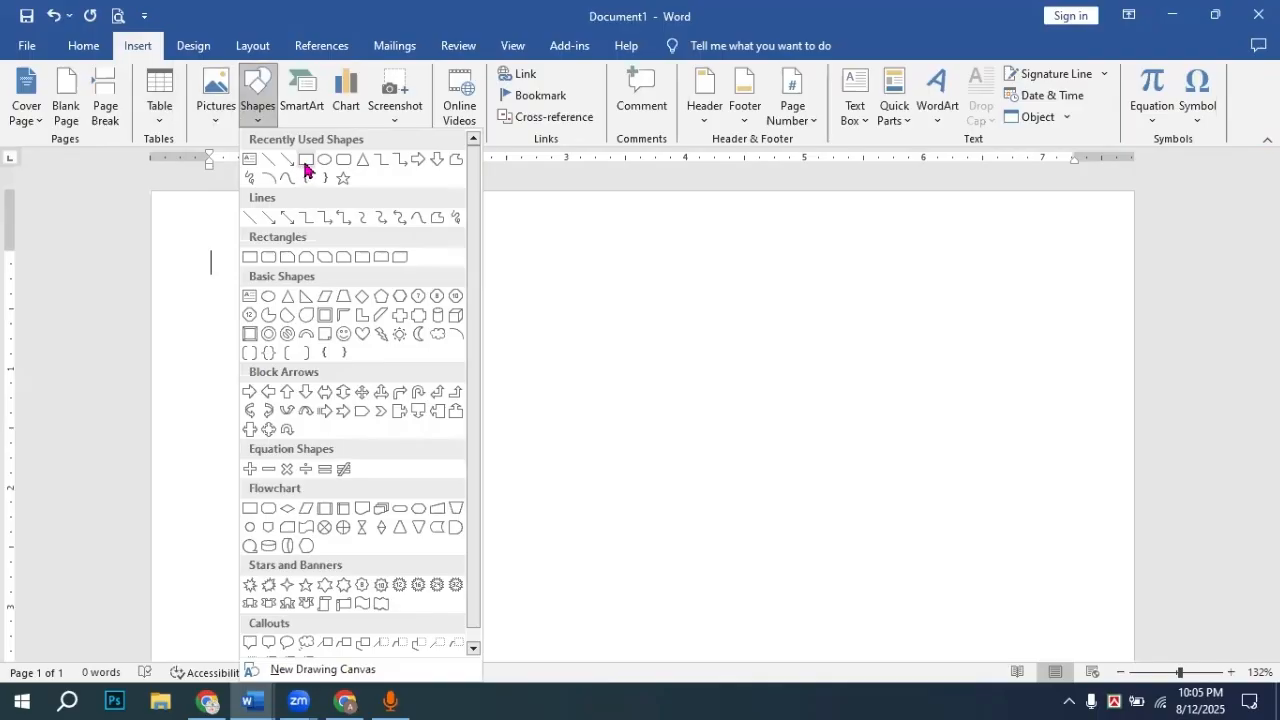
Step: Draw a rectangle spanning the full width of the page top
click(306, 162)
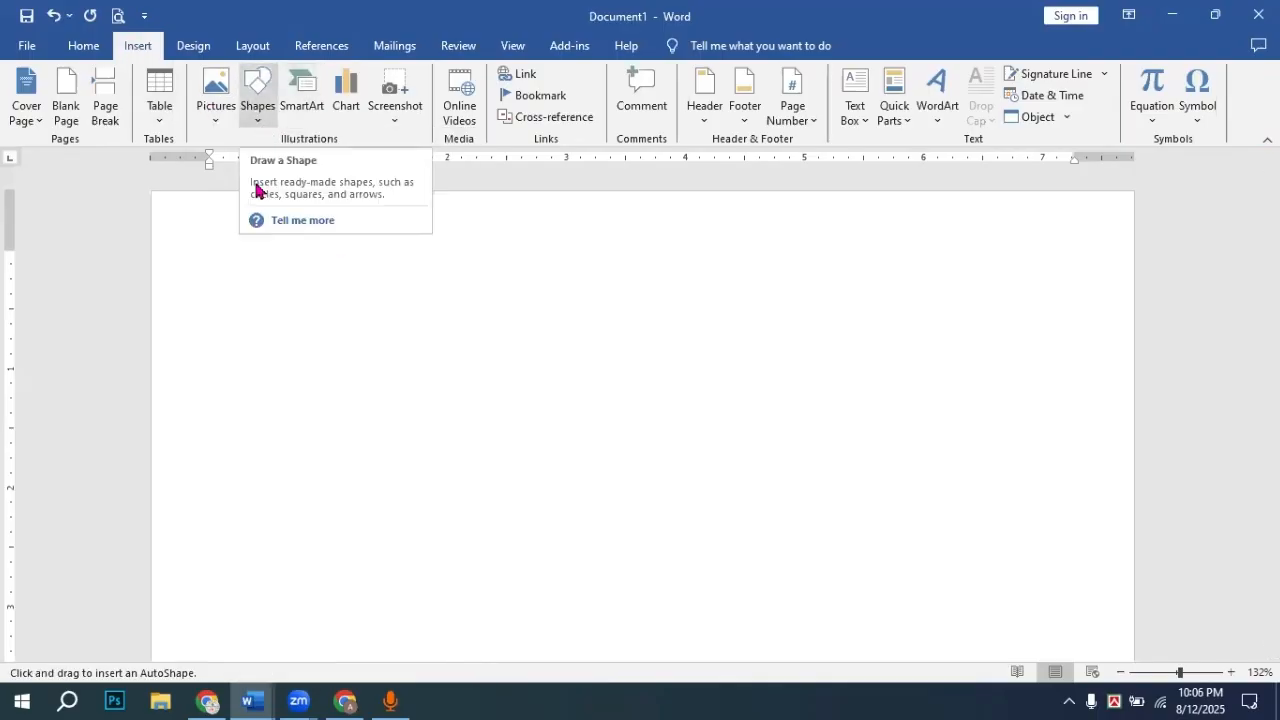
click(260, 127)
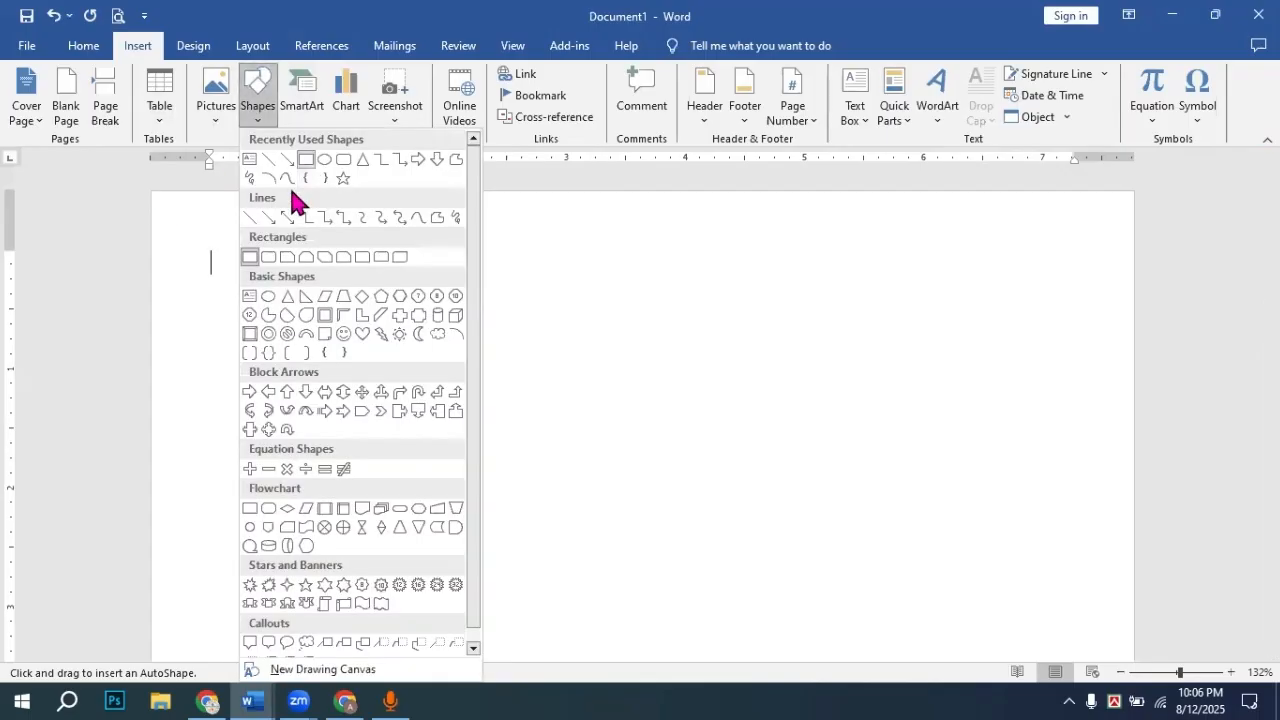
click(186, 217)
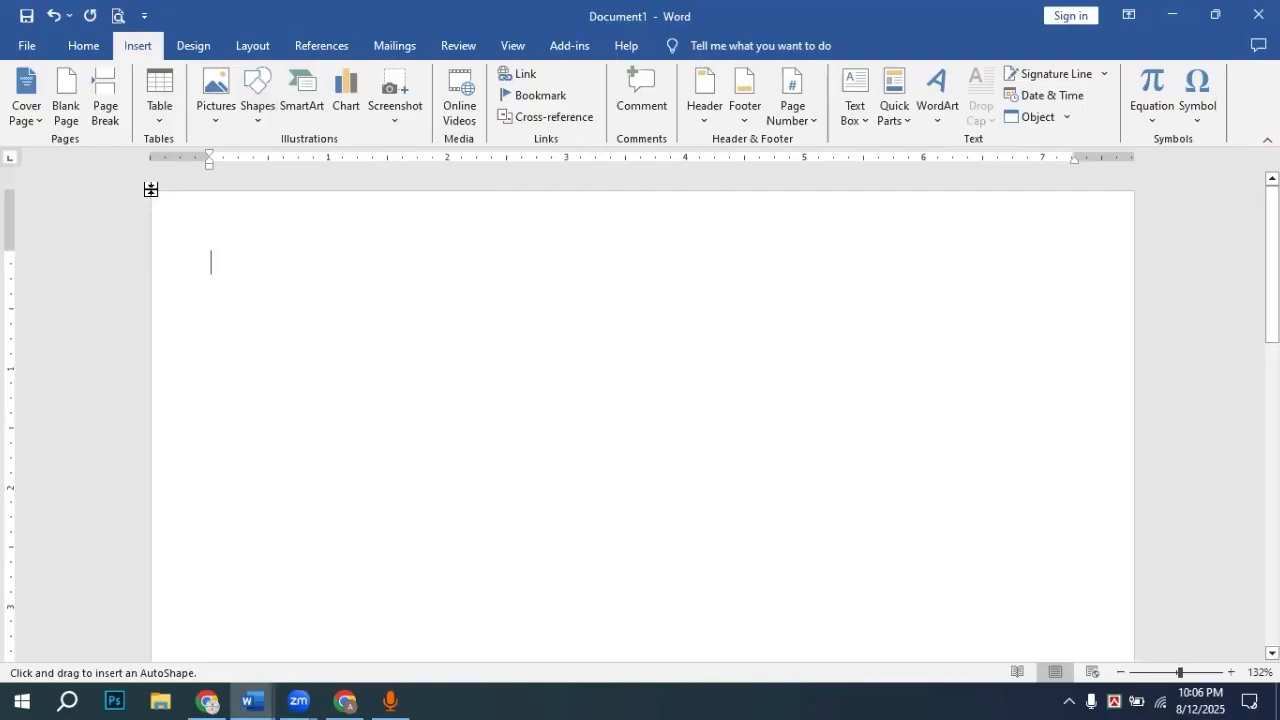
mouse_move(154, 196)
mouse_down()
mouse_move(917, 437)
mouse_move(1134, 404)
mouse_up()
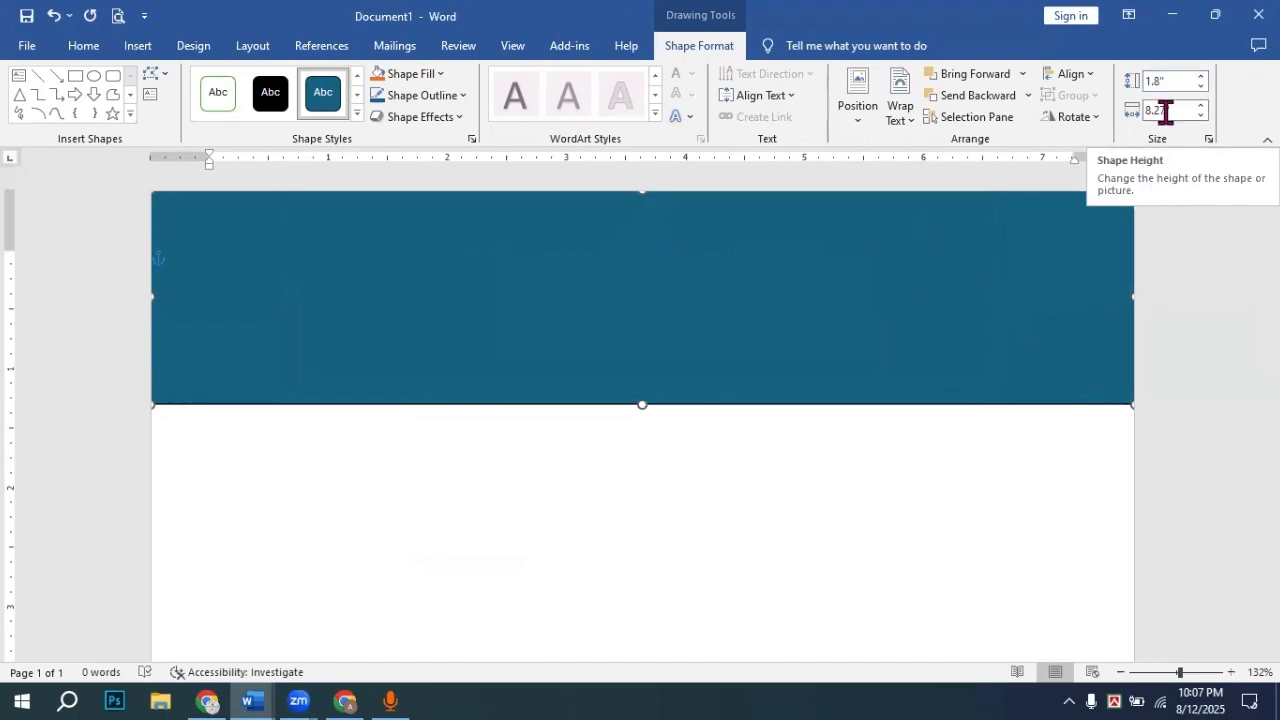
Step: Lower the rectangle's Shape Height to 1.5 inches
click(1201, 87)
click(1201, 87)
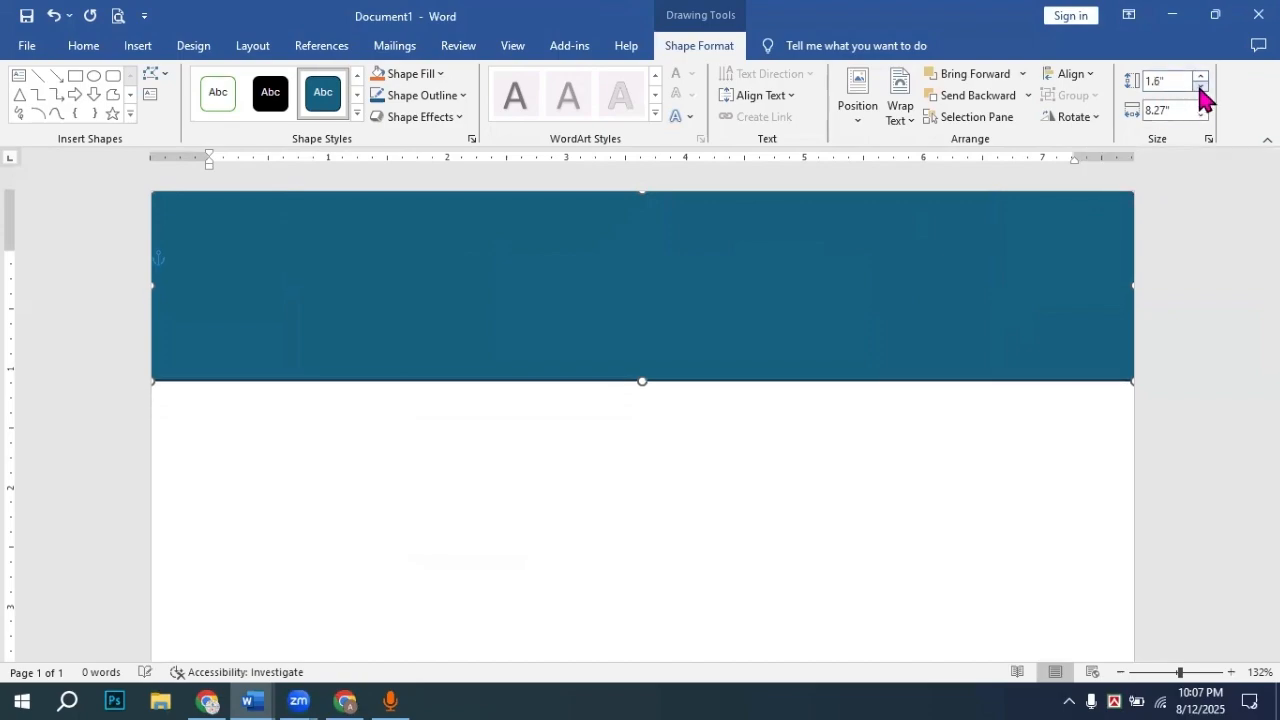
click(1201, 87)
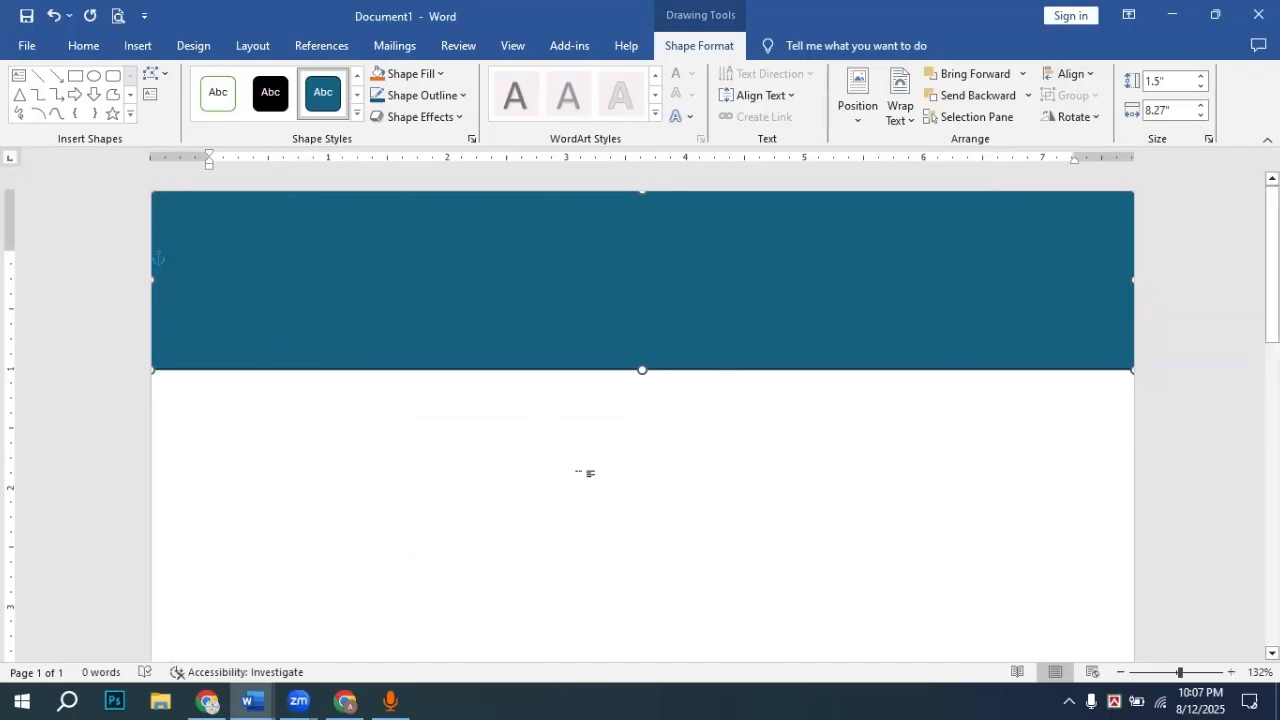
click(585, 428)
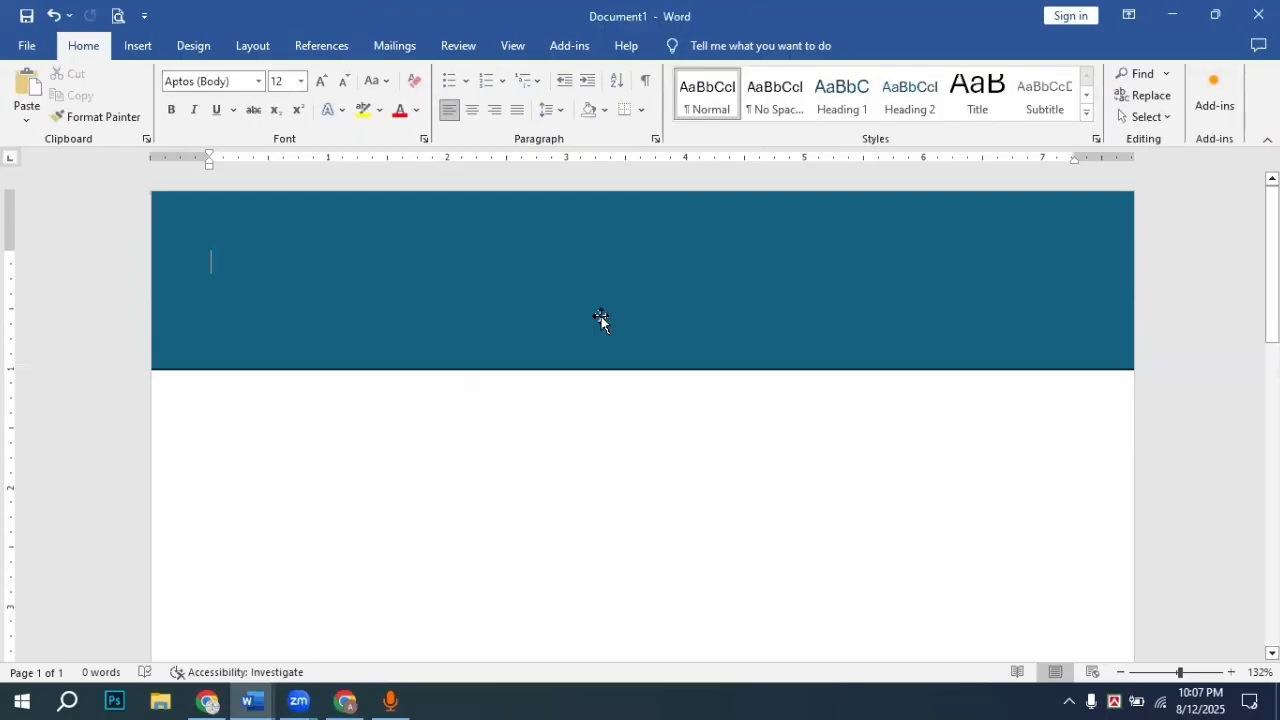
click(234, 300)
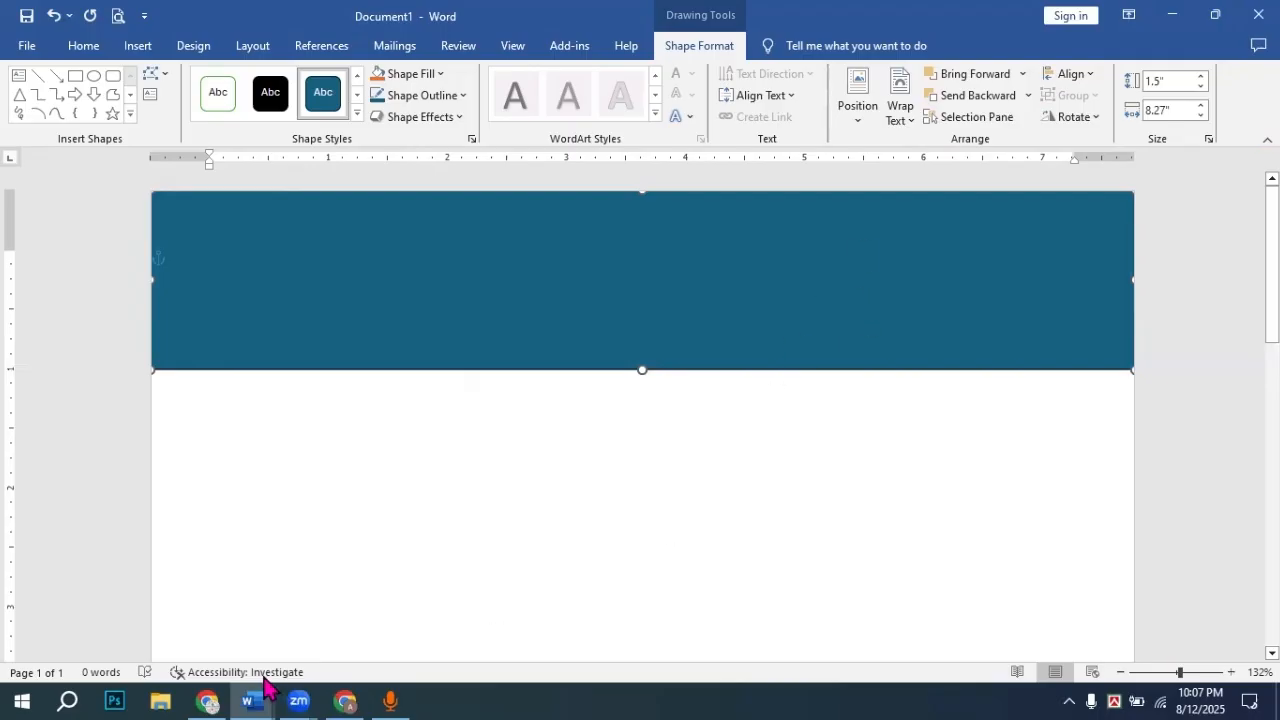
mouse_move(252, 698)
click(223, 634)
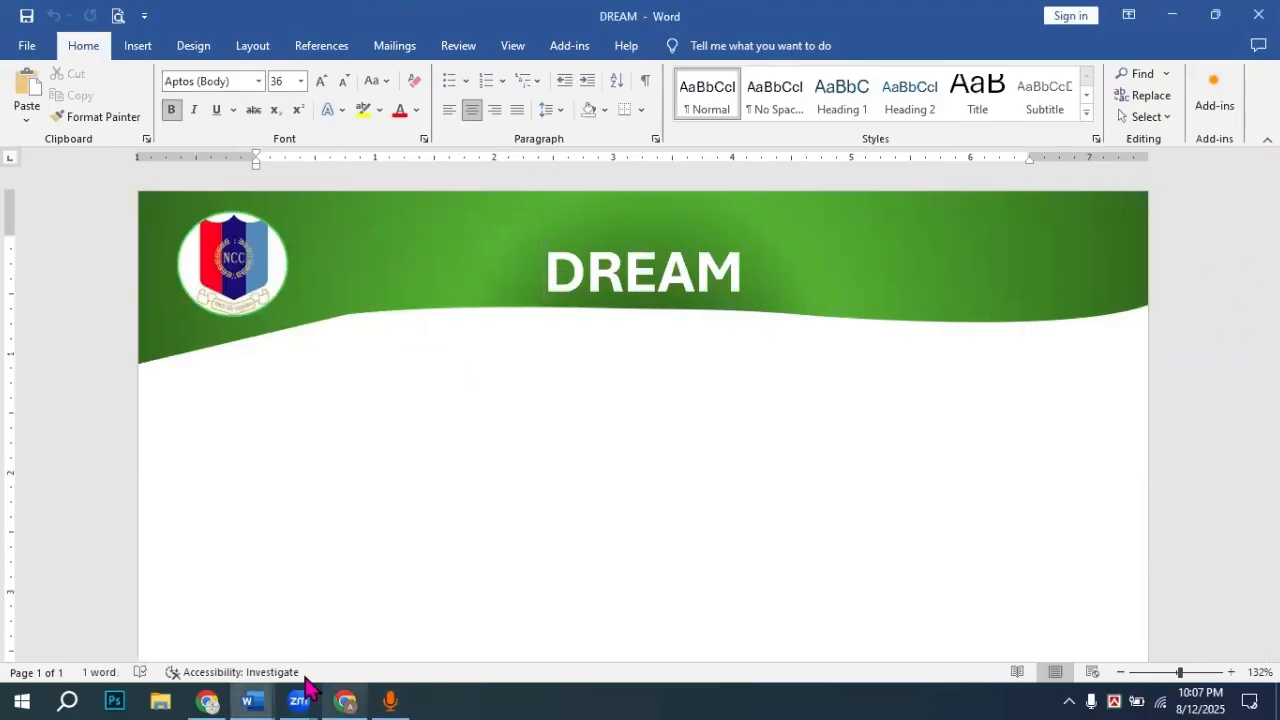
mouse_move(250, 688)
click(338, 645)
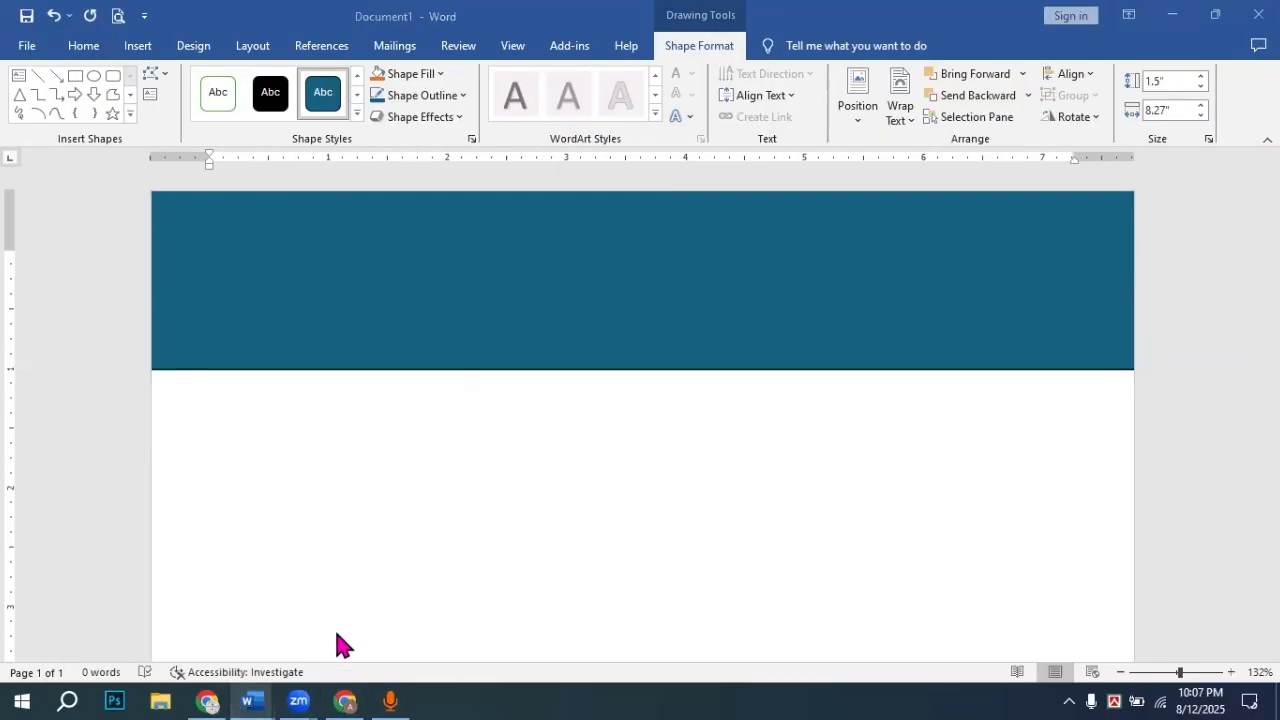
Step: Use Edit Points to bend the rectangle's bottom edge upward into a curve
right_click(686, 375)
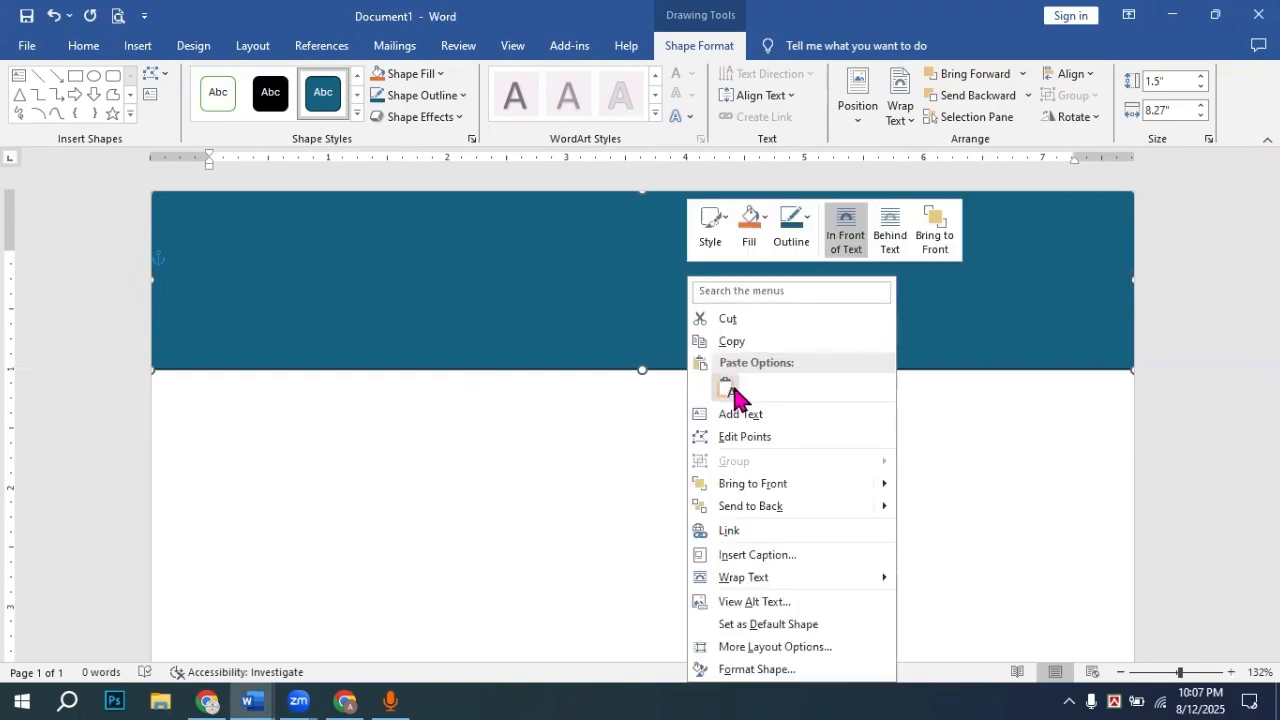
click(745, 437)
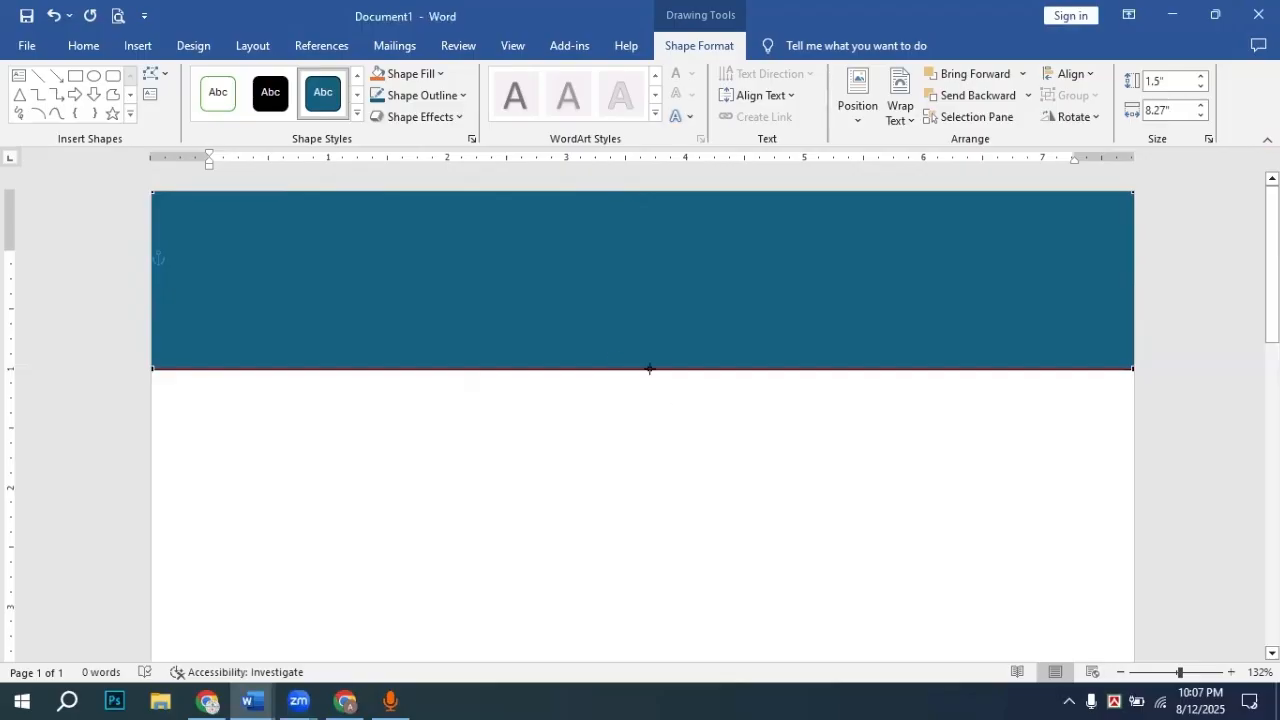
drag(693, 369, 686, 300)
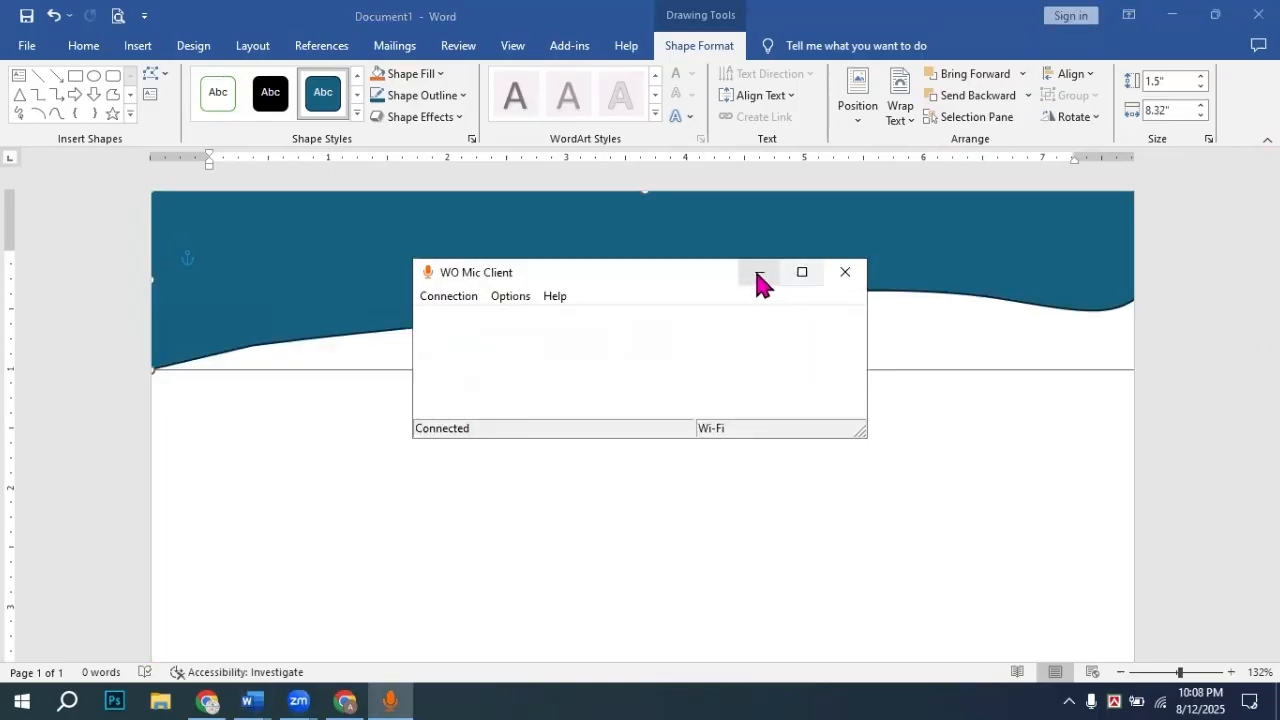
click(752, 272)
click(606, 331)
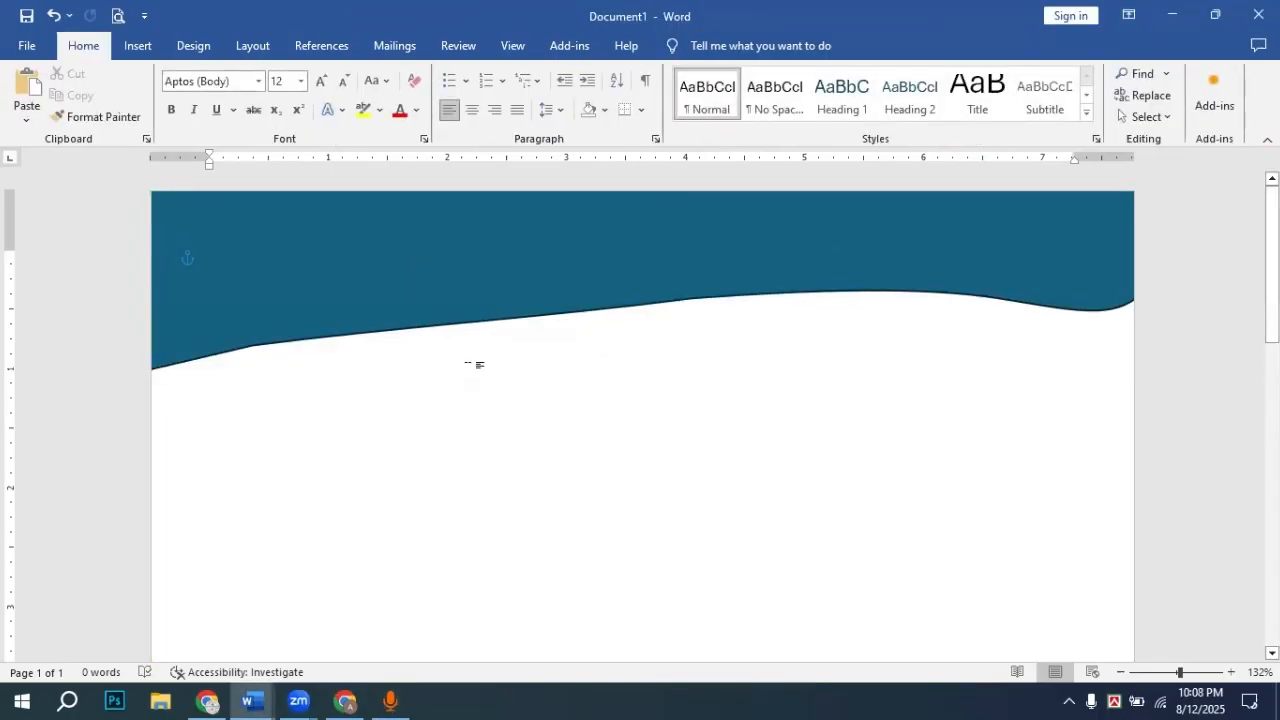
click(482, 288)
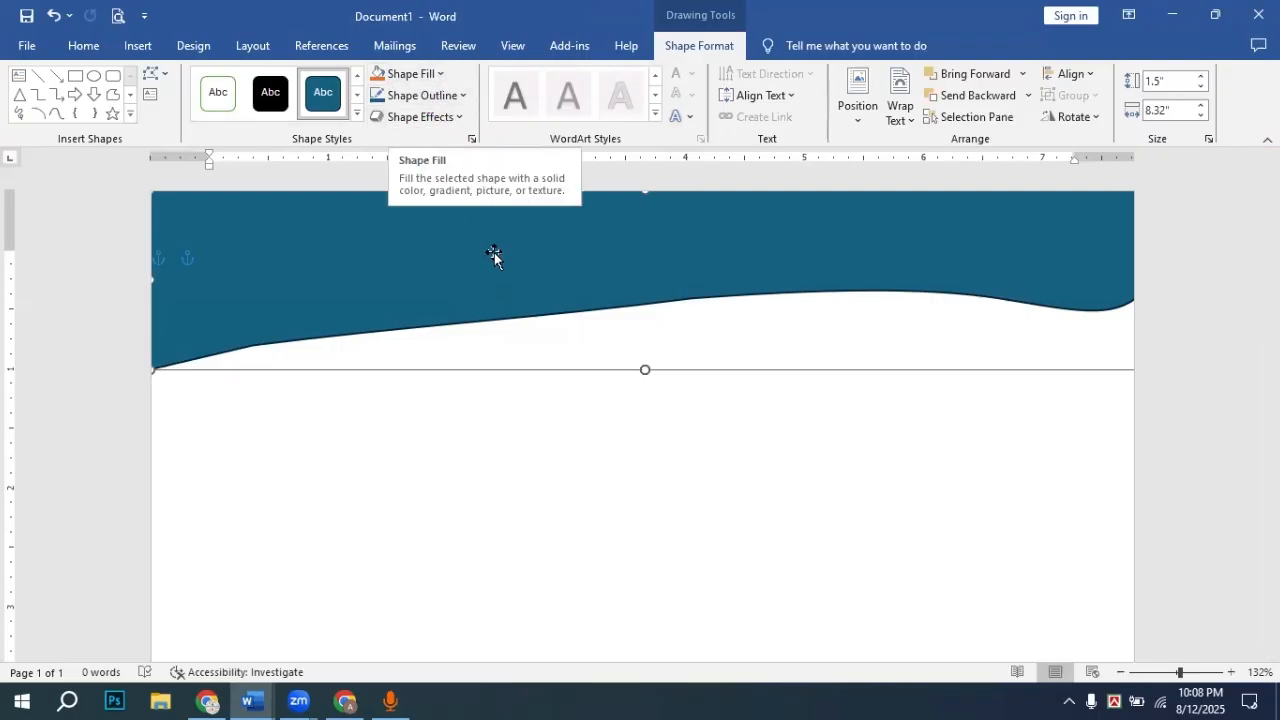
Step: Fill the wave shape with dark green and bring up the Format Shape fill options
click(440, 75)
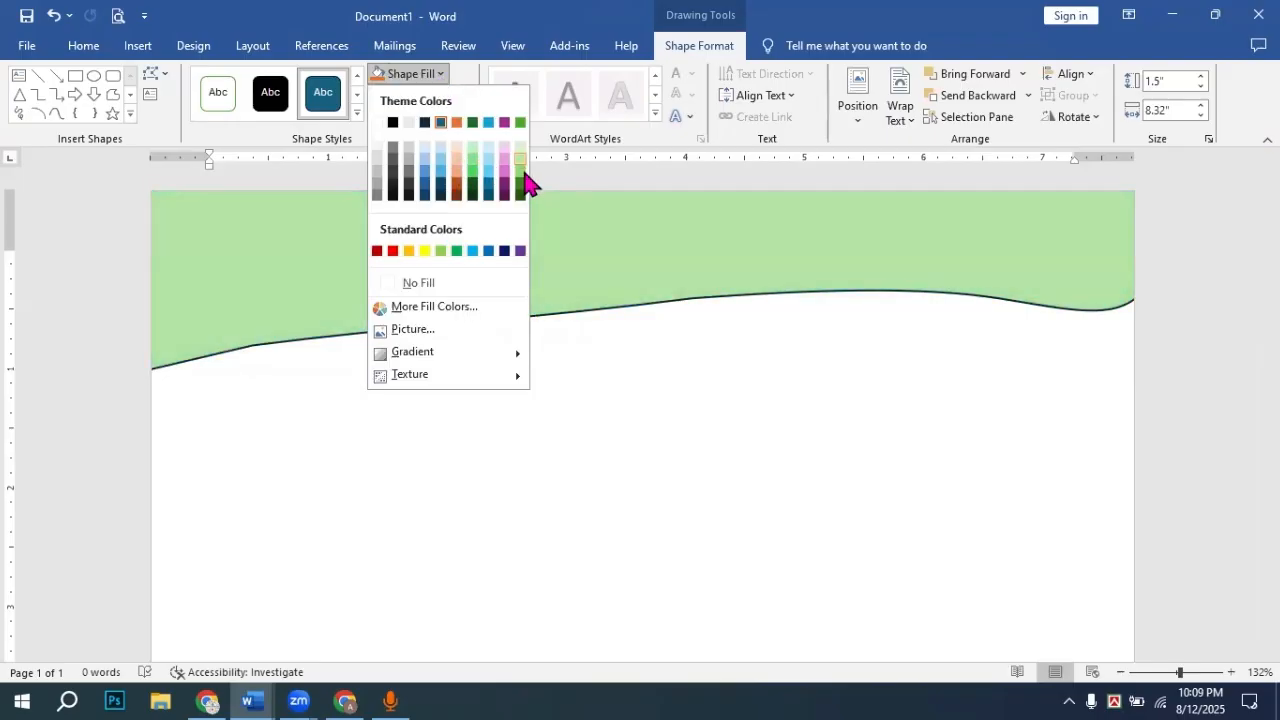
click(521, 186)
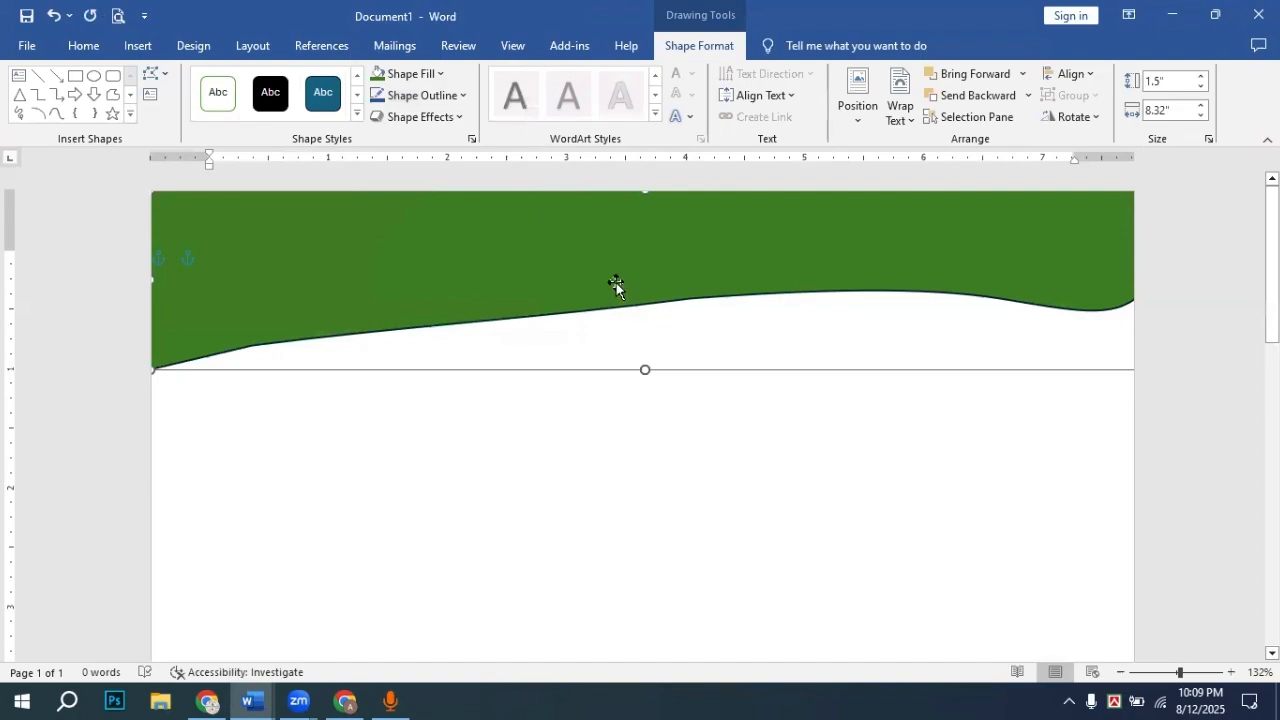
click(440, 74)
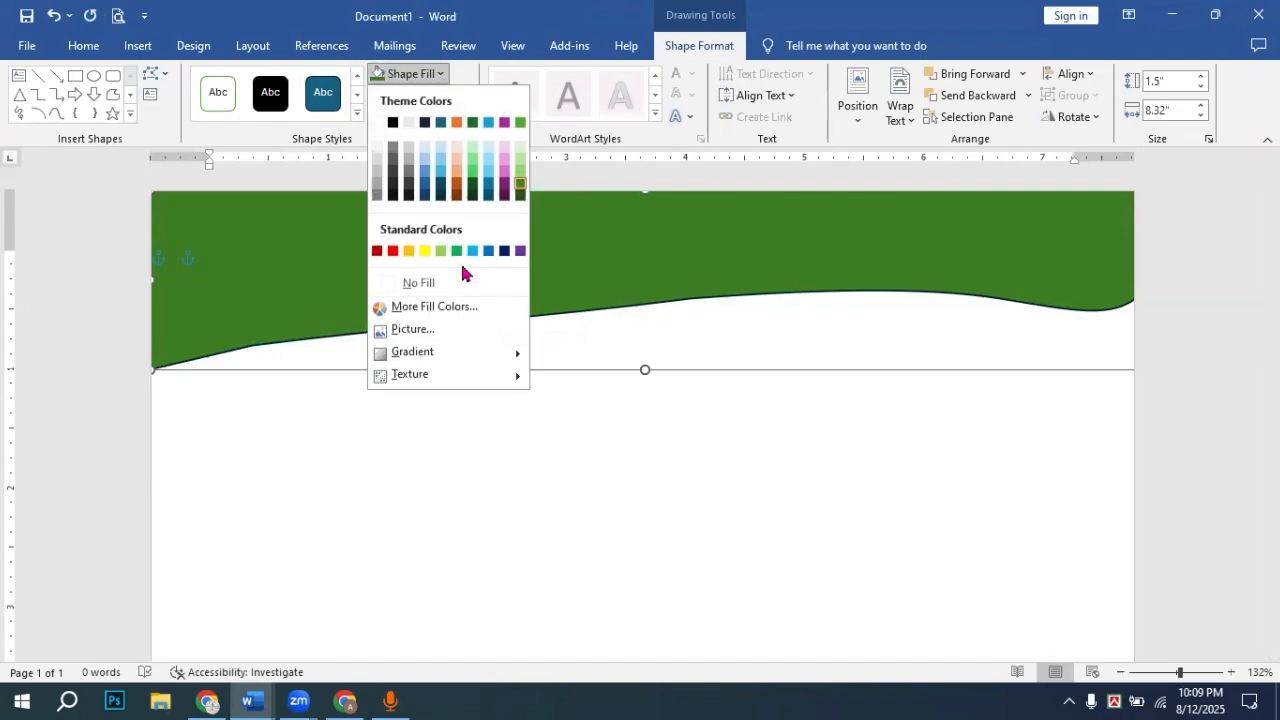
mouse_move(491, 357)
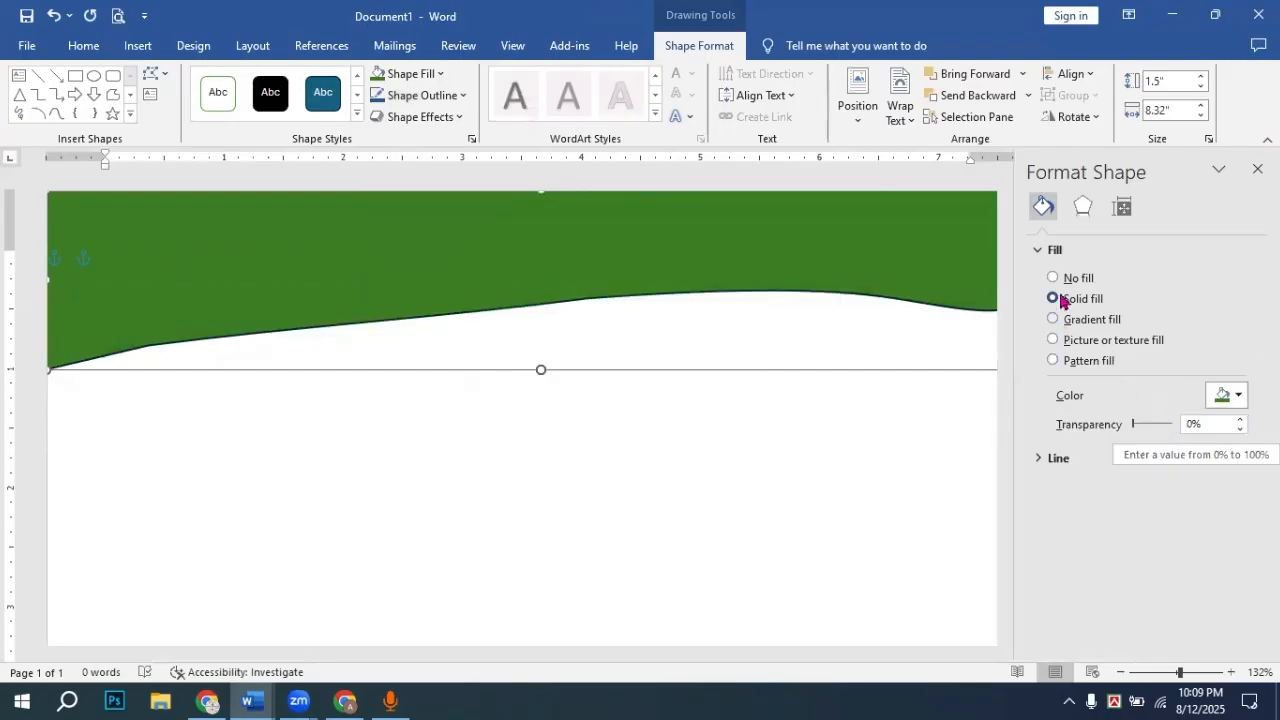
Step: Switch the banner to the dark green dotted Pattern fill and close Format Shape
click(1065, 329)
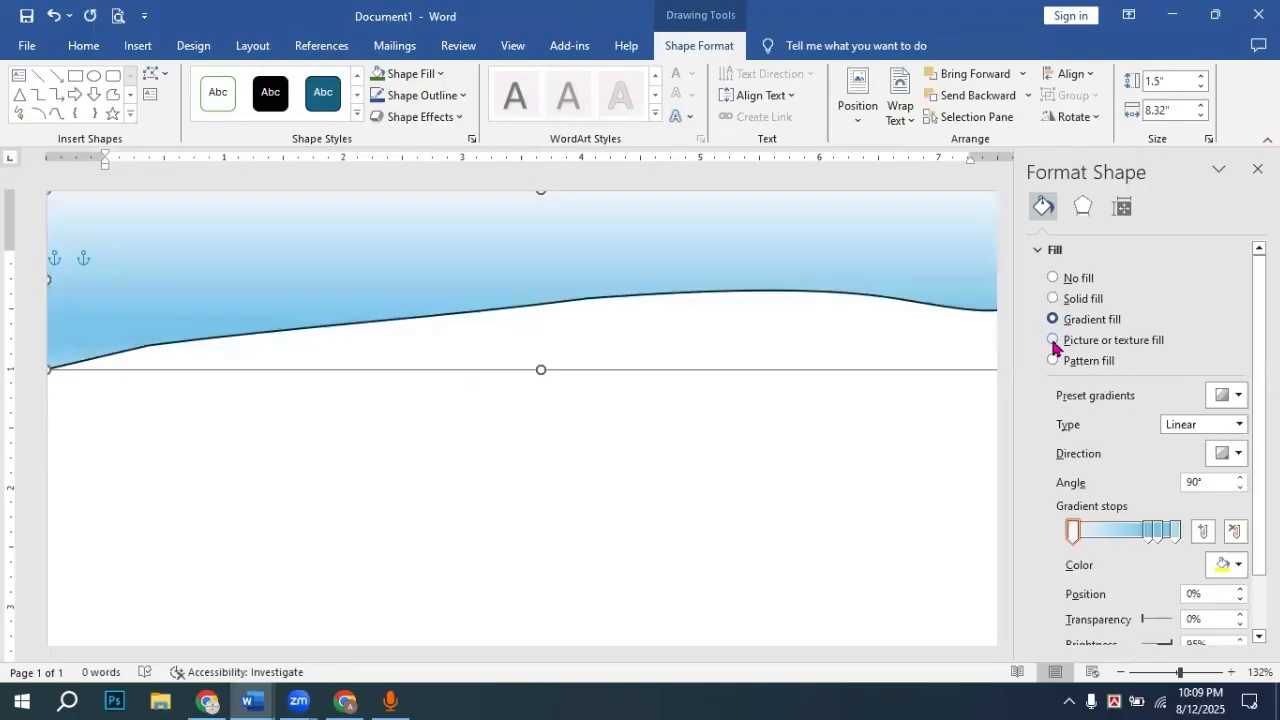
click(1054, 341)
click(1055, 361)
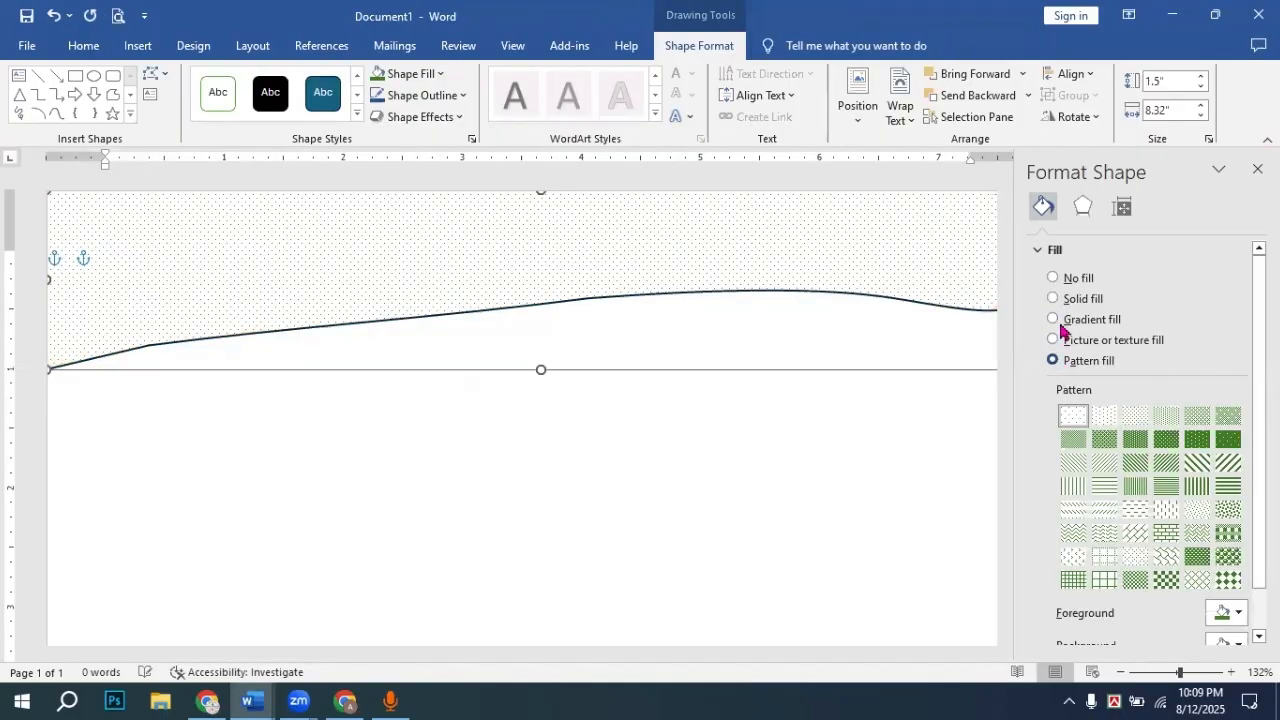
click(1201, 442)
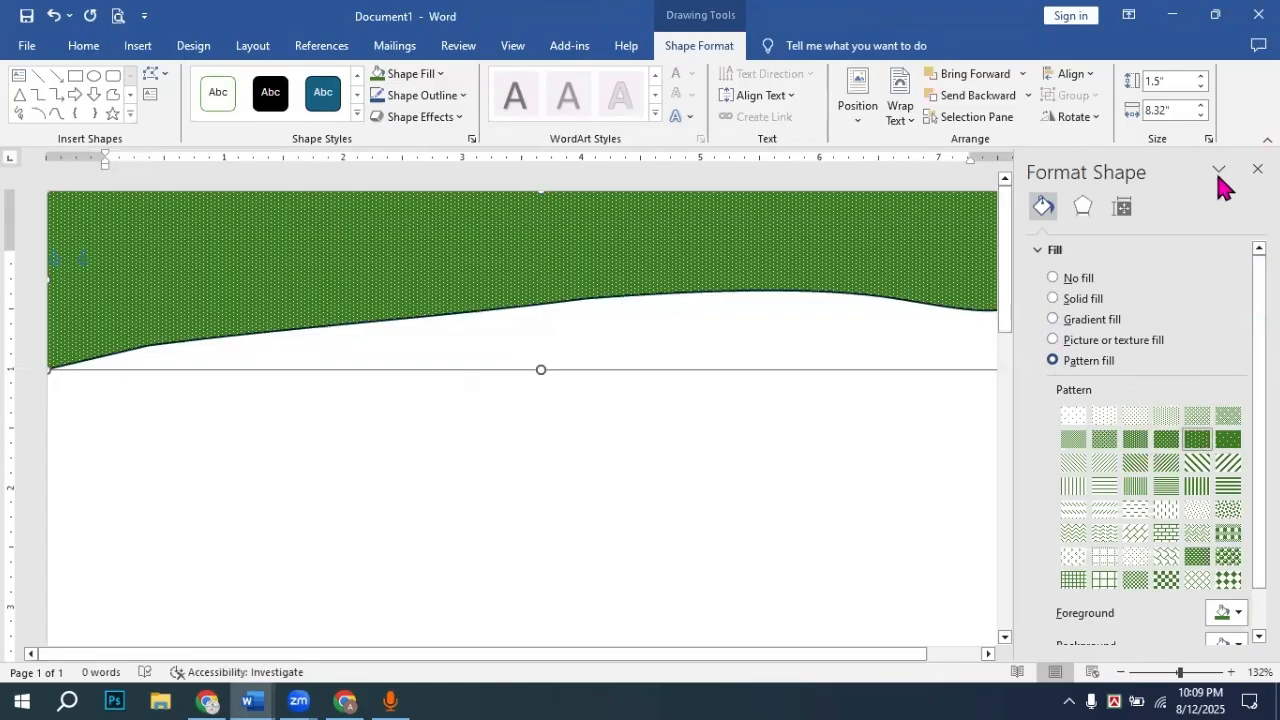
click(1258, 169)
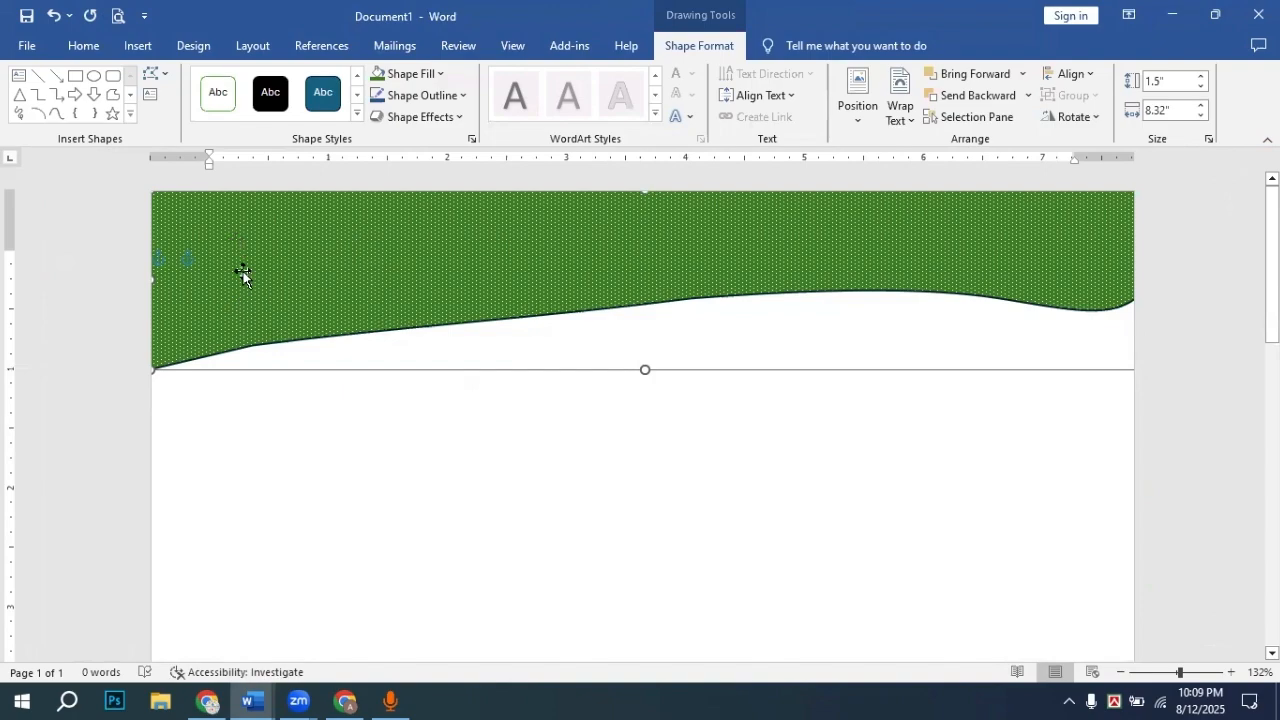
click(332, 433)
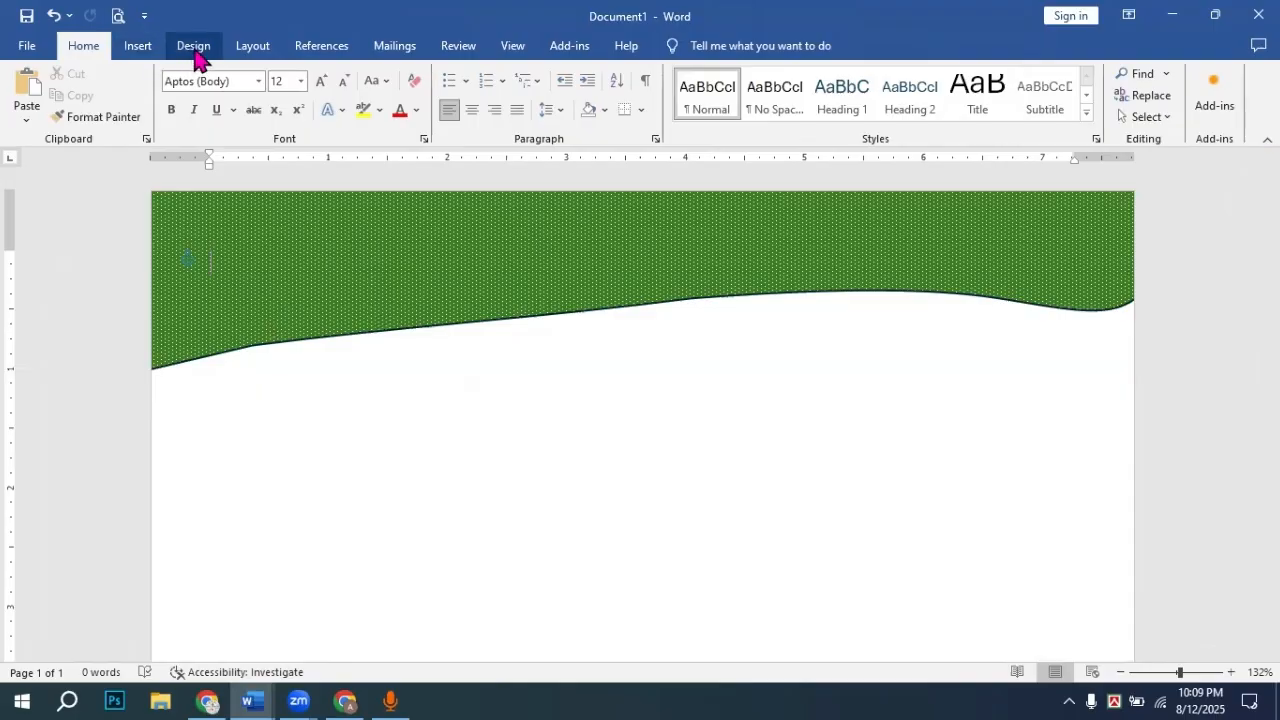
Step: Insert the 'images' NCC crest picture from the Downloads folder
click(150, 48)
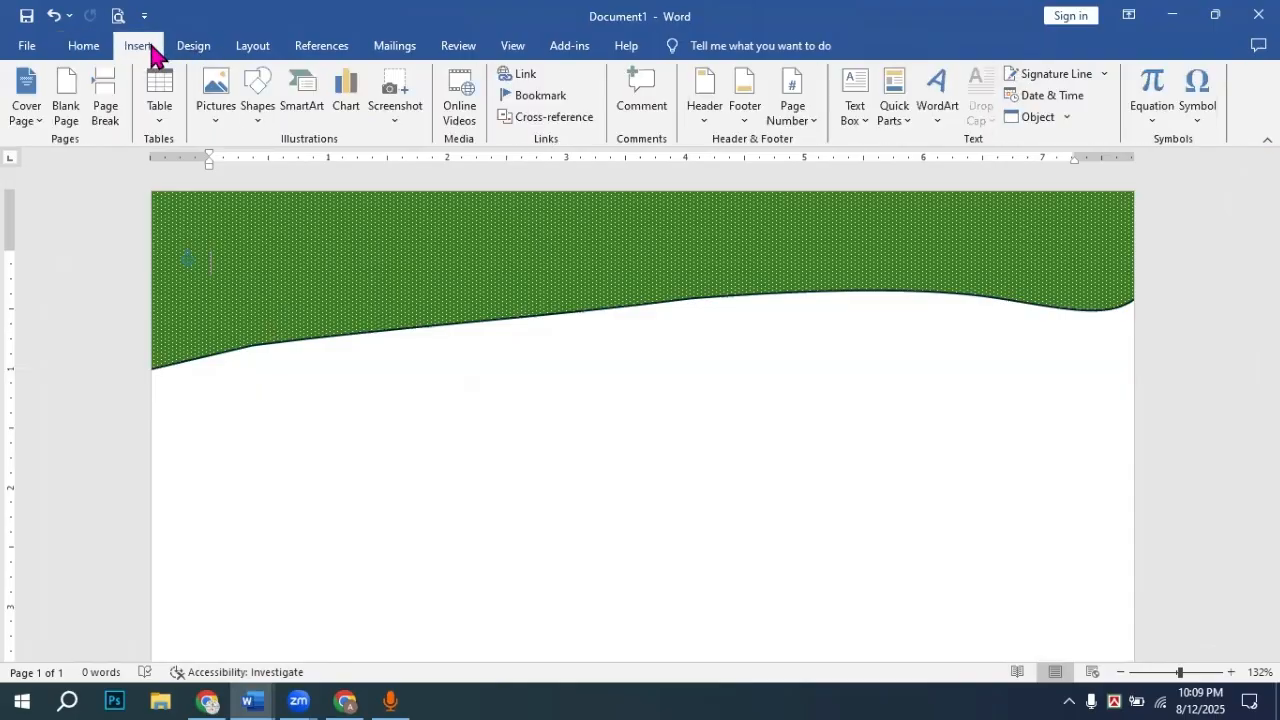
click(224, 97)
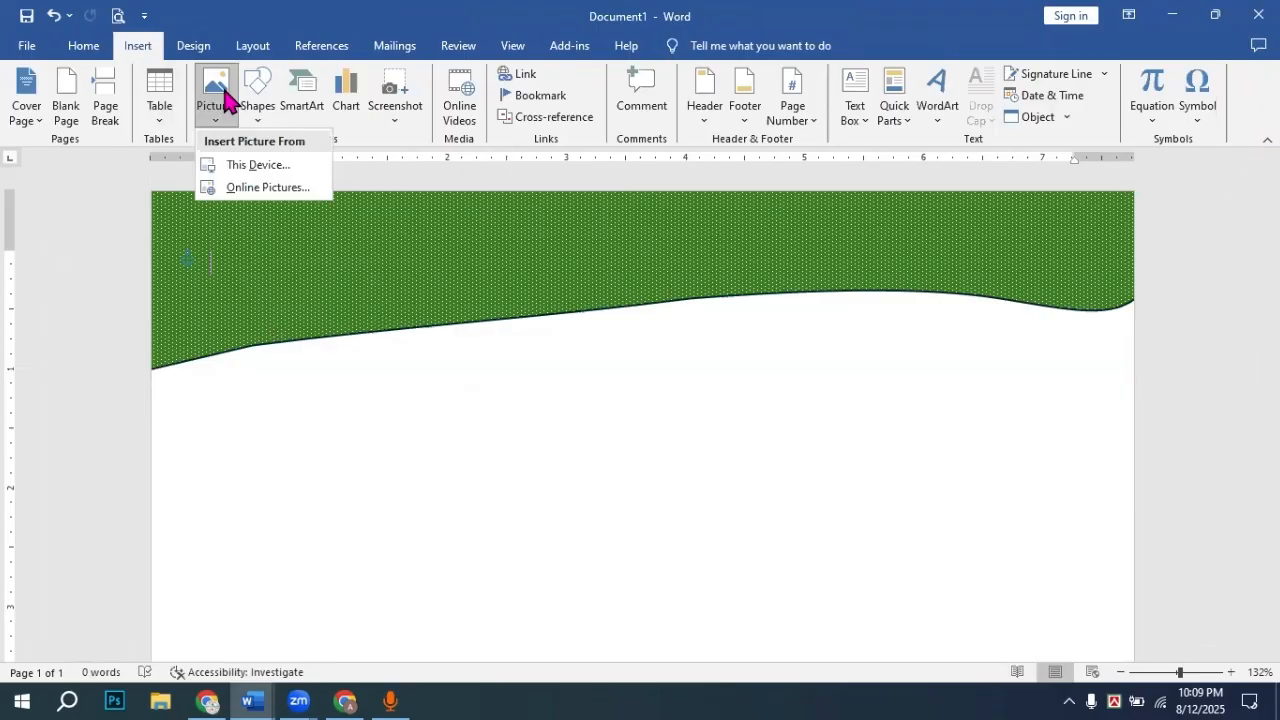
click(254, 165)
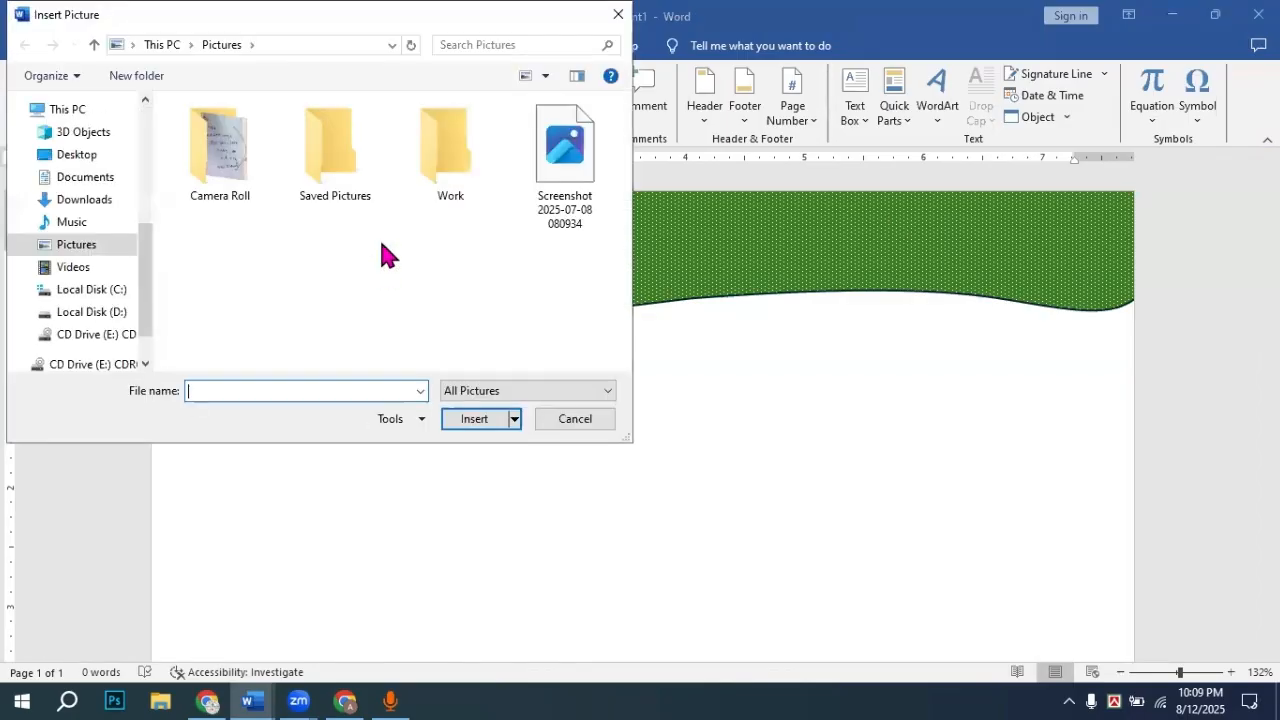
click(90, 204)
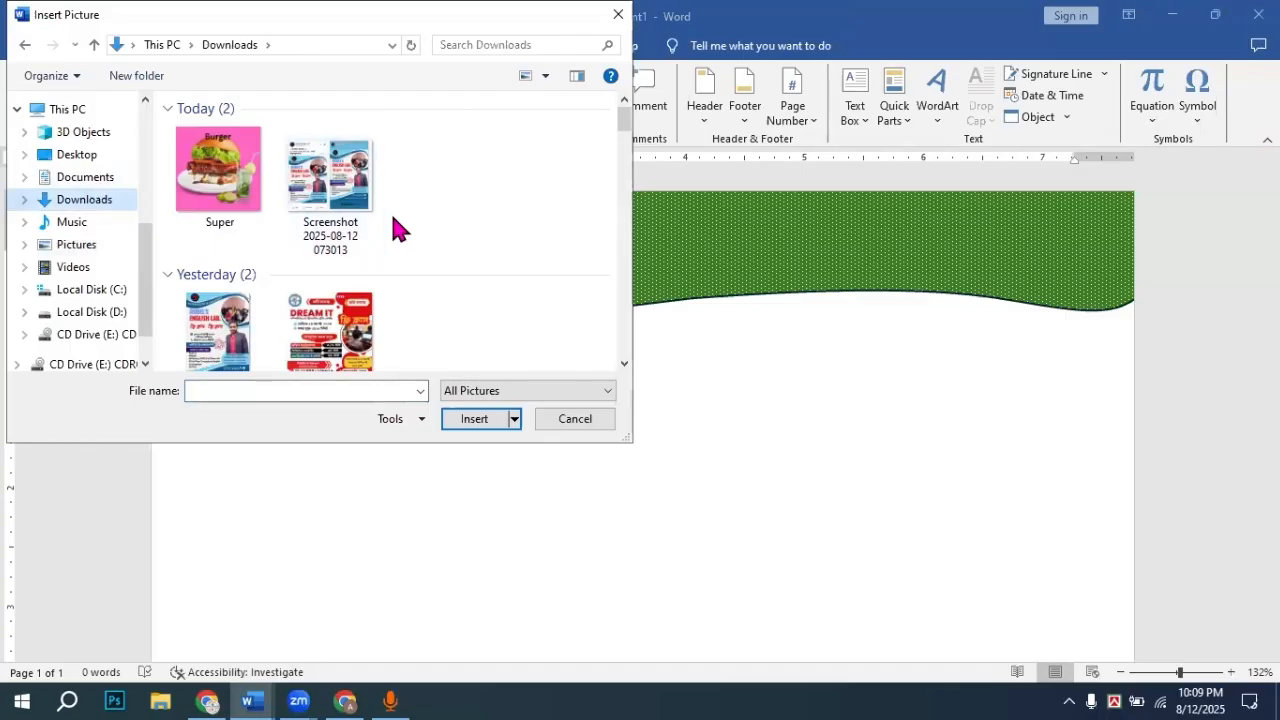
scroll(391, 229, down, 5)
scroll(400, 245, down, 2)
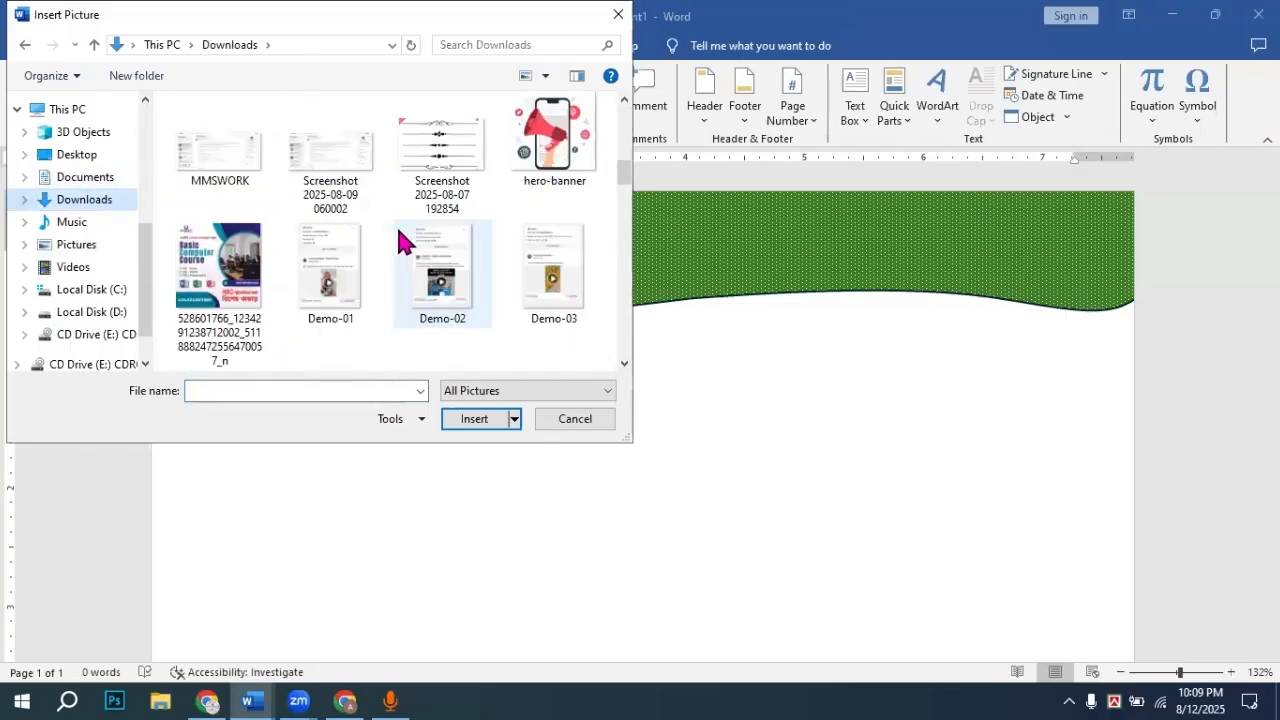
scroll(421, 287, down, 8)
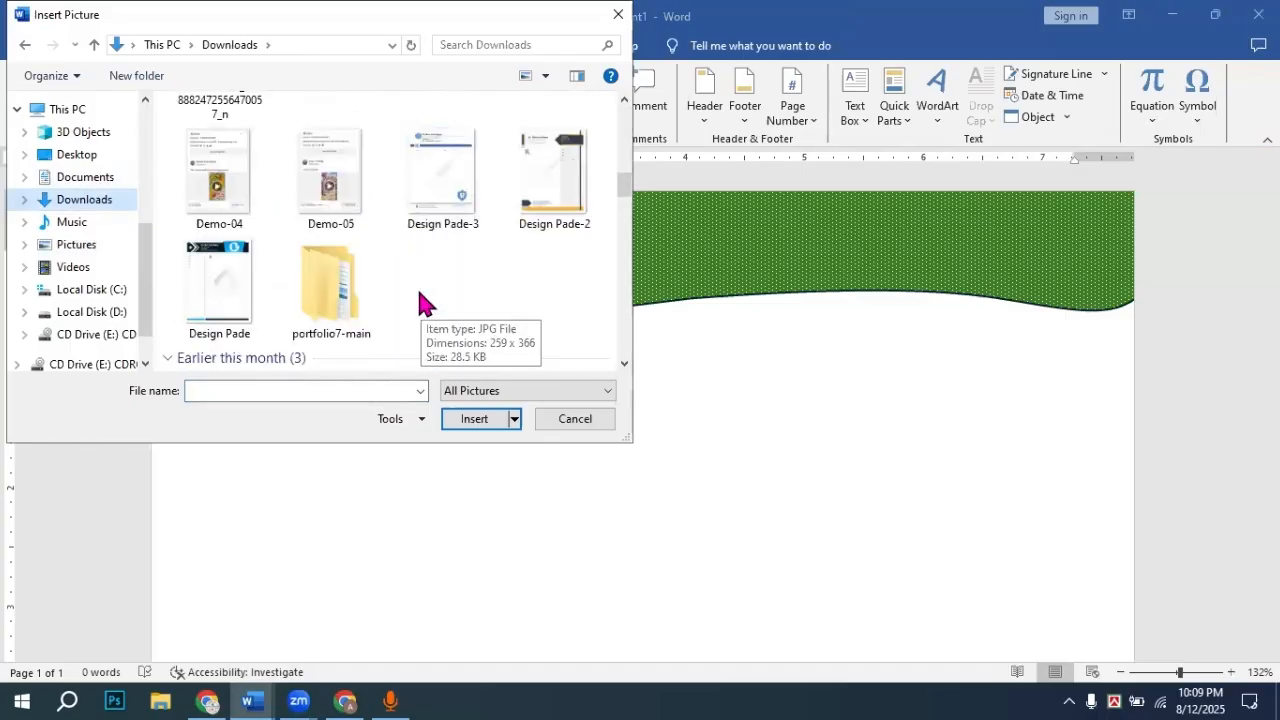
click(444, 280)
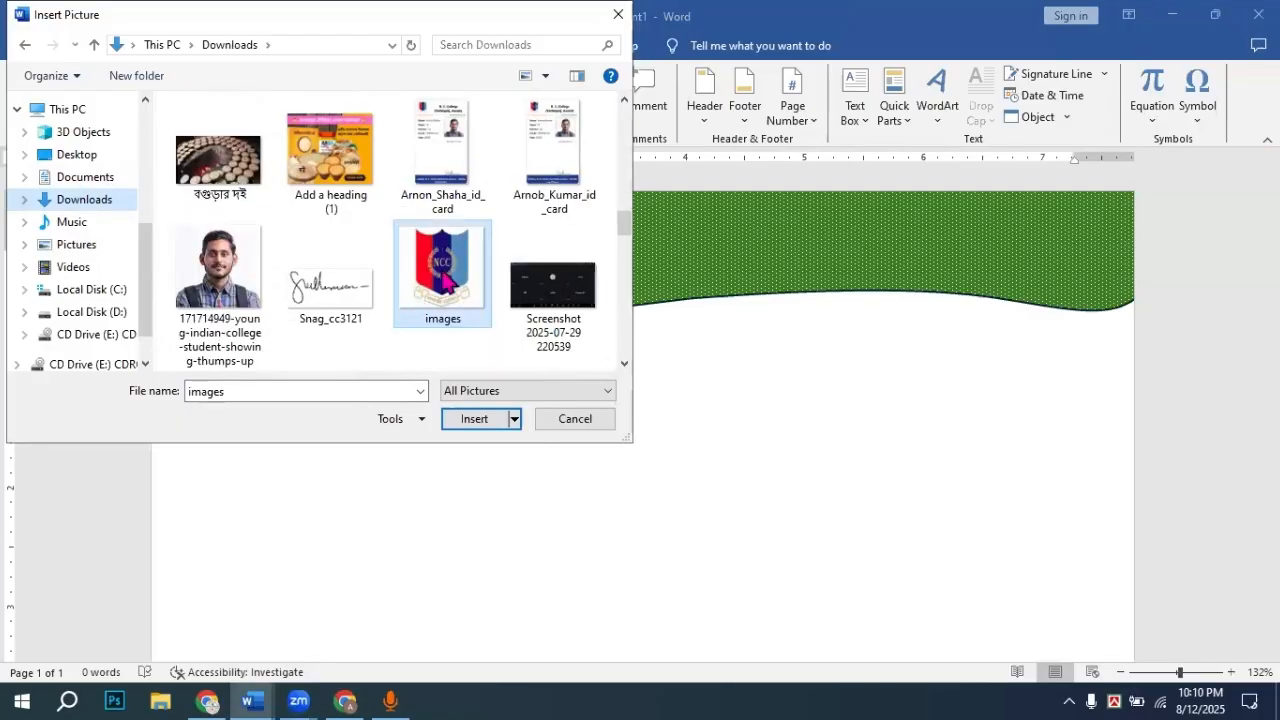
click(478, 419)
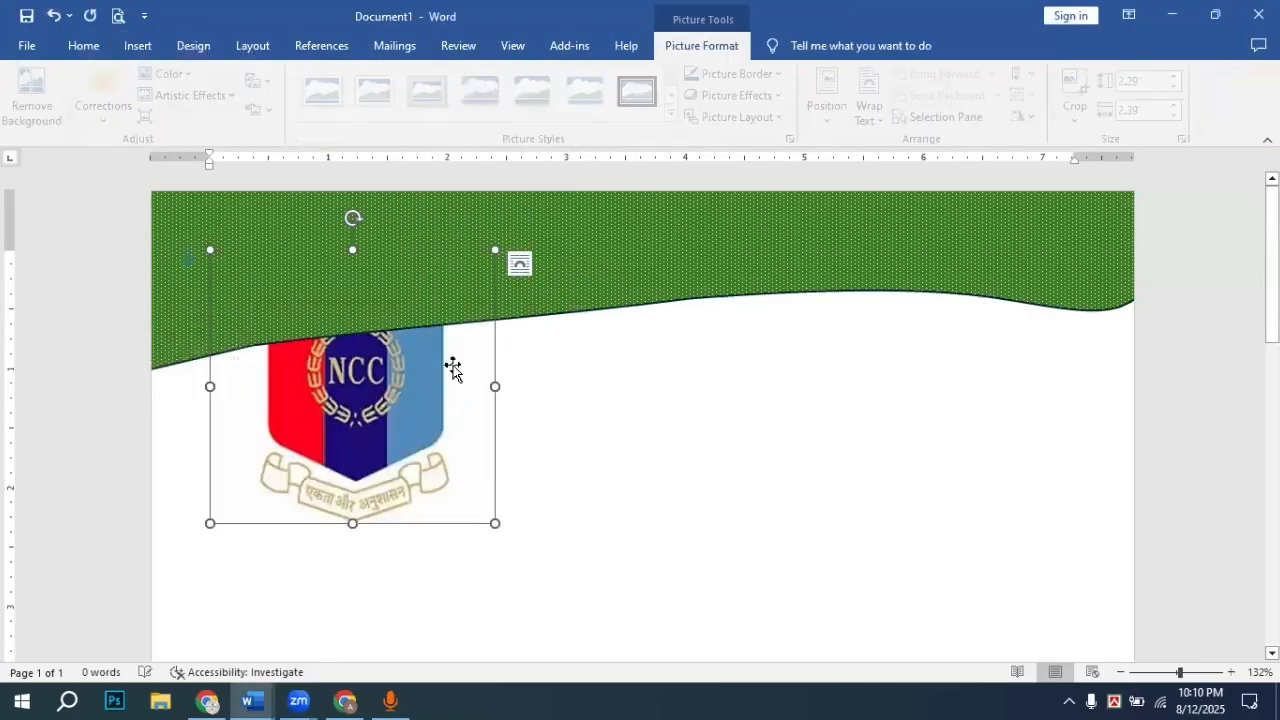
Step: Try repositioning the NCC crest, then delete it from the page
mouse_move(409, 431)
mouse_down()
mouse_move(381, 350)
mouse_move(423, 430)
mouse_up()
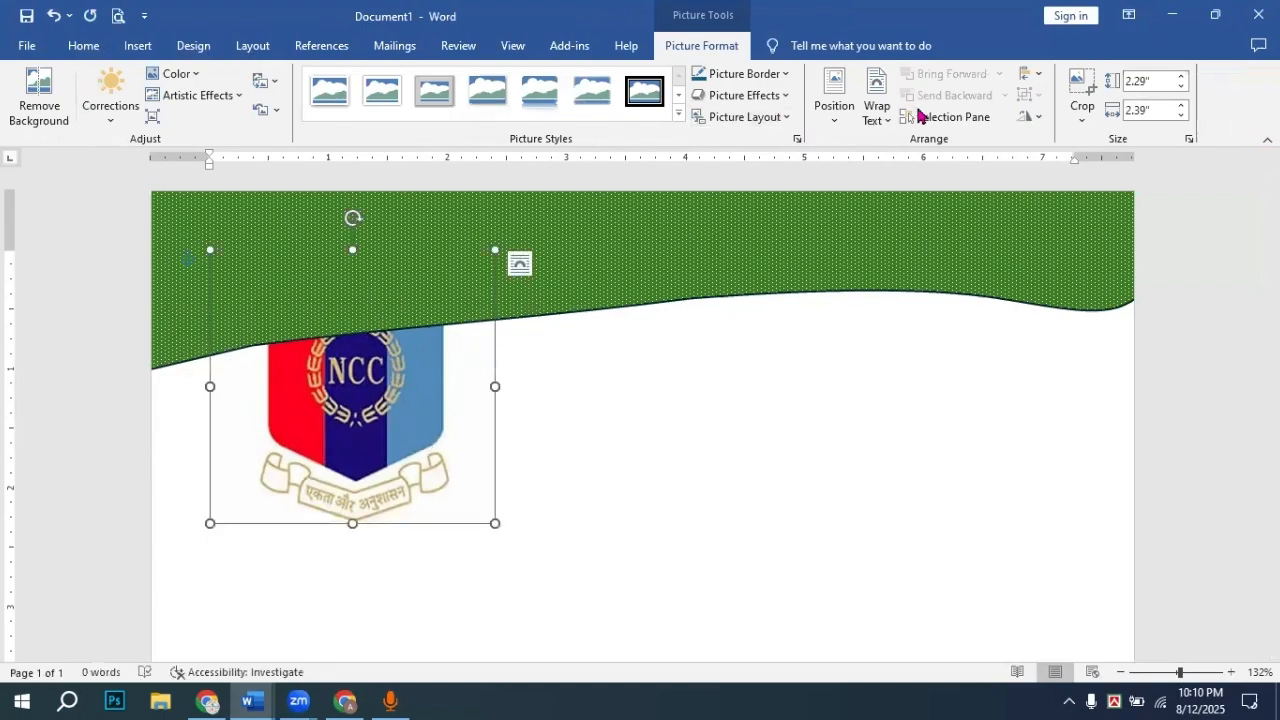
click(877, 100)
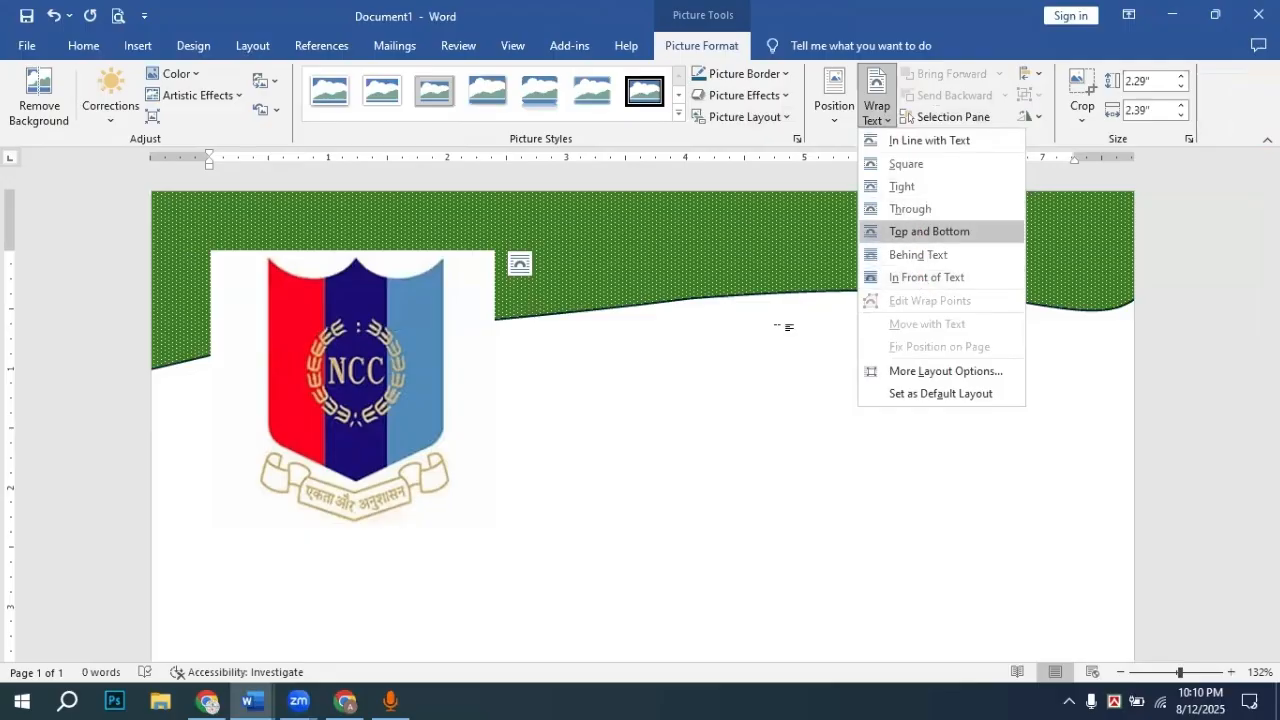
click(424, 408)
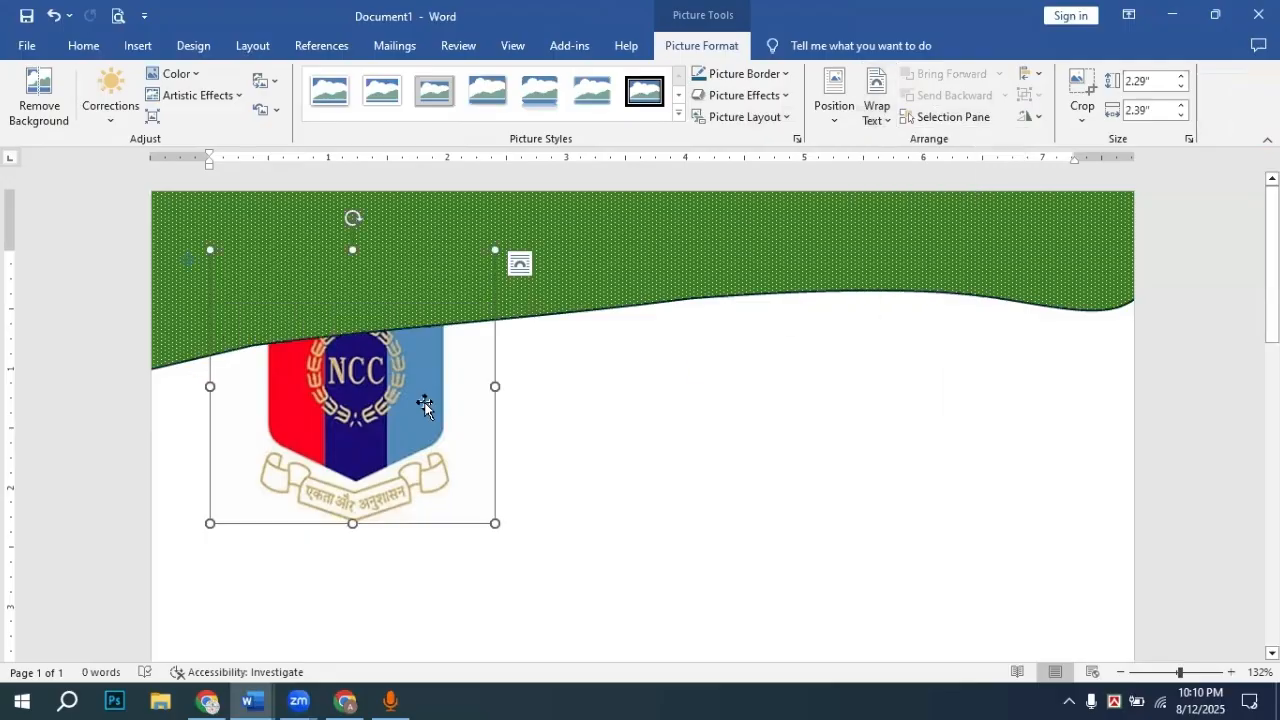
drag(400, 406, 344, 376)
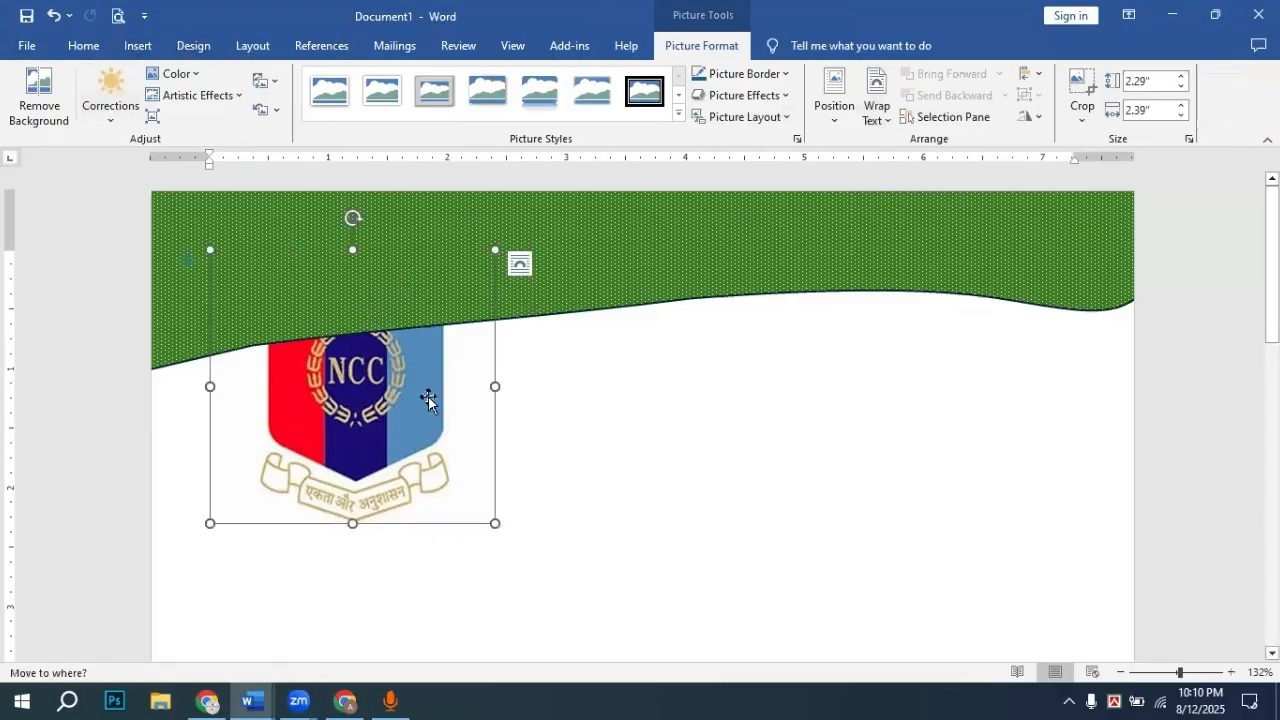
key(Delete)
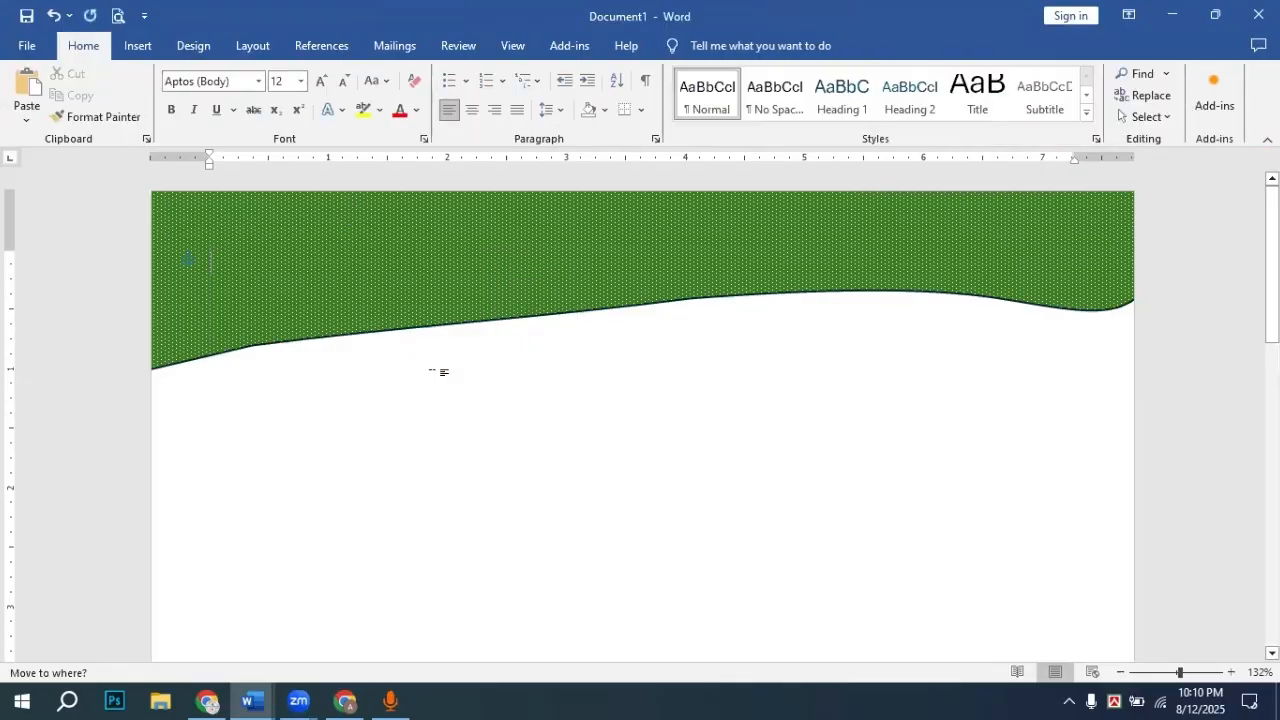
click(140, 46)
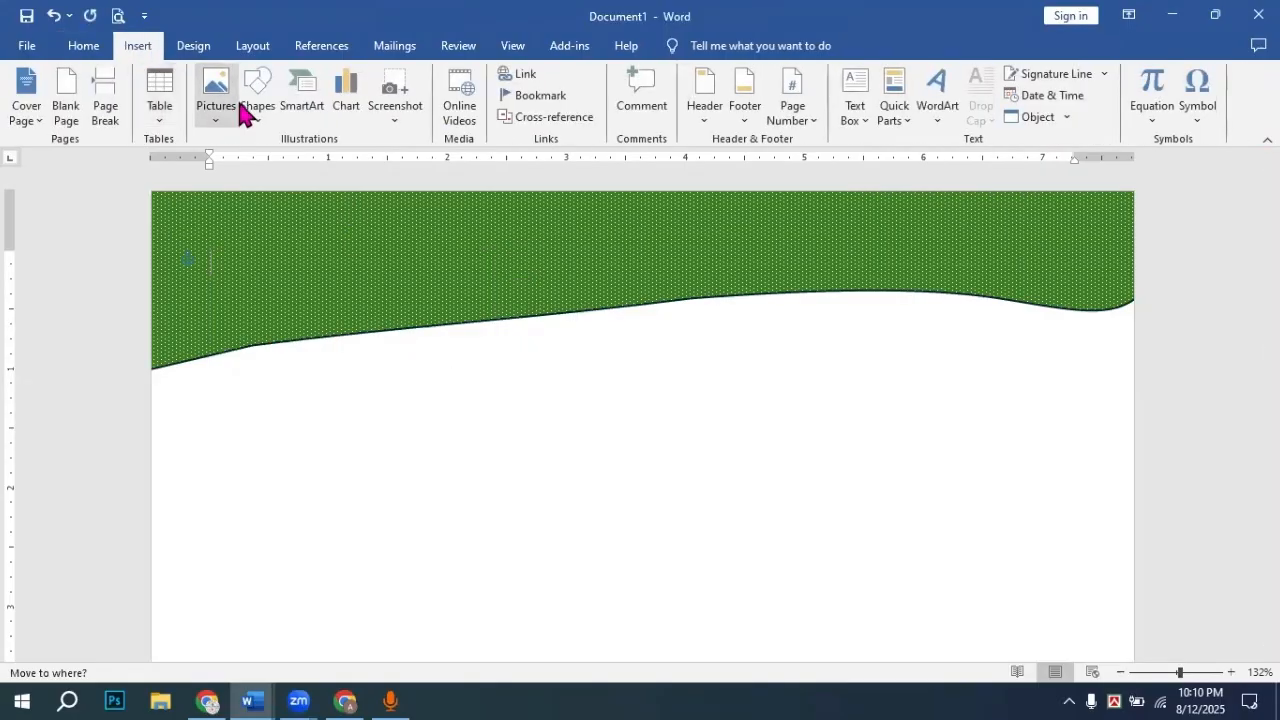
click(254, 118)
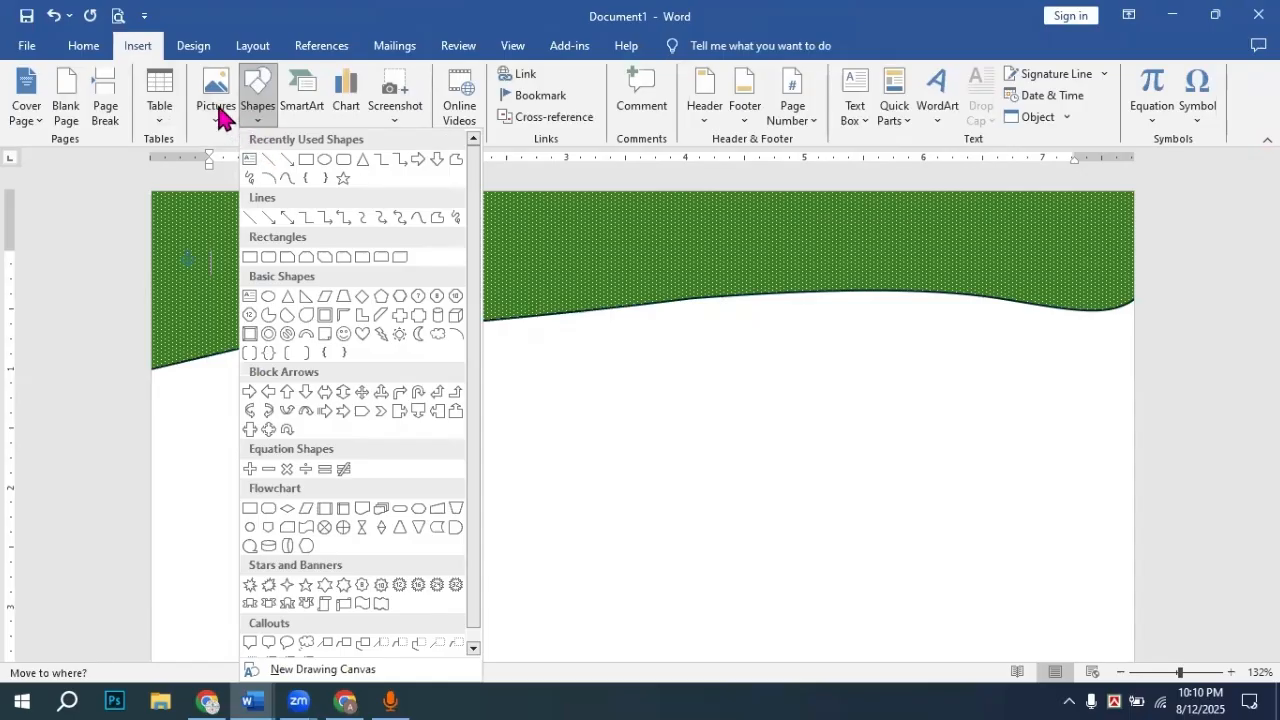
Step: Insert the 'logo' picture from the Downloads folder
click(219, 116)
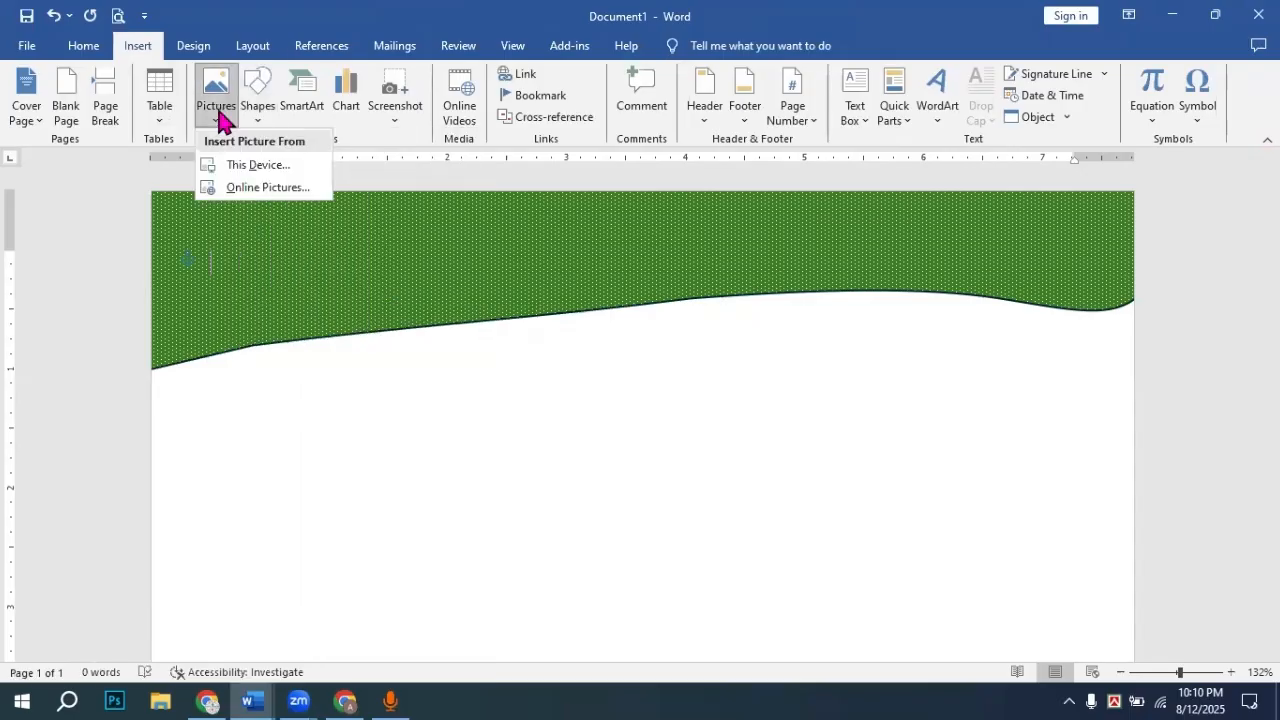
click(240, 167)
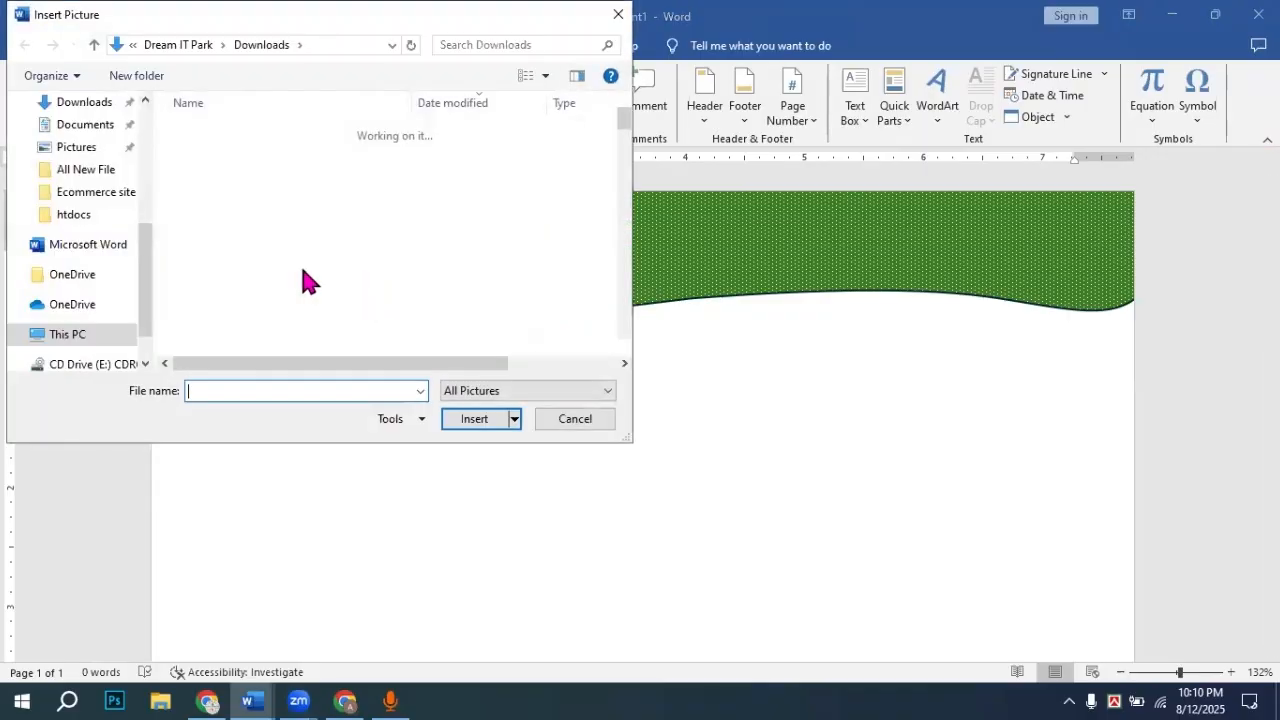
click(85, 201)
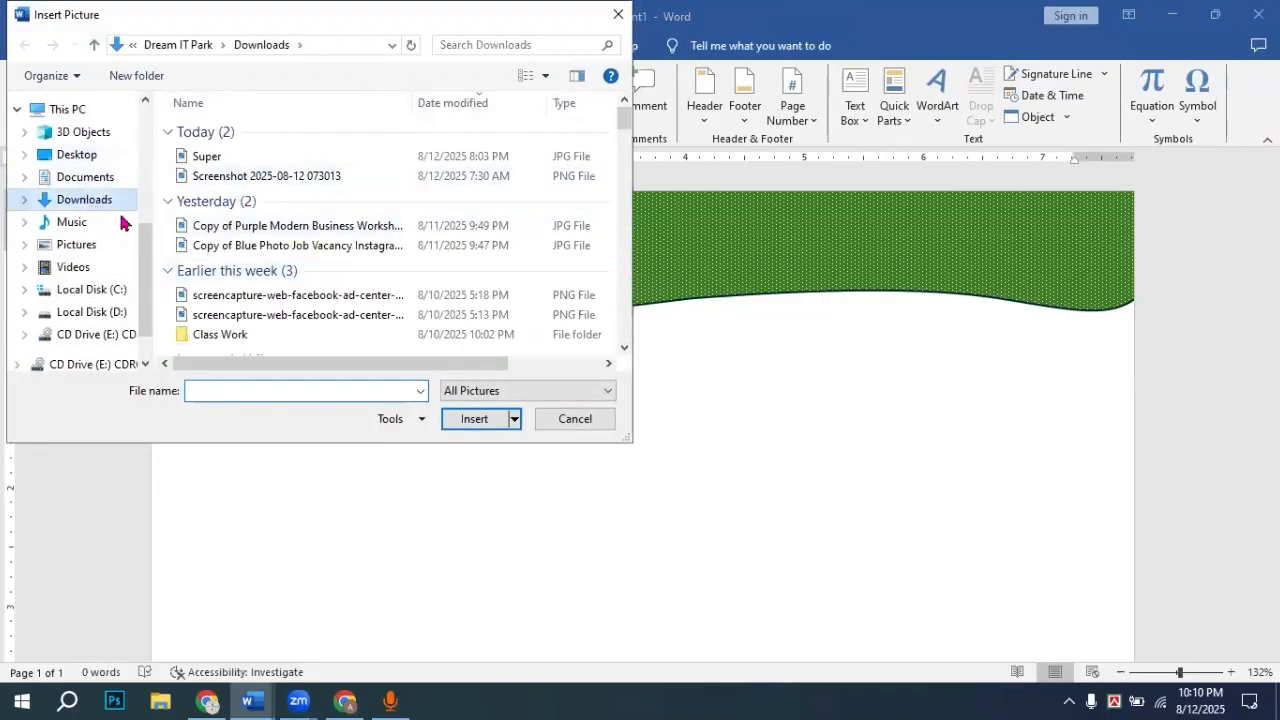
scroll(396, 250, down, 5)
scroll(397, 252, down, 10)
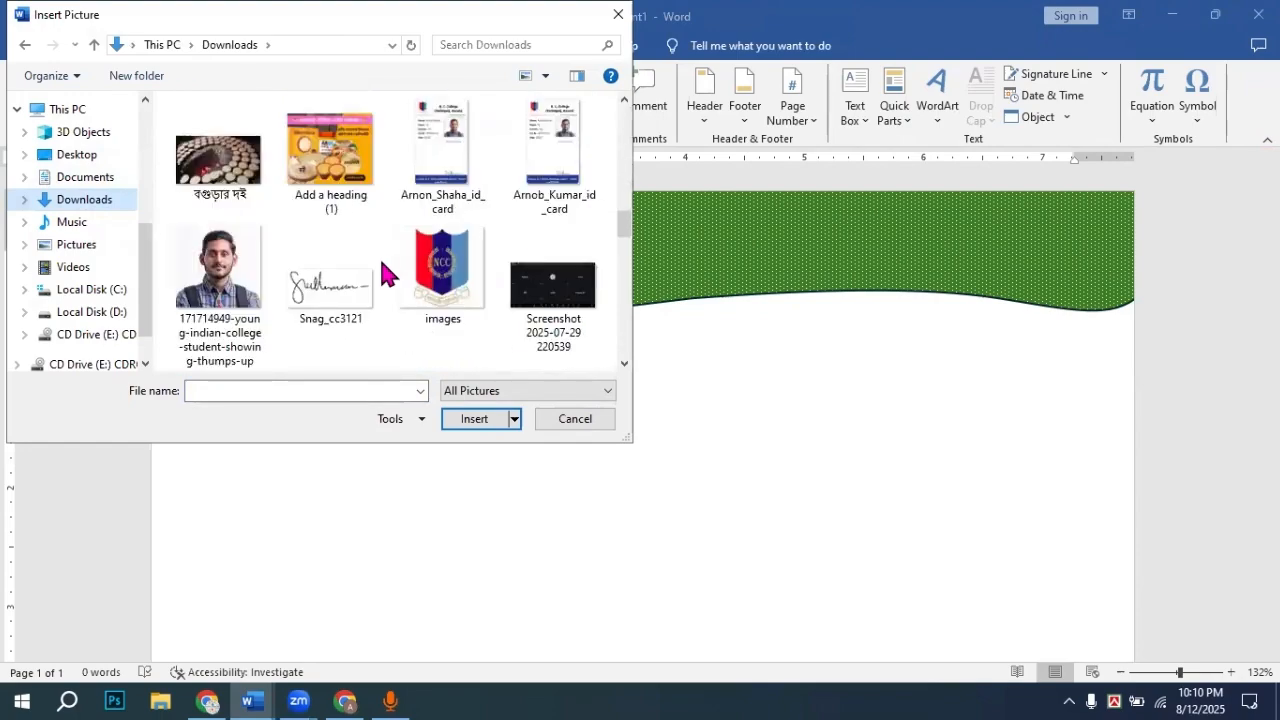
scroll(390, 268, down, 5)
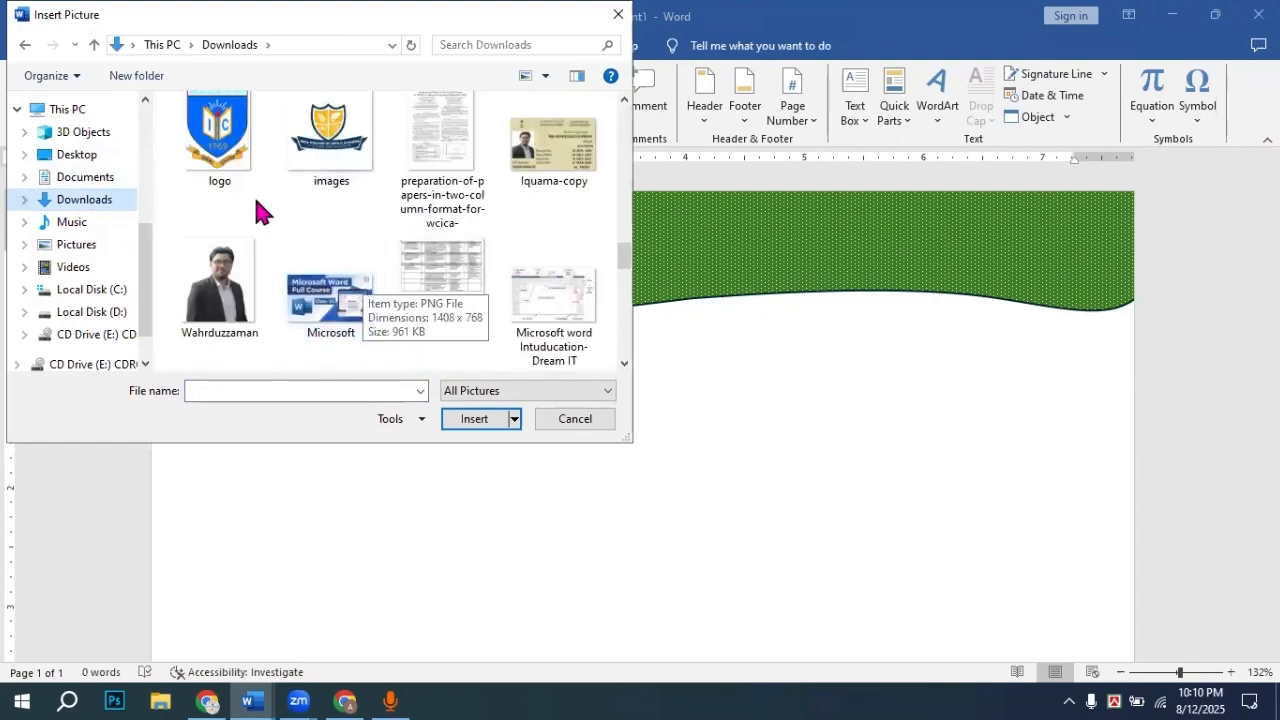
click(220, 150)
click(487, 419)
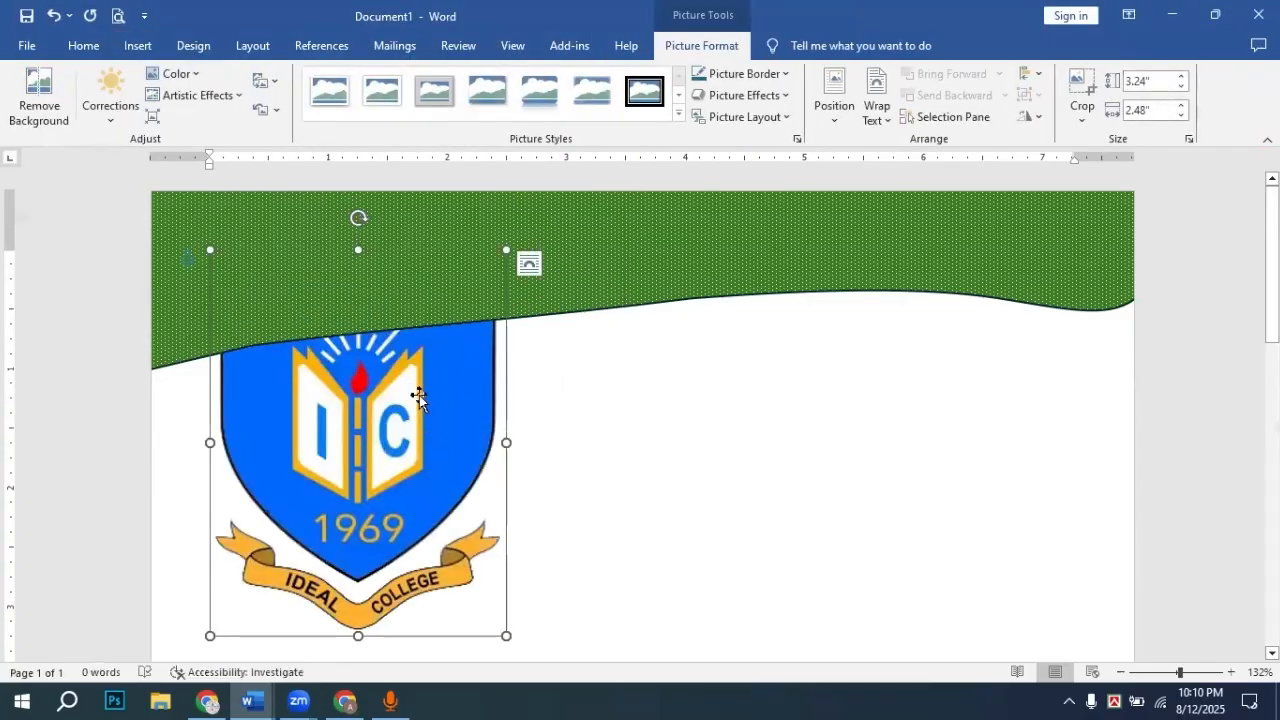
Step: Set the logo to In Front of Text and shrink it to 0.67" by 0.51" at the banner's top-left
click(880, 110)
click(940, 280)
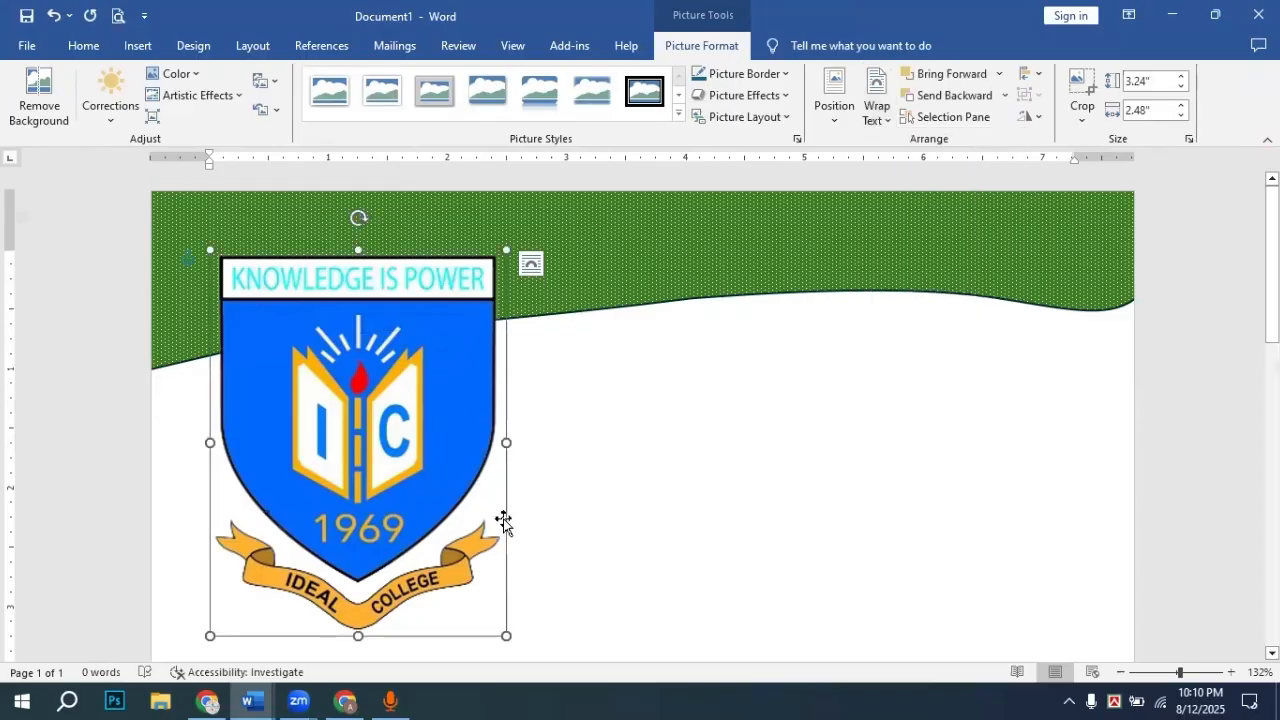
drag(505, 632, 268, 265)
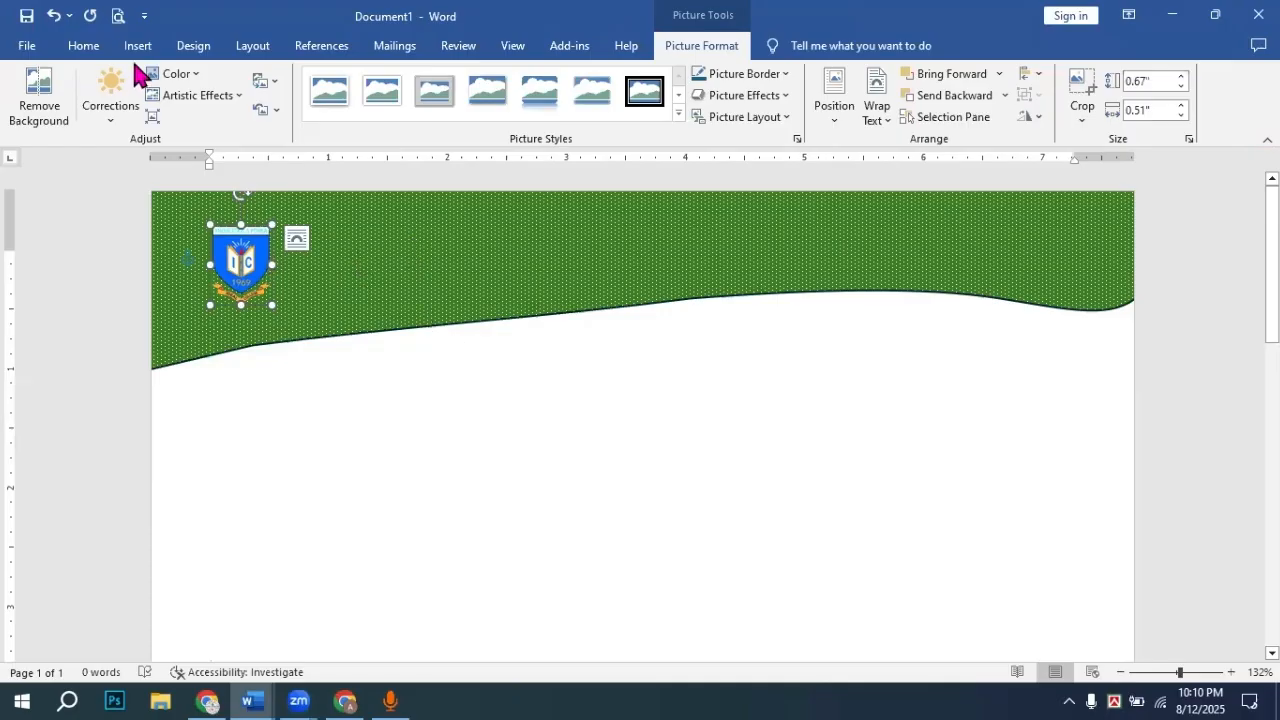
click(524, 387)
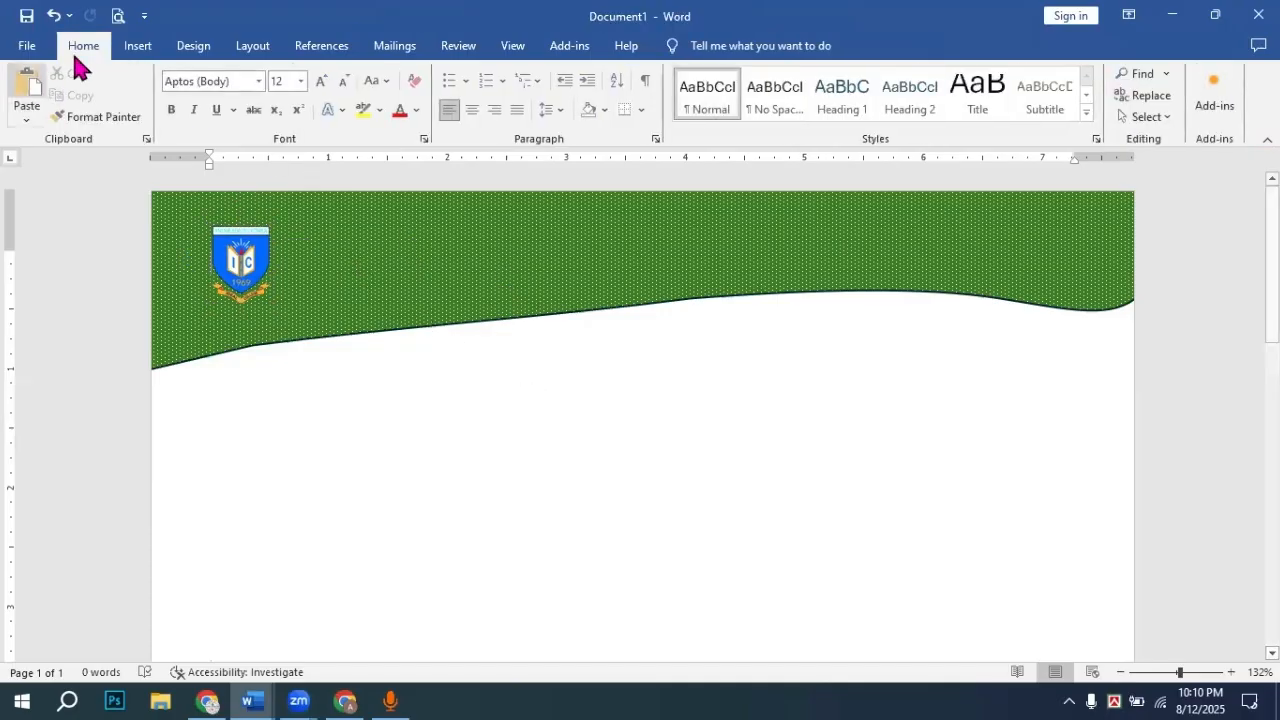
Step: Add a WordArt title reading 'Natunal University' and centre it on the banner
click(138, 48)
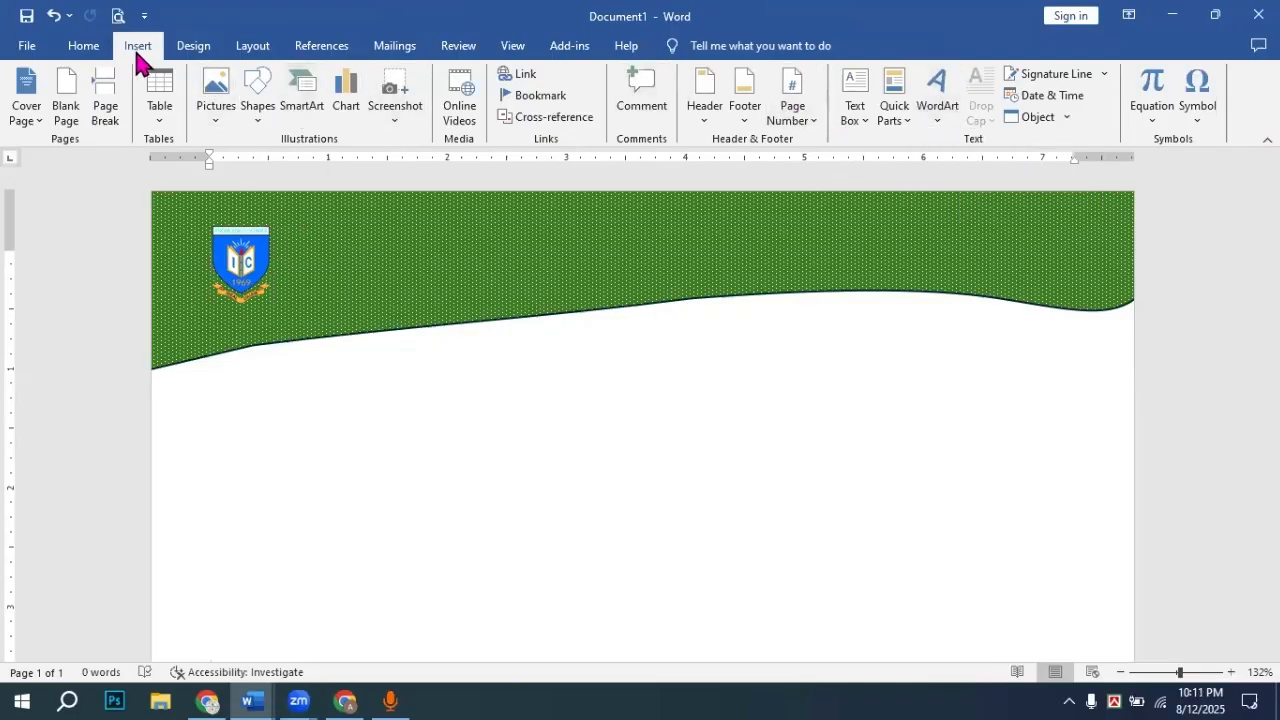
click(944, 124)
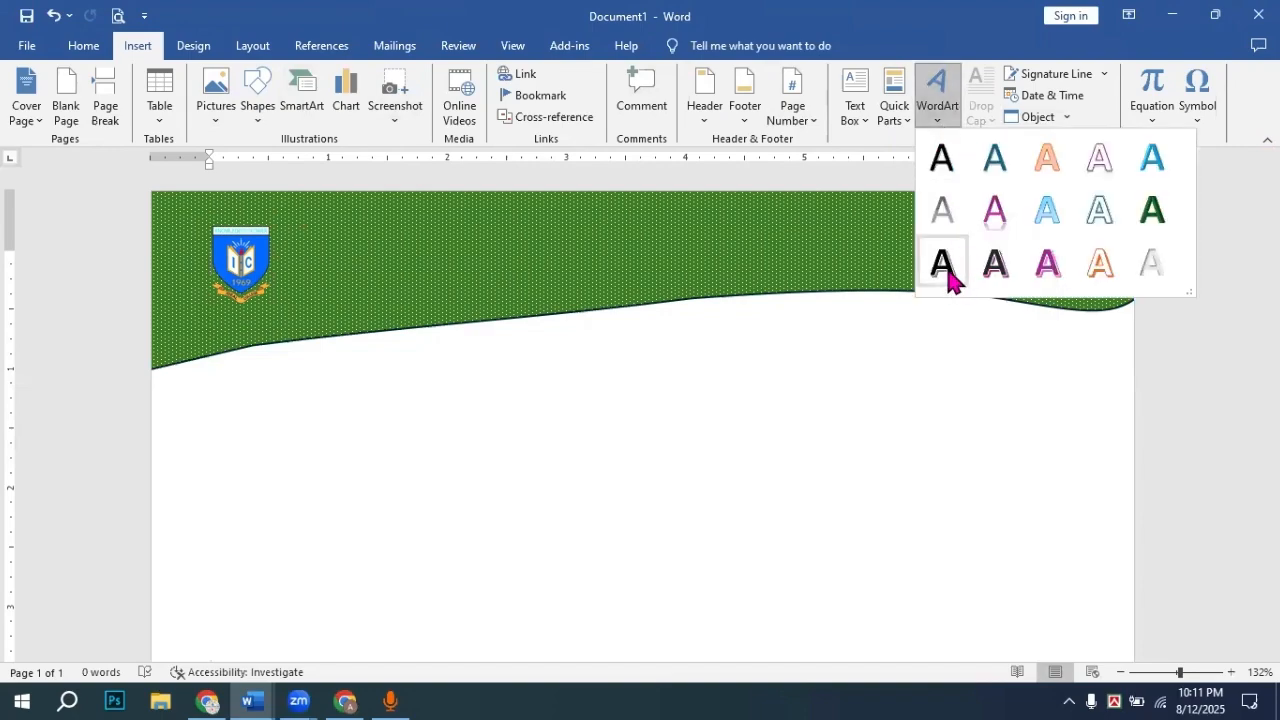
click(946, 270)
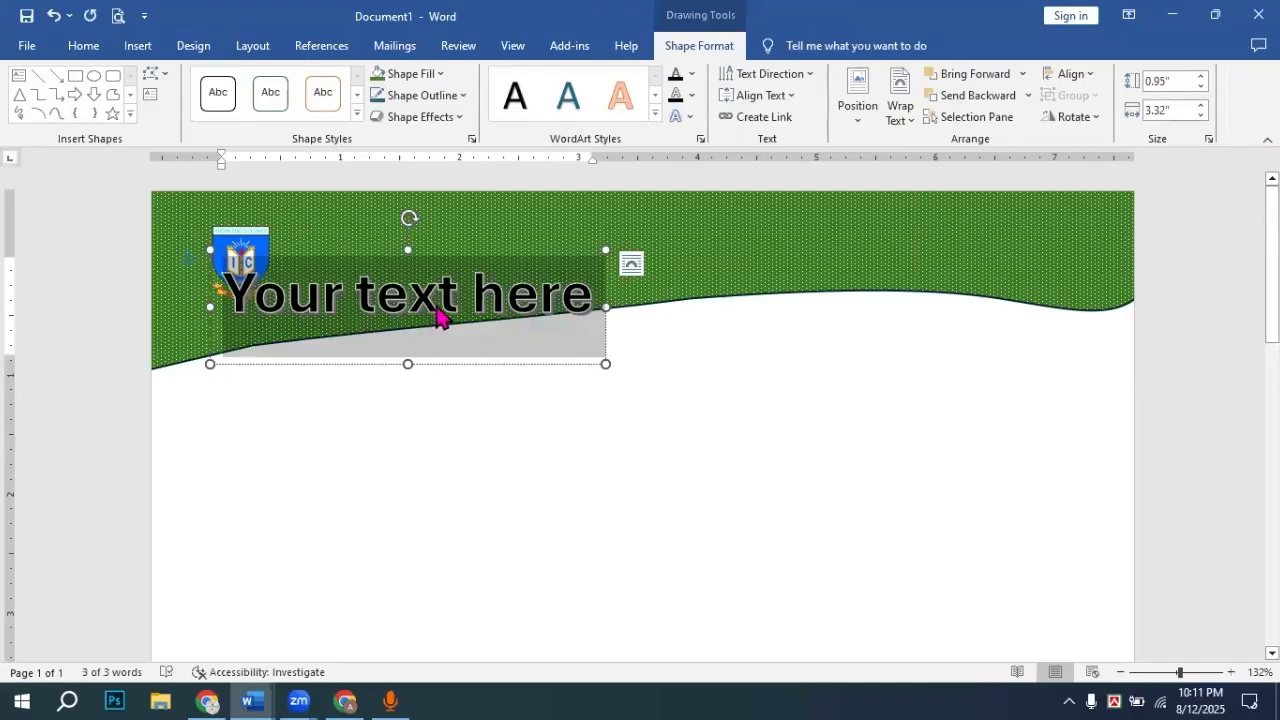
triple_click(437, 309)
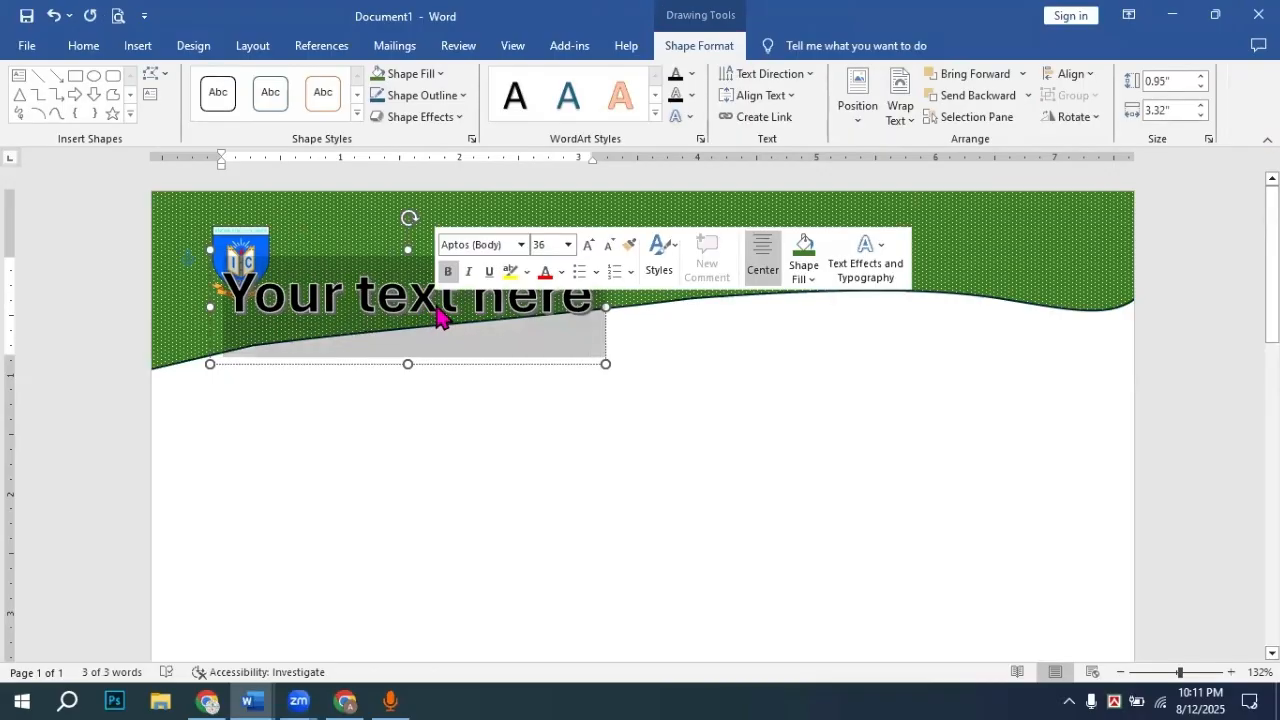
text(Na)
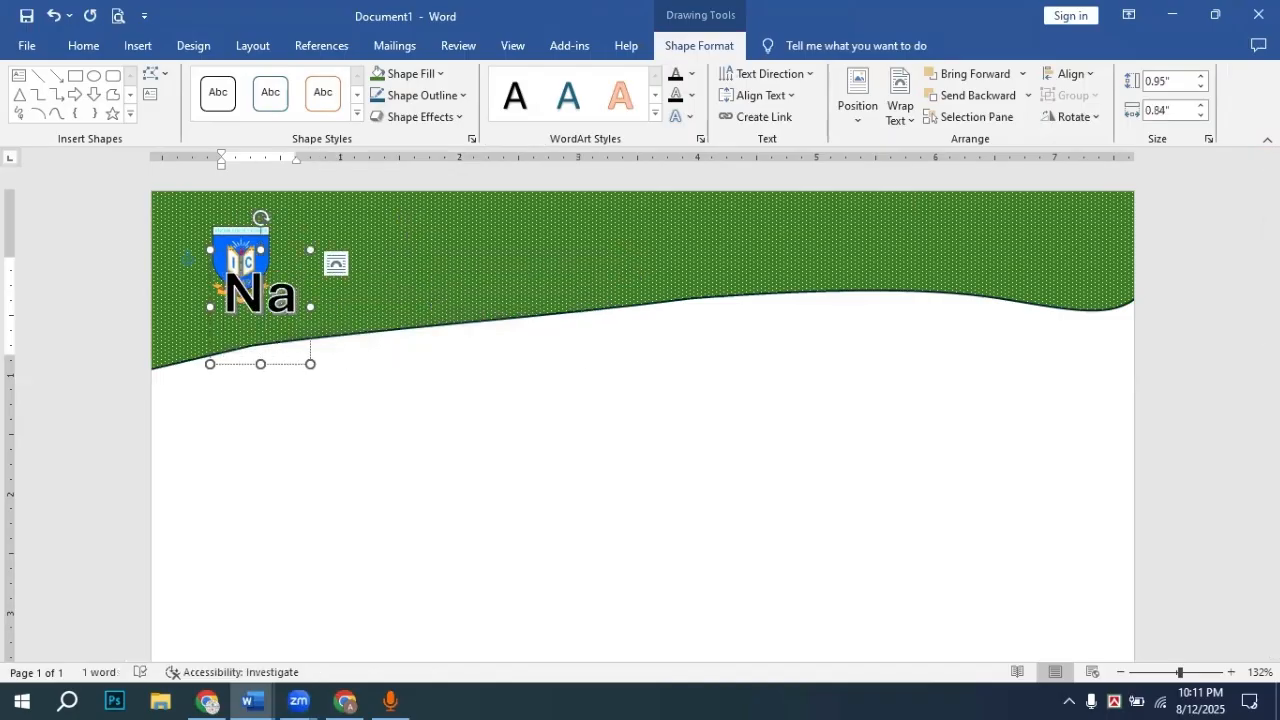
text(tun)
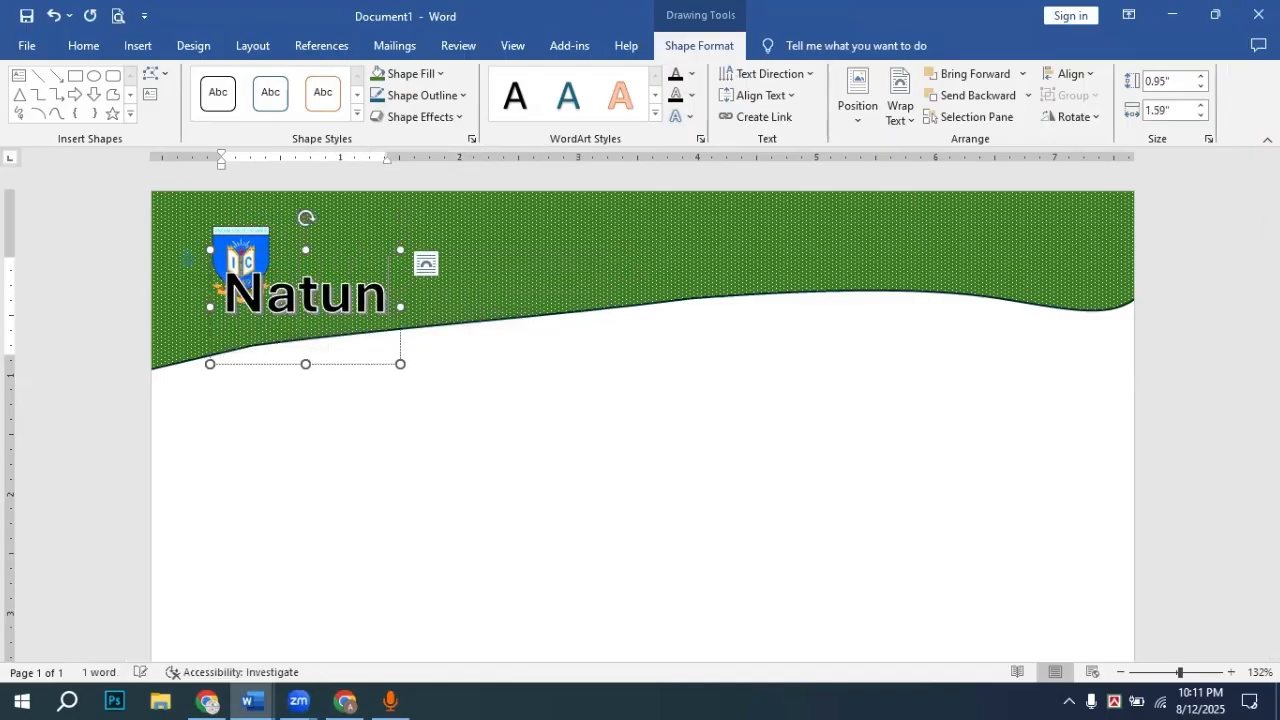
text(a)
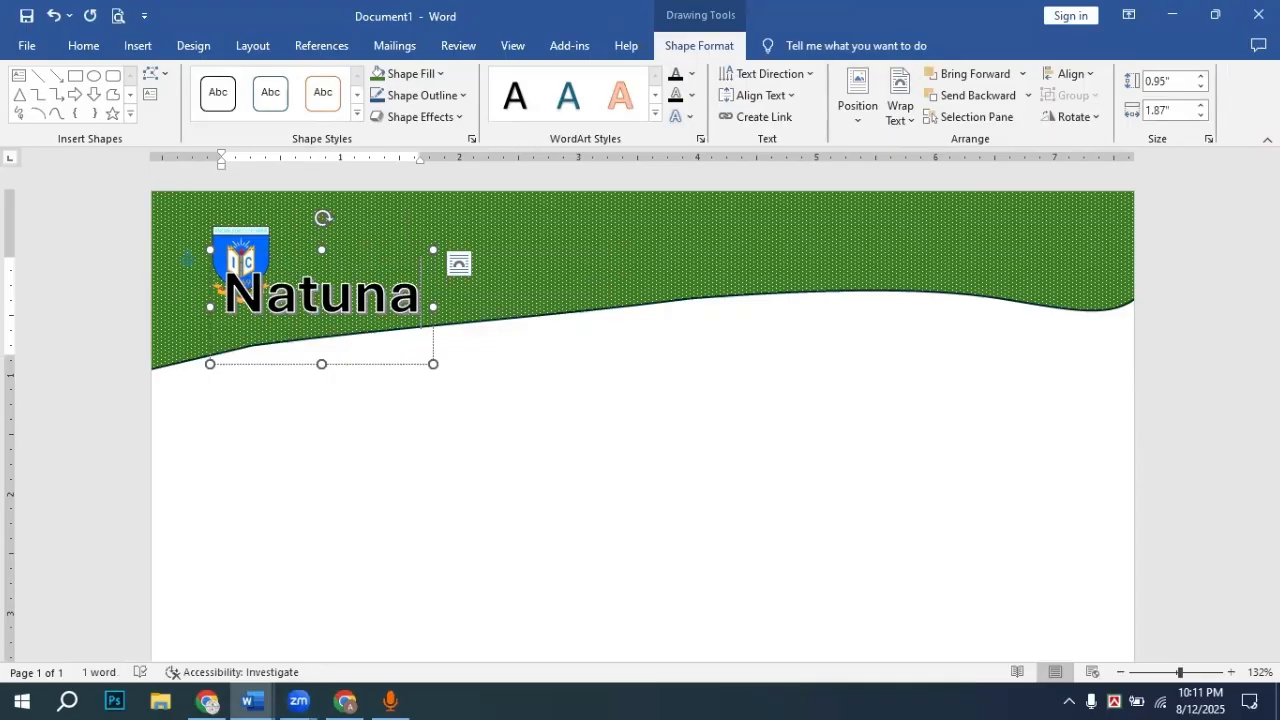
text(l)
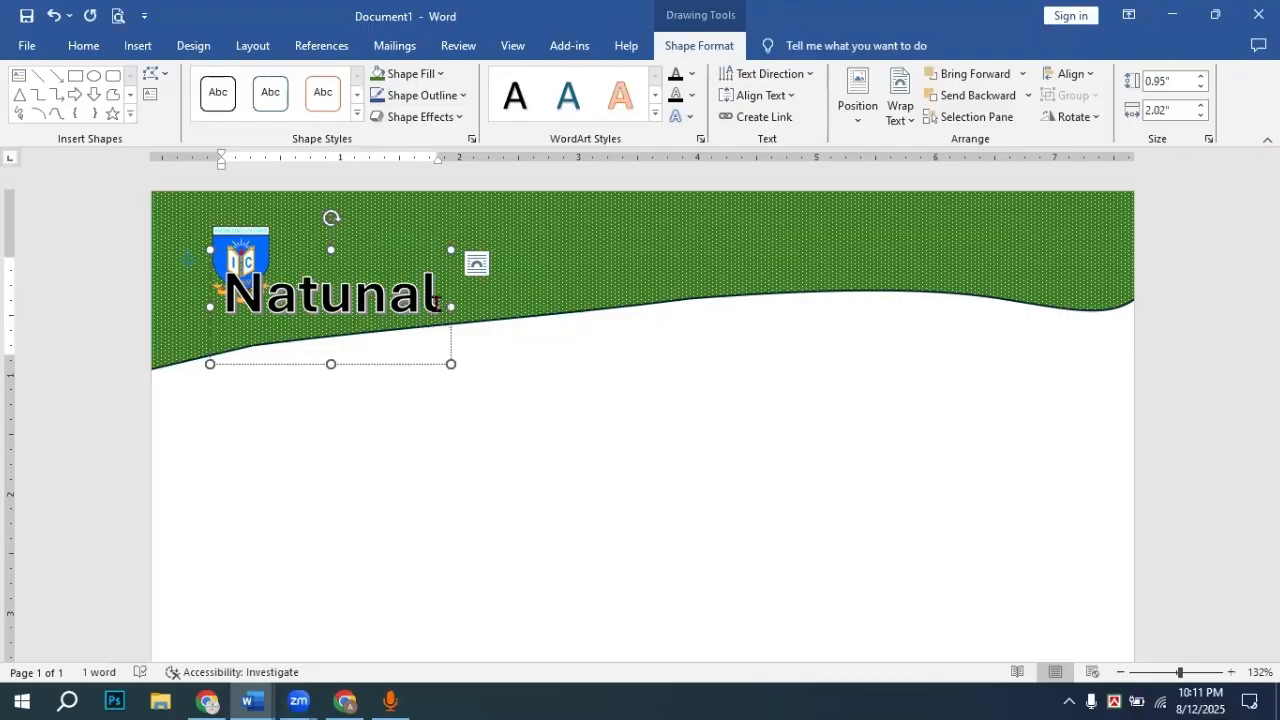
text( U)
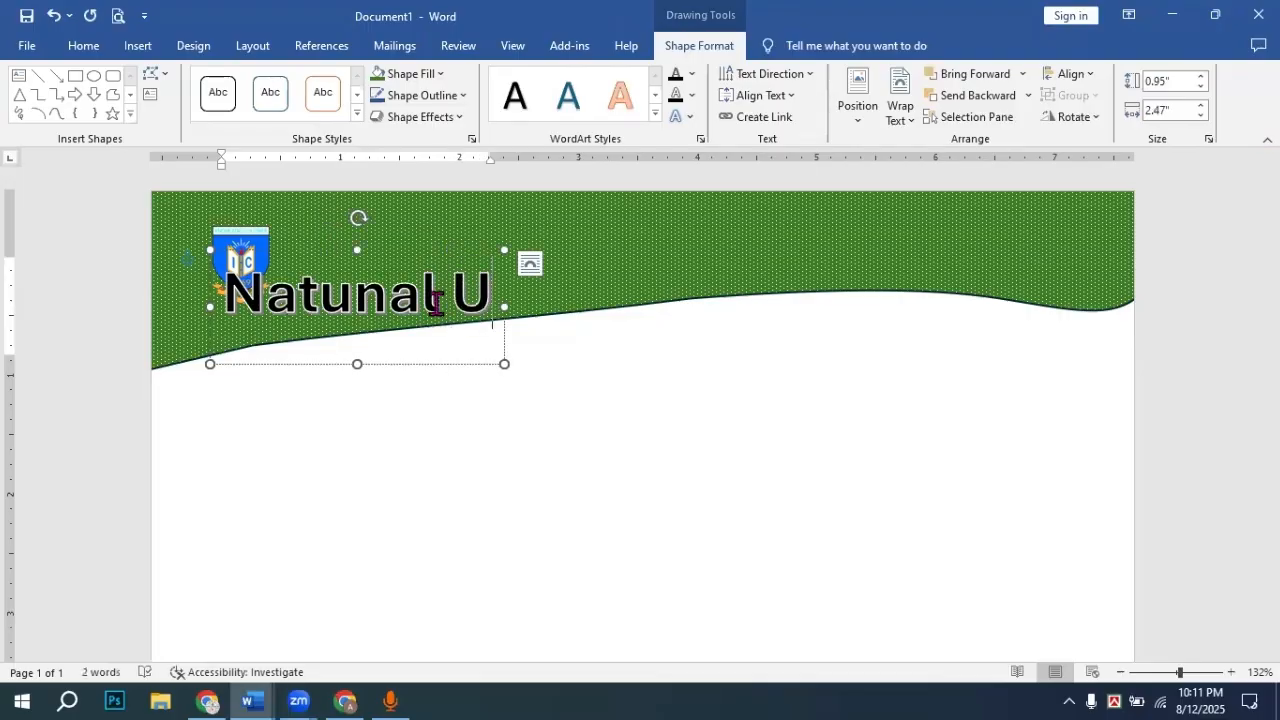
text(niv)
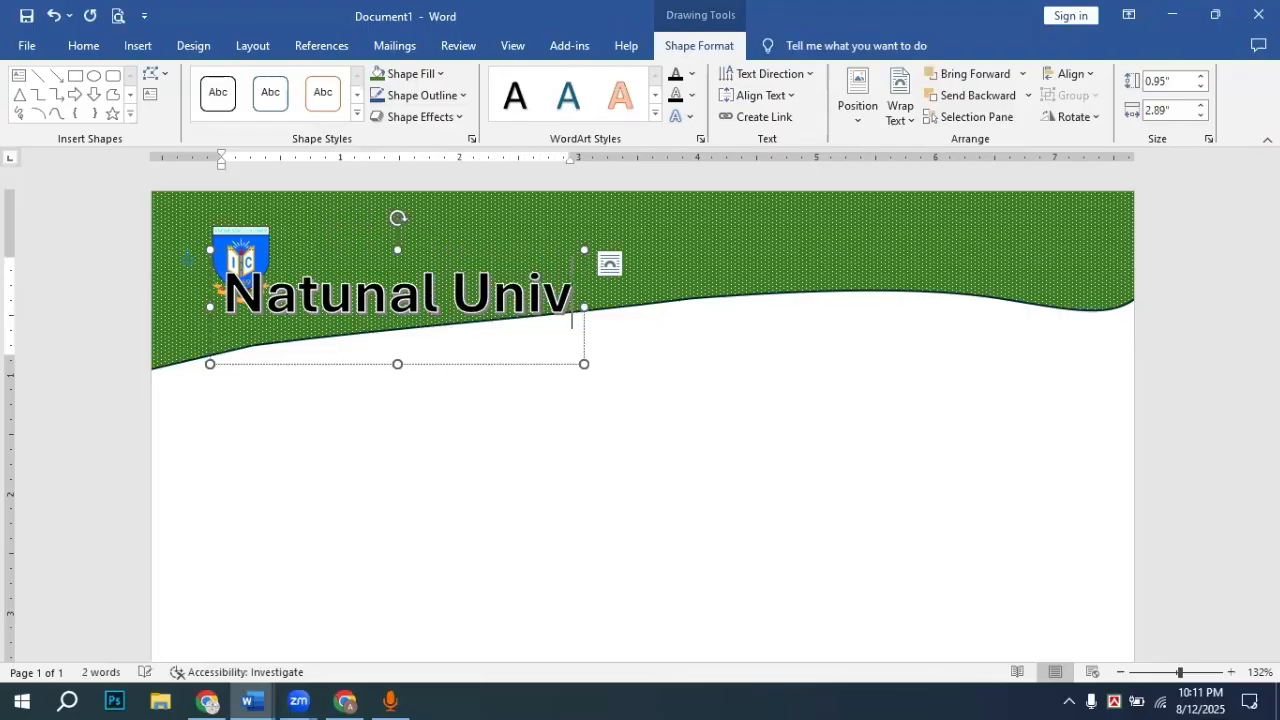
text(ers)
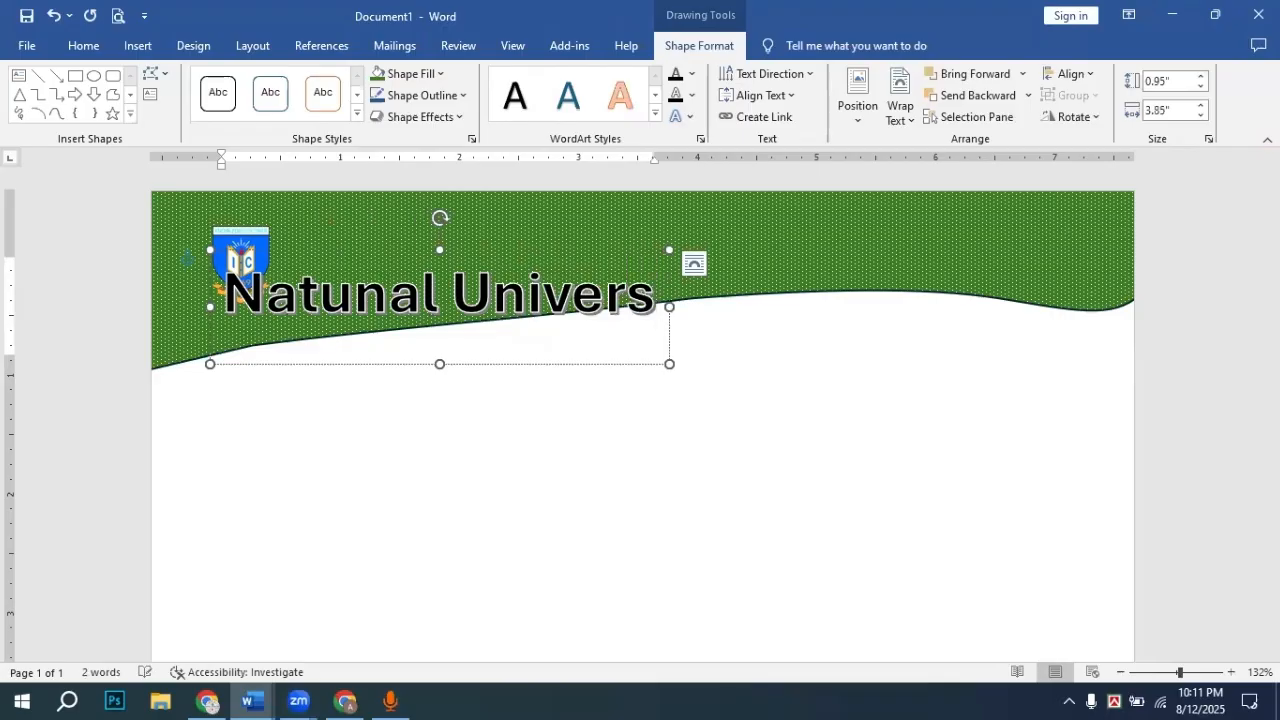
text(ity)
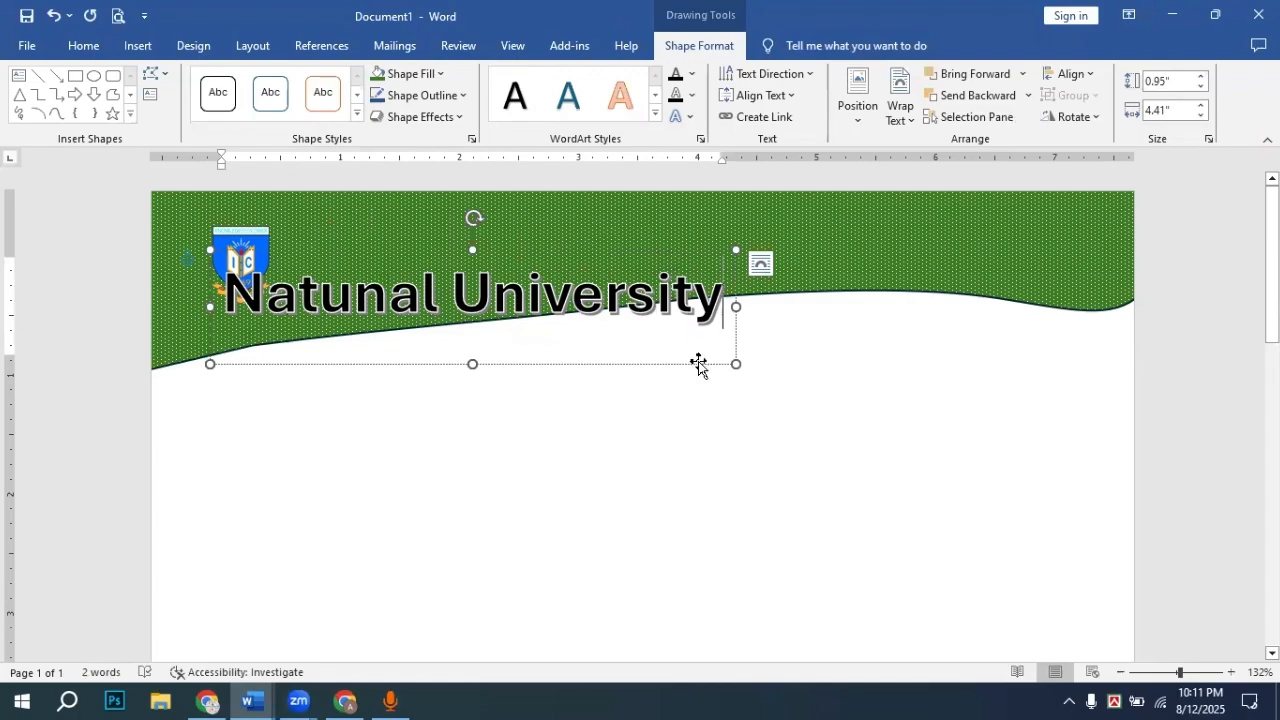
drag(698, 365, 882, 316)
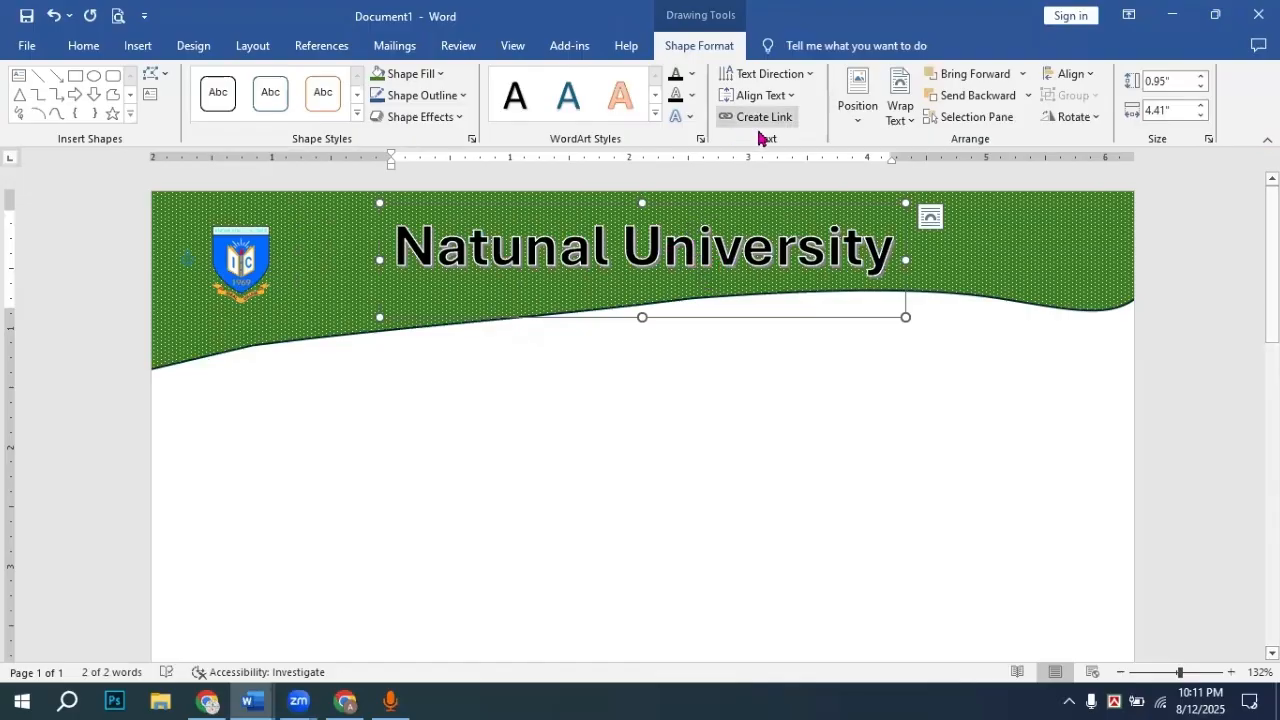
Step: Apply the Arch Transform text effect to the 'Natunal University' title
click(689, 118)
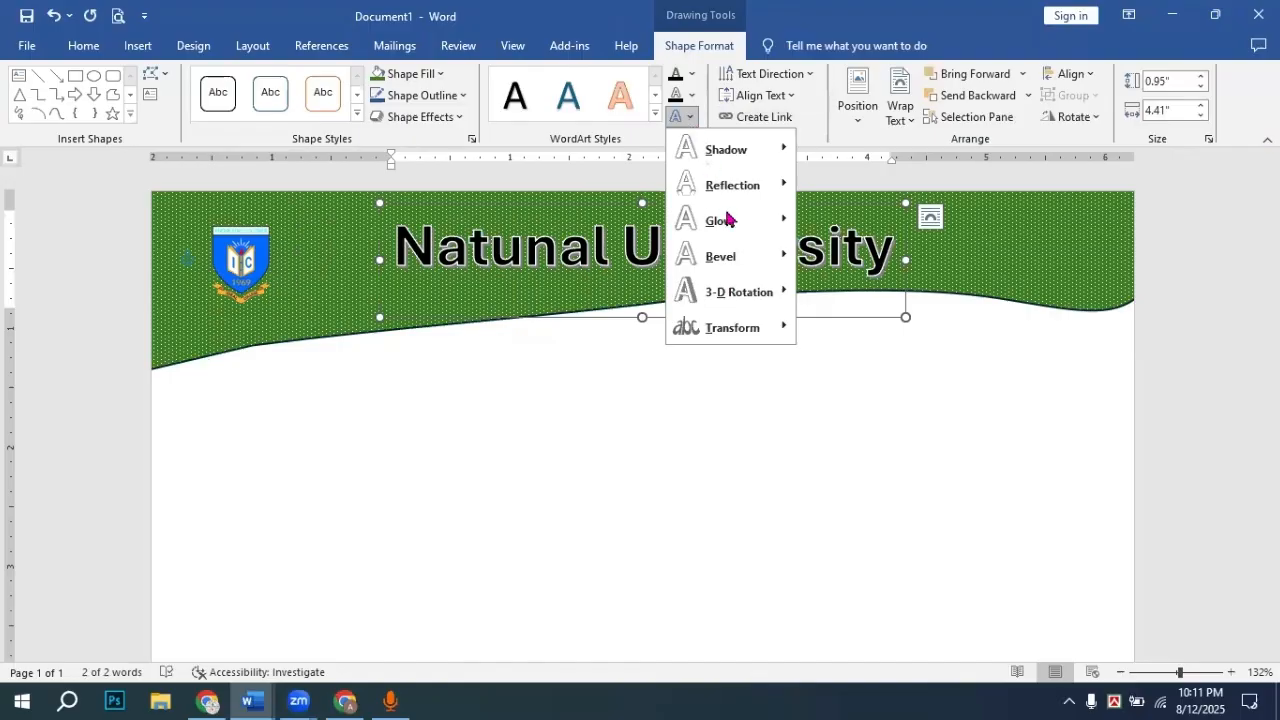
mouse_move(745, 330)
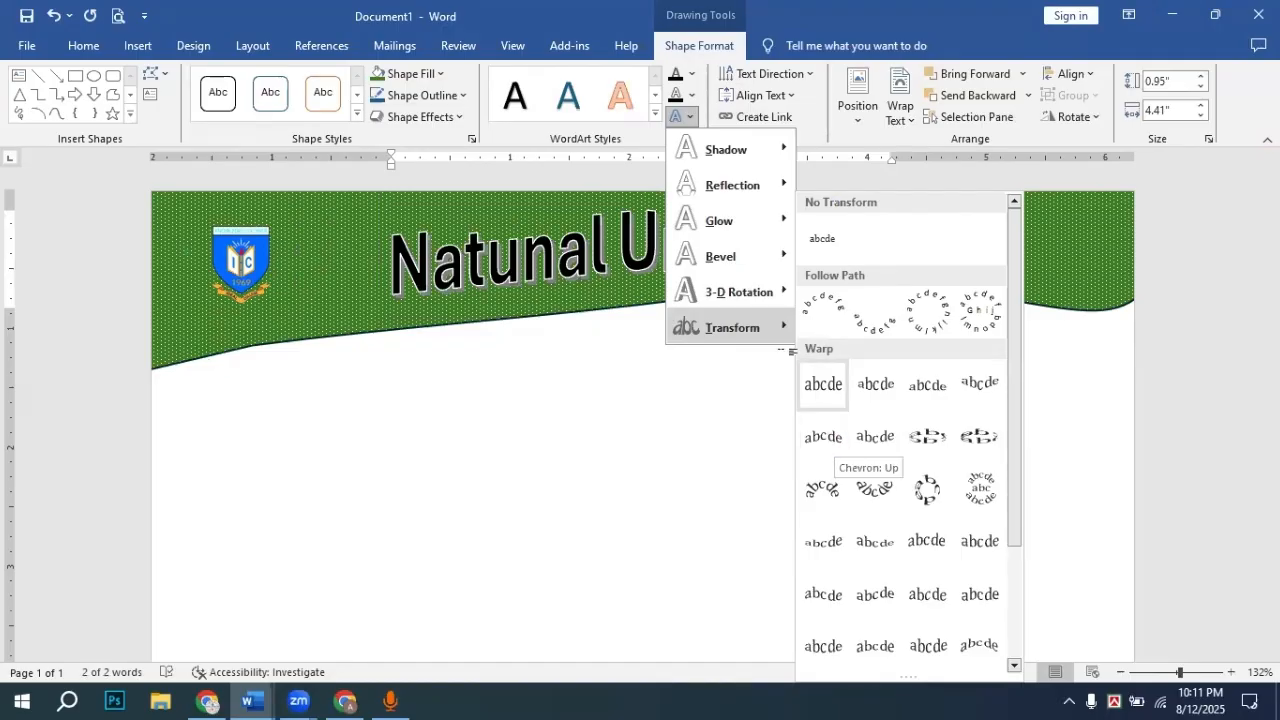
click(558, 307)
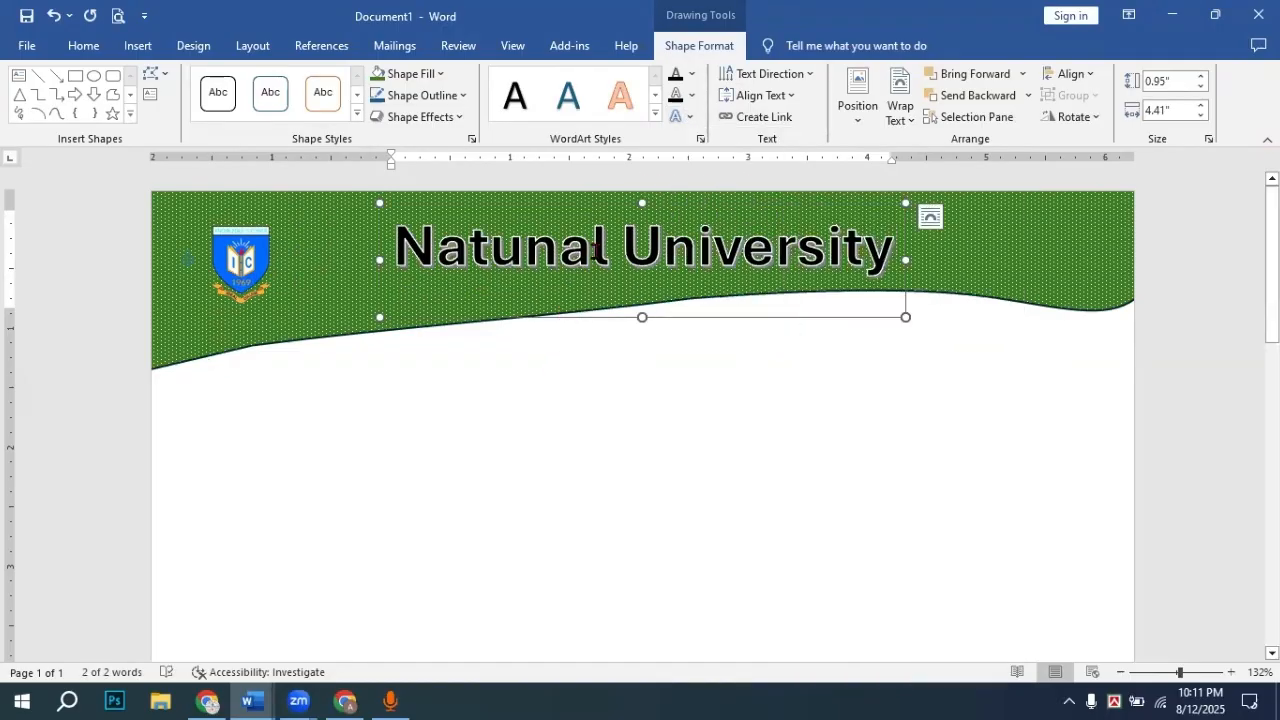
click(690, 118)
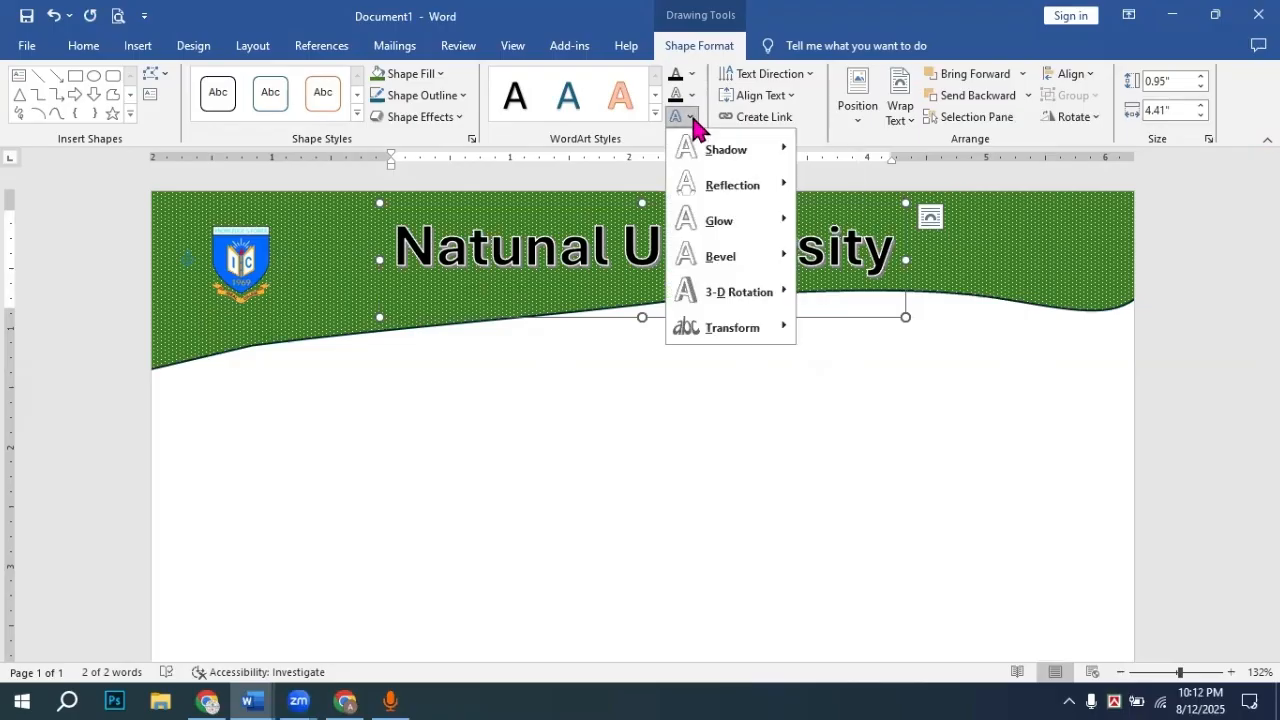
click(757, 338)
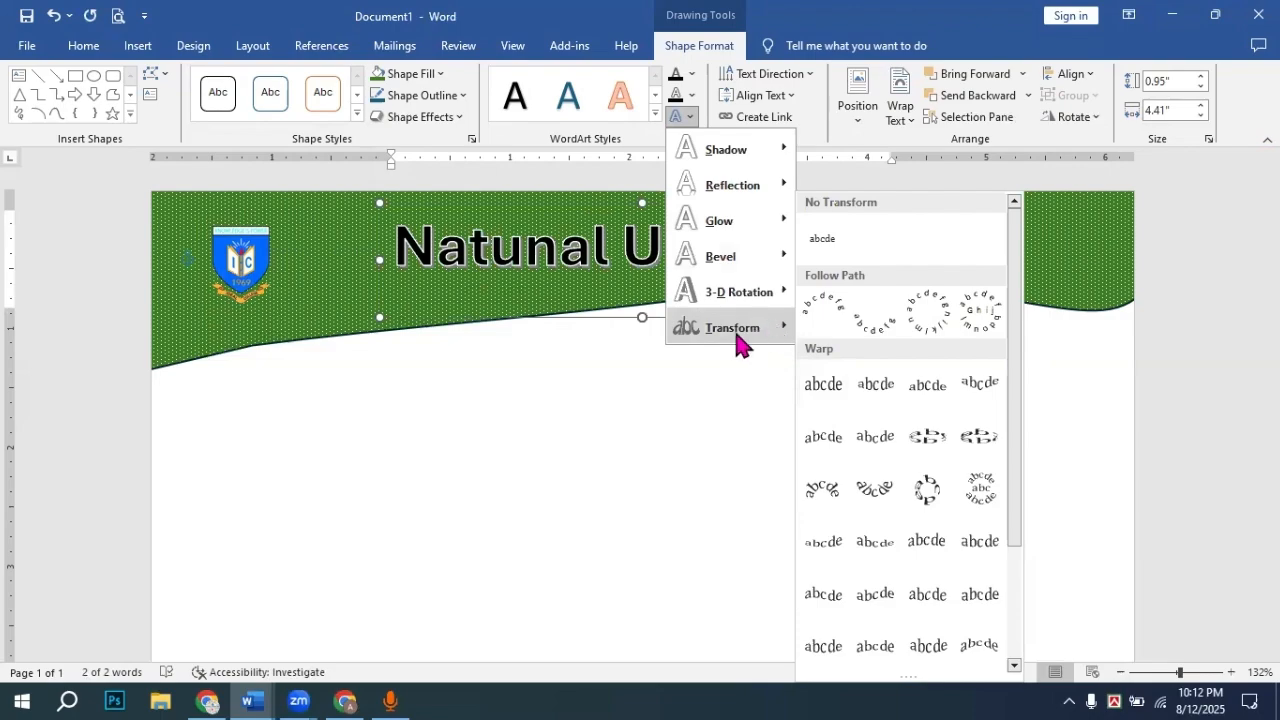
mouse_move(766, 297)
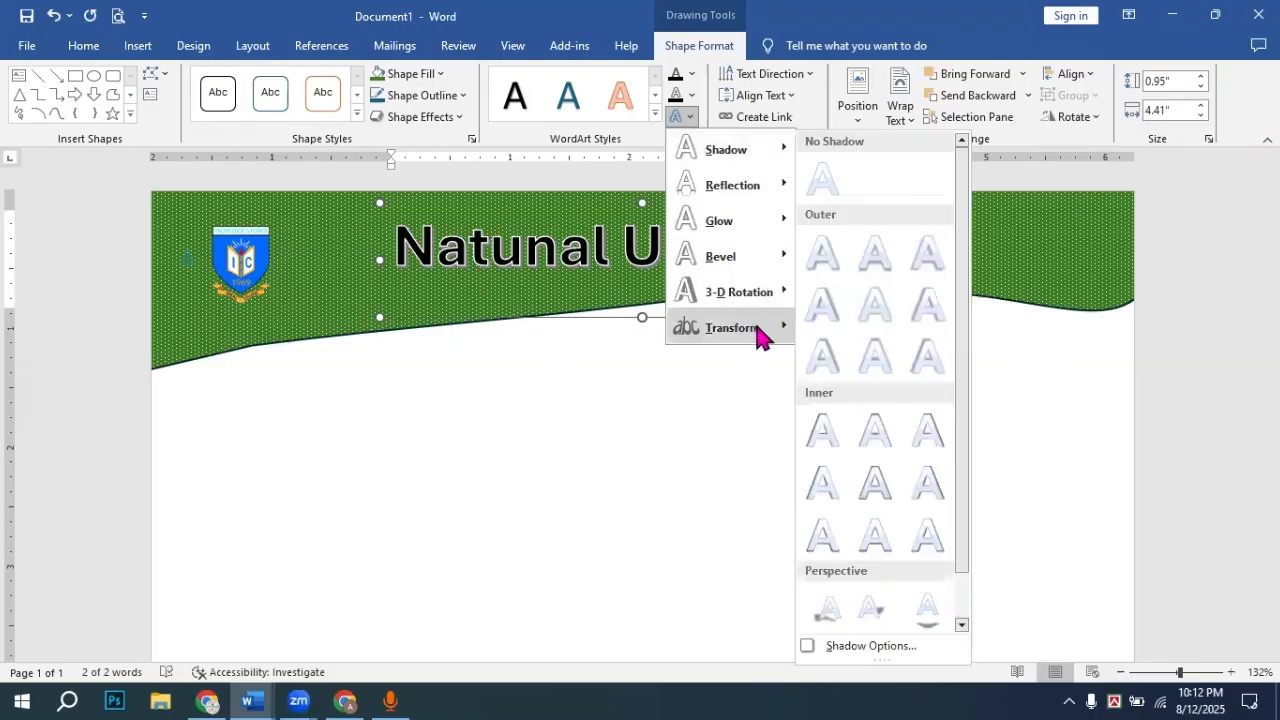
mouse_move(766, 334)
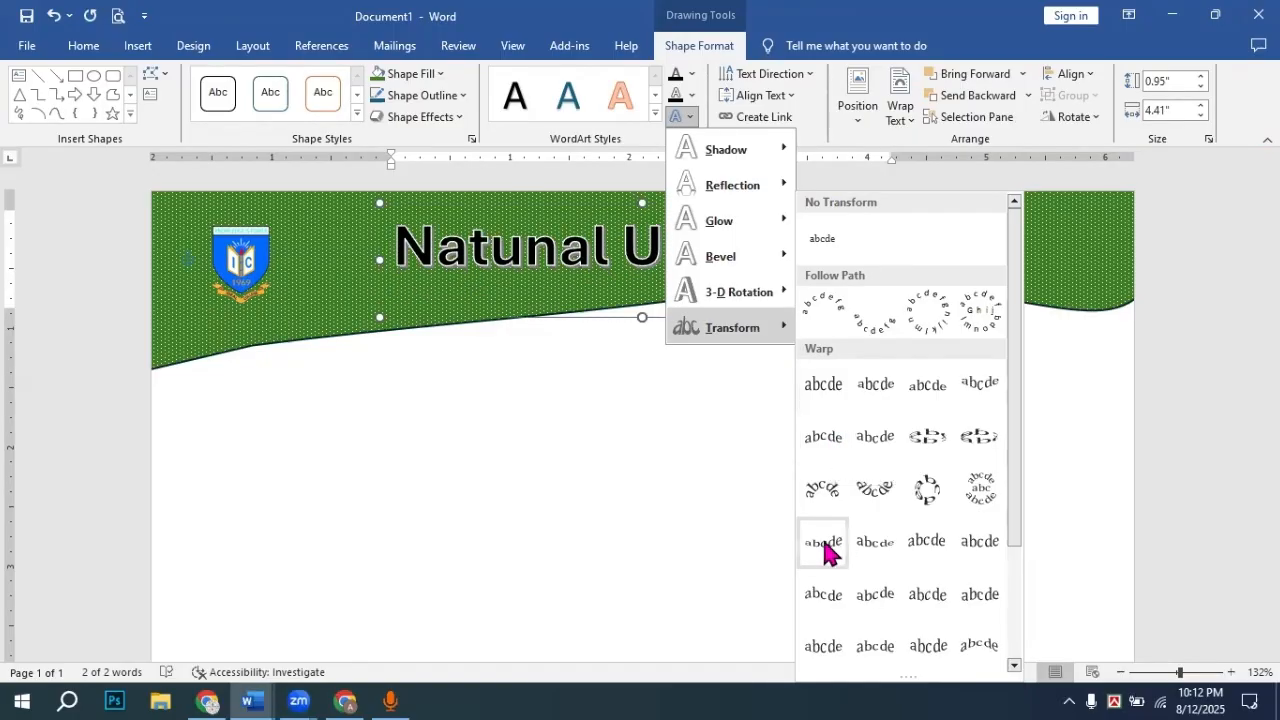
click(823, 445)
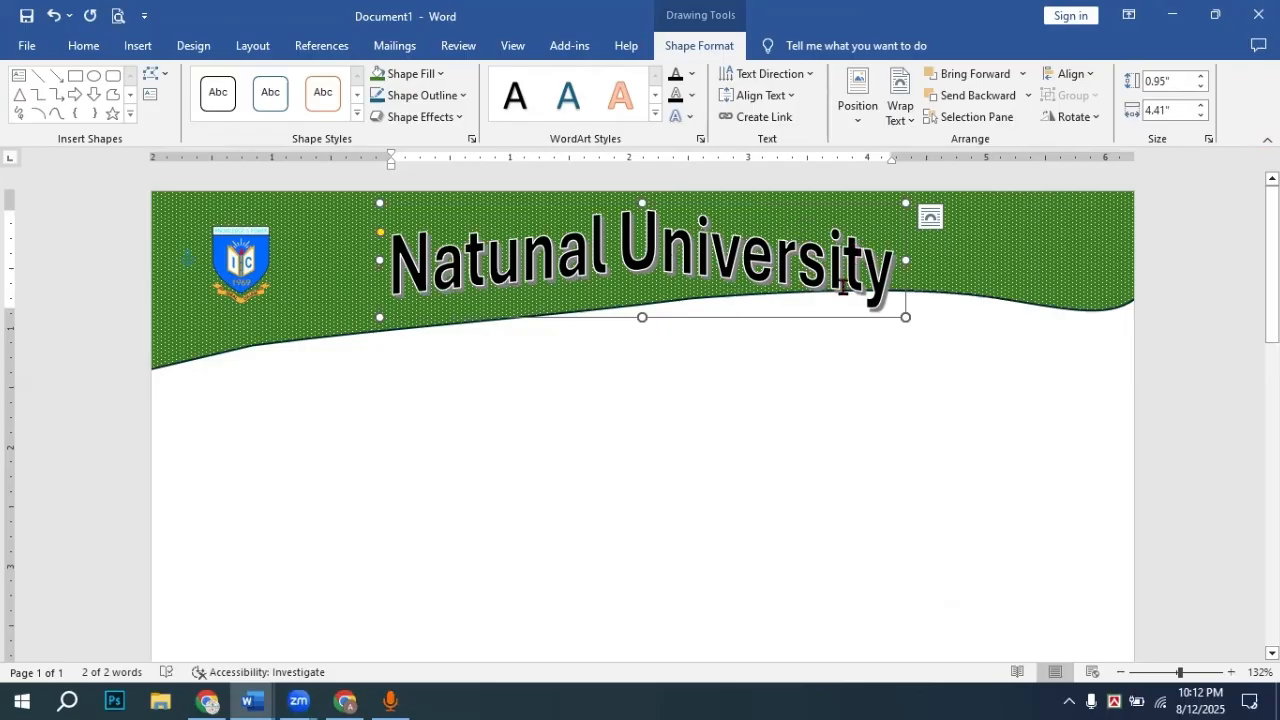
click(988, 298)
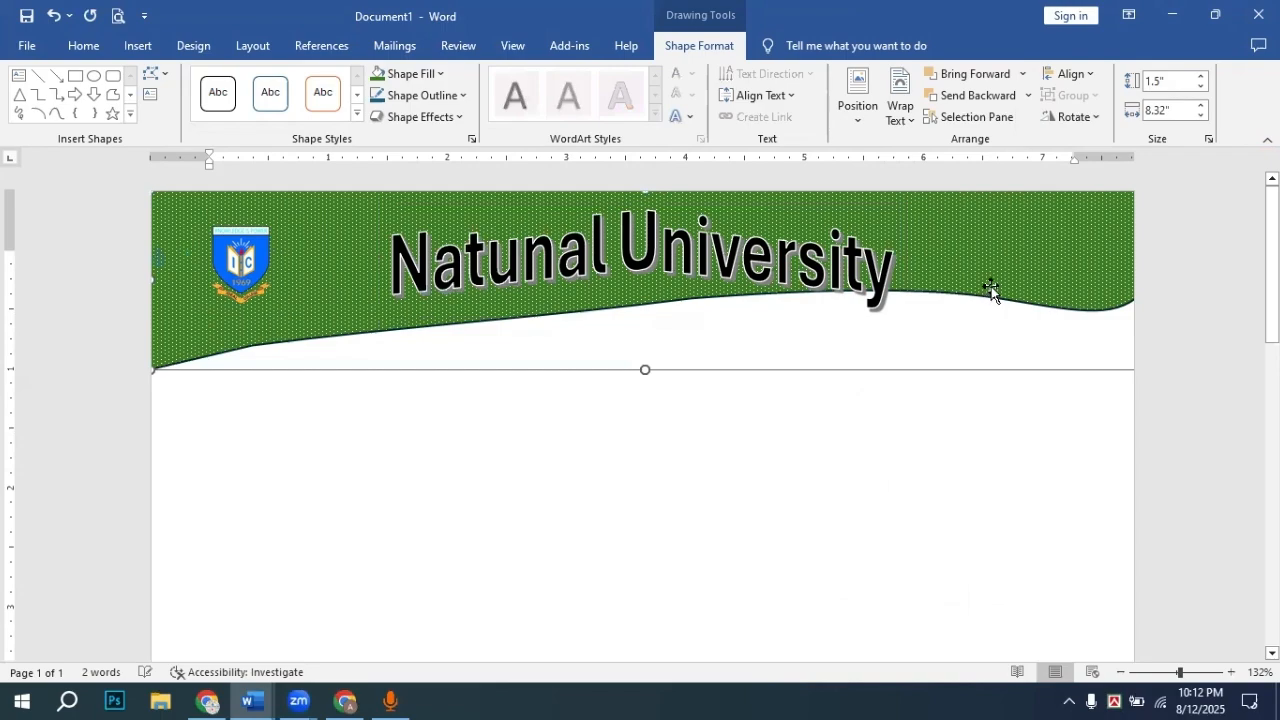
Step: Edit the wave's points to deepen its right-side dip, then undo and move the banner back up
right_click(992, 290)
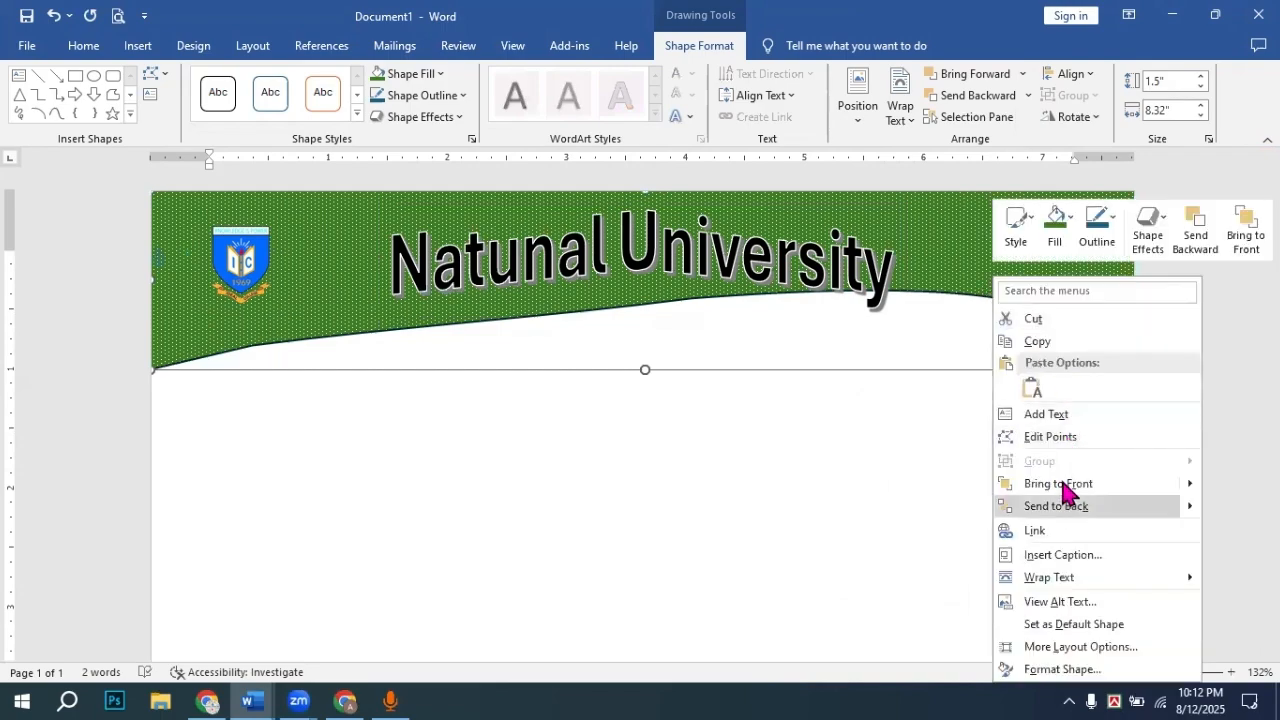
click(955, 270)
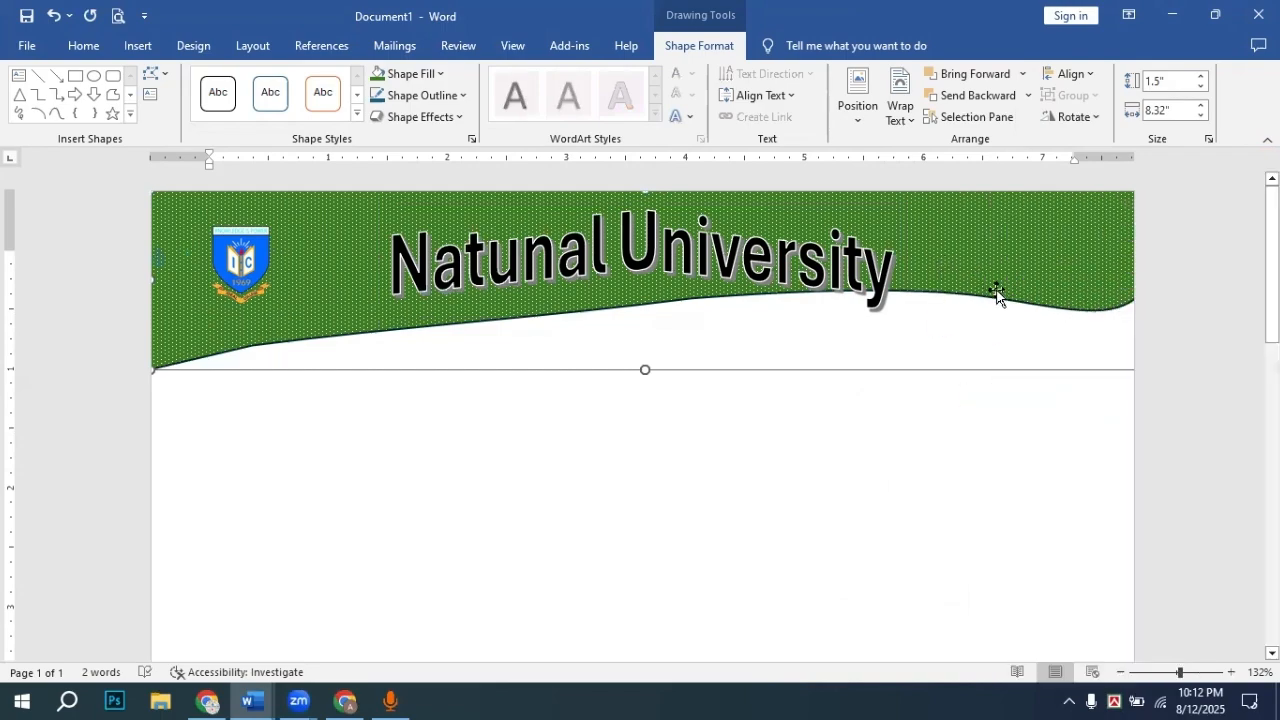
right_click(998, 295)
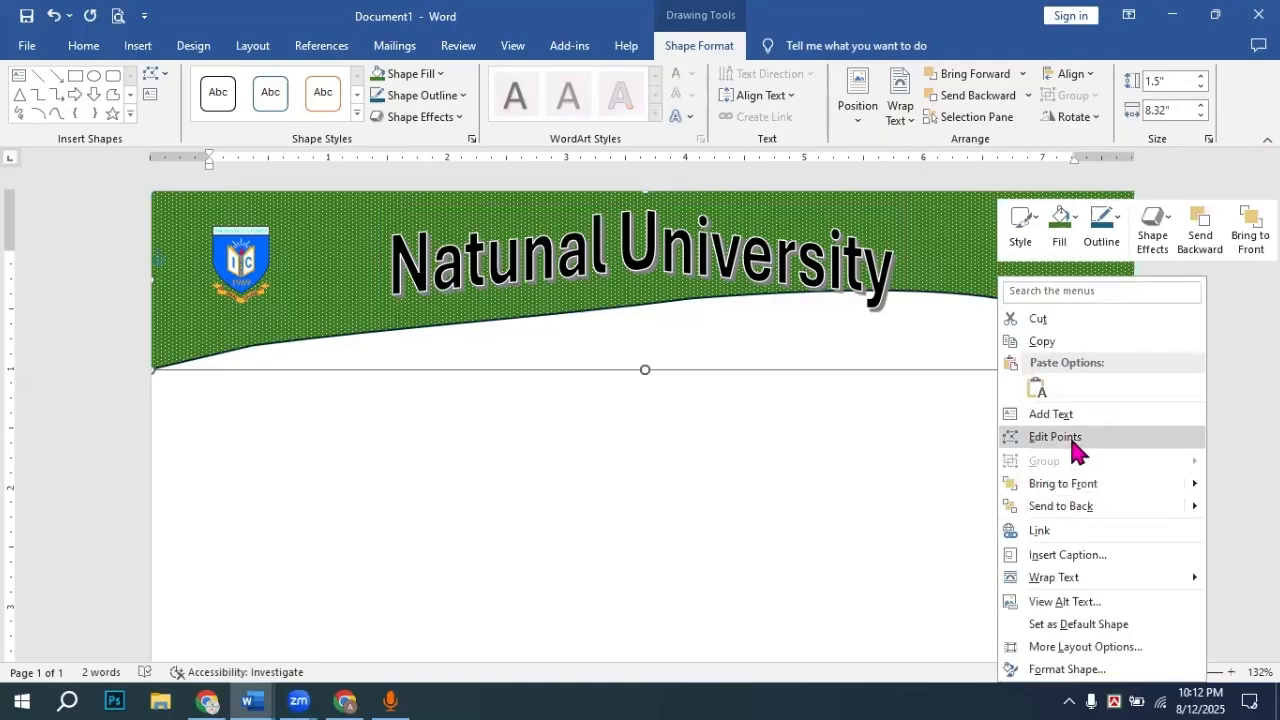
click(1055, 437)
drag(1001, 300, 998, 345)
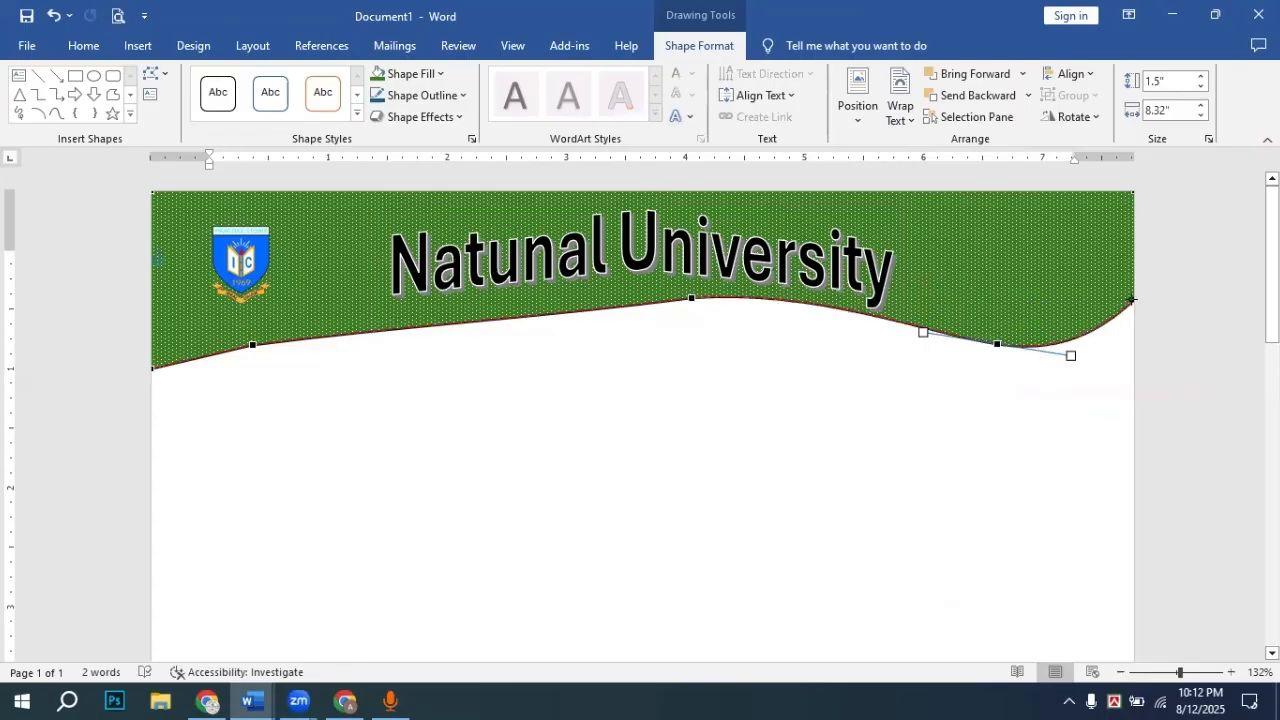
mouse_move(1131, 299)
mouse_down()
mouse_move(1142, 339)
mouse_move(1132, 315)
mouse_up()
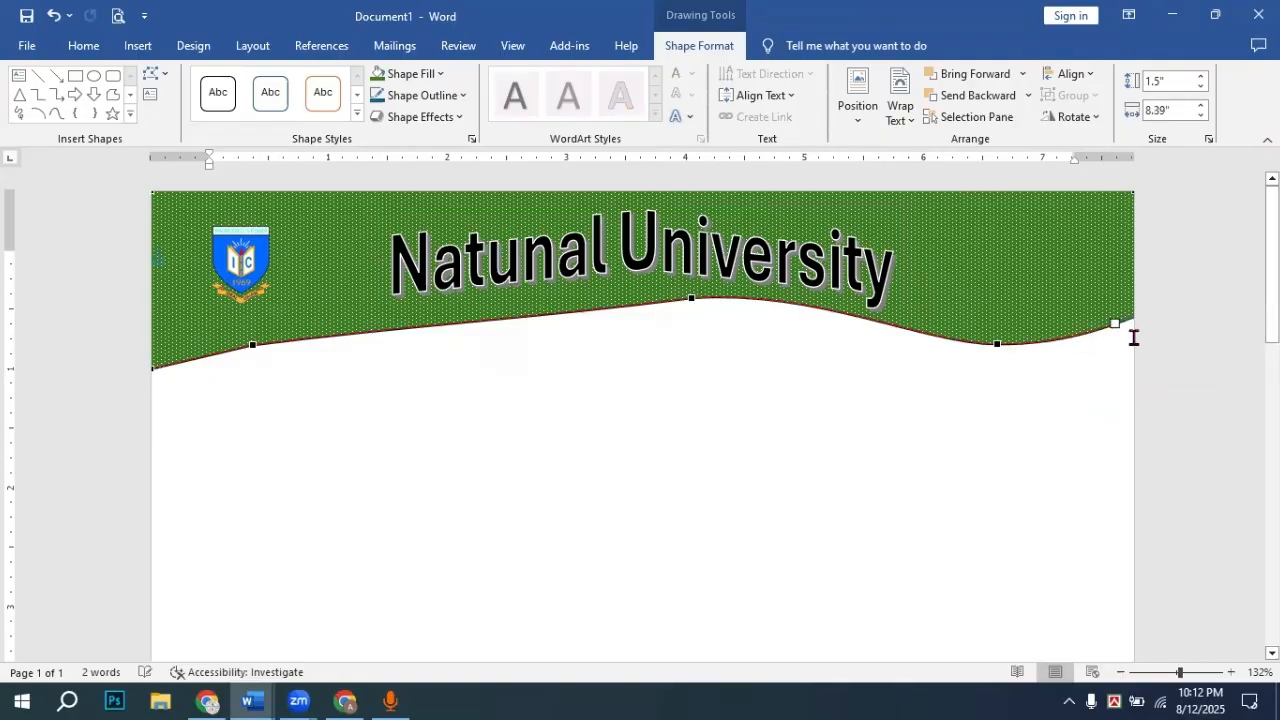
click(429, 318)
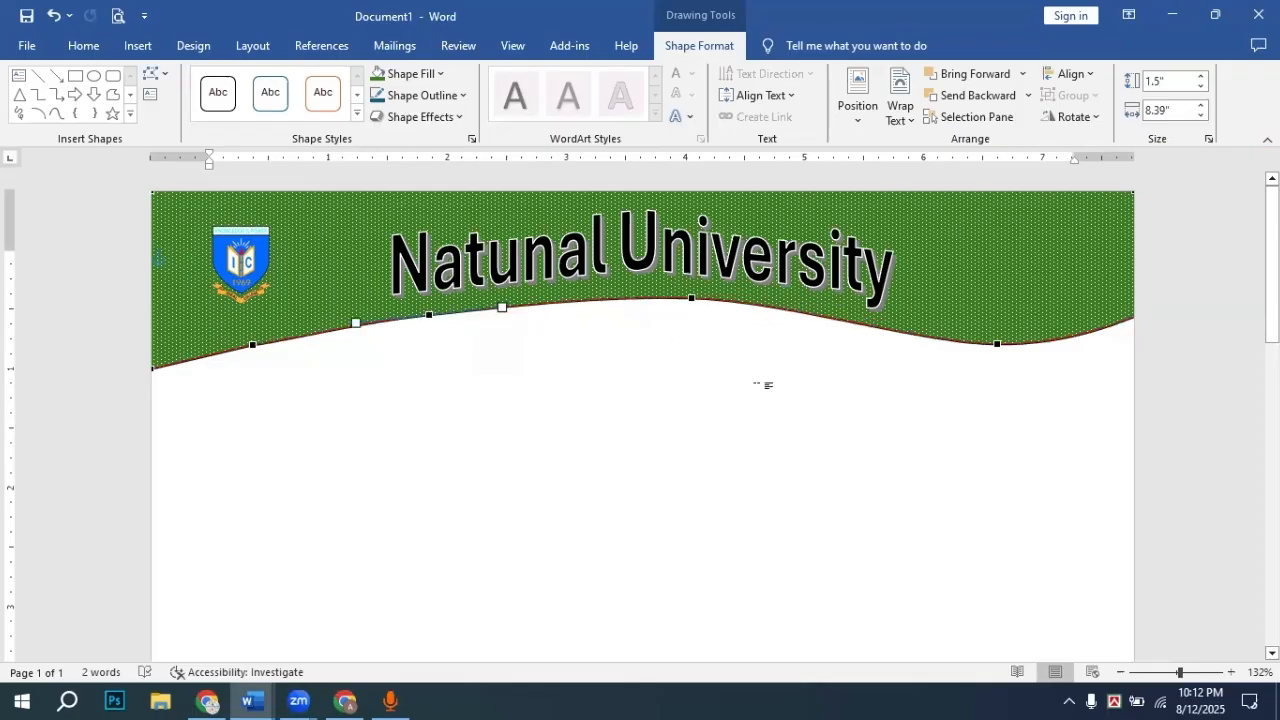
click(1214, 358)
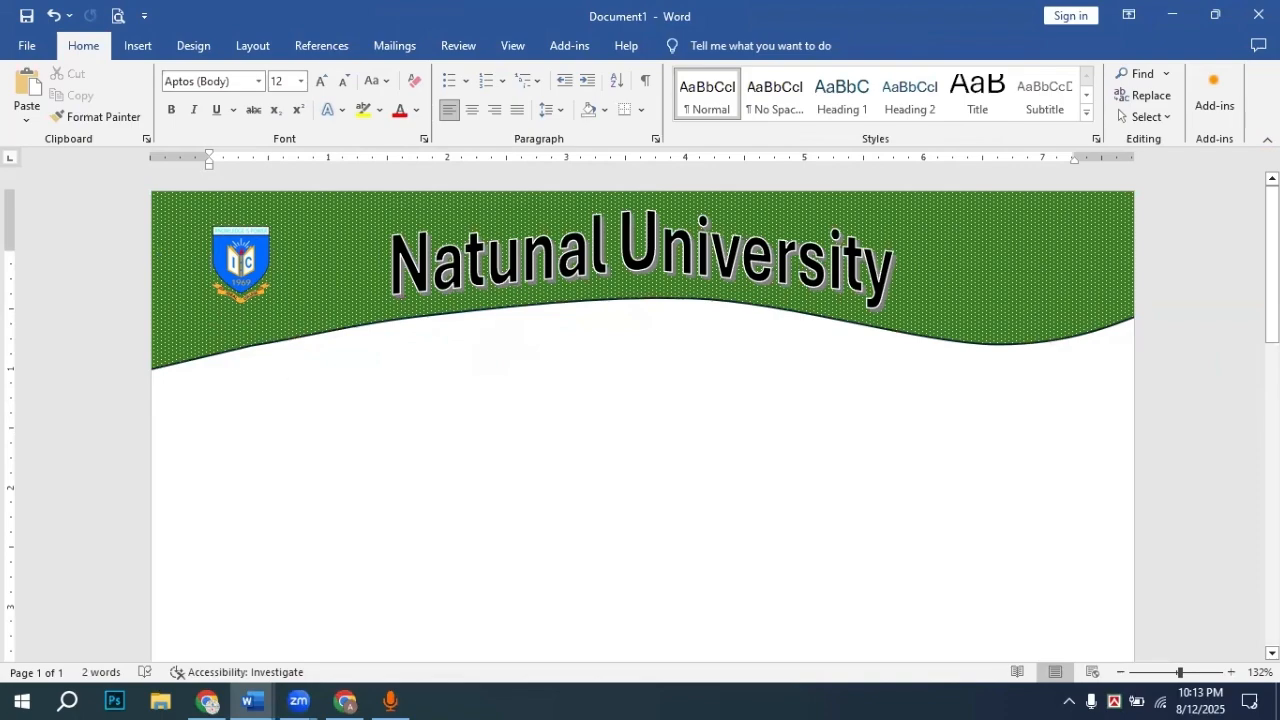
key(ctrl+z)
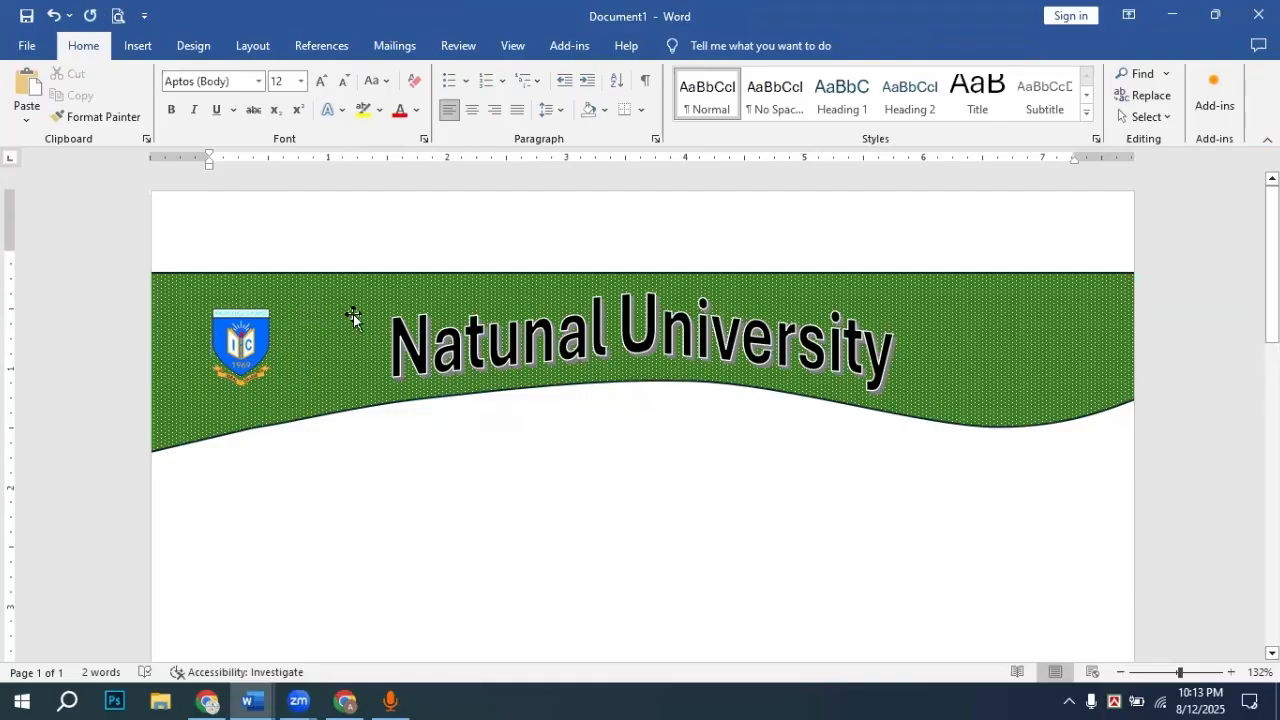
drag(355, 300, 349, 229)
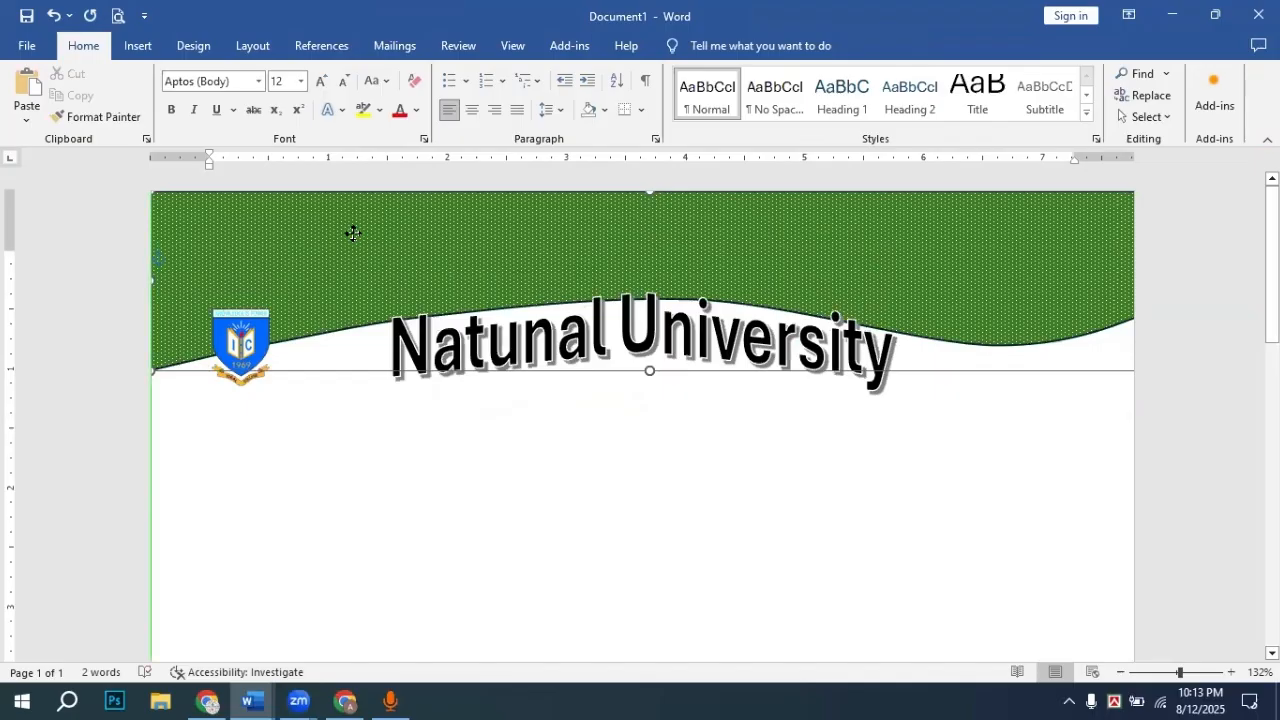
Step: Drag the arched 'Natunal University' title and the crest back up inside the green banner, then add a new line below it
click(531, 351)
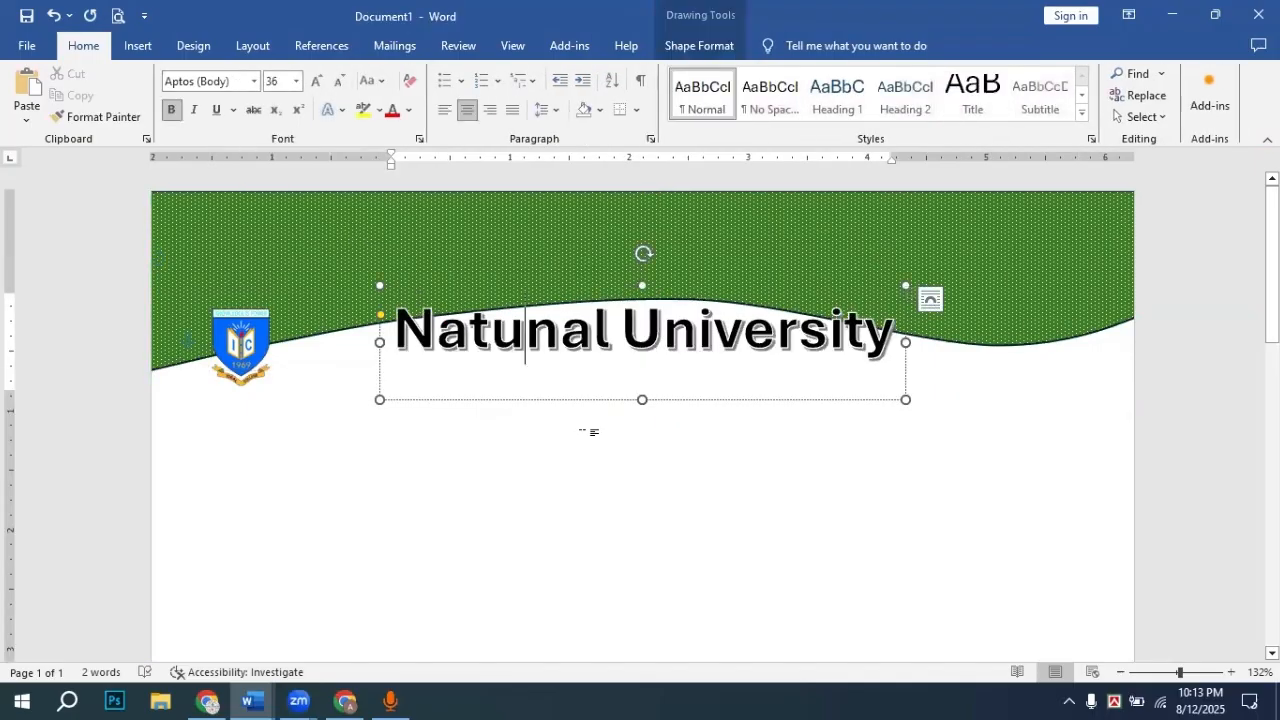
click(589, 431)
click(606, 357)
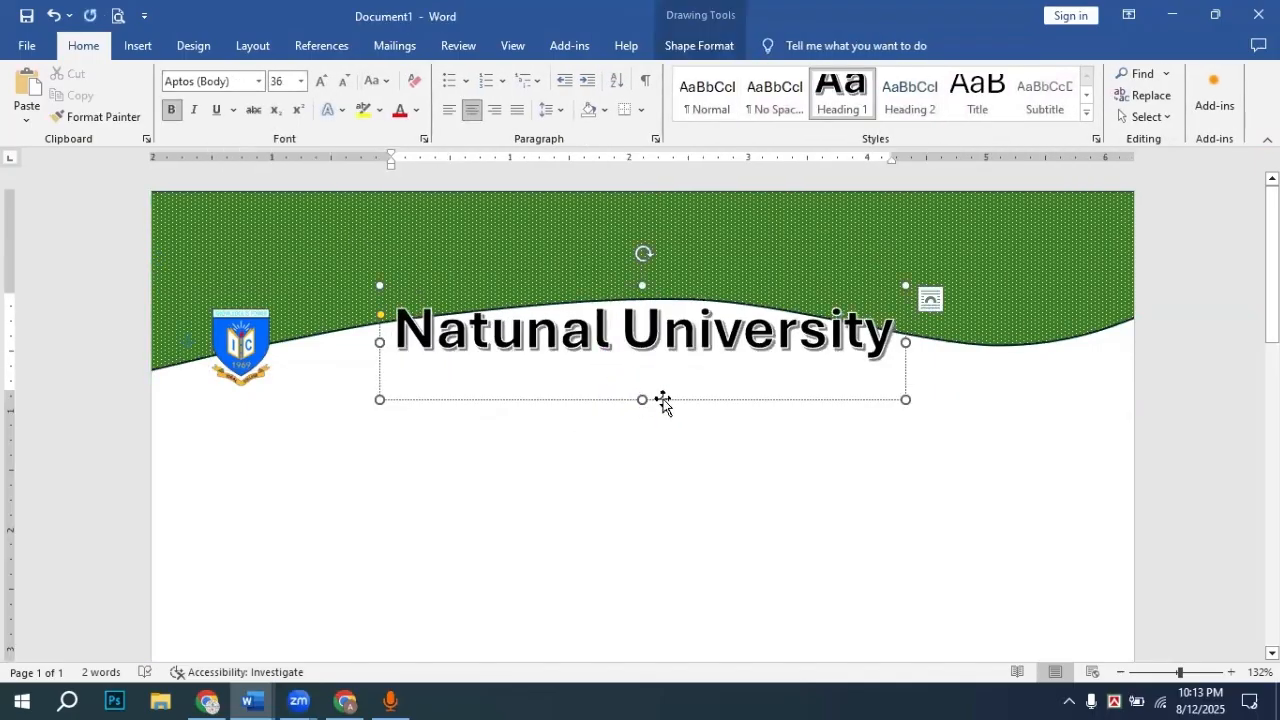
drag(663, 402, 660, 318)
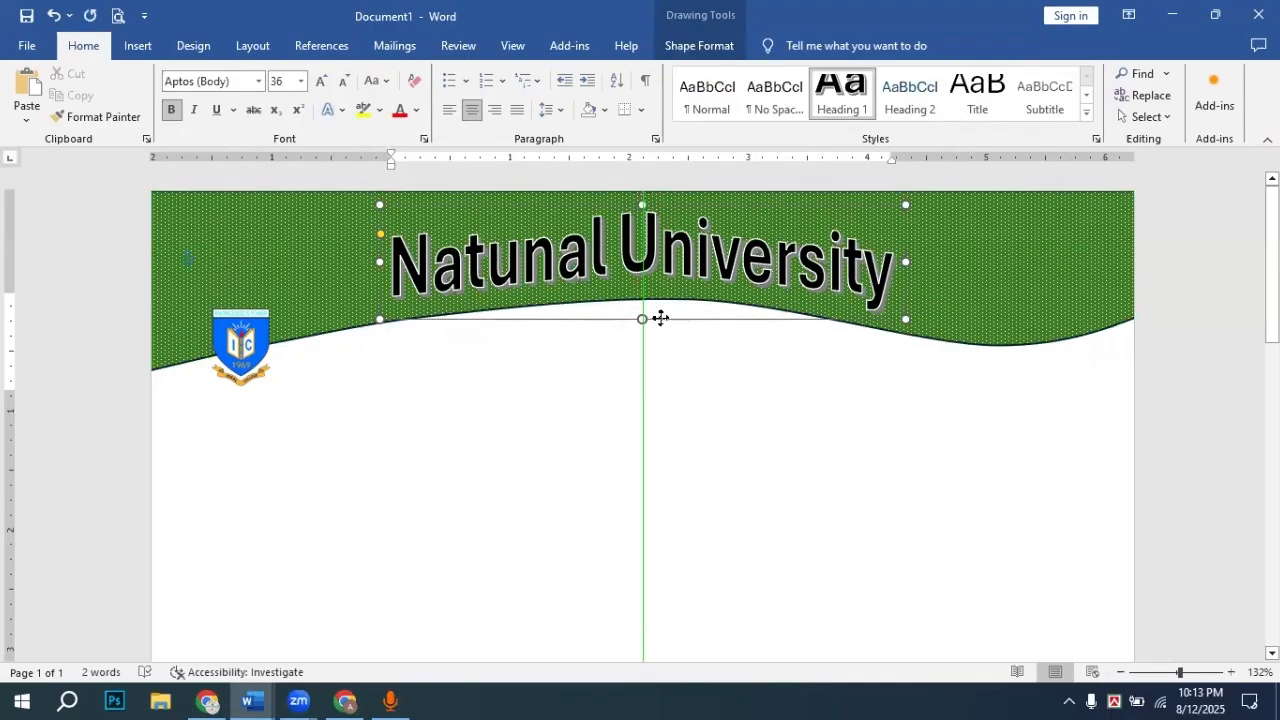
drag(259, 359, 263, 216)
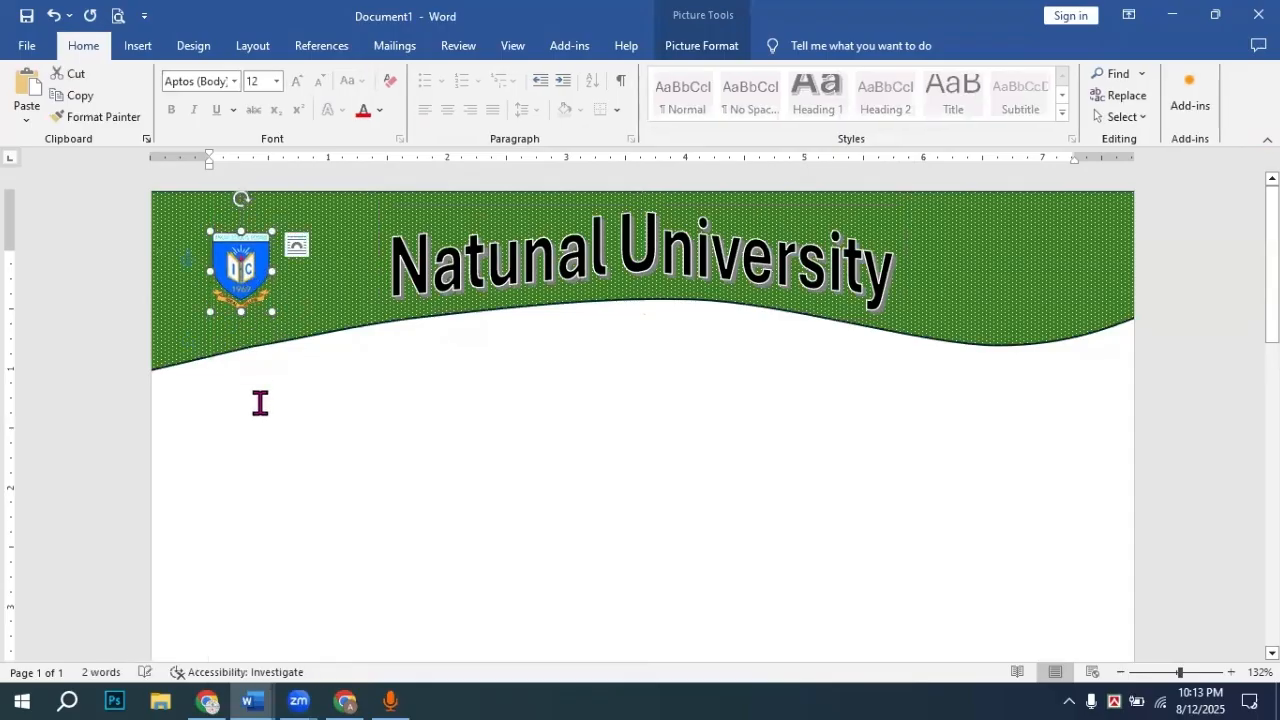
click(260, 402)
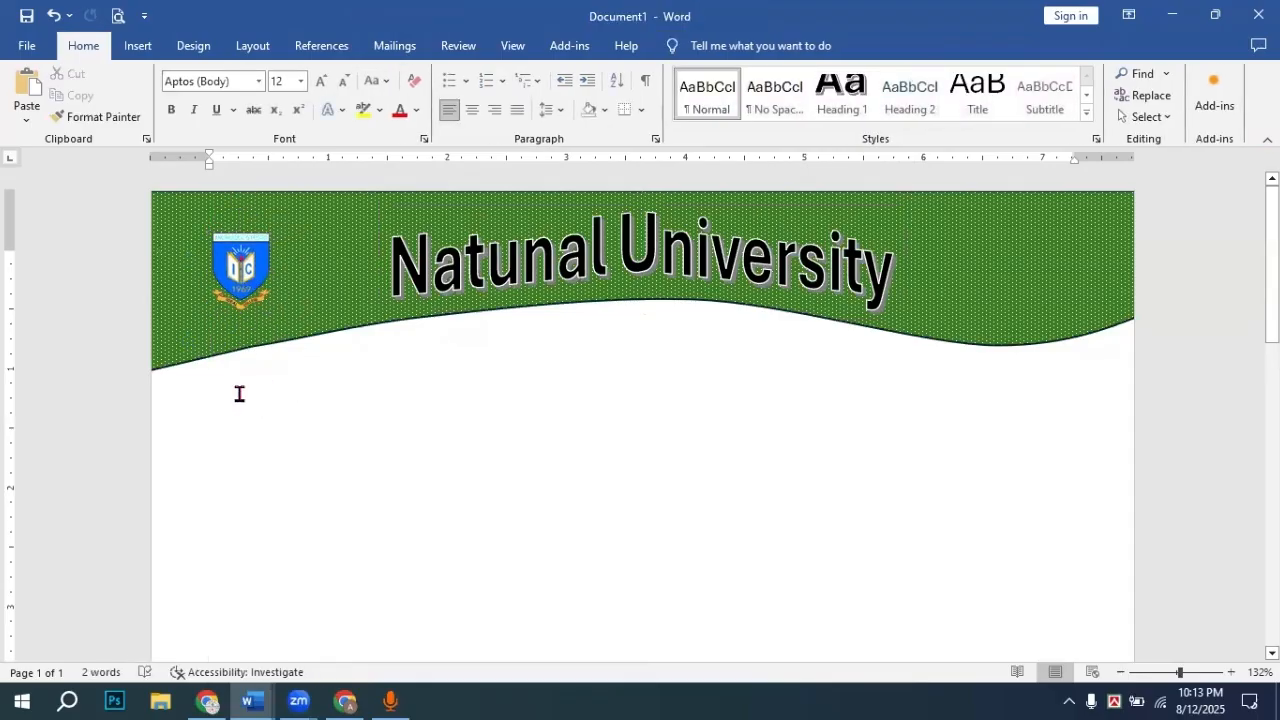
key(Return)
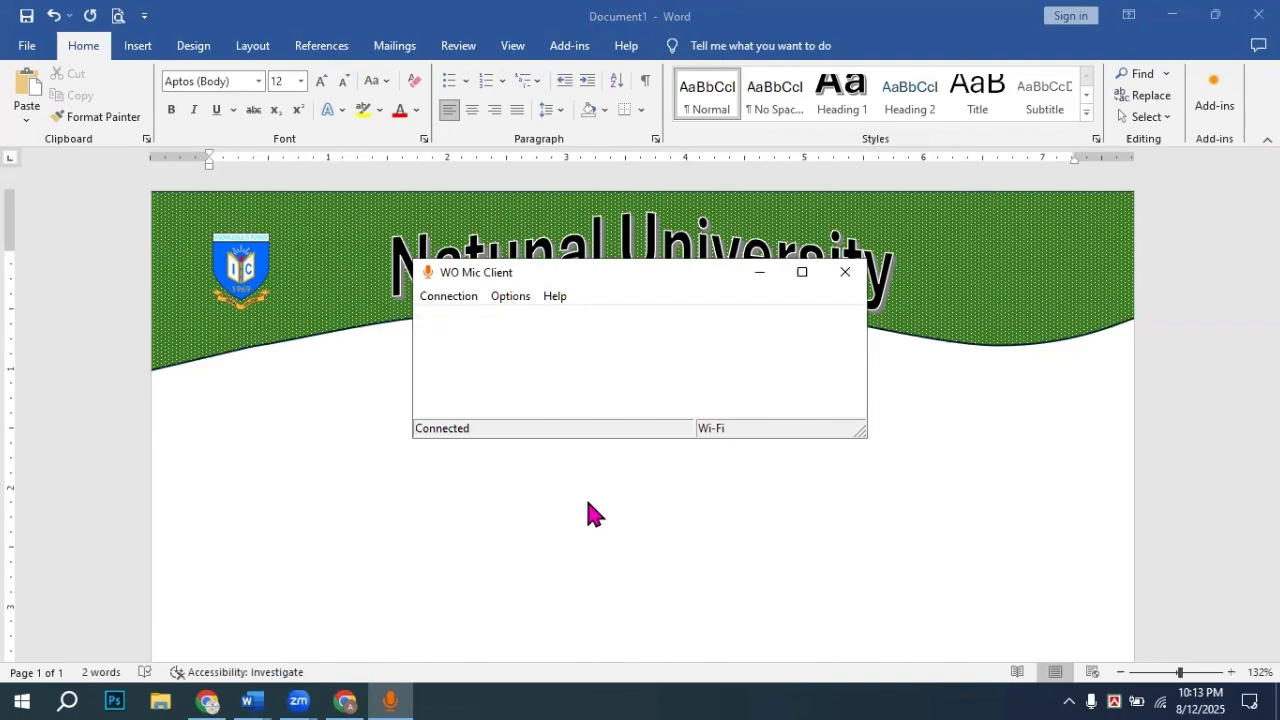
Step: Type 'Date: 12-08-2025' below the banner as a plain line, undoing the large shadowed formatting
click(766, 278)
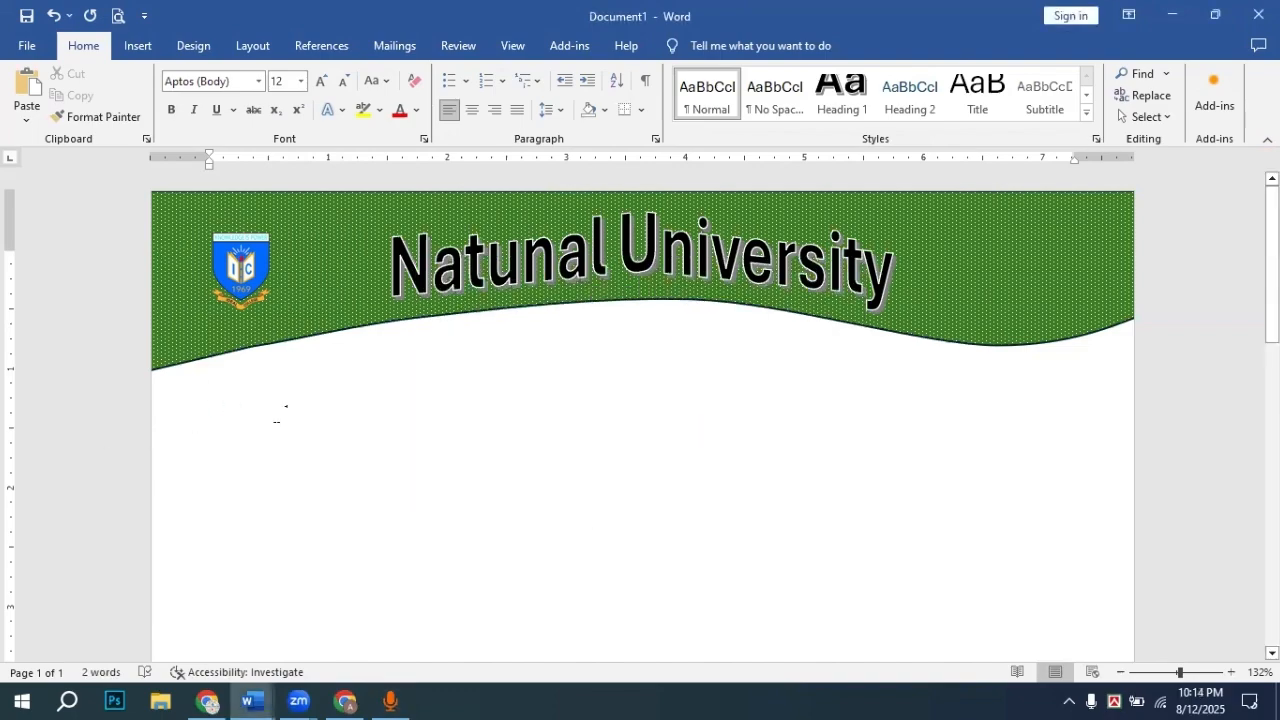
text(Da)
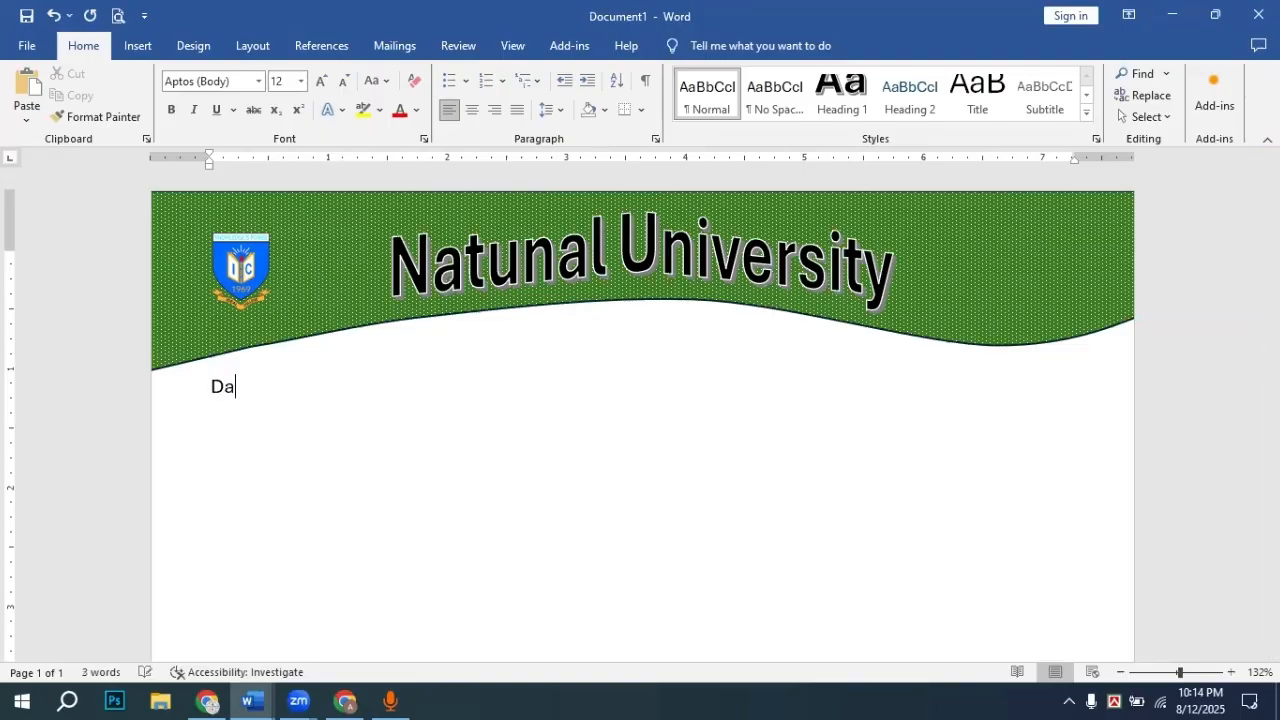
text(te: 12-08-2025)
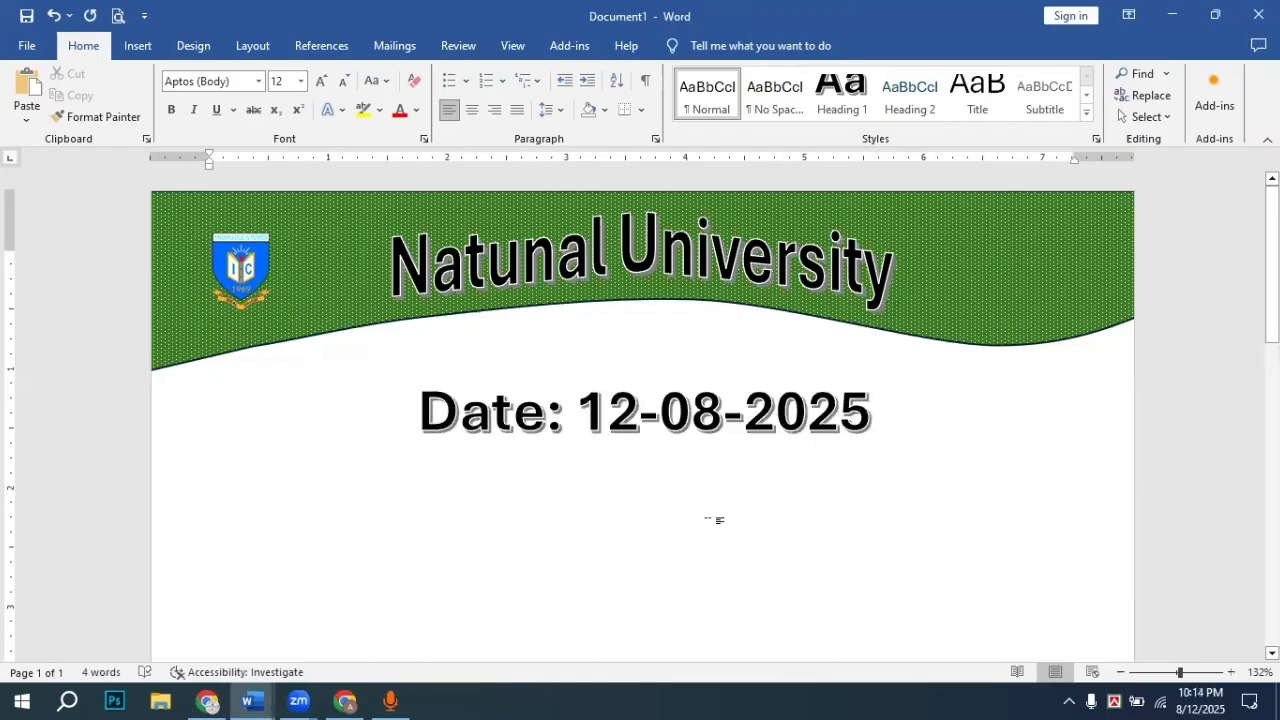
key(ctrl+z)
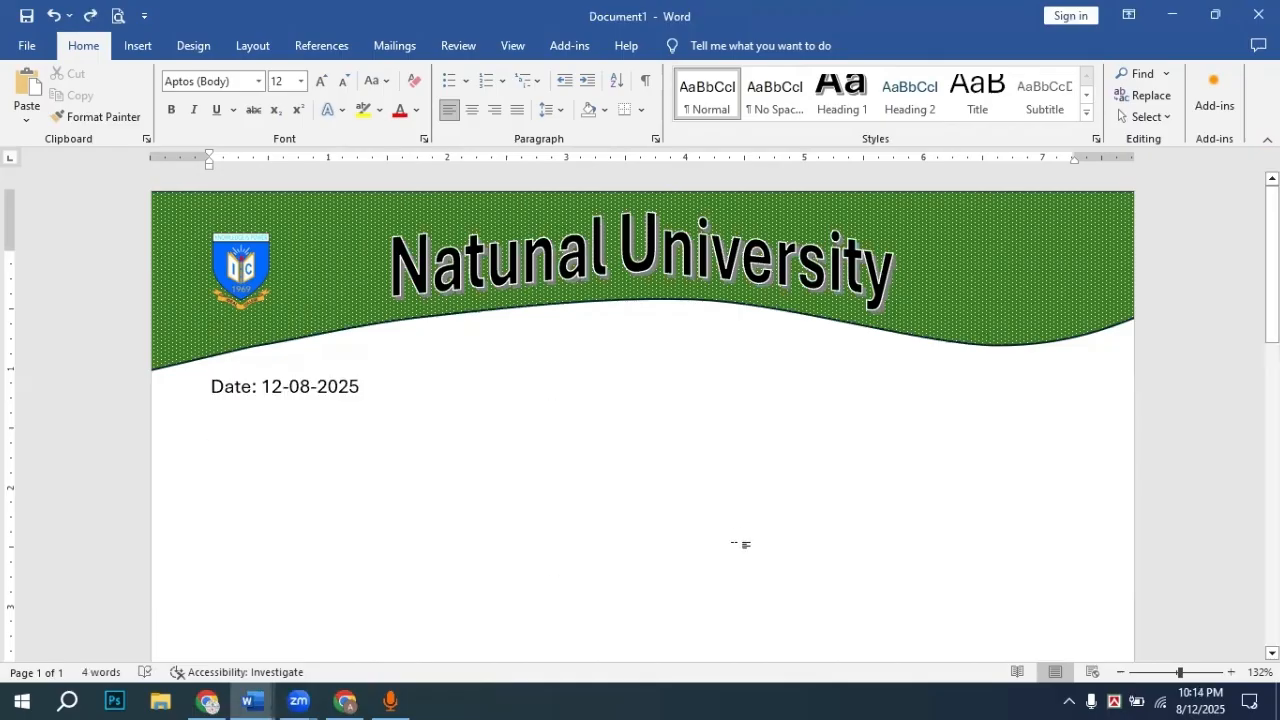
drag(237, 450, 254, 542)
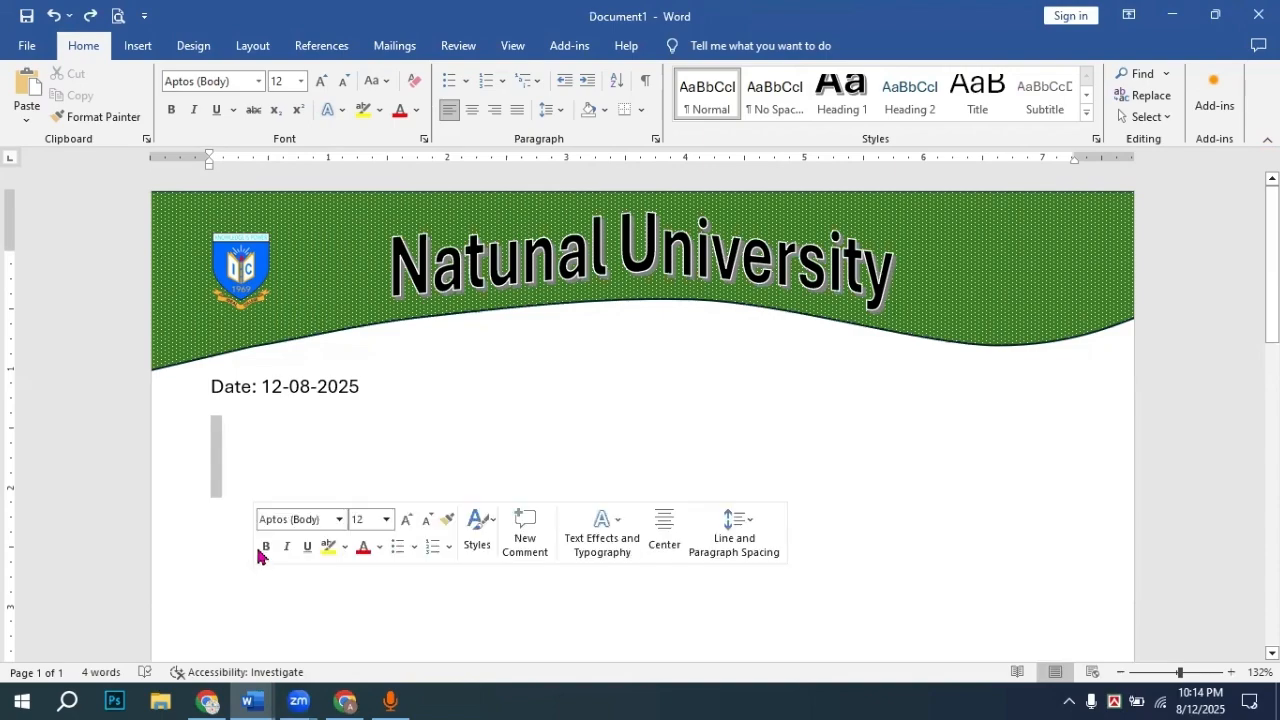
click(220, 472)
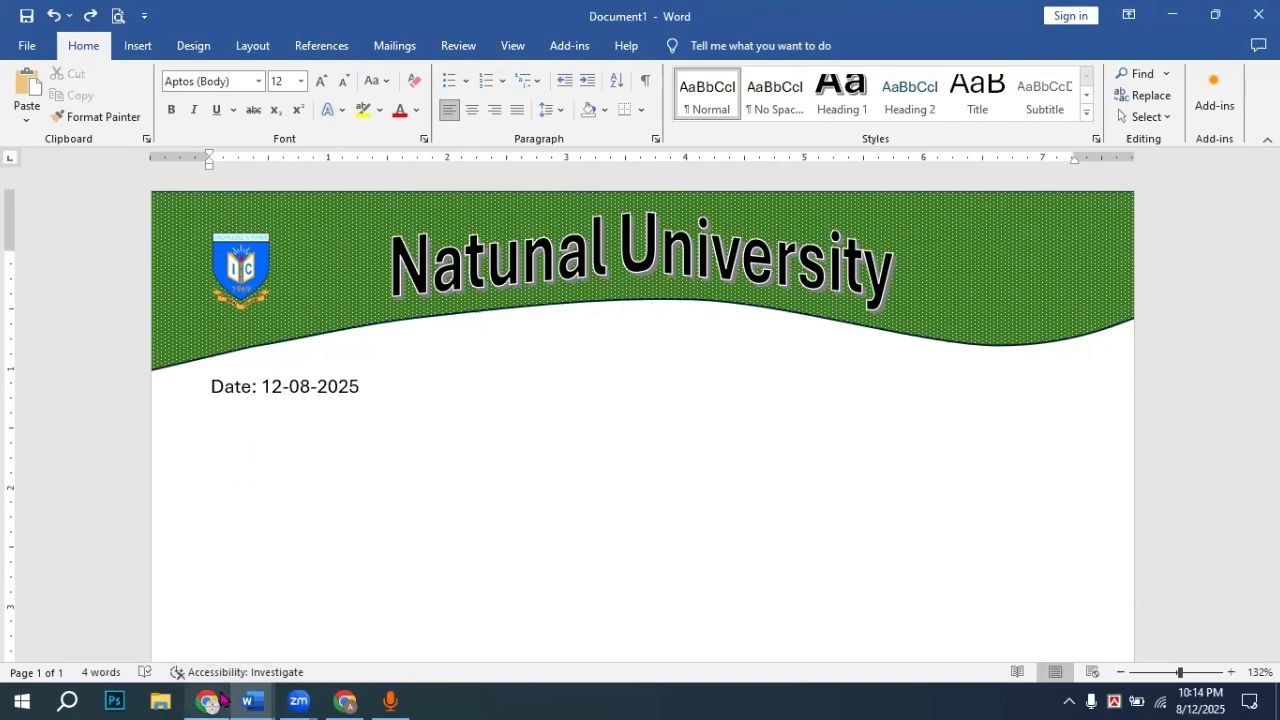
Step: Open 'The Importance of Computer Training' from Recent, copy its text through 'make the', and minimize it
click(27, 48)
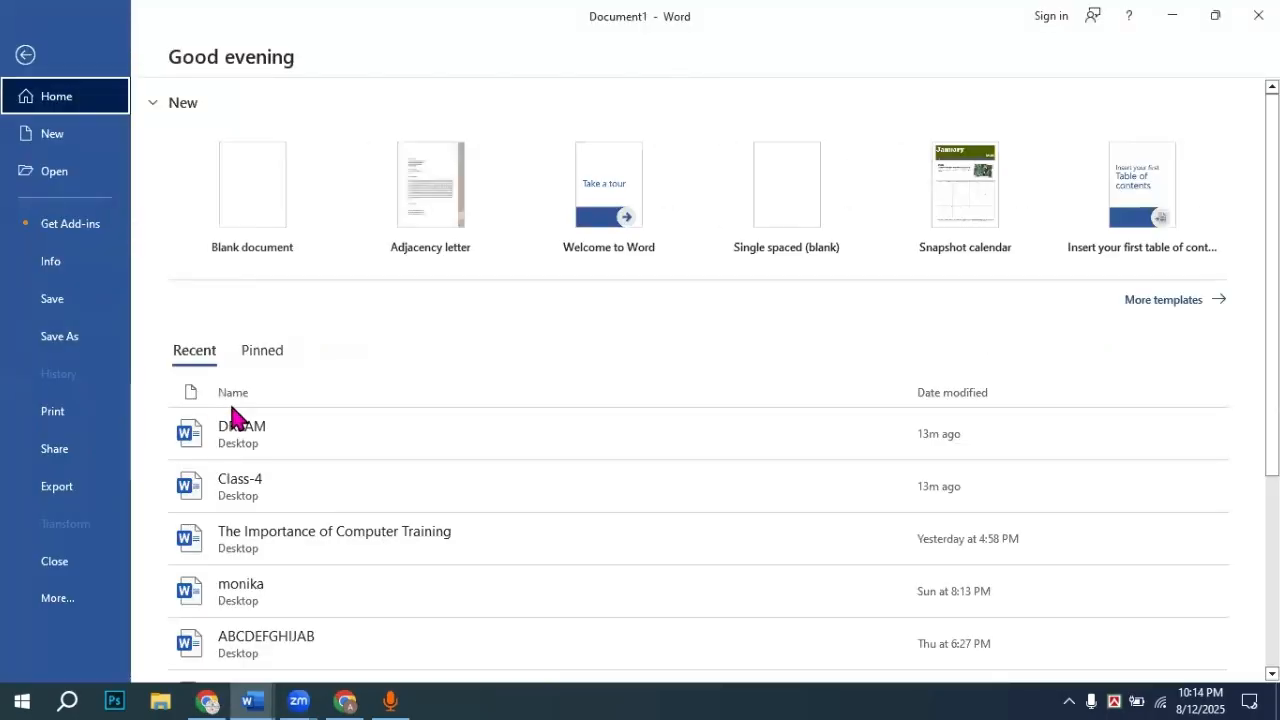
scroll(297, 563, down, 2)
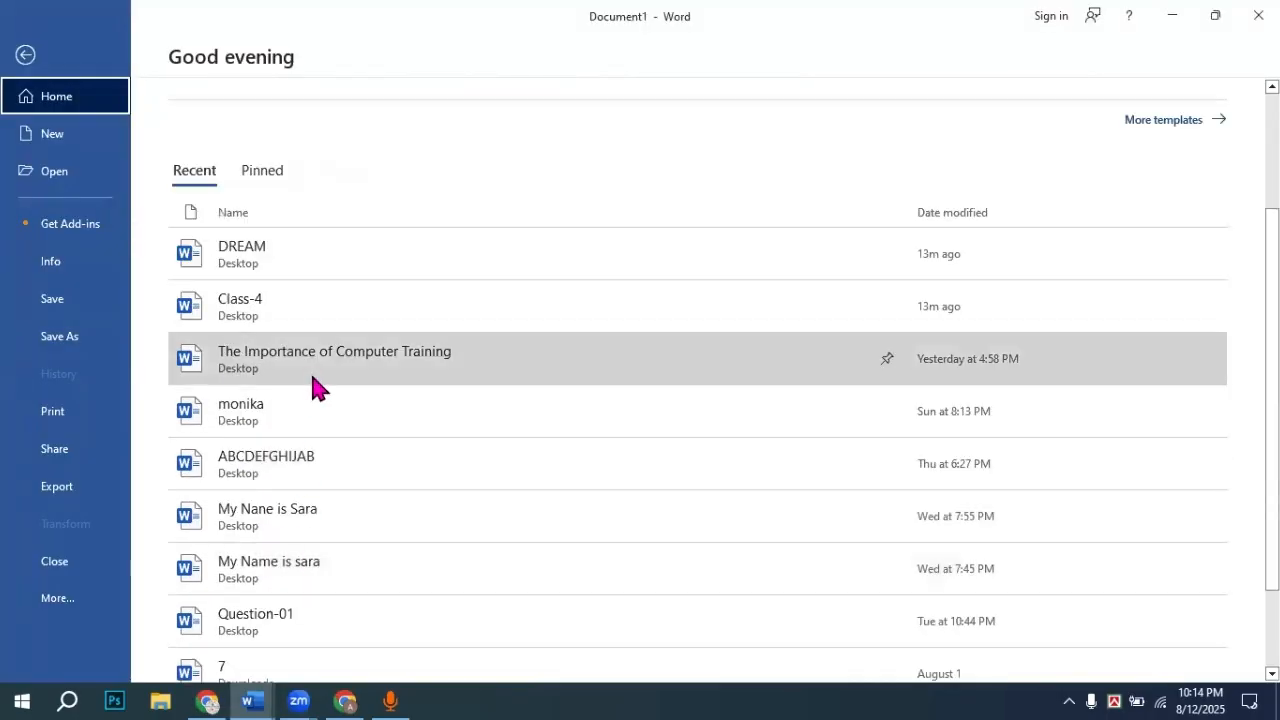
click(311, 378)
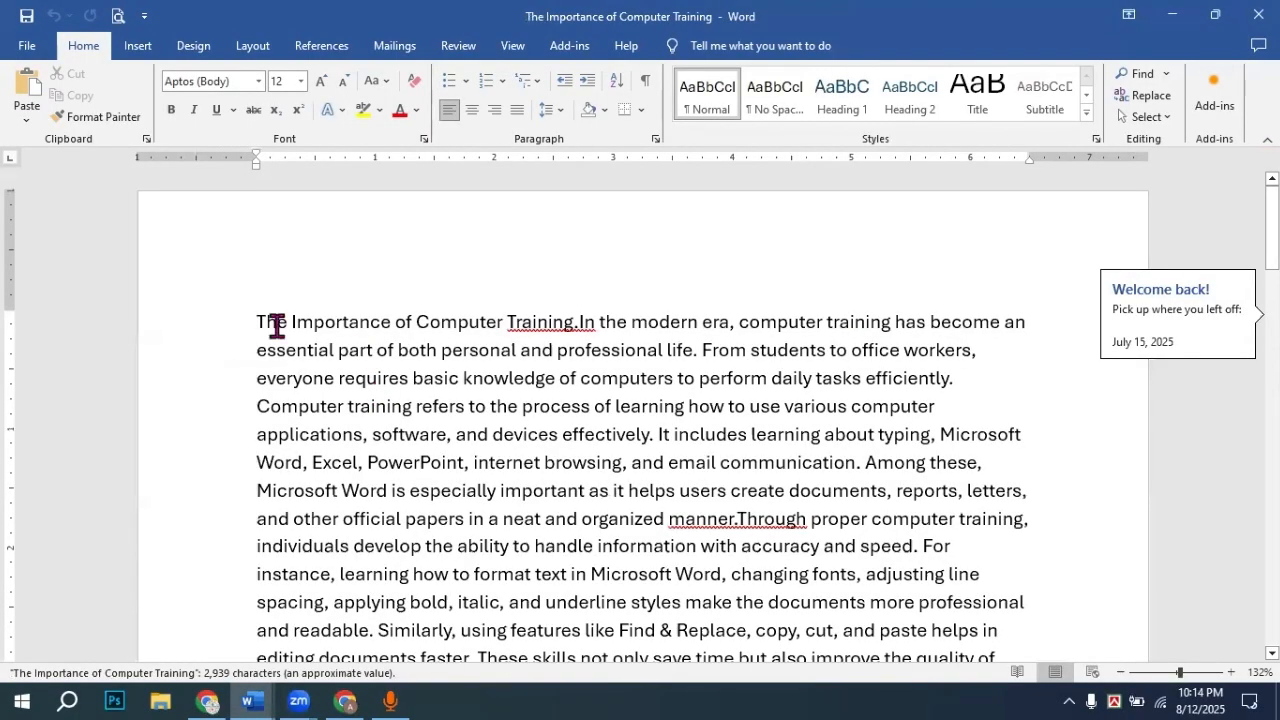
drag(274, 323, 757, 603)
key(ctrl+c)
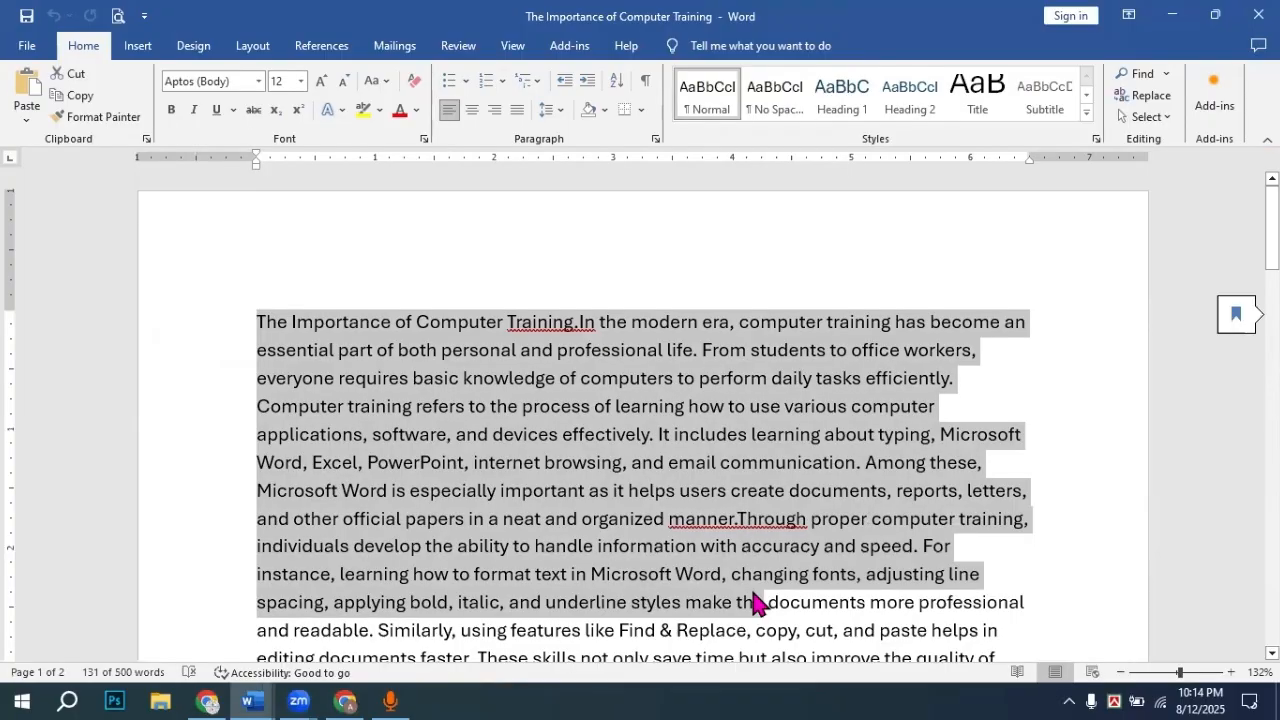
click(1185, 14)
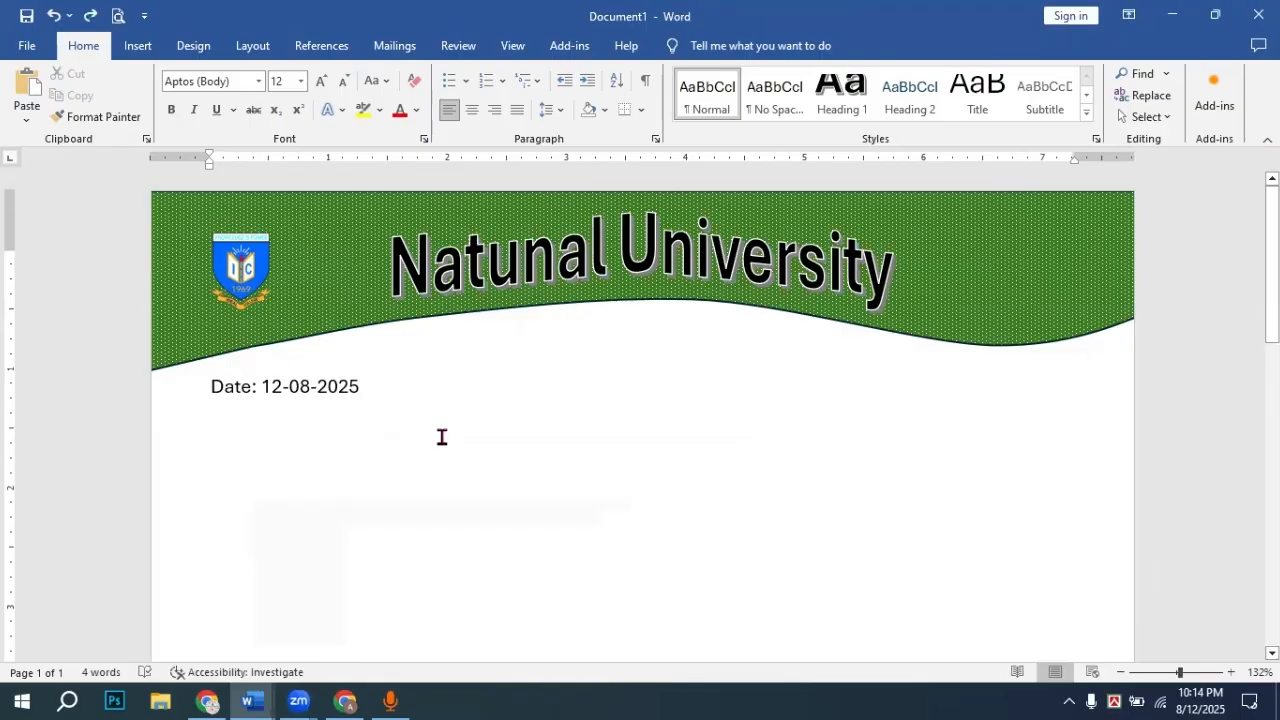
Step: Paste the essay below the date, putting the 'Training.' title on its own line and breaking at 'become'
key(ctrl+v)
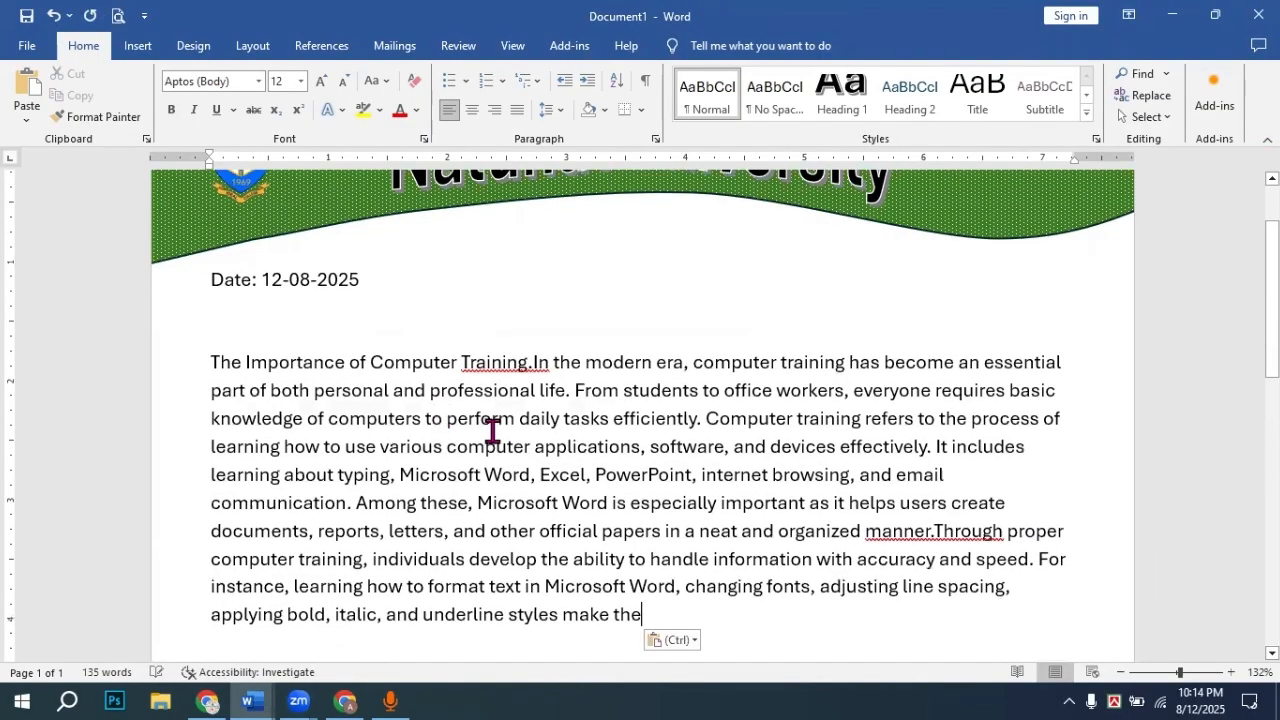
click(533, 362)
key(Return)
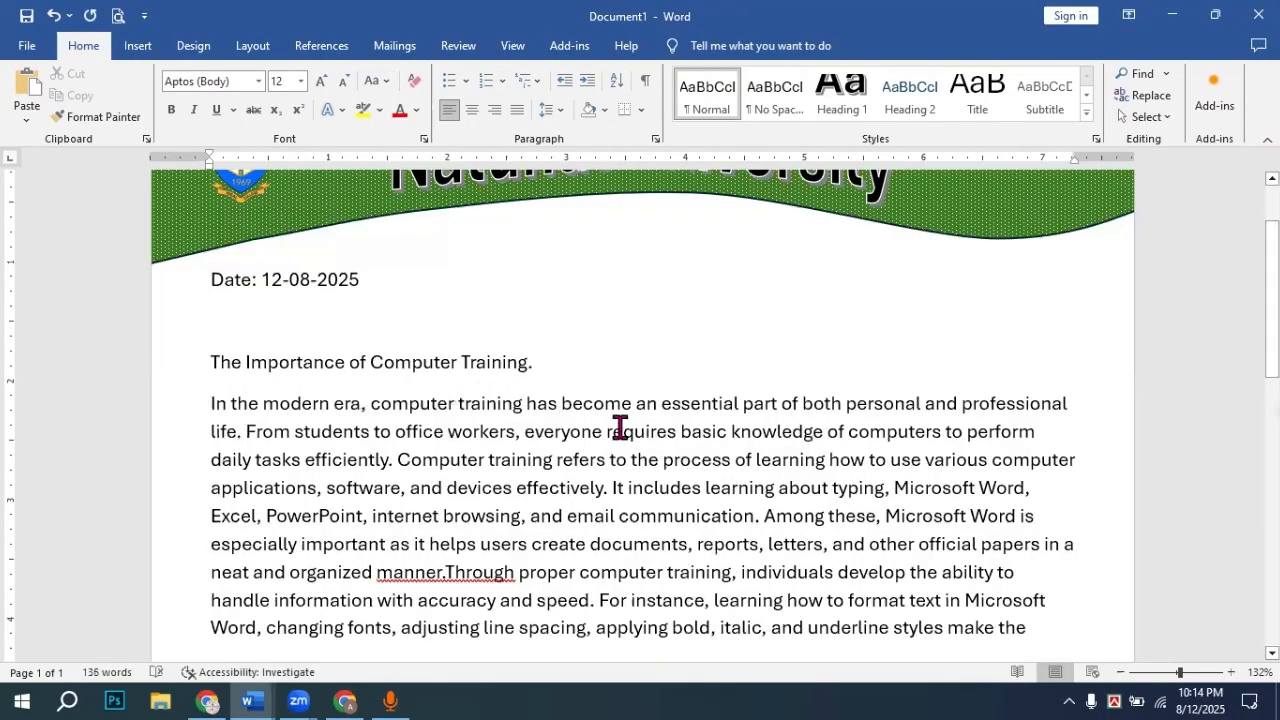
click(562, 405)
key(Return)
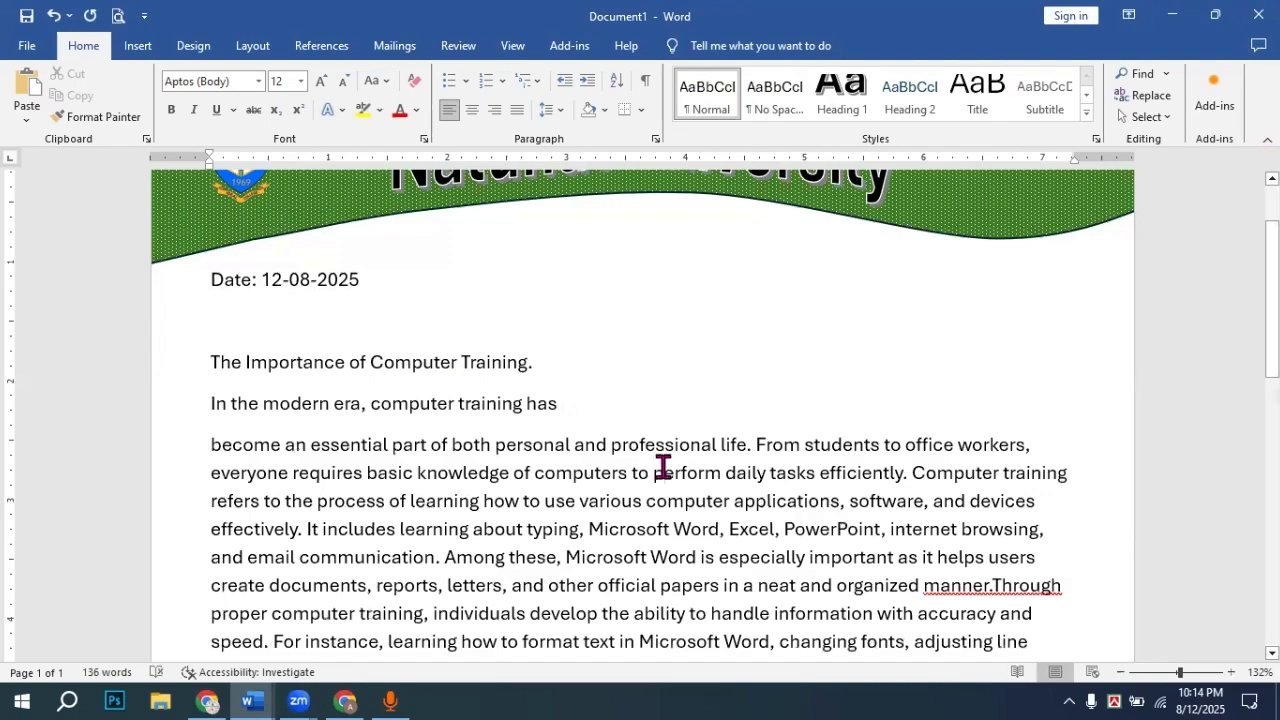
key(Return)
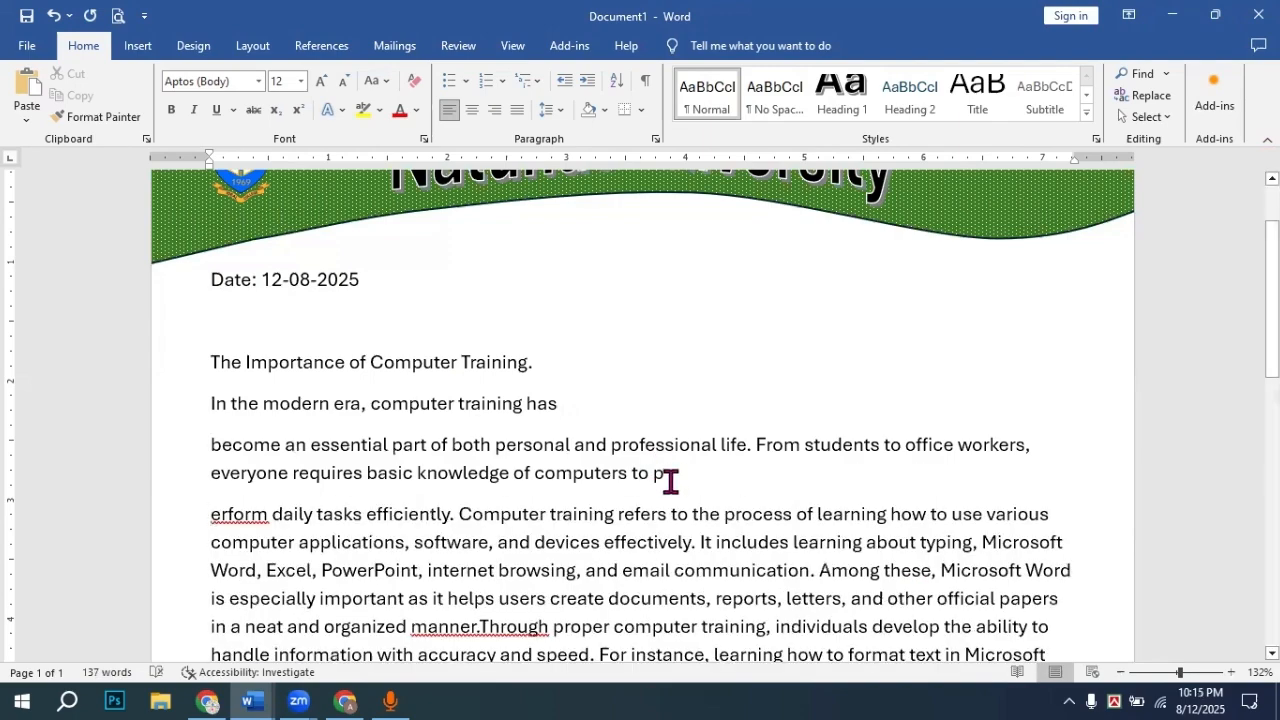
scroll(671, 482, down, 2)
scroll(668, 478, down, 3)
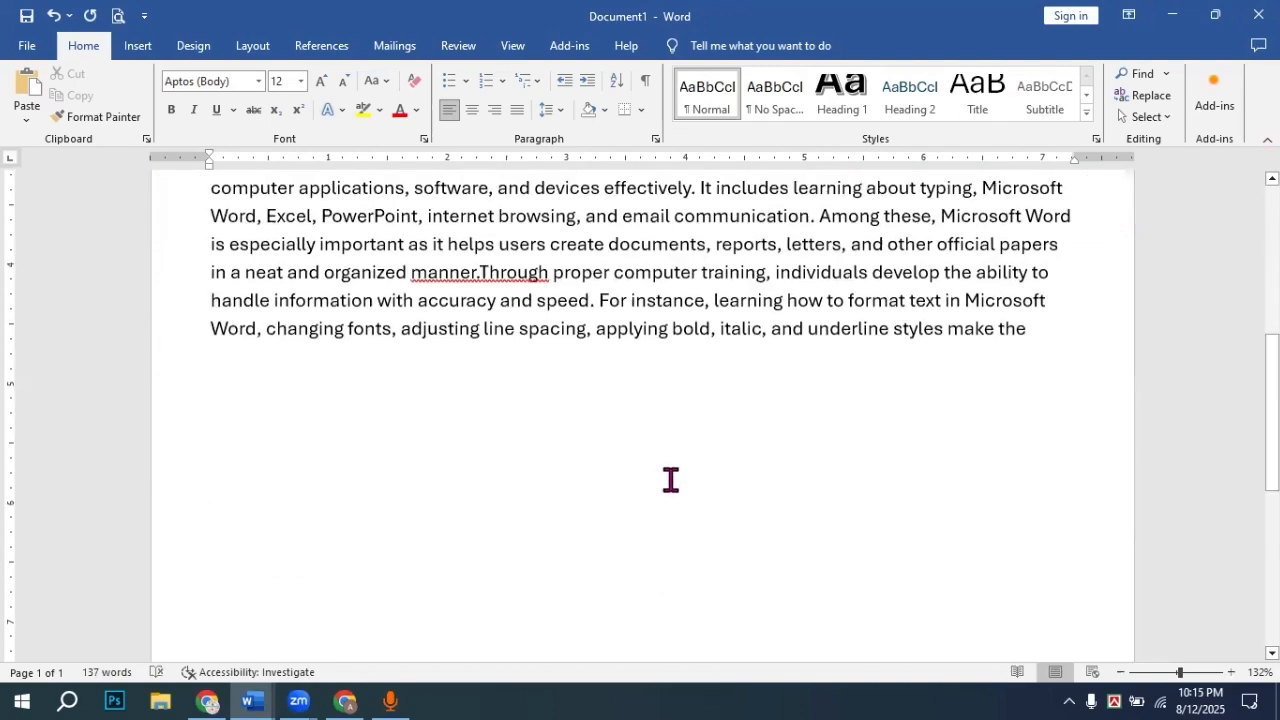
scroll(668, 470, up, 5)
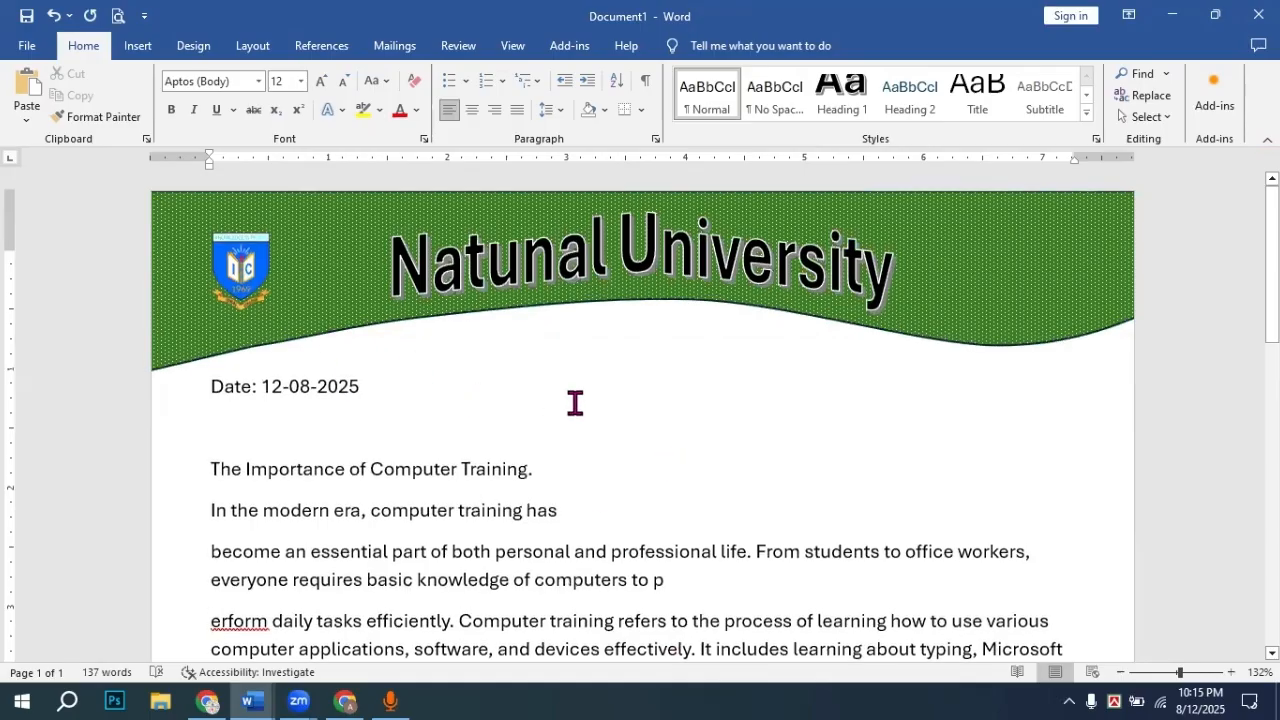
scroll(1014, 371, down, 10)
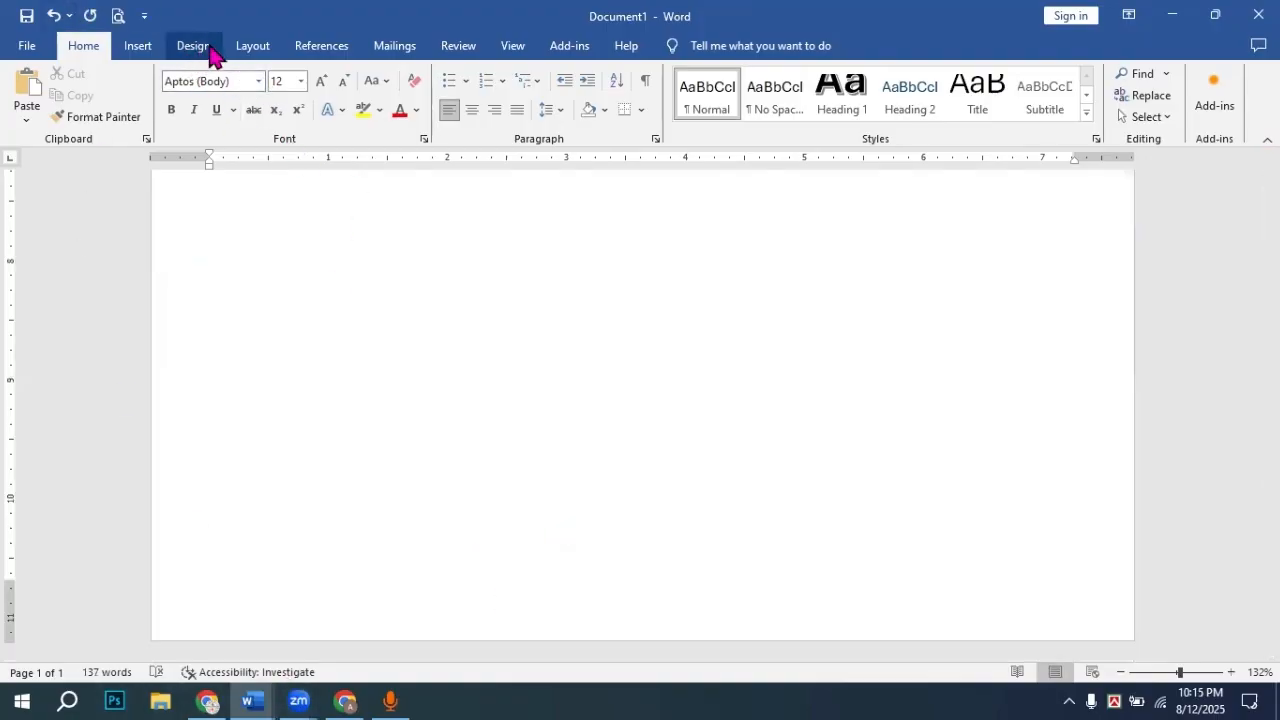
Step: Draw a rectangle from the Shapes gallery near the bottom of the page
click(147, 50)
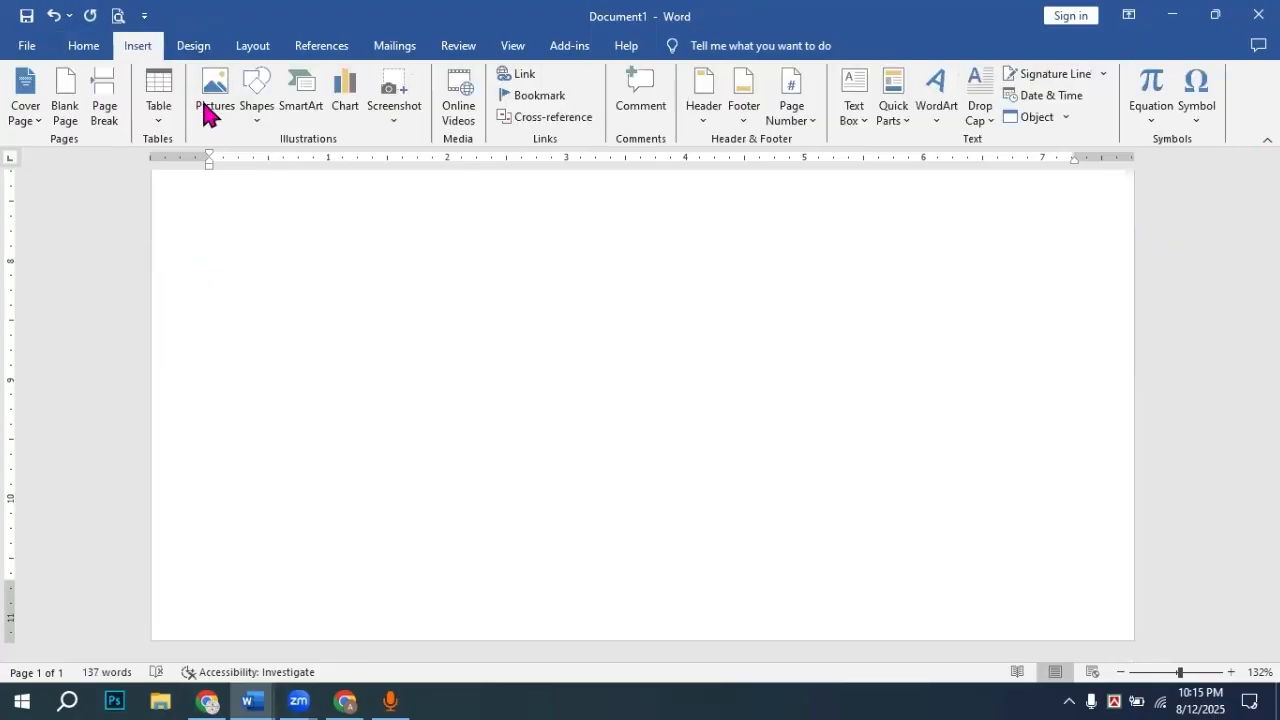
click(257, 100)
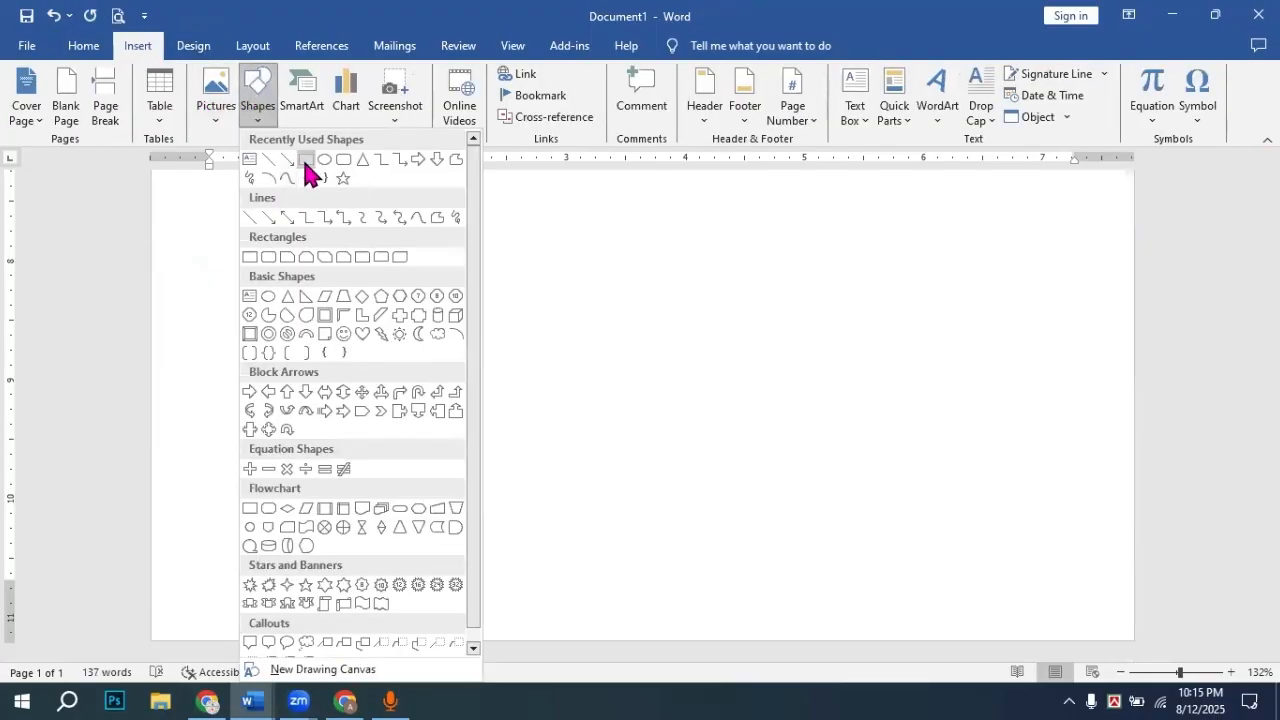
click(306, 162)
key(Escape)
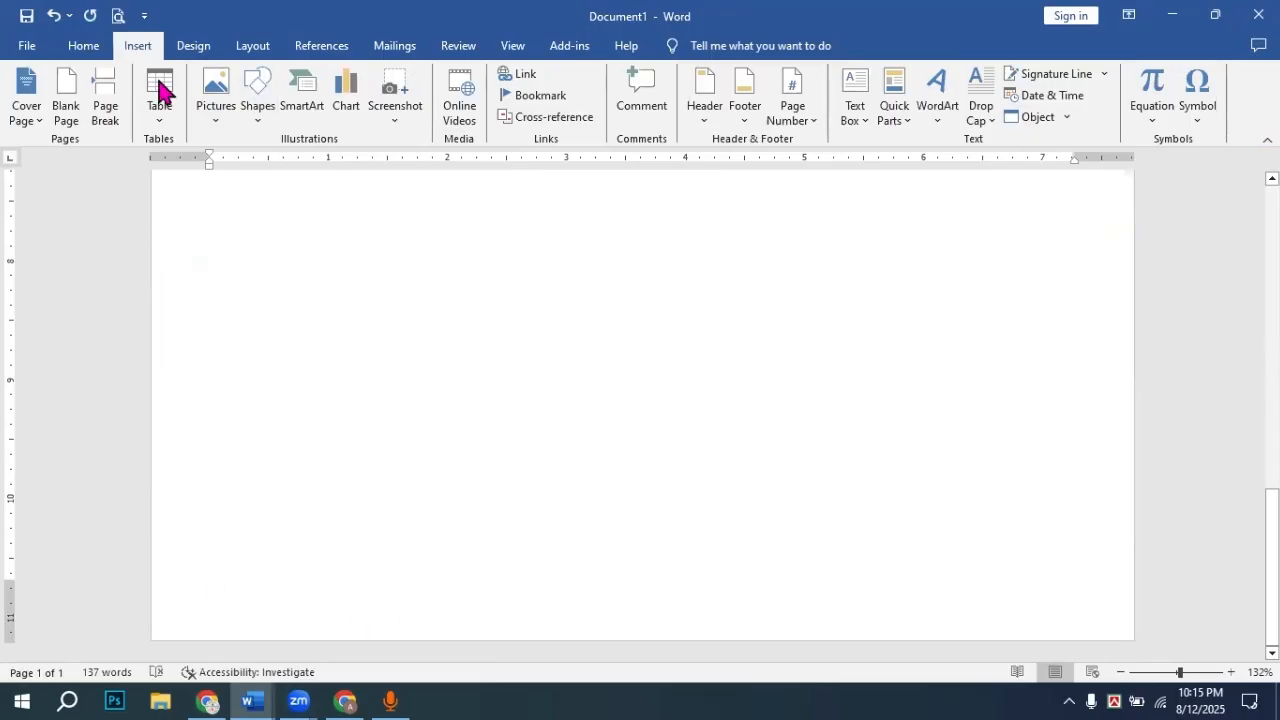
click(257, 105)
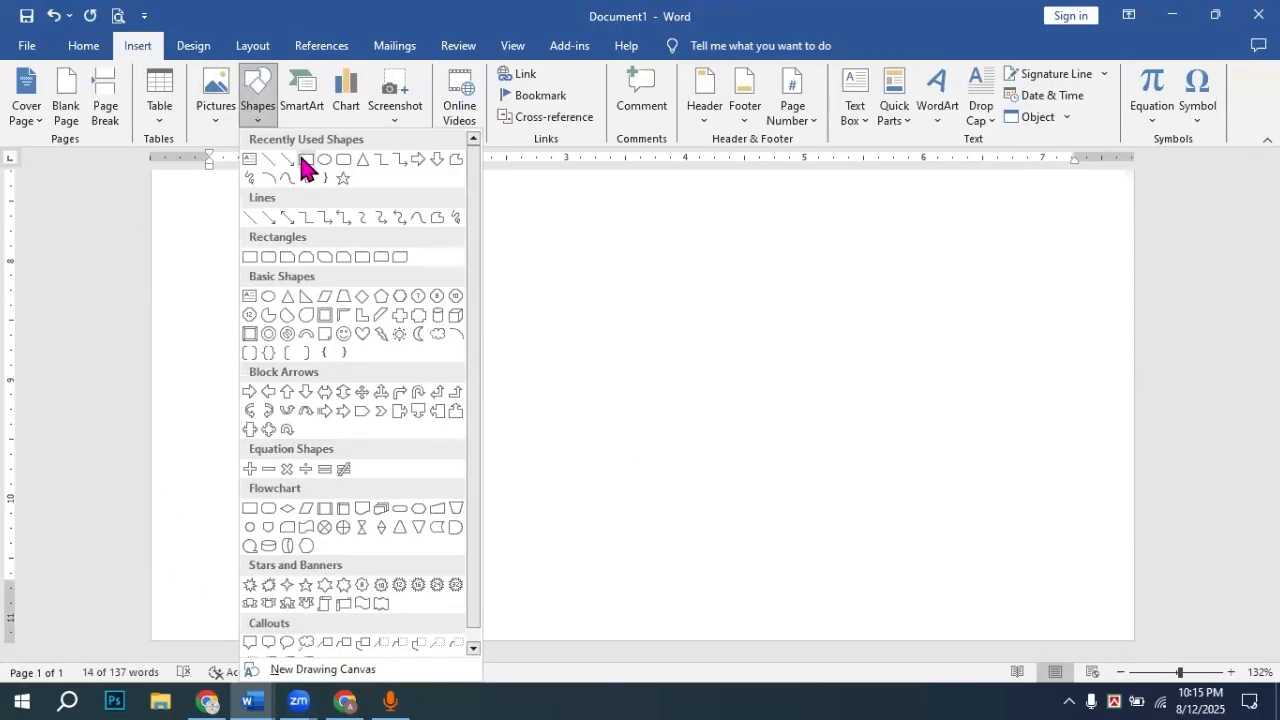
click(270, 335)
mouse_move(210, 438)
mouse_down()
mouse_move(886, 583)
mouse_move(1019, 553)
mouse_up()
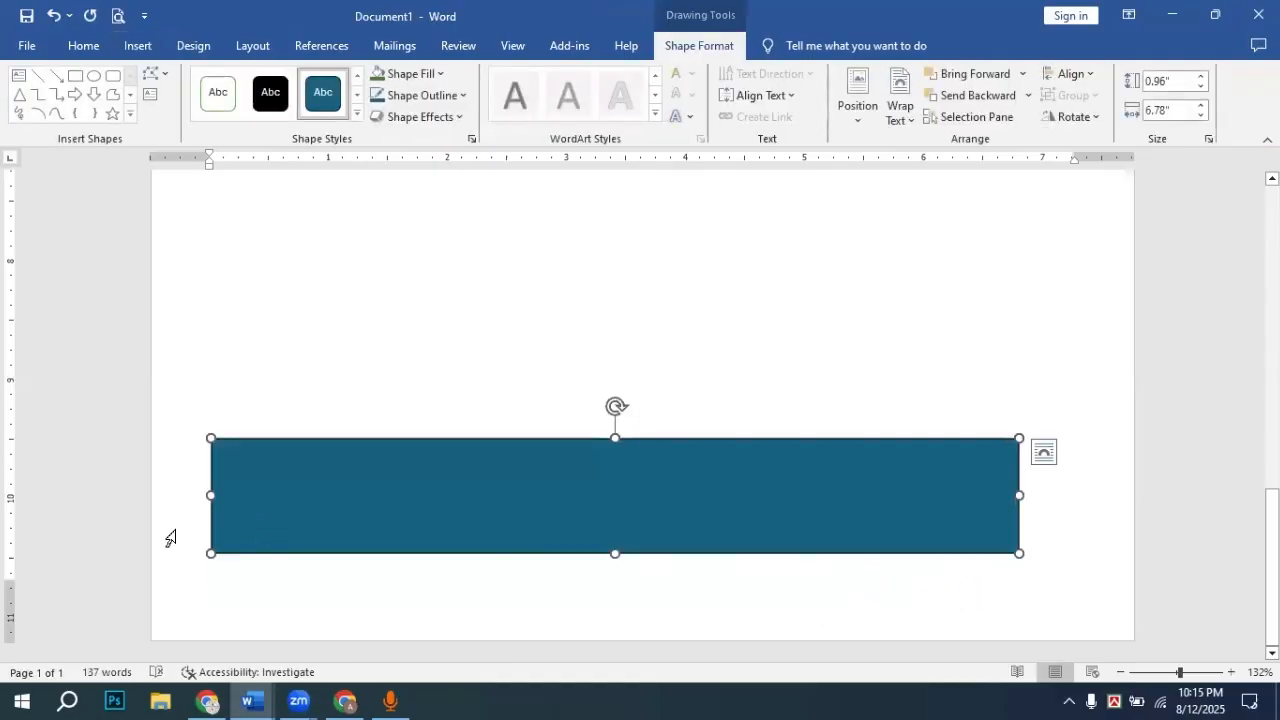
Step: Stretch the rectangle to both page edges and move it down flush with the page bottom
drag(210, 492, 152, 492)
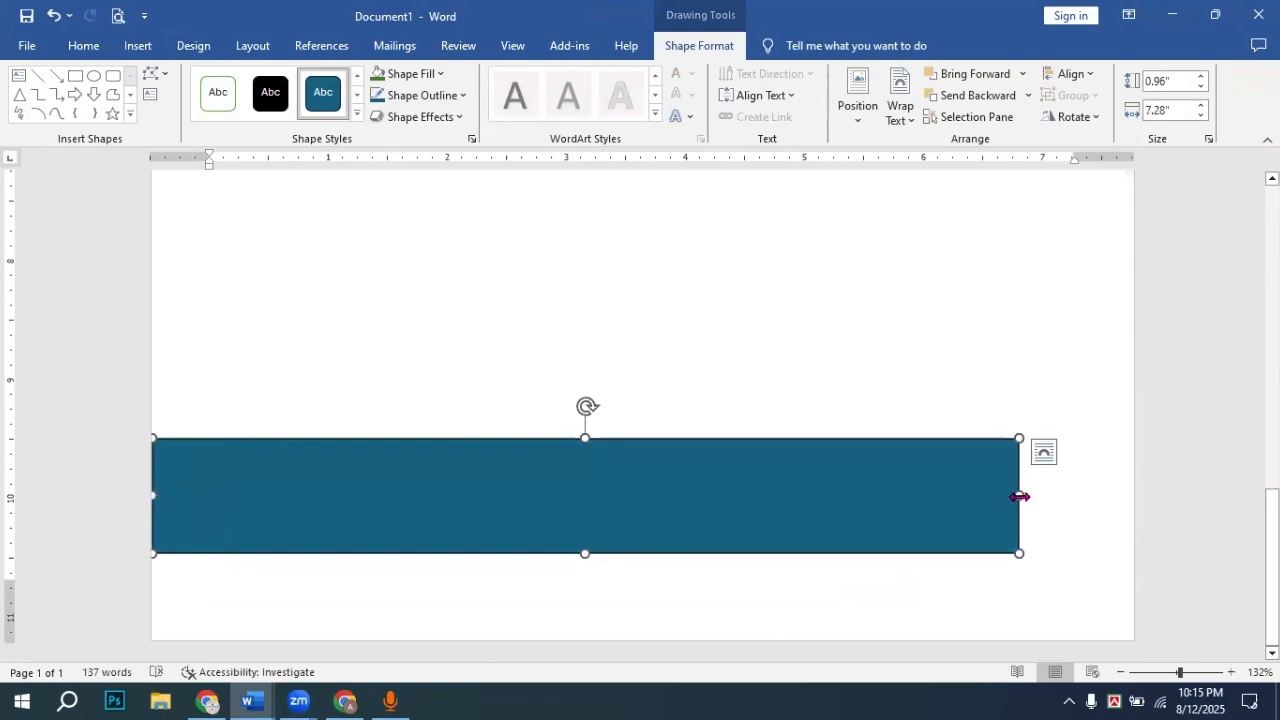
drag(1019, 496, 1135, 494)
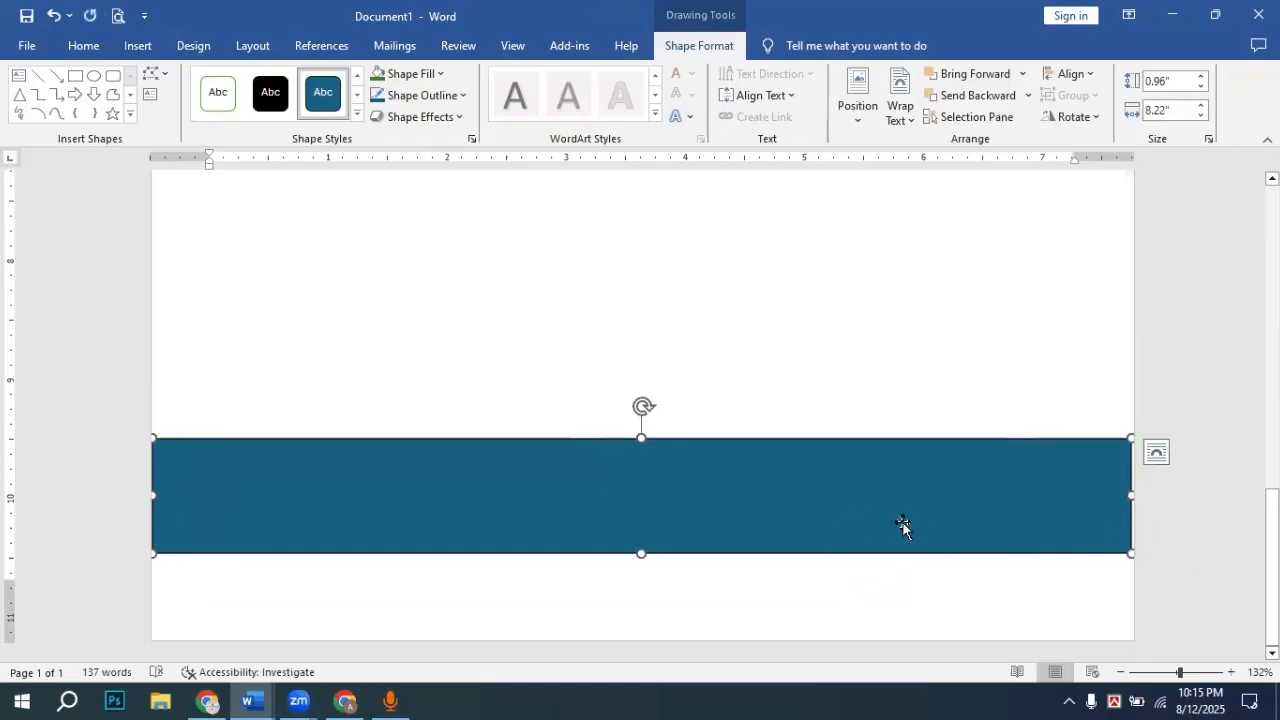
click(1030, 506)
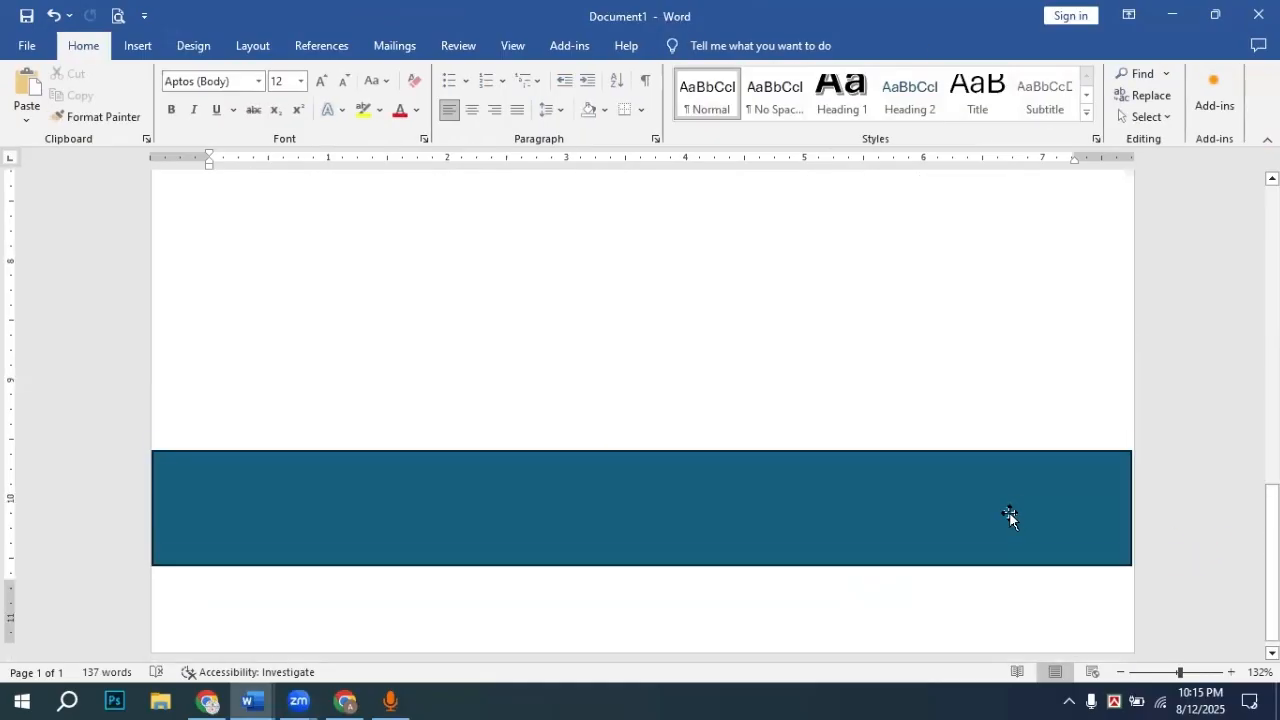
click(1030, 485)
drag(1131, 494, 1164, 494)
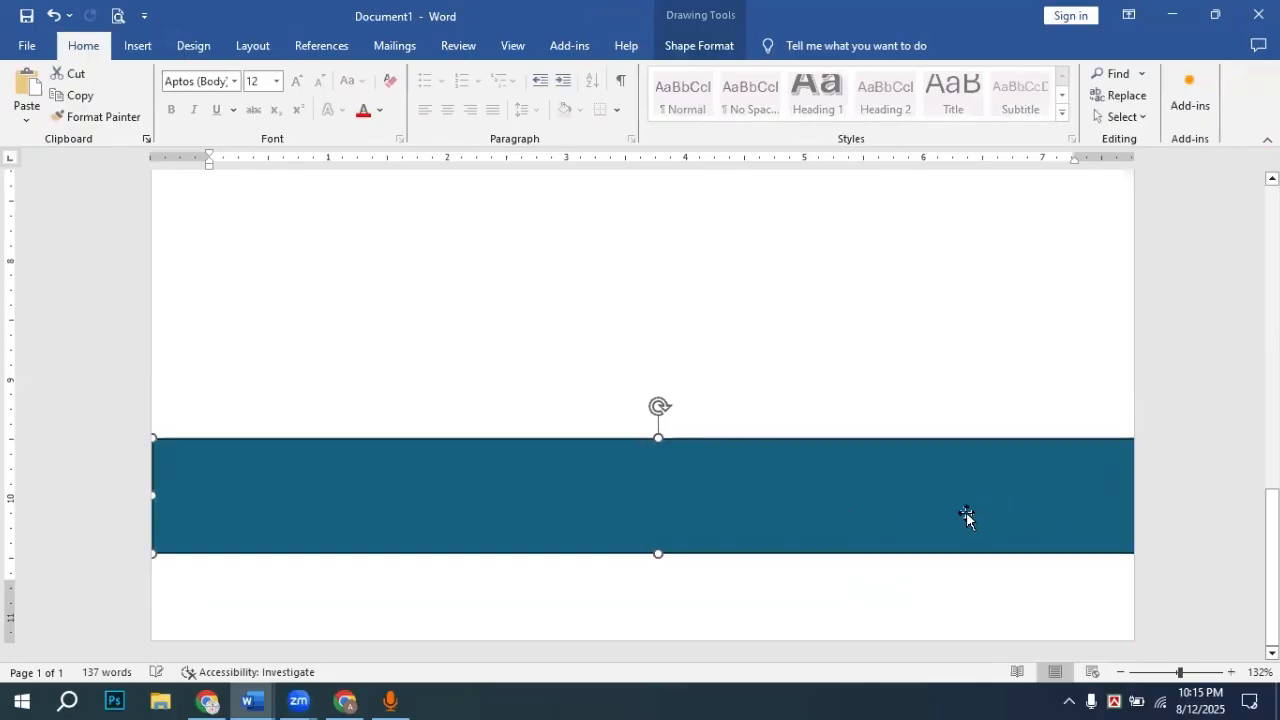
drag(955, 511, 946, 597)
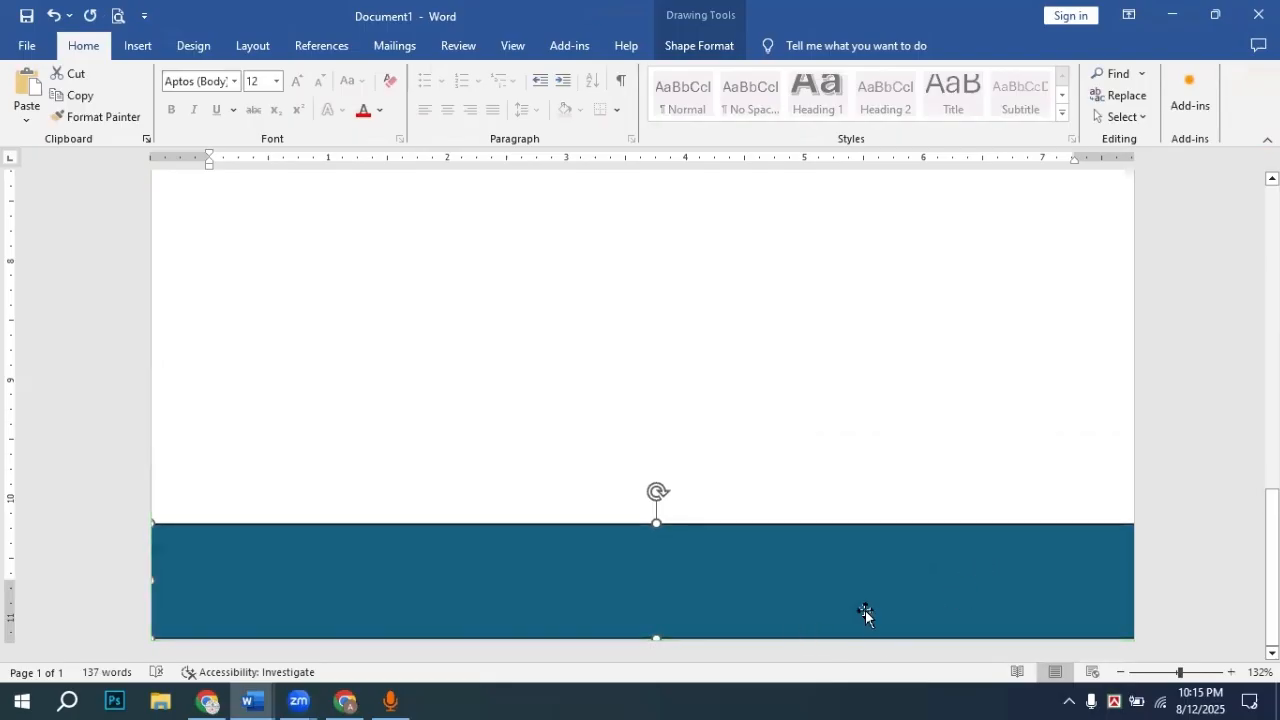
Step: Select the teal footer bar and switch it to a dotted pattern fill
scroll(1001, 440, up, 10)
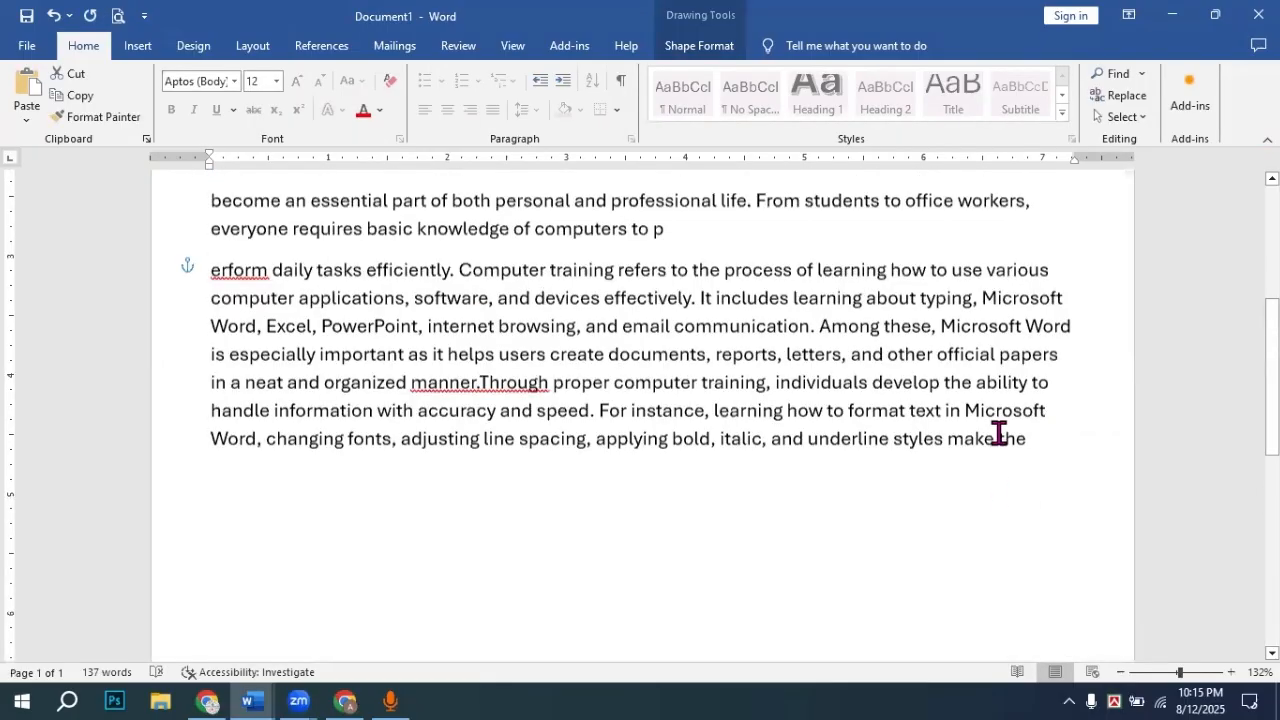
click(991, 277)
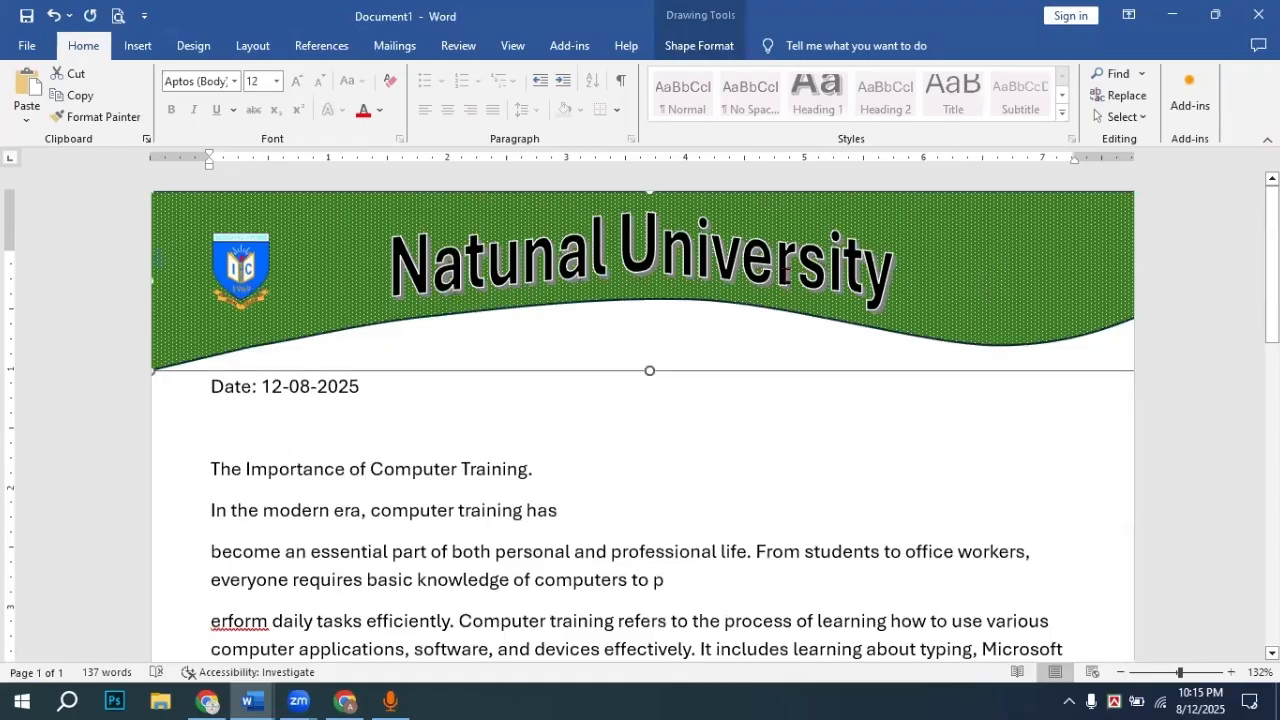
scroll(677, 437, down, 10)
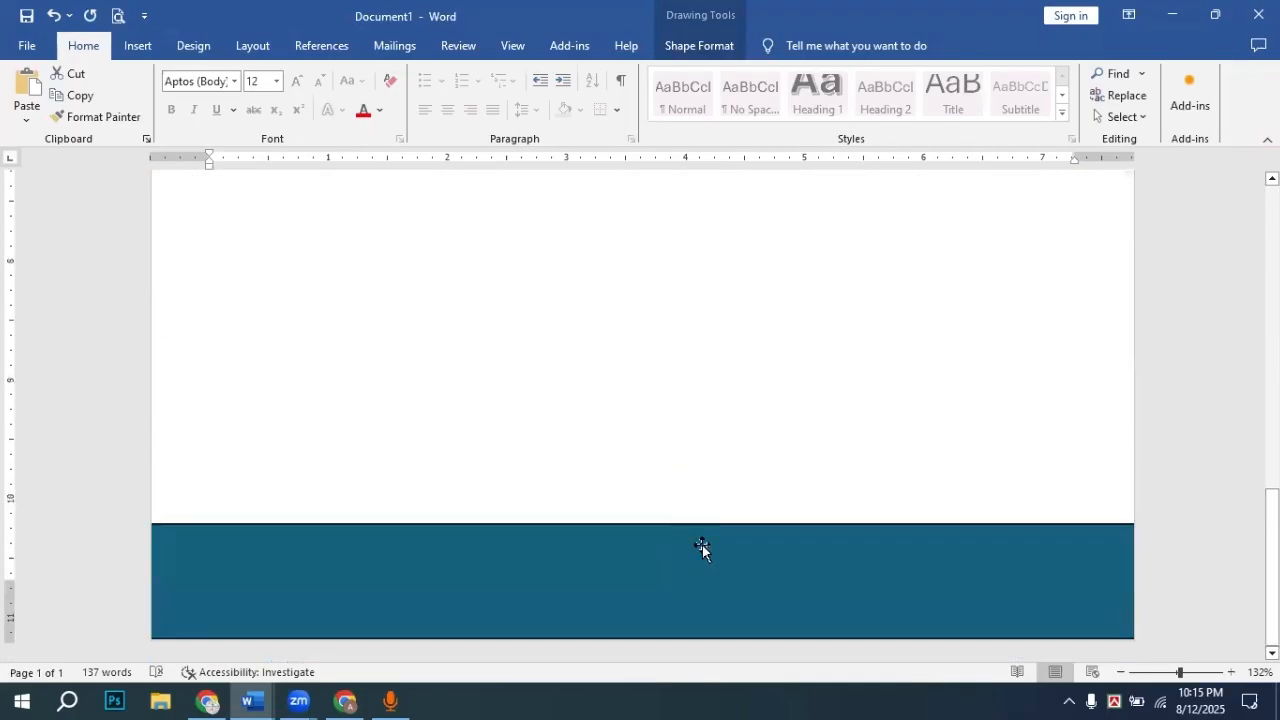
click(676, 507)
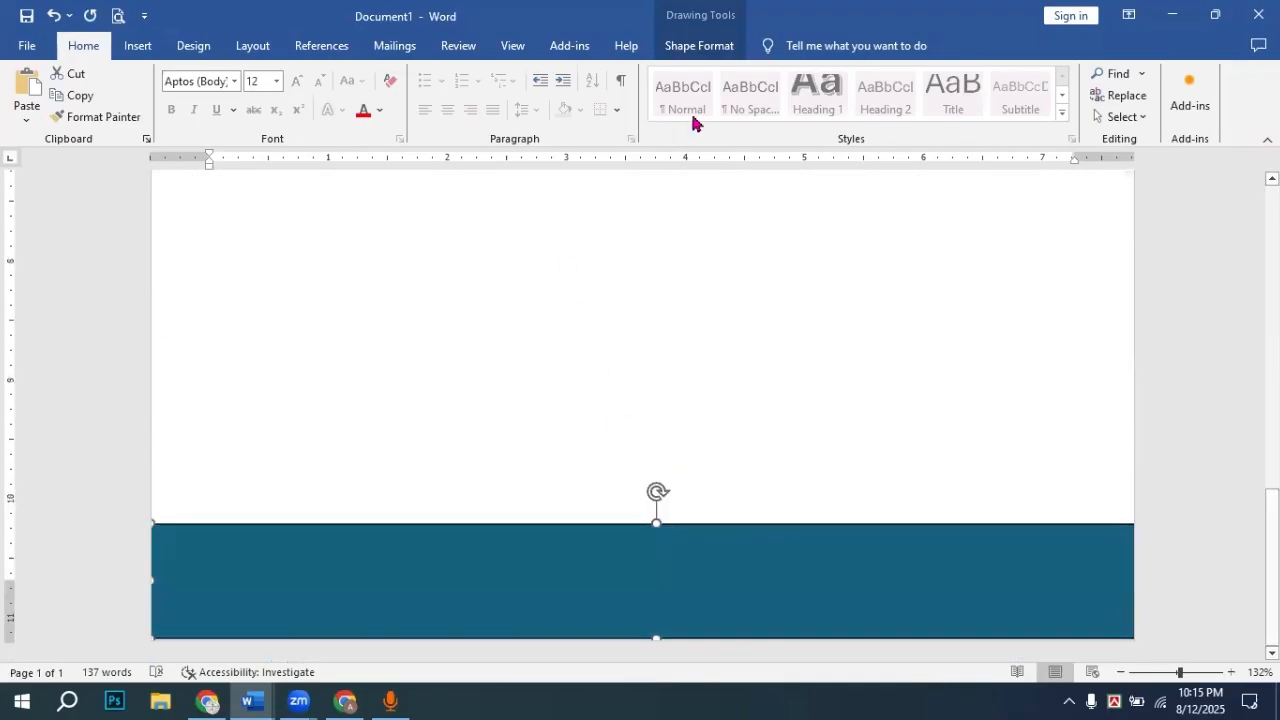
click(698, 47)
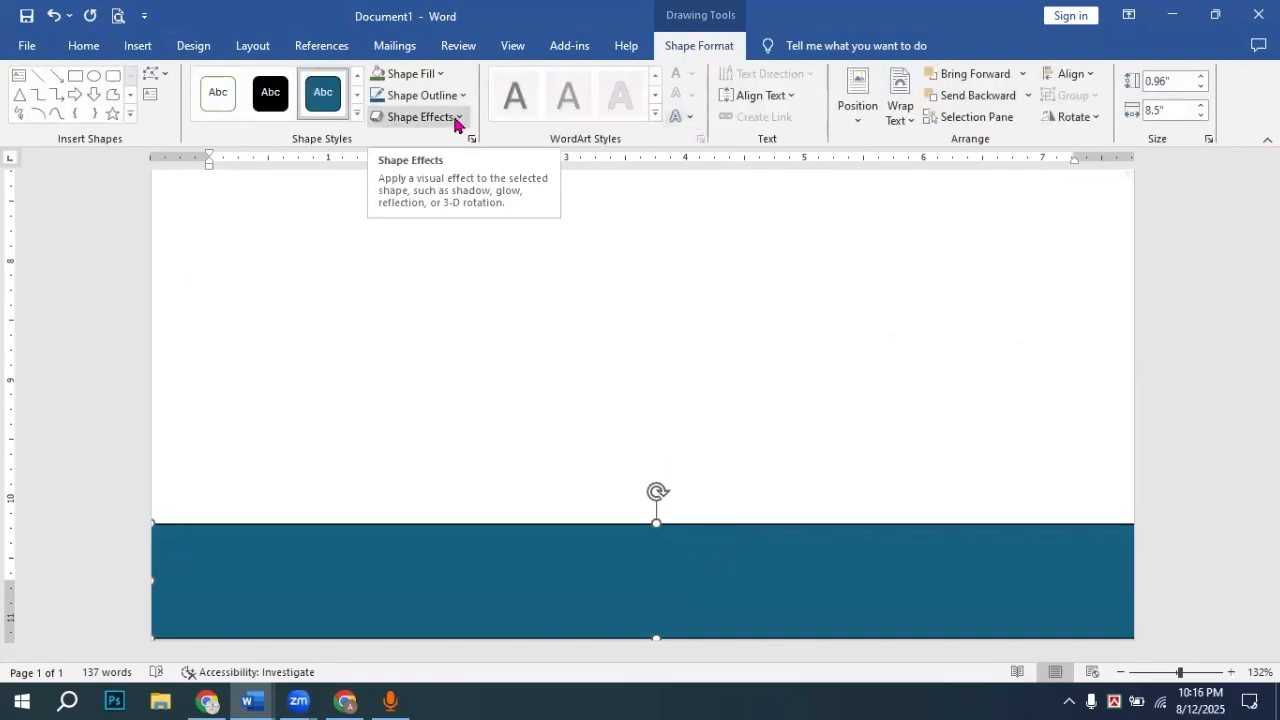
click(440, 74)
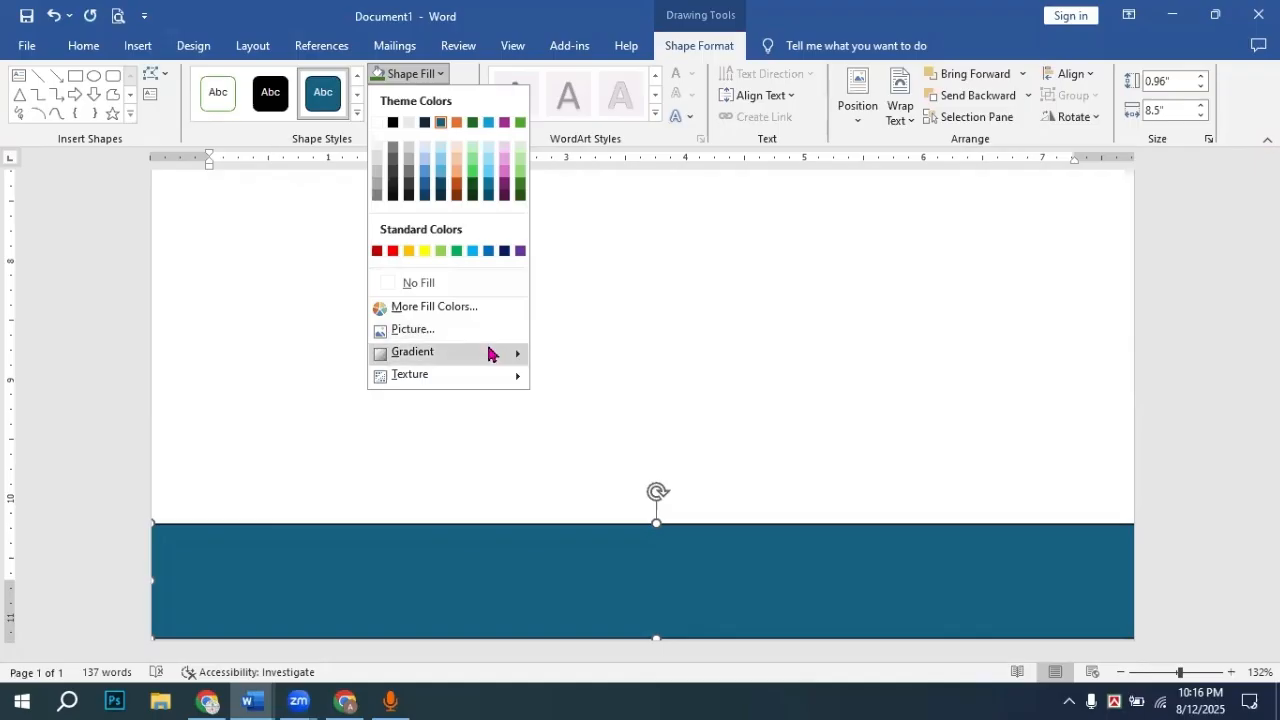
mouse_move(490, 354)
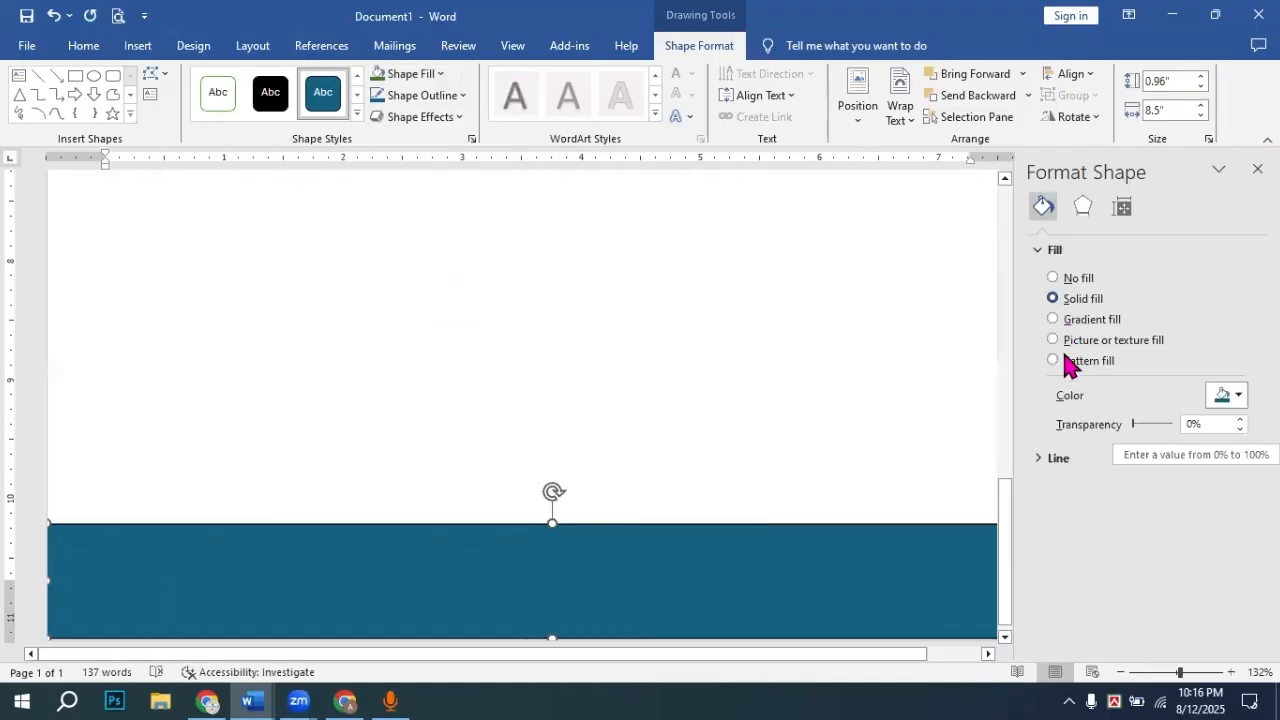
click(1055, 360)
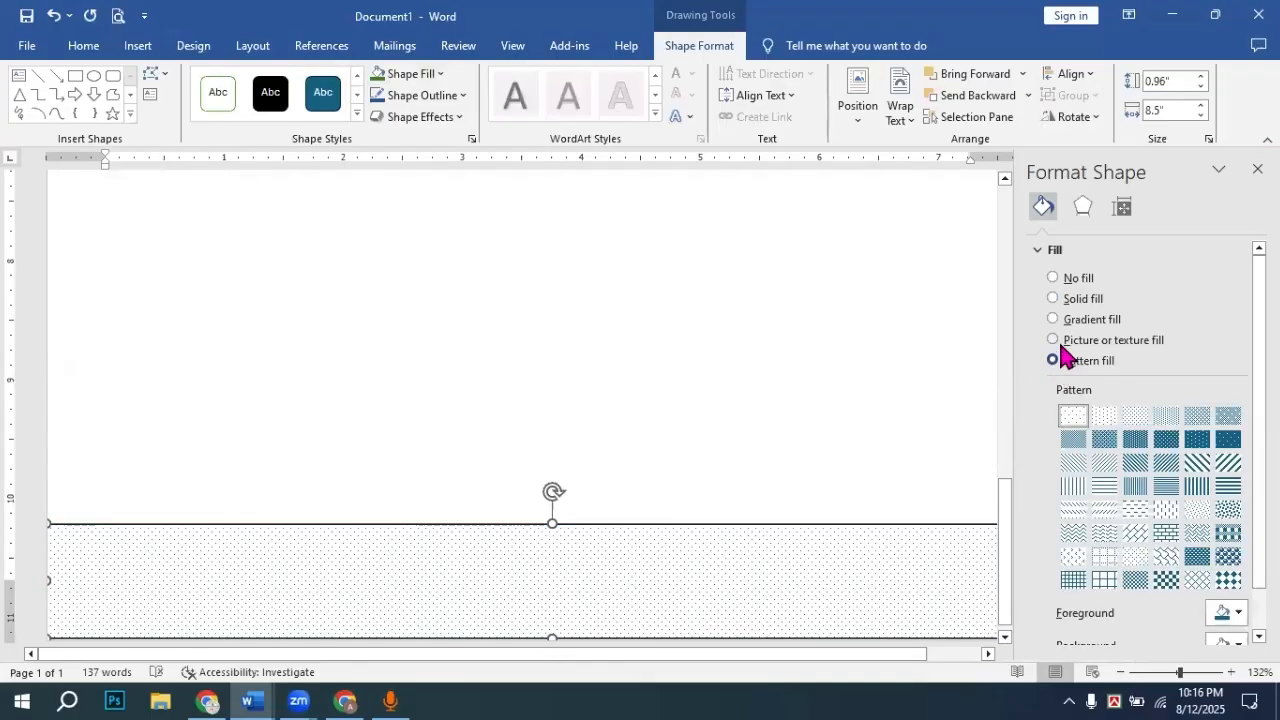
click(1053, 340)
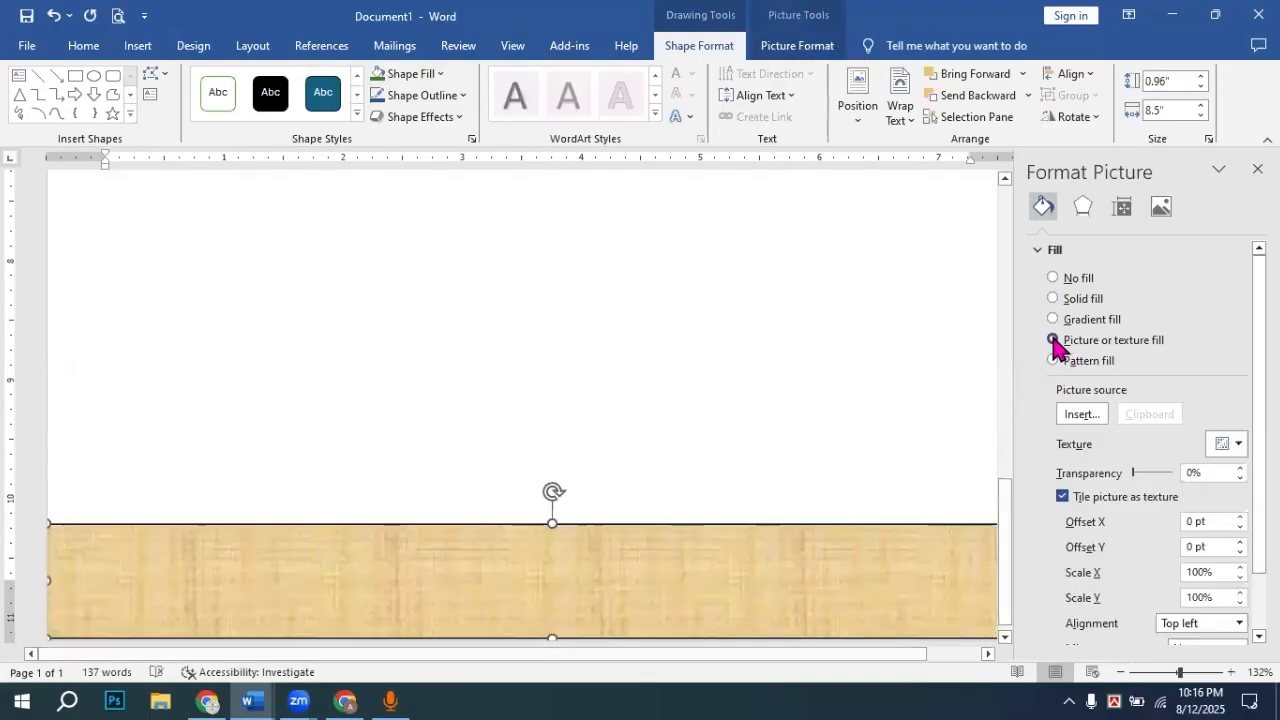
click(1053, 319)
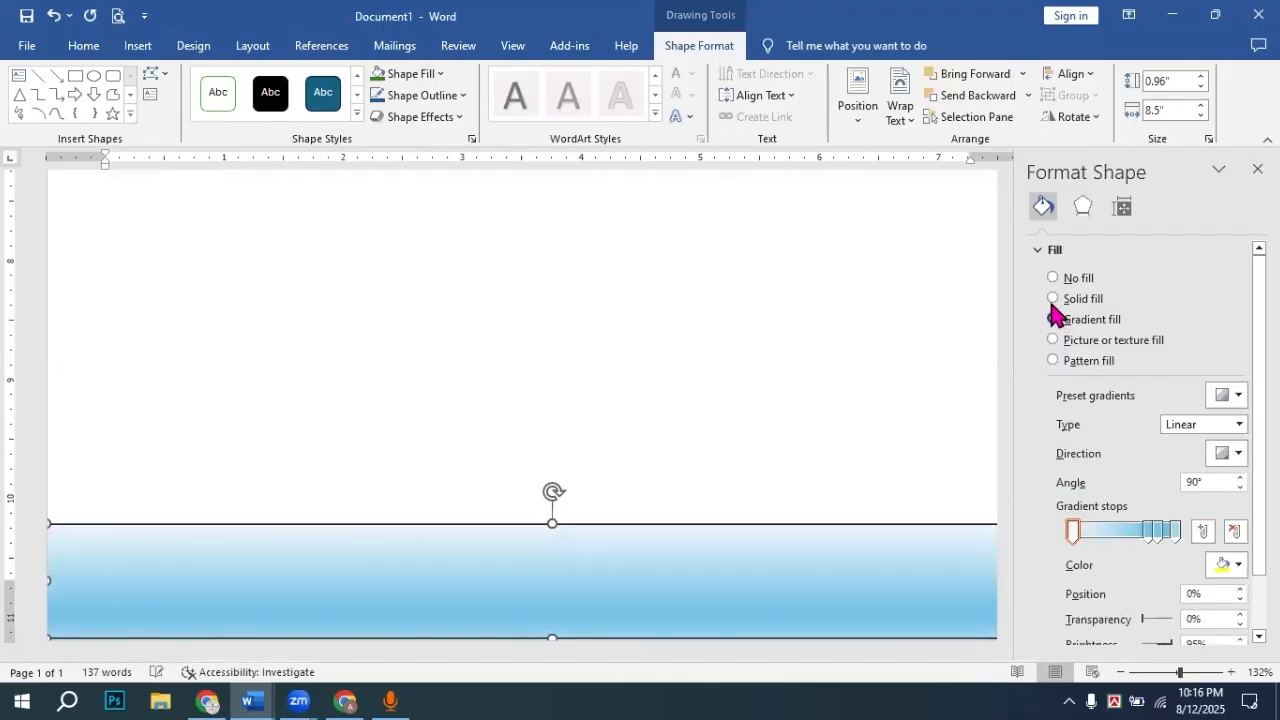
click(1053, 299)
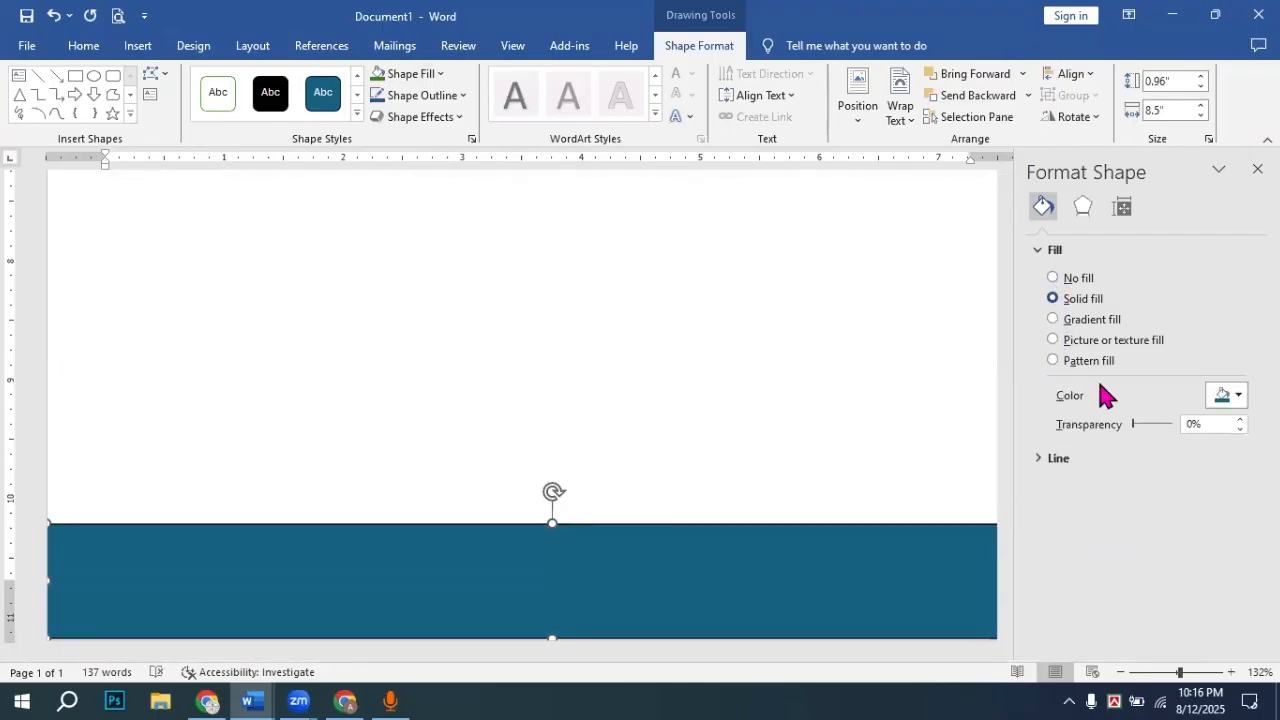
click(1053, 361)
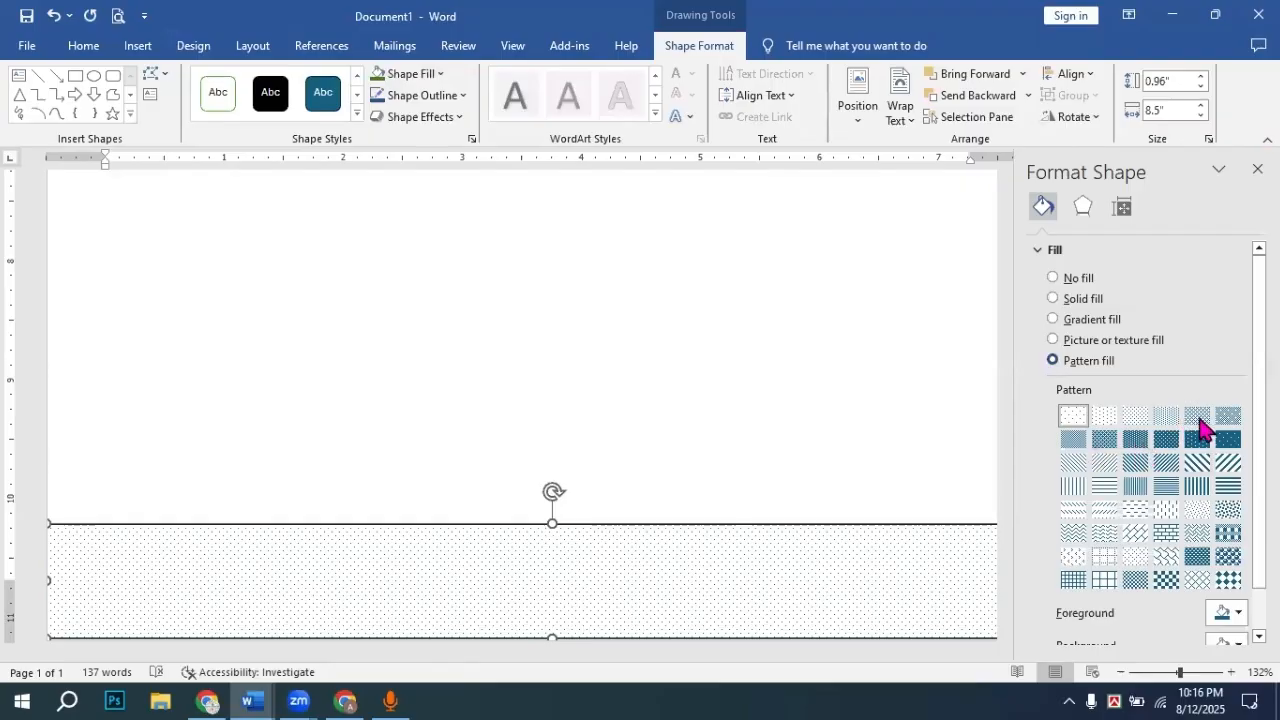
click(1226, 421)
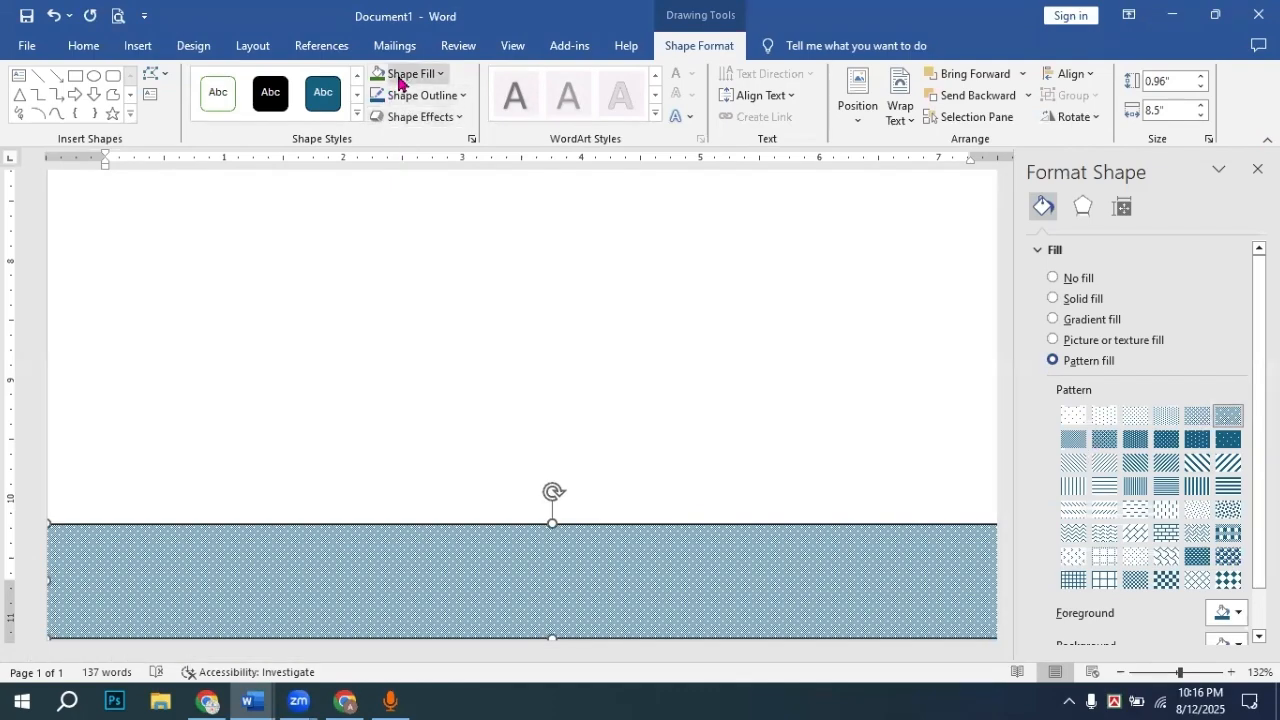
Step: Colour the bar dark green and apply a dense dark-green dotted pattern
click(438, 76)
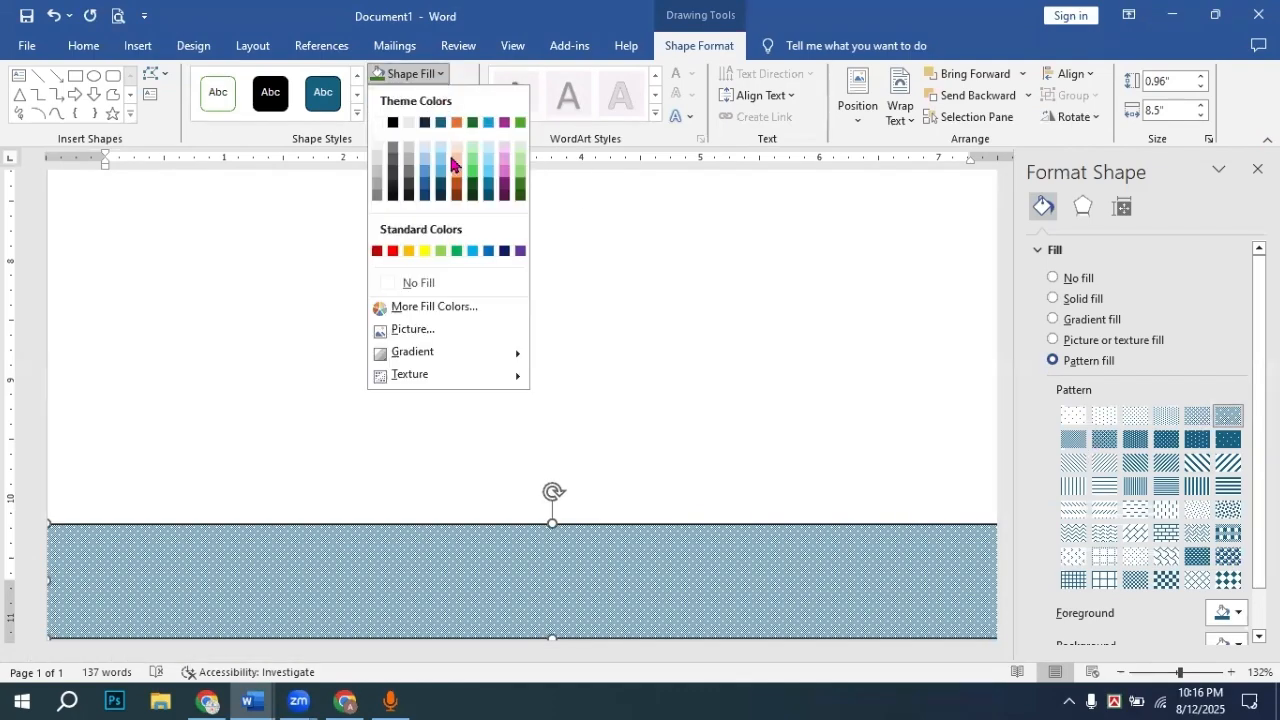
click(520, 190)
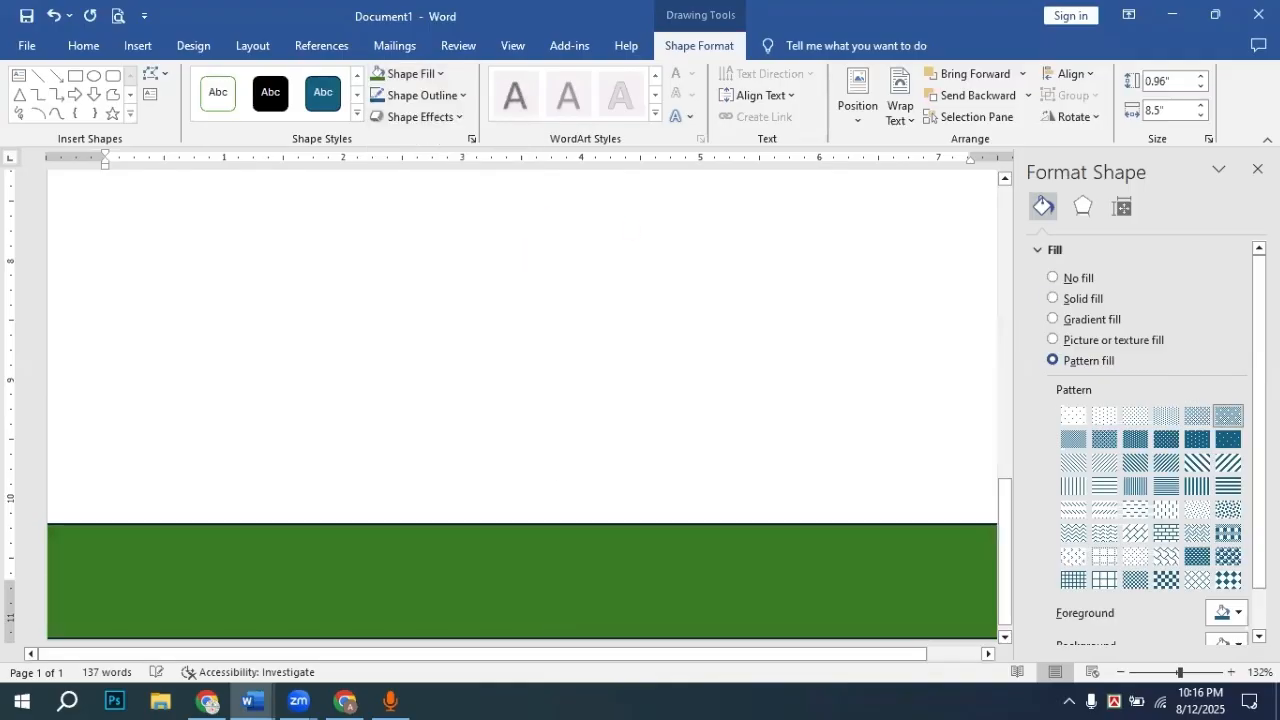
click(1055, 361)
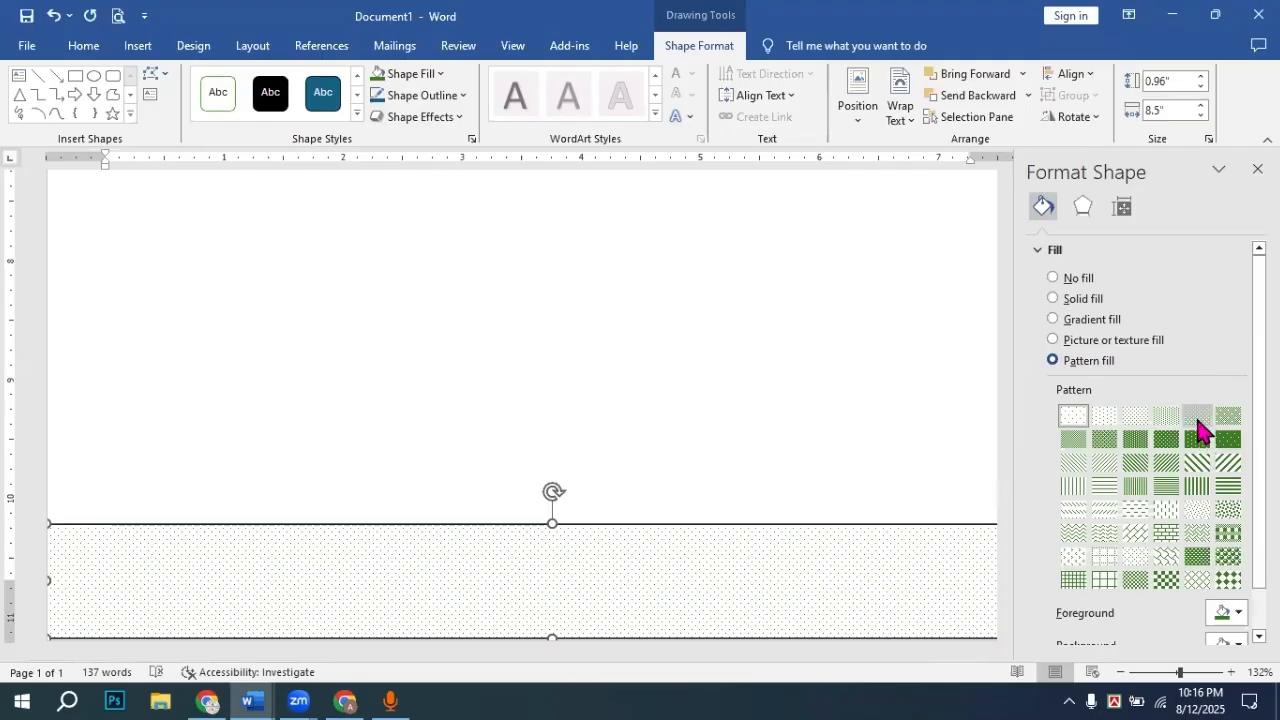
click(1198, 418)
click(1228, 418)
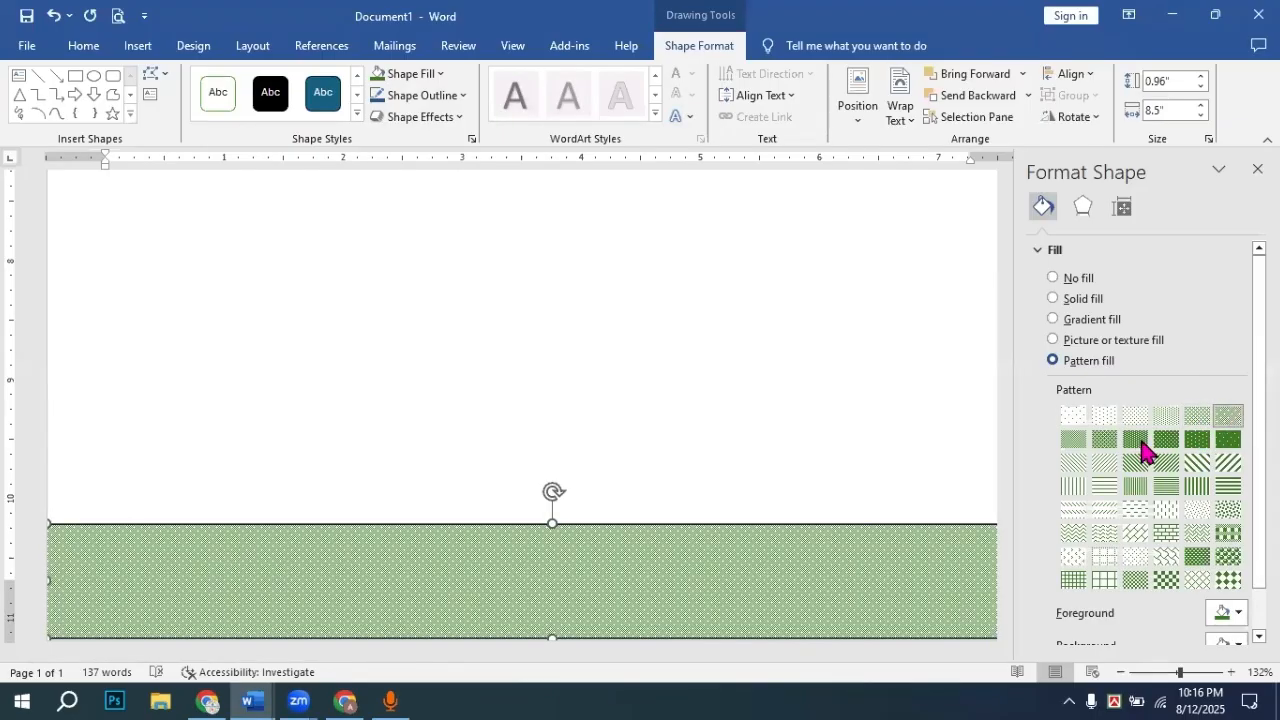
click(1143, 445)
click(1172, 447)
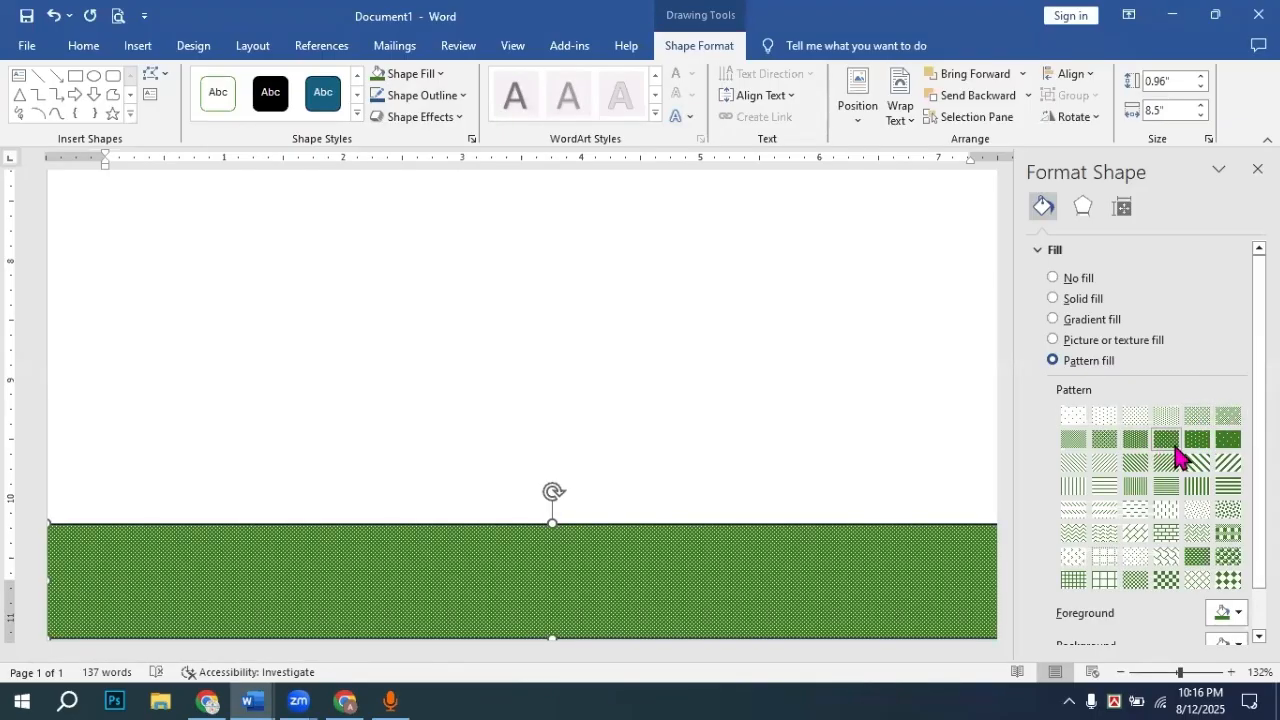
click(1198, 440)
Step: Close the formatting pane and set the green footer bar's Shape Outline to No Outline
click(808, 470)
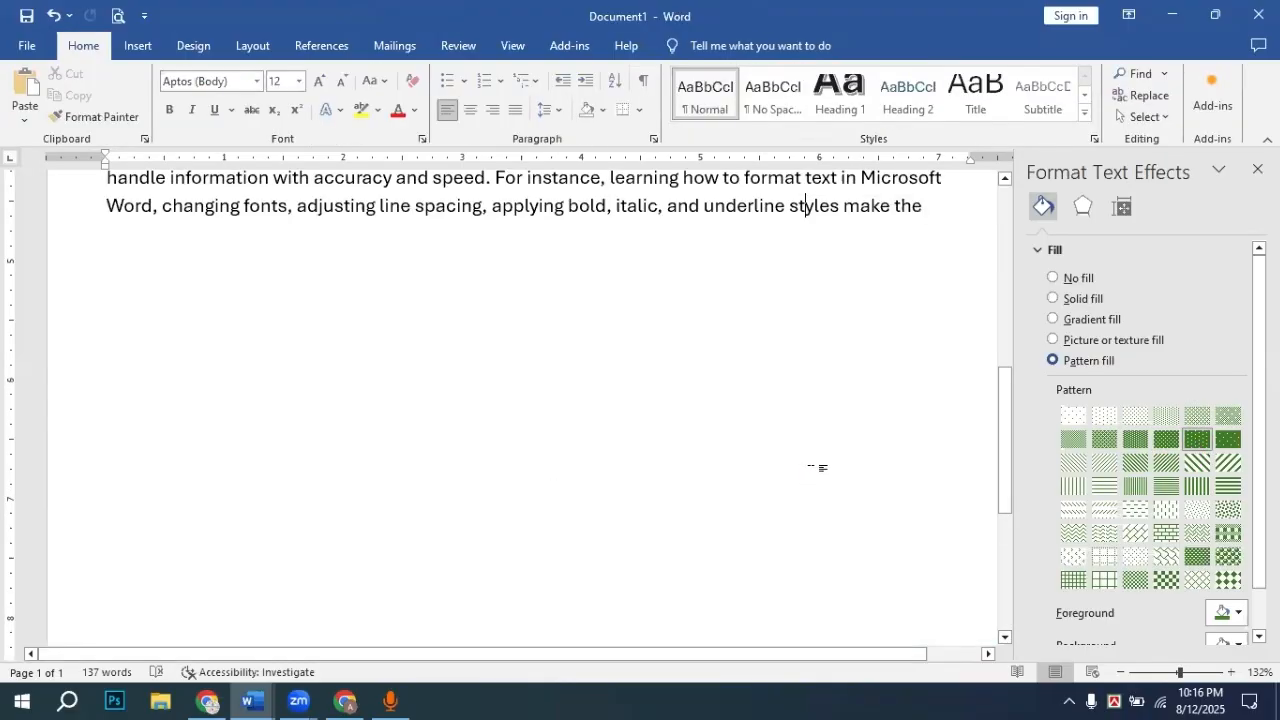
scroll(903, 478, down, 5)
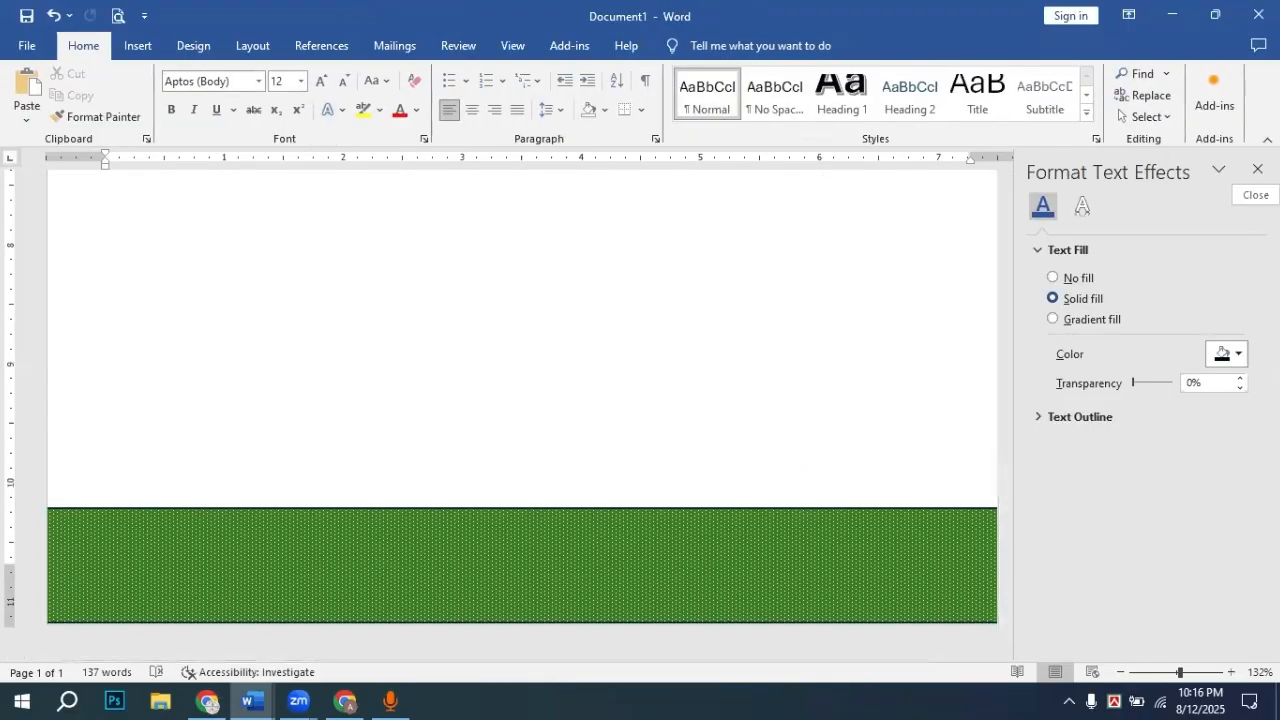
click(1258, 170)
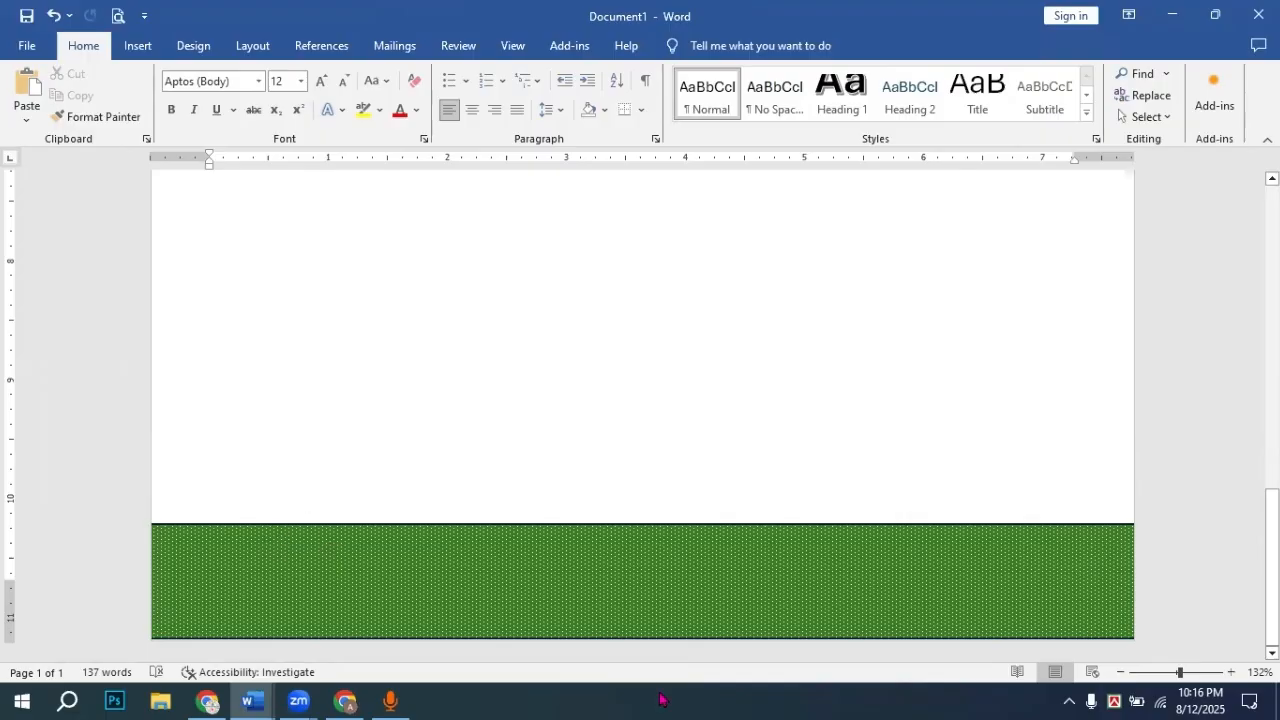
click(485, 532)
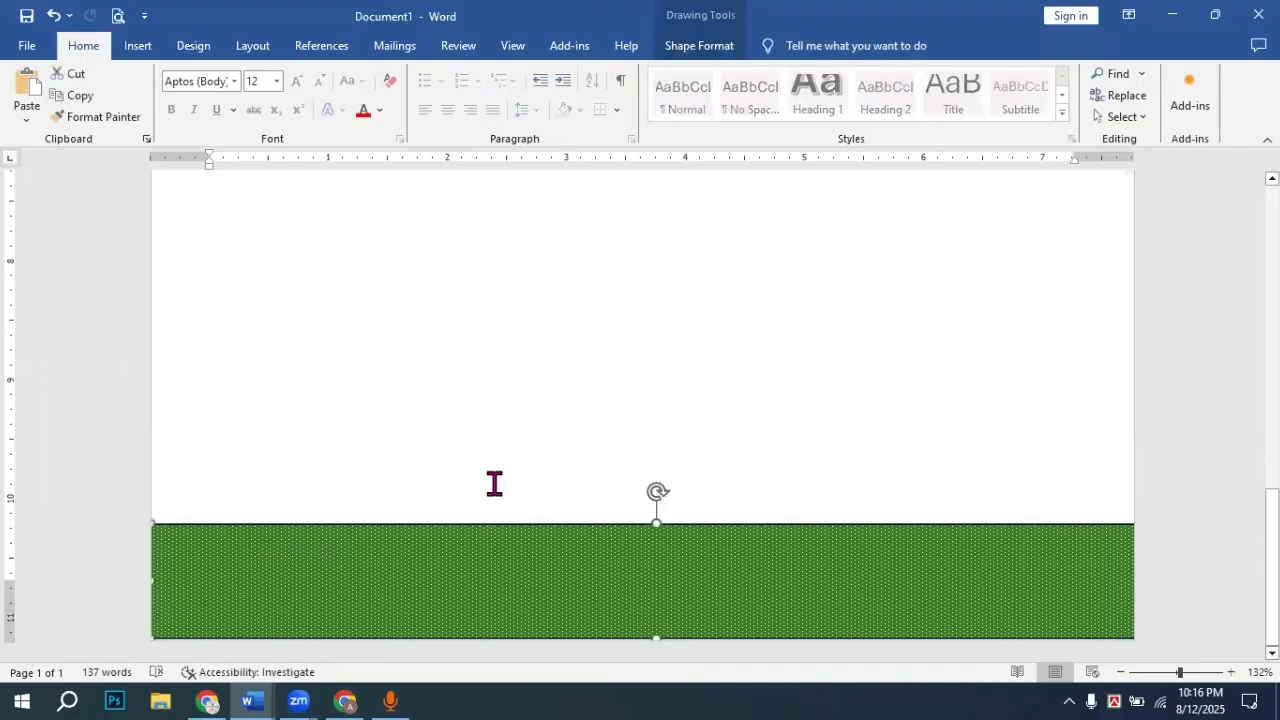
click(699, 45)
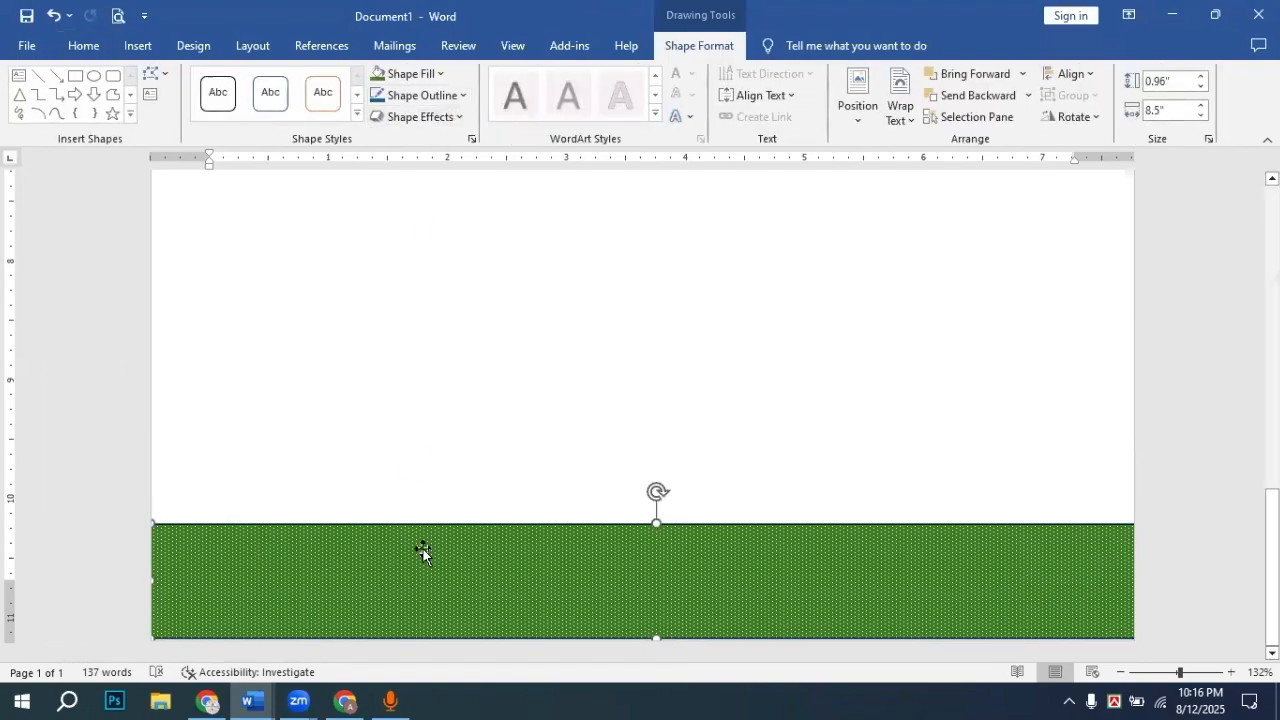
click(458, 98)
click(436, 305)
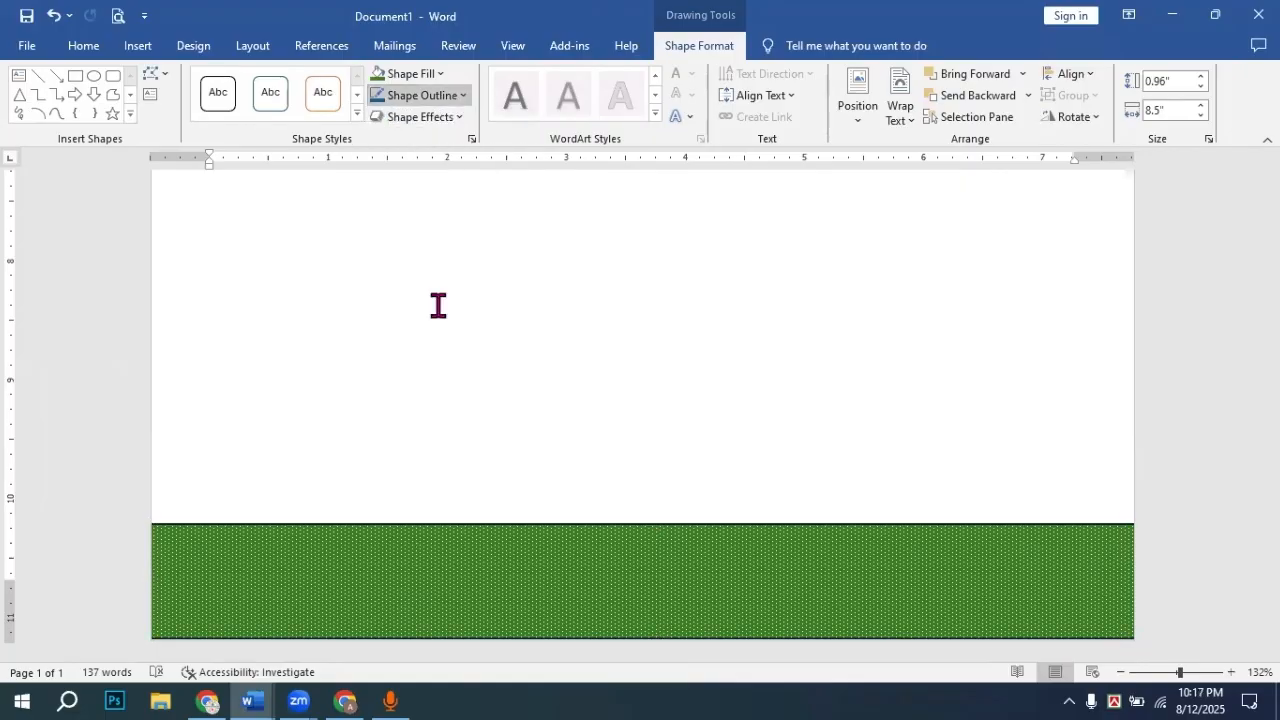
click(758, 495)
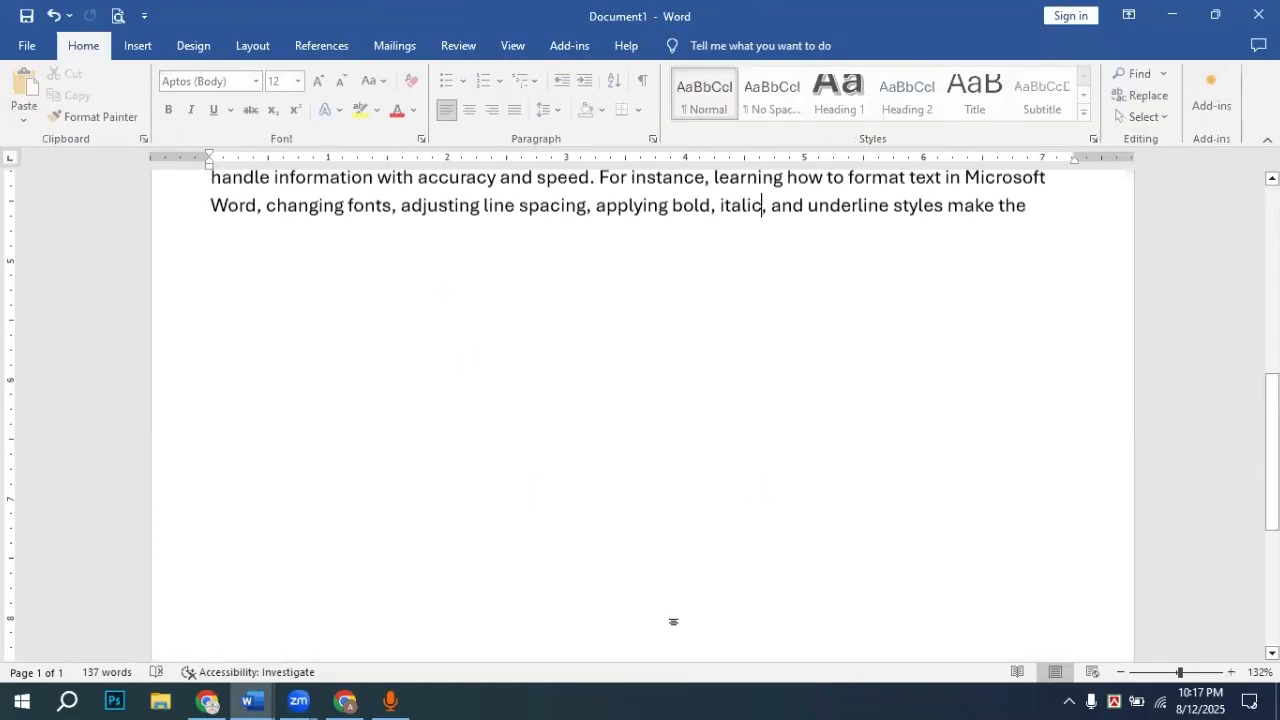
Step: Set the green wavy header banner's Shape Outline to No Outline
scroll(626, 463, up, 15)
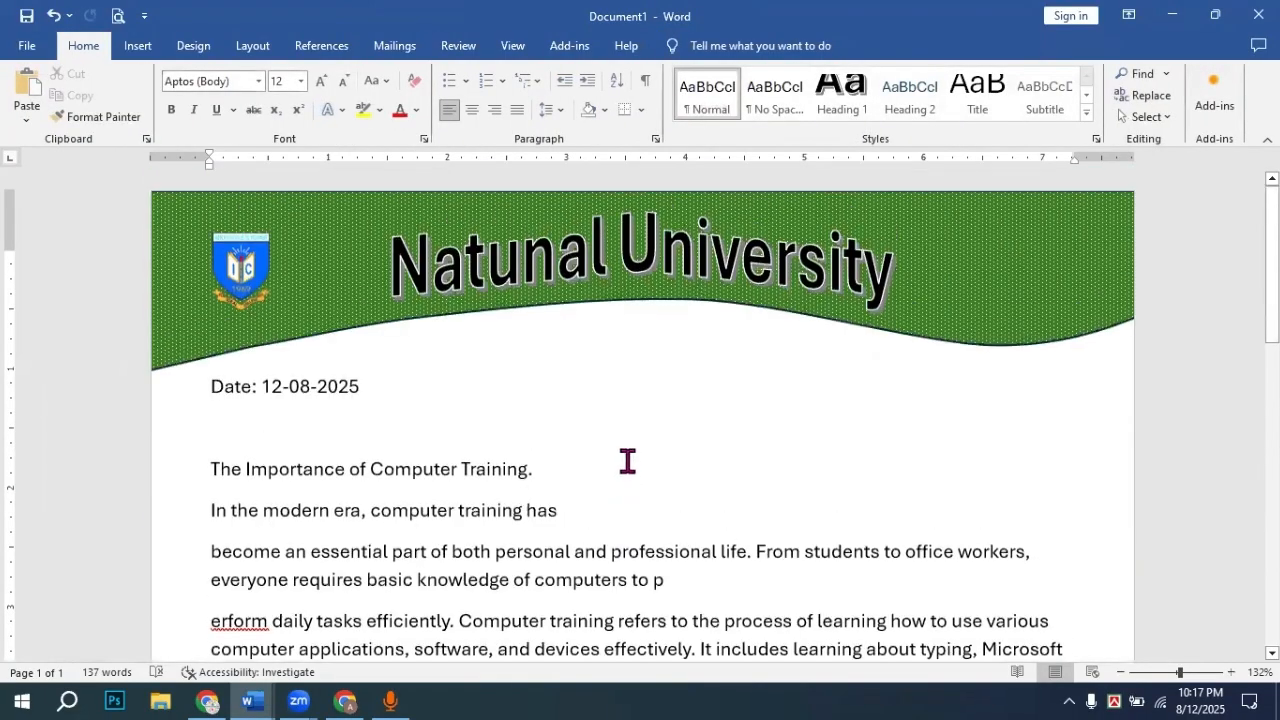
click(963, 313)
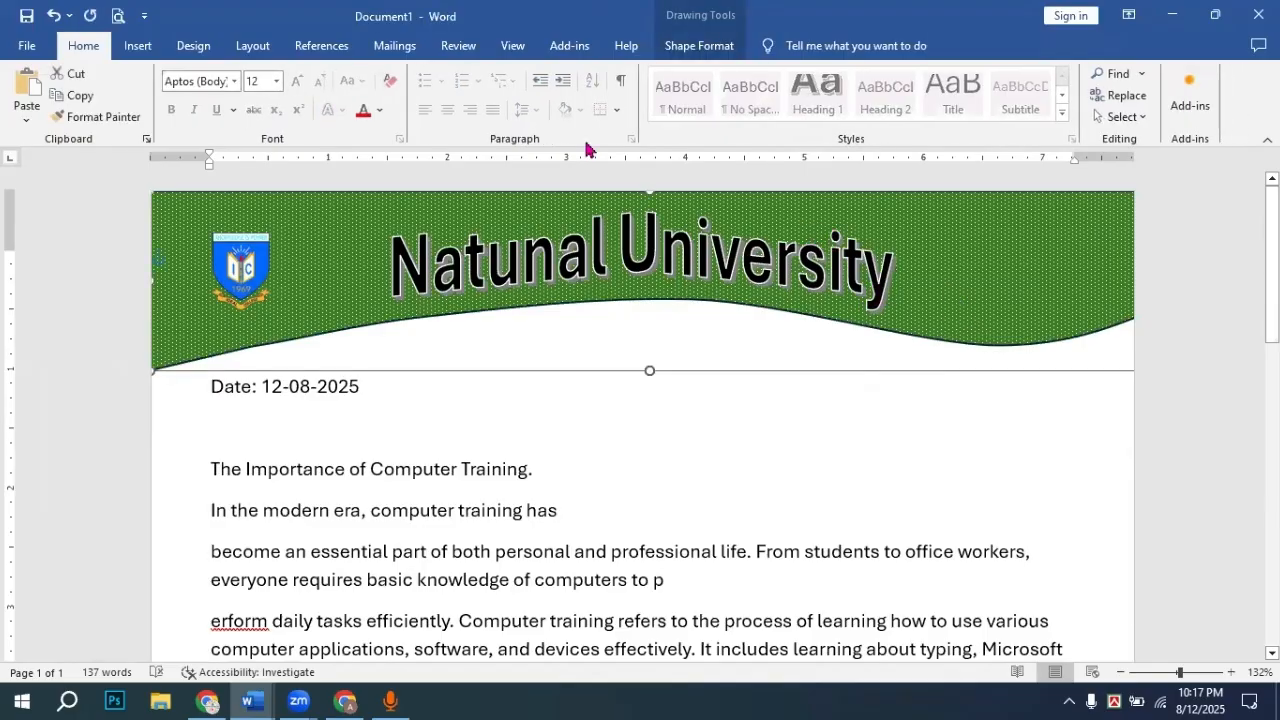
click(714, 47)
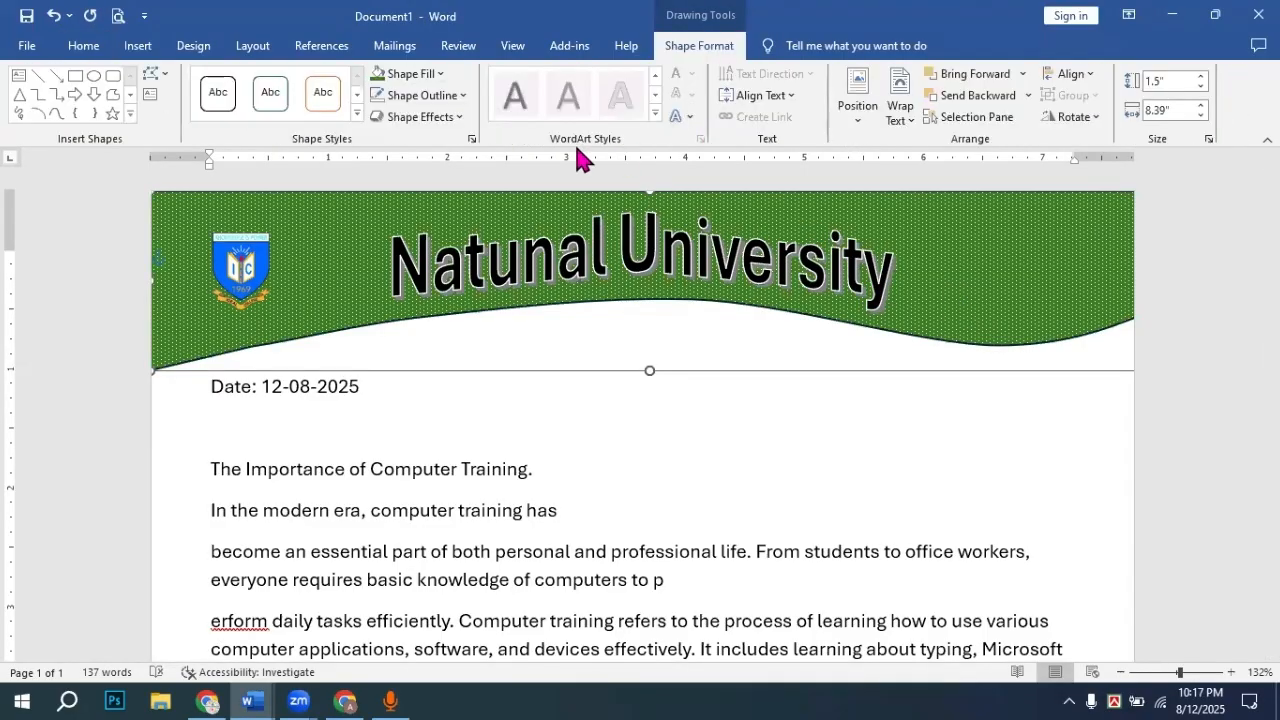
click(438, 96)
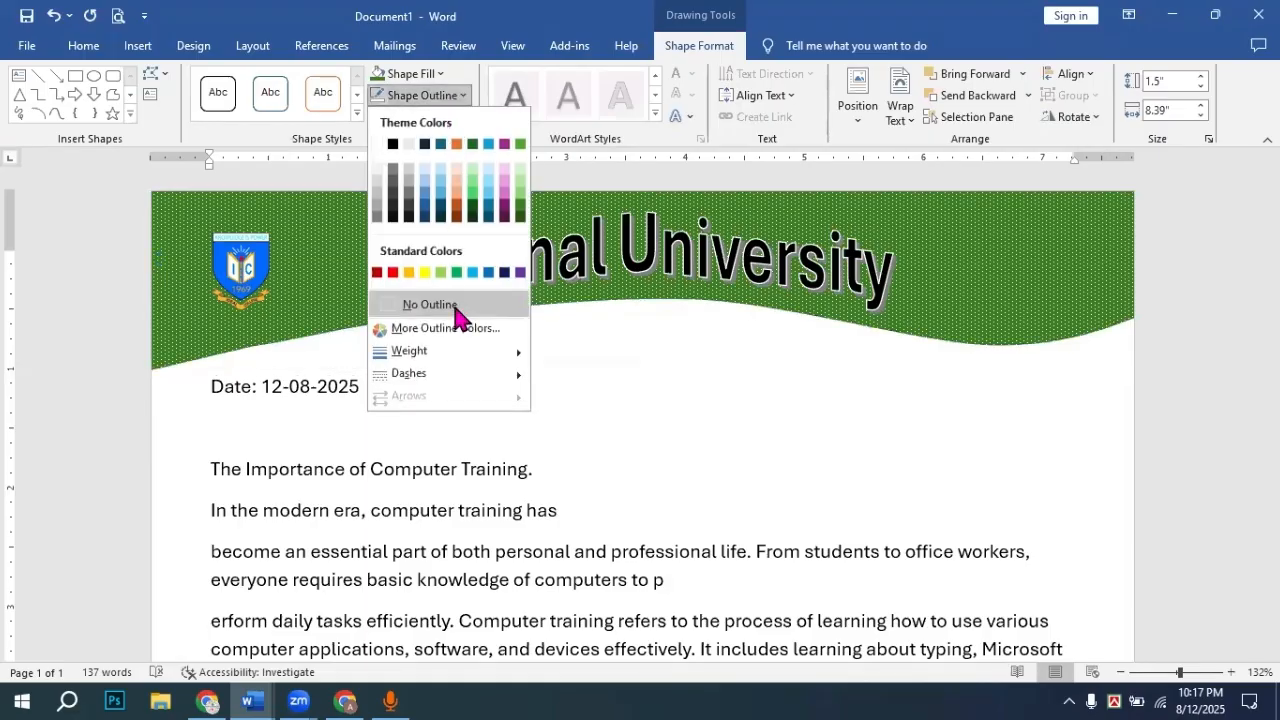
click(457, 307)
click(1168, 326)
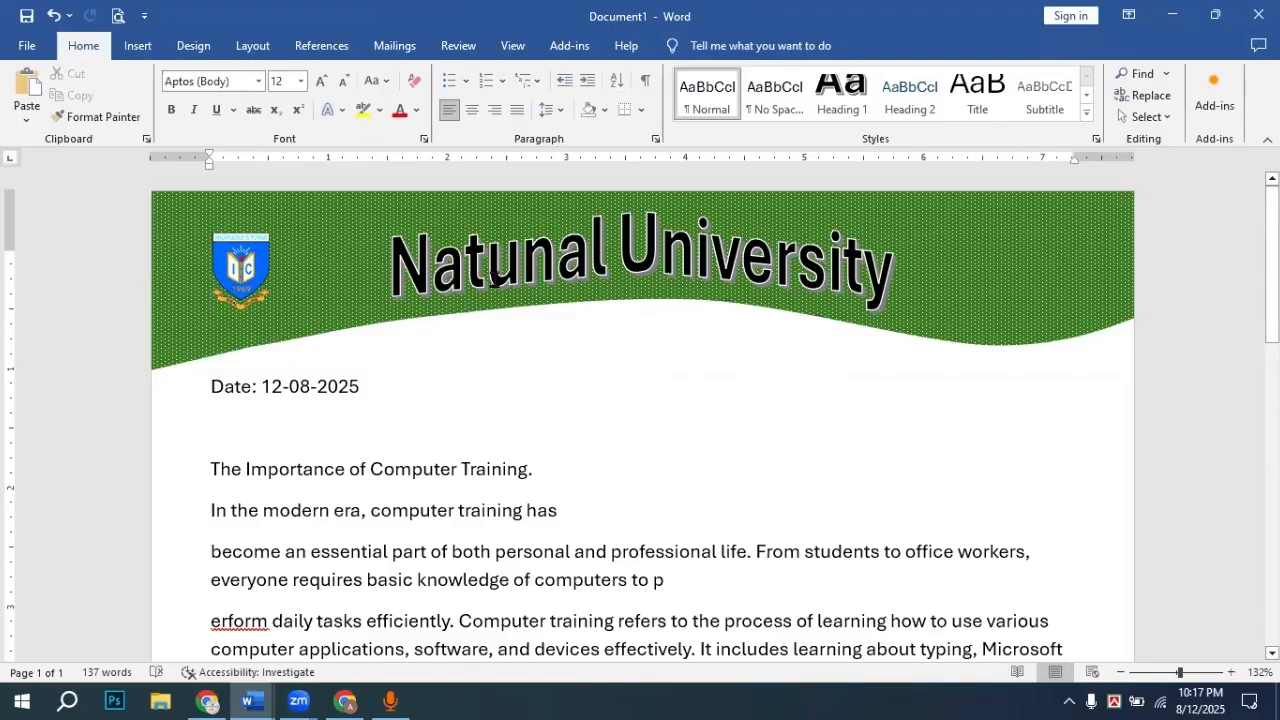
scroll(855, 375, down, 15)
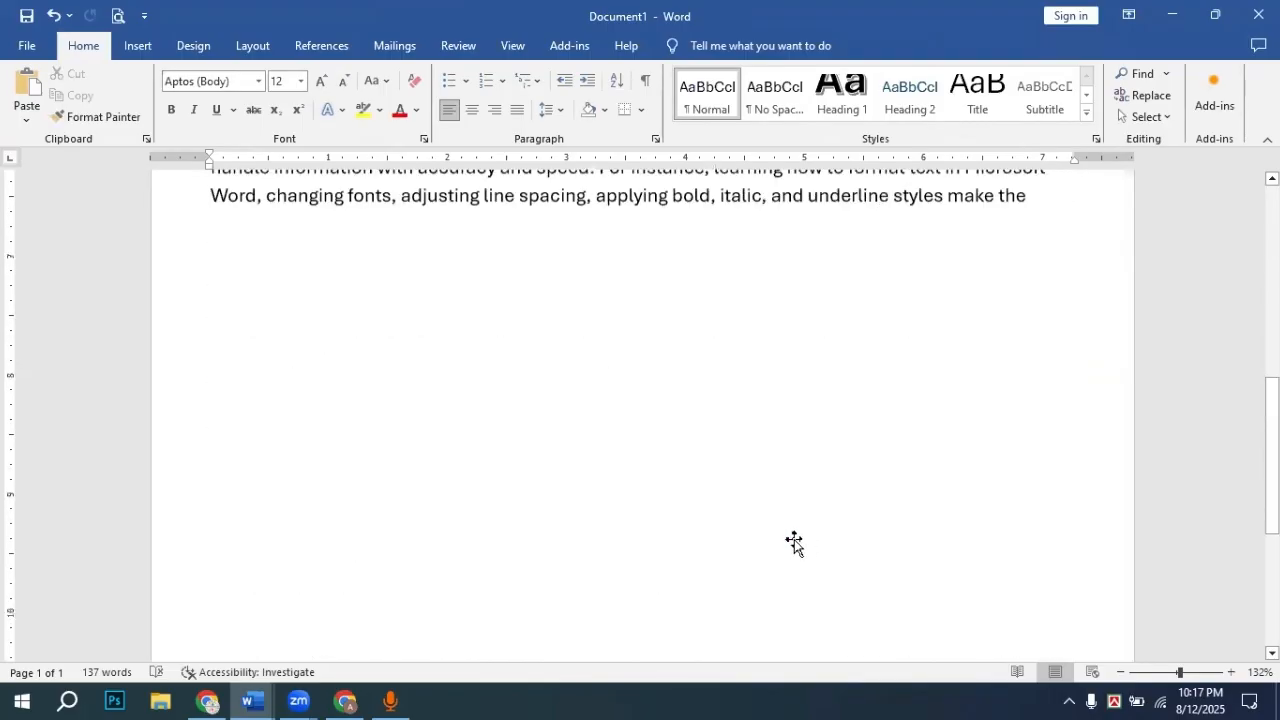
Step: Draw a straight Line shape across the page width along the footer band's top edge
click(140, 47)
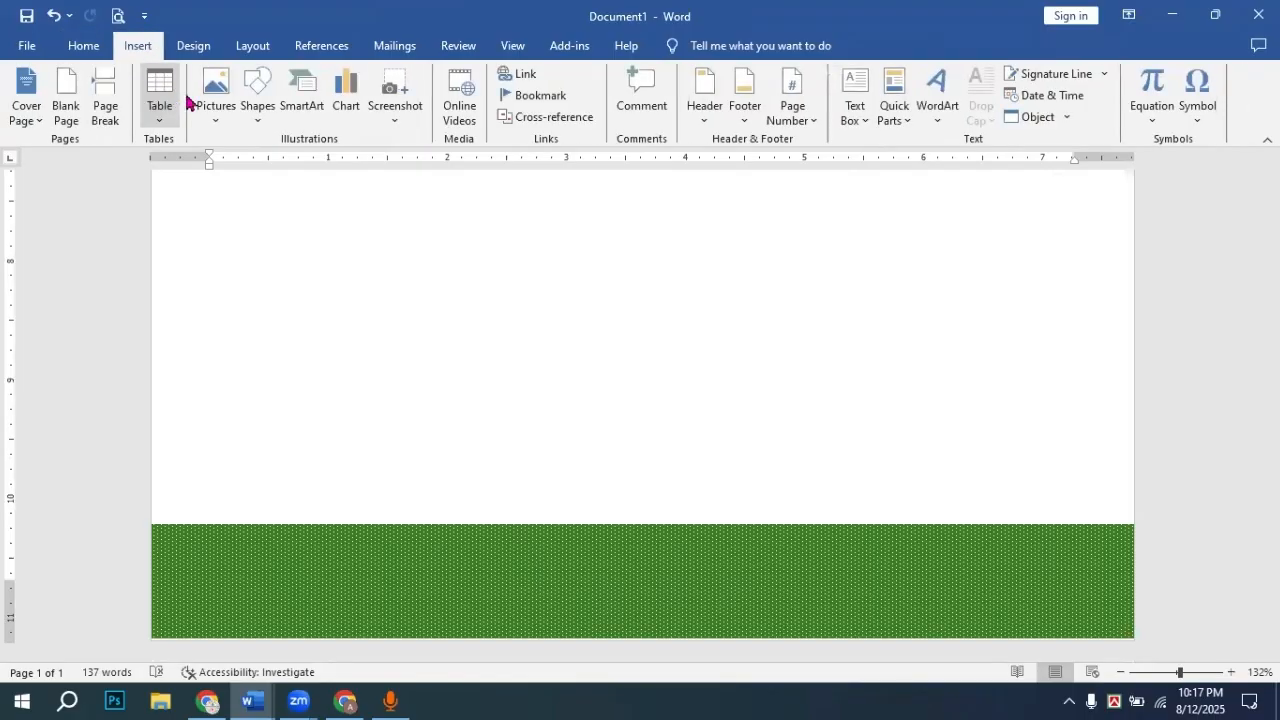
click(263, 124)
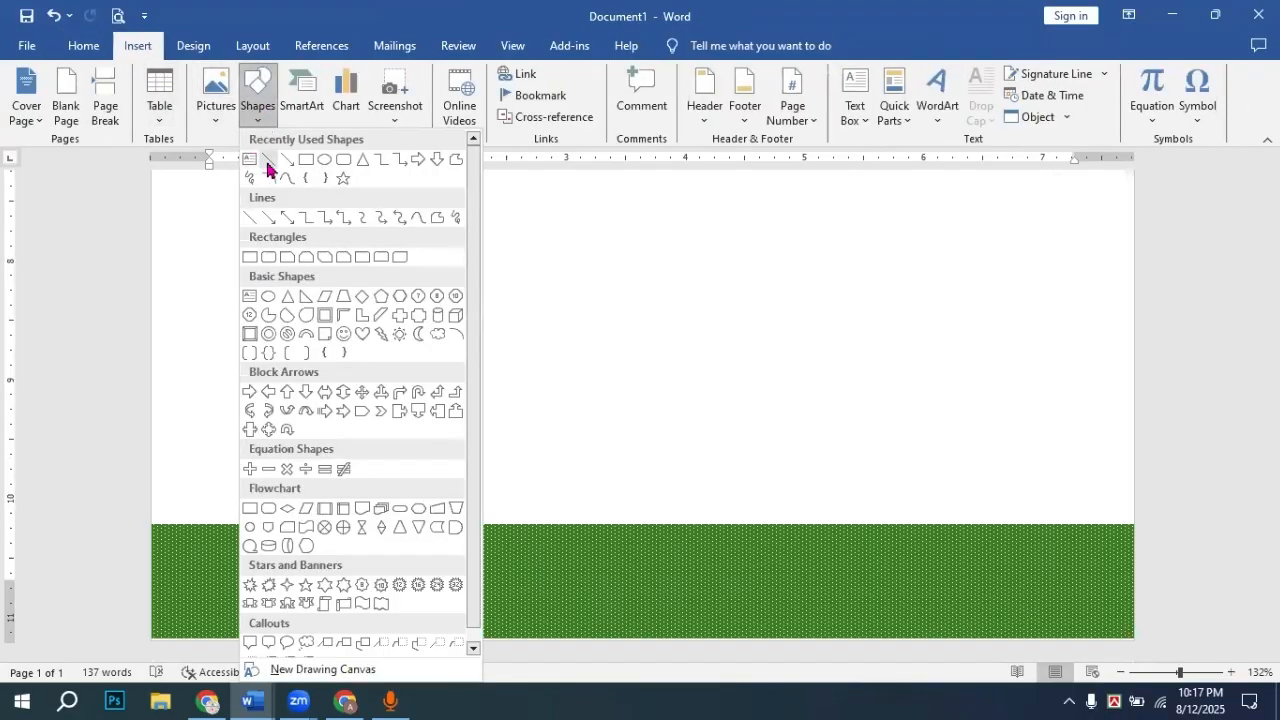
click(267, 163)
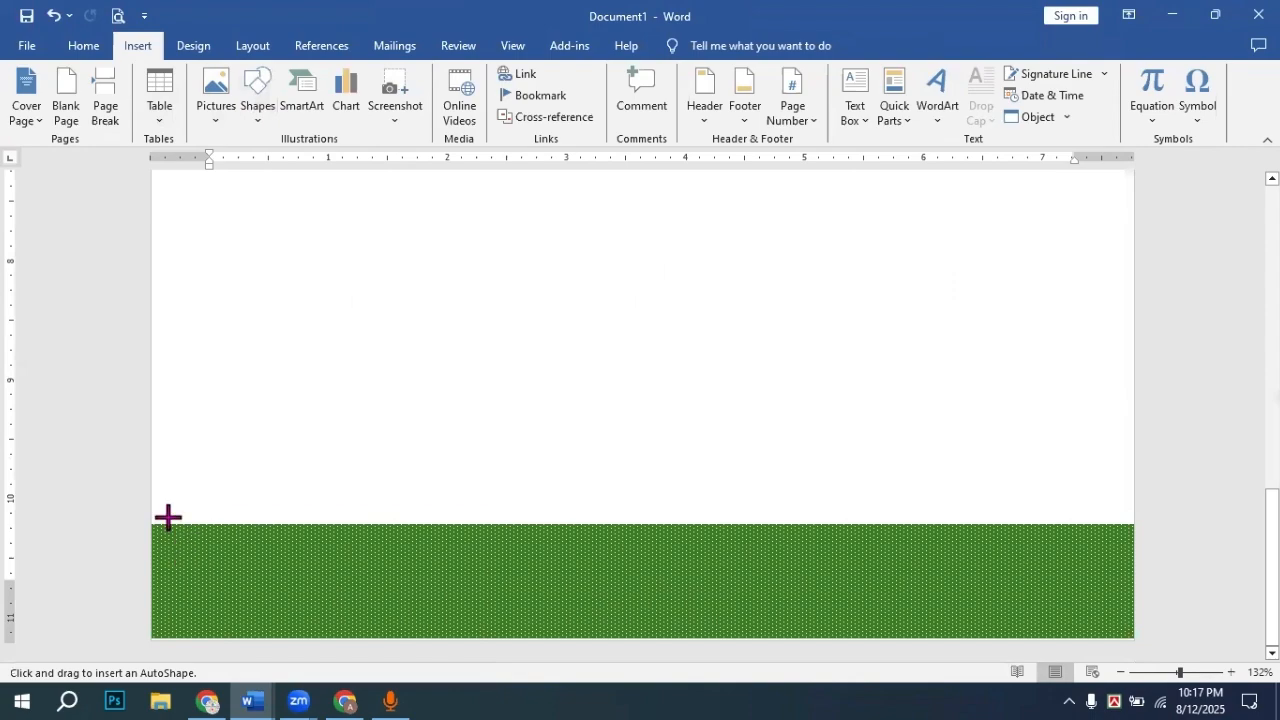
mouse_move(153, 518)
mouse_down()
mouse_move(483, 483)
mouse_move(837, 489)
mouse_move(797, 503)
mouse_move(810, 482)
mouse_move(949, 511)
mouse_move(1133, 518)
mouse_up()
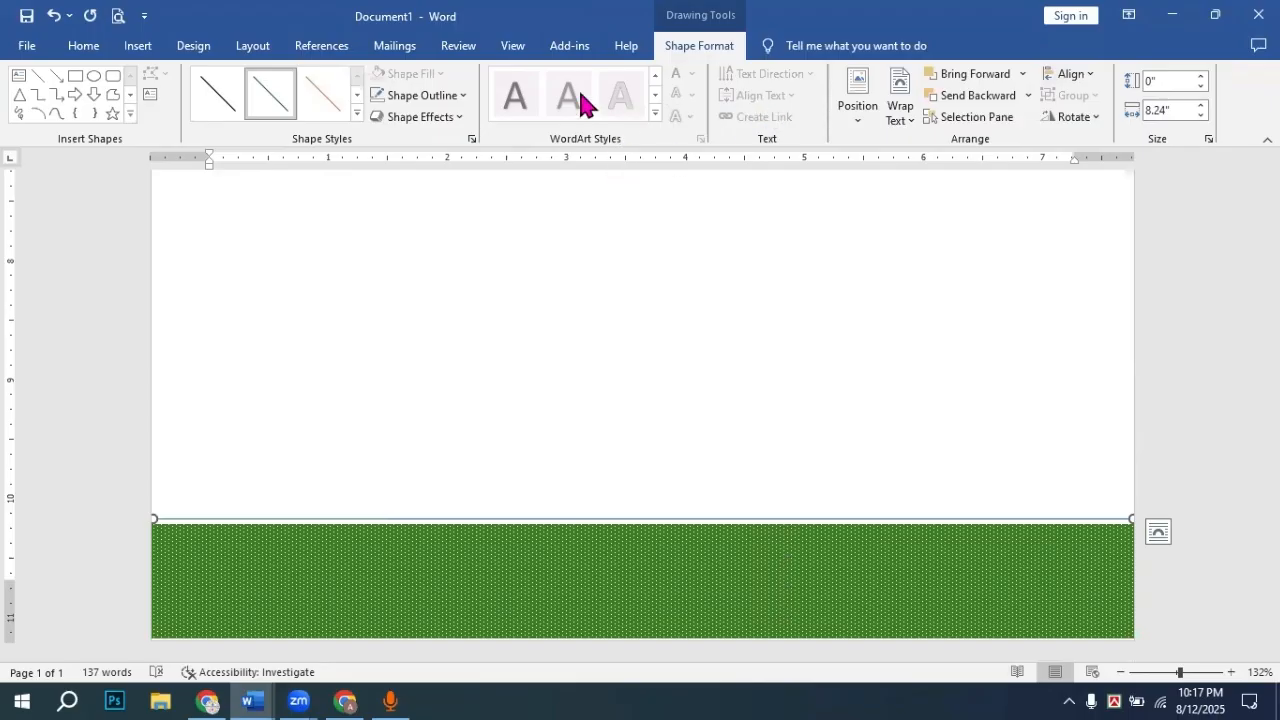
Step: Set the footer line's weight to 2¼ pt and open More Lines in the Format Shape pane
click(455, 100)
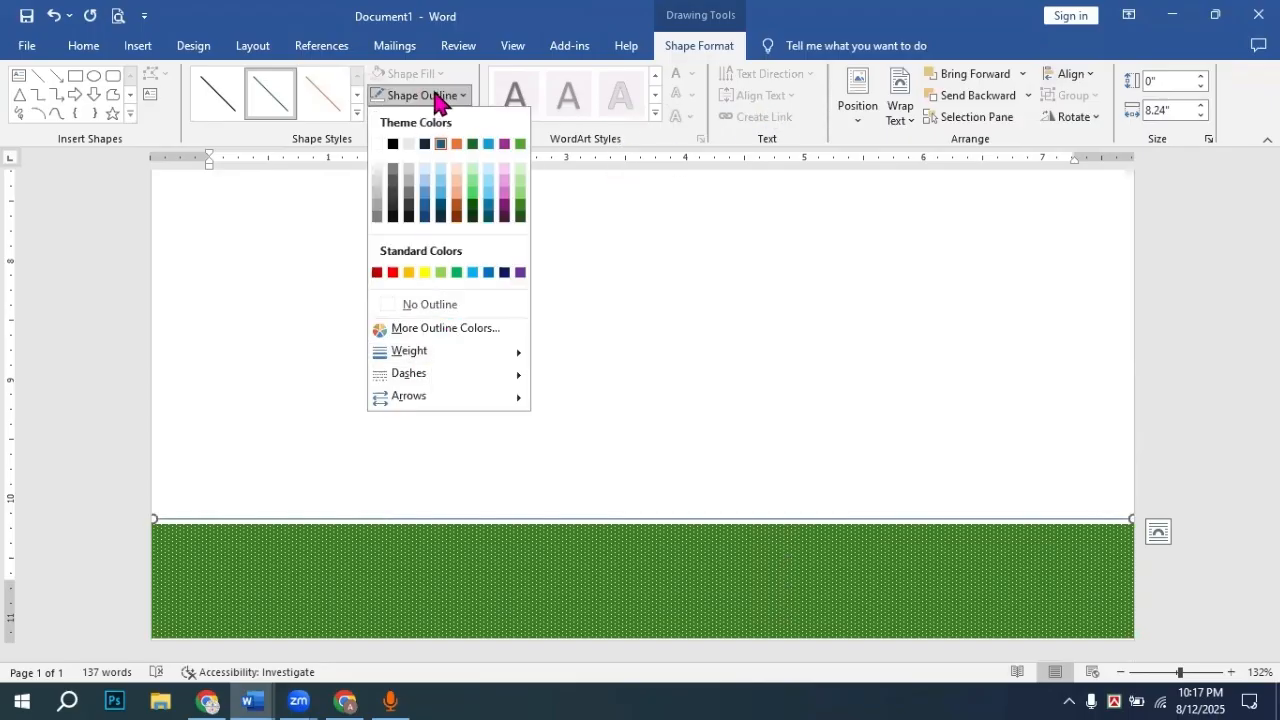
click(440, 100)
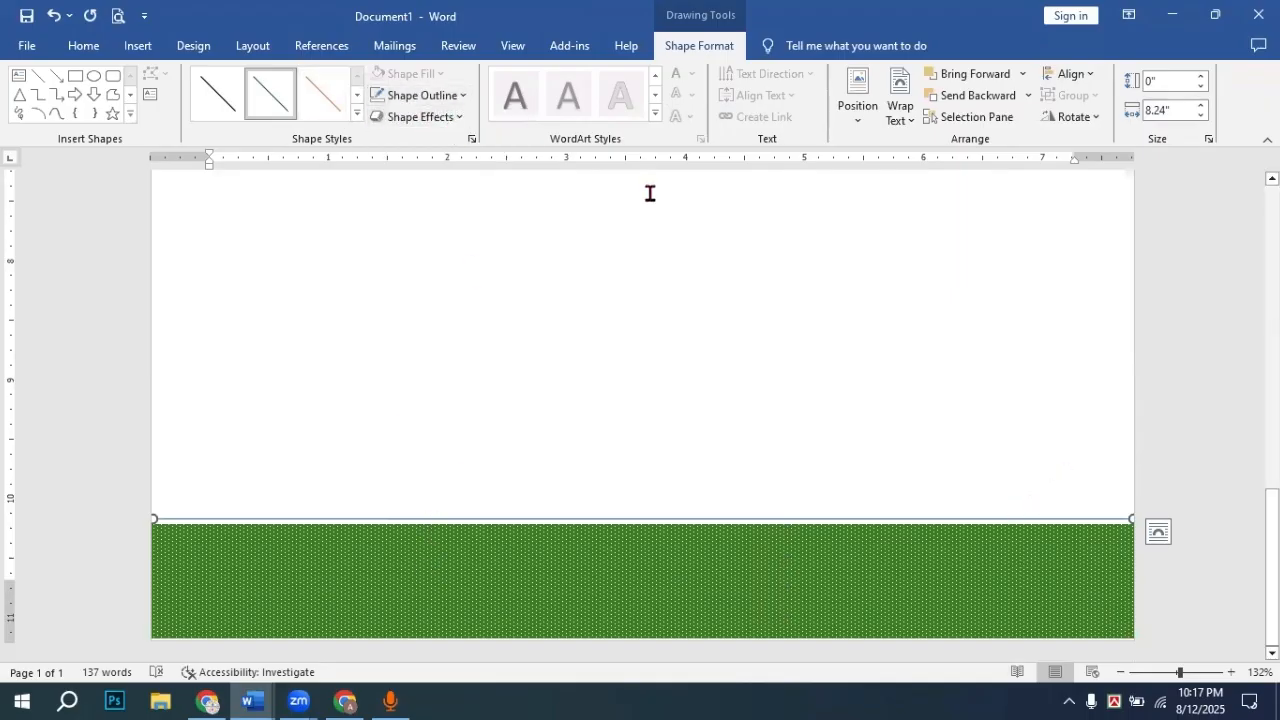
click(463, 97)
mouse_move(468, 351)
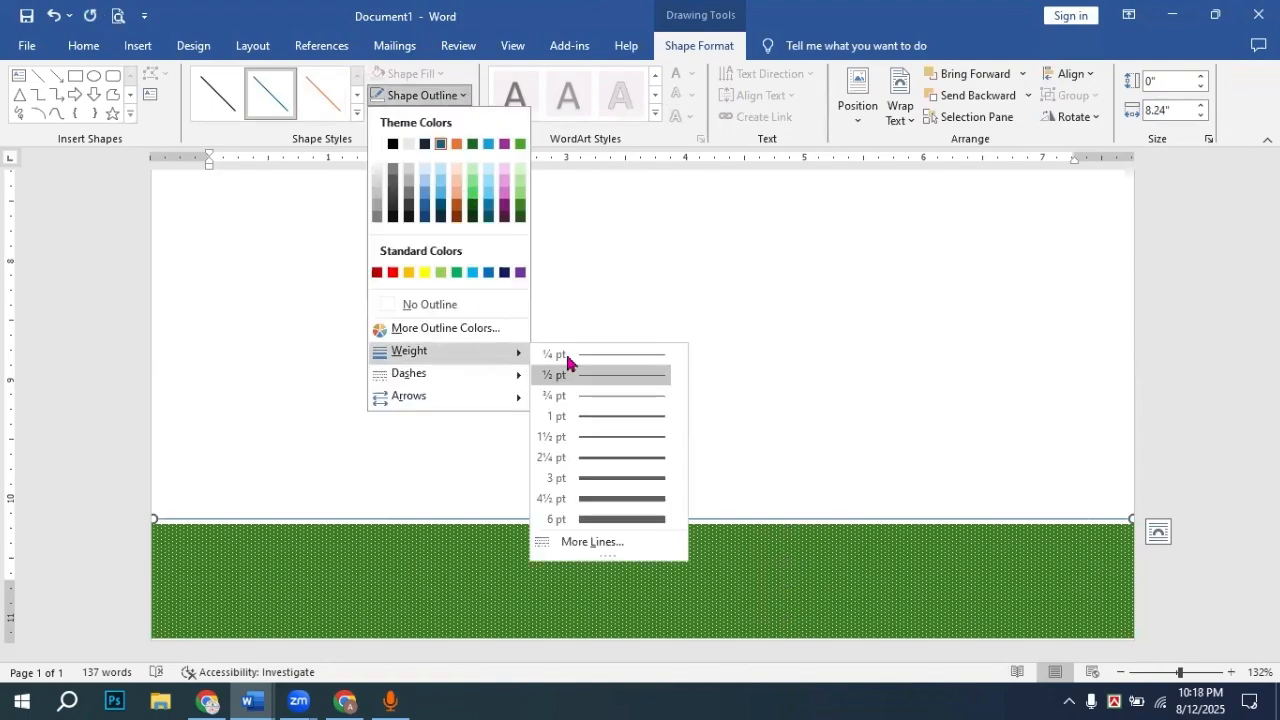
click(620, 458)
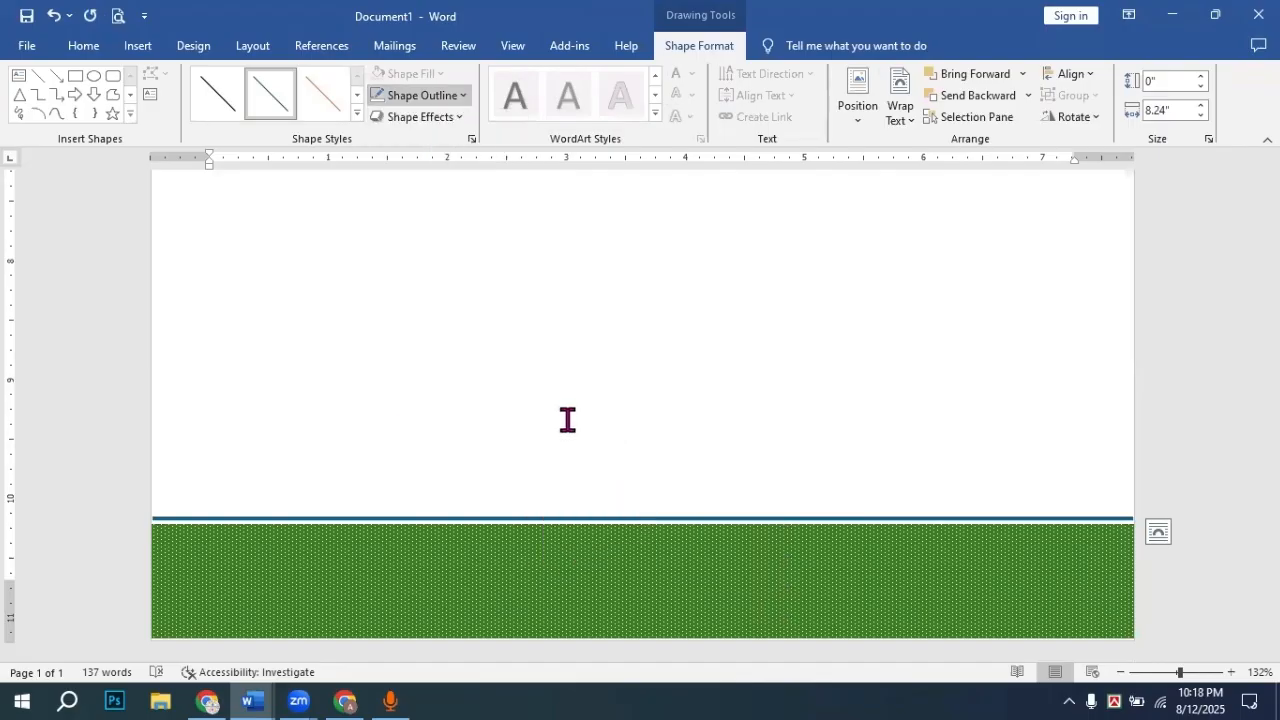
click(460, 97)
mouse_move(456, 360)
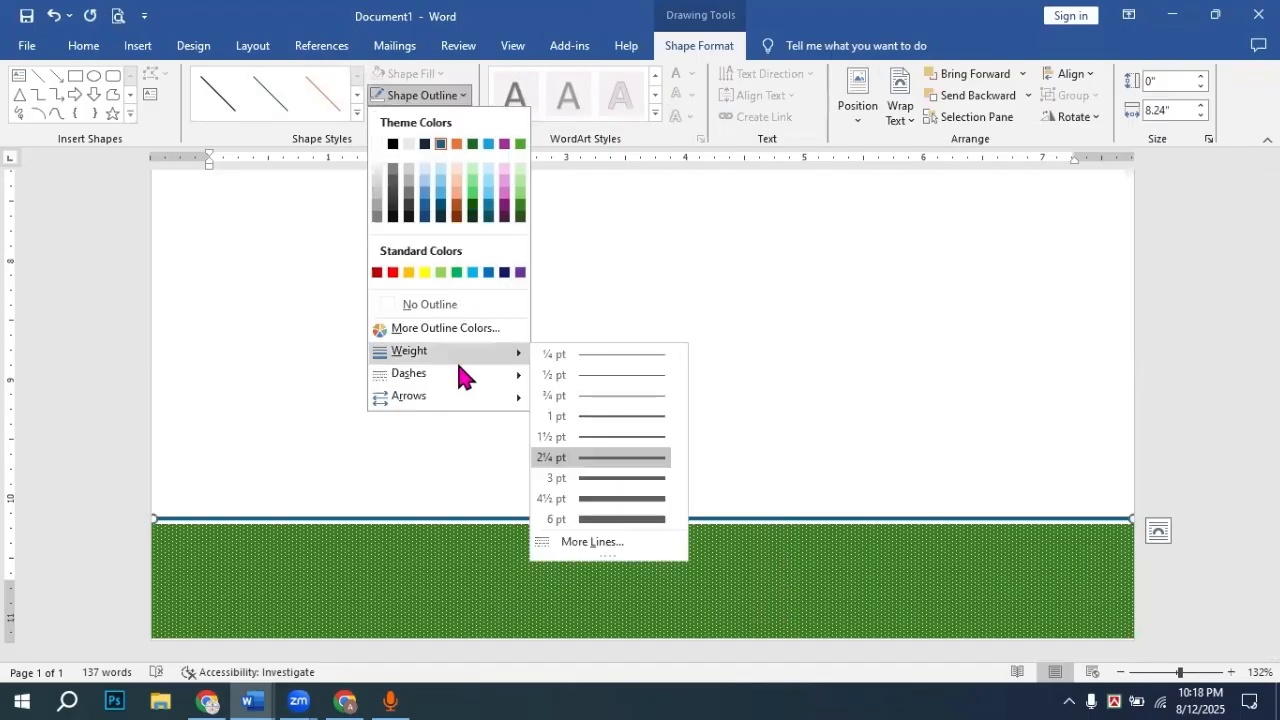
click(575, 543)
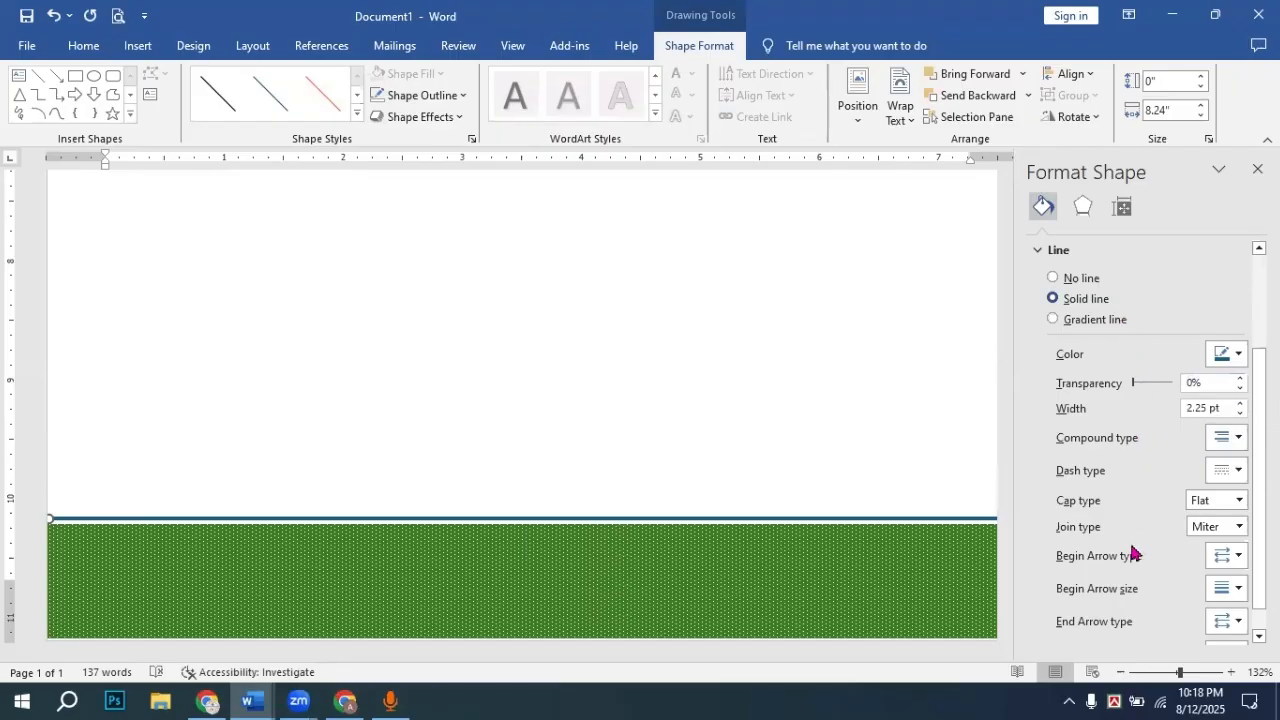
Step: Make the footer line a double compound line 4.5 pt wide
click(1238, 438)
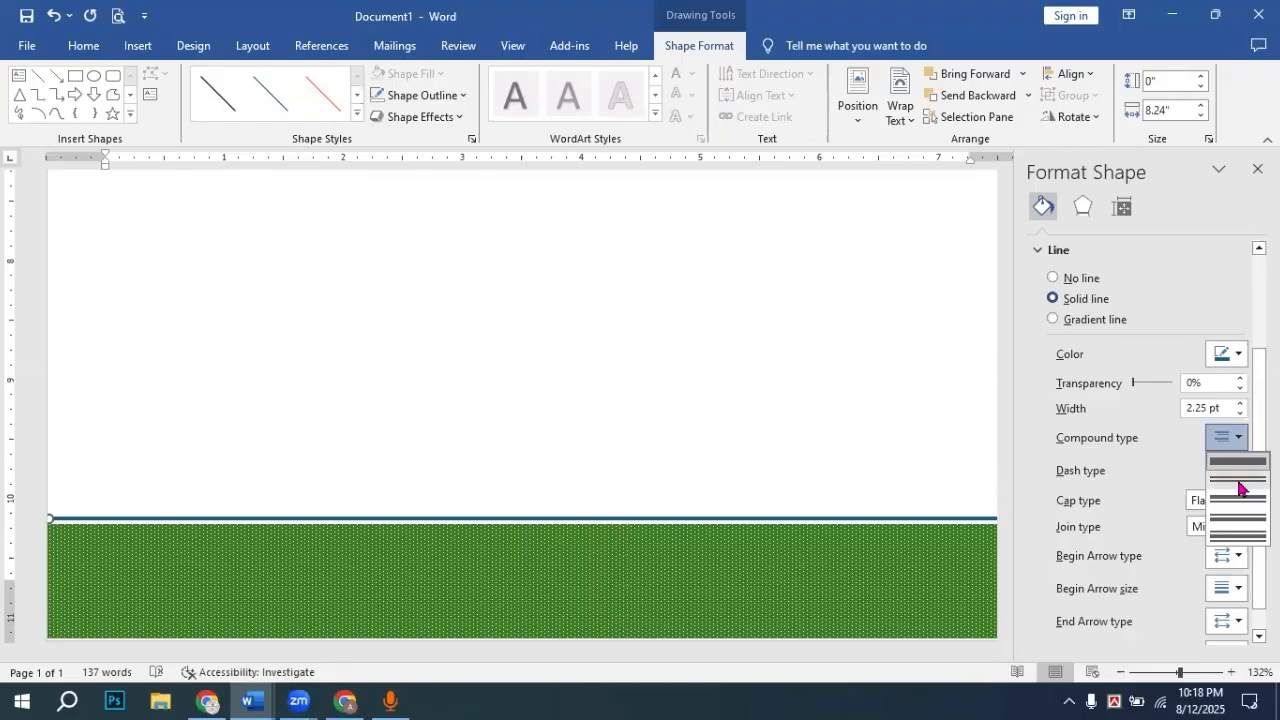
click(1238, 486)
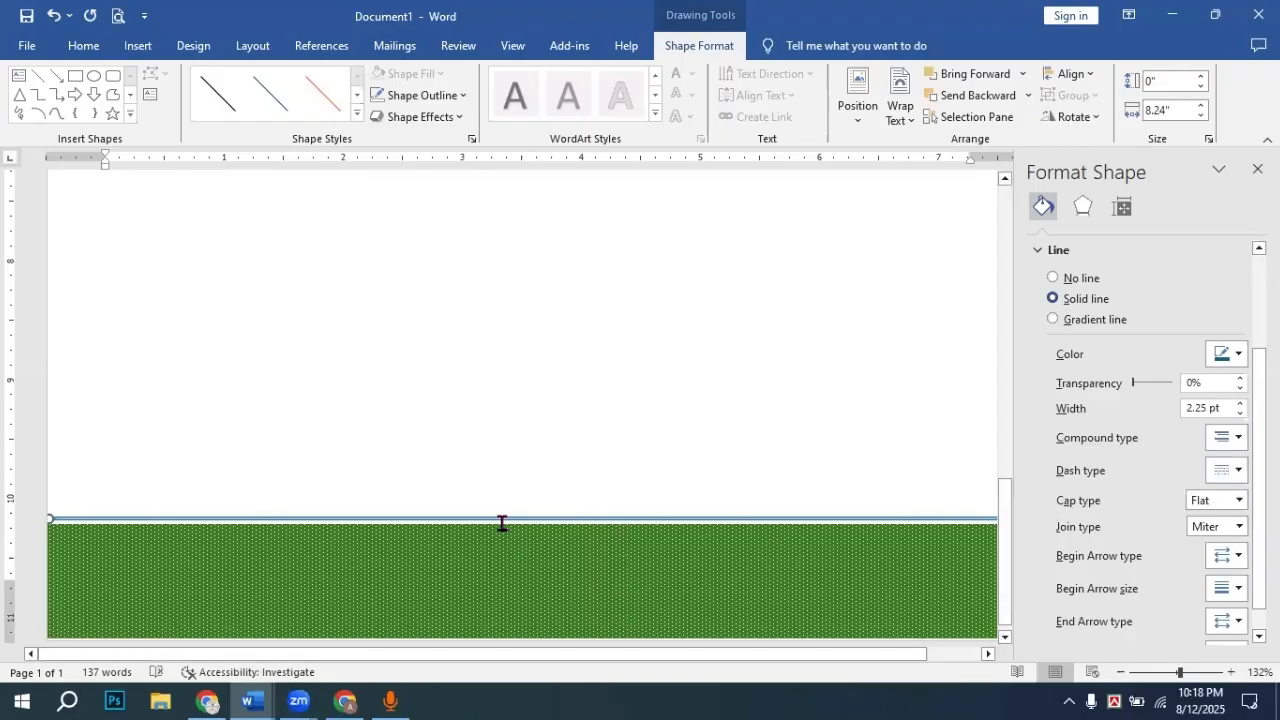
click(1240, 403)
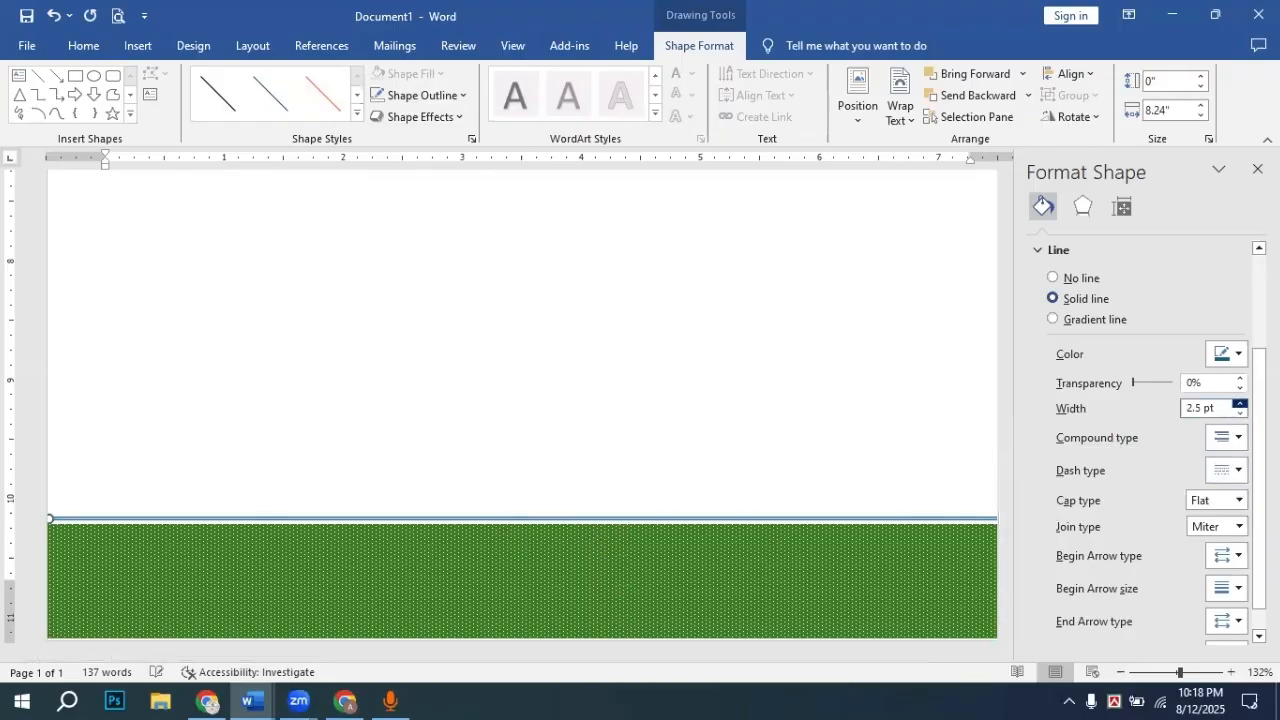
click(1240, 403)
click(1240, 403)
click(1240, 403)
click(1240, 403)
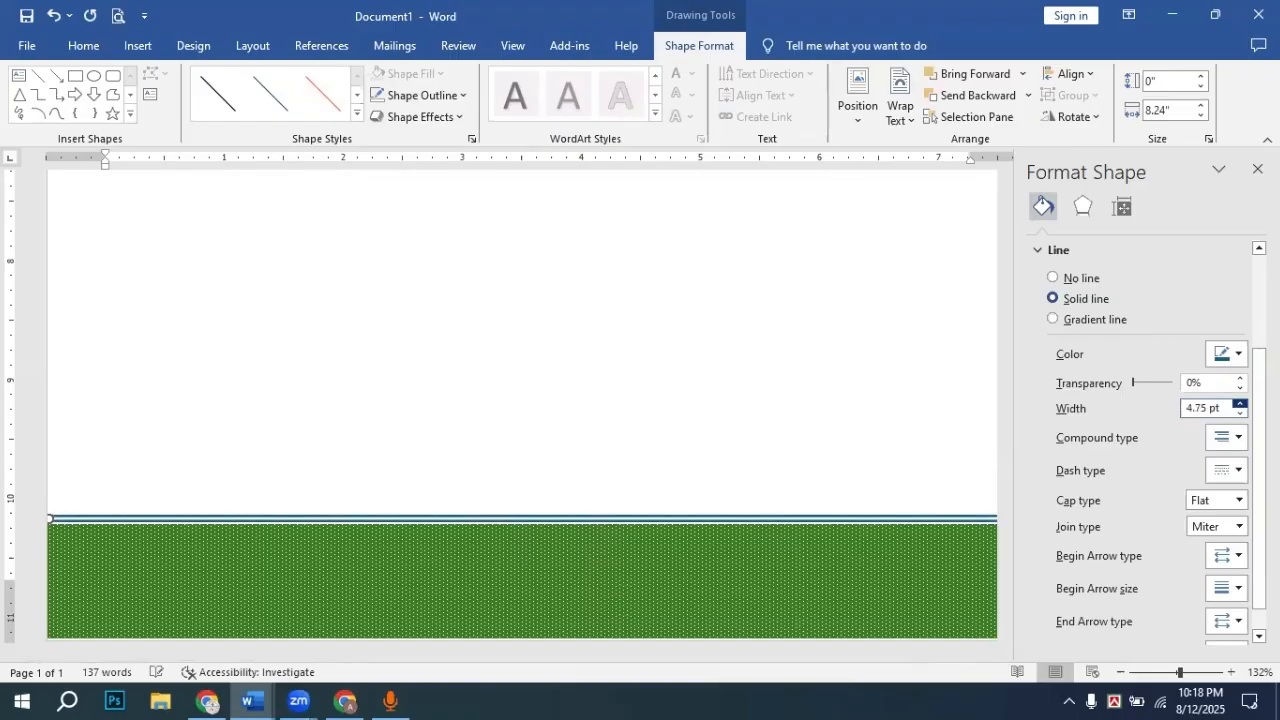
click(1240, 403)
click(1240, 413)
click(1240, 413)
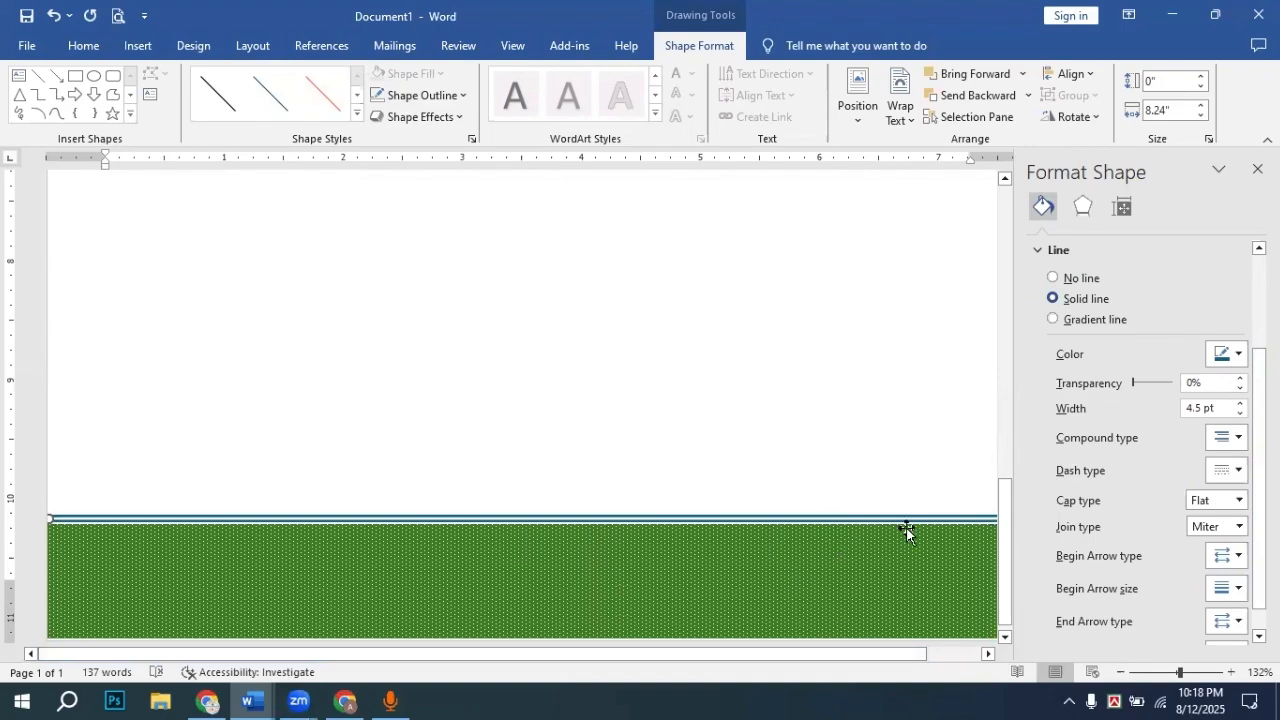
Step: Colour the double line dark green and close the formatting pane
click(1227, 354)
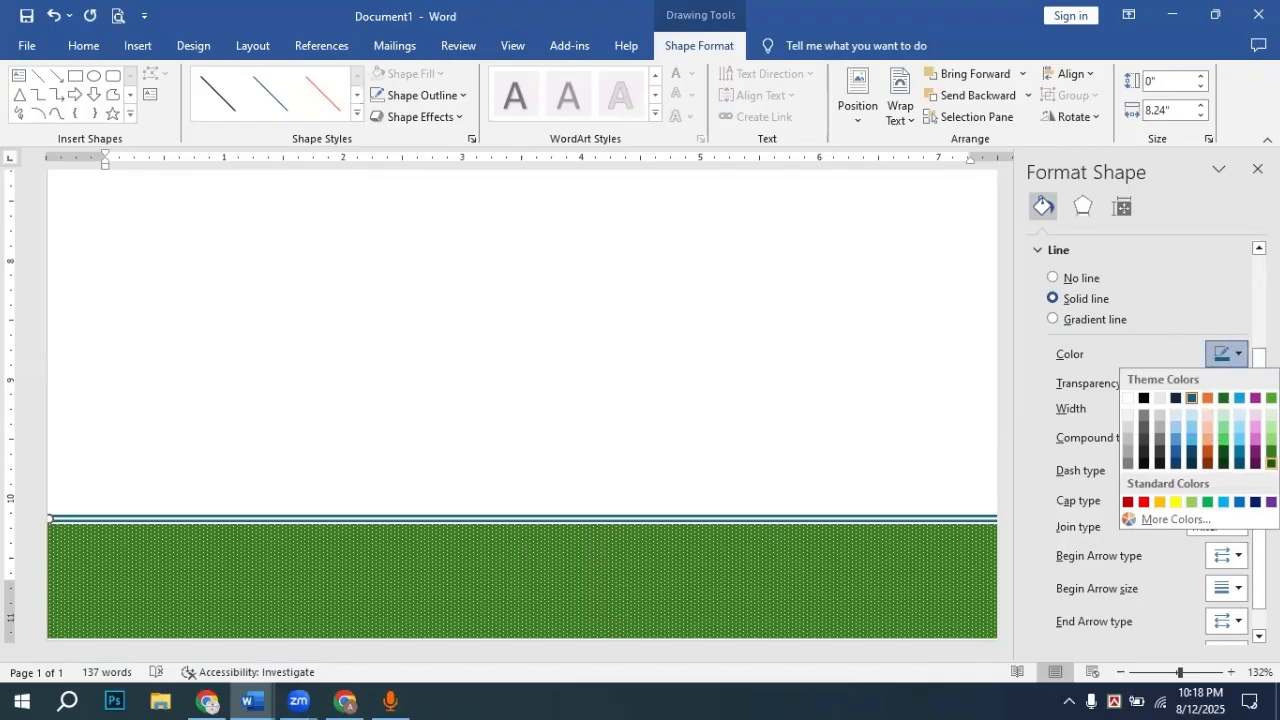
click(1271, 462)
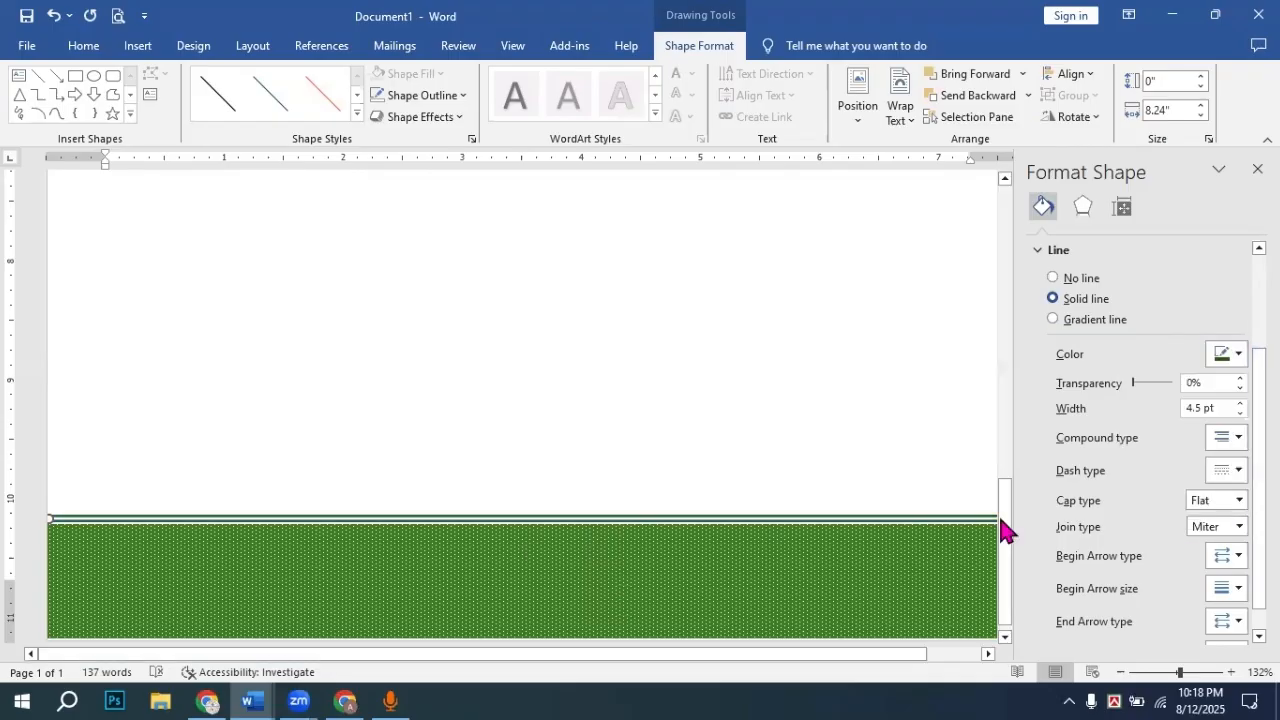
click(1240, 356)
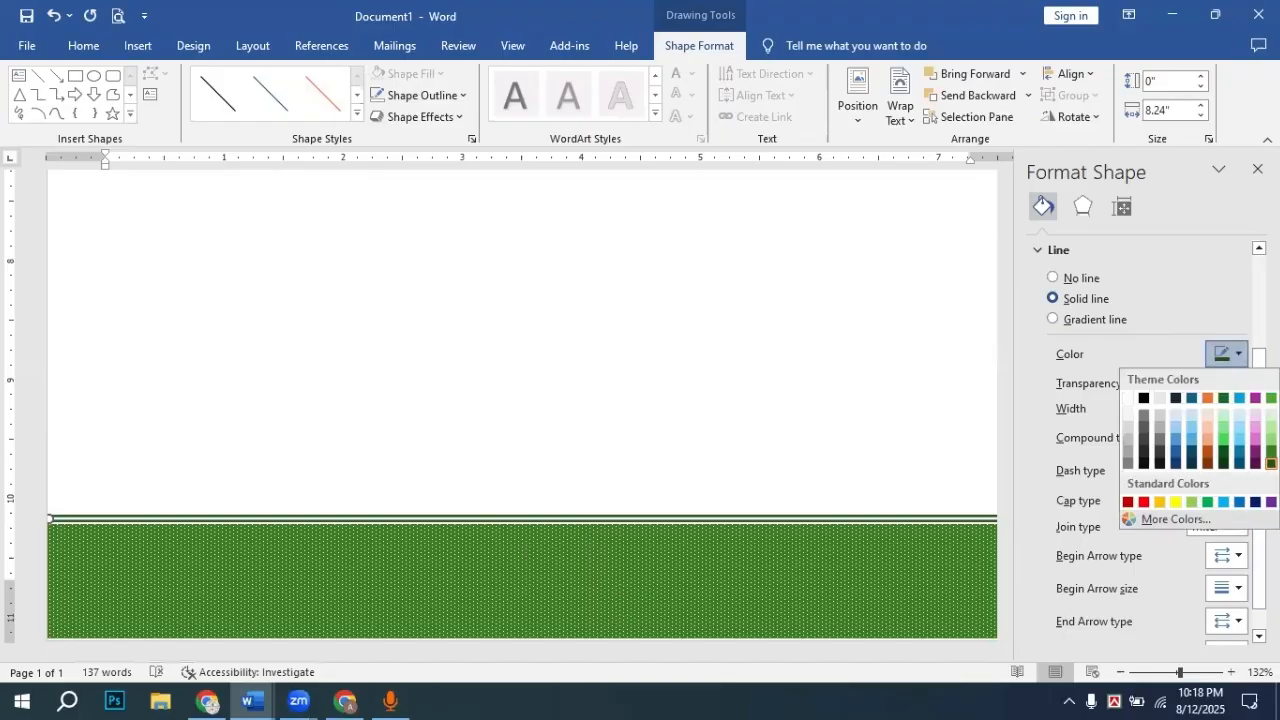
click(1271, 455)
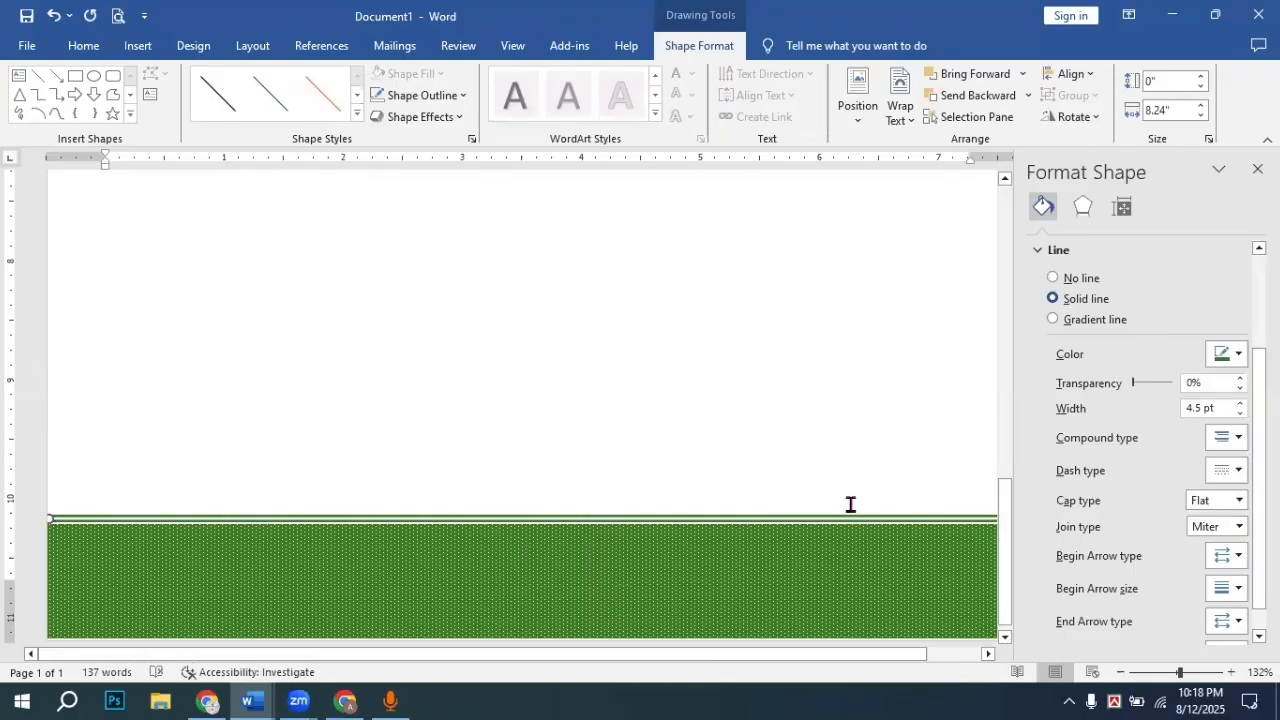
key(Delete)
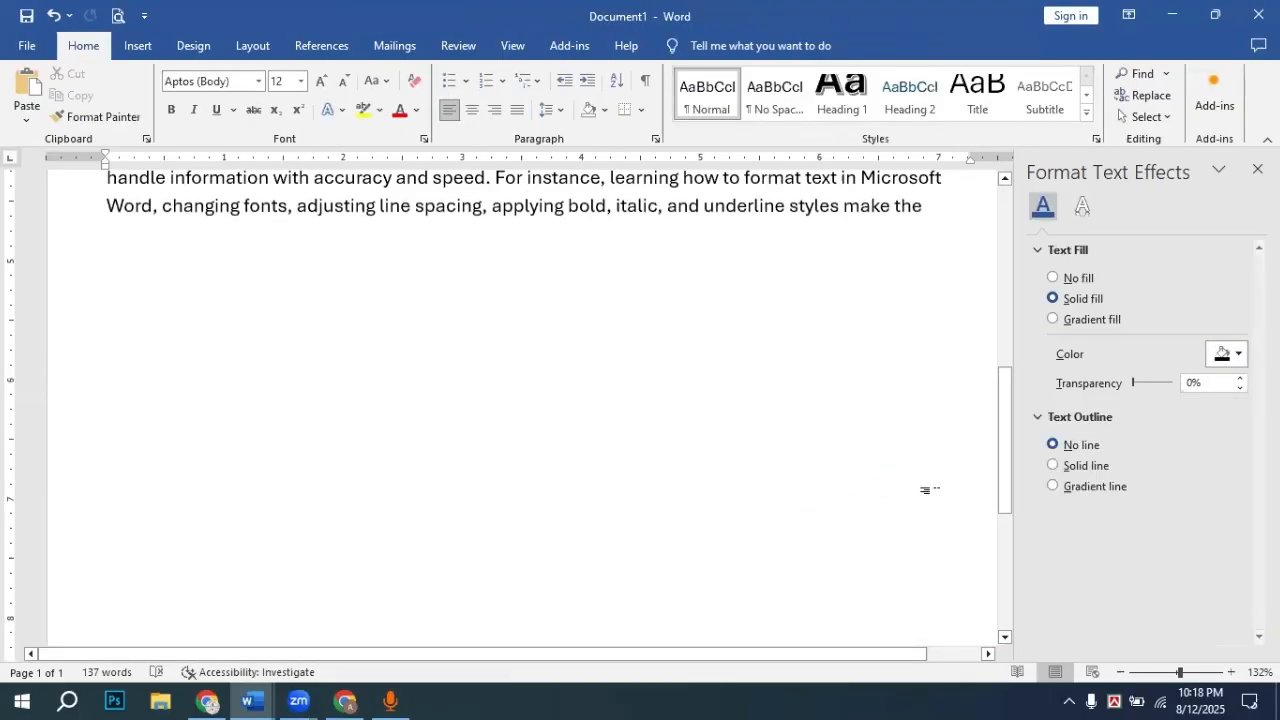
click(1258, 168)
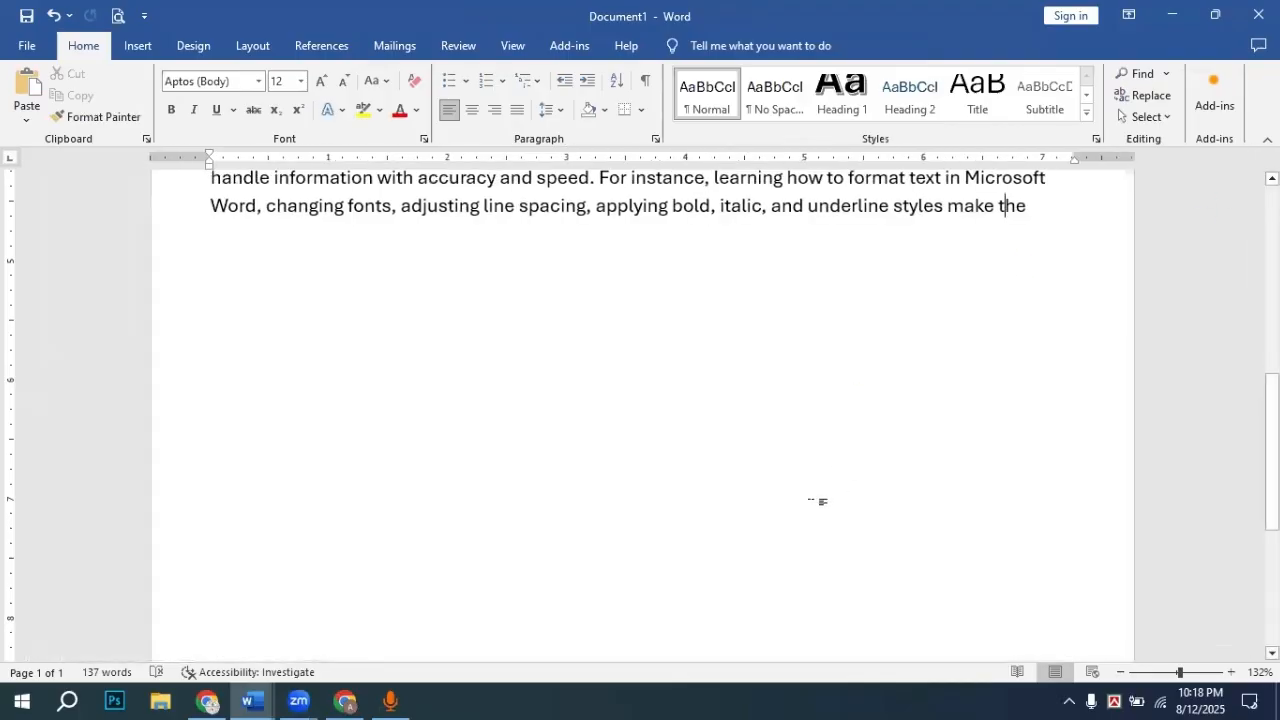
scroll(849, 528, down, 4)
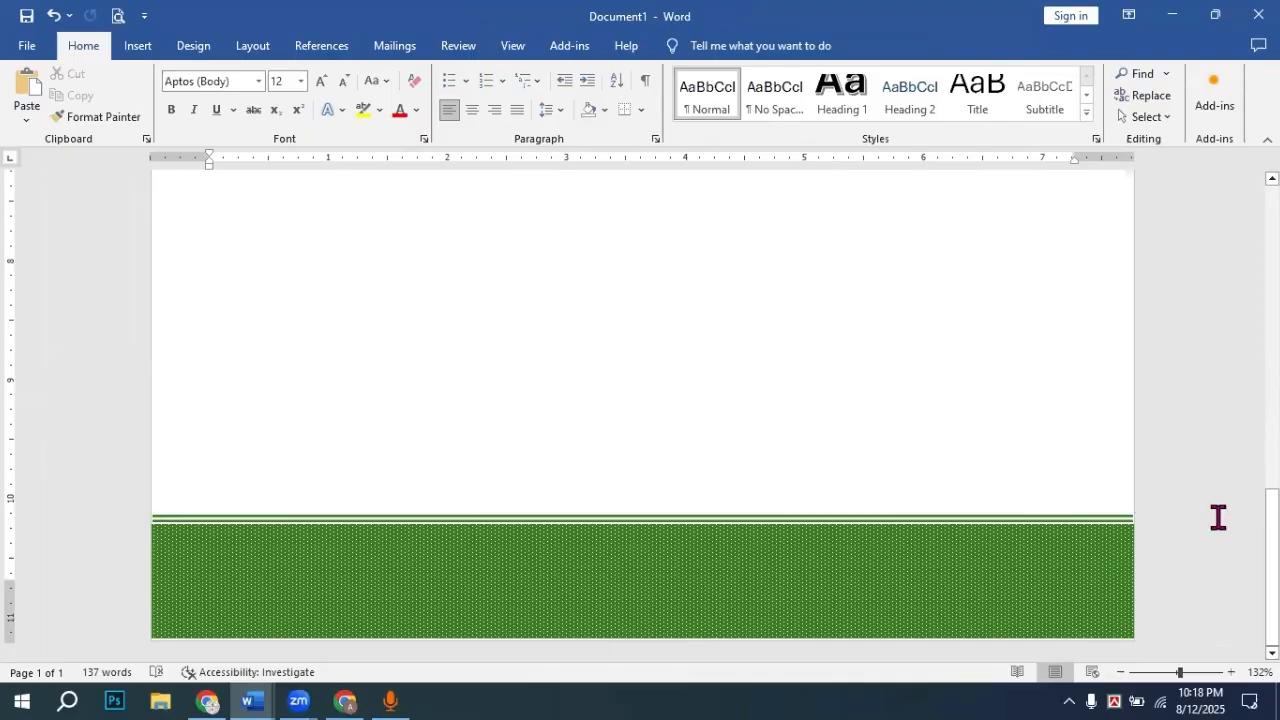
Step: Recolour the footer double line to Red from the Shape Outline standard colours
click(1064, 521)
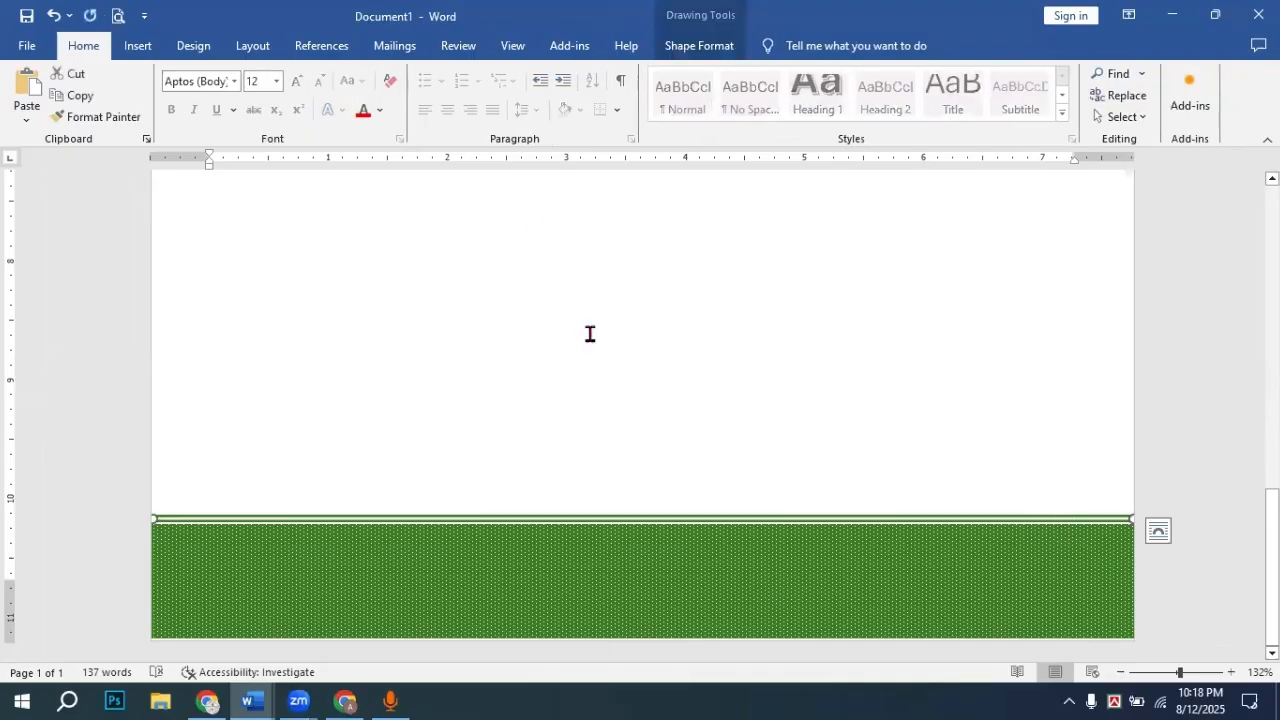
click(676, 48)
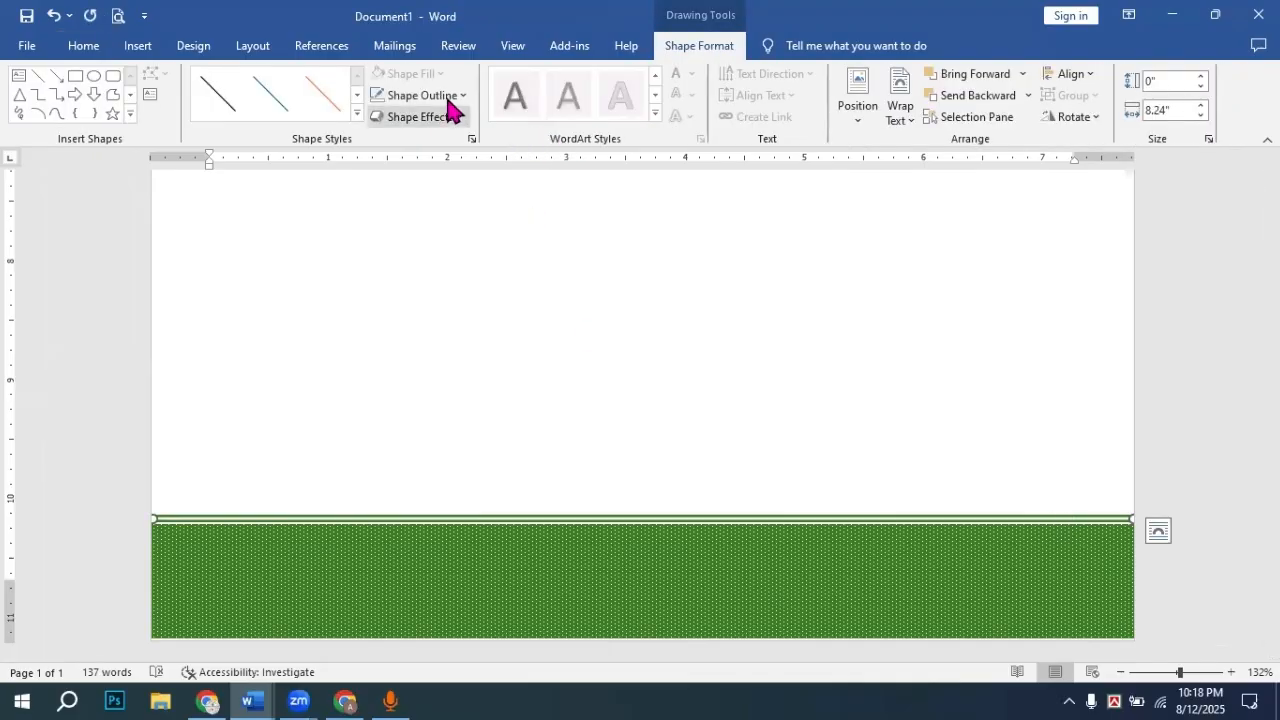
click(463, 97)
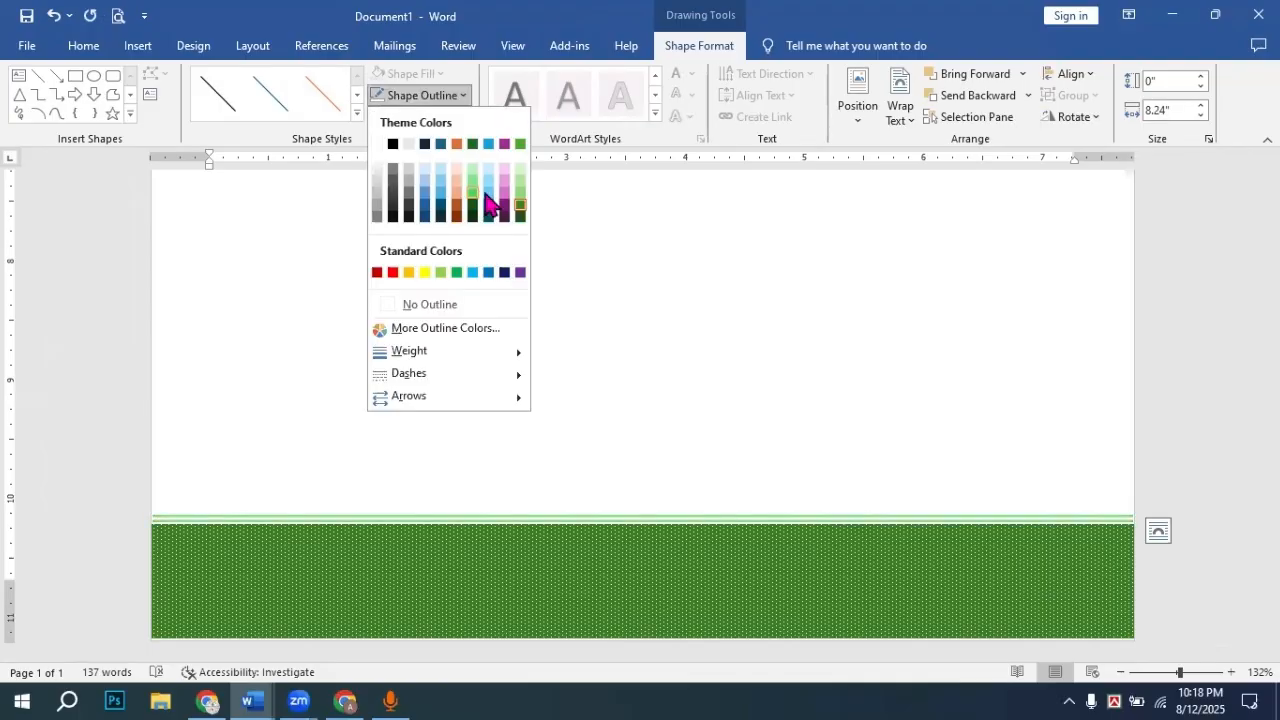
click(393, 272)
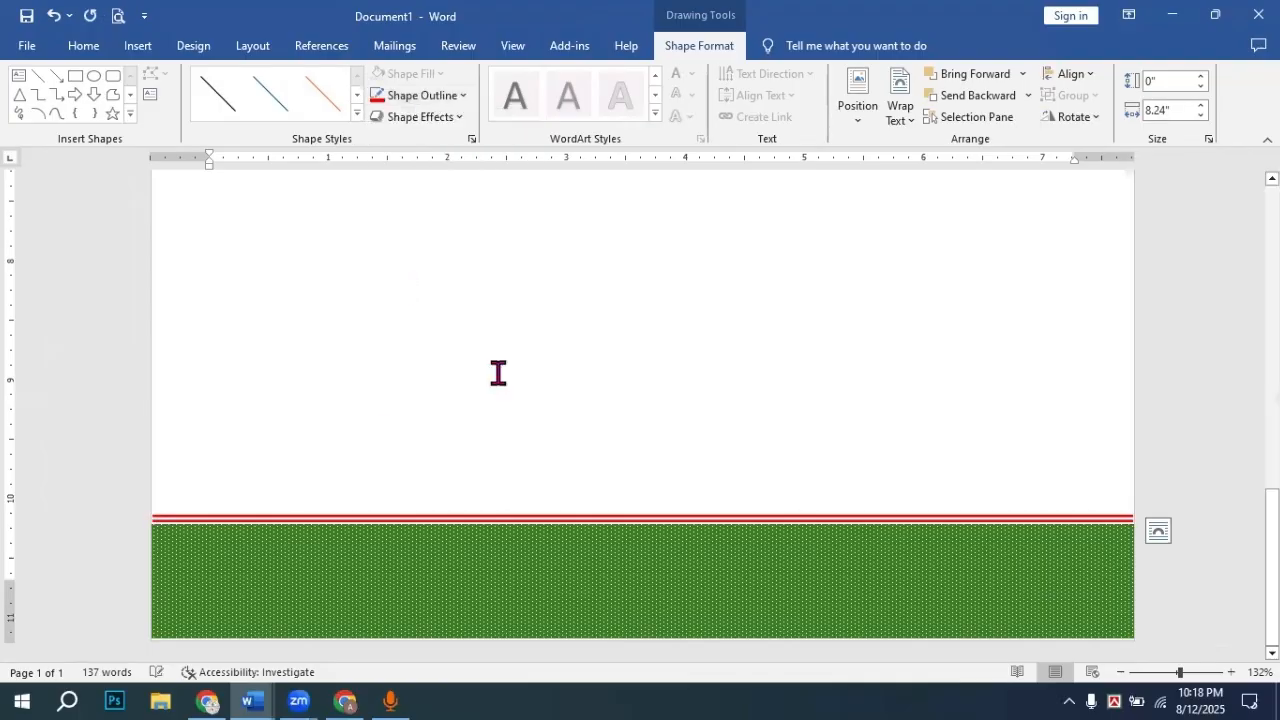
click(1173, 454)
scroll(708, 472, up, 6)
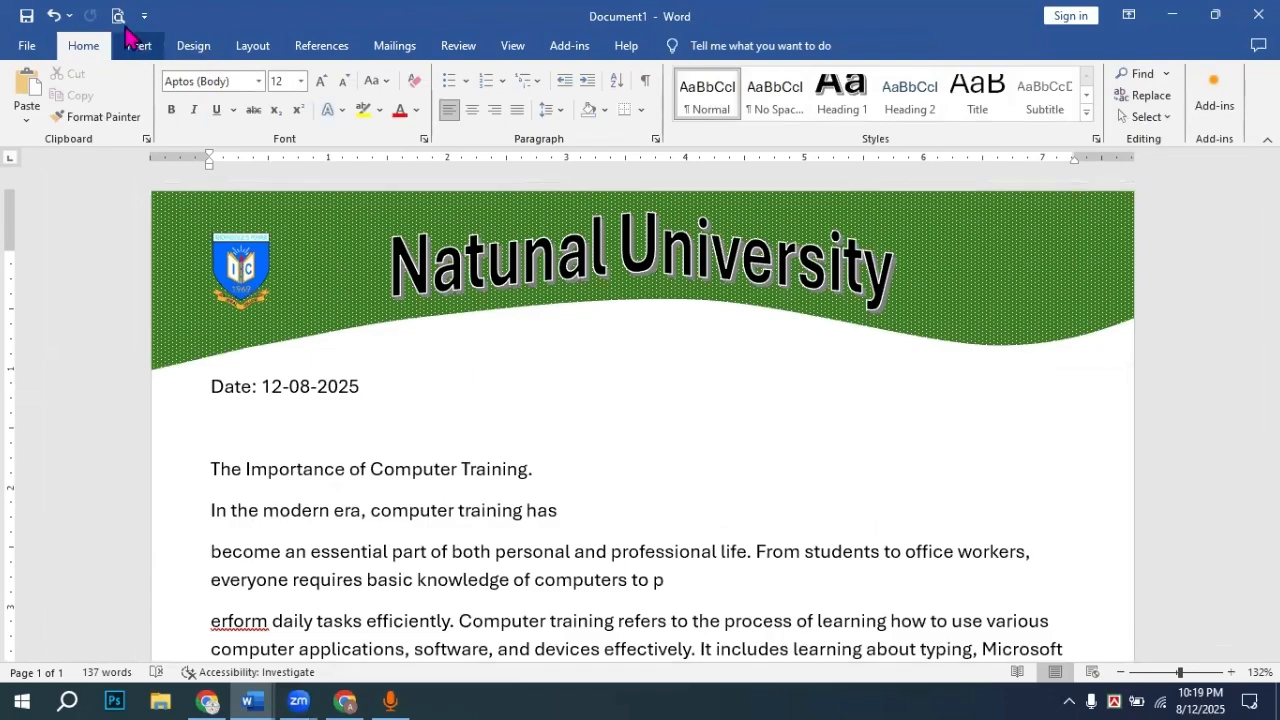
Step: Review the one-page A4 letterhead in Print preview at 100%, then return to editing
key(ctrl+p)
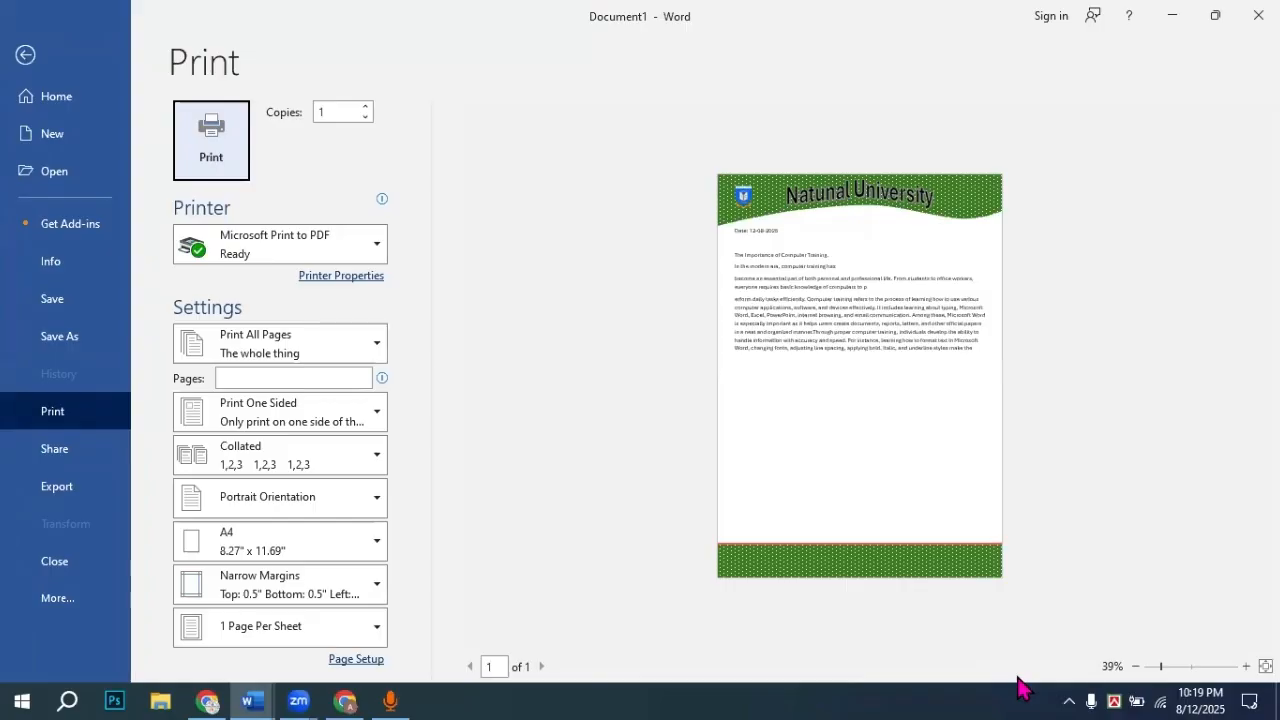
drag(1162, 667, 1190, 677)
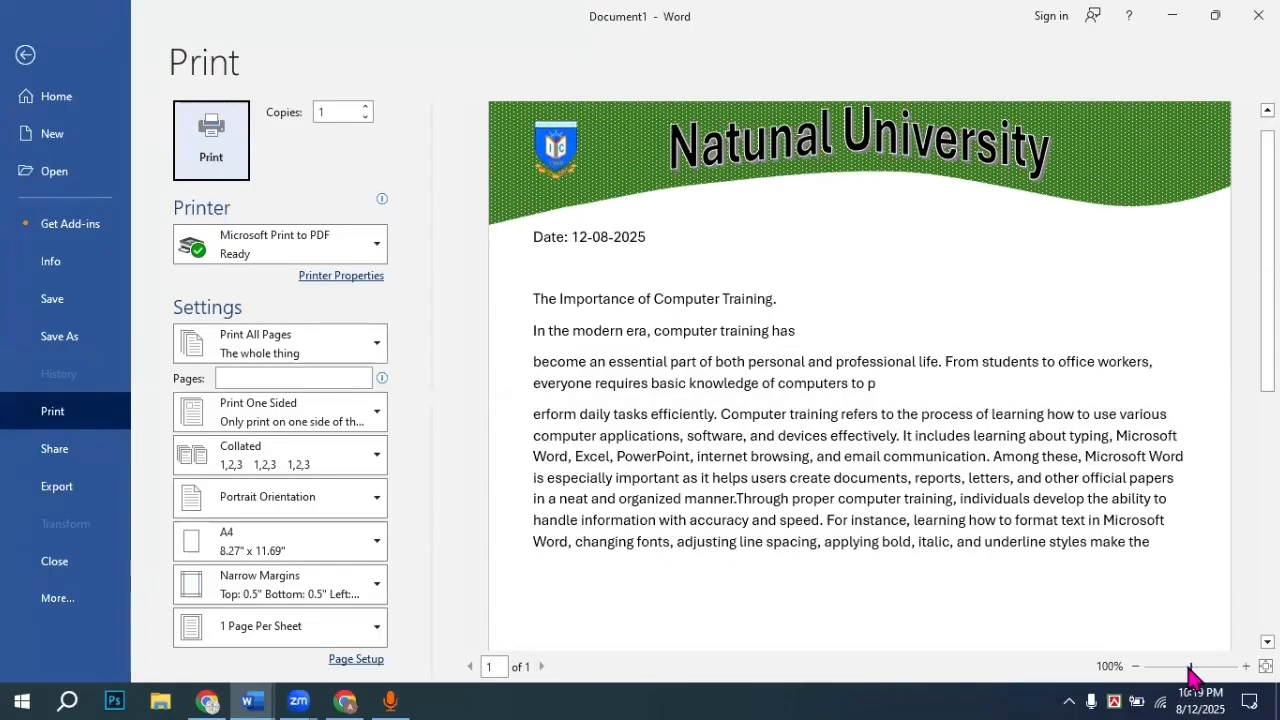
scroll(1074, 204, up, 1)
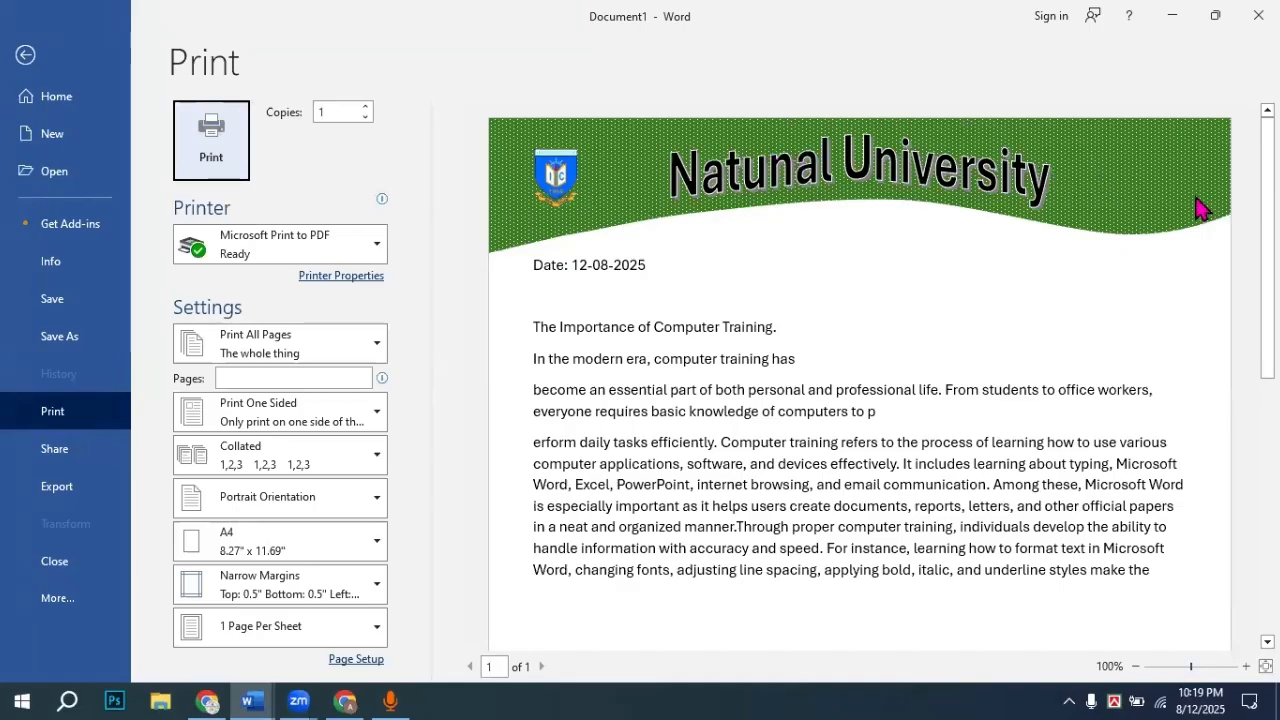
scroll(849, 283, down, 4)
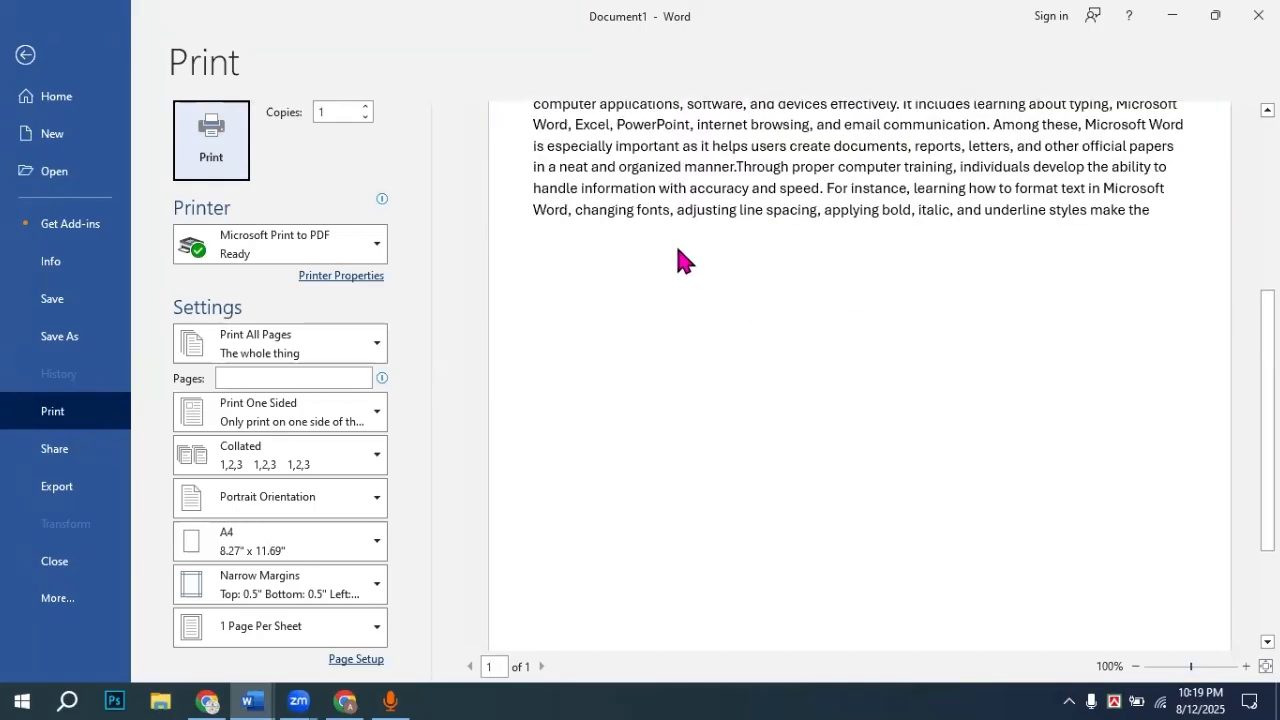
scroll(678, 258, up, 3)
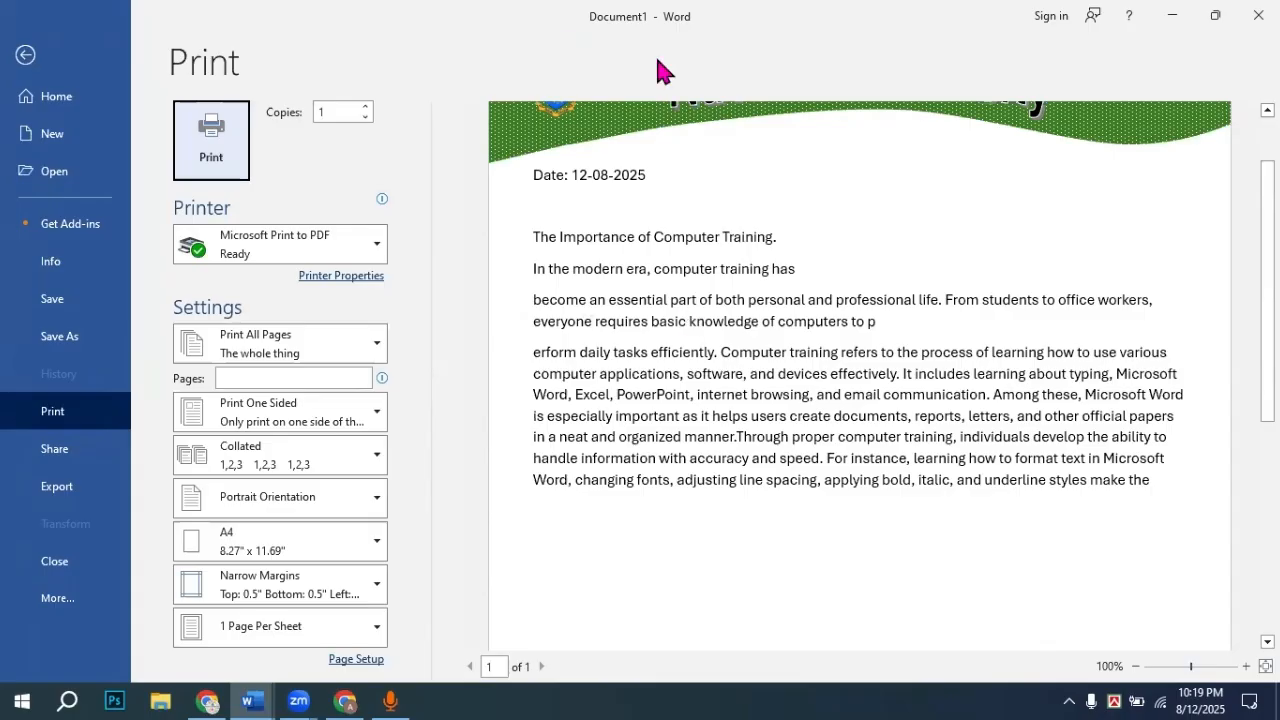
scroll(760, 120, up, 1)
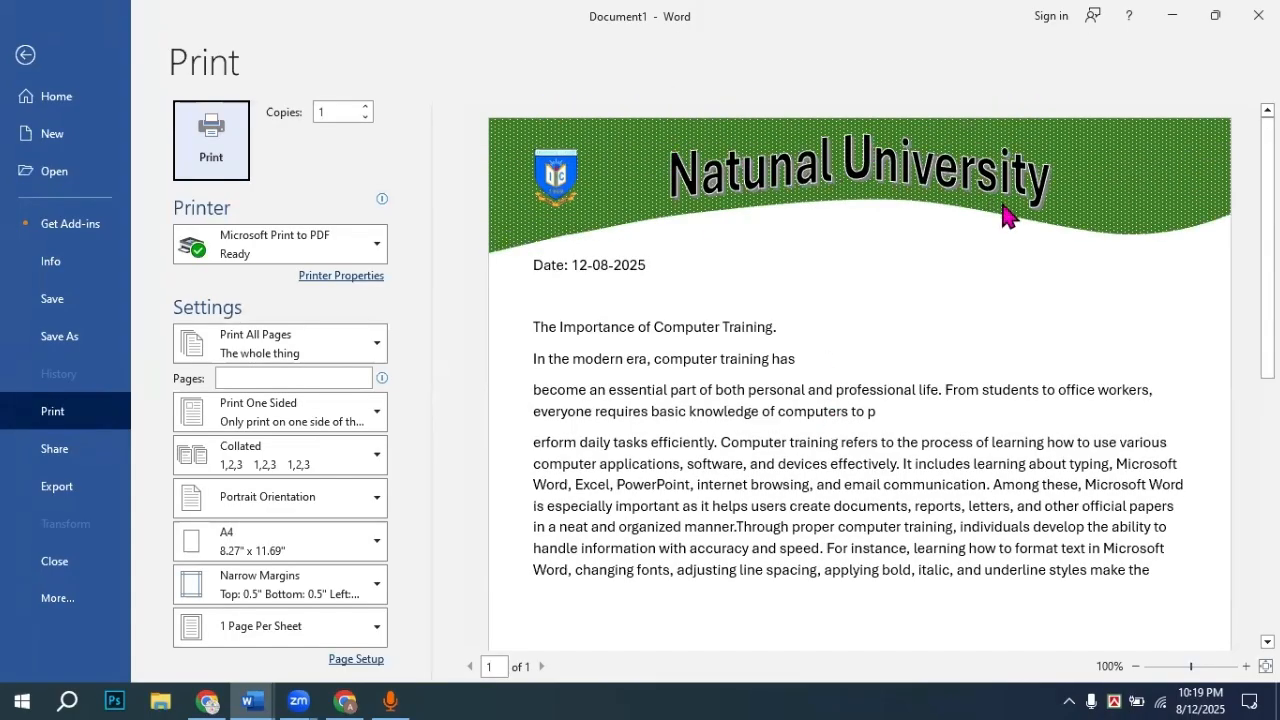
scroll(866, 357, down, 5)
scroll(843, 497, down, 1)
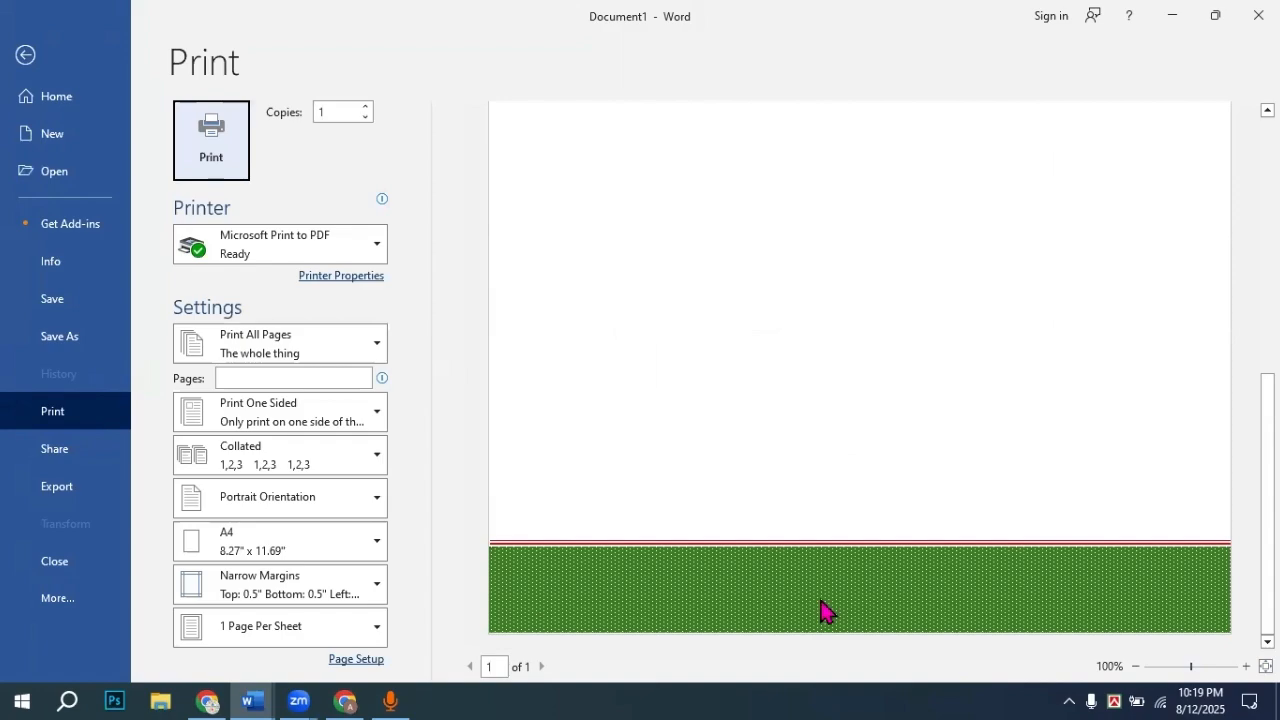
click(25, 52)
scroll(611, 406, down, 15)
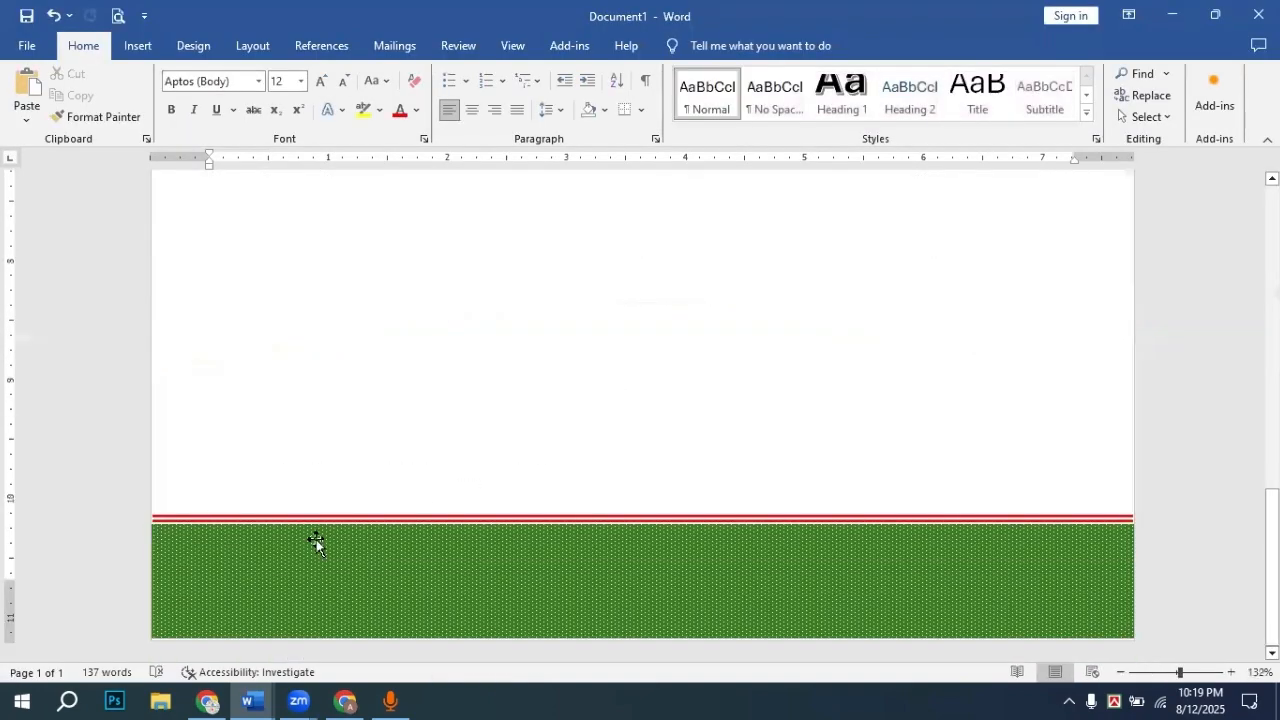
Step: Draw a Text Box shape about 0.4" by 6.88" across the green footer band
click(347, 432)
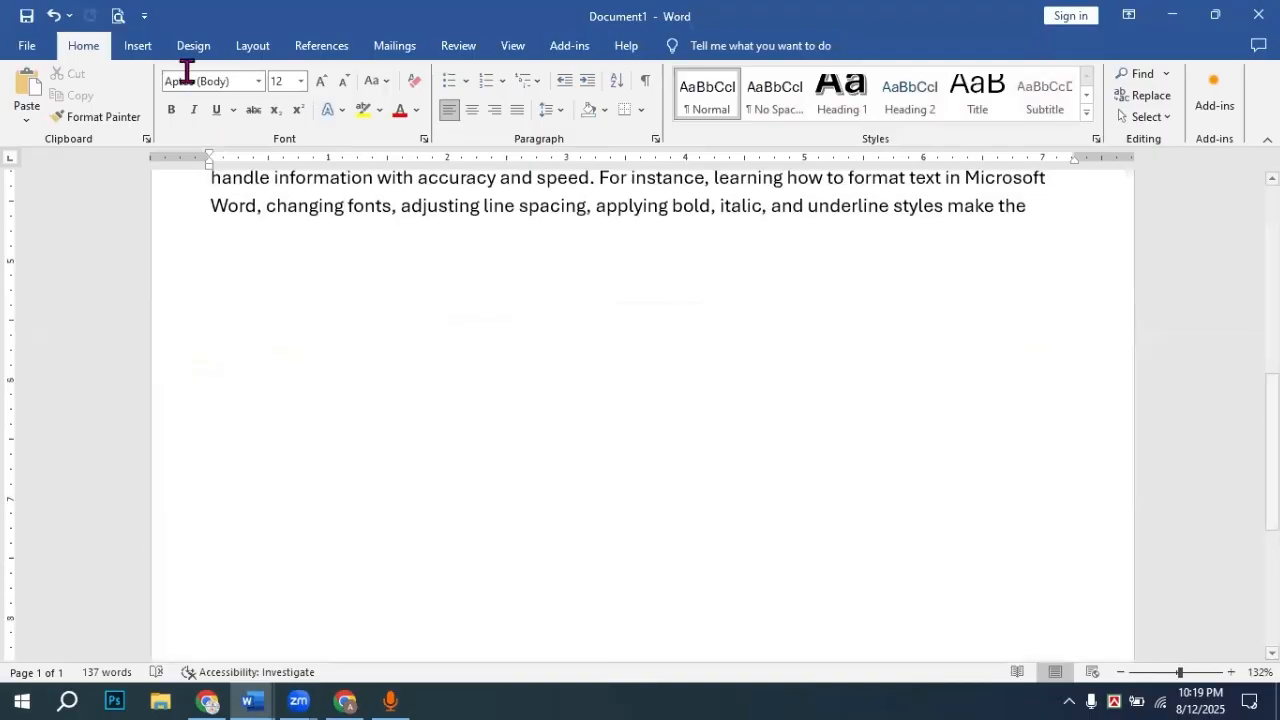
click(139, 54)
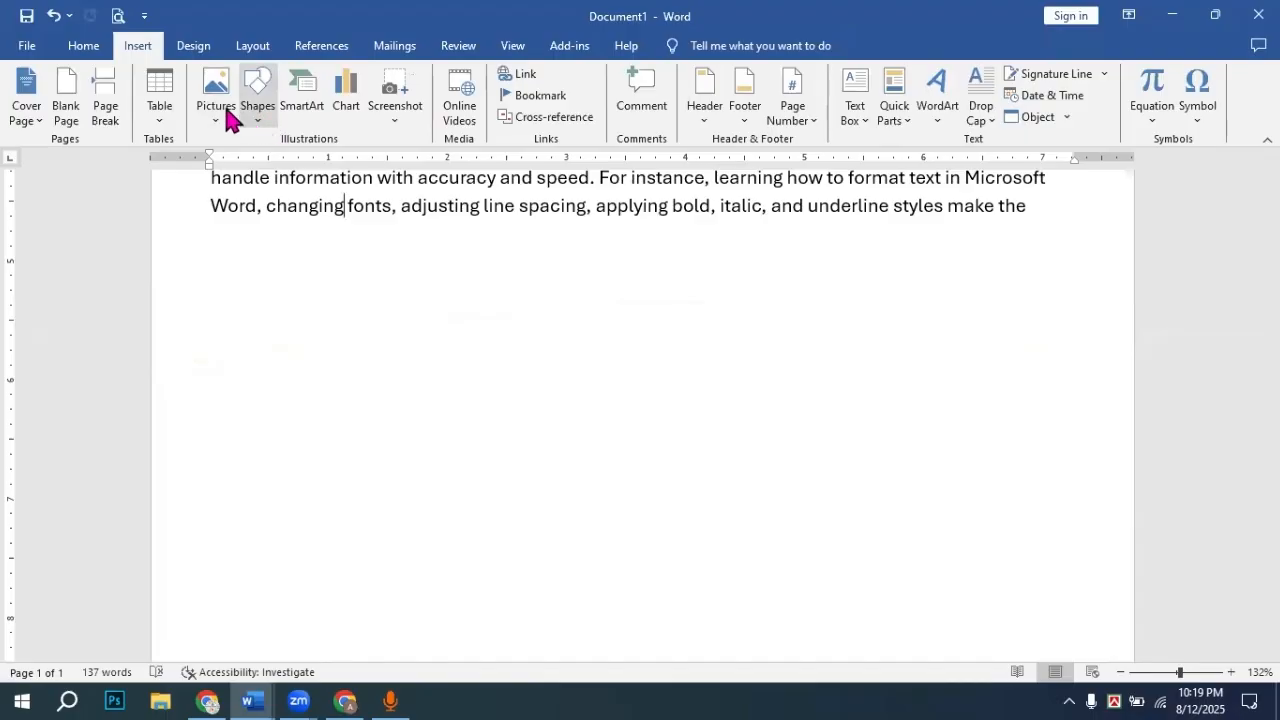
click(262, 112)
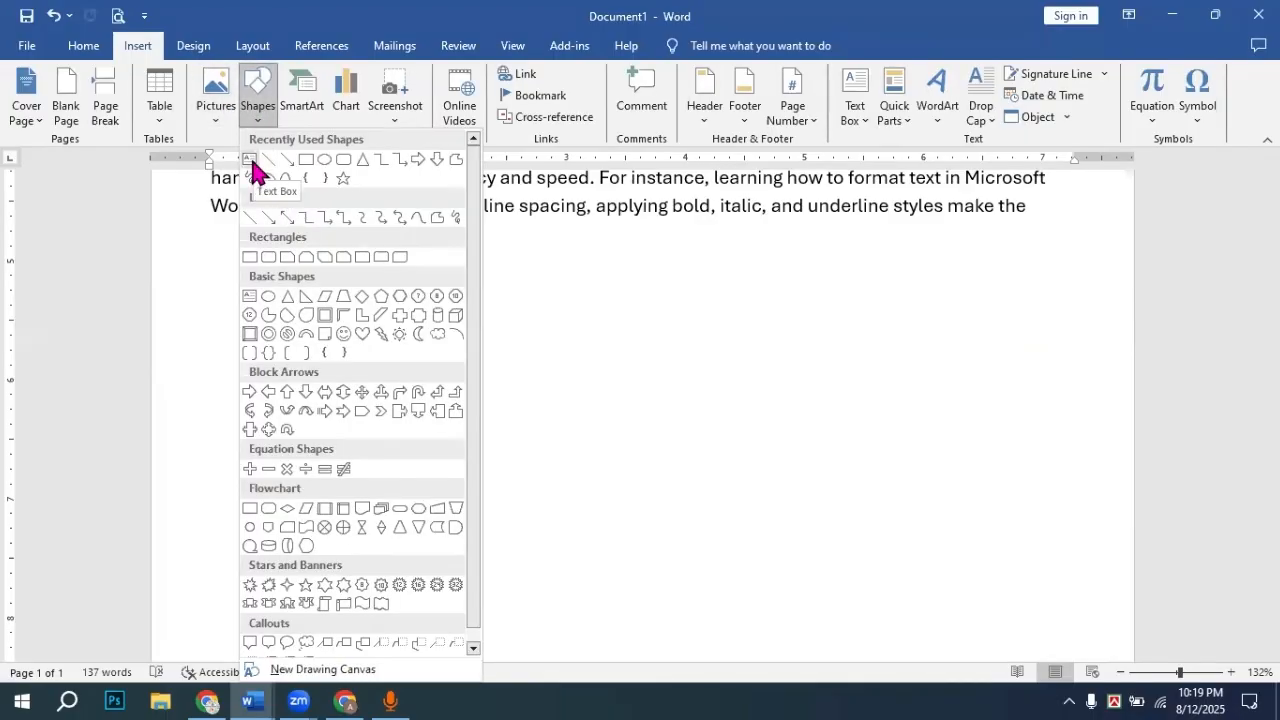
click(251, 163)
scroll(442, 385, down, 5)
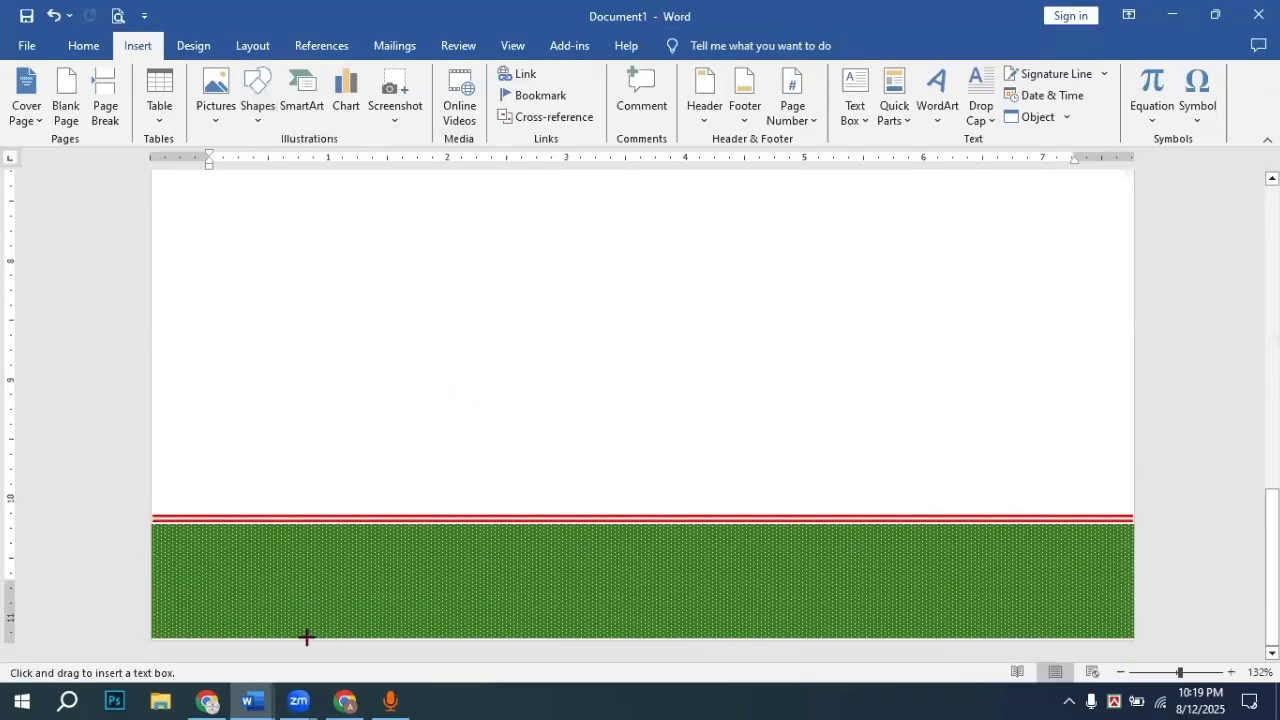
drag(249, 556, 1068, 604)
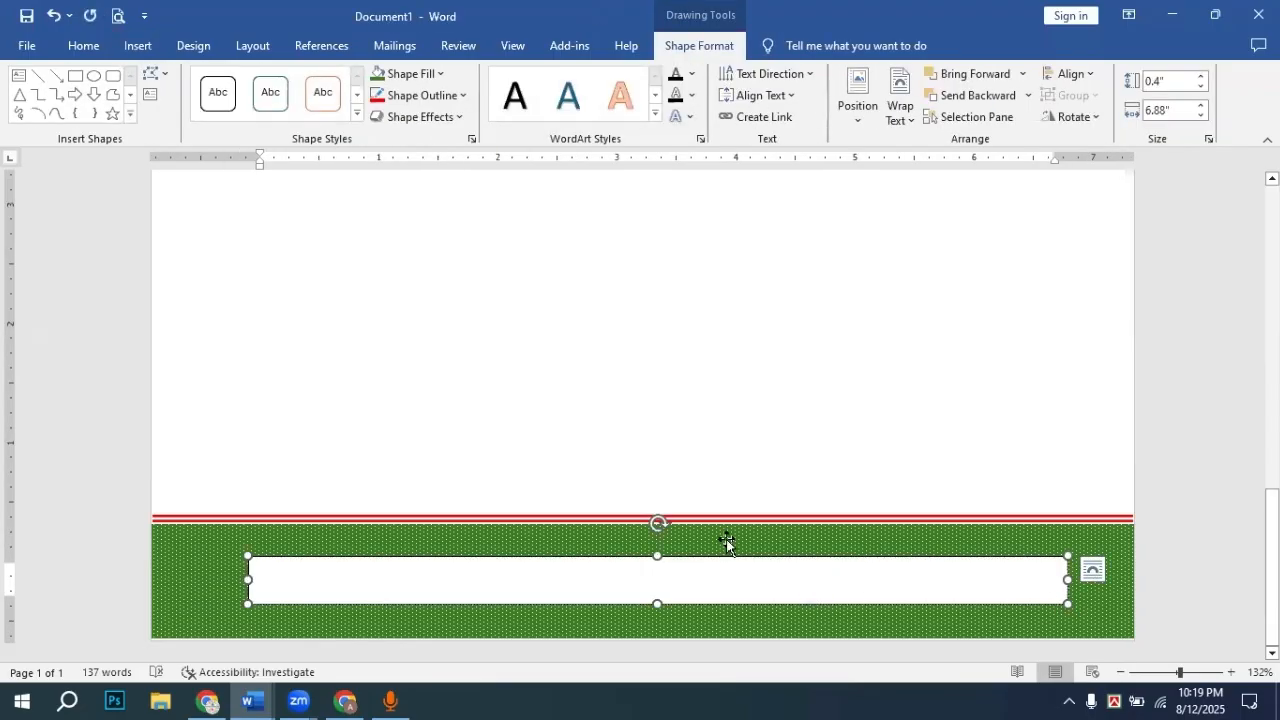
Step: Type the 'Address:' line with the city and country into the footer text box
text(A)
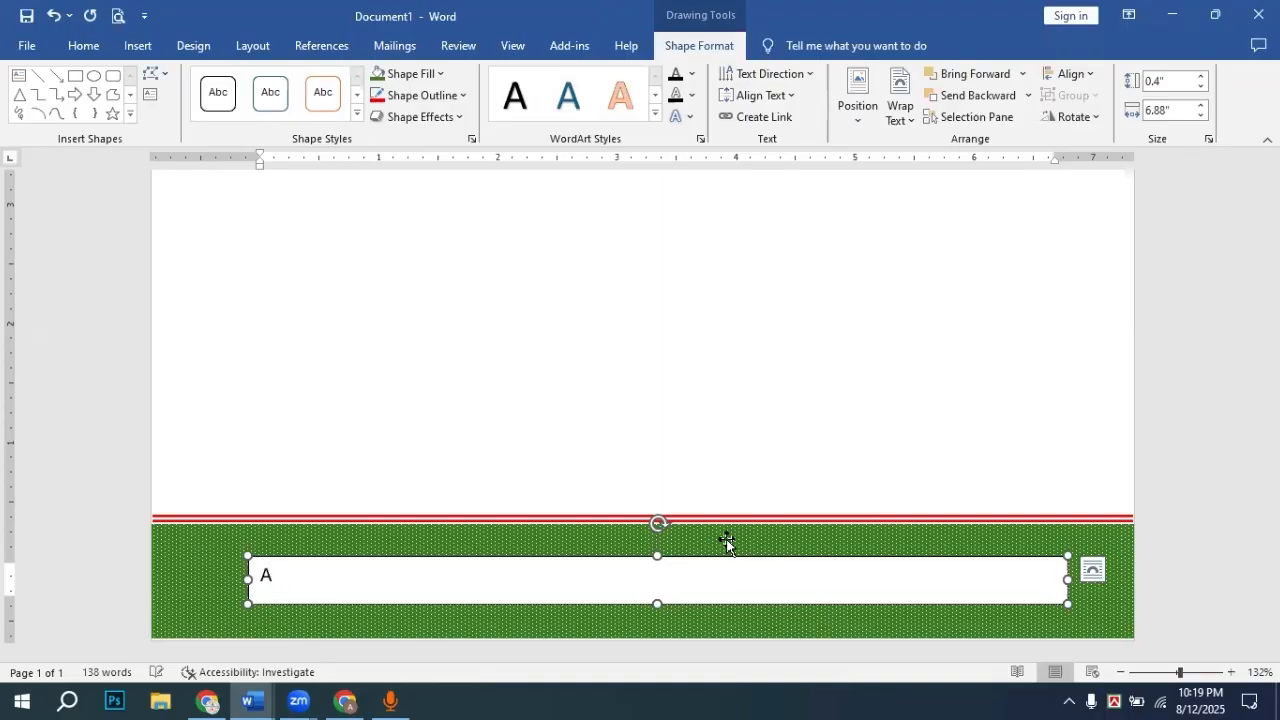
text(ddress:)
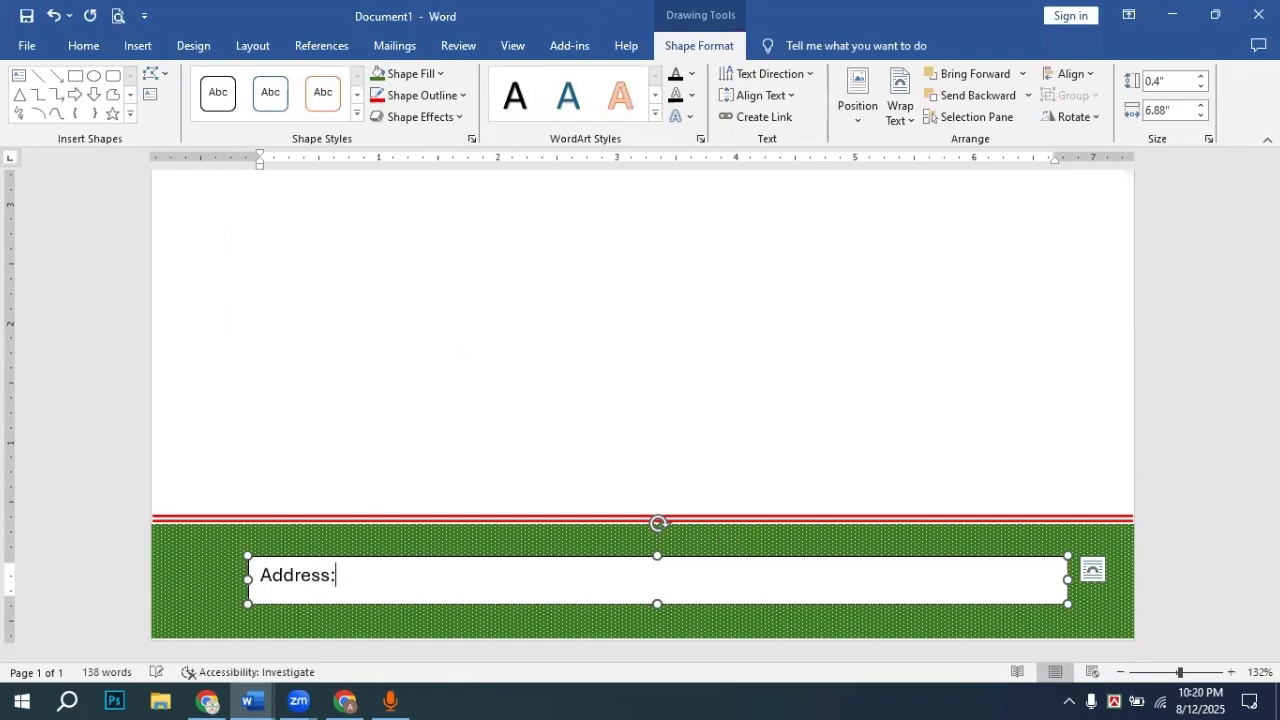
text( Dhaka, B)
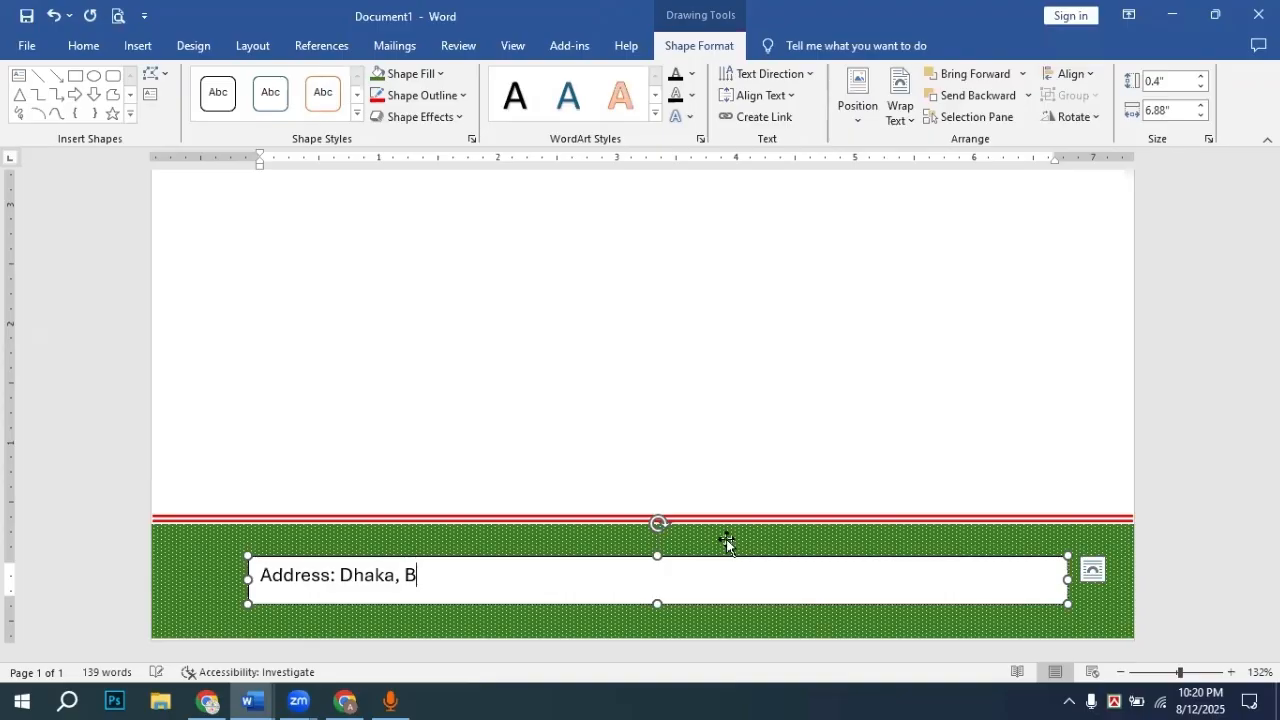
text(anglde)
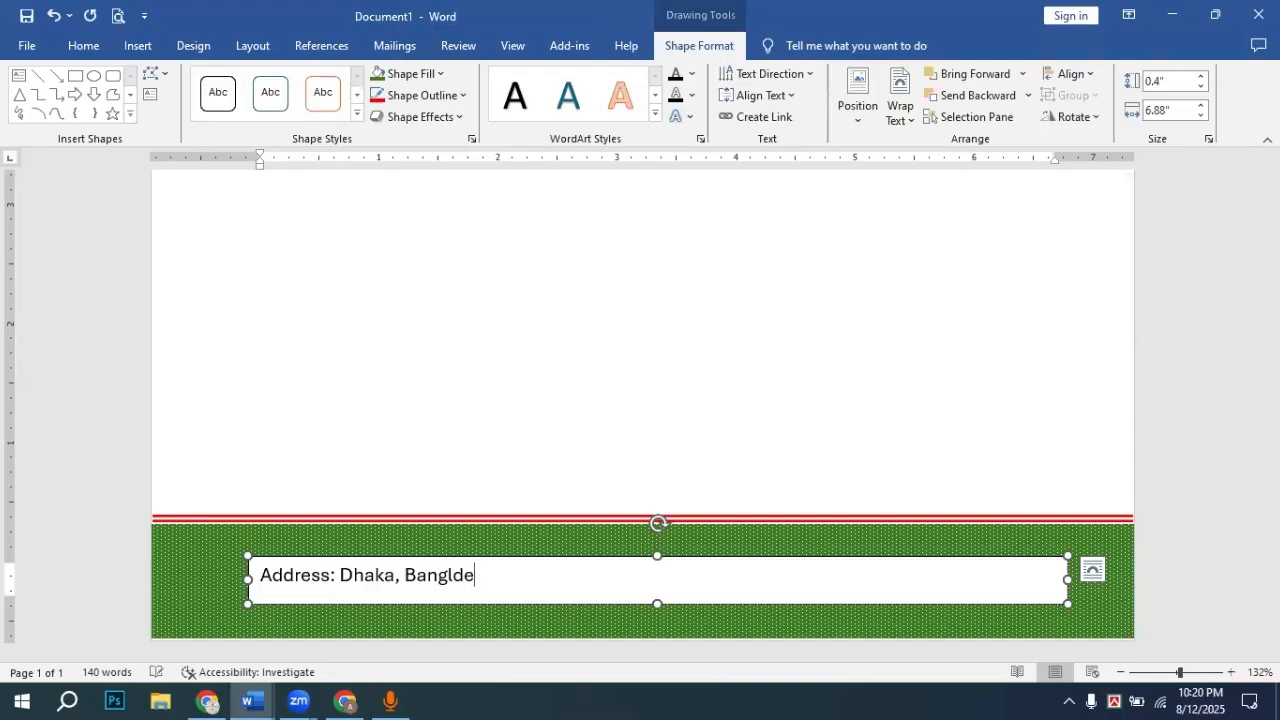
text(sh)
Step: Reconnect the WO Mic Client microphone and minimize its window
click(381, 693)
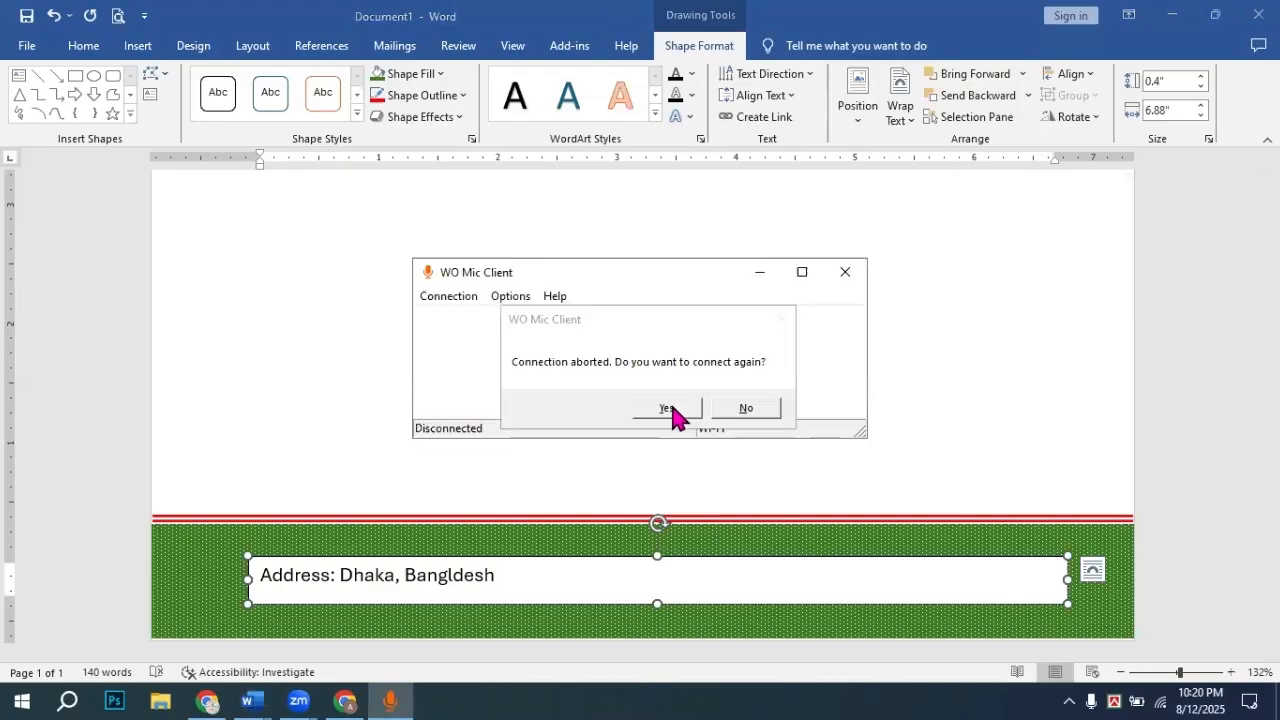
click(667, 408)
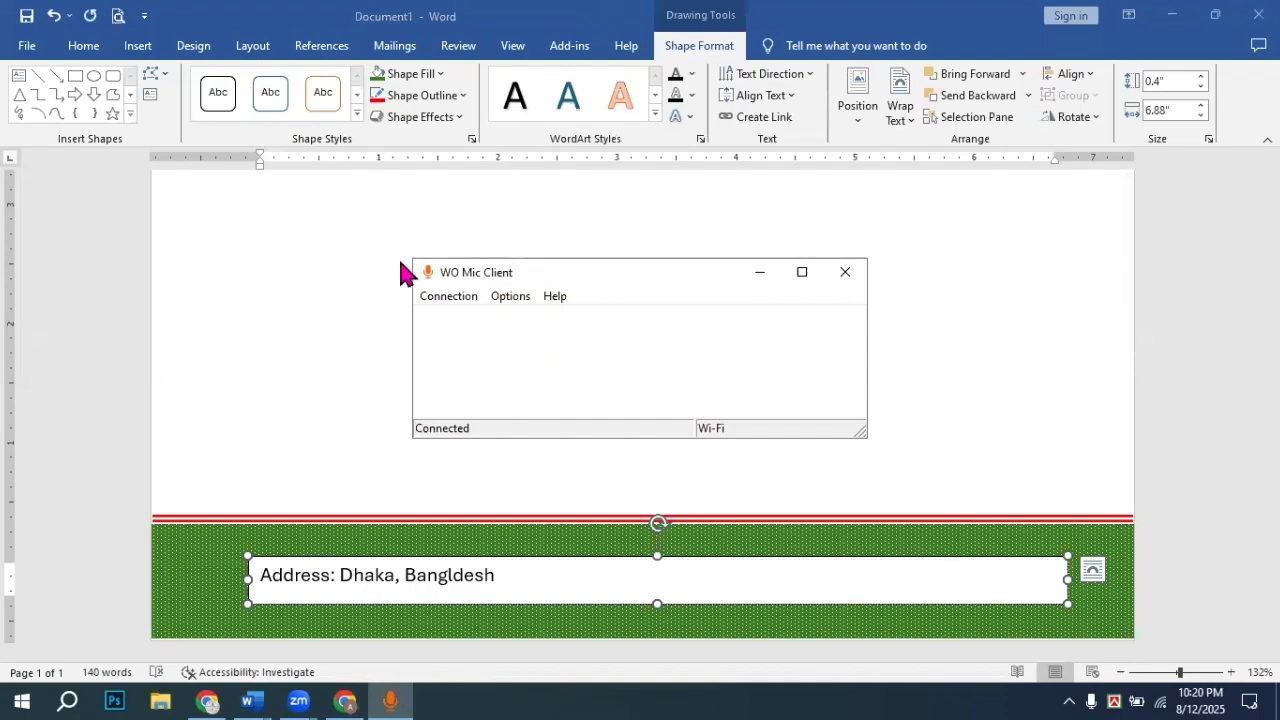
click(760, 272)
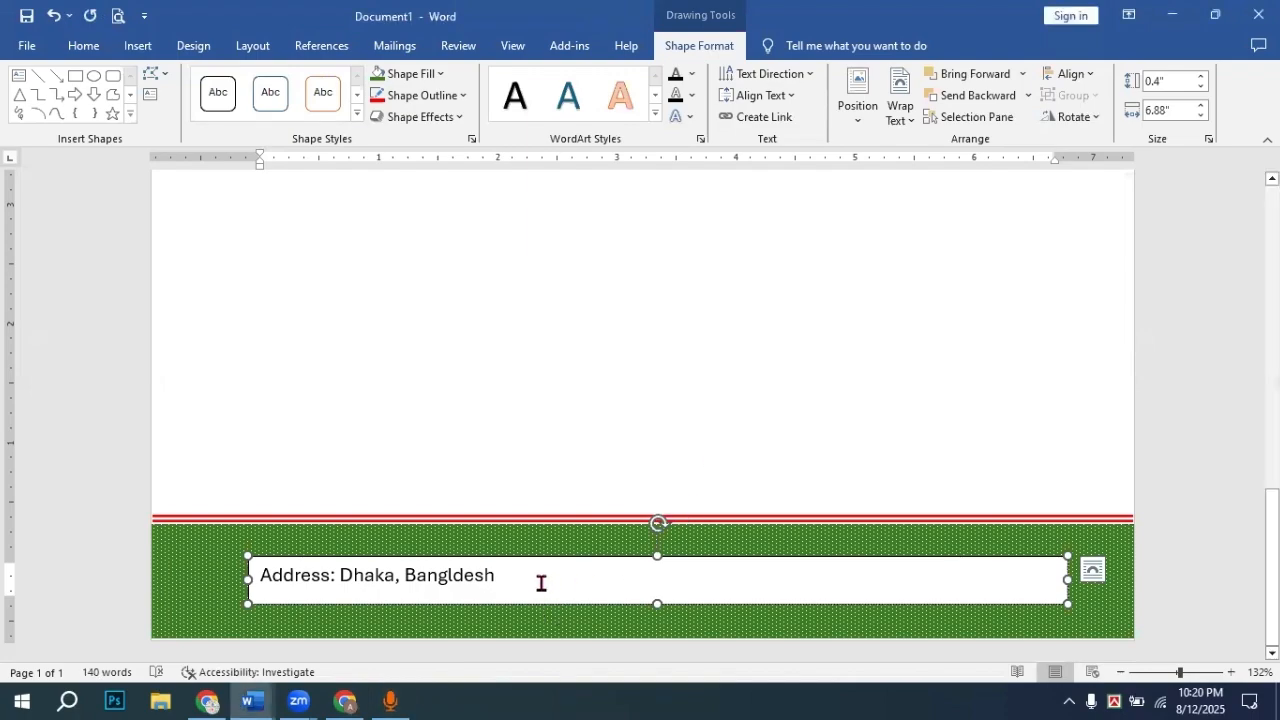
Step: Append a 'Mobile:' label with the phone number, then start the 'Email:' entry
text(,)
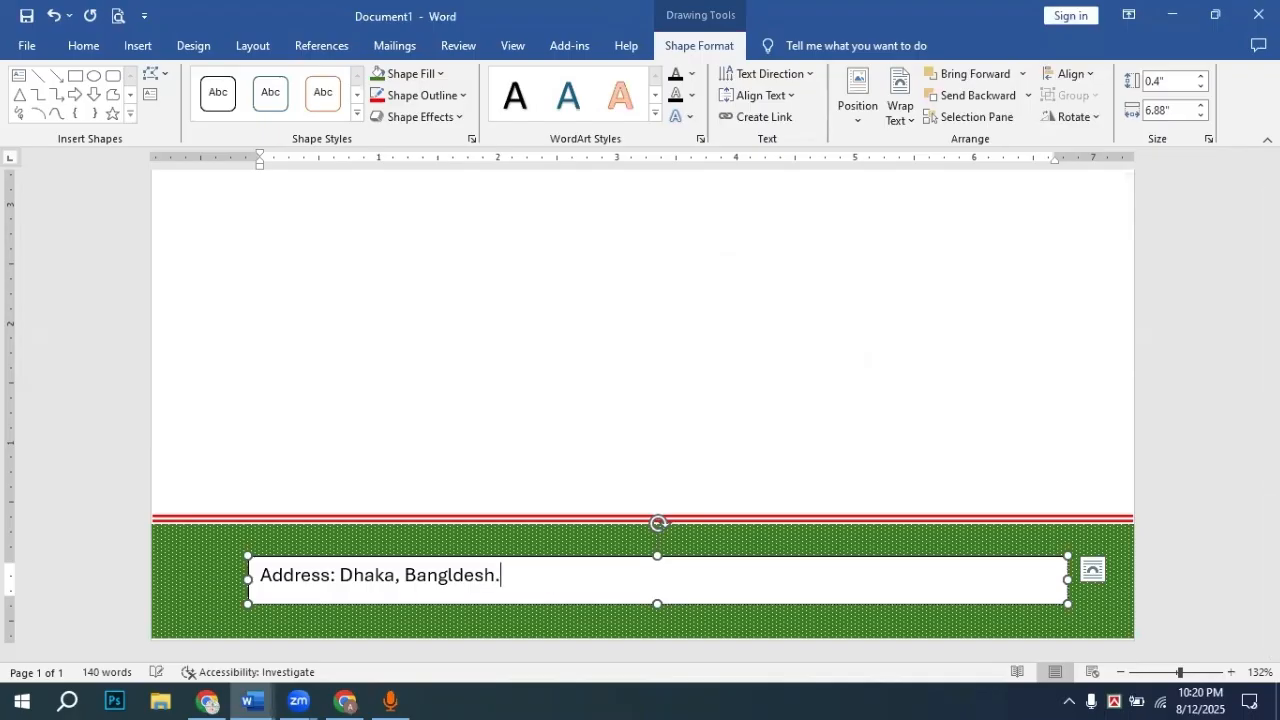
text( Bangldesh. M)
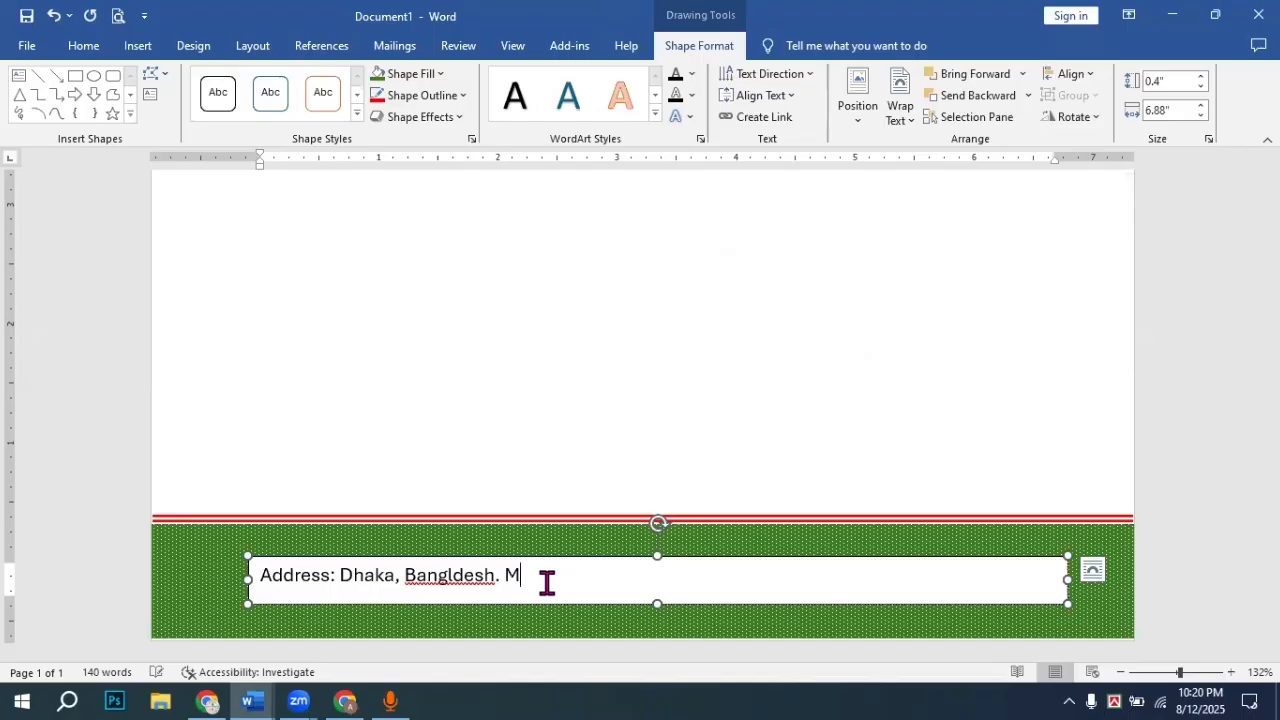
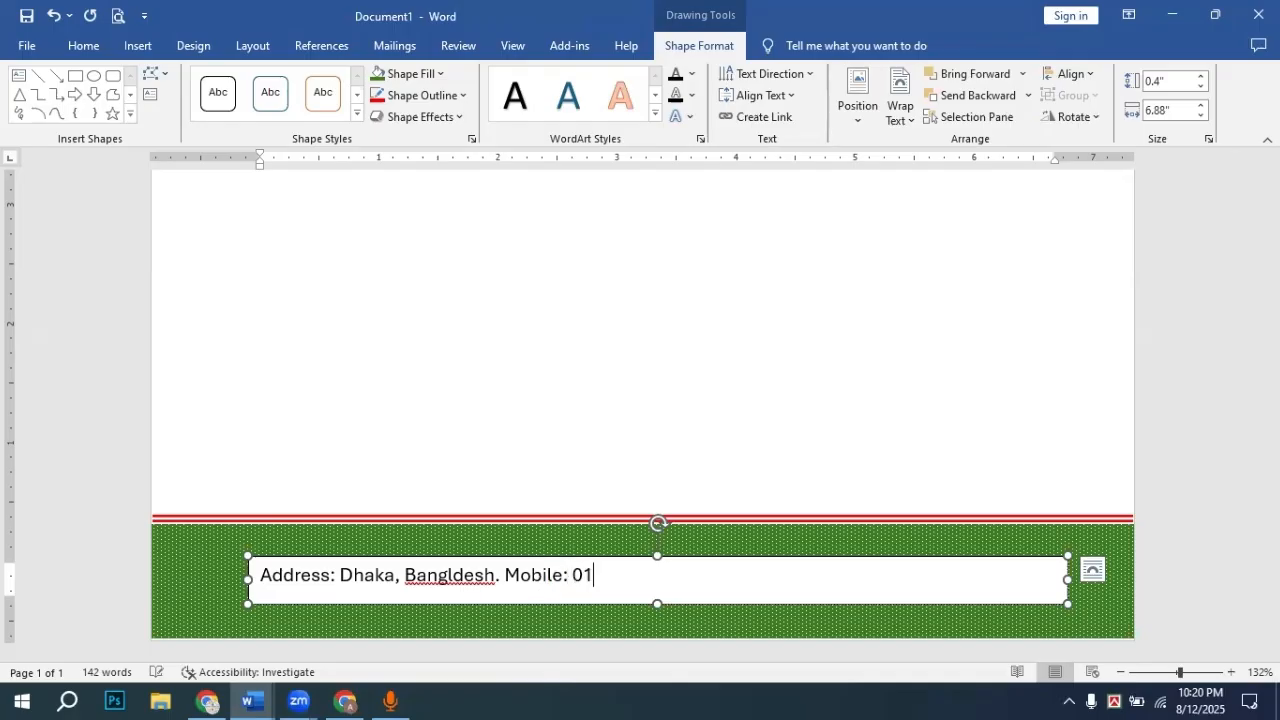
text(Ema)
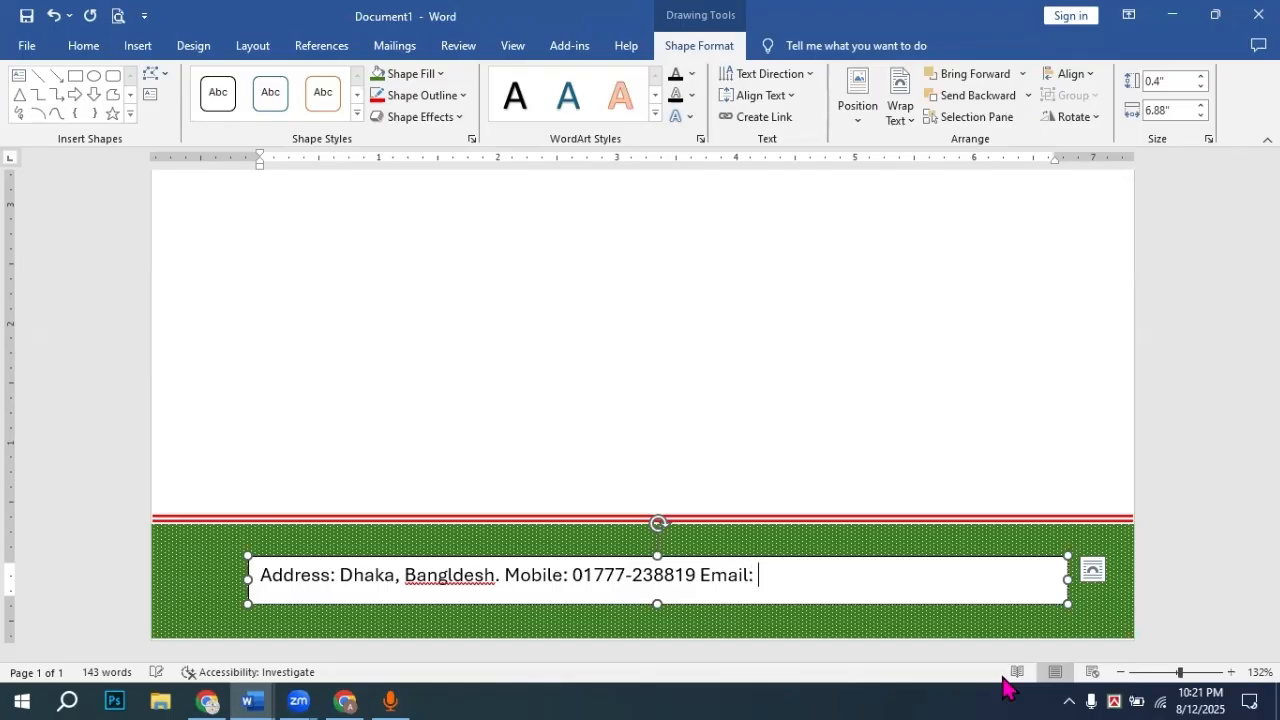
text(il: drea)
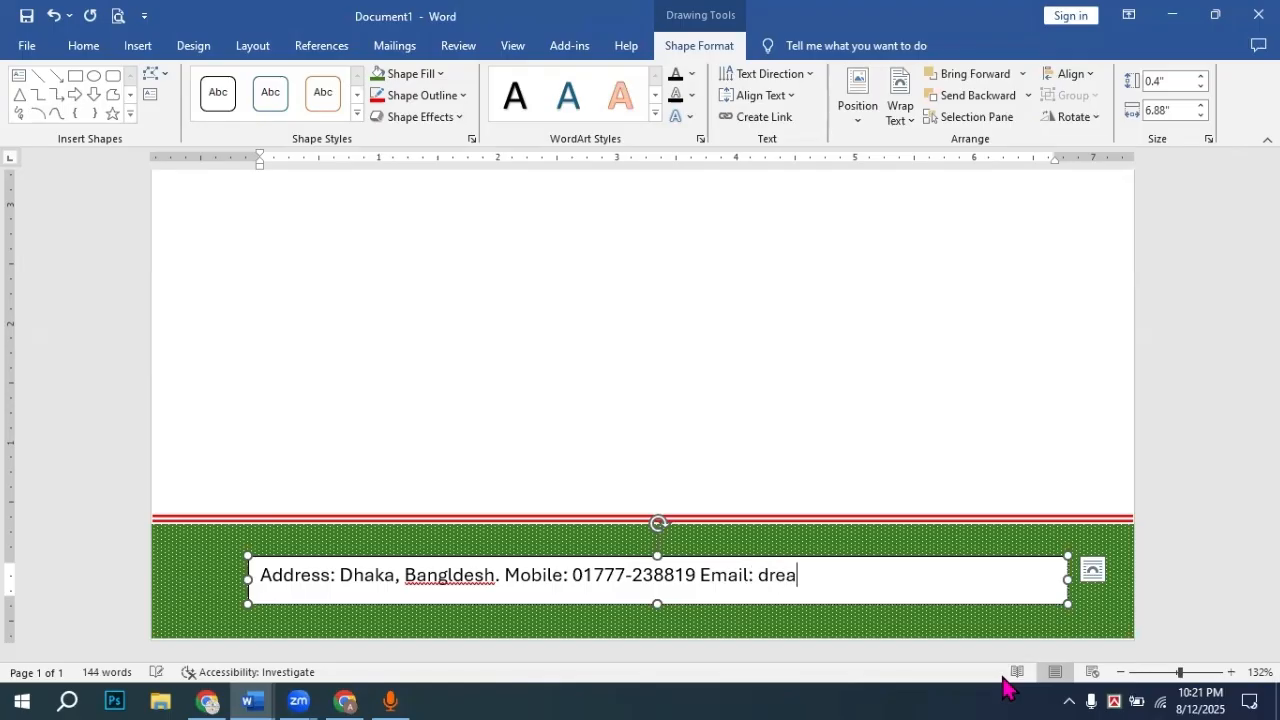
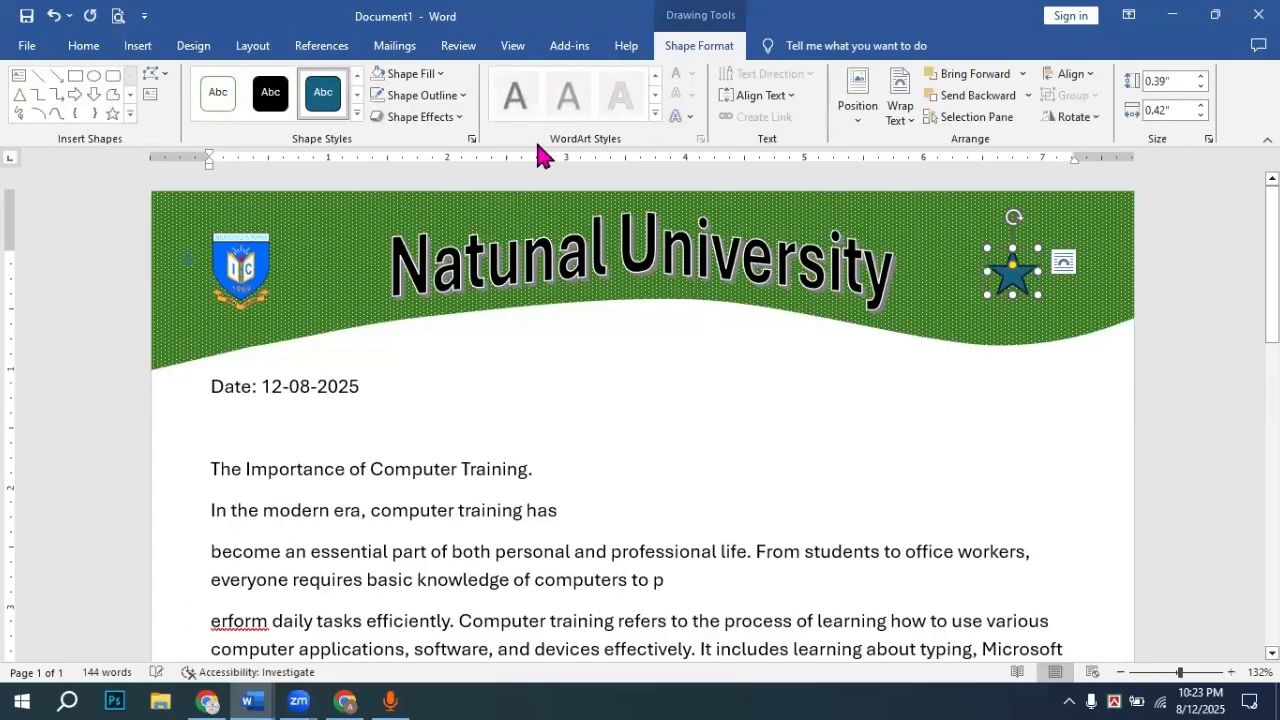
Step: Give the star a white outline and white fill, shrink it, and move it right
click(431, 97)
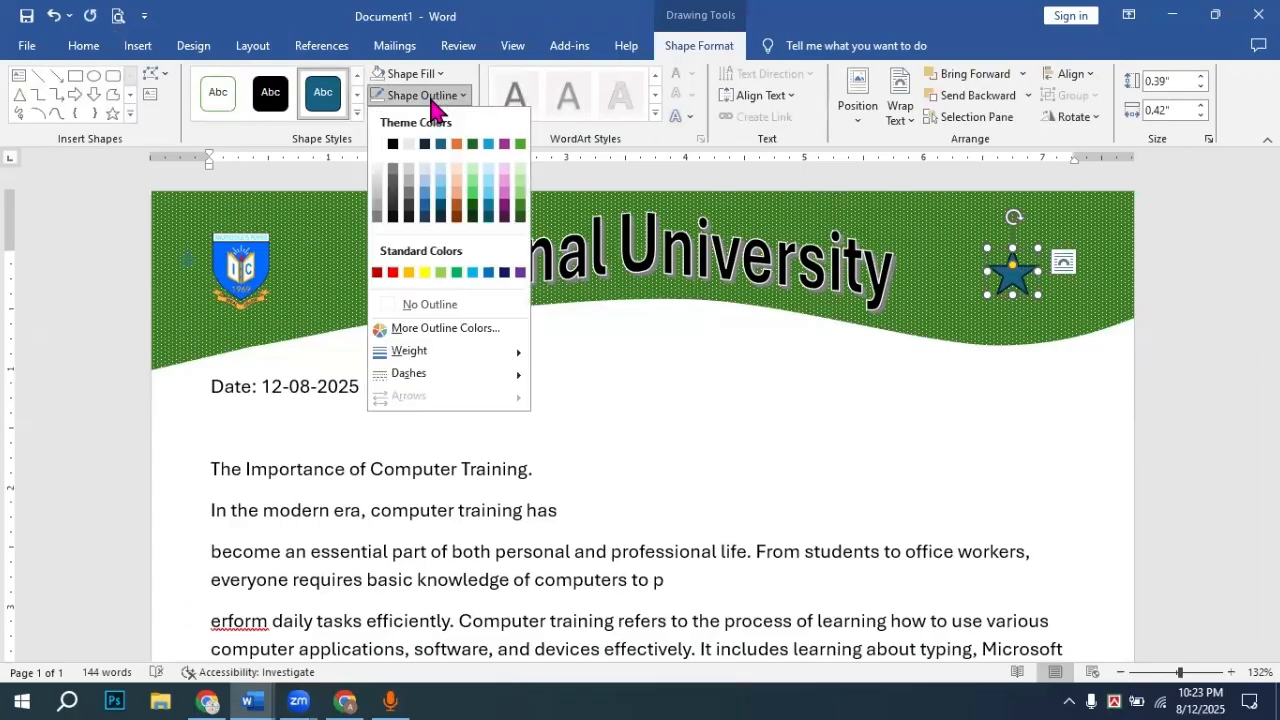
click(378, 145)
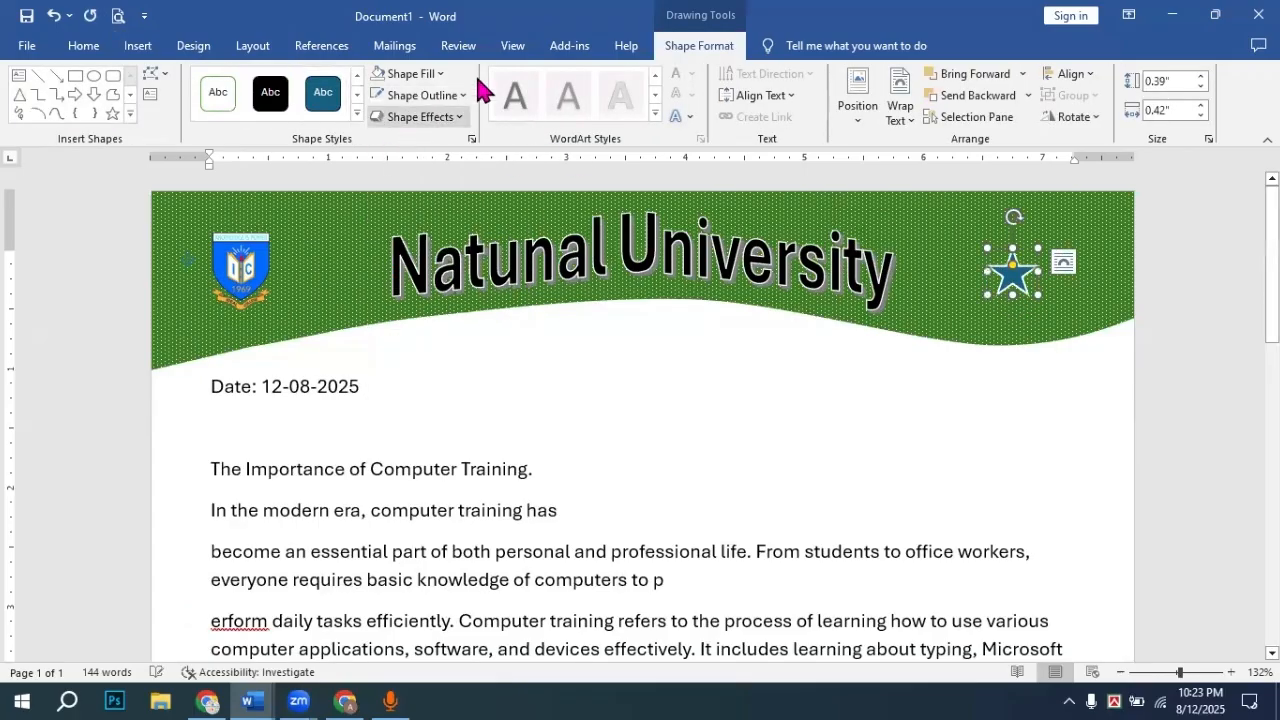
click(418, 74)
click(378, 123)
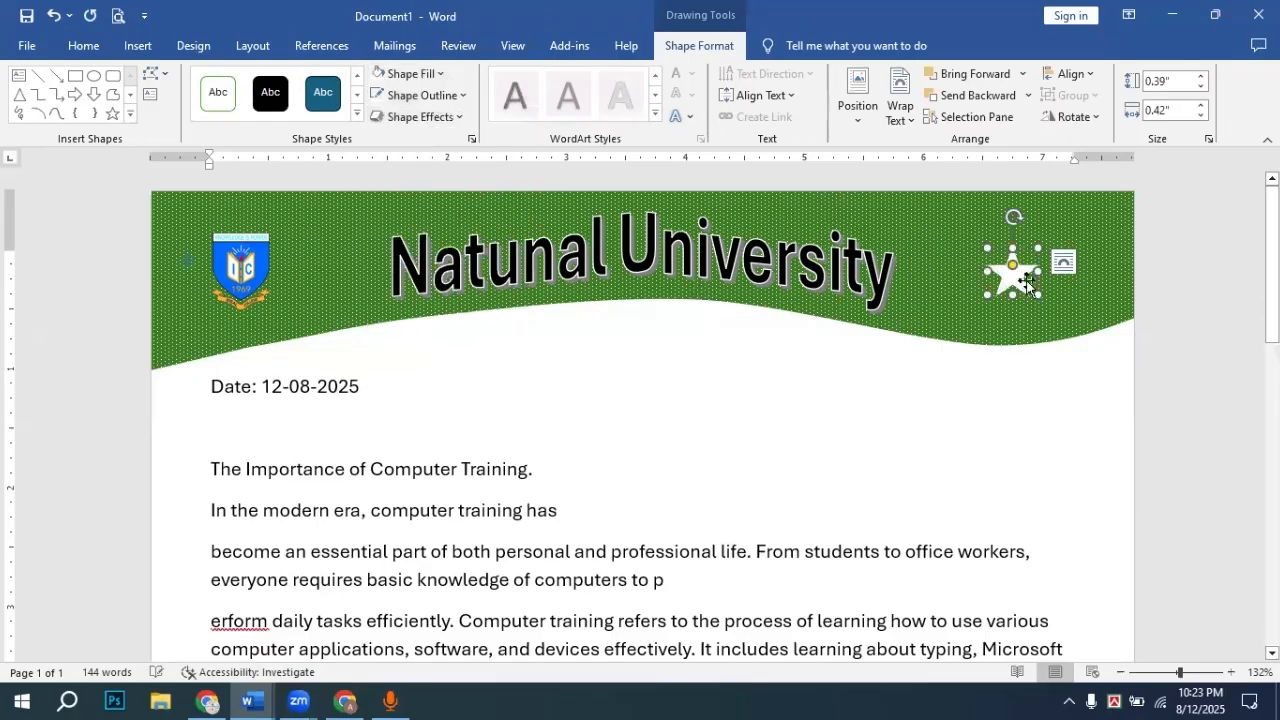
drag(1038, 295, 1024, 277)
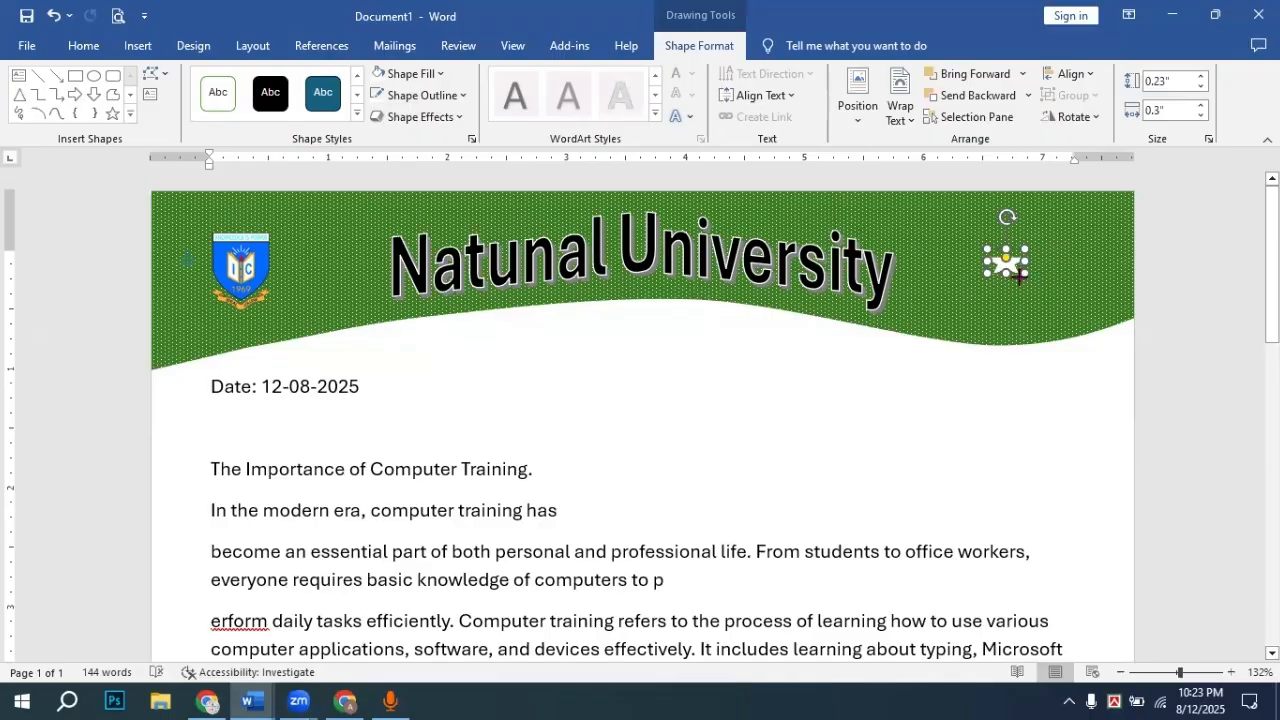
drag(1020, 279, 1055, 277)
Step: Deselect the star, zoom the page out to 80%, and scroll back to the top of the letterhead
click(1192, 328)
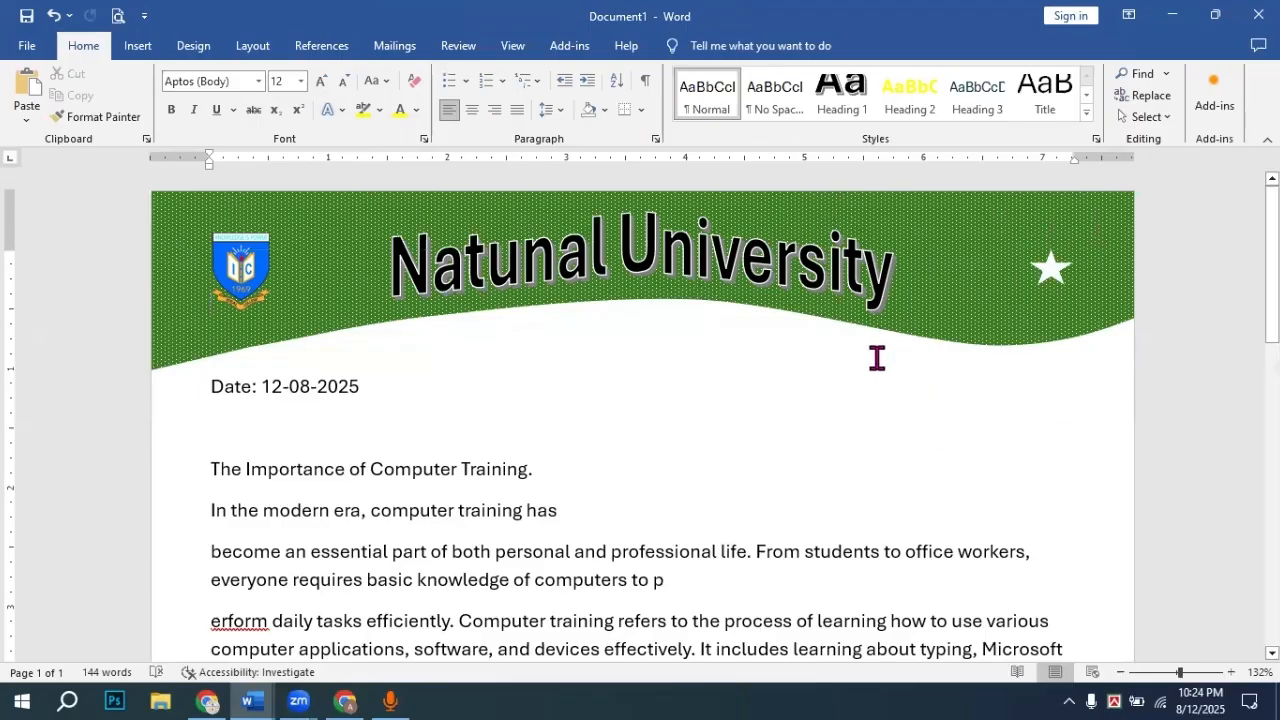
scroll(509, 449, down, 5)
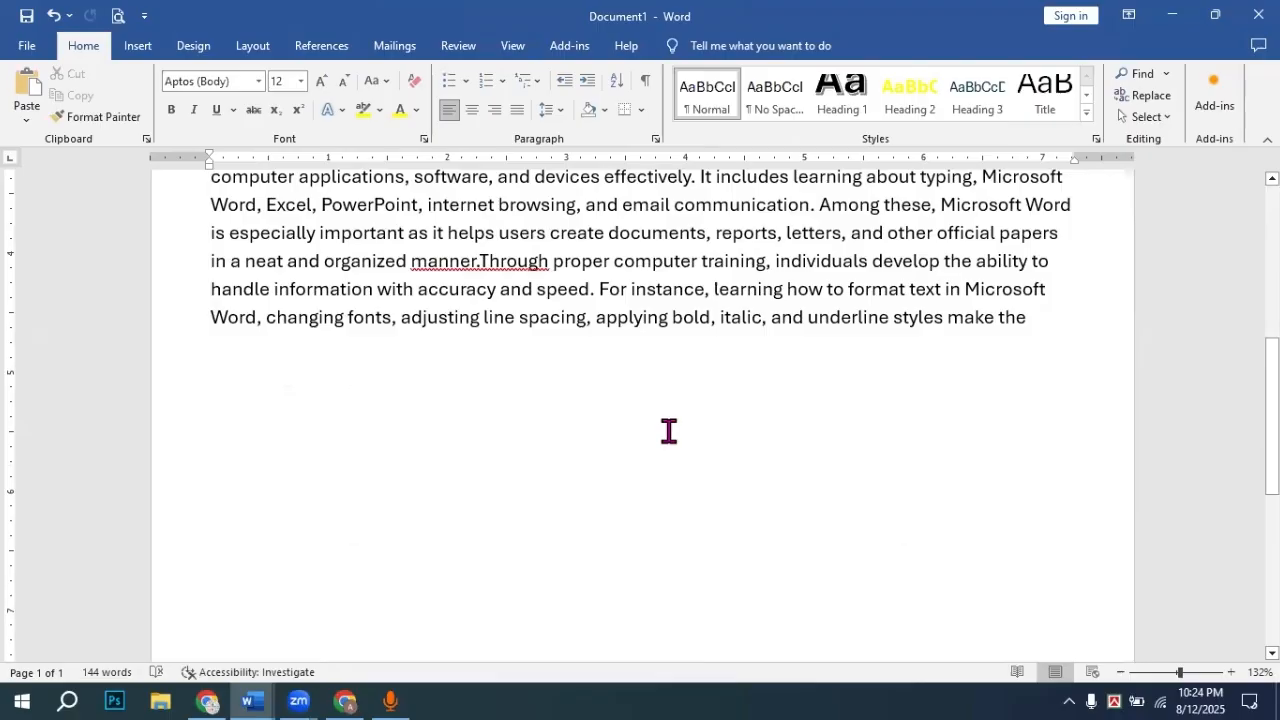
click(1122, 675)
click(1122, 675)
click(1122, 675)
click(1122, 675)
click(1122, 675)
click(1122, 675)
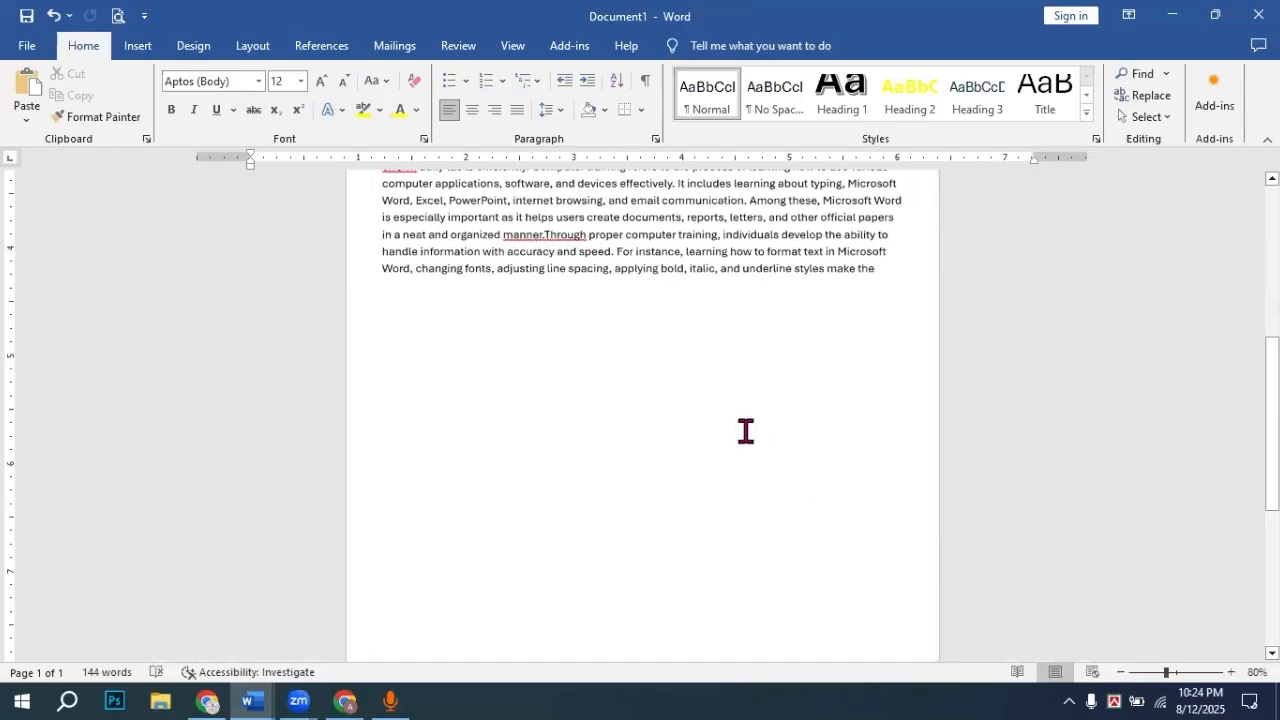
scroll(745, 431, up, 5)
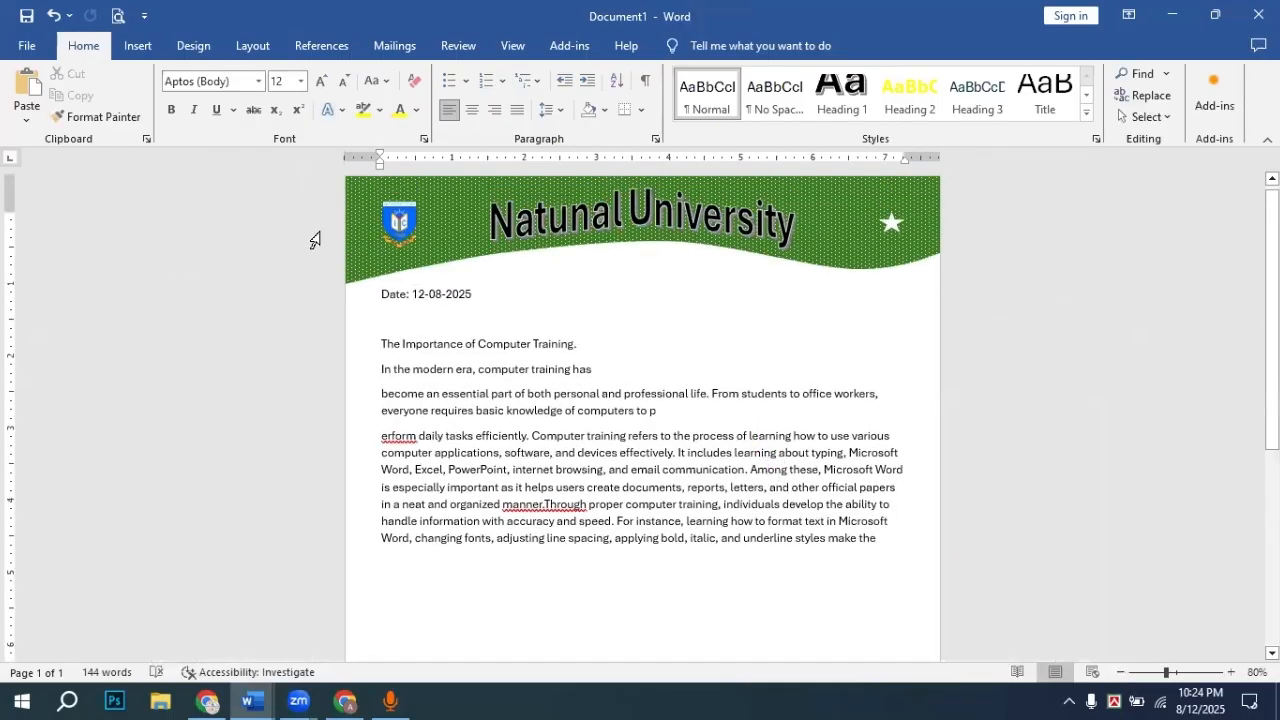
click(399, 222)
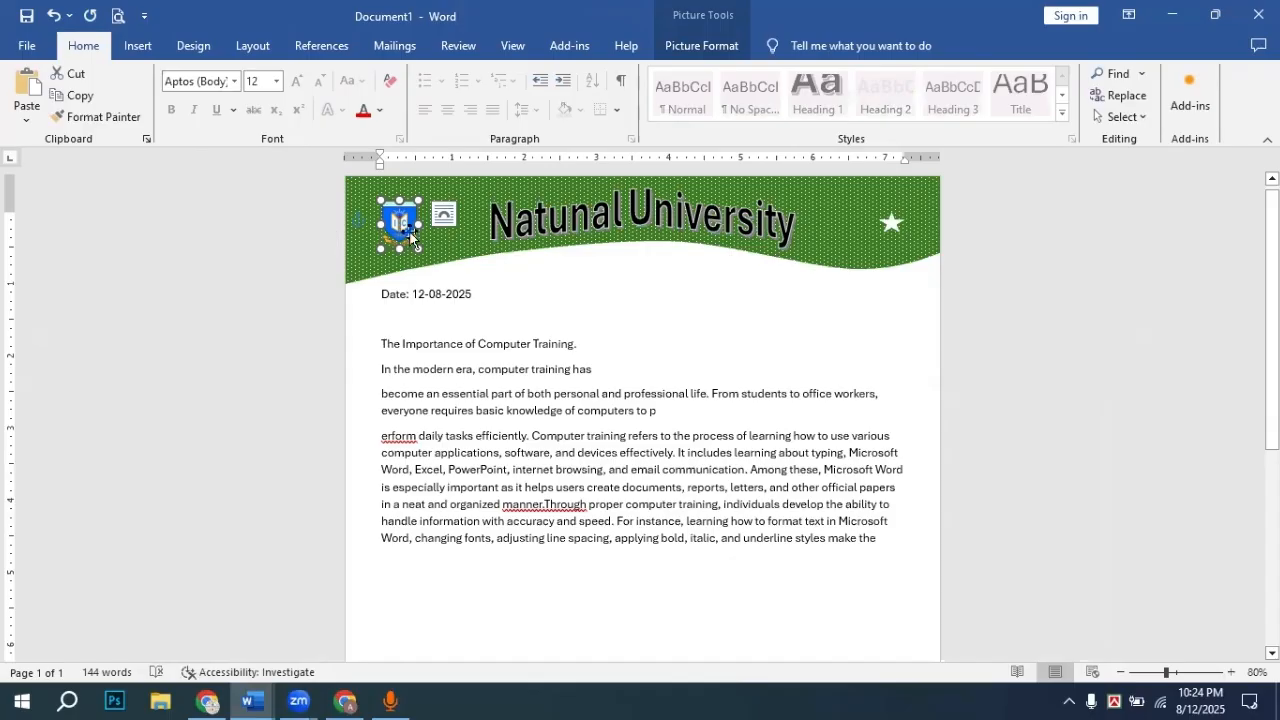
Step: Copy the university logo and paste it into the body text with Keep Source Formatting
right_click(406, 235)
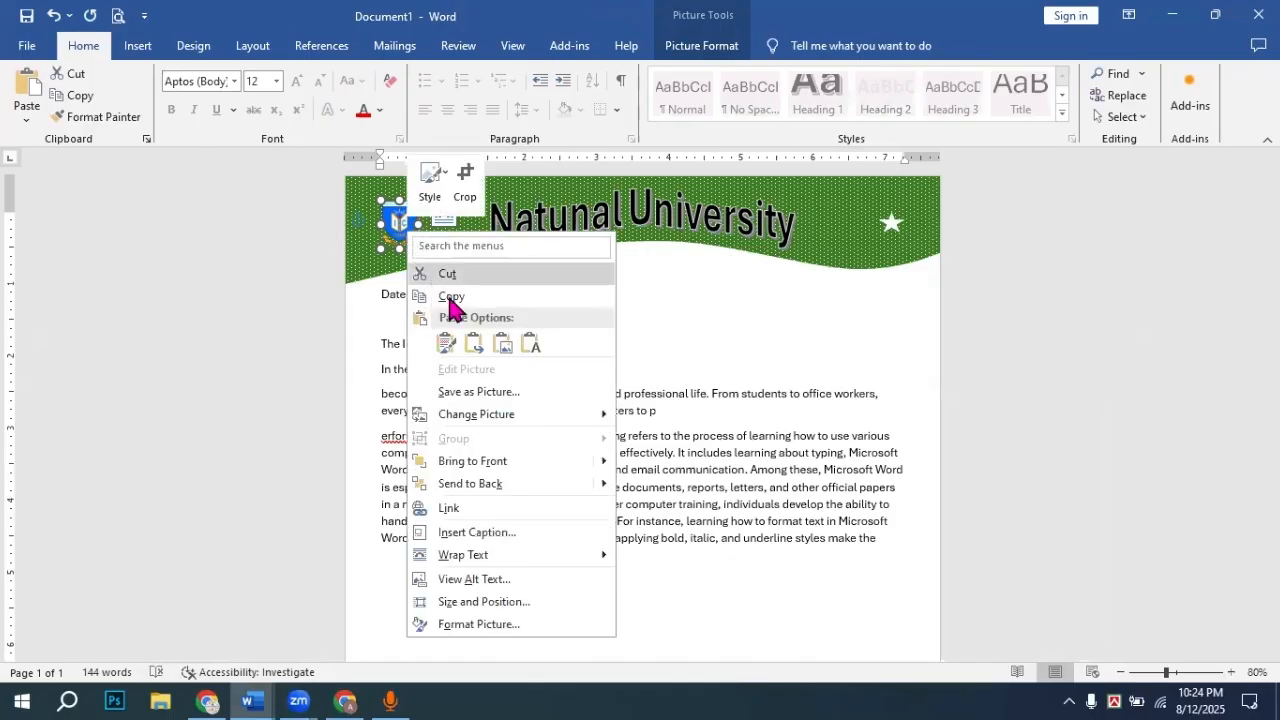
click(515, 296)
click(695, 352)
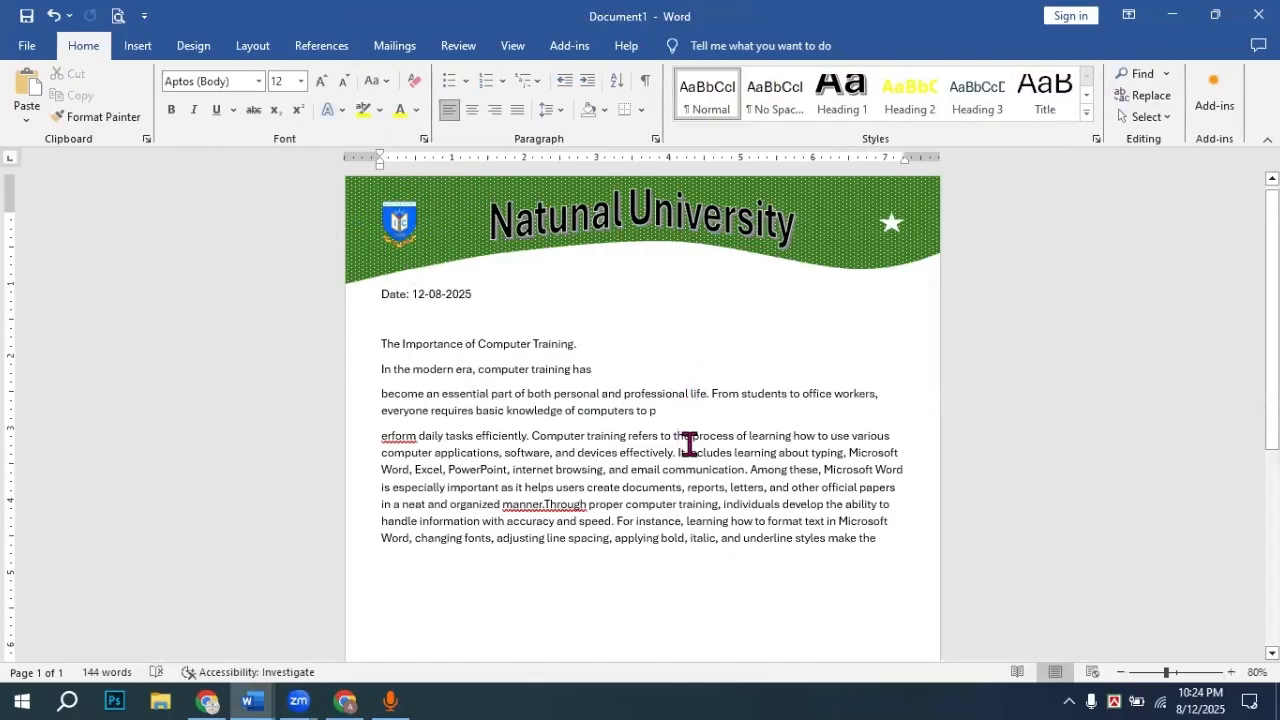
click(678, 438)
right_click(682, 412)
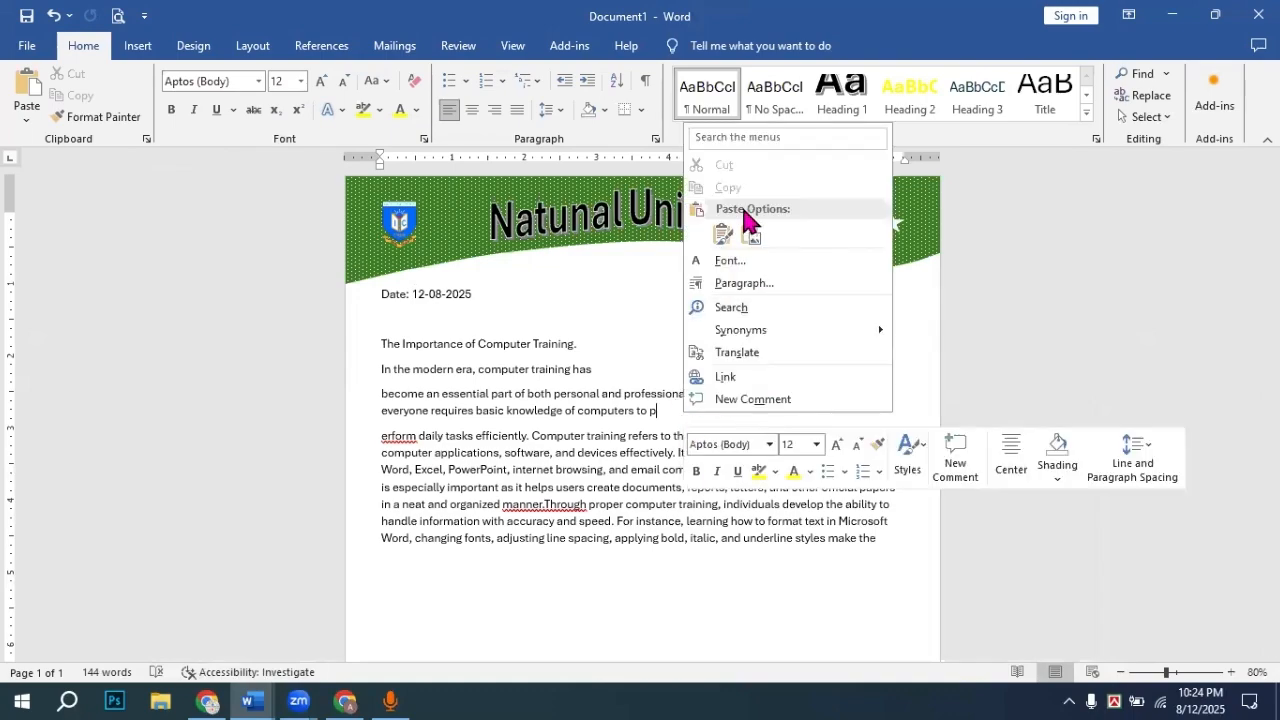
click(722, 236)
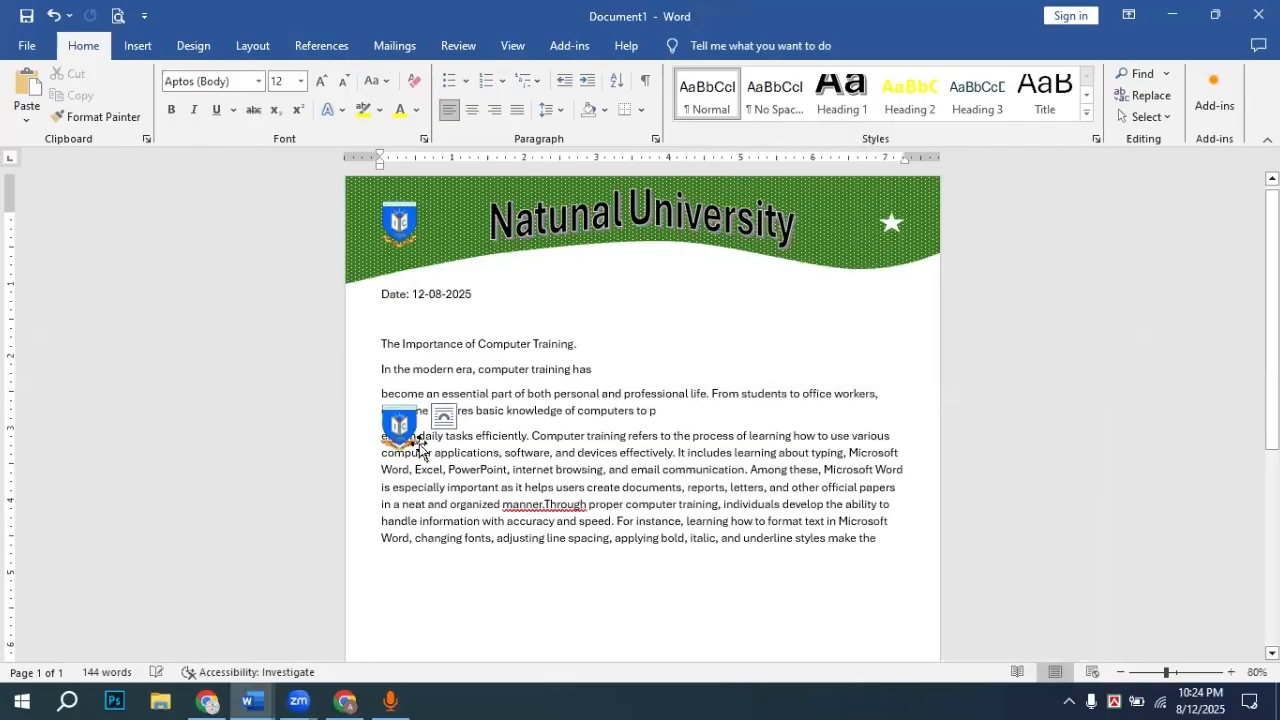
Step: Enlarge the pasted logo and position it over the body paragraphs
click(418, 448)
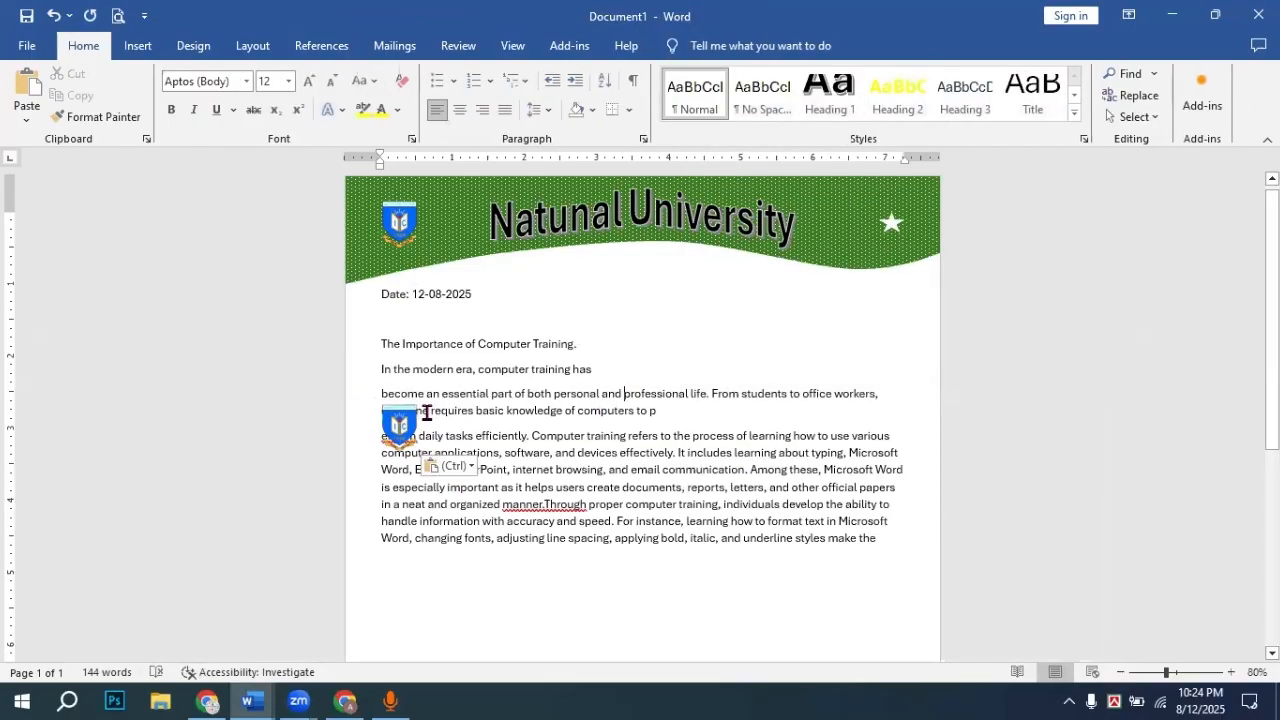
drag(499, 425, 677, 468)
scroll(665, 437, down, 3)
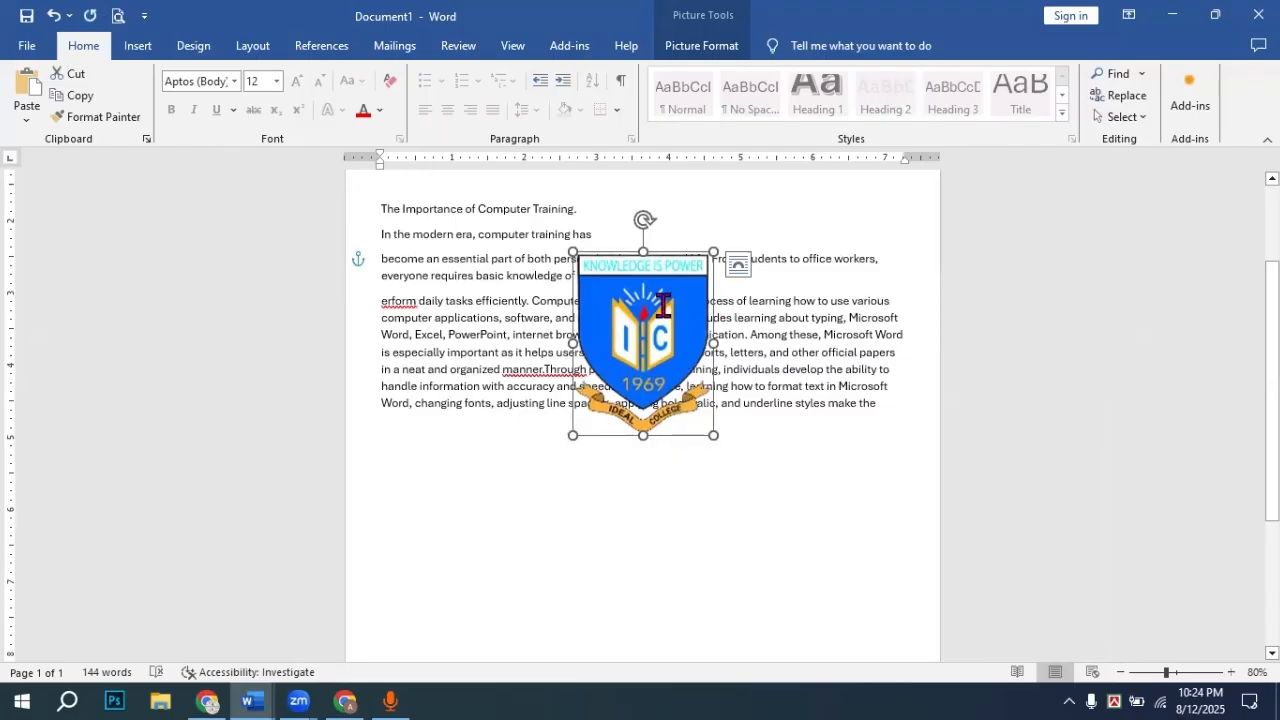
Step: Set the large logo's text wrapping to Behind Text
click(713, 50)
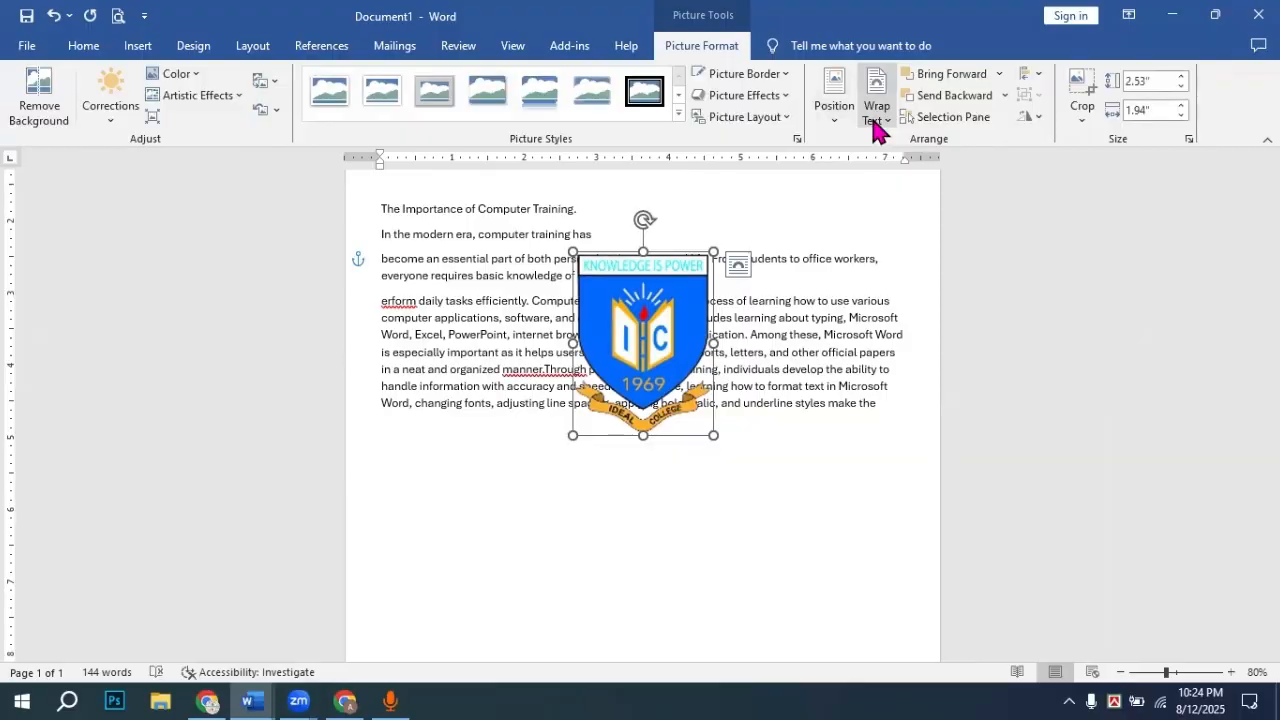
click(877, 118)
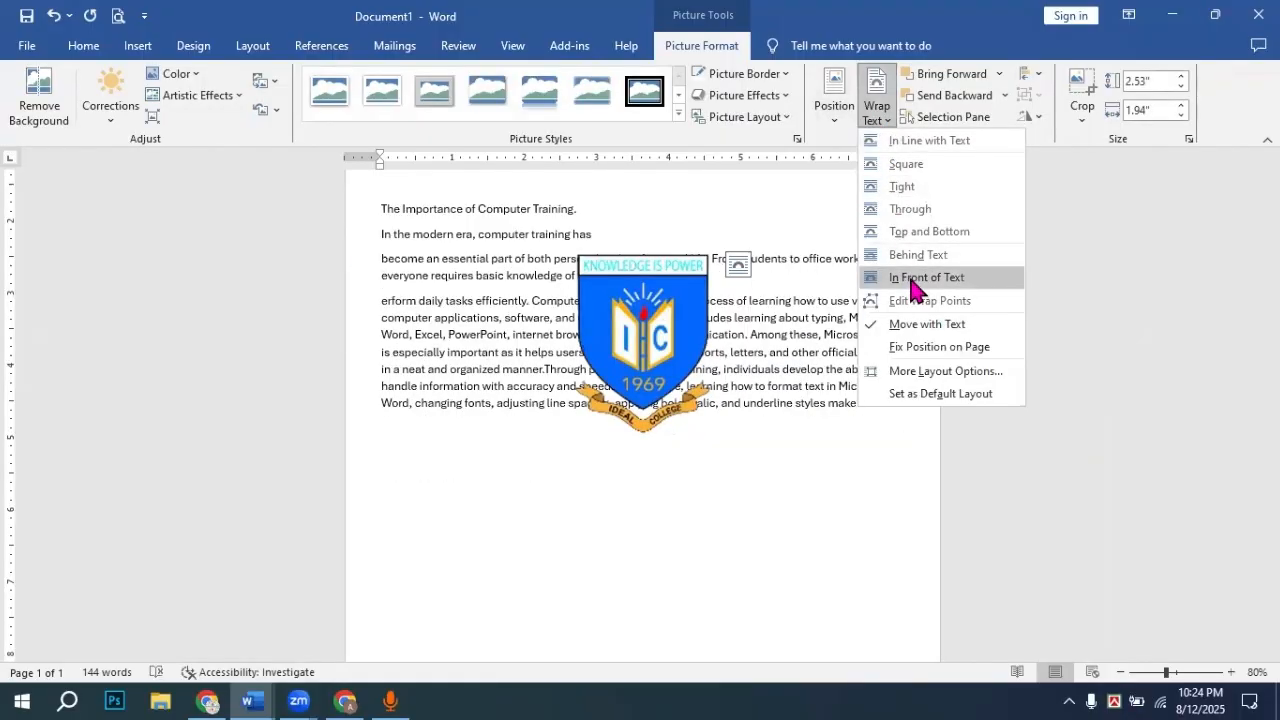
click(914, 262)
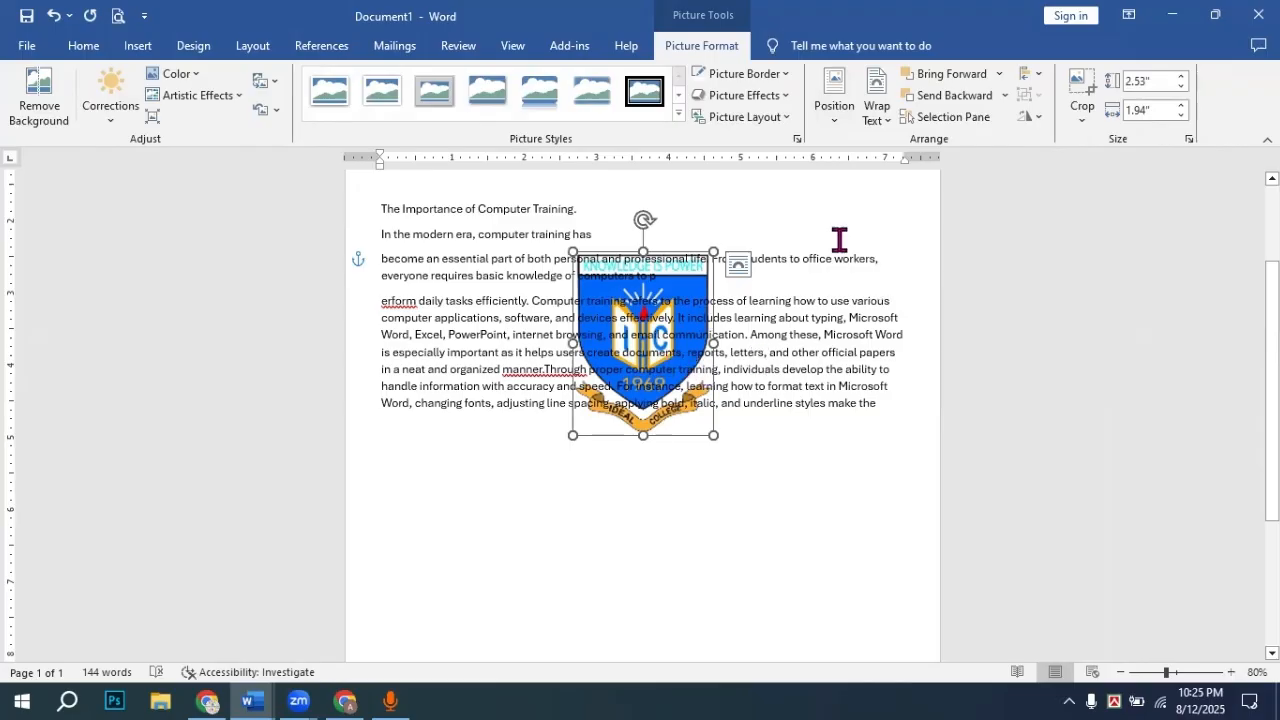
Step: Try Corrections and Remove Background on the logo, then discard them and reselect it
click(102, 114)
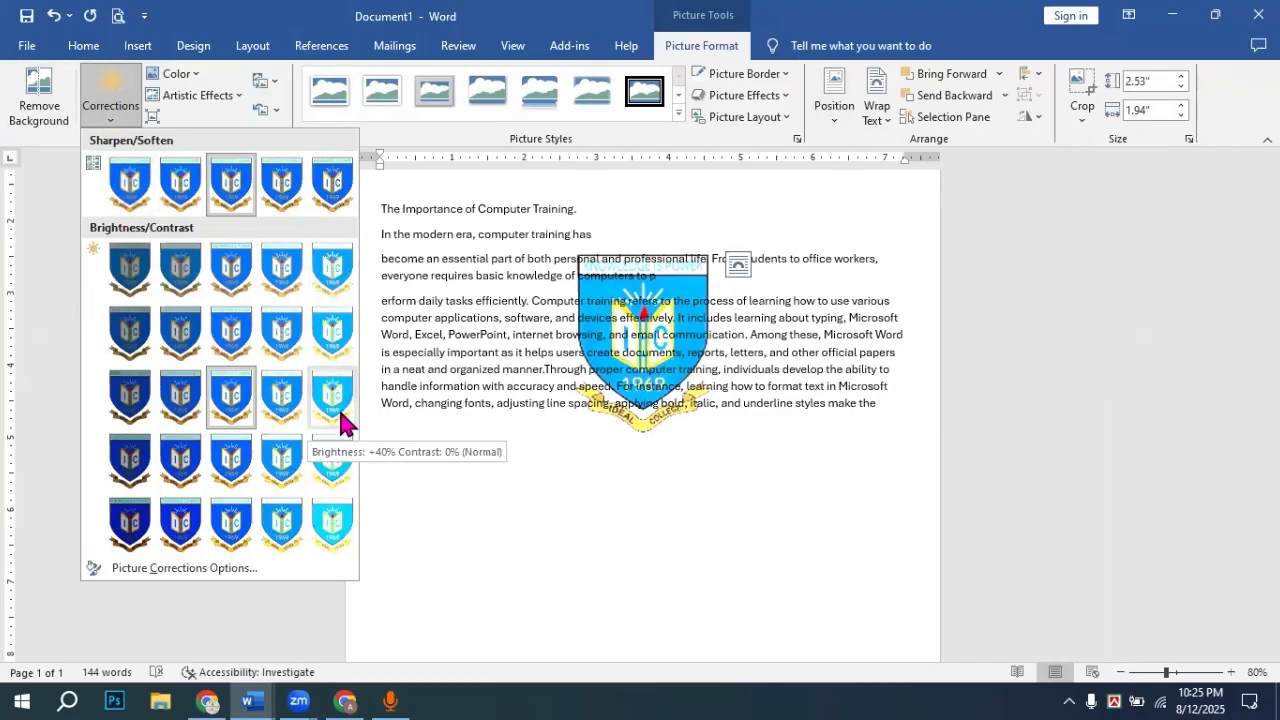
click(70, 124)
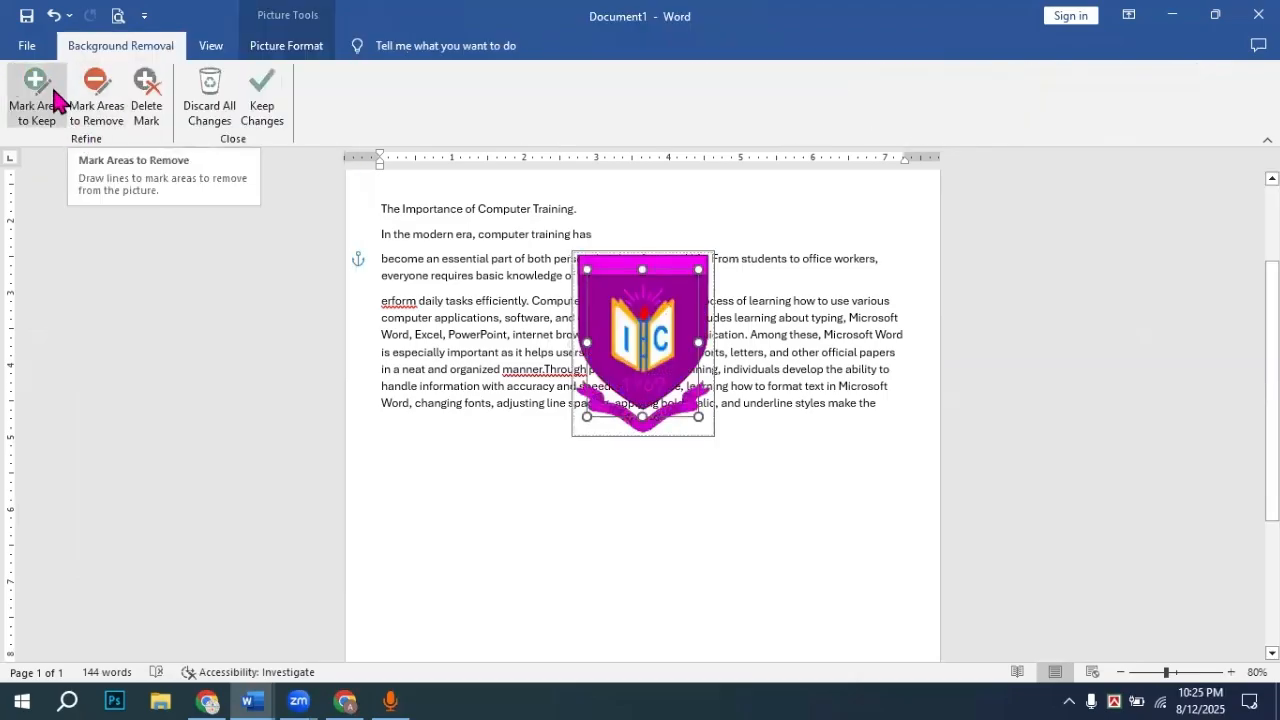
click(27, 46)
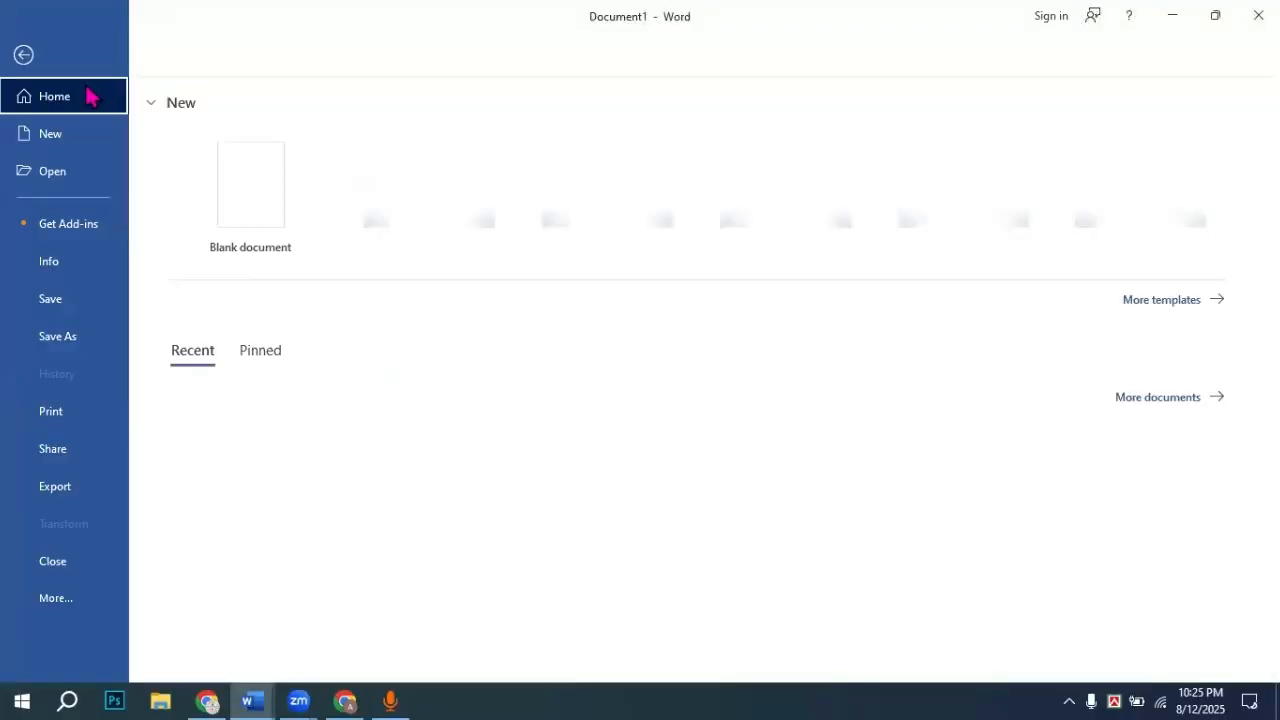
click(26, 55)
click(274, 244)
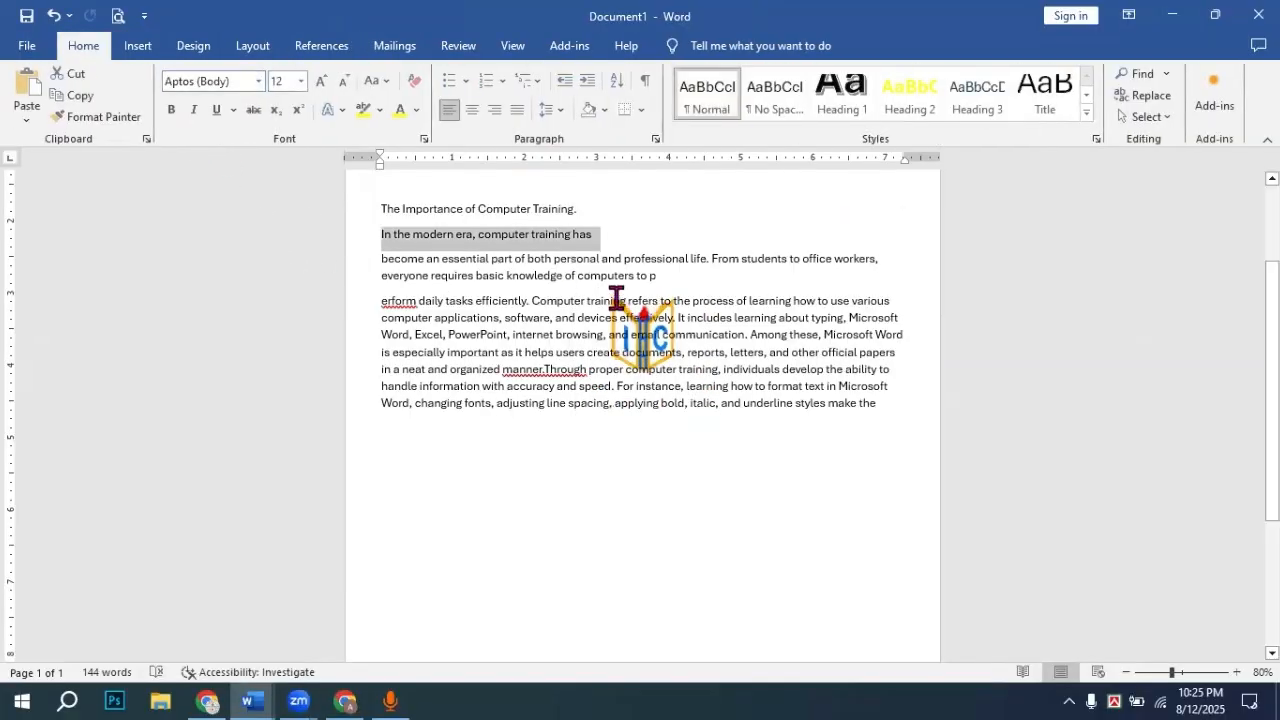
click(663, 370)
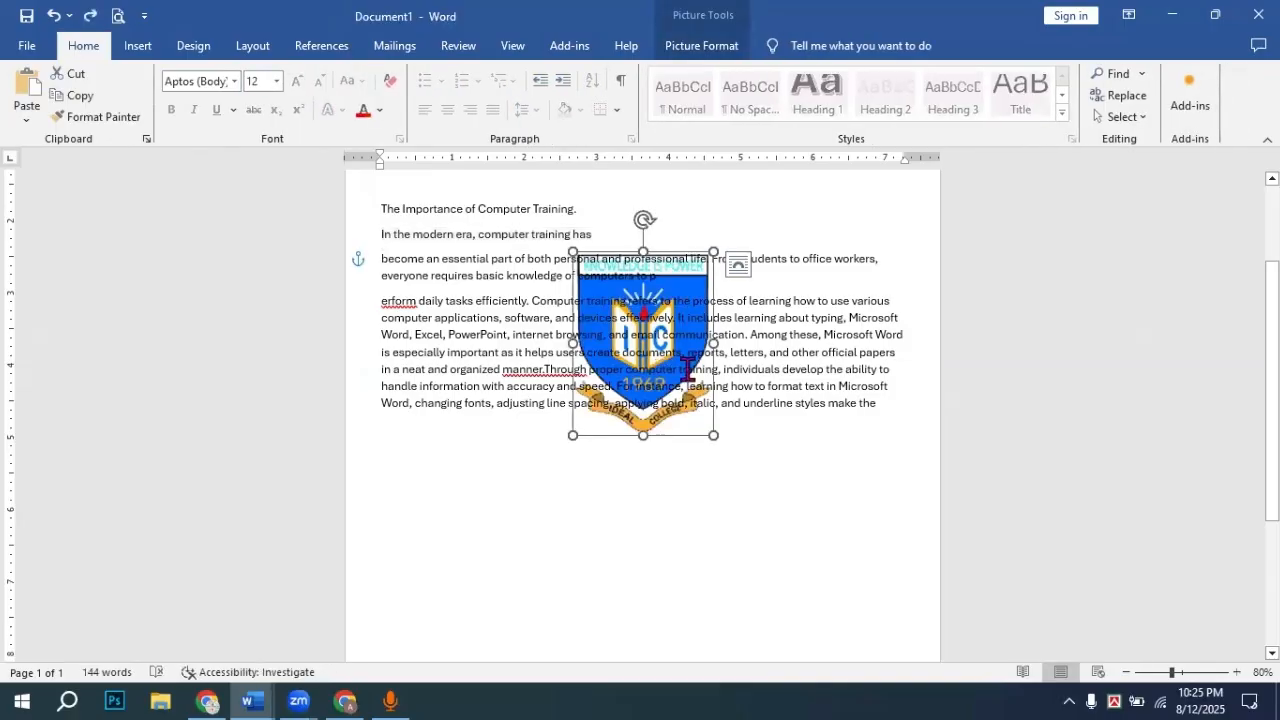
click(688, 46)
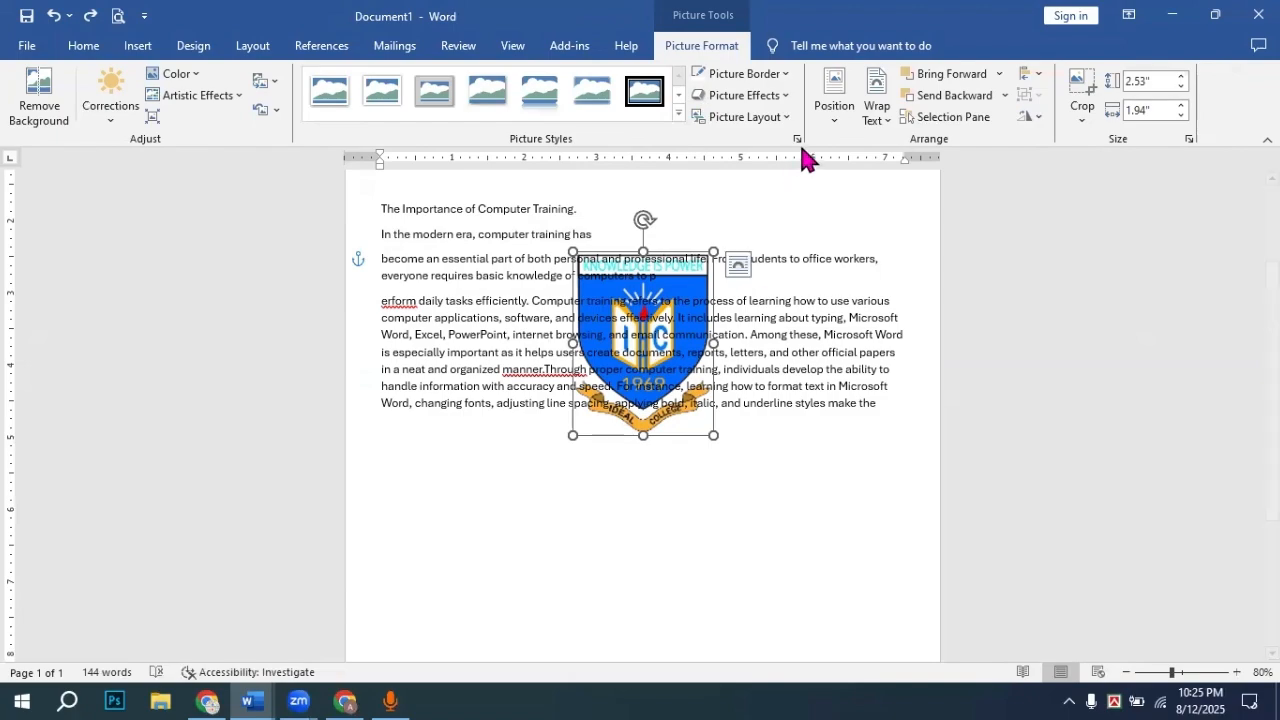
Step: Set the crest picture's wrapping to Behind Text
click(836, 118)
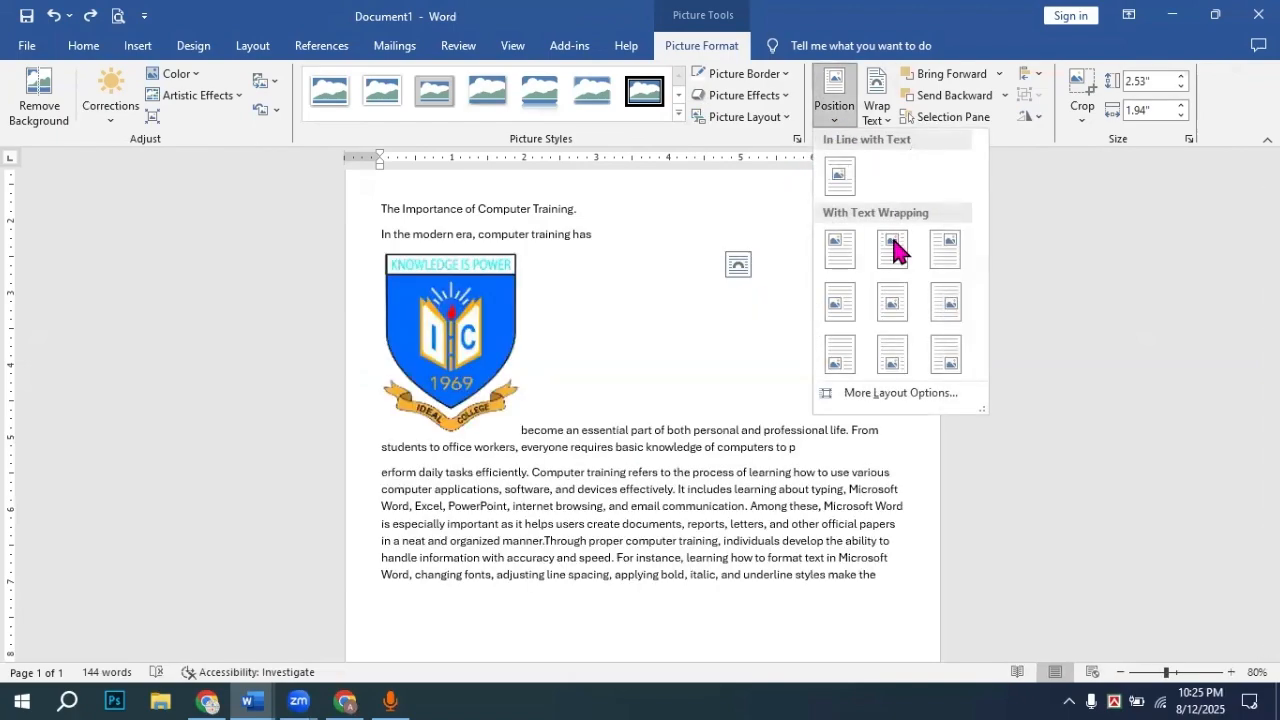
click(877, 112)
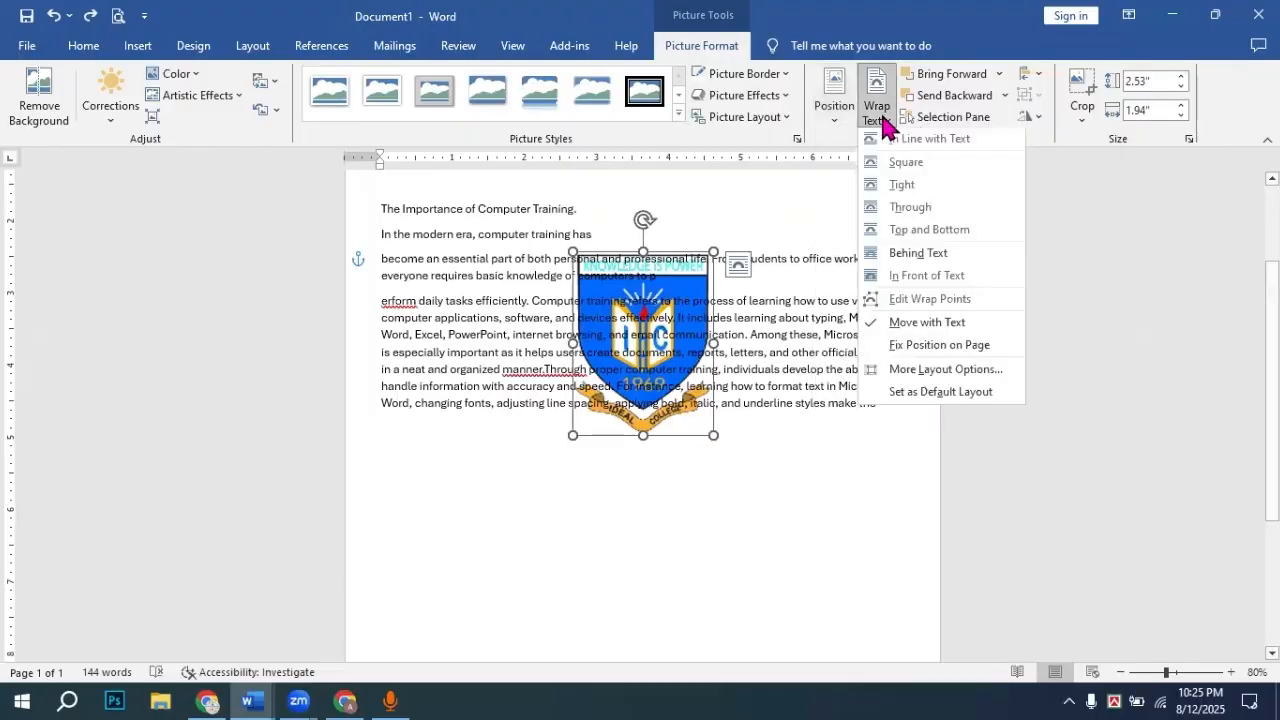
click(909, 258)
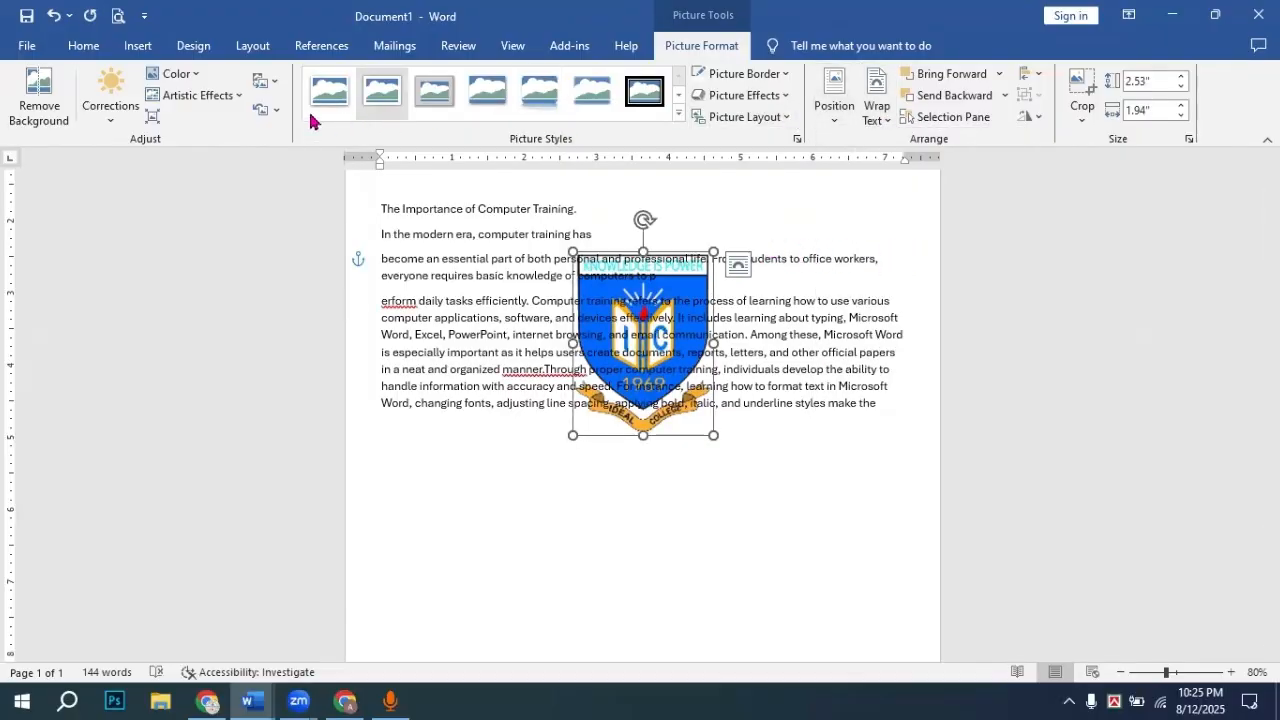
Step: Recolour the crest with Washout so it becomes a faint watermark
click(195, 76)
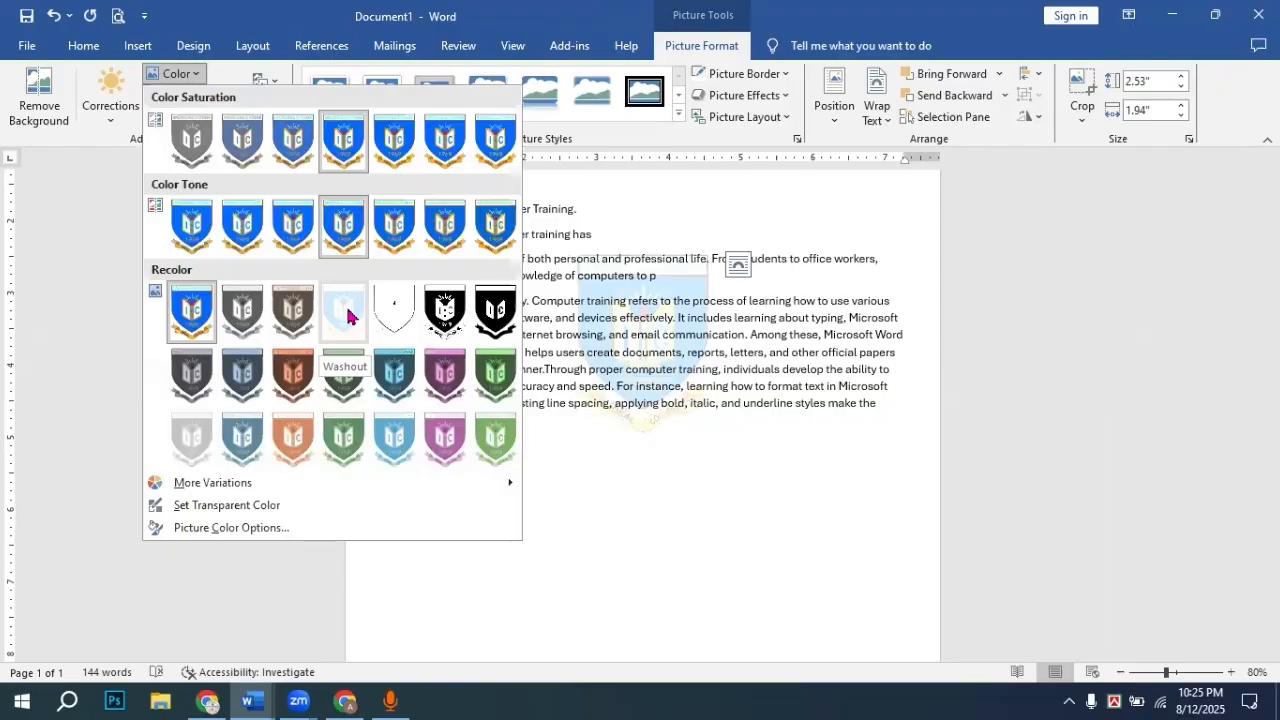
click(60, 262)
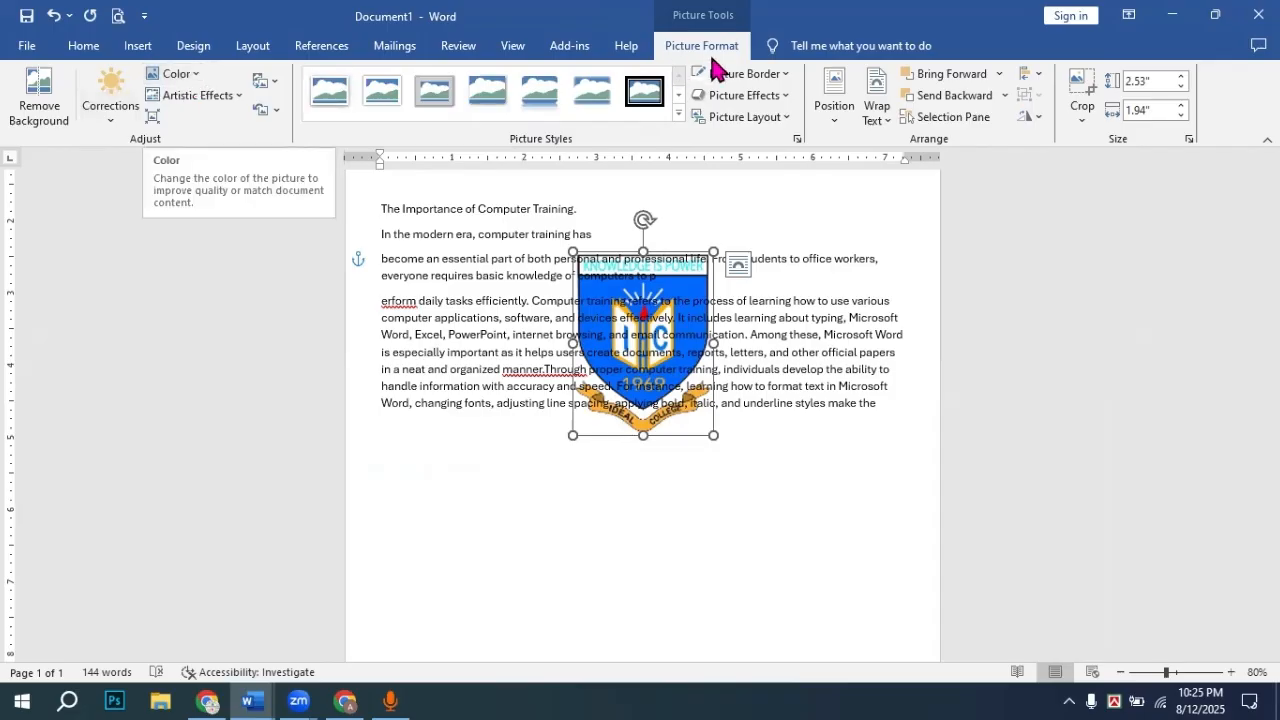
click(198, 78)
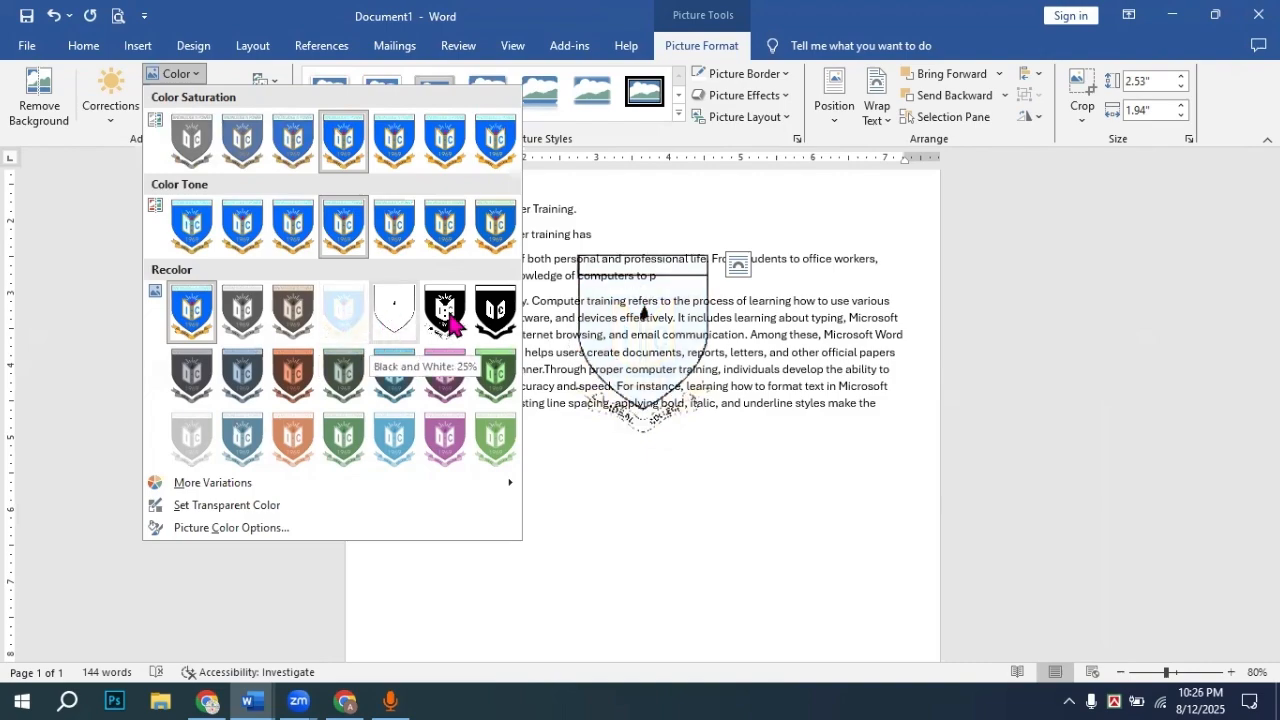
click(343, 320)
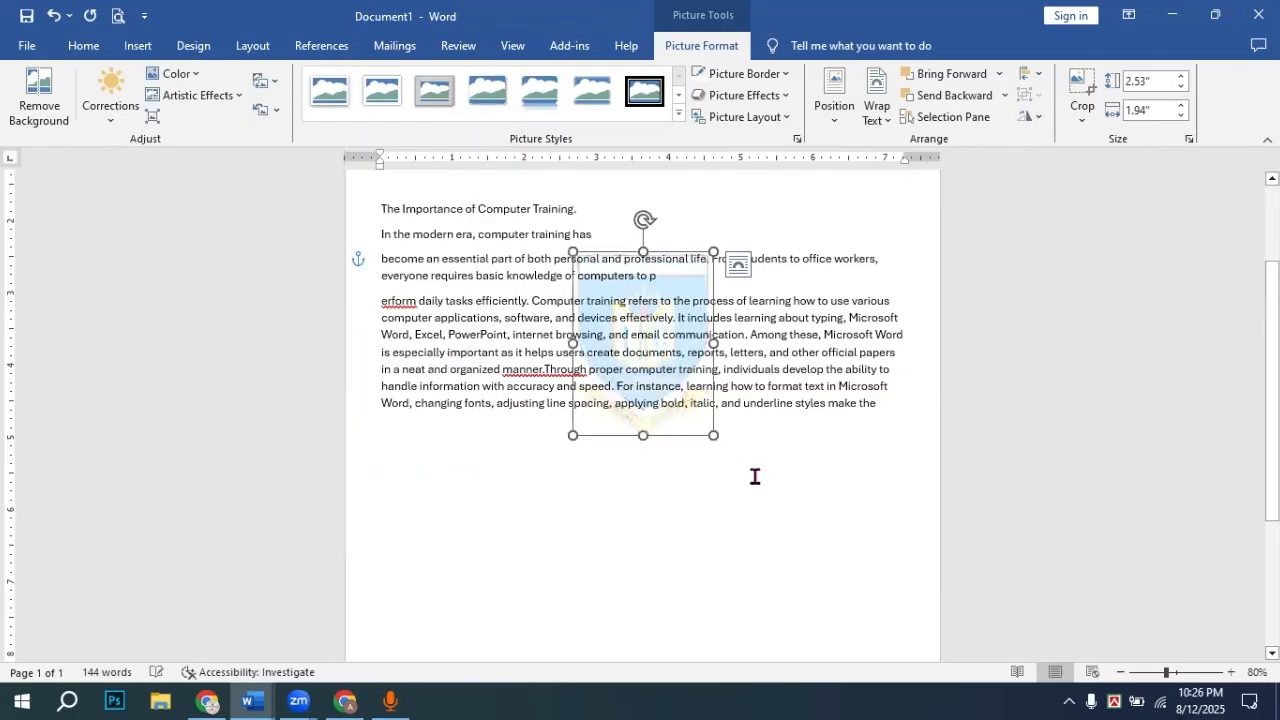
Step: Zoom in to check the body text, zoom back out, and open Print Preview
click(775, 447)
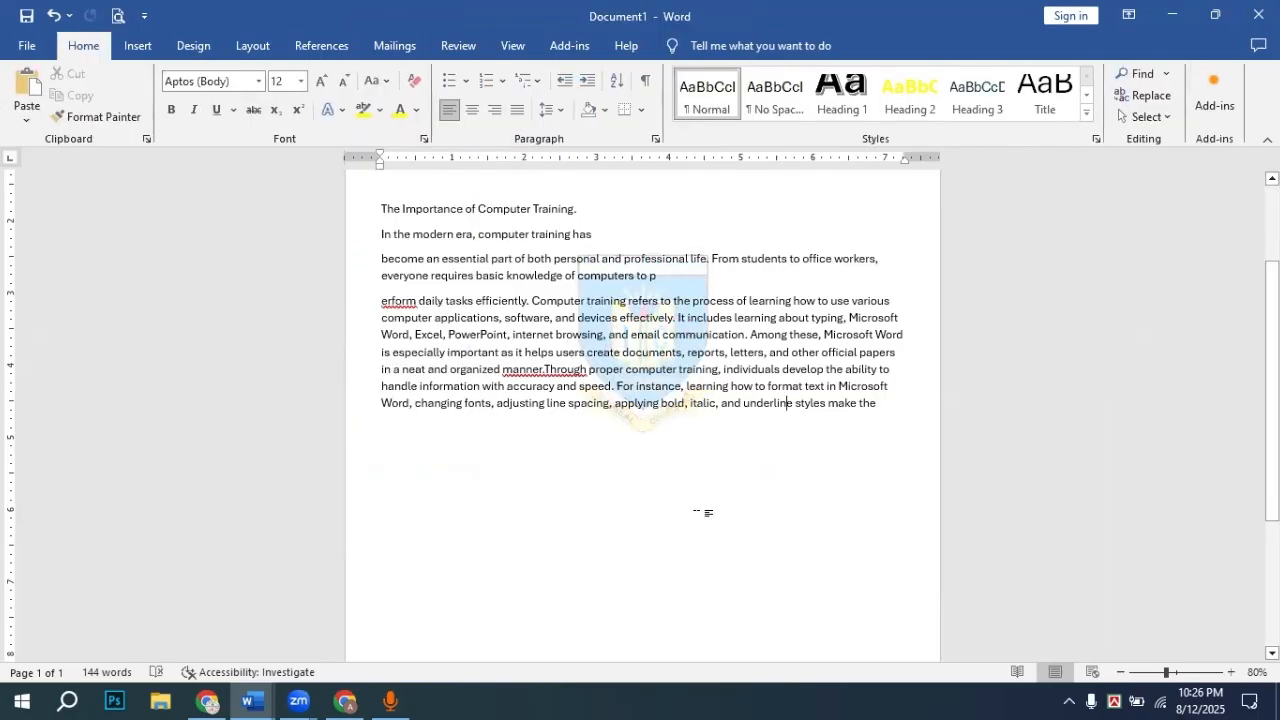
drag(1168, 673, 1187, 673)
ctrl+scroll(480, 177, up, 2)
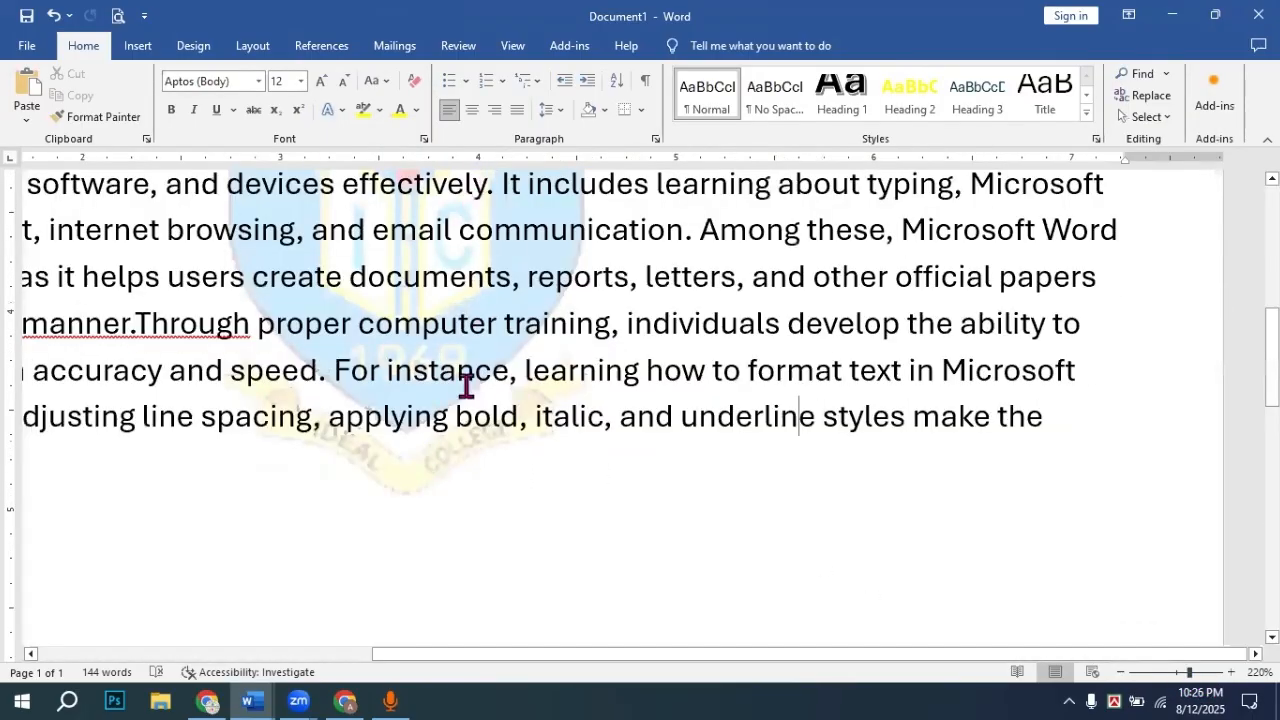
scroll(452, 418, up, 3)
scroll(452, 478, down, 4)
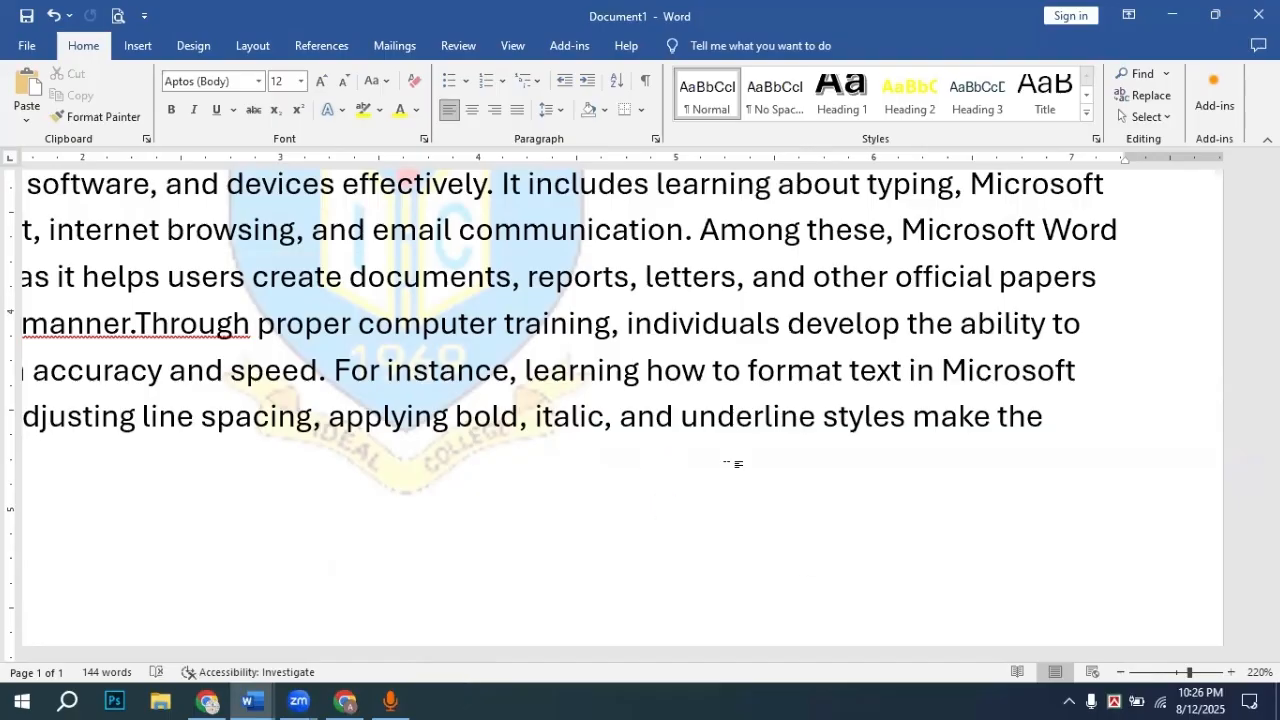
scroll(603, 457, down, 5)
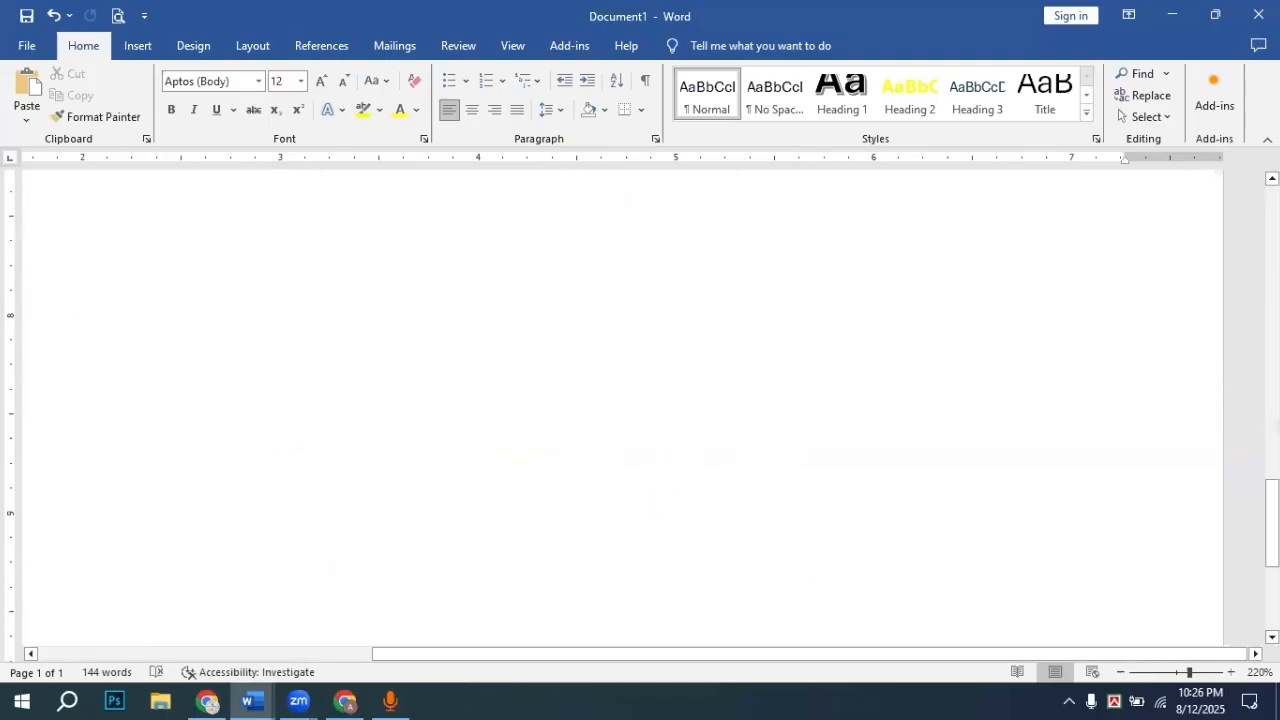
click(1180, 676)
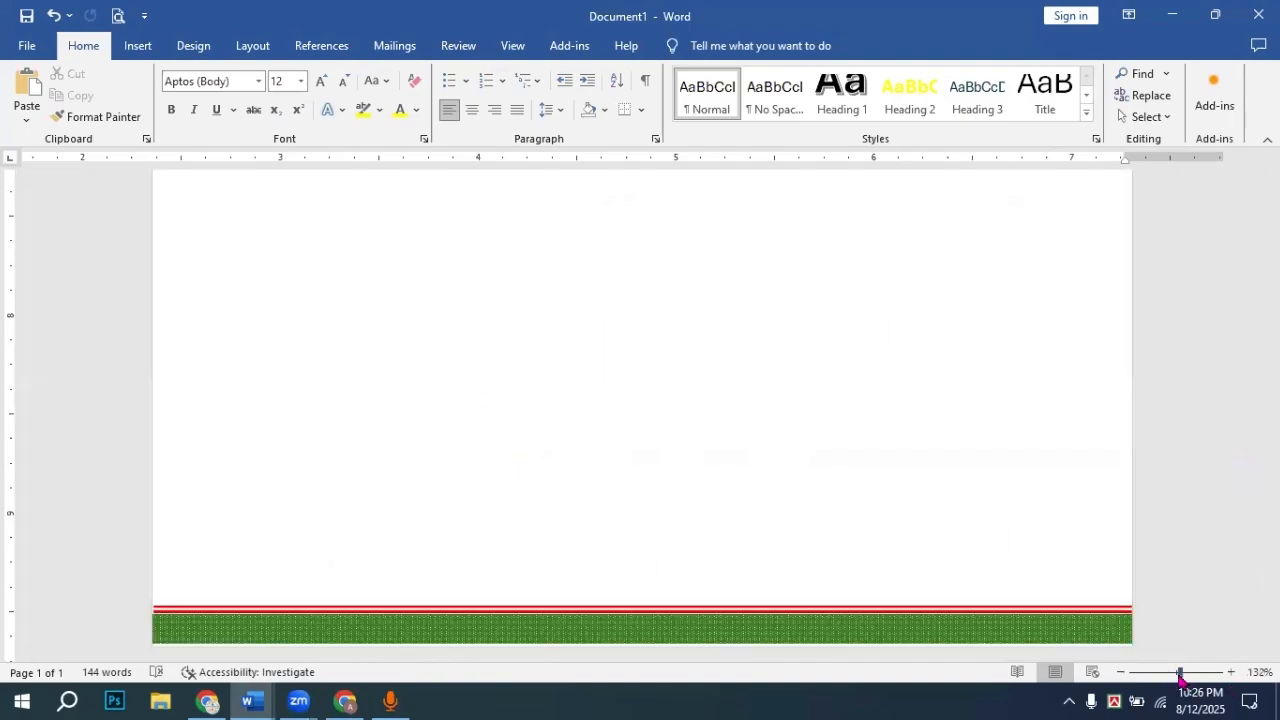
click(118, 16)
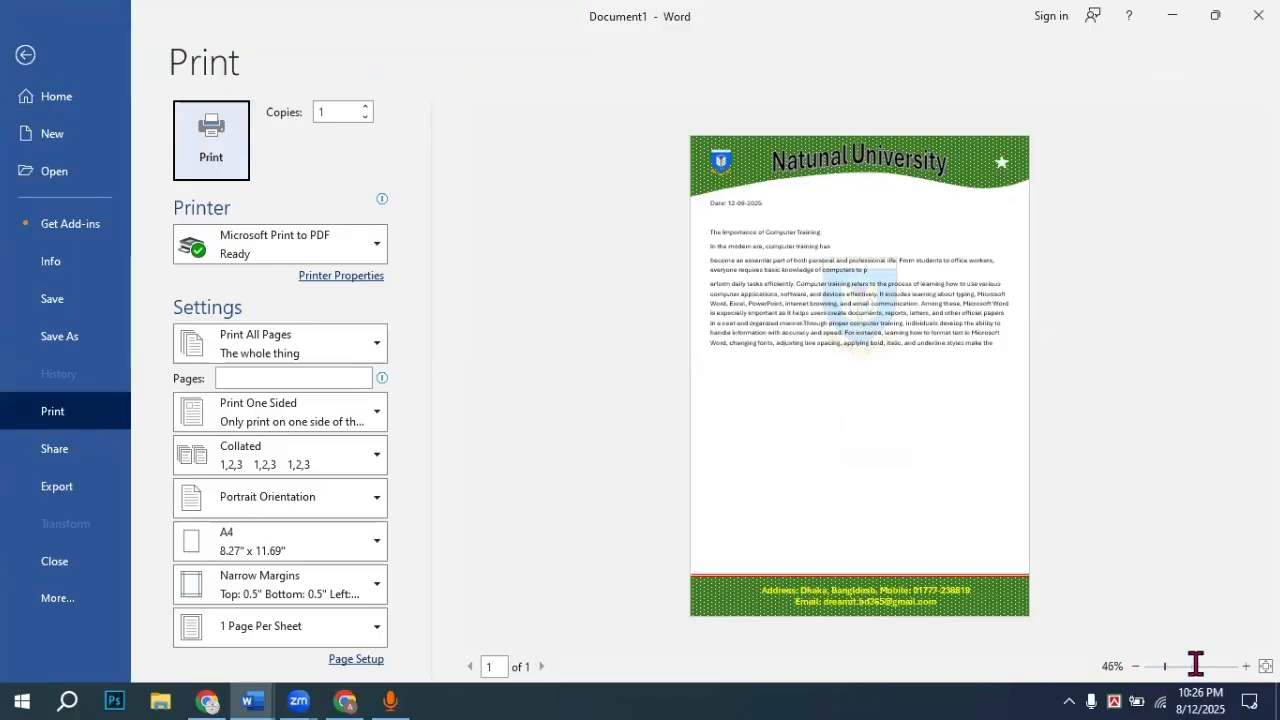
click(1246, 666)
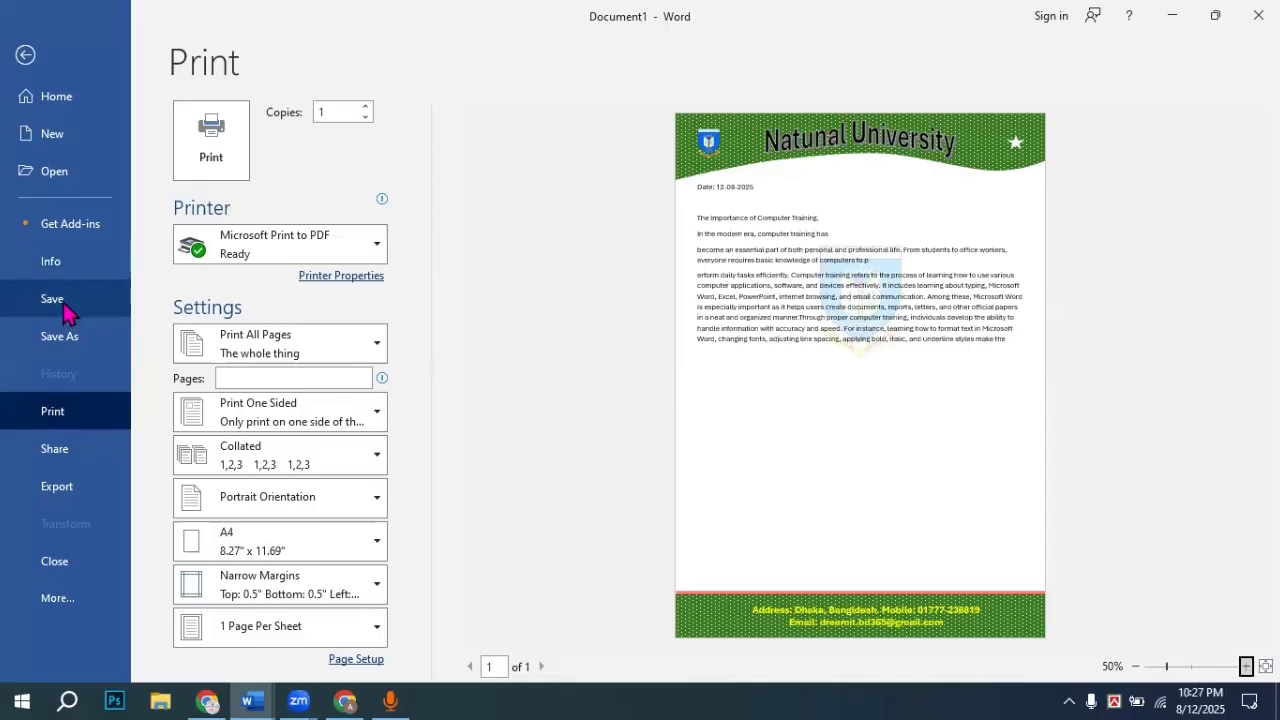
Step: Save the document to the Desktop as Date1, then scroll back to the page top
click(76, 340)
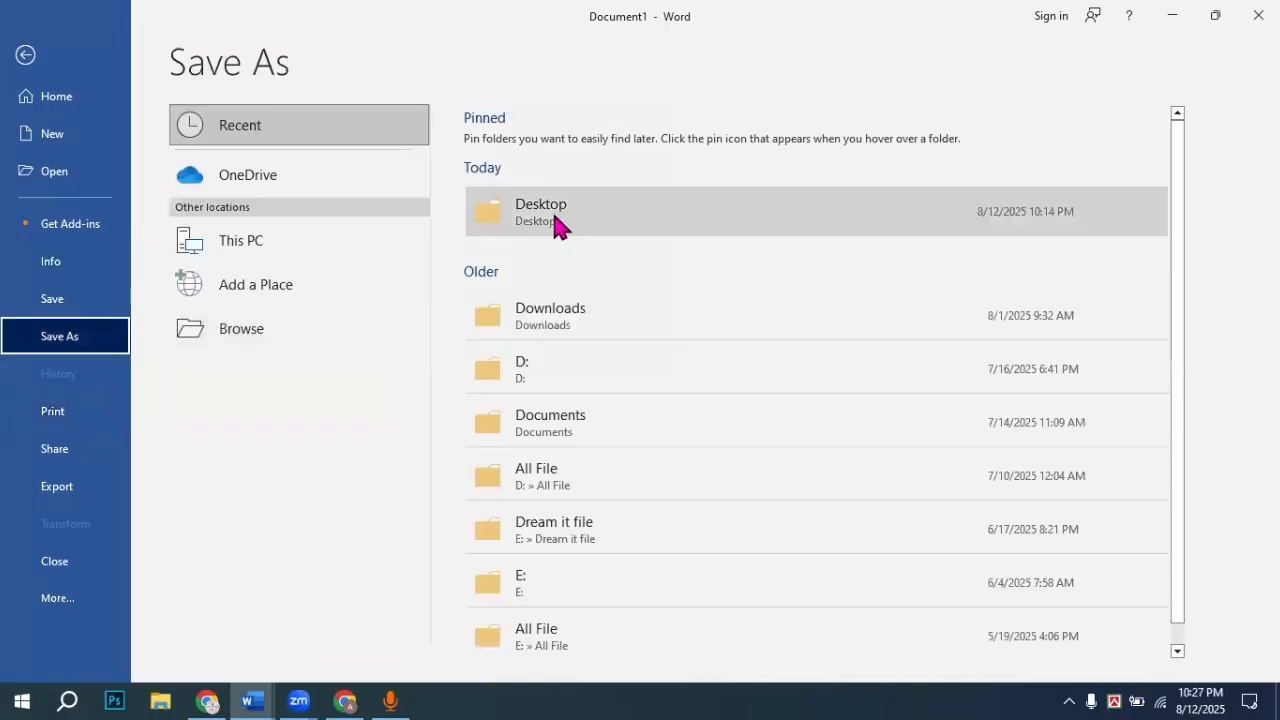
click(555, 210)
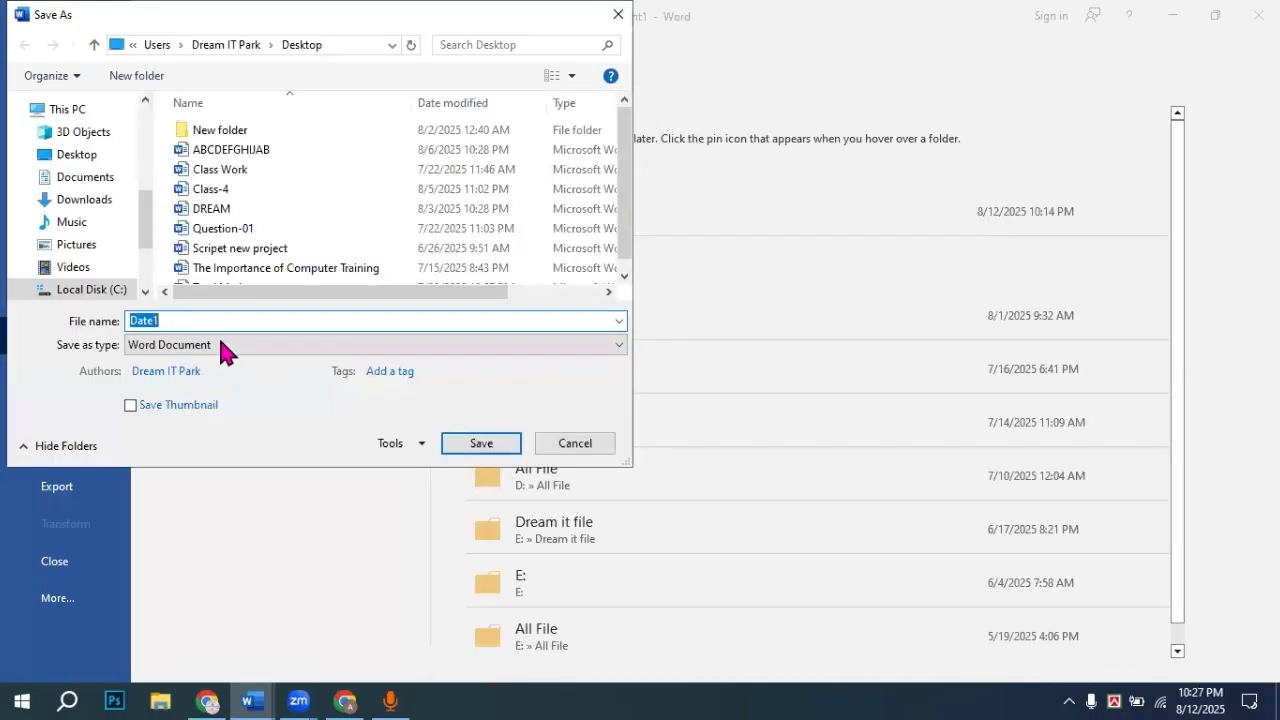
click(192, 321)
click(473, 447)
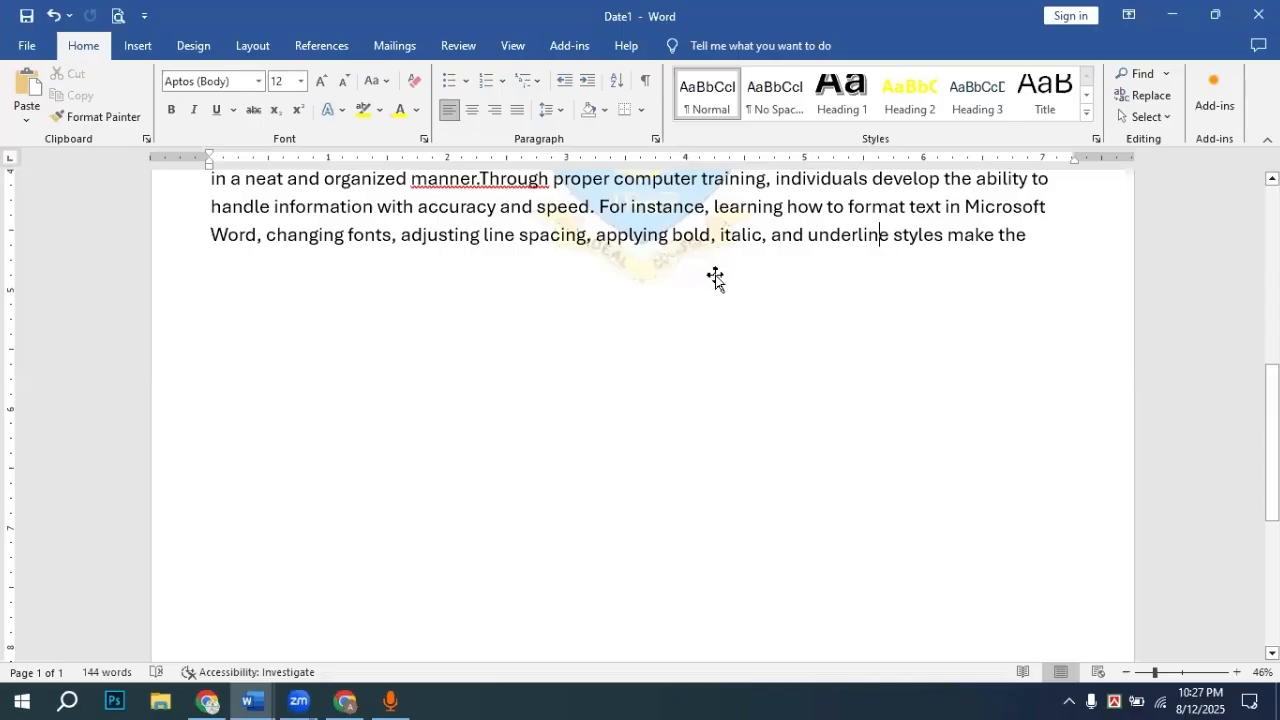
scroll(600, 390, up, 5)
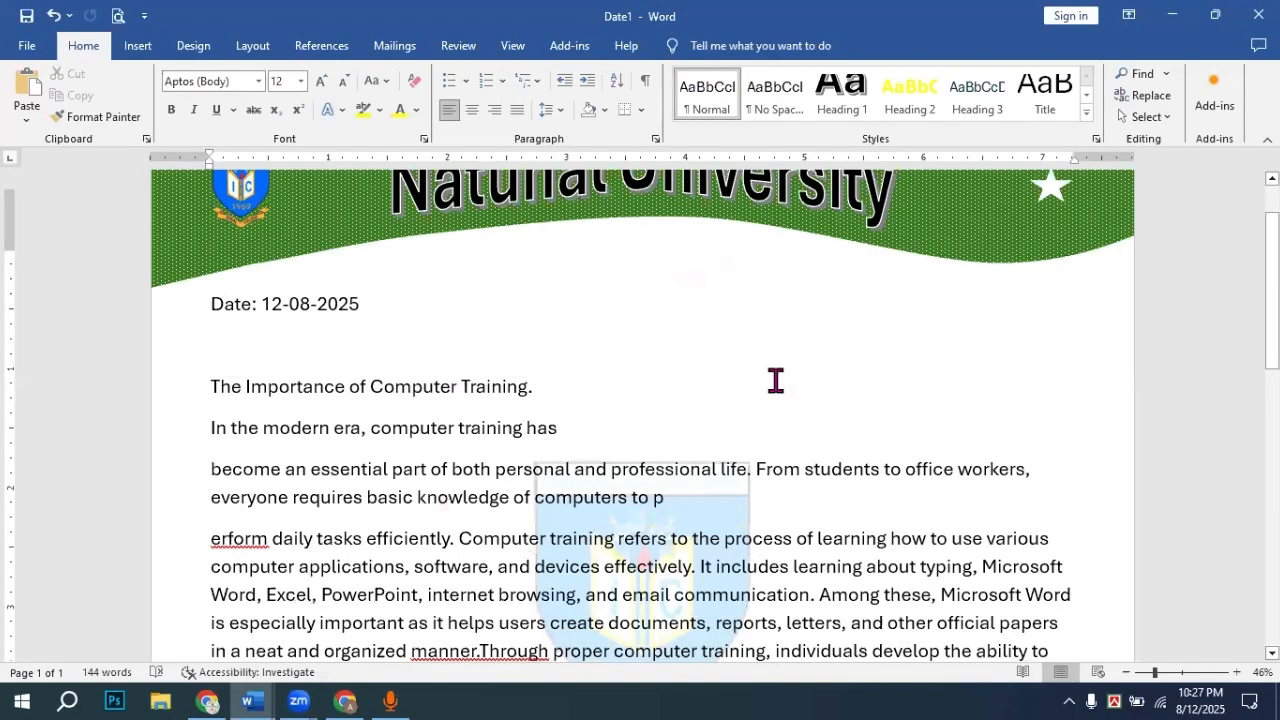
scroll(776, 380, up, 2)
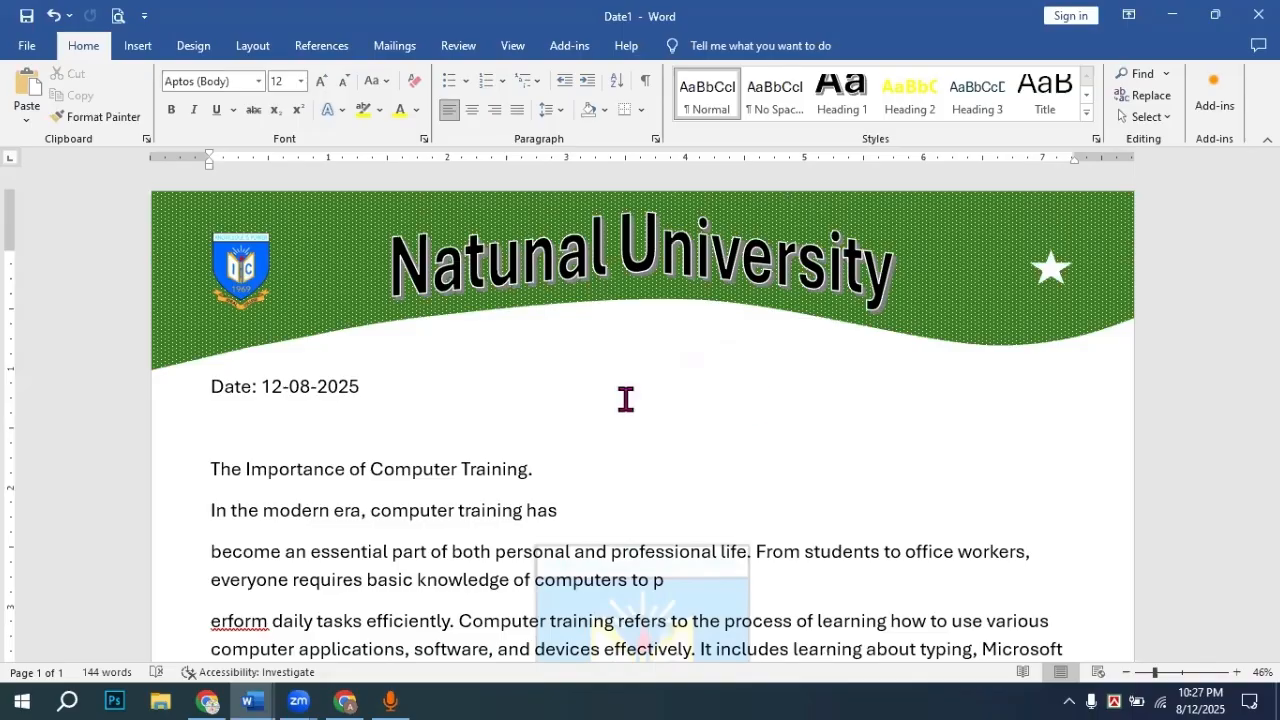
Step: Fill the wavy banner with light blue and copy the banner shape
click(994, 313)
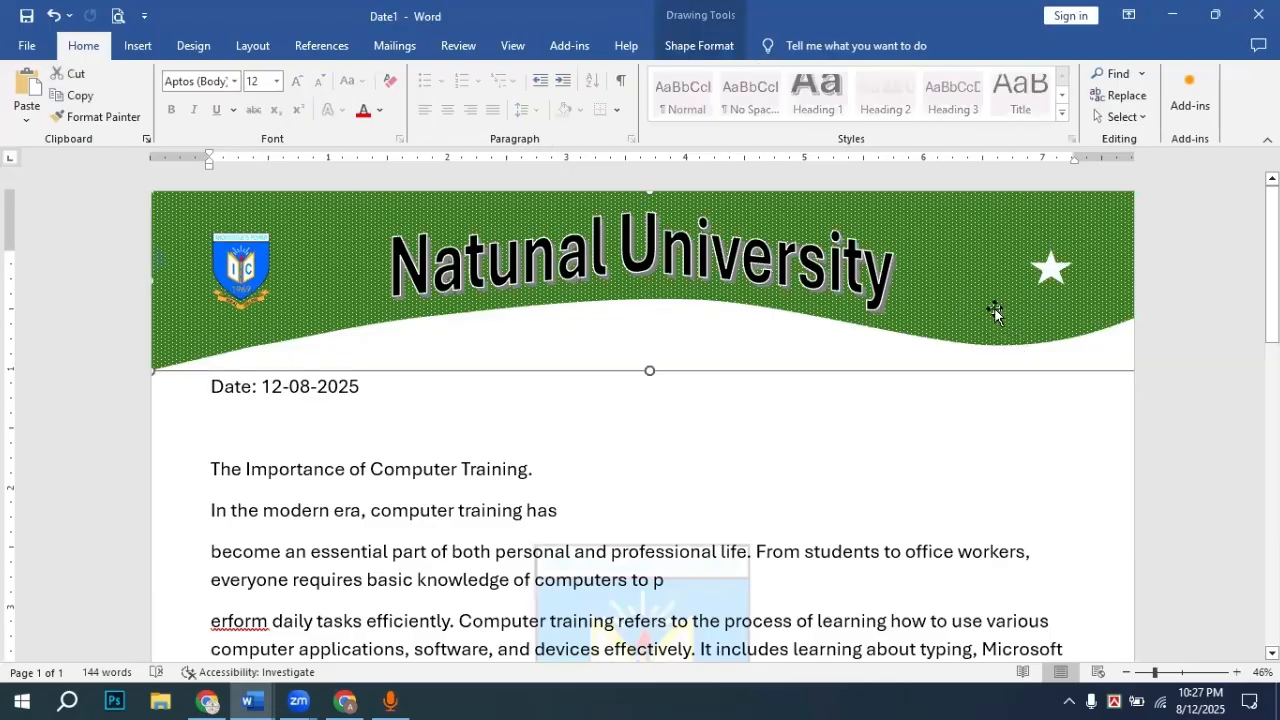
click(716, 50)
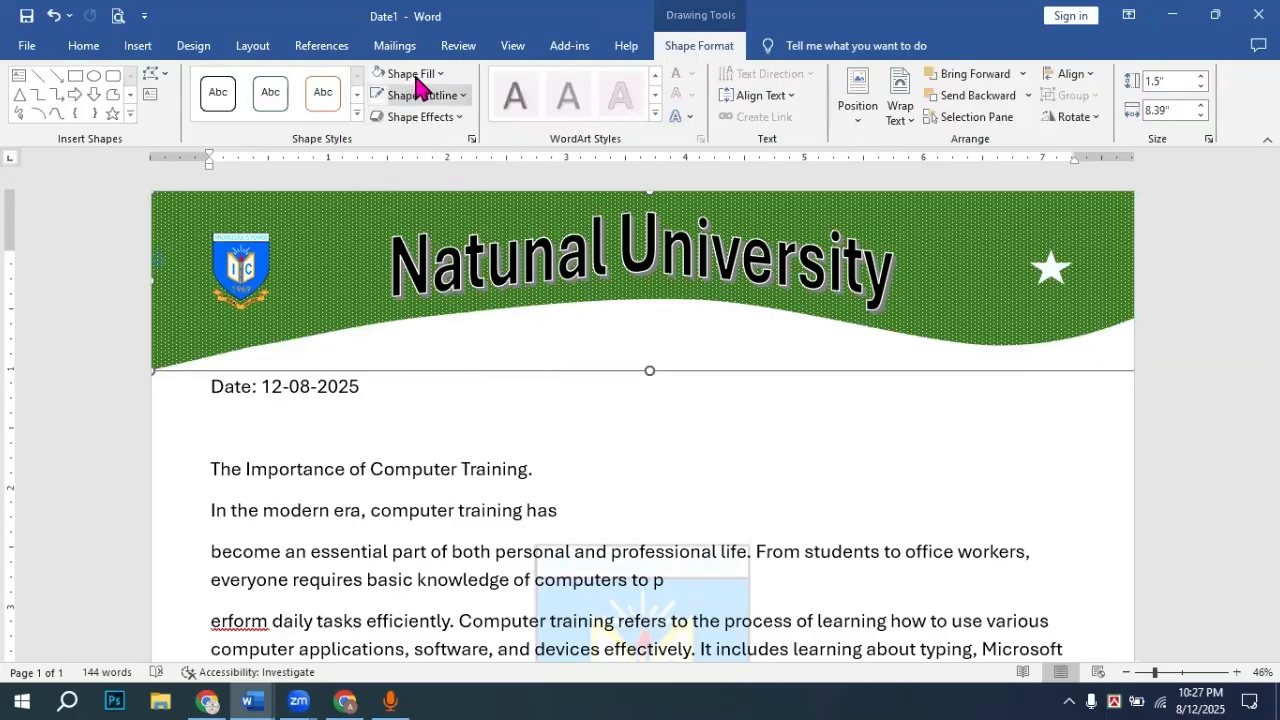
click(418, 74)
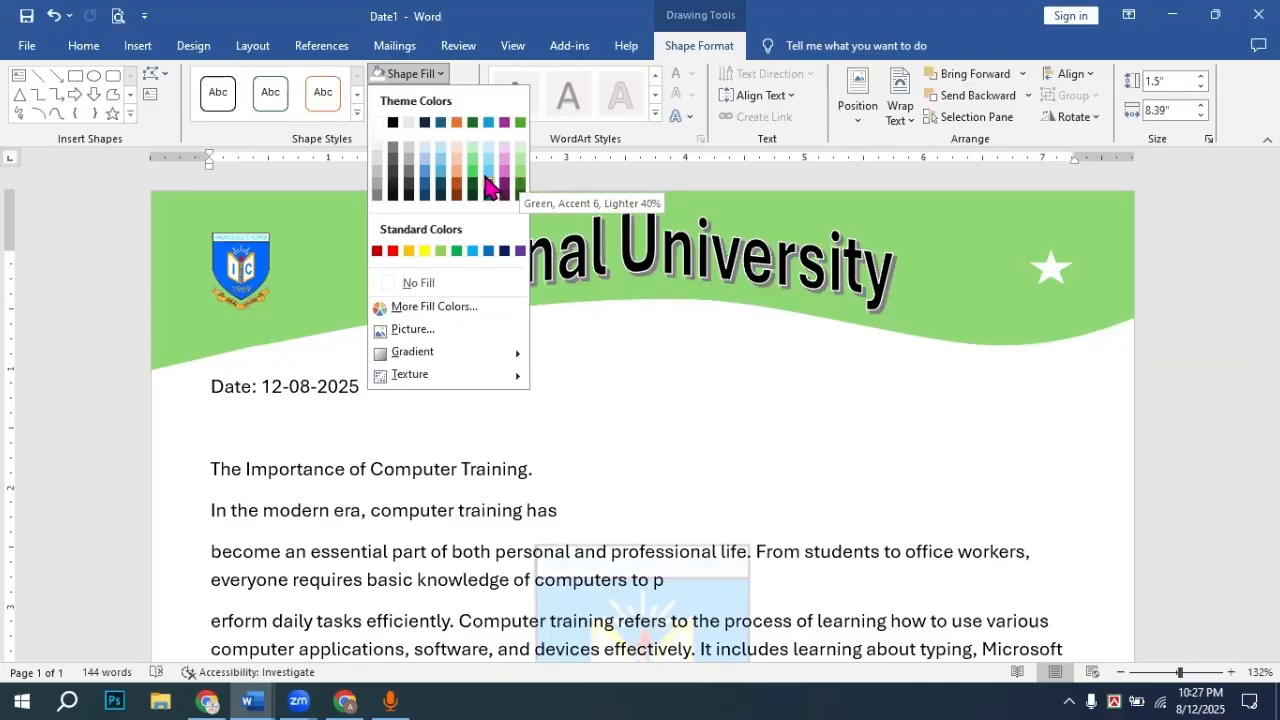
click(489, 181)
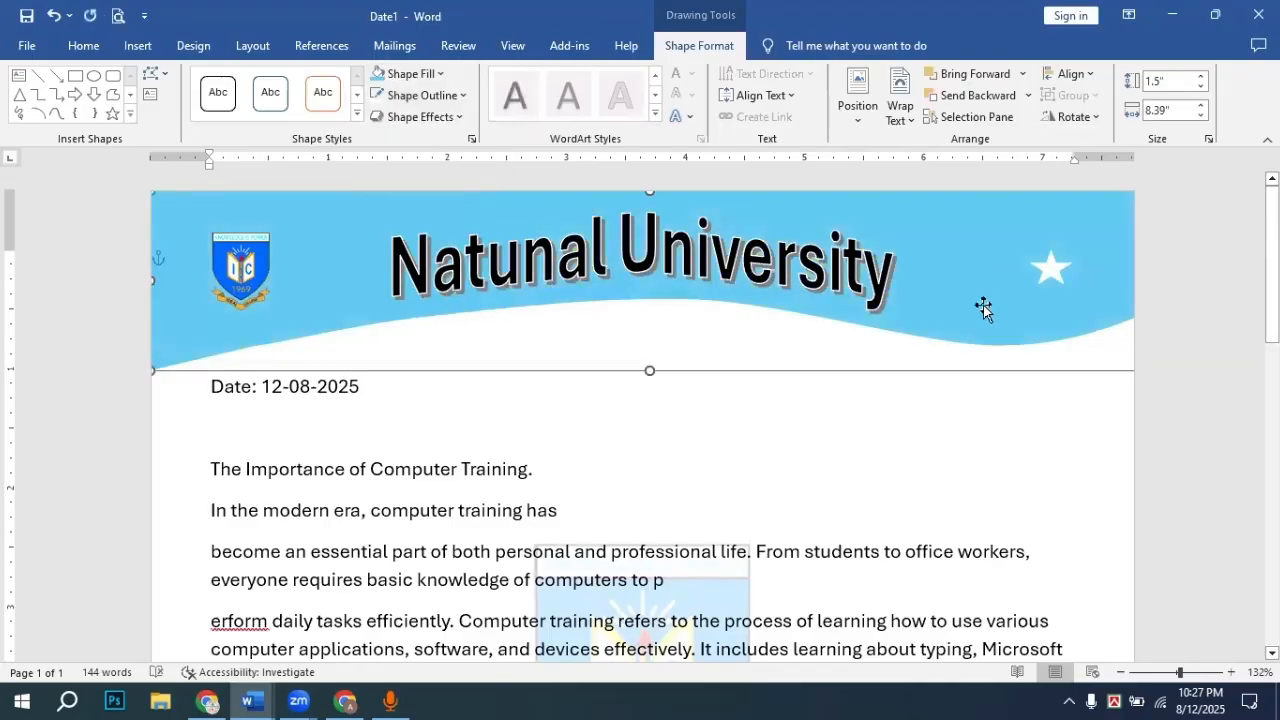
right_click(978, 318)
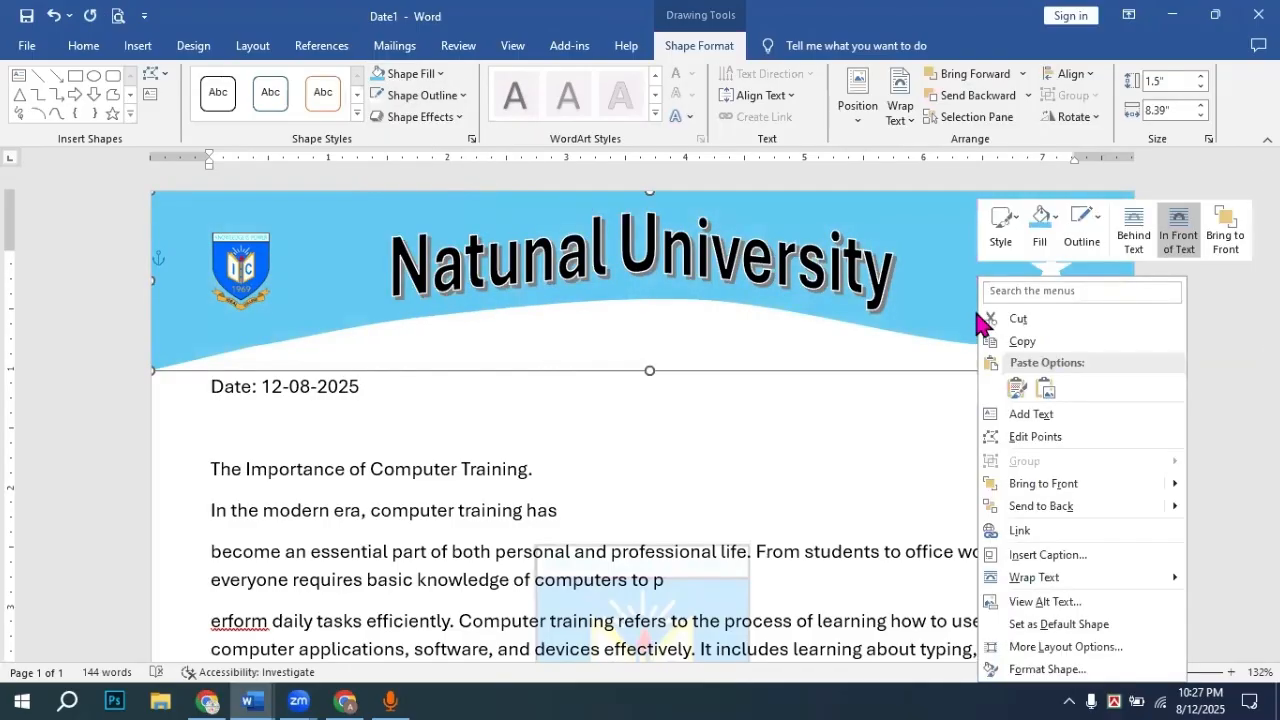
click(1034, 343)
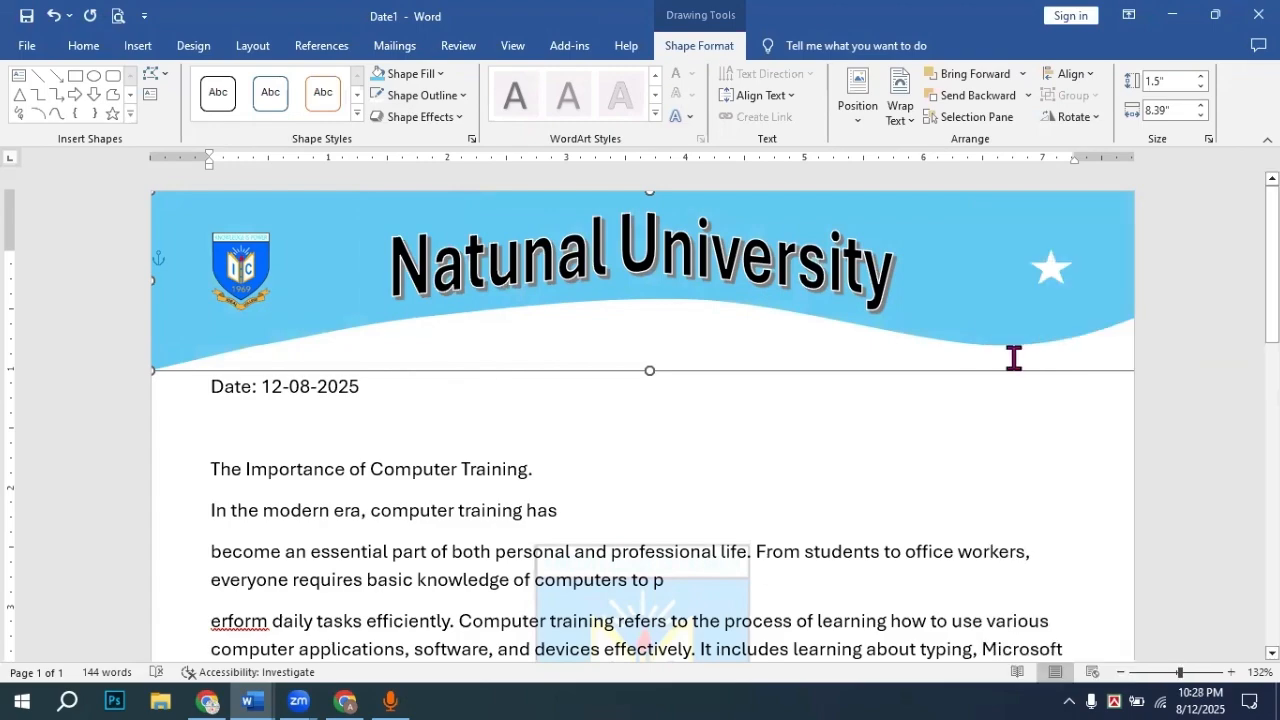
Step: Paste the banner copy at the page's top-left corner and set it In Front of Text
key(ctrl+v)
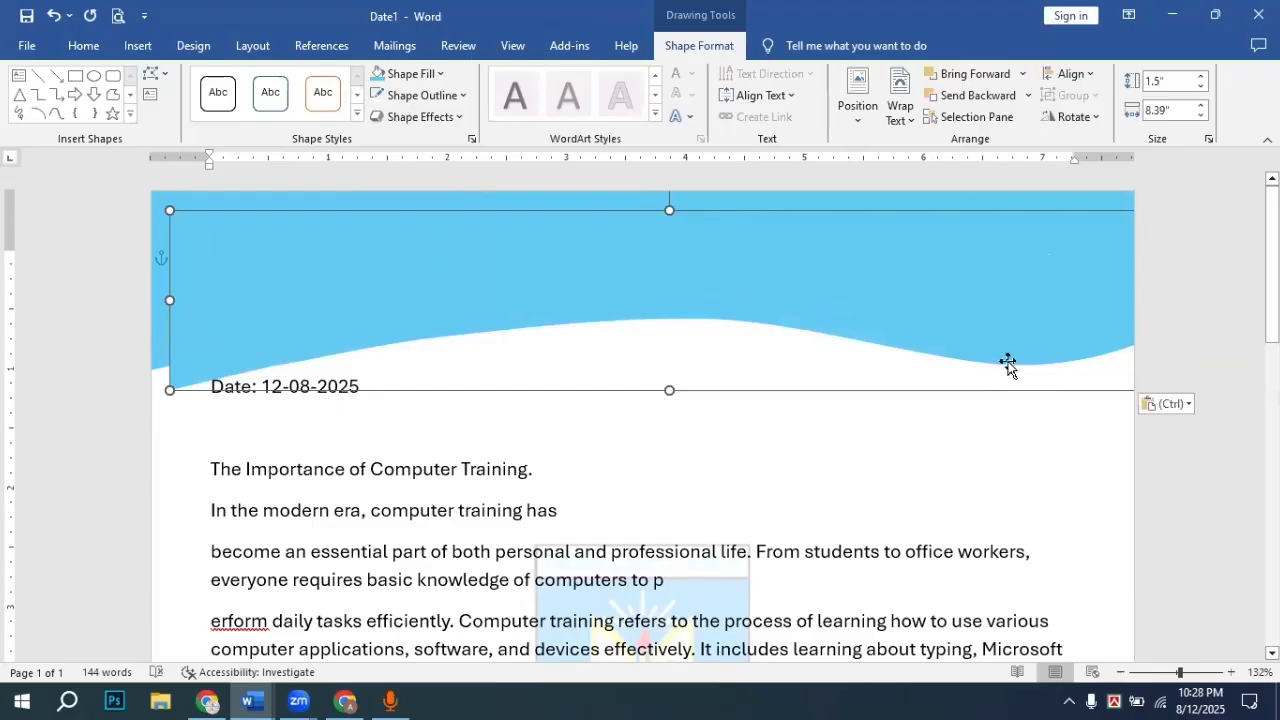
drag(1006, 363, 904, 288)
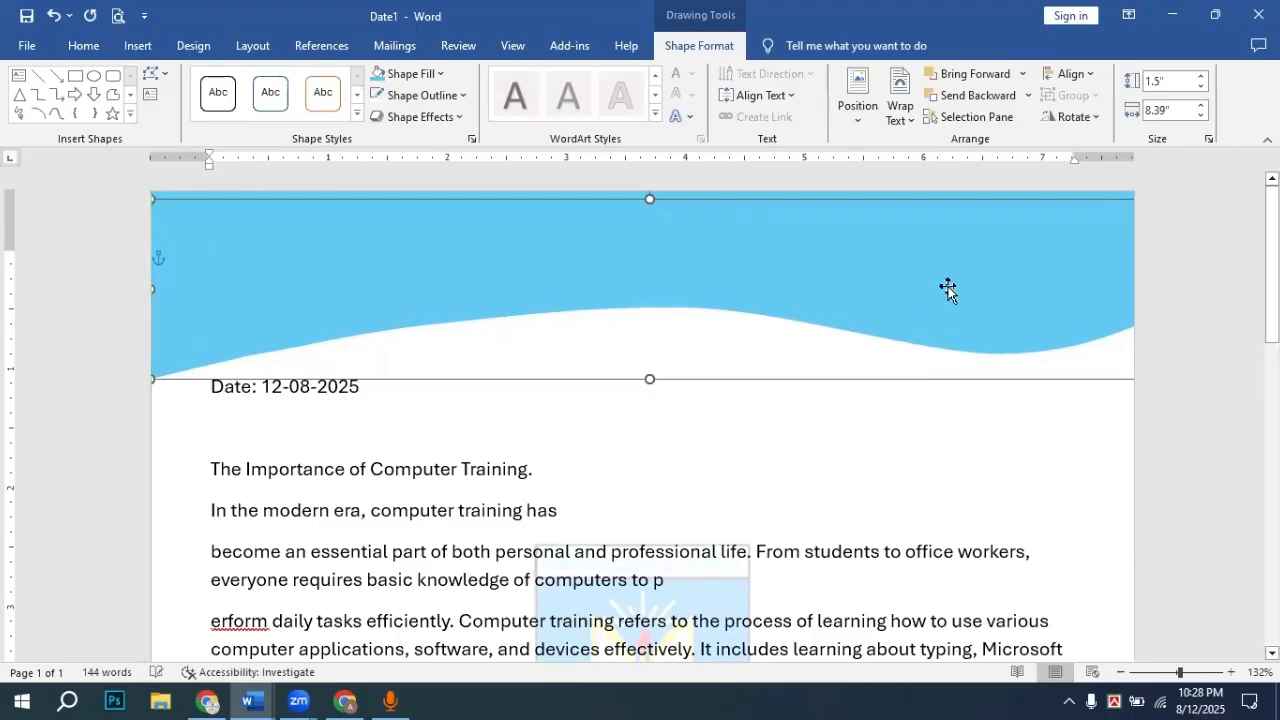
click(900, 110)
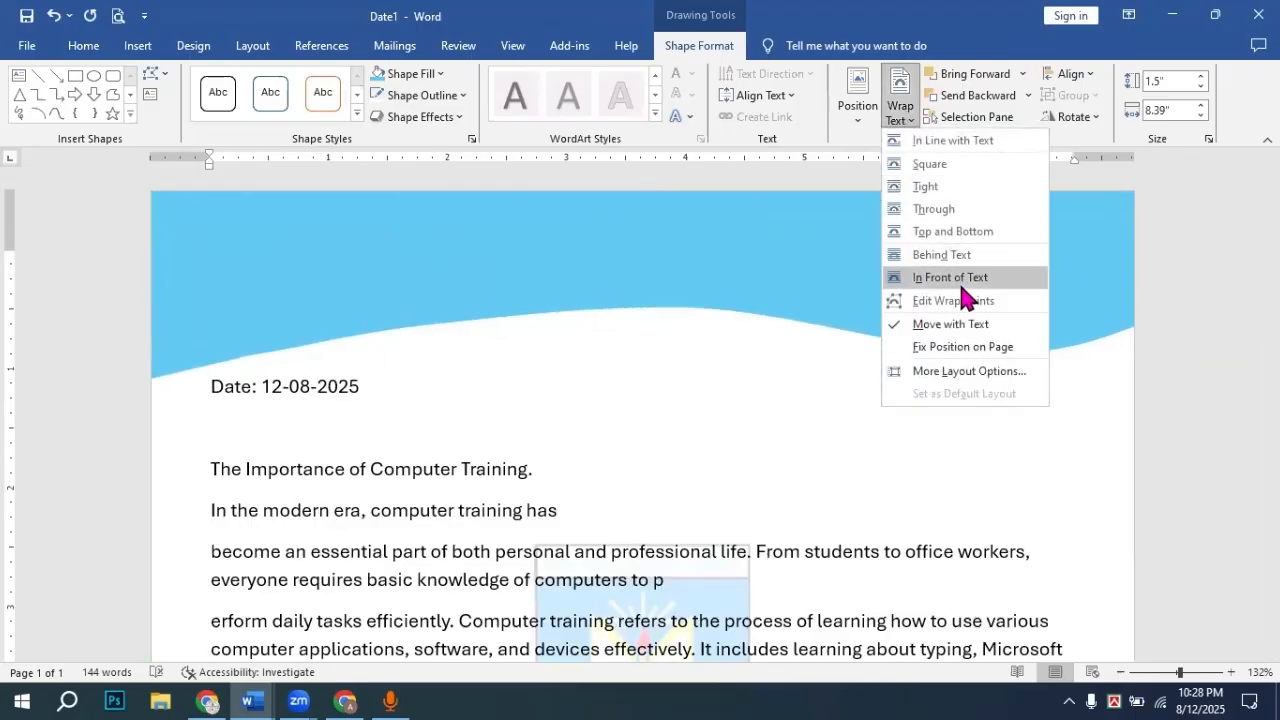
click(960, 283)
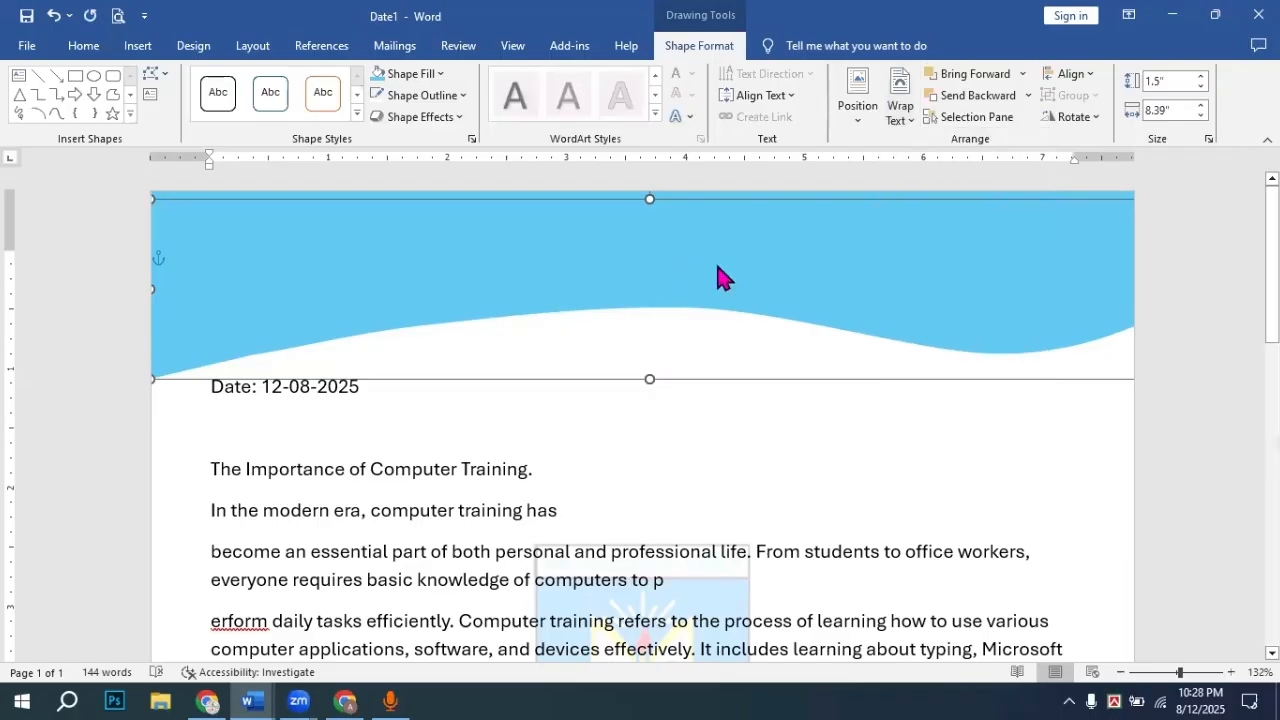
Step: Send the blue wave to the back behind the title, logo and star
right_click(716, 268)
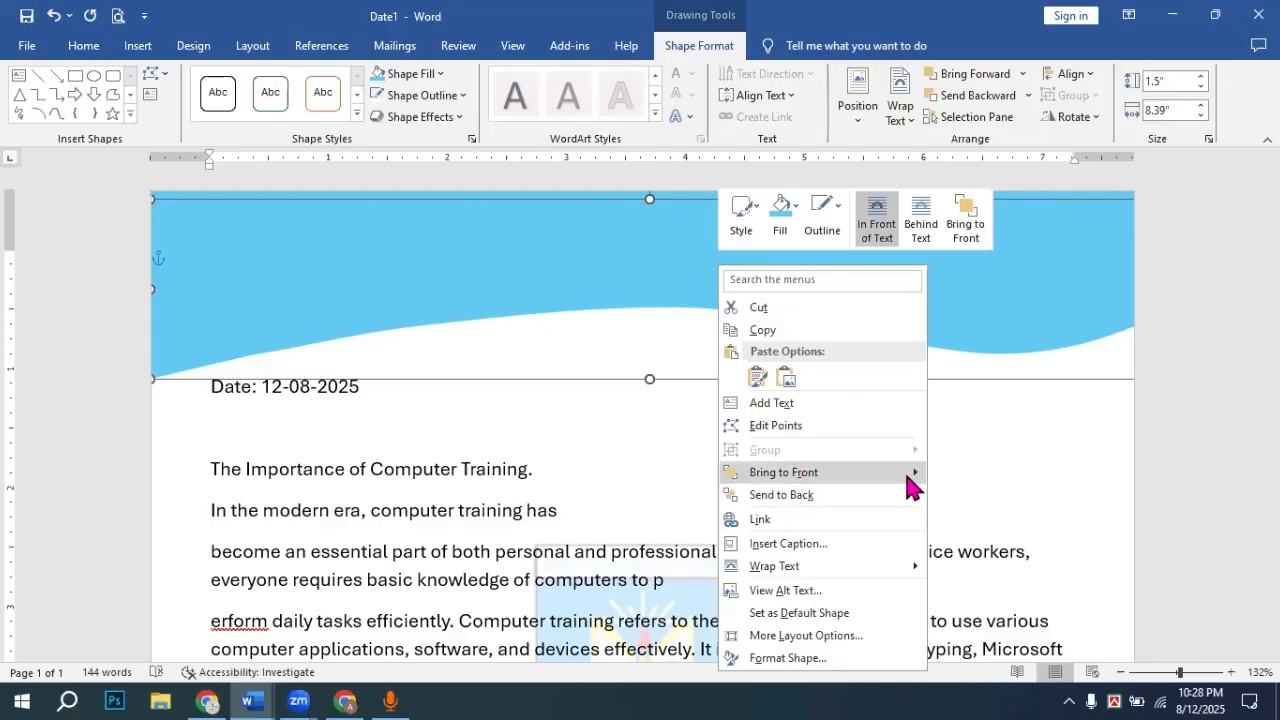
mouse_move(912, 487)
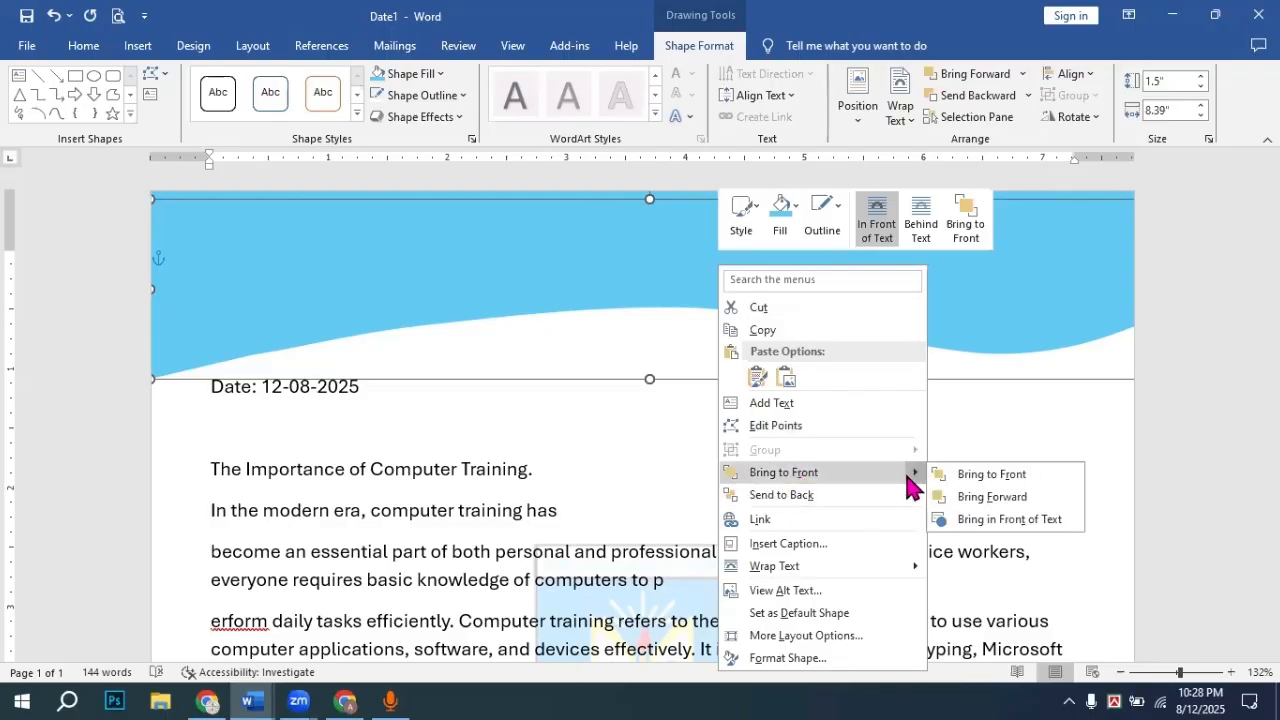
click(819, 494)
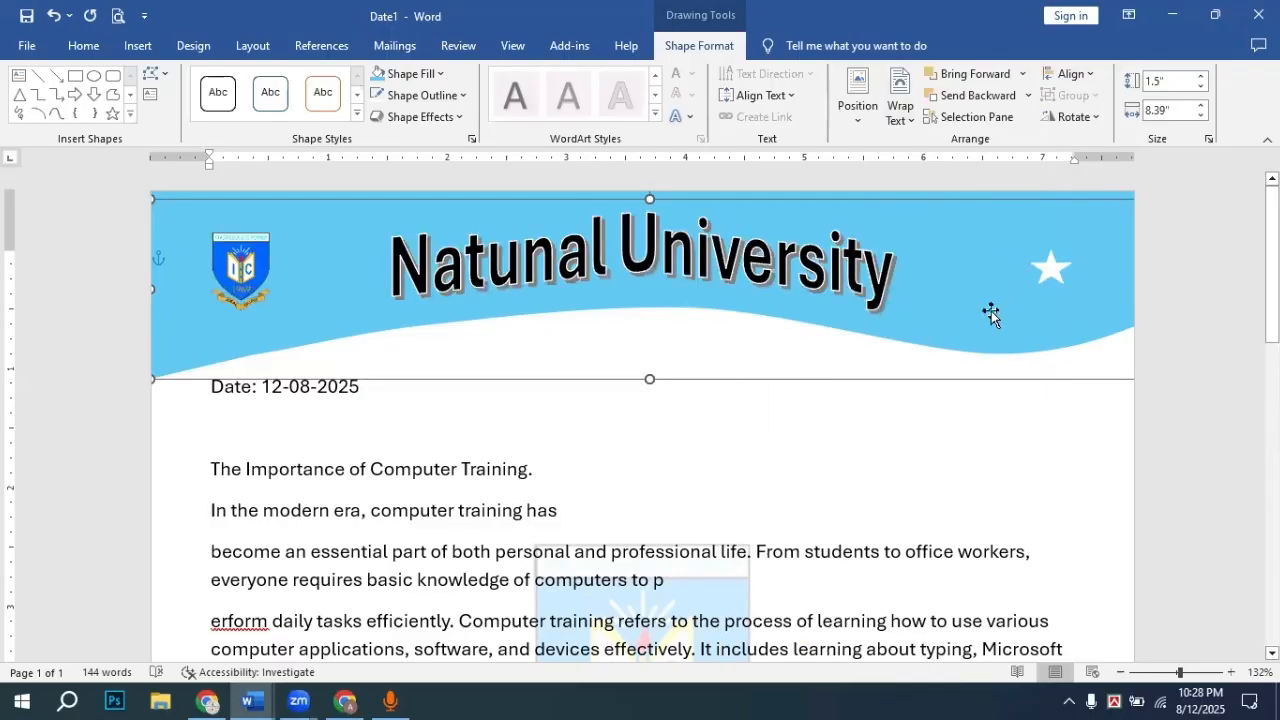
right_click(967, 374)
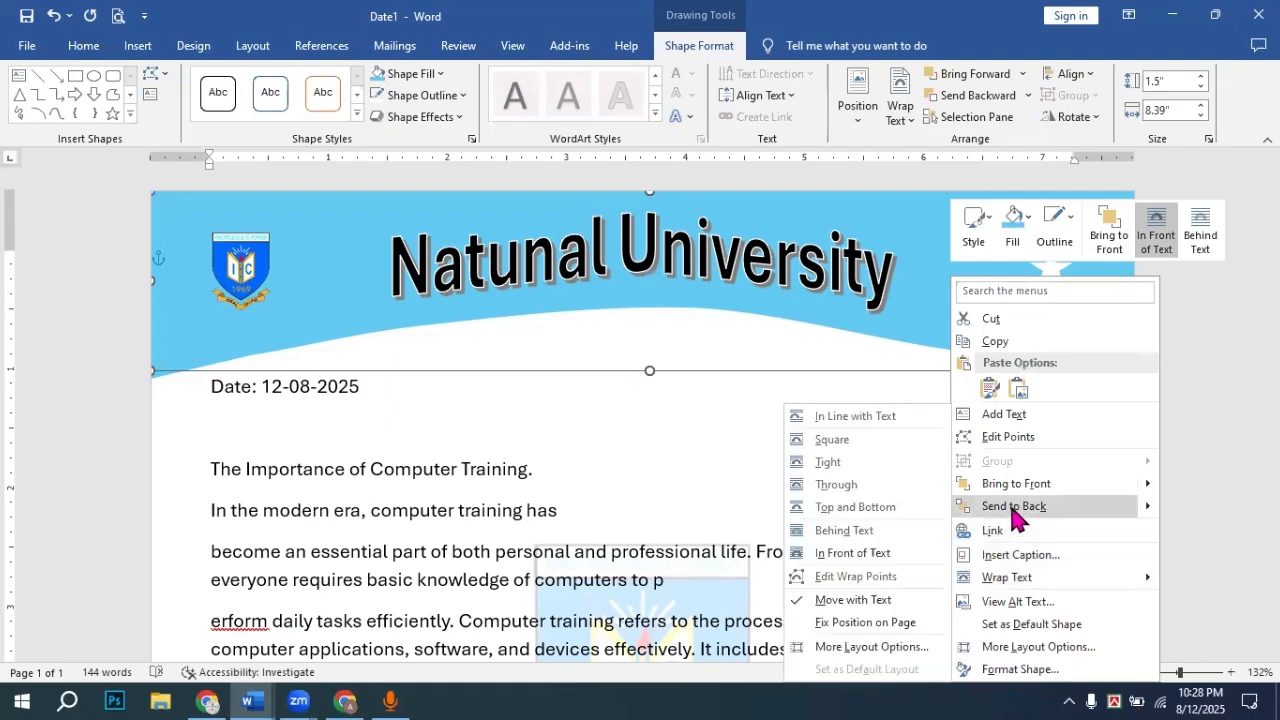
click(1015, 510)
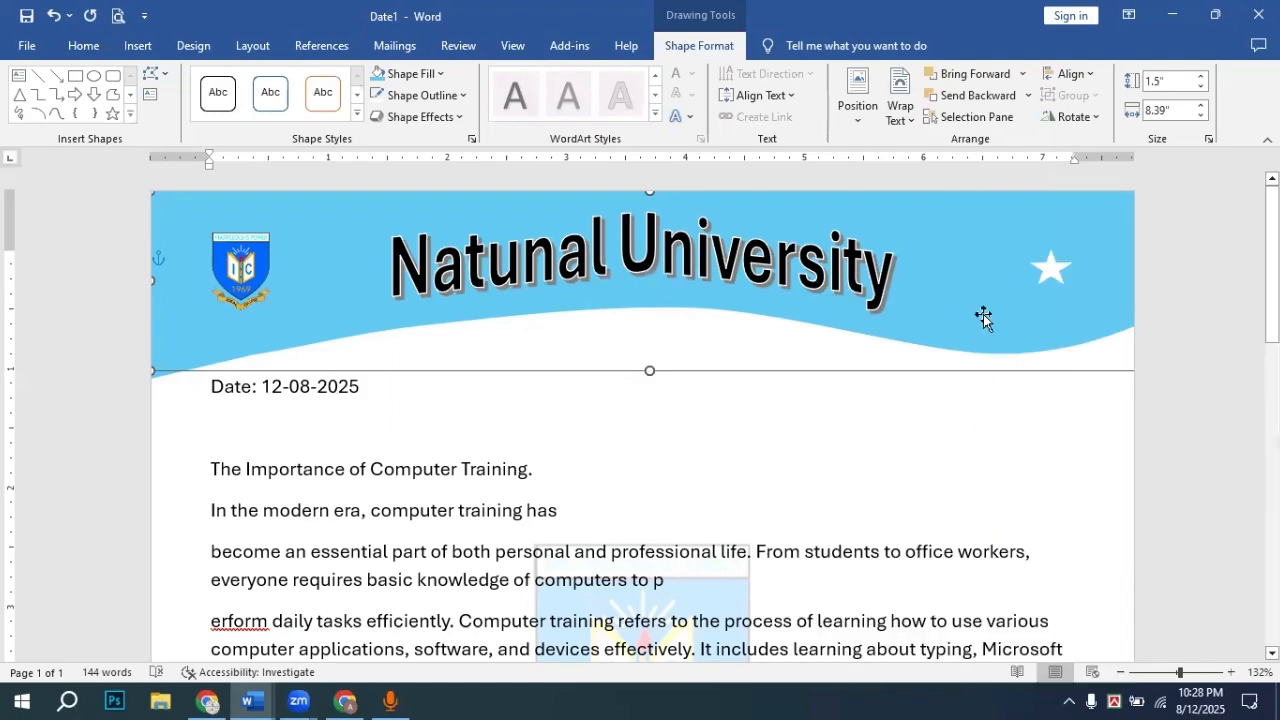
Step: Fill the duplicate wave yellow and move it down below the blue wave
click(403, 75)
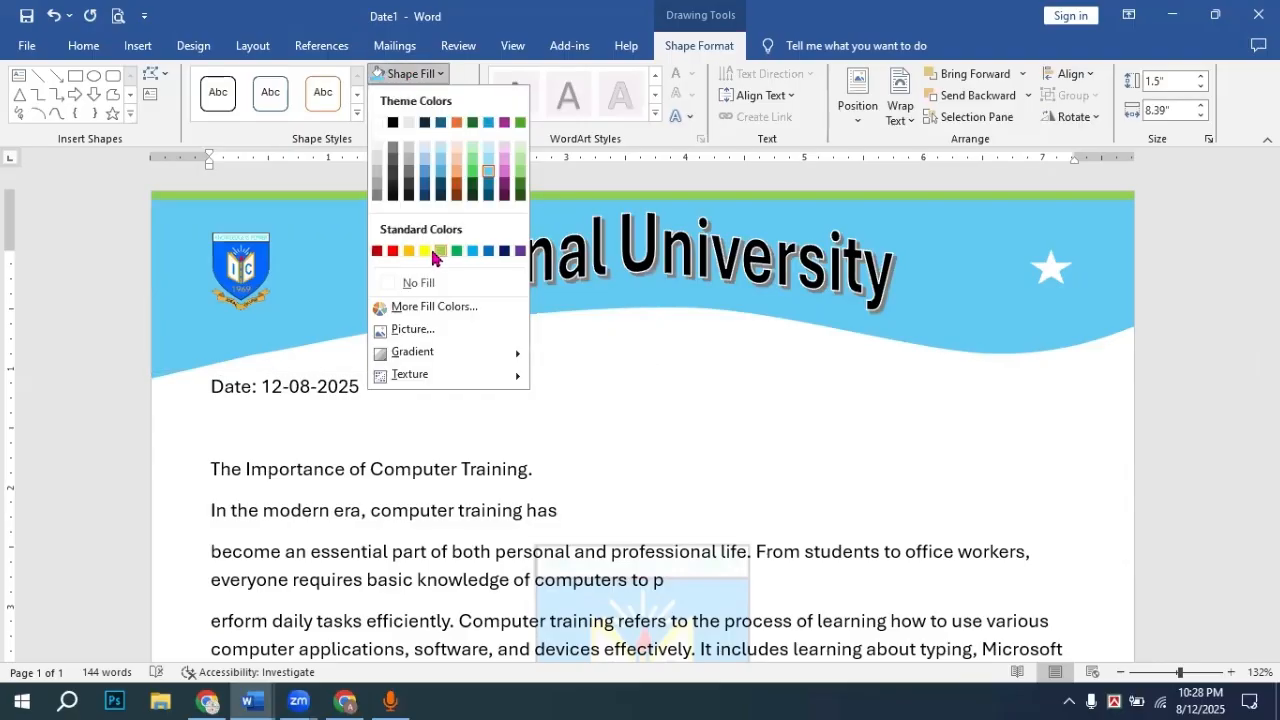
click(425, 251)
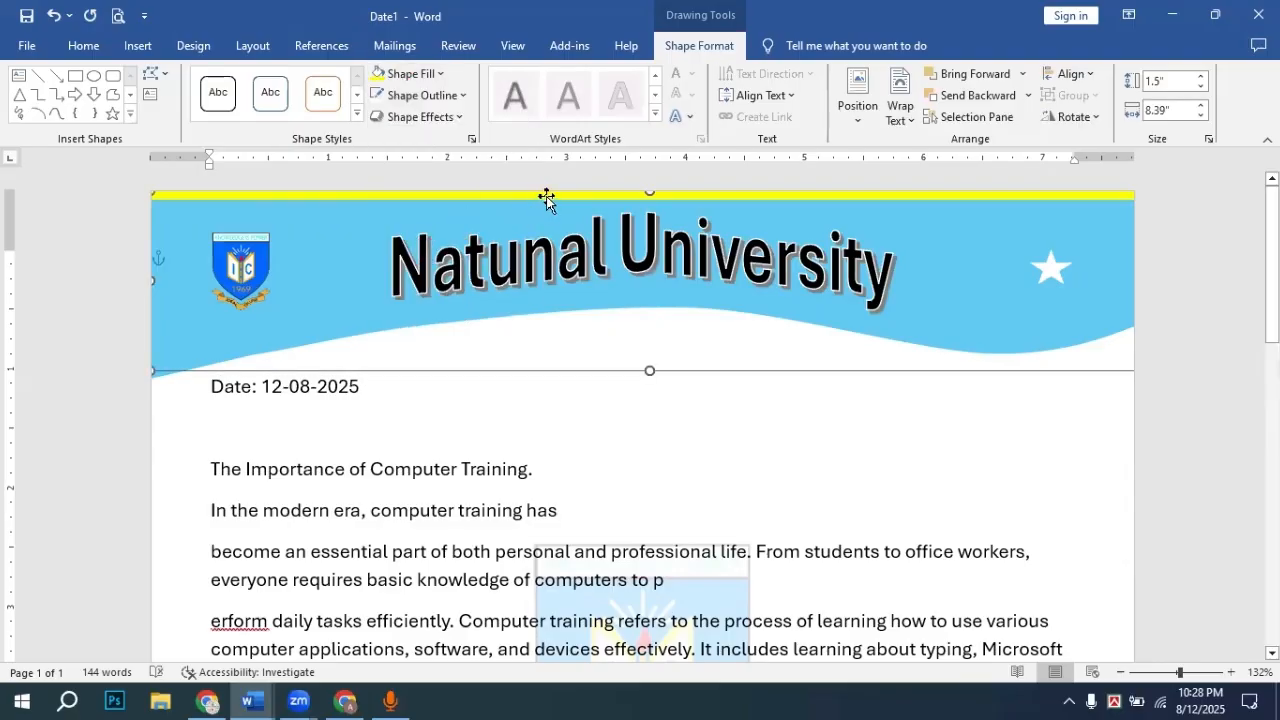
drag(546, 197, 534, 220)
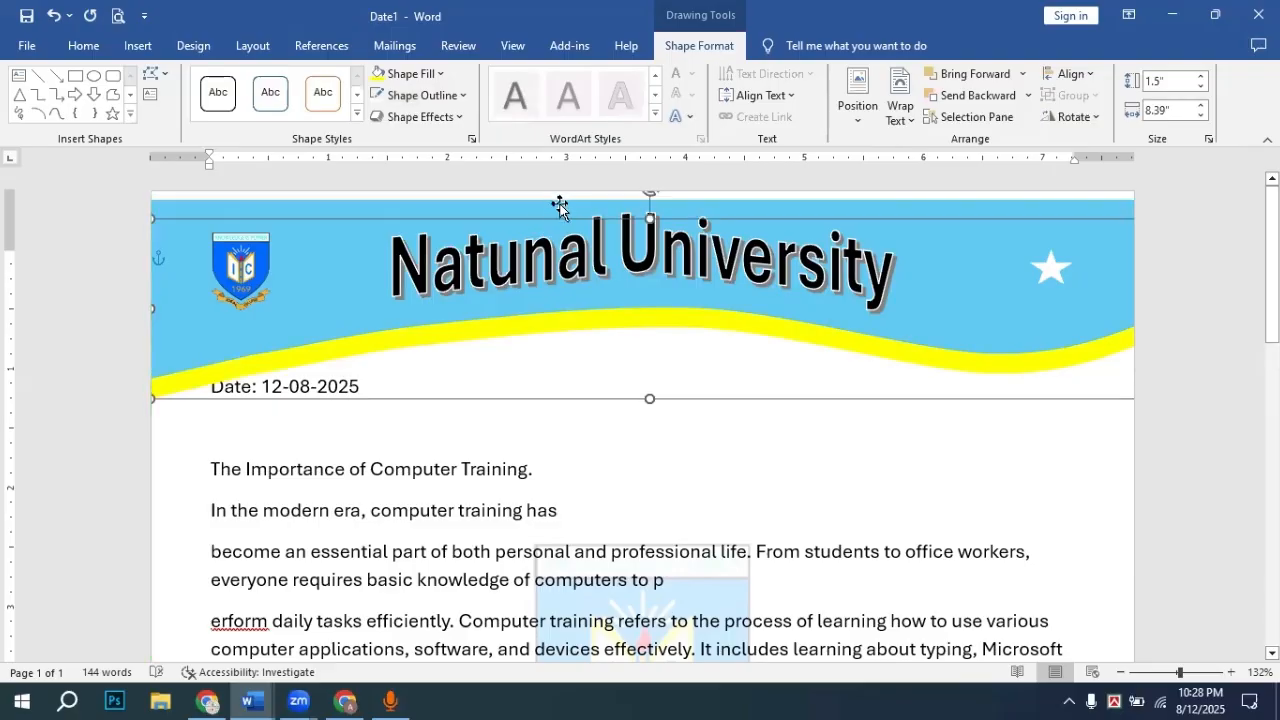
Step: Recentre the Natunal University title and nudge the banner waves up to the page edge
drag(423, 206, 426, 208)
click(294, 215)
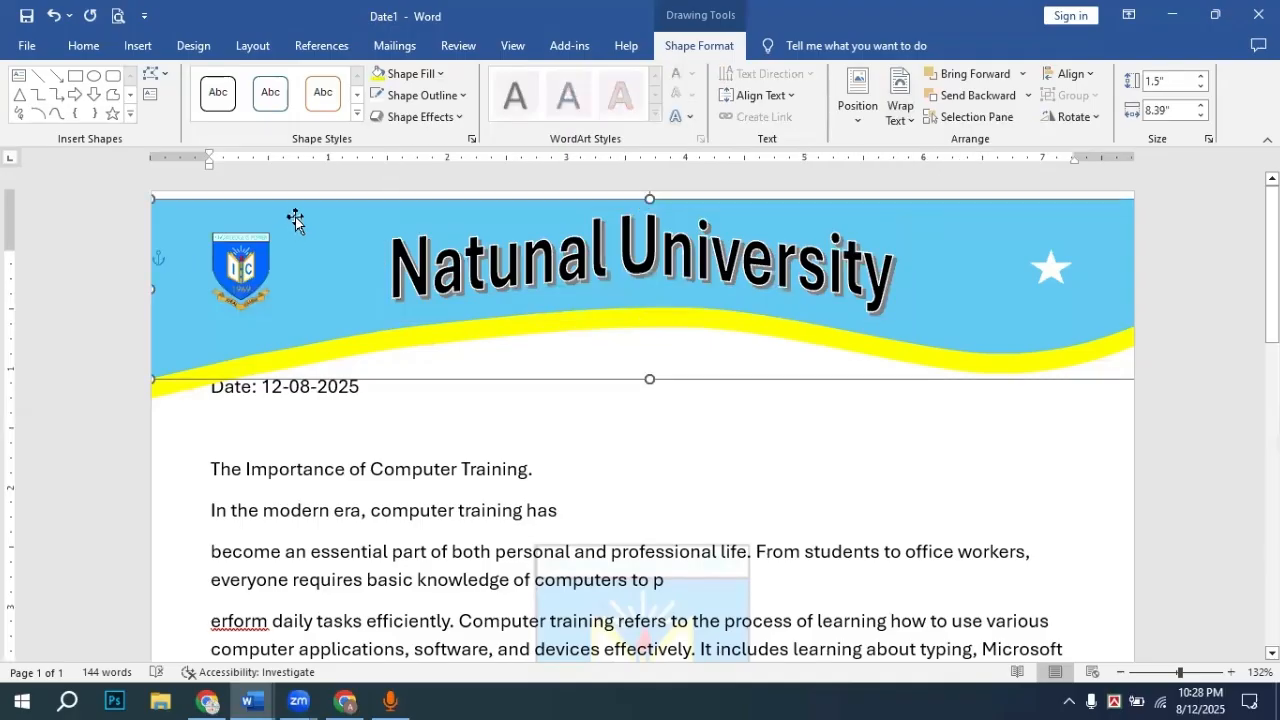
drag(295, 214, 296, 208)
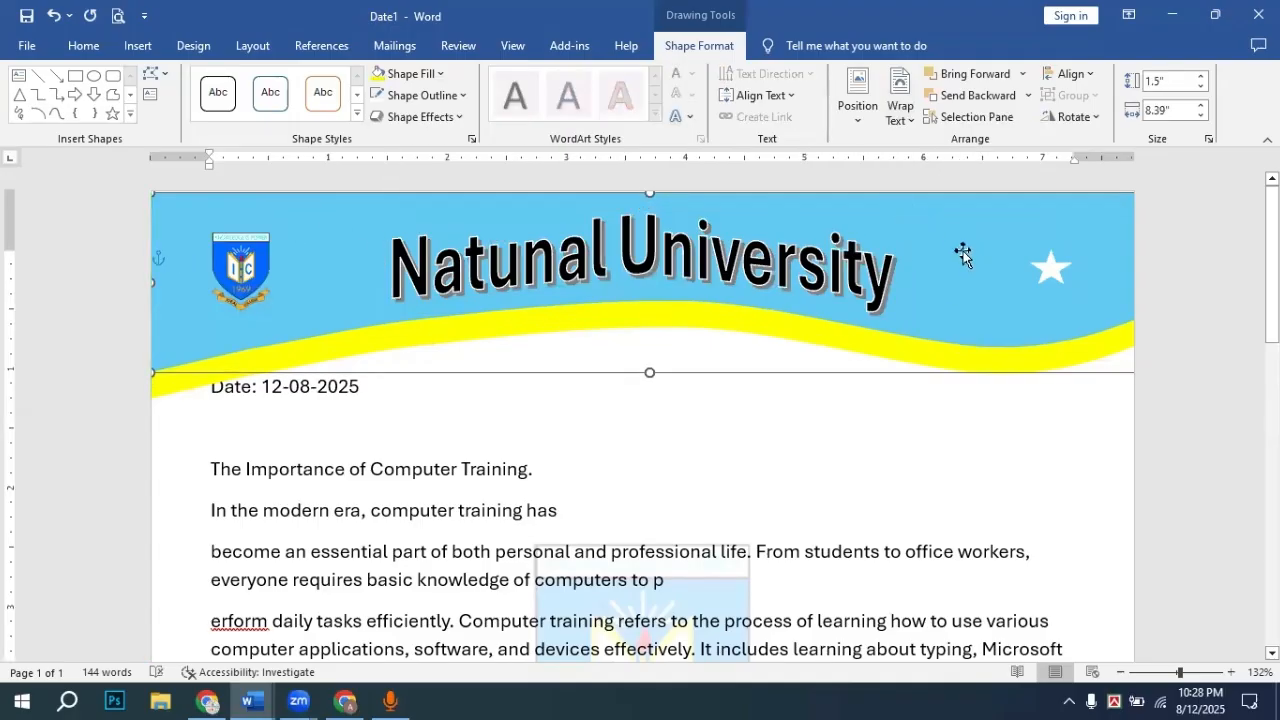
click(1171, 369)
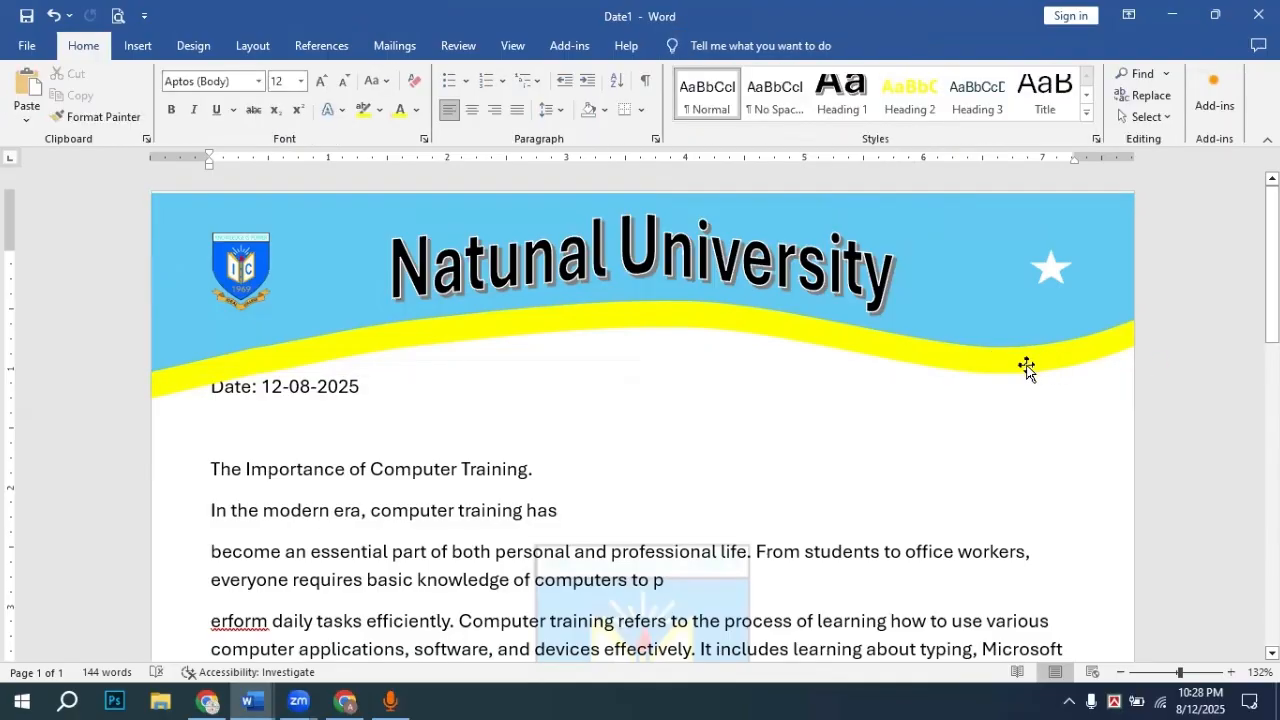
click(1024, 359)
drag(1024, 359, 1020, 350)
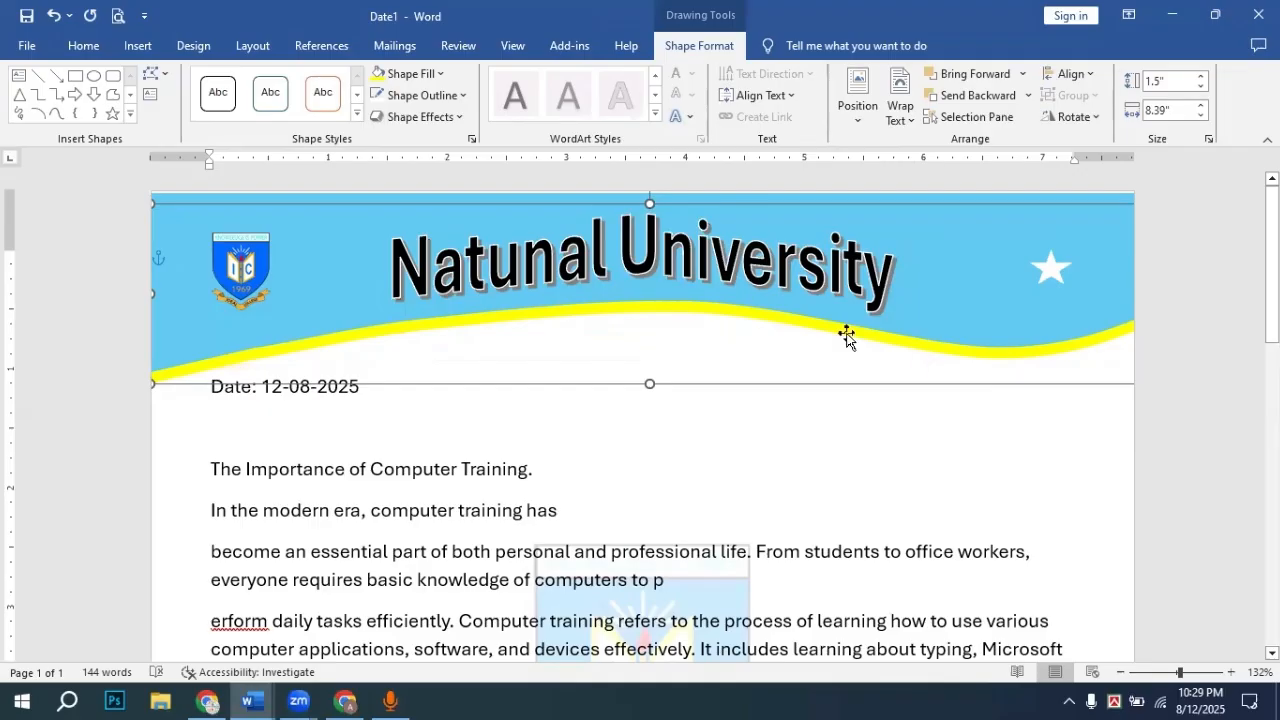
drag(932, 342, 931, 344)
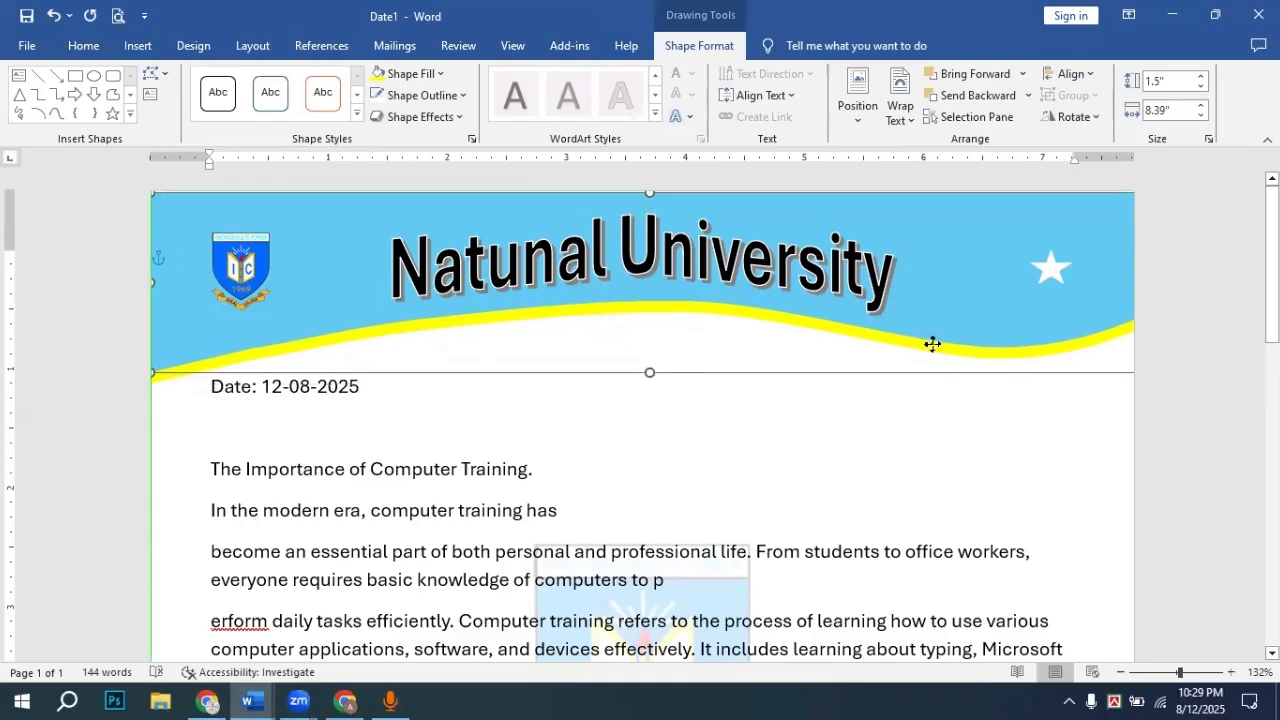
click(1180, 348)
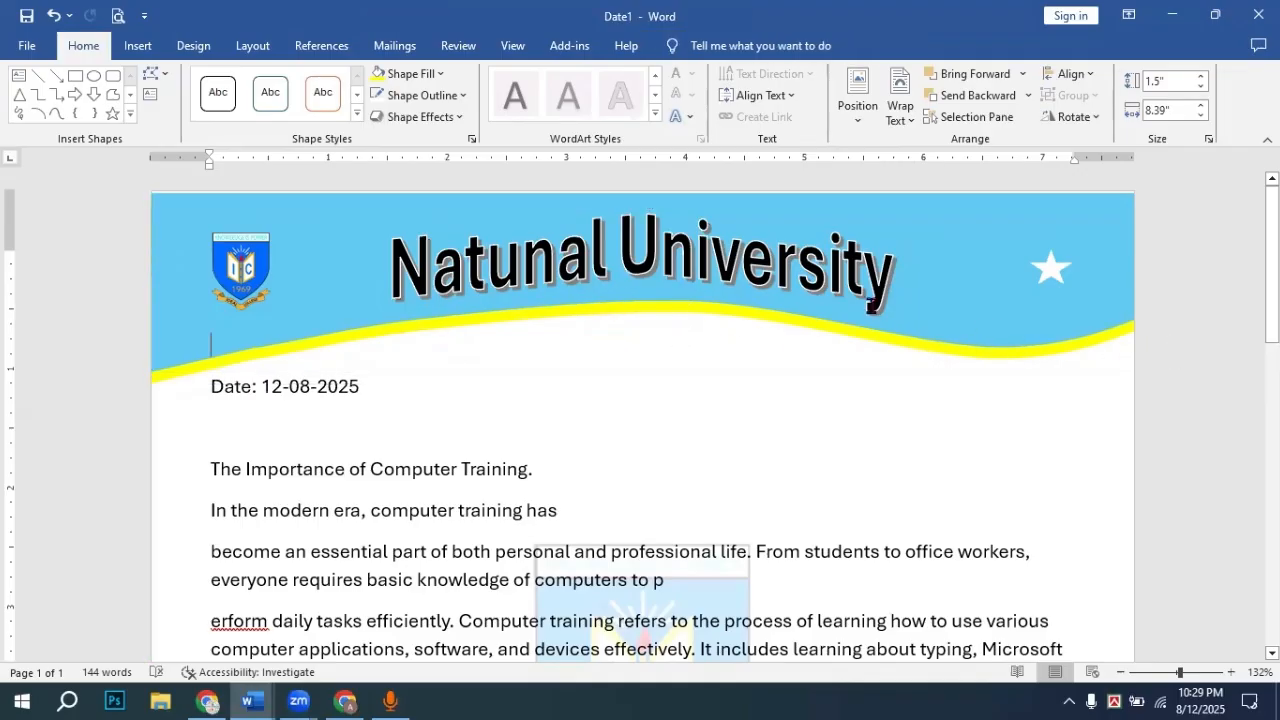
Step: Use Edit Points to lower two top-edge points of the green footer, curving its top downward
scroll(571, 506, down, 15)
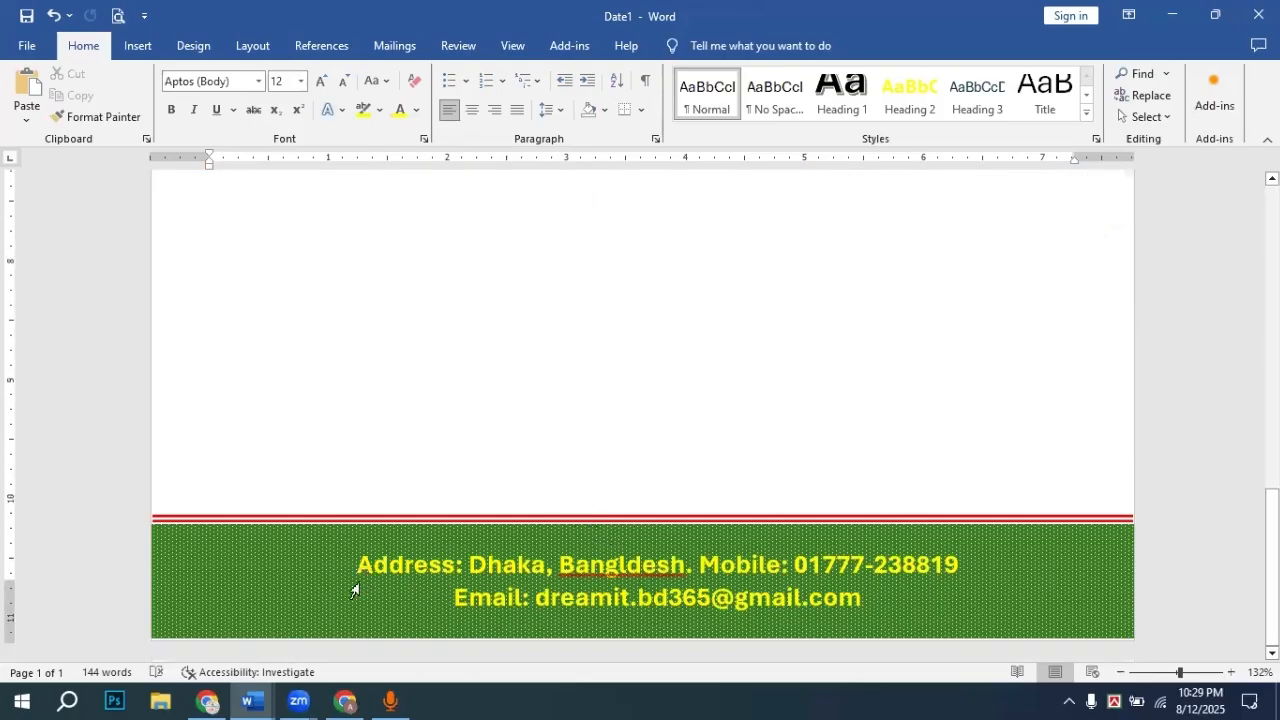
scroll(606, 488, up, 15)
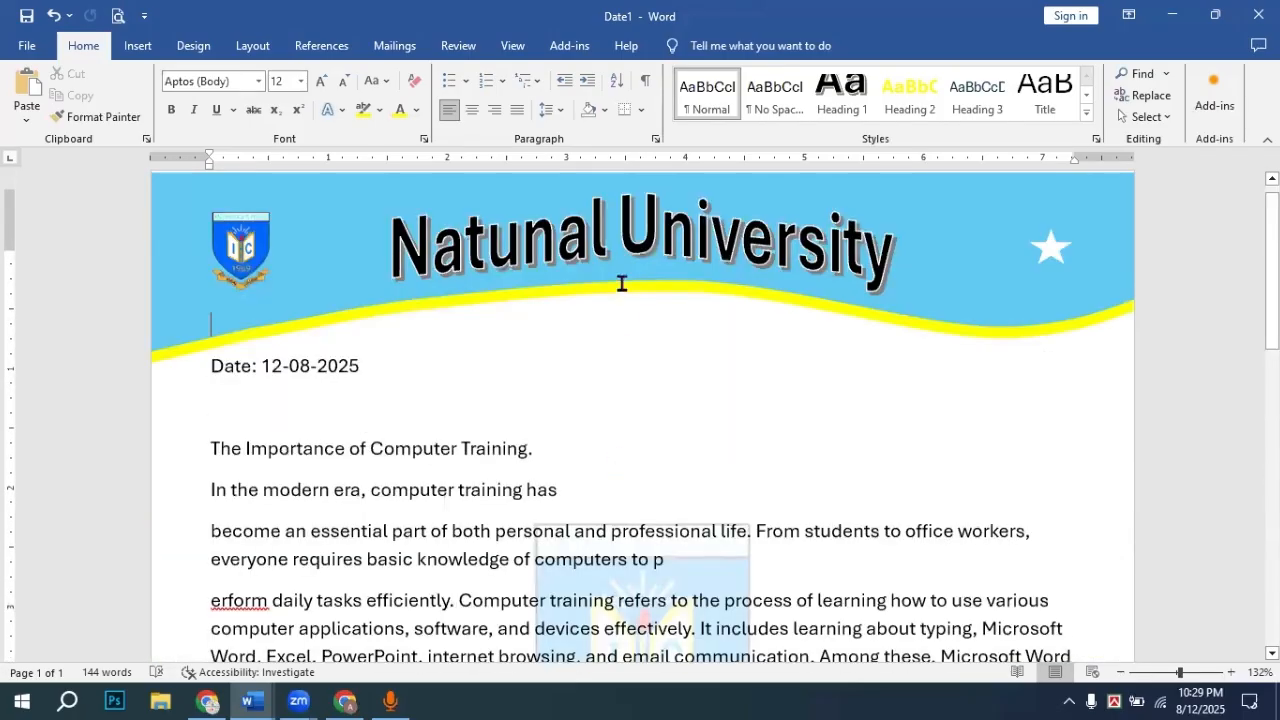
scroll(636, 512, down, 6)
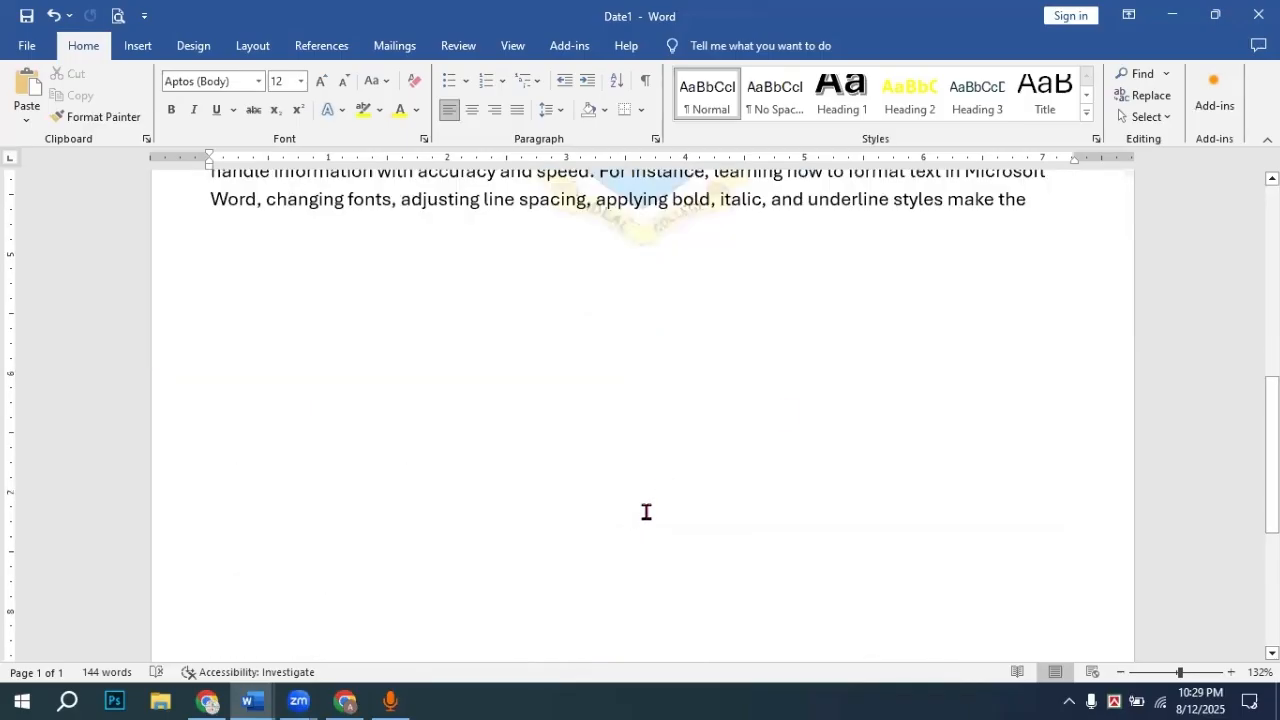
scroll(646, 512, down, 4)
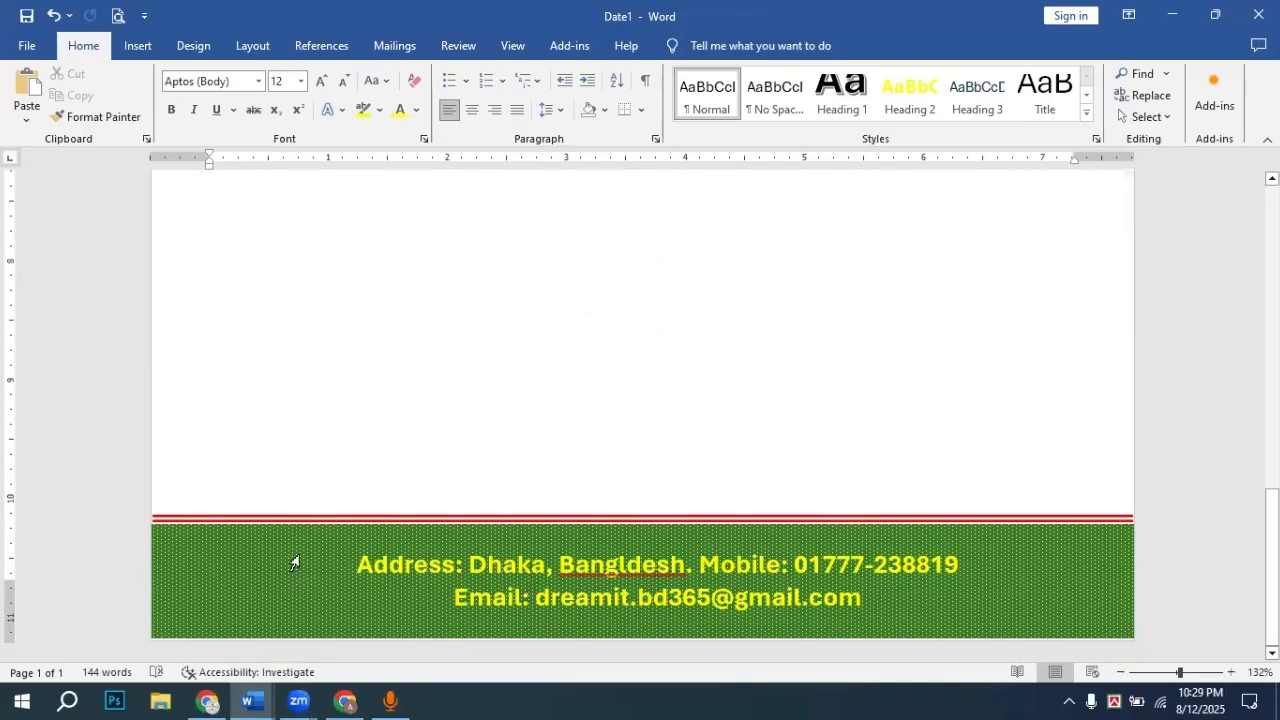
click(237, 545)
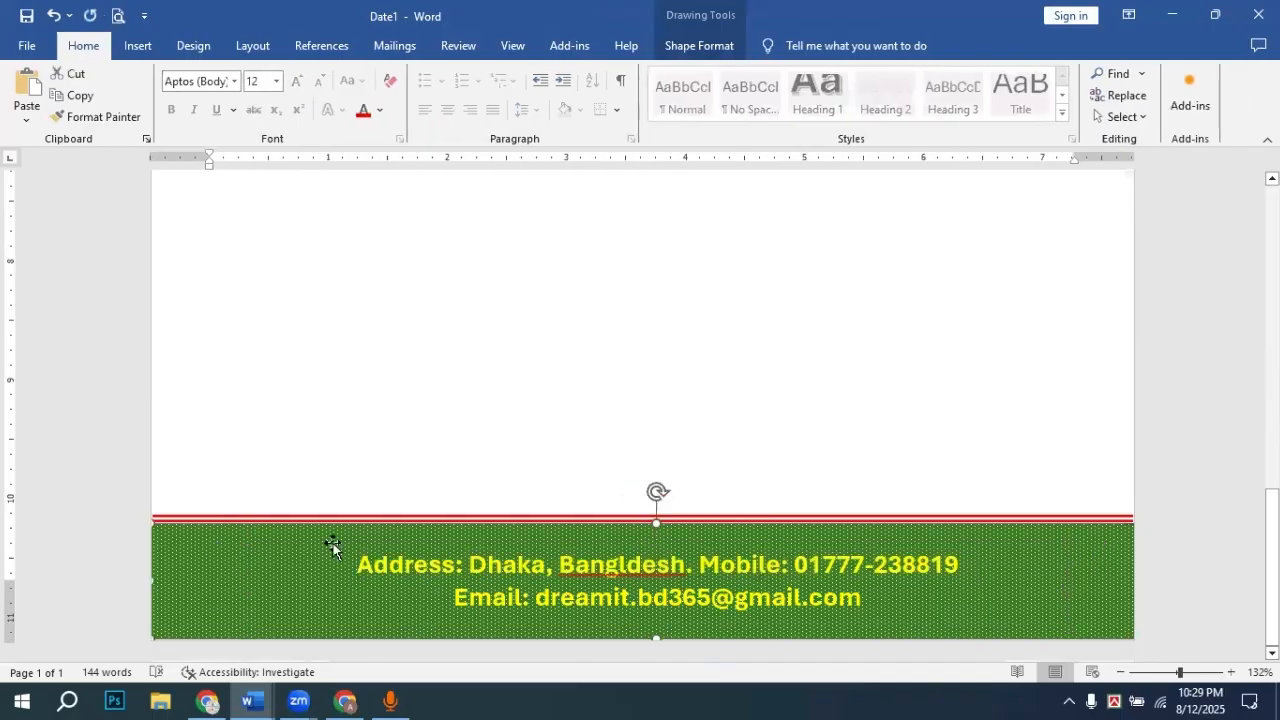
right_click(244, 552)
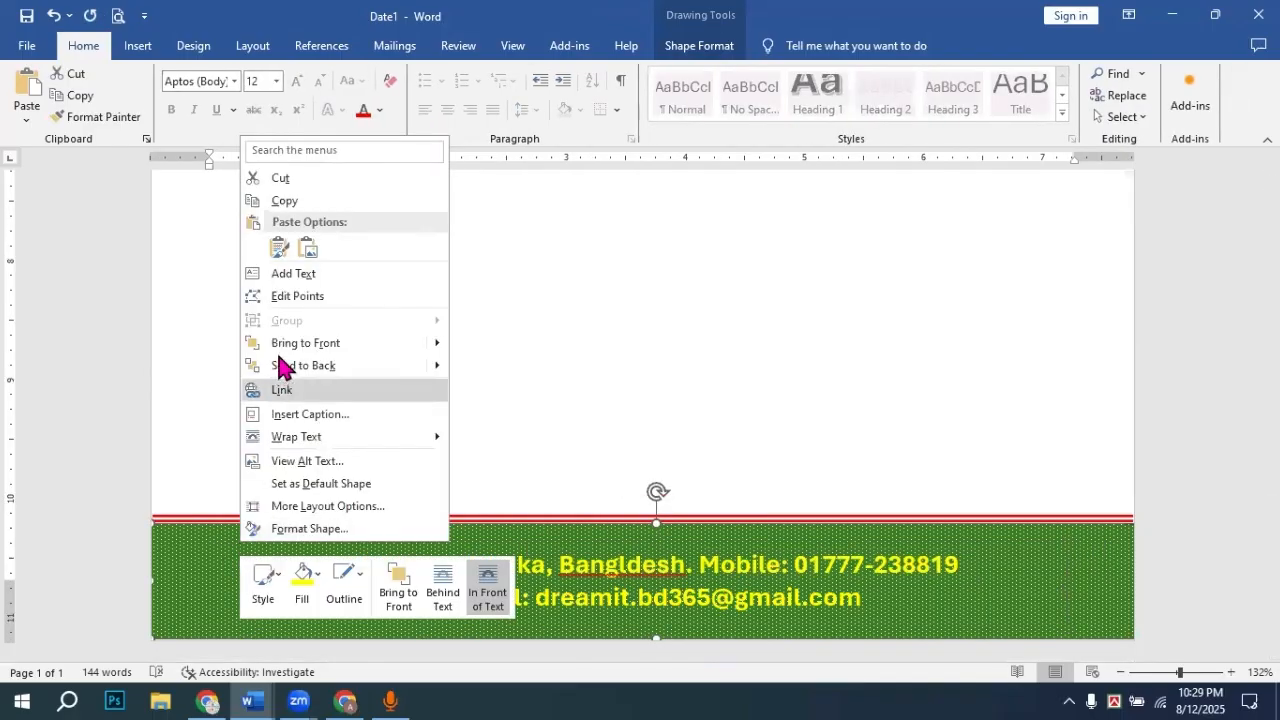
click(295, 298)
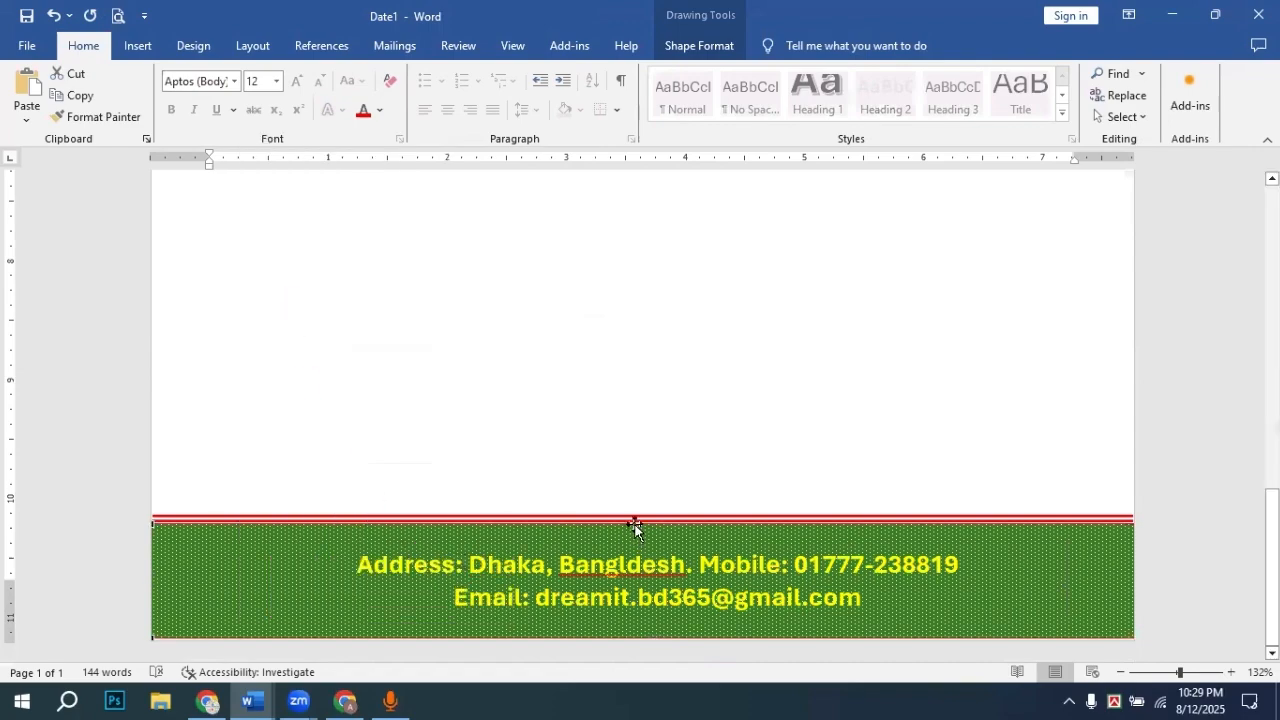
drag(636, 523, 635, 541)
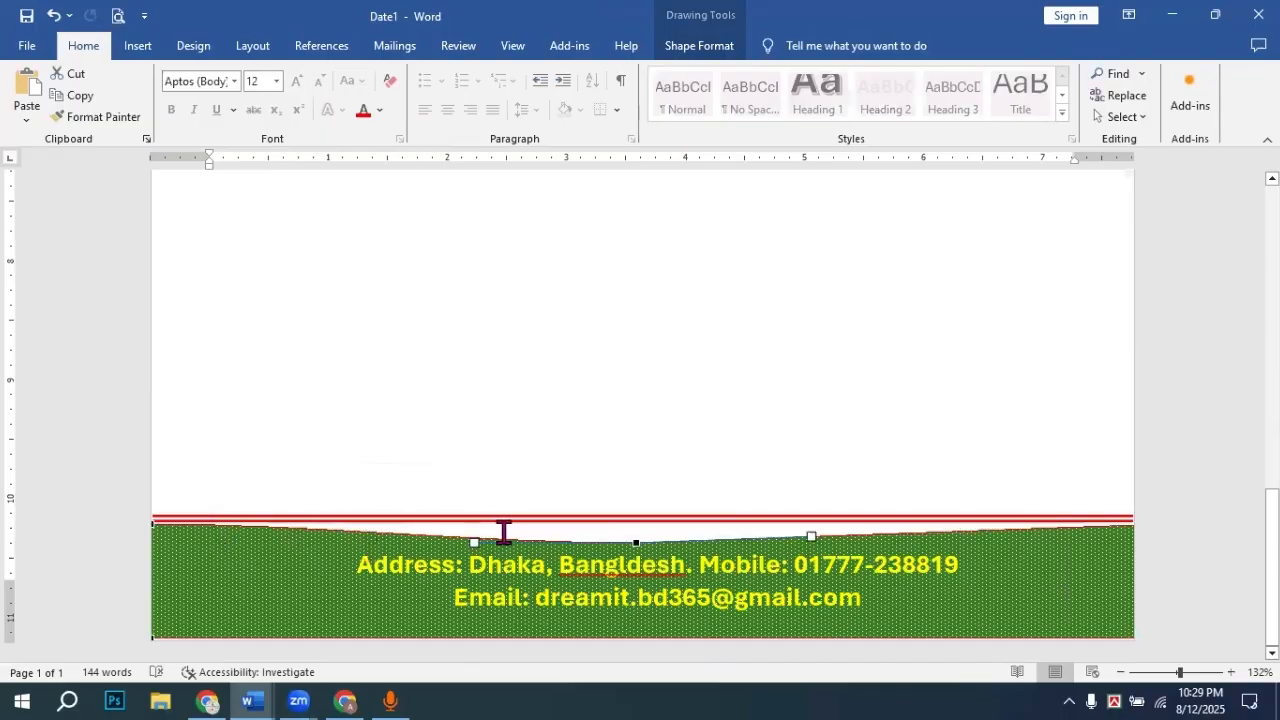
drag(473, 541, 473, 551)
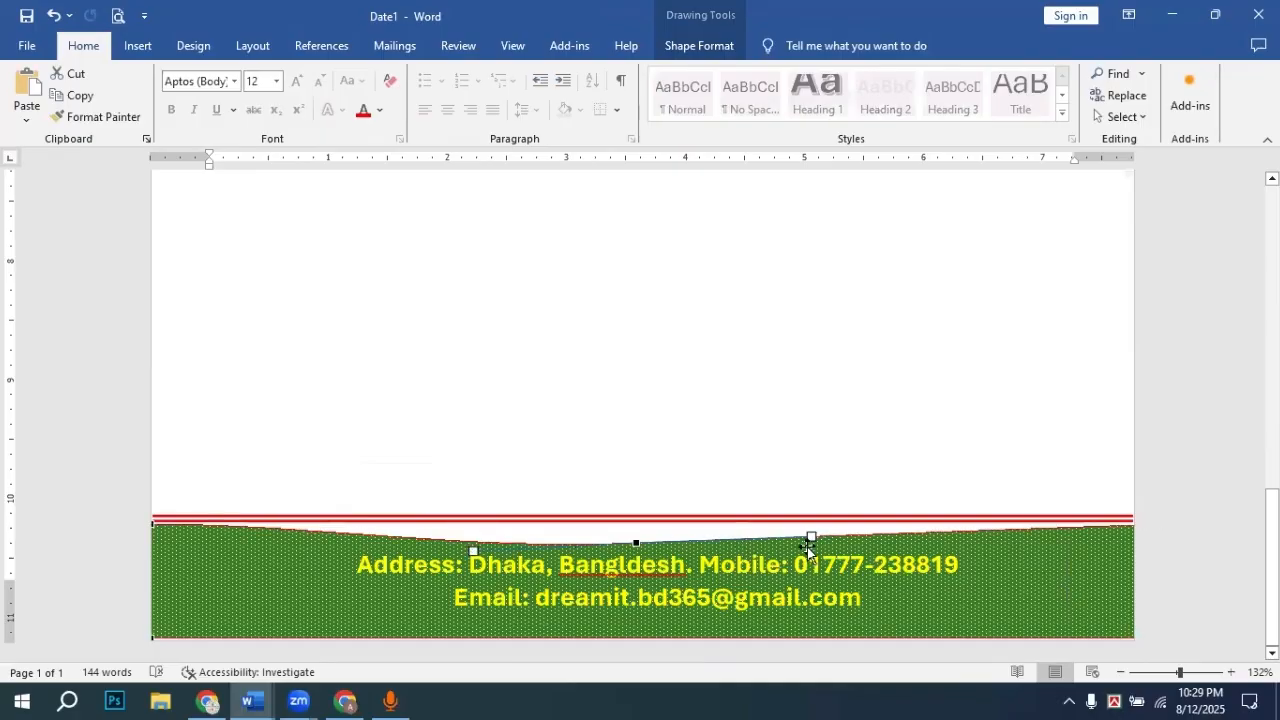
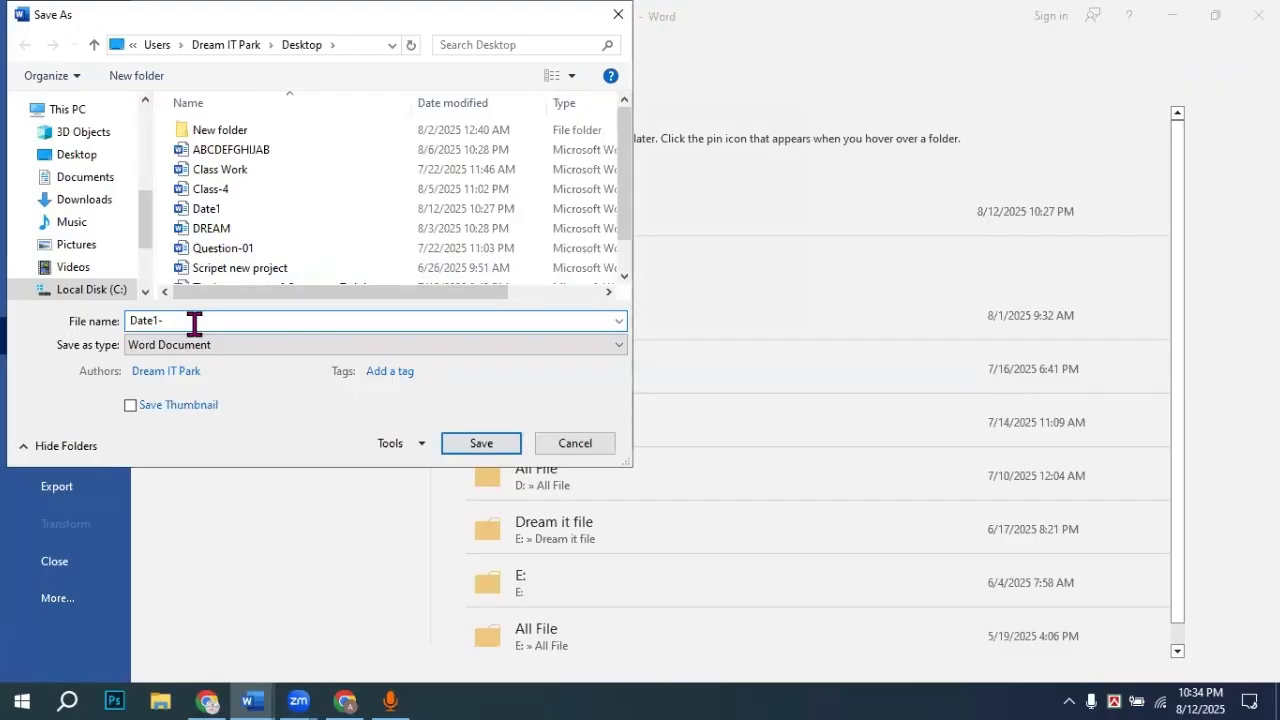
Step: Save the document under the new name Date2
key(BackSpace)
key(BackSpace)
text(2)
key(Return)
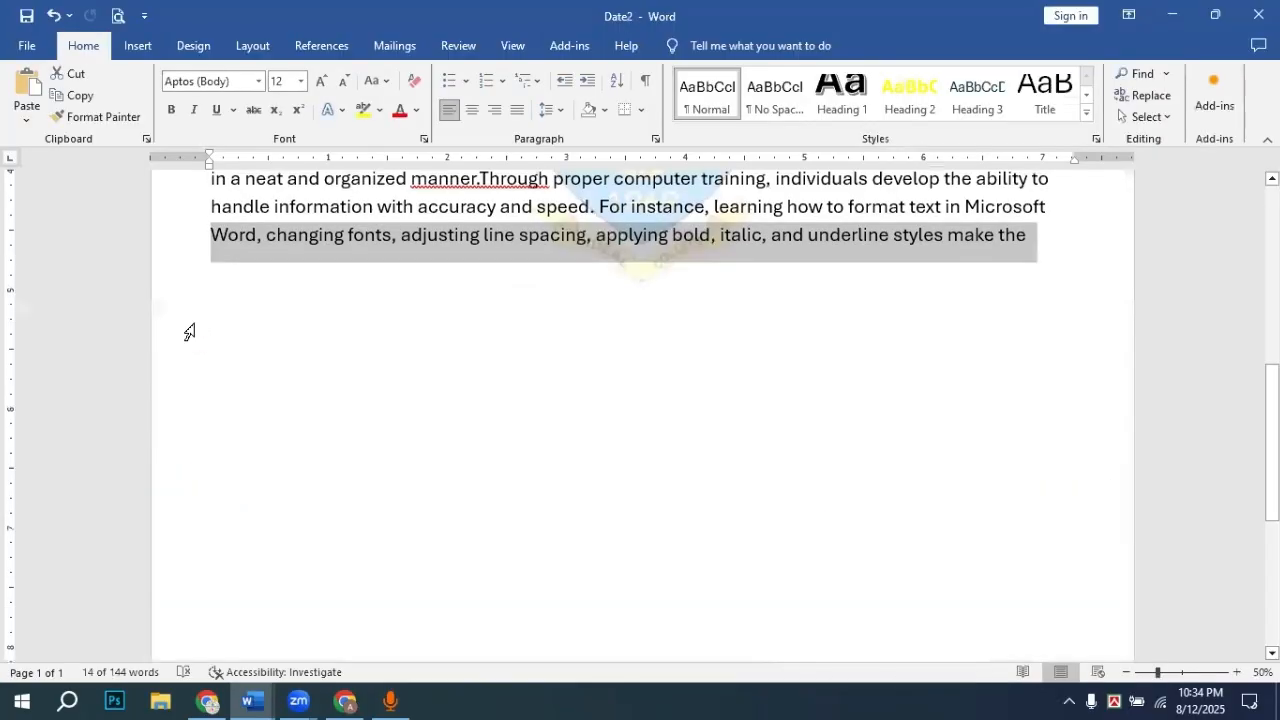
Step: Delete the yellow wave banner behind the title and add blank lines above the date
scroll(226, 314, up, 10)
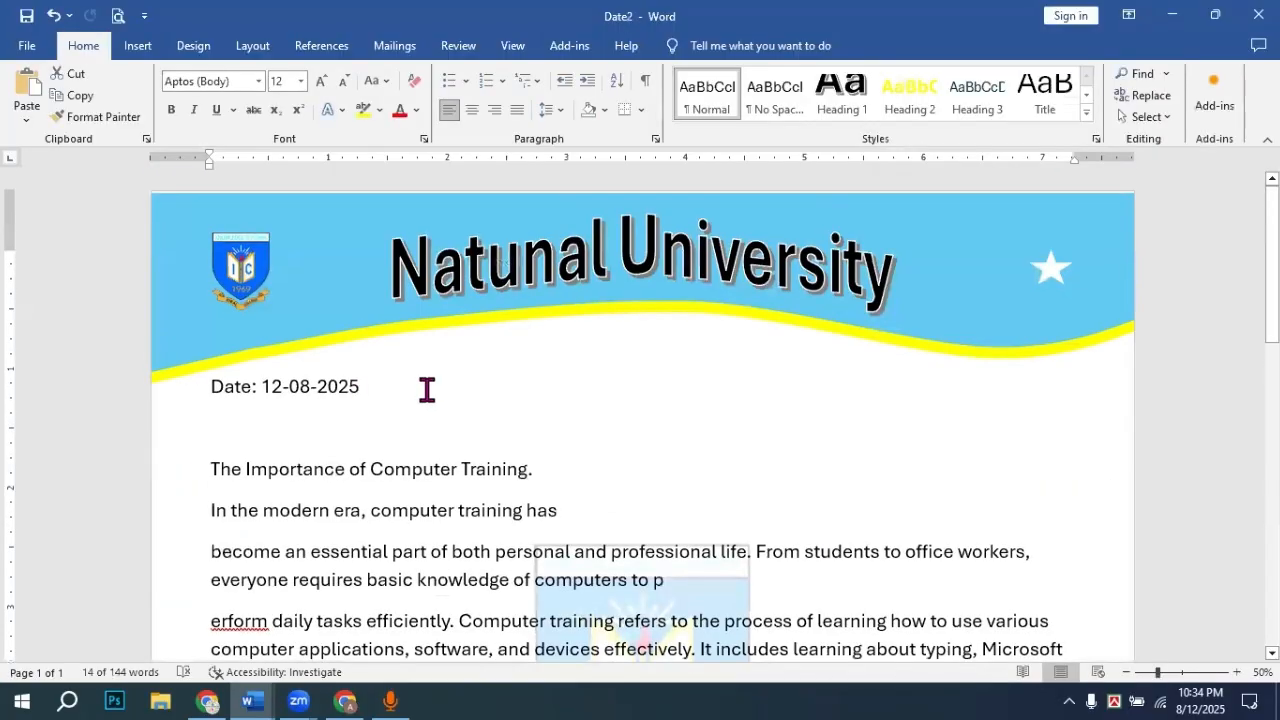
click(998, 322)
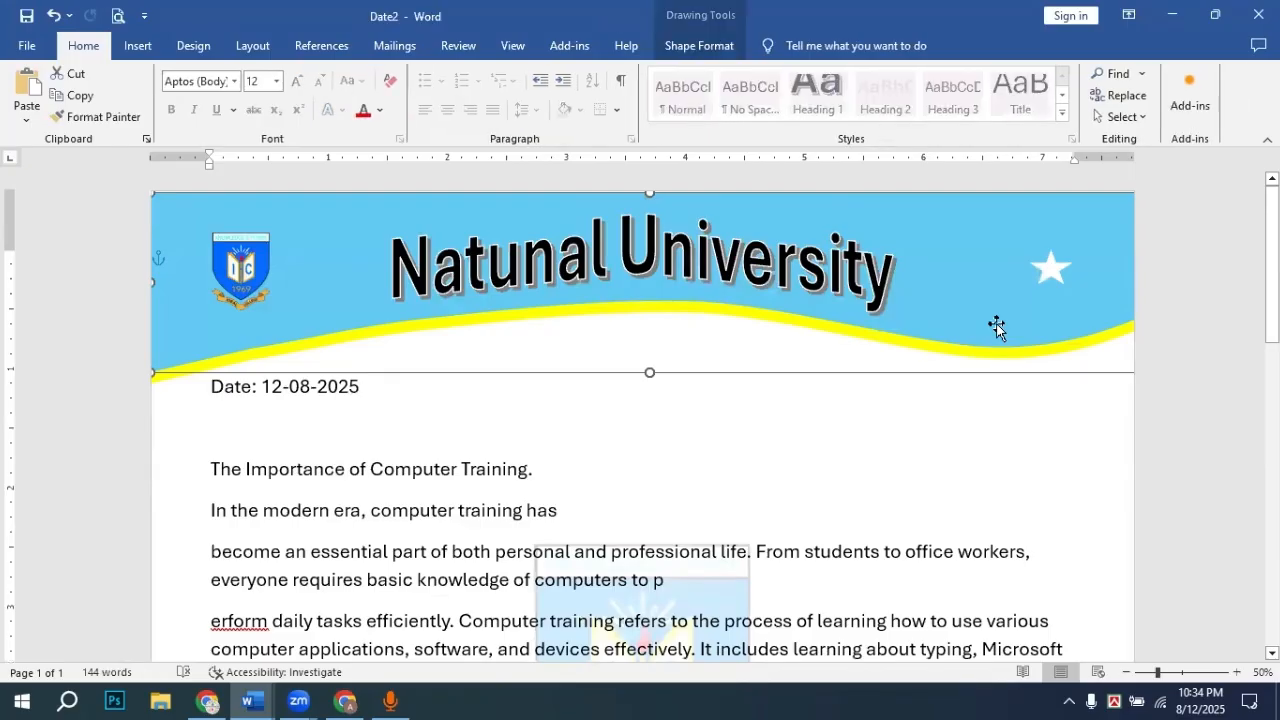
key(ctrl+z)
click(1000, 325)
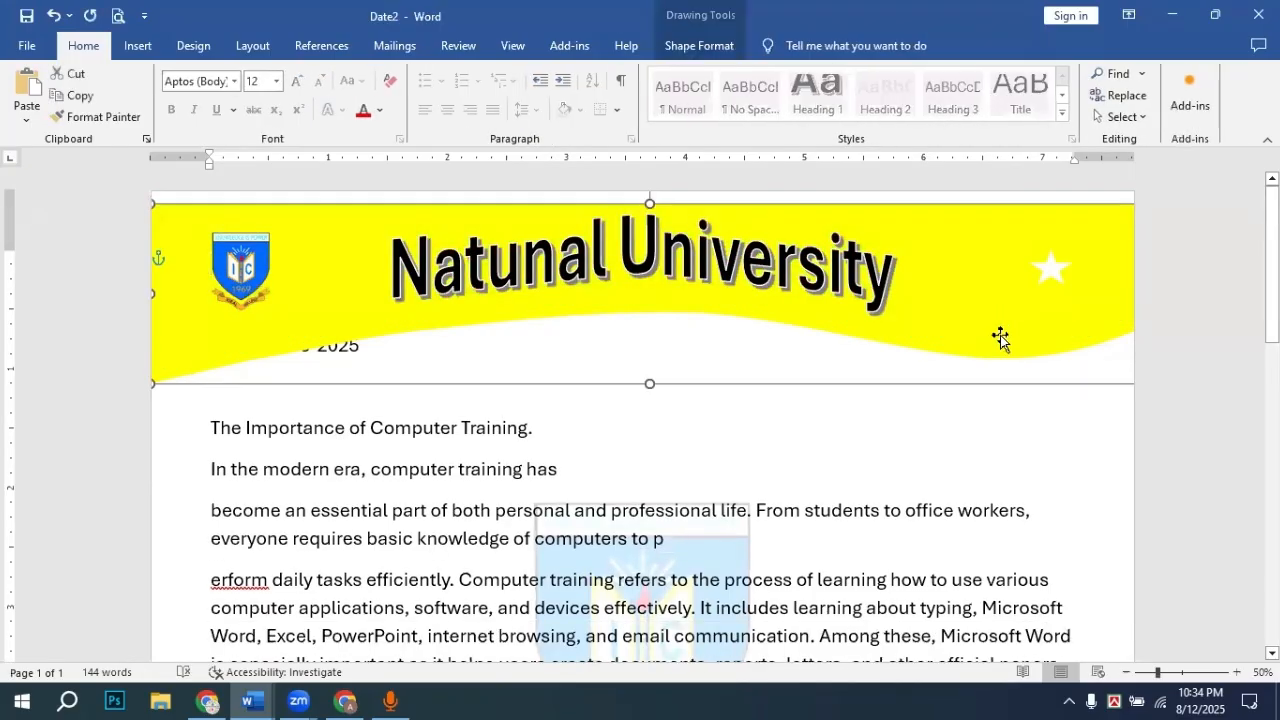
key(Delete)
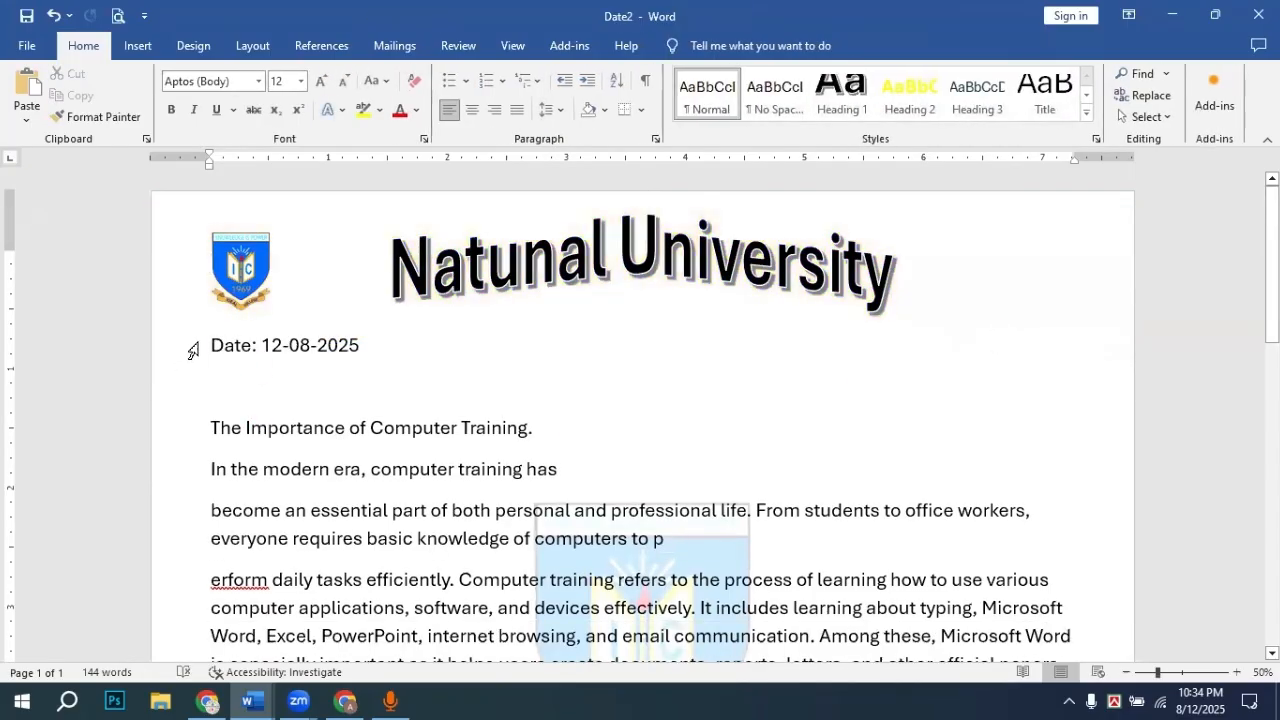
click(208, 344)
key(Return)
key(Return)
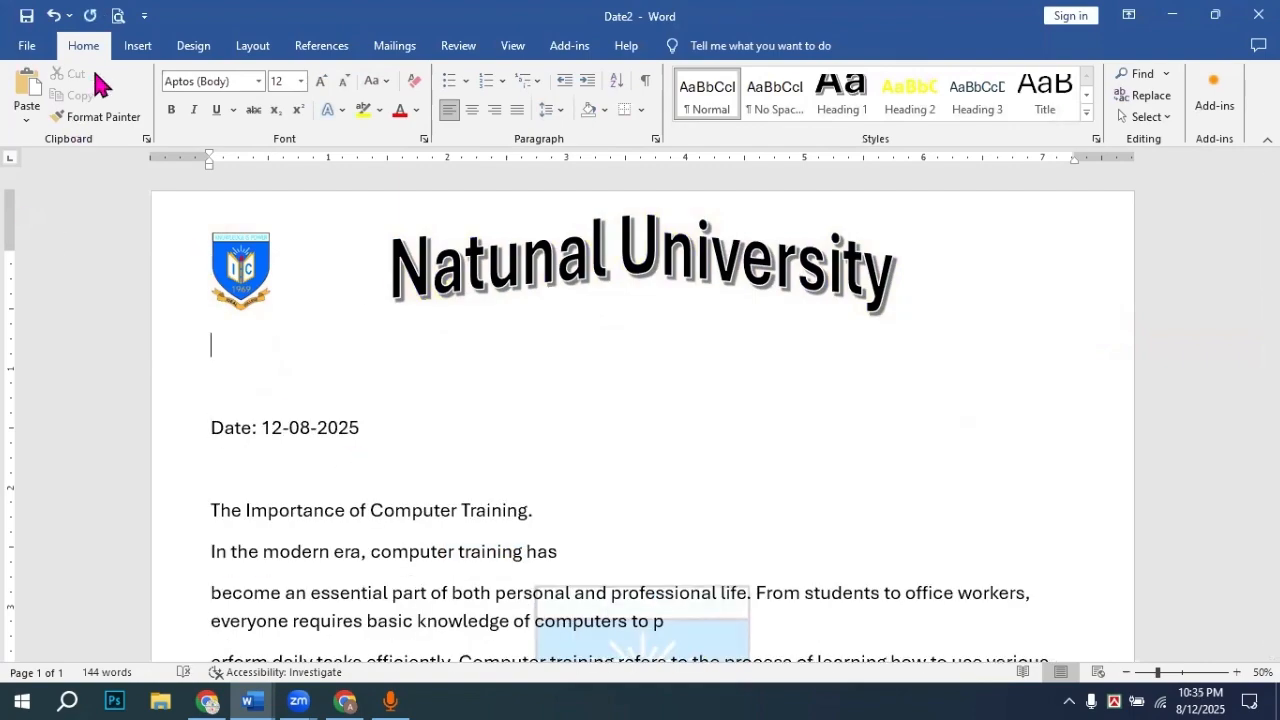
Step: Apply No Transform to the Natunal University WordArt so its arch becomes straight text
click(137, 46)
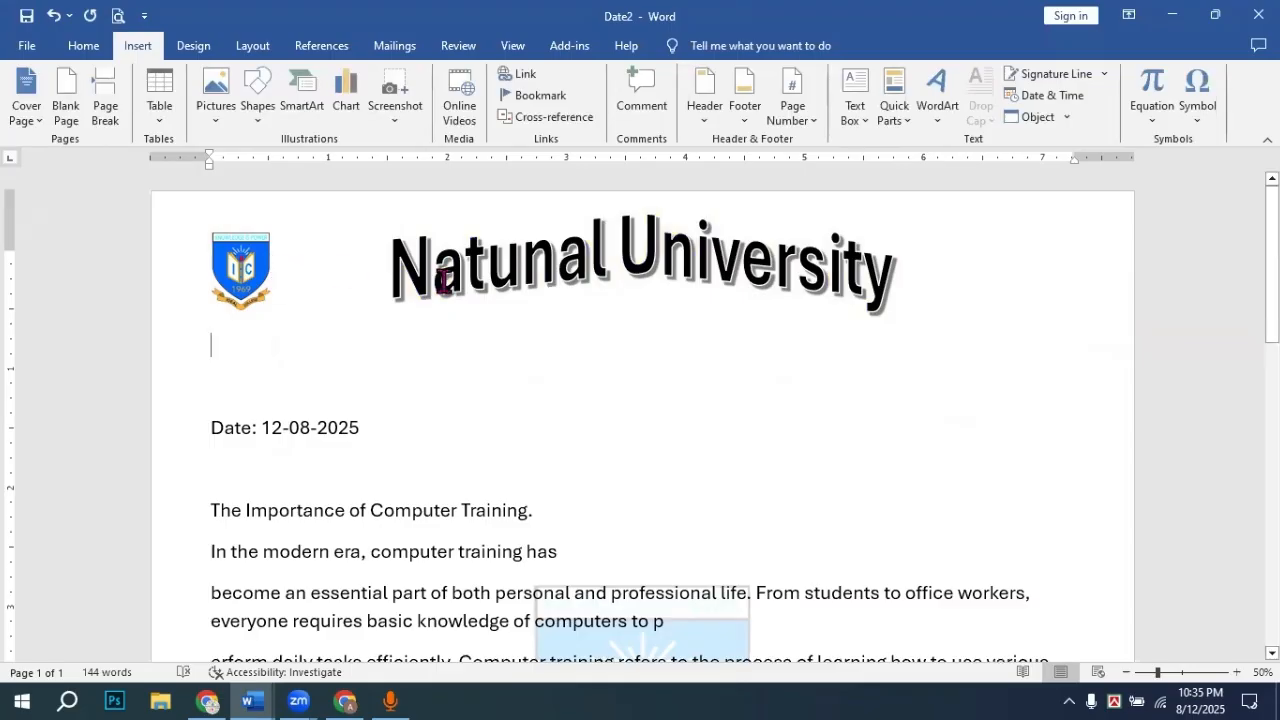
click(590, 274)
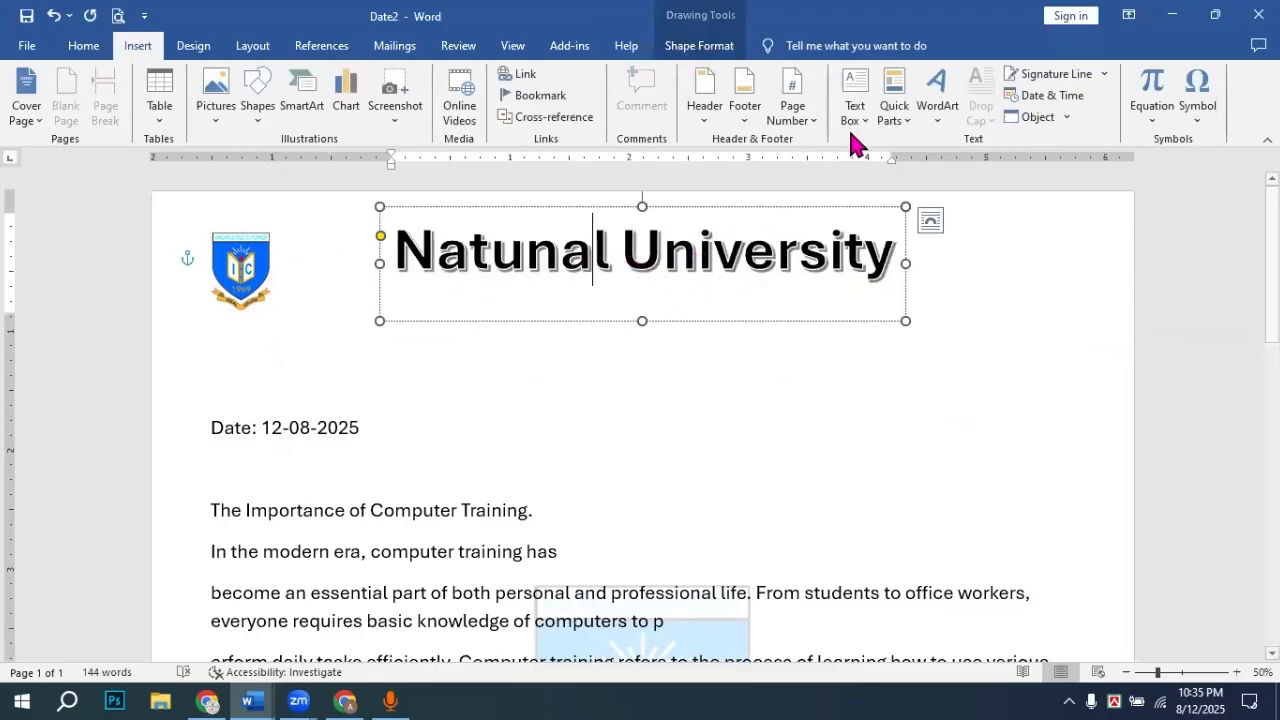
click(719, 321)
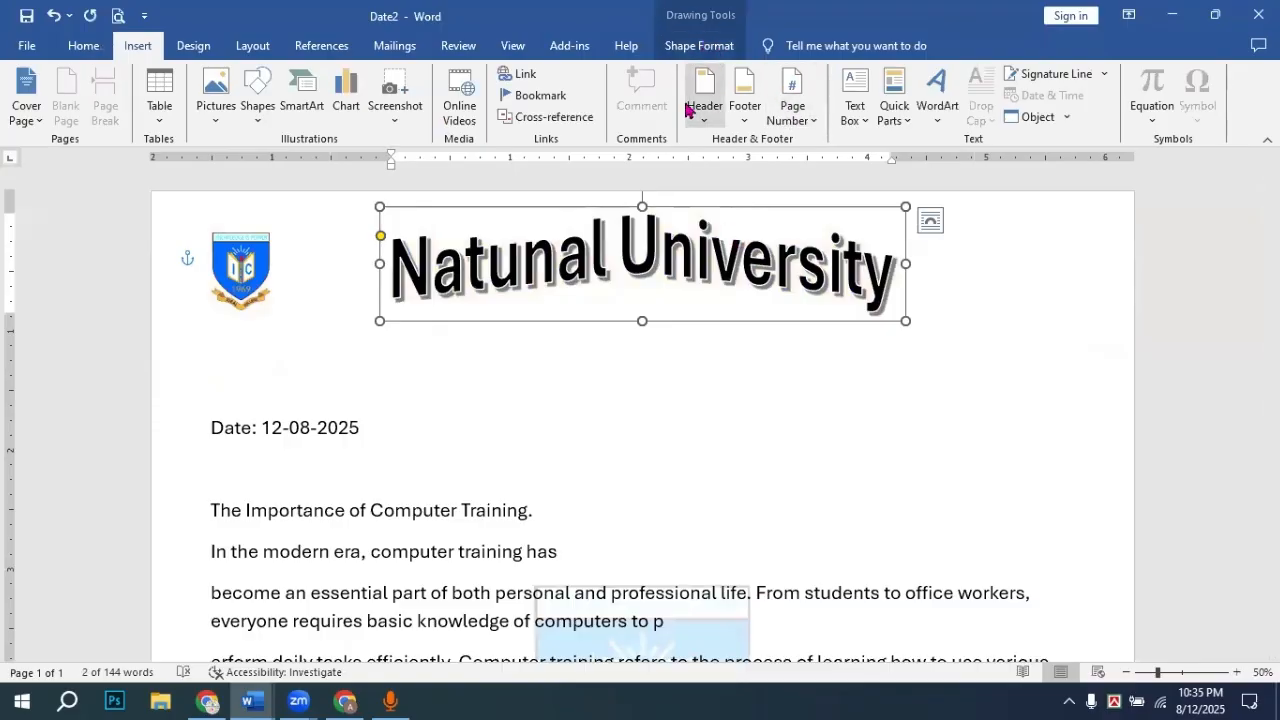
click(699, 47)
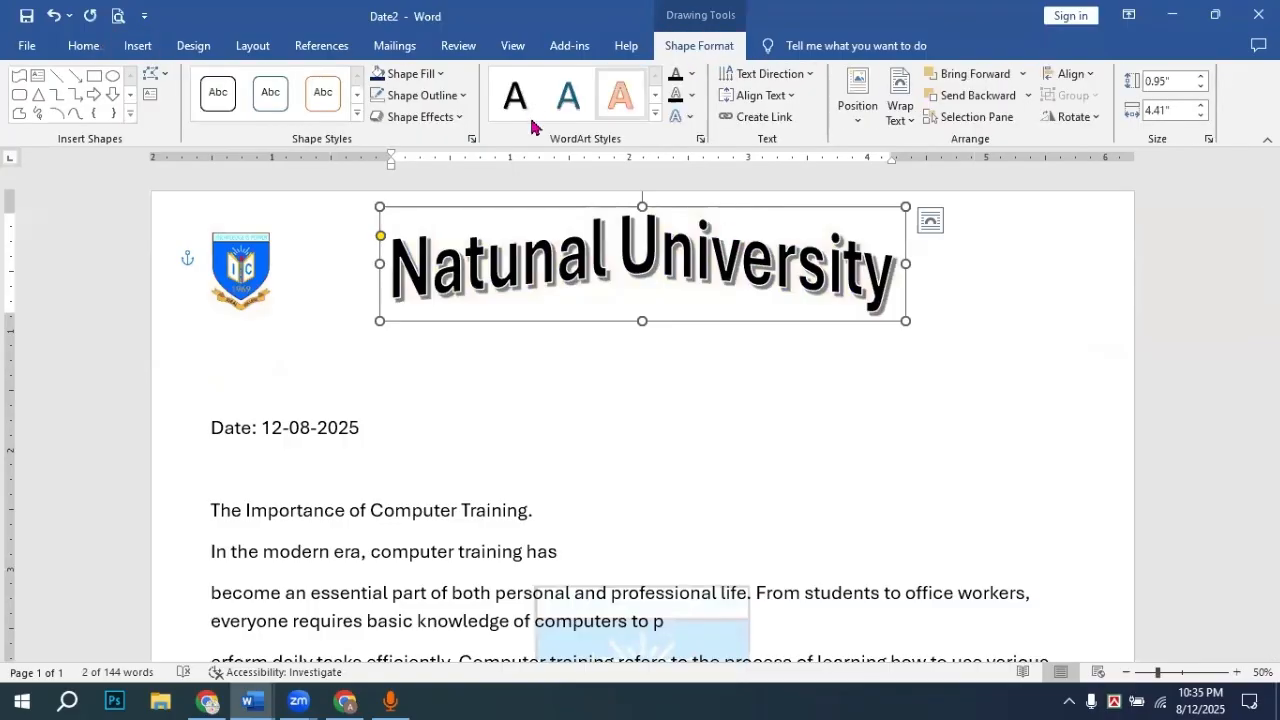
click(462, 120)
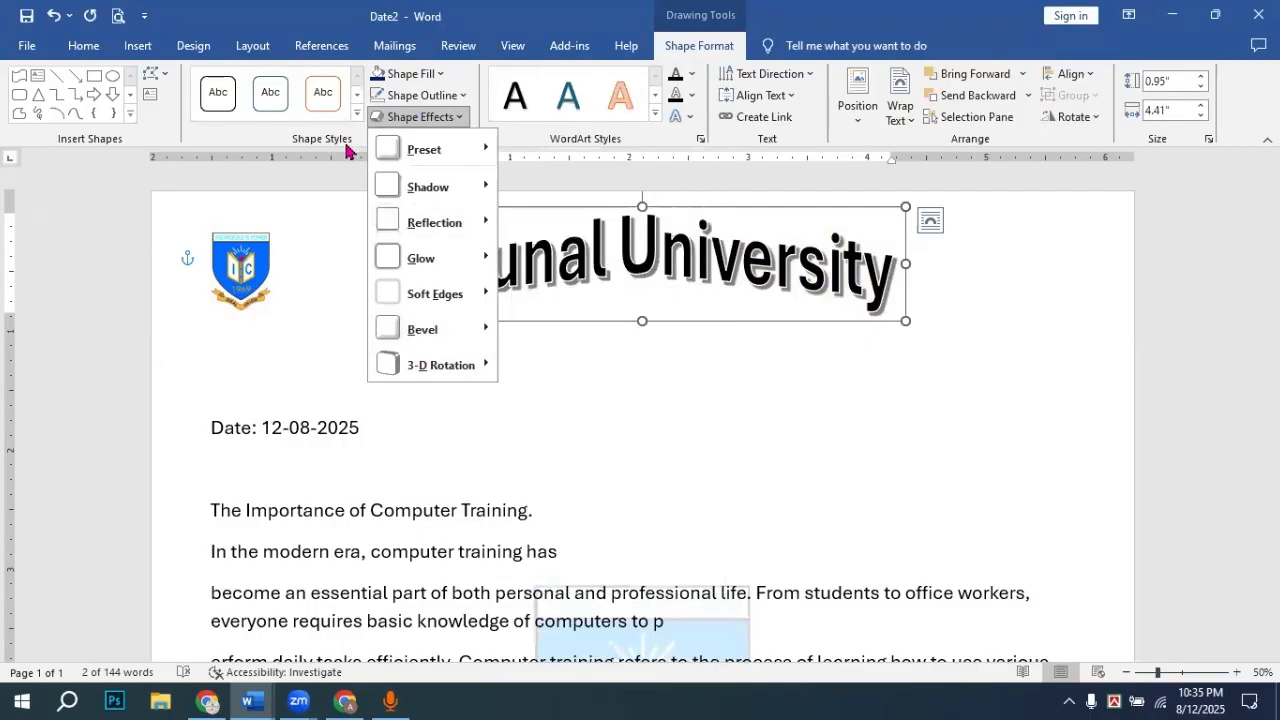
click(271, 146)
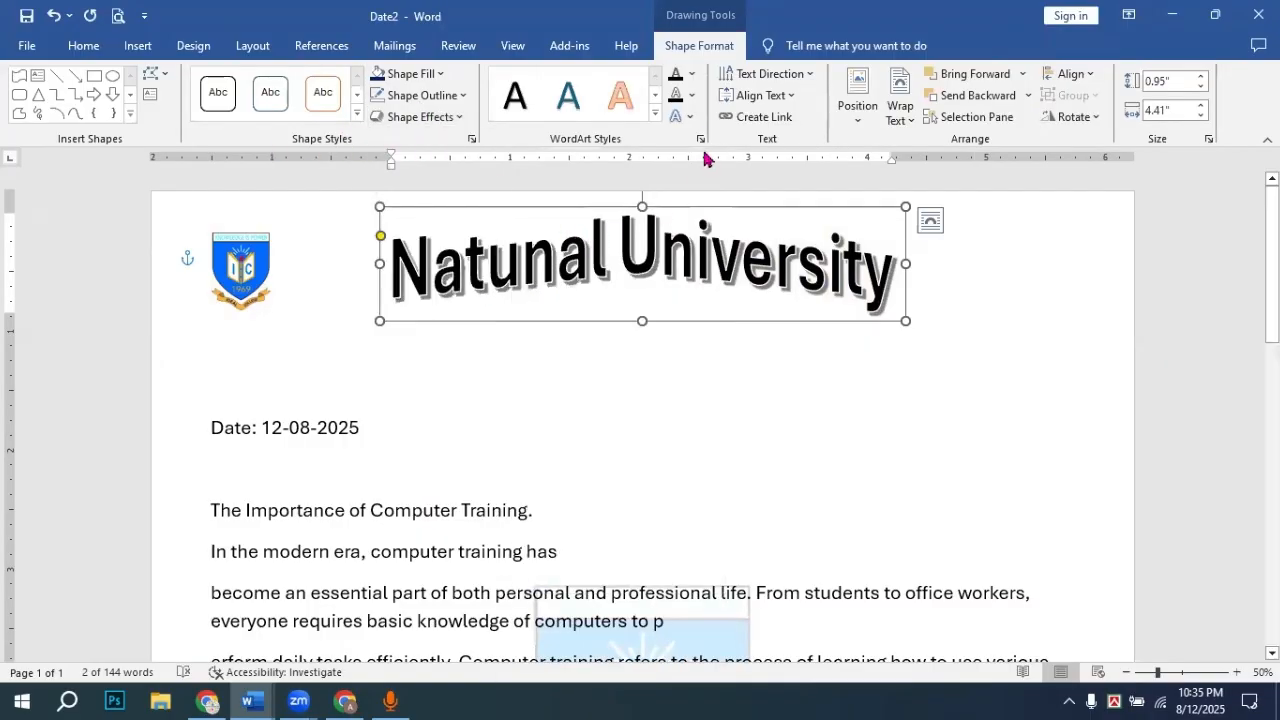
click(683, 116)
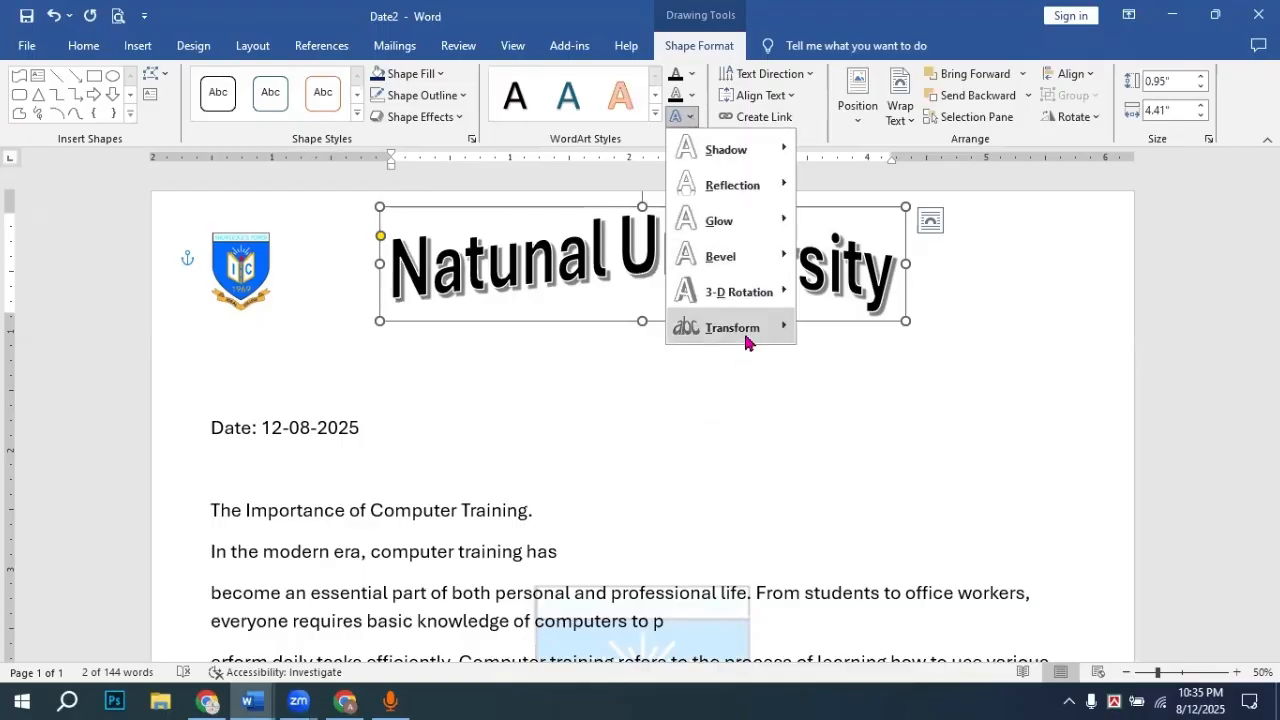
mouse_move(750, 336)
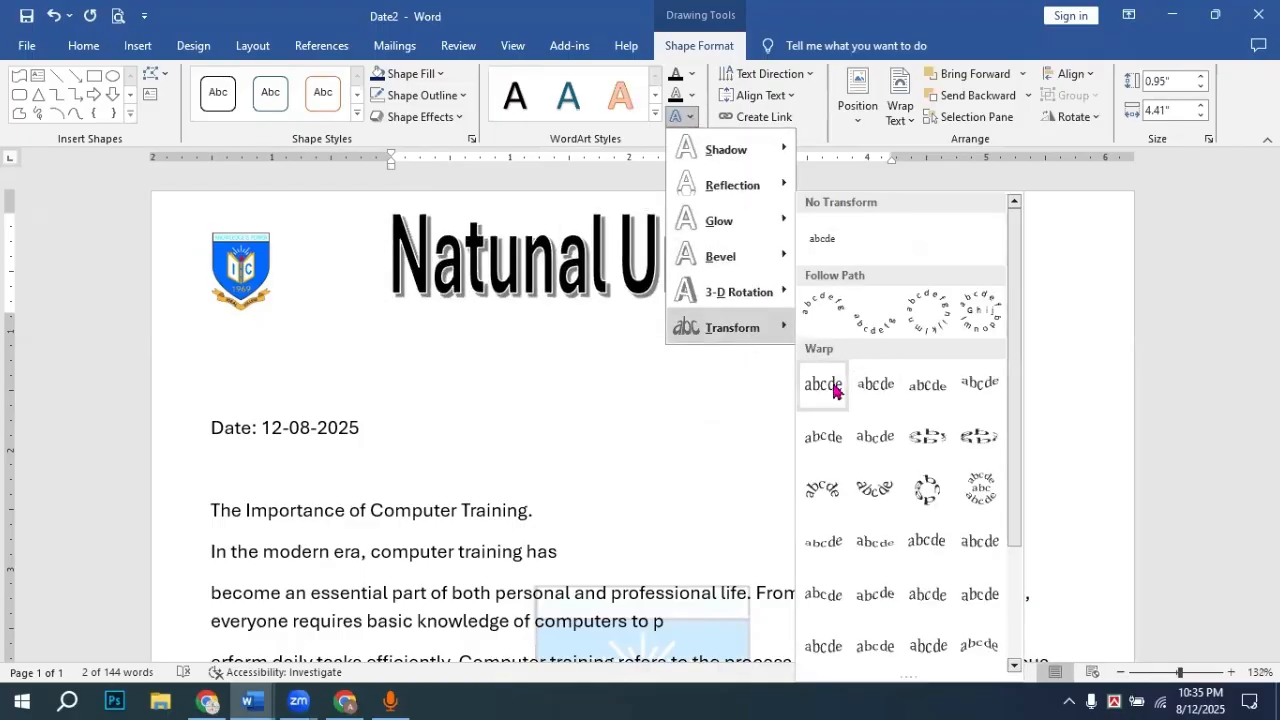
click(822, 240)
click(960, 372)
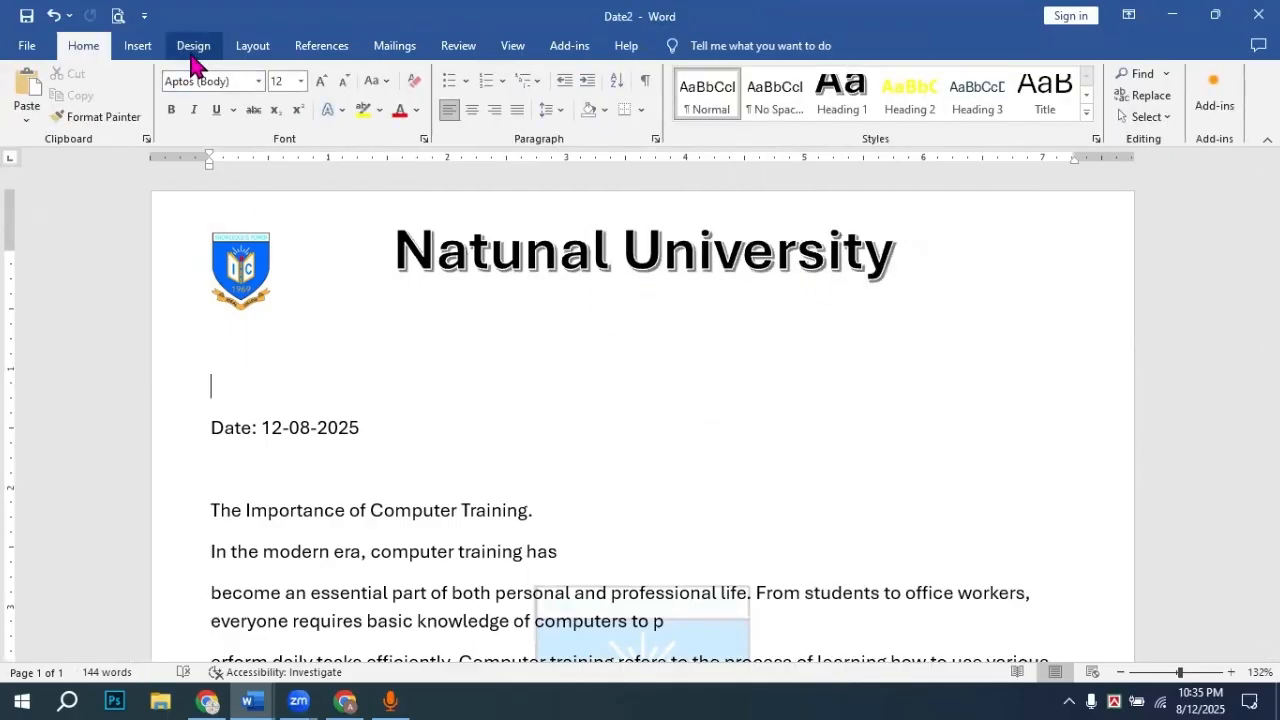
click(134, 50)
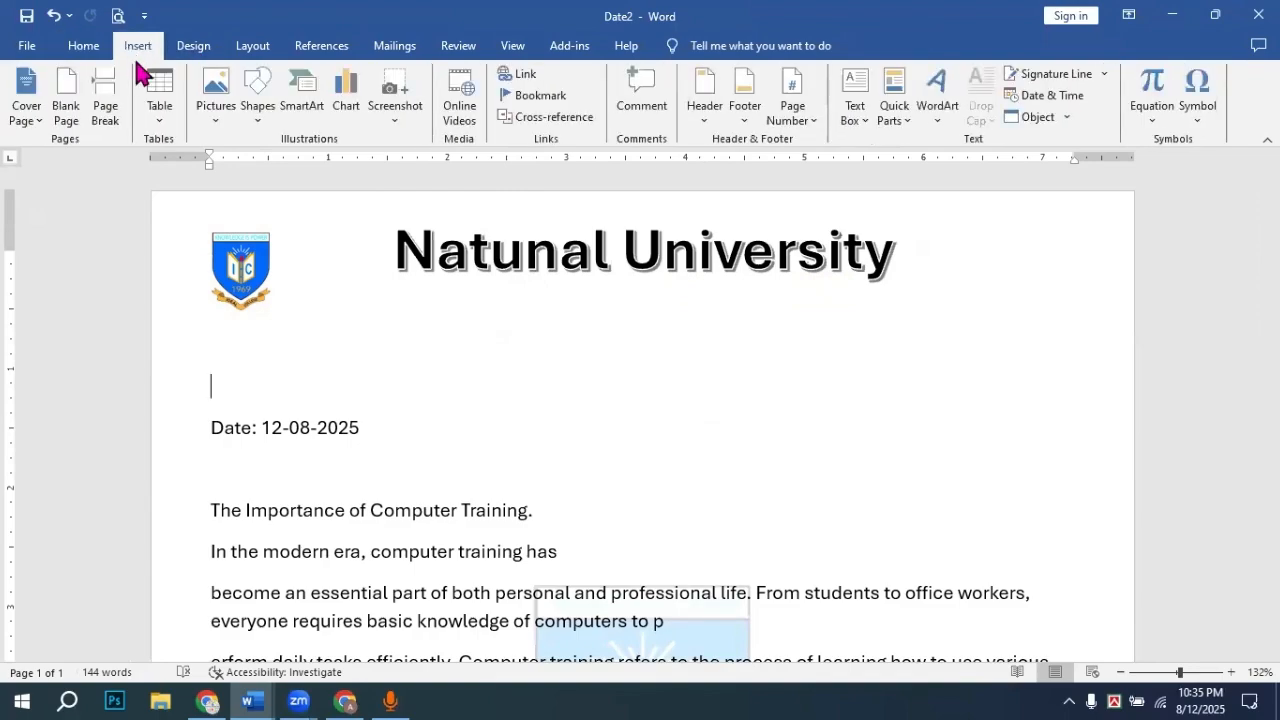
Step: Draw a thin rectangle bar under the title to the right page edge, then minimise Word
click(266, 100)
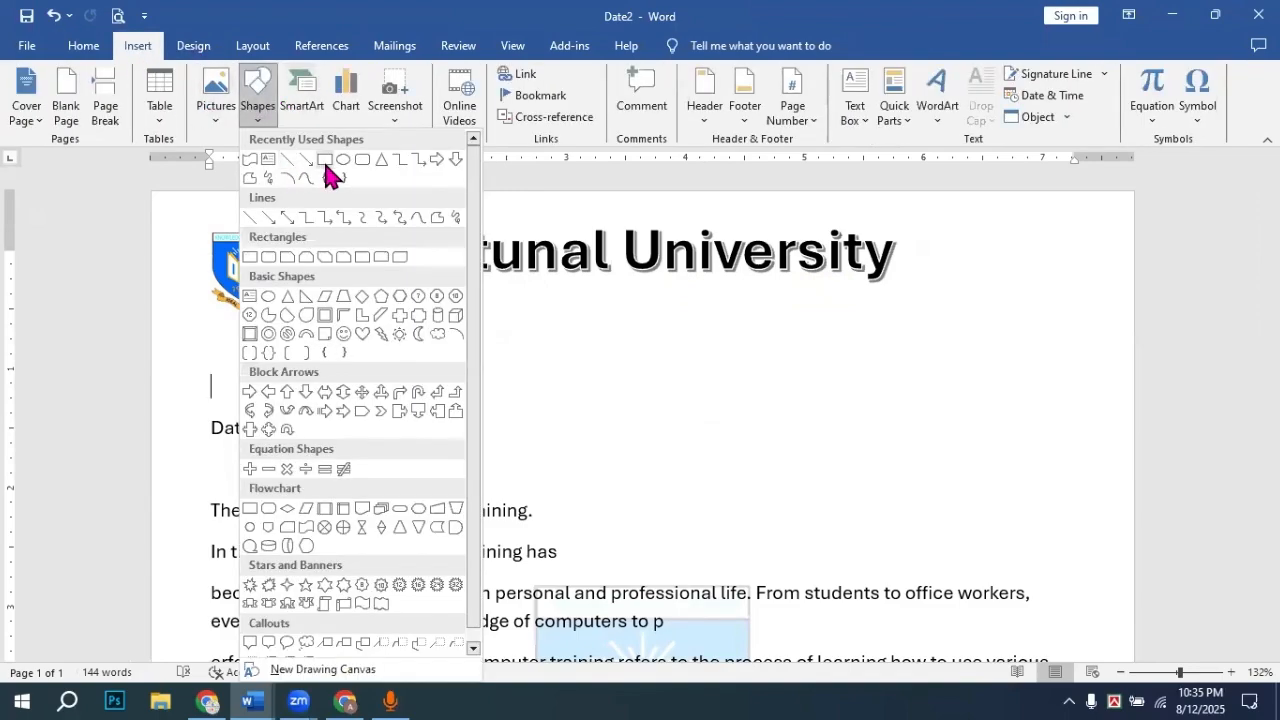
click(326, 160)
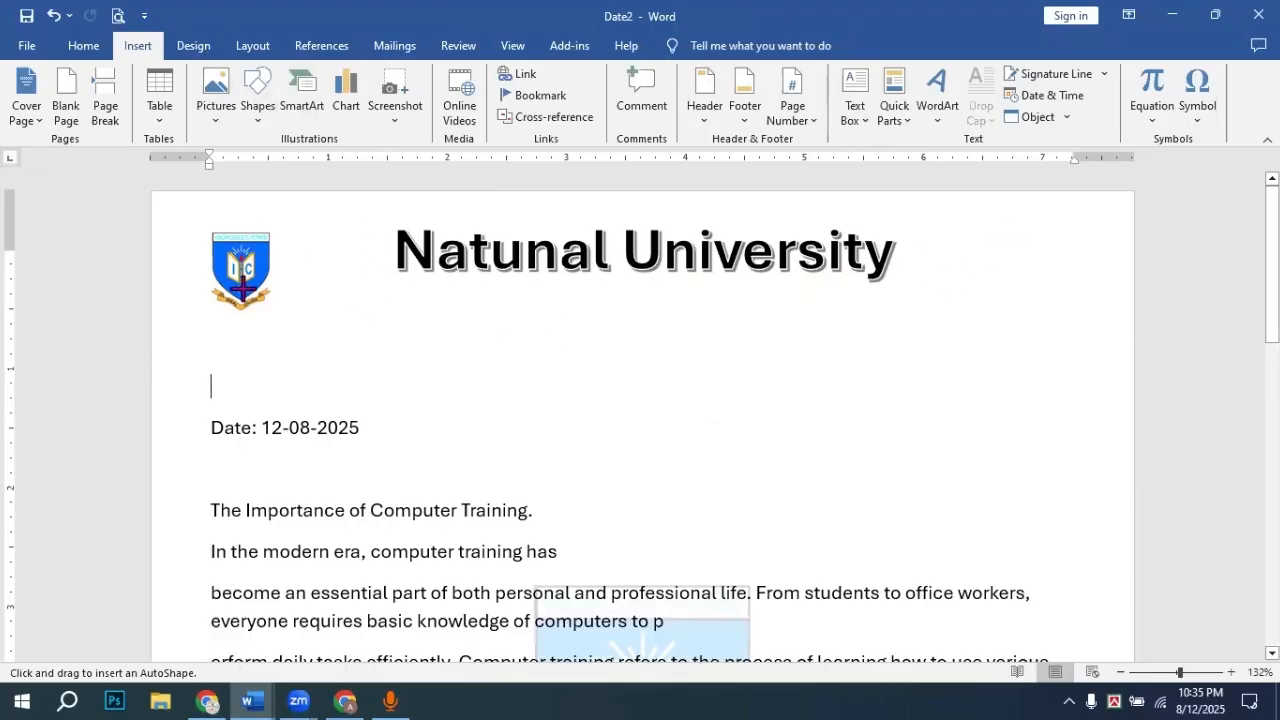
drag(301, 287, 1137, 297)
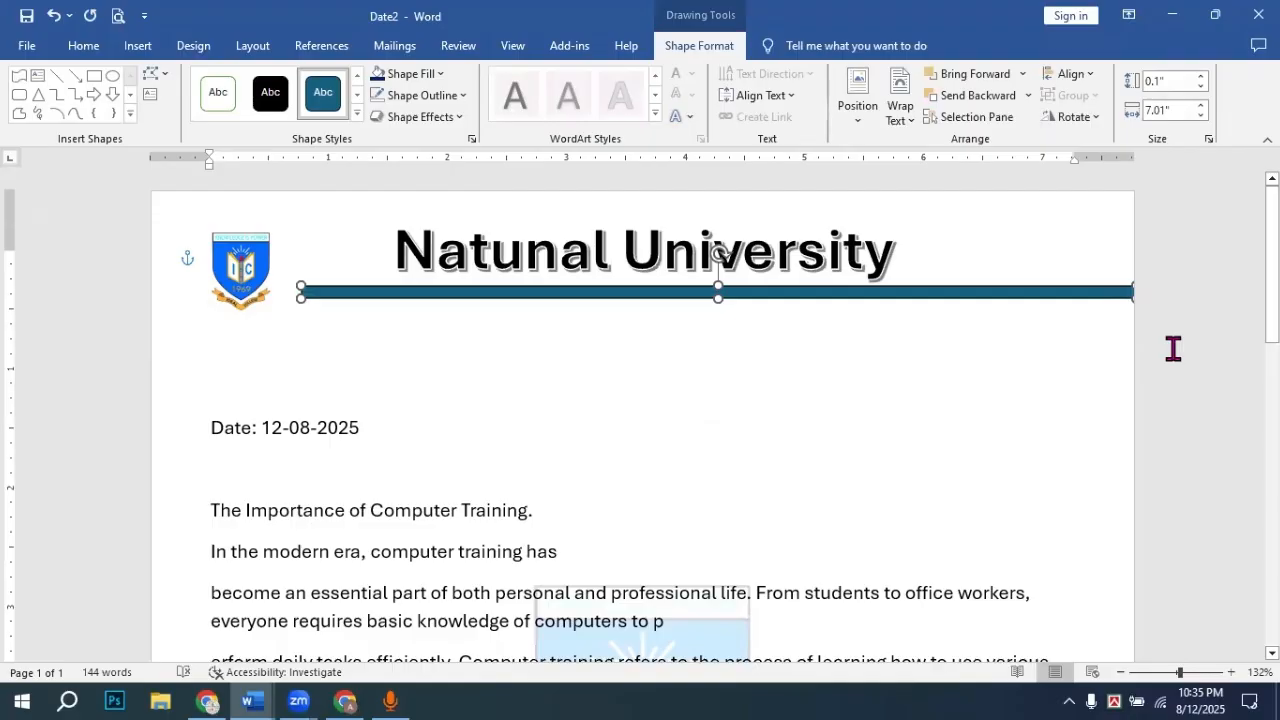
click(990, 340)
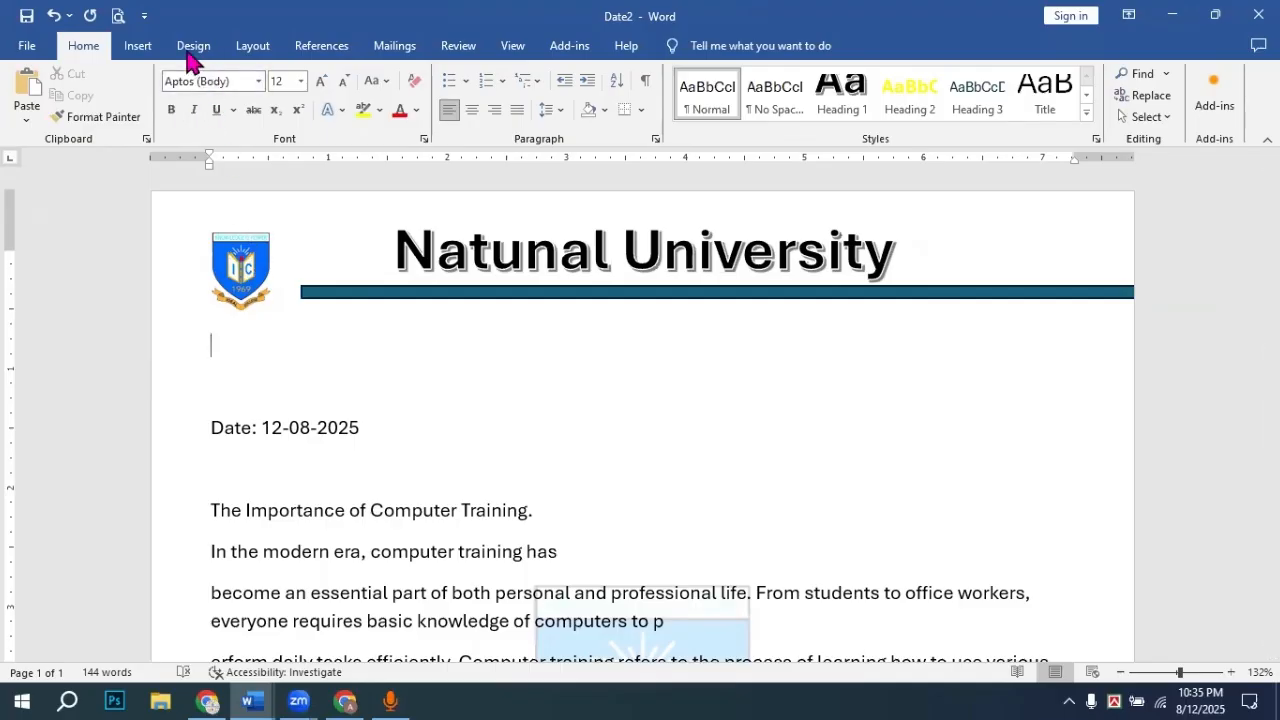
click(1177, 14)
Step: Open the Design Pade-2 reference image from Downloads > Class Work
click(1172, 14)
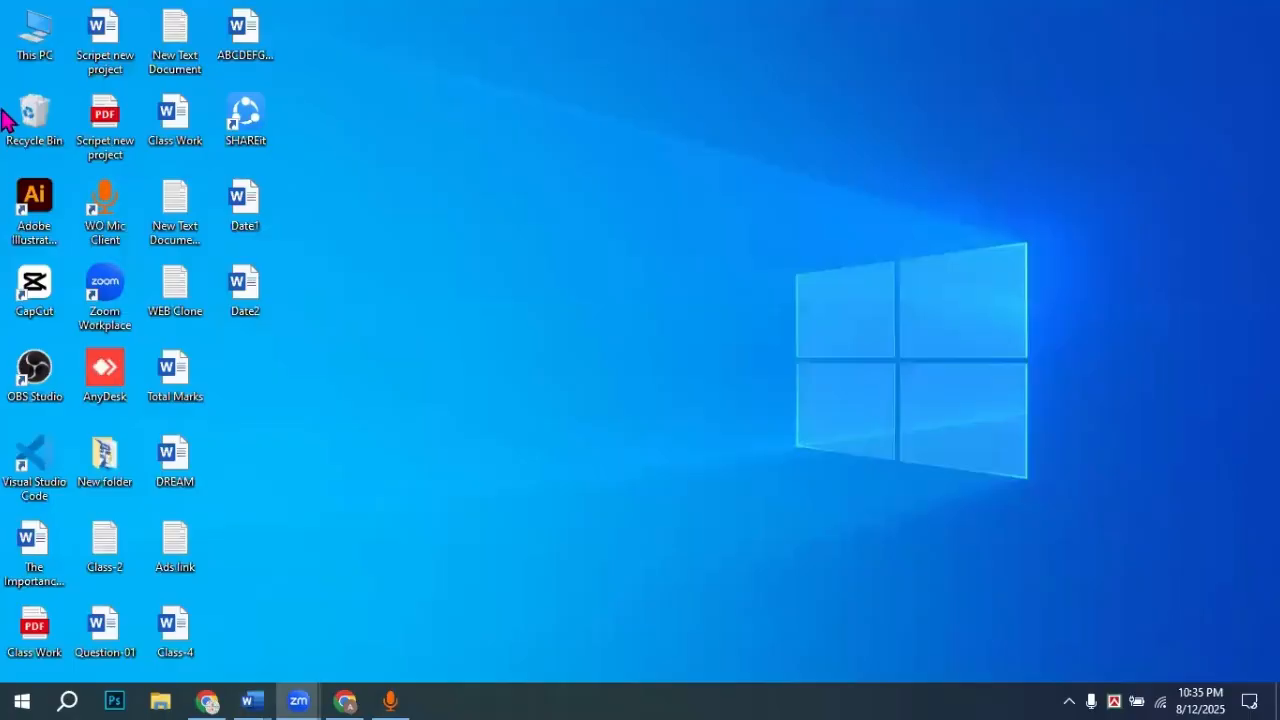
double_click(62, 45)
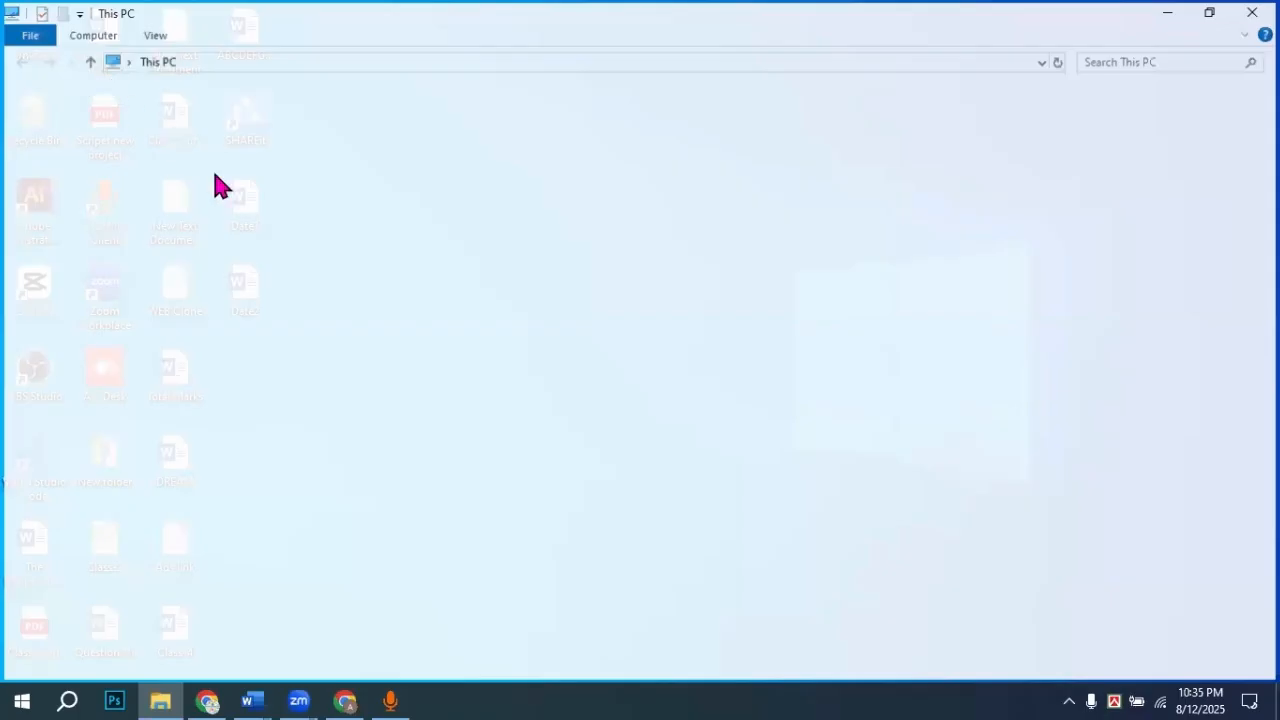
click(62, 148)
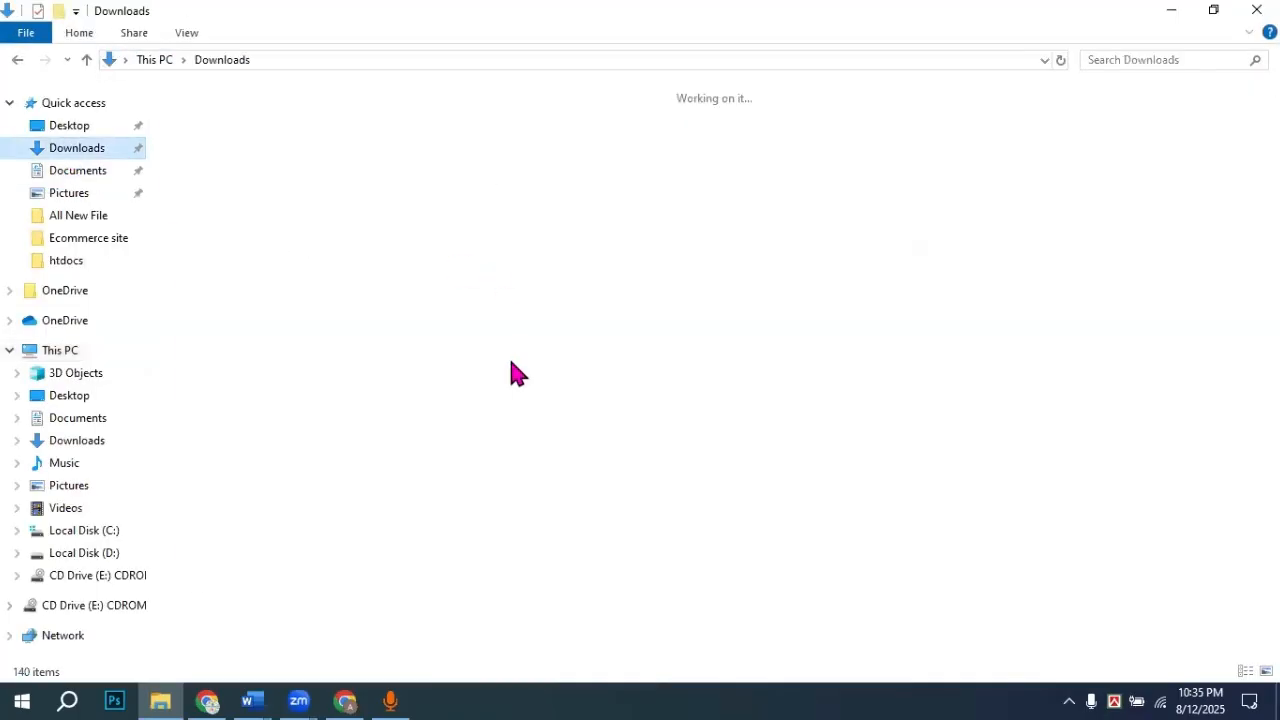
click(826, 558)
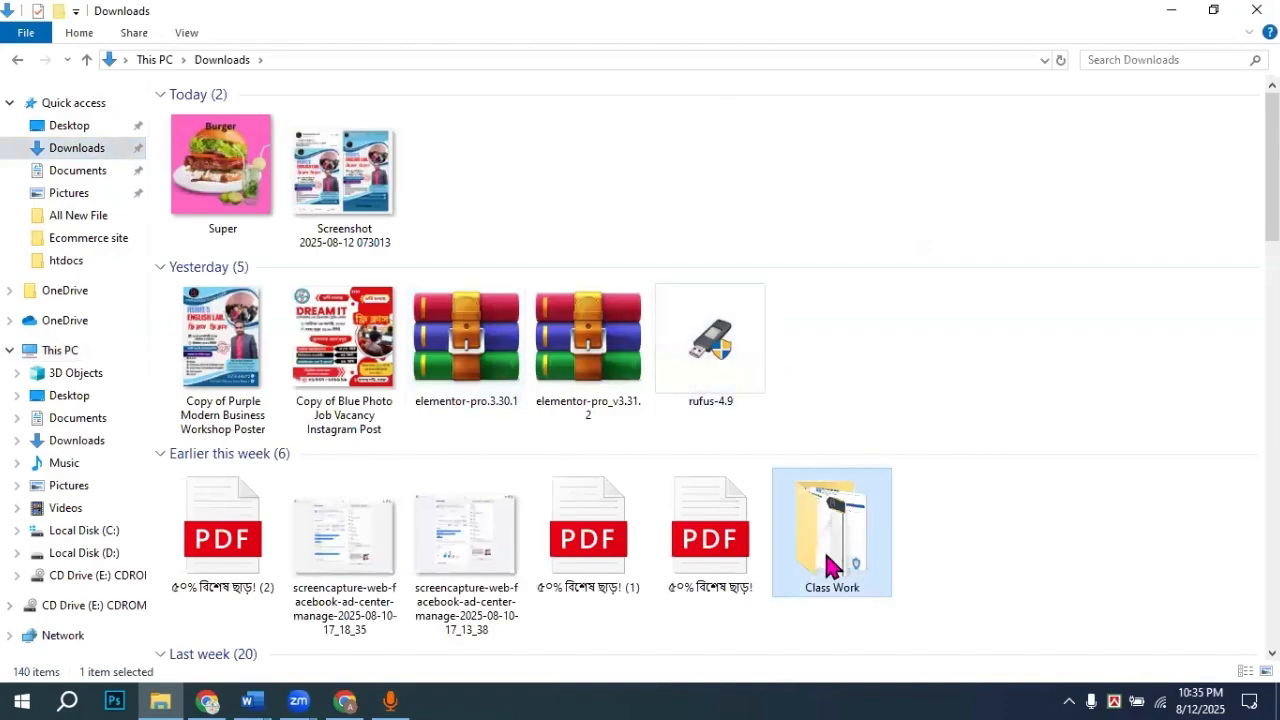
double_click(826, 560)
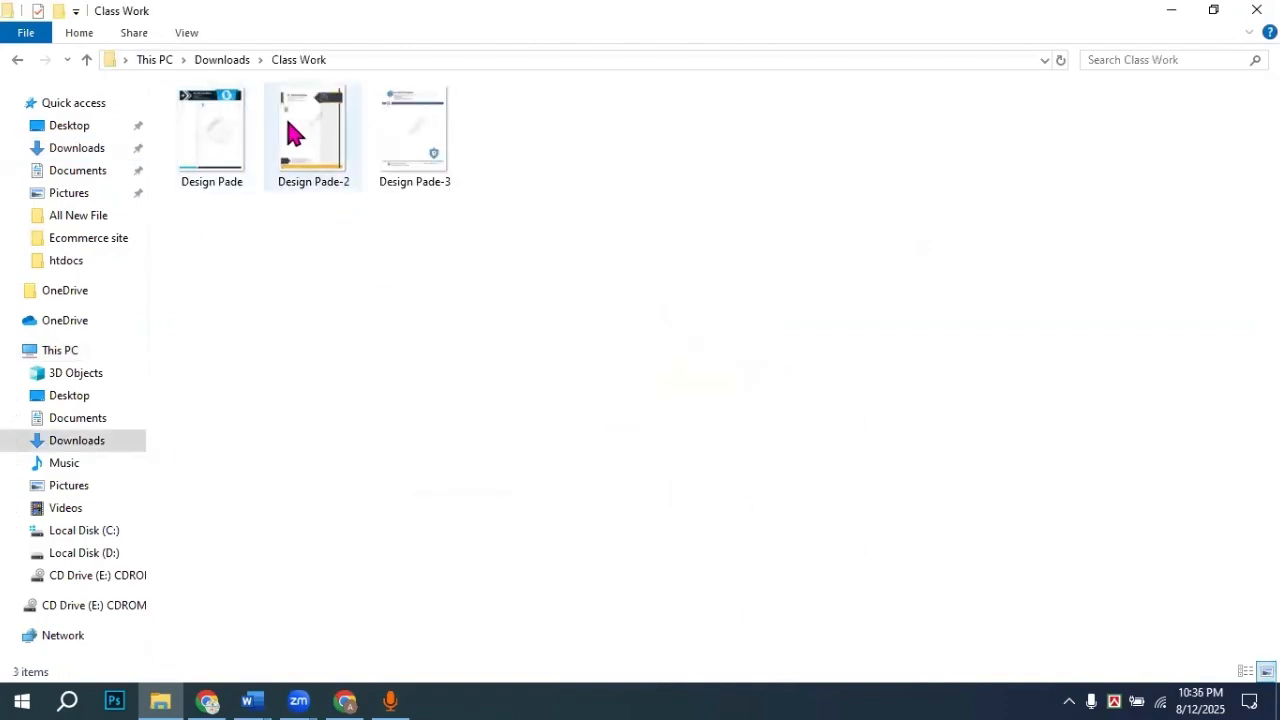
click(290, 126)
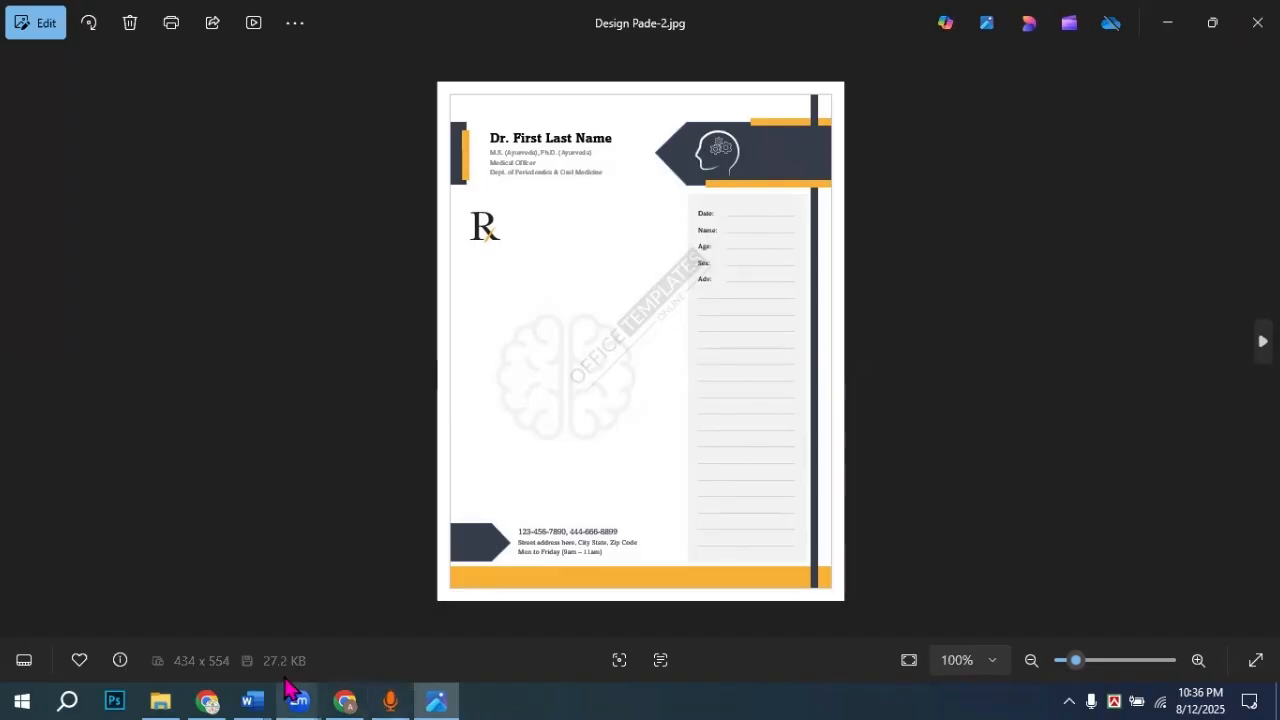
Step: Switch back to the Date2 Word document from the taskbar
mouse_move(258, 688)
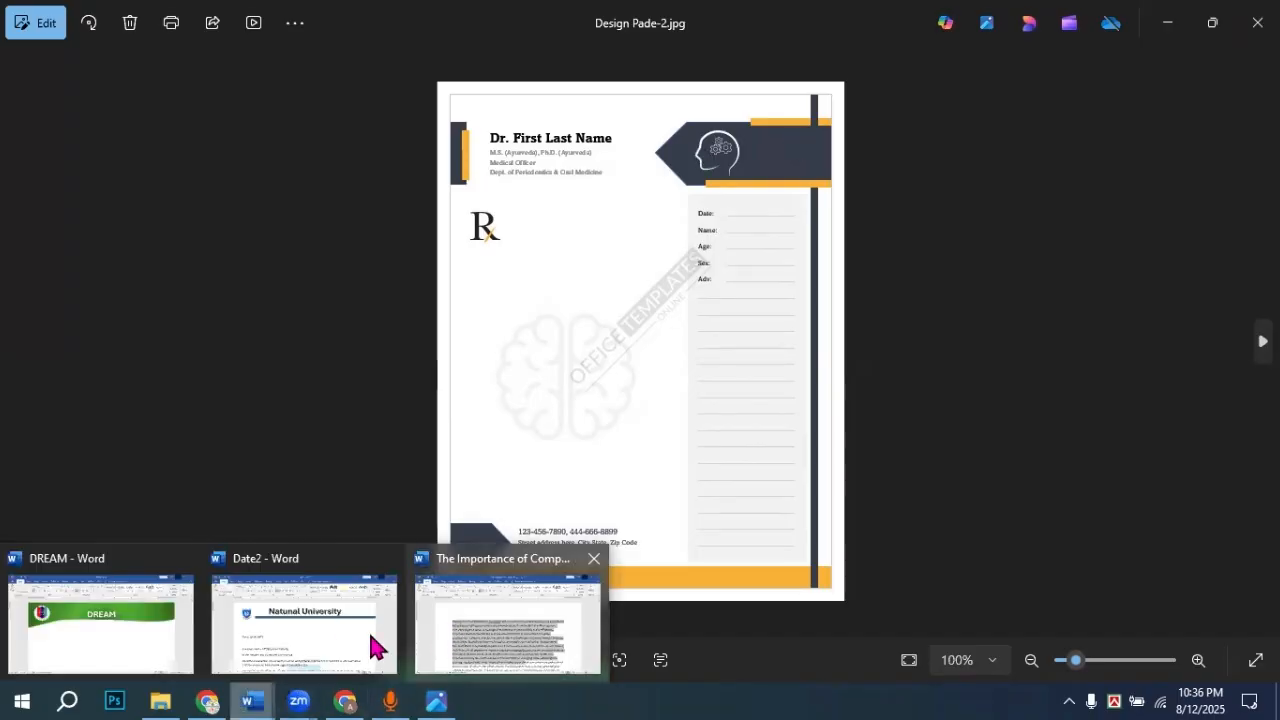
click(337, 617)
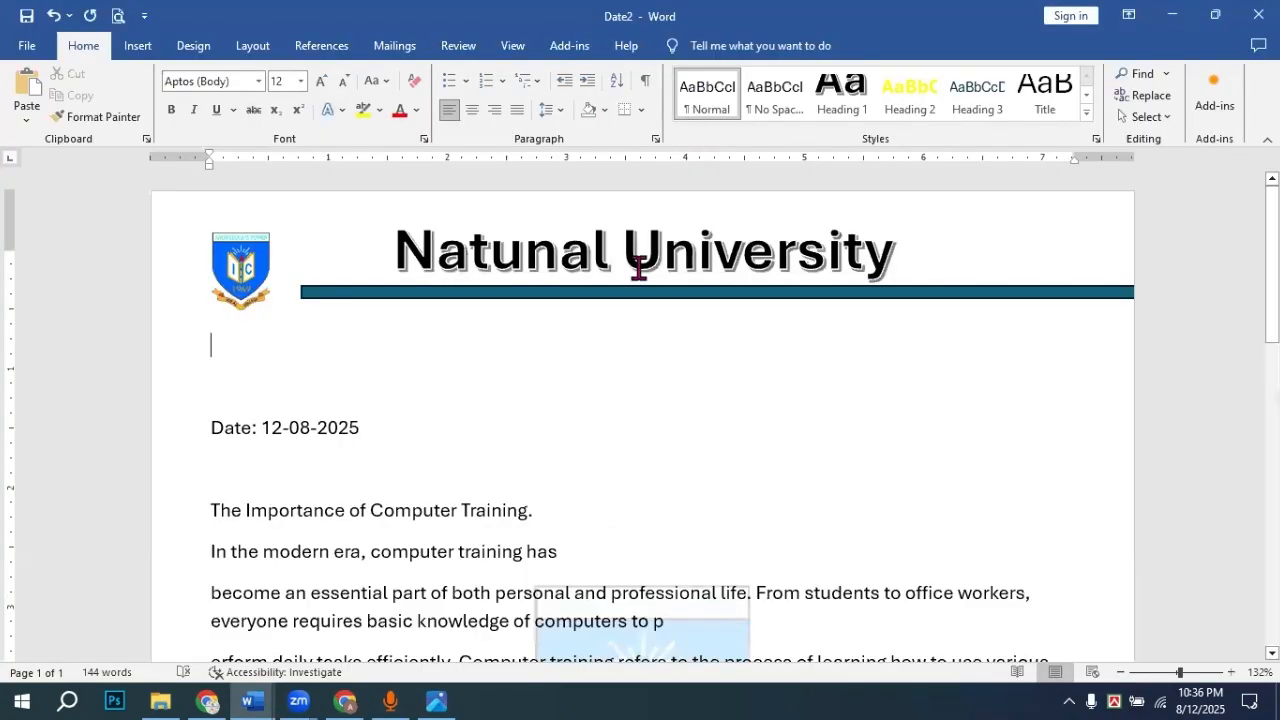
Step: Delete the bar under the title and draw a tall teal rectangle at the page's top-left edge
click(541, 292)
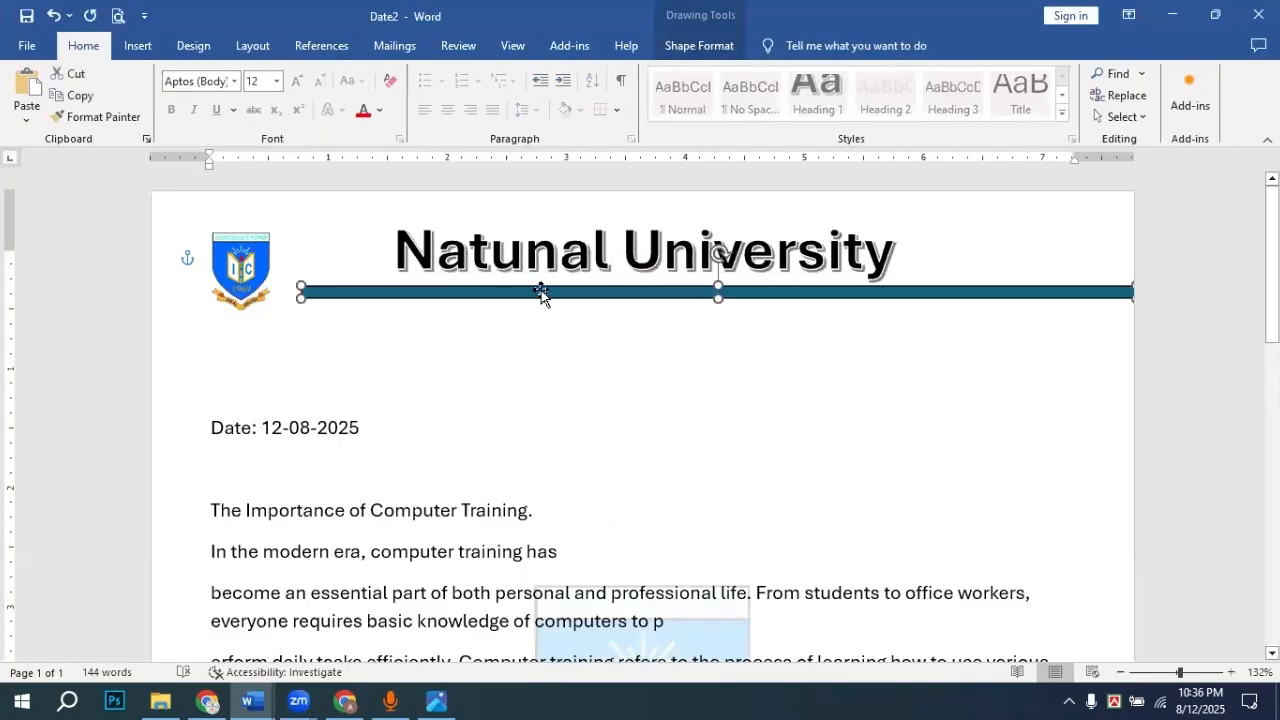
key(Delete)
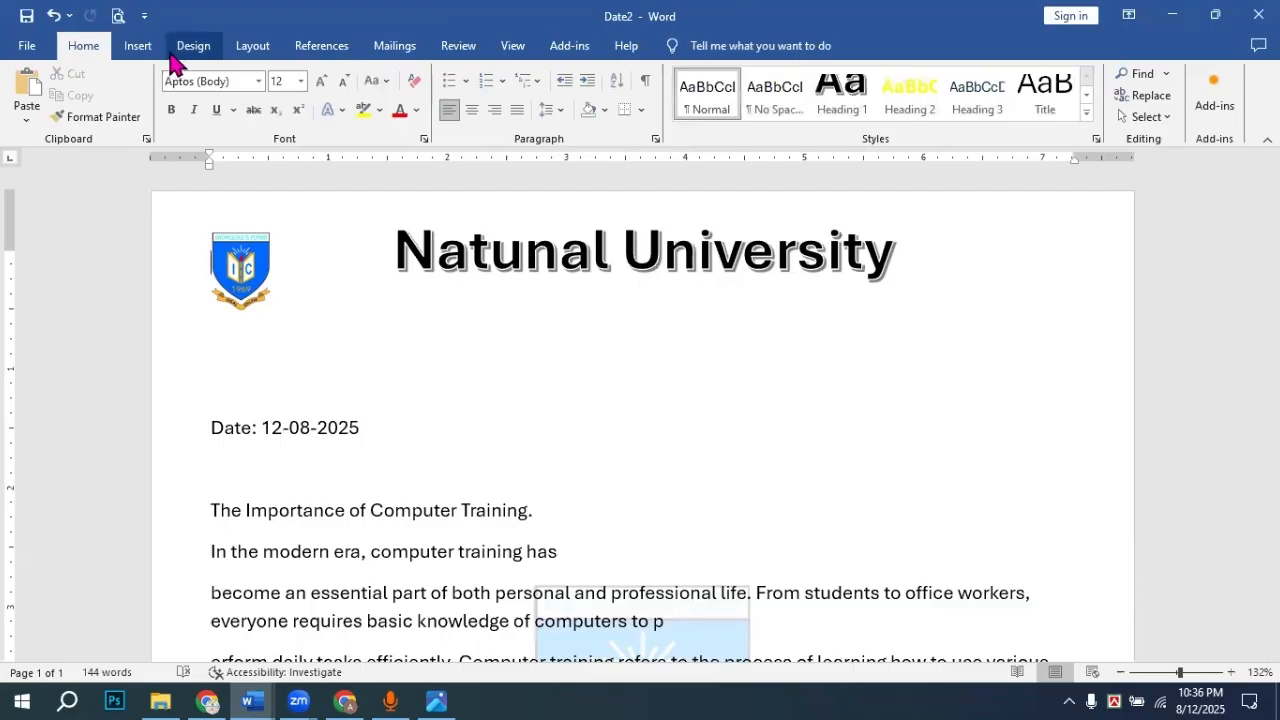
click(138, 46)
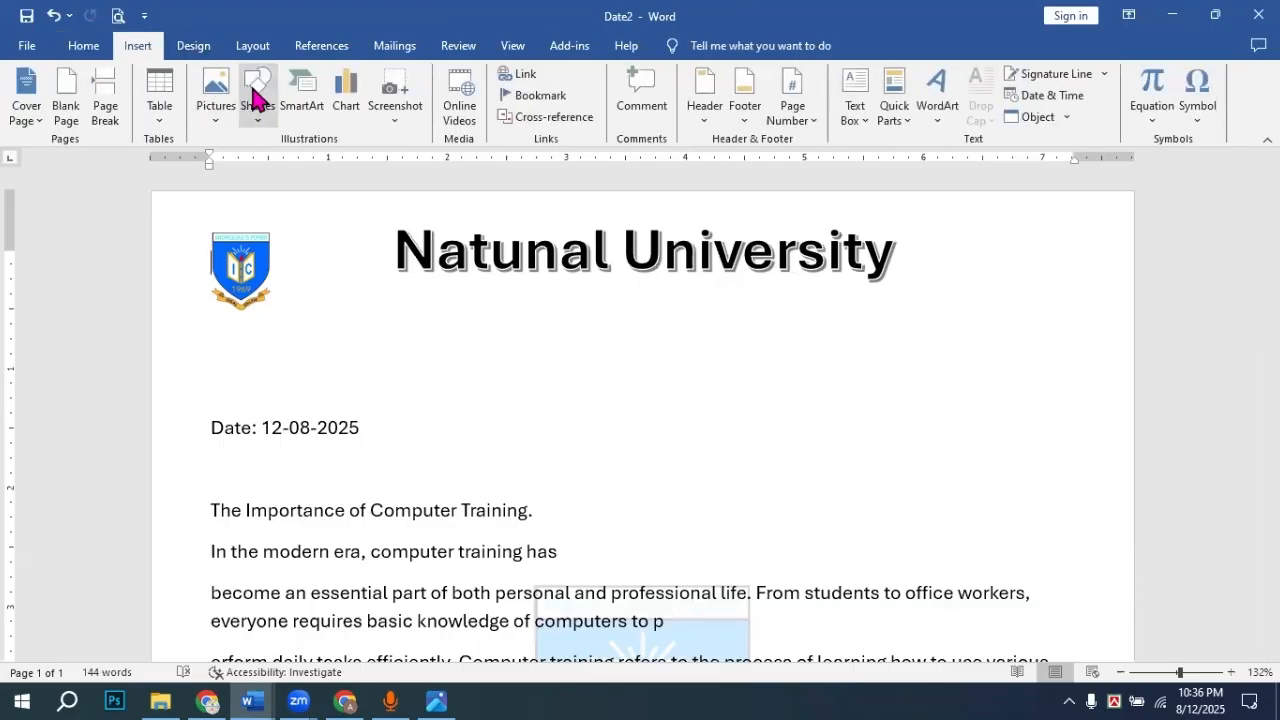
click(255, 100)
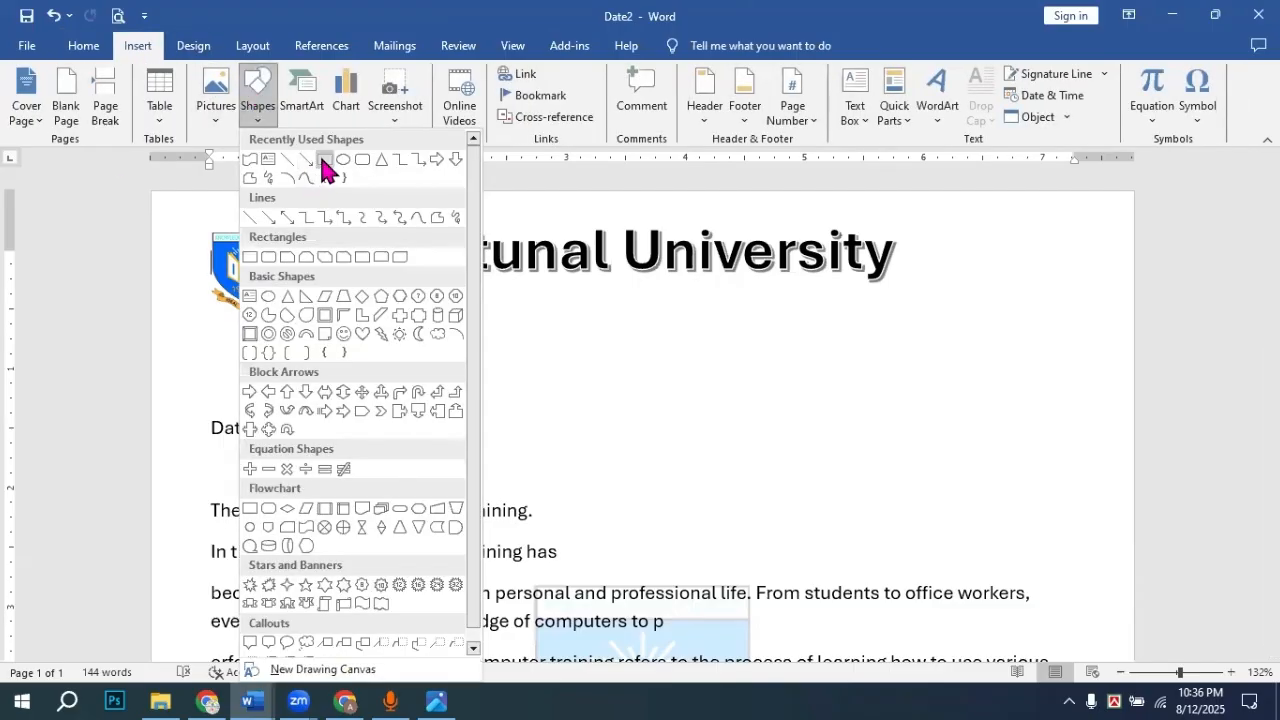
click(324, 161)
drag(151, 211, 173, 348)
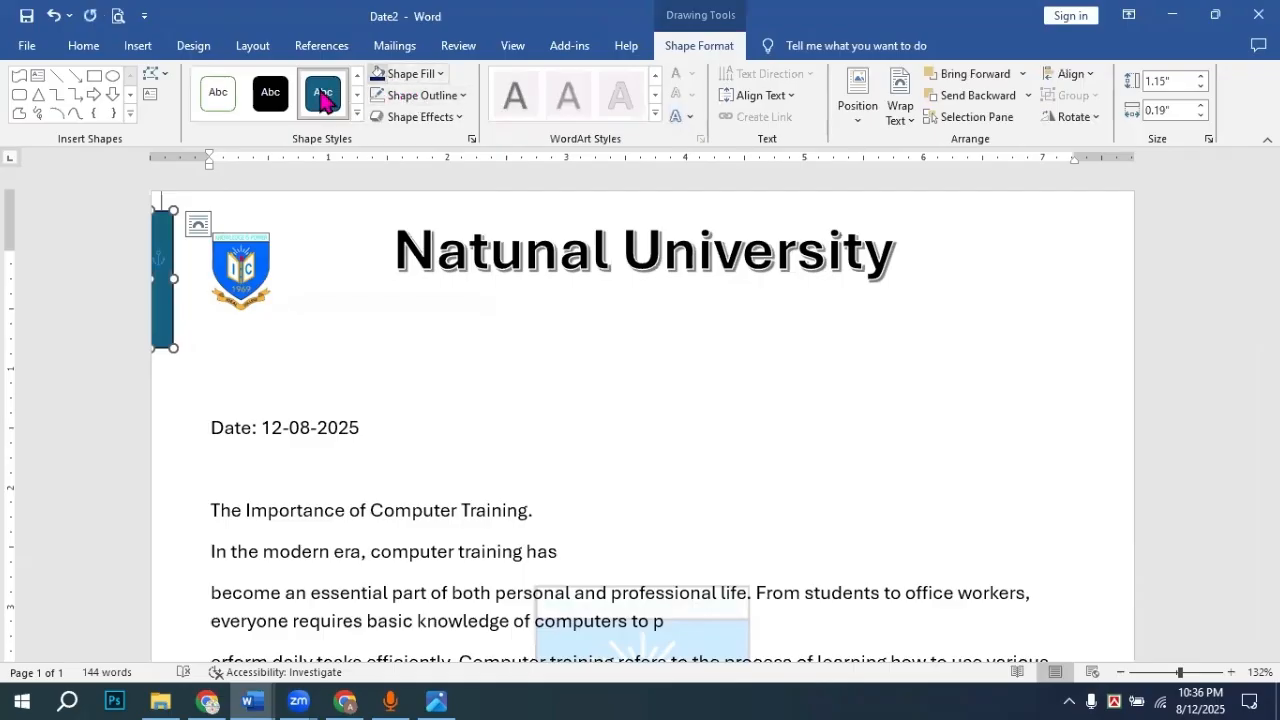
Step: Add a narrow gold strip beside the teal bar and remove the outlines from both
click(94, 76)
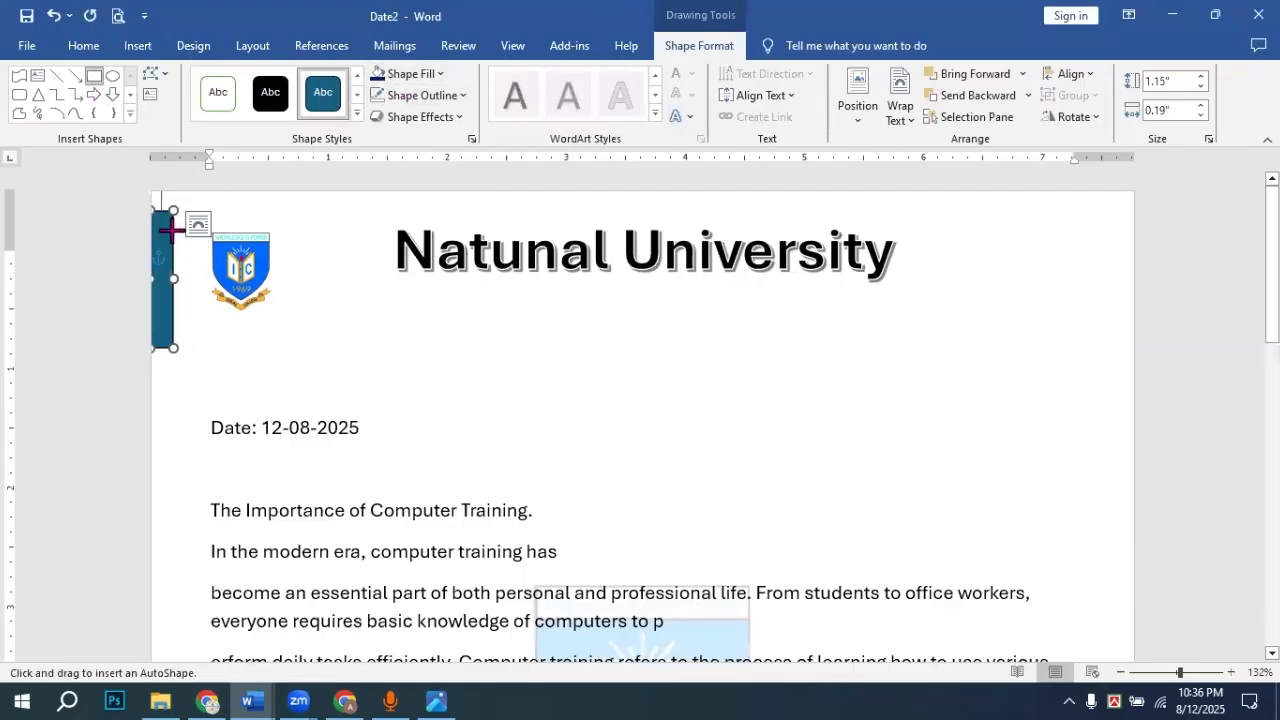
drag(166, 226, 180, 317)
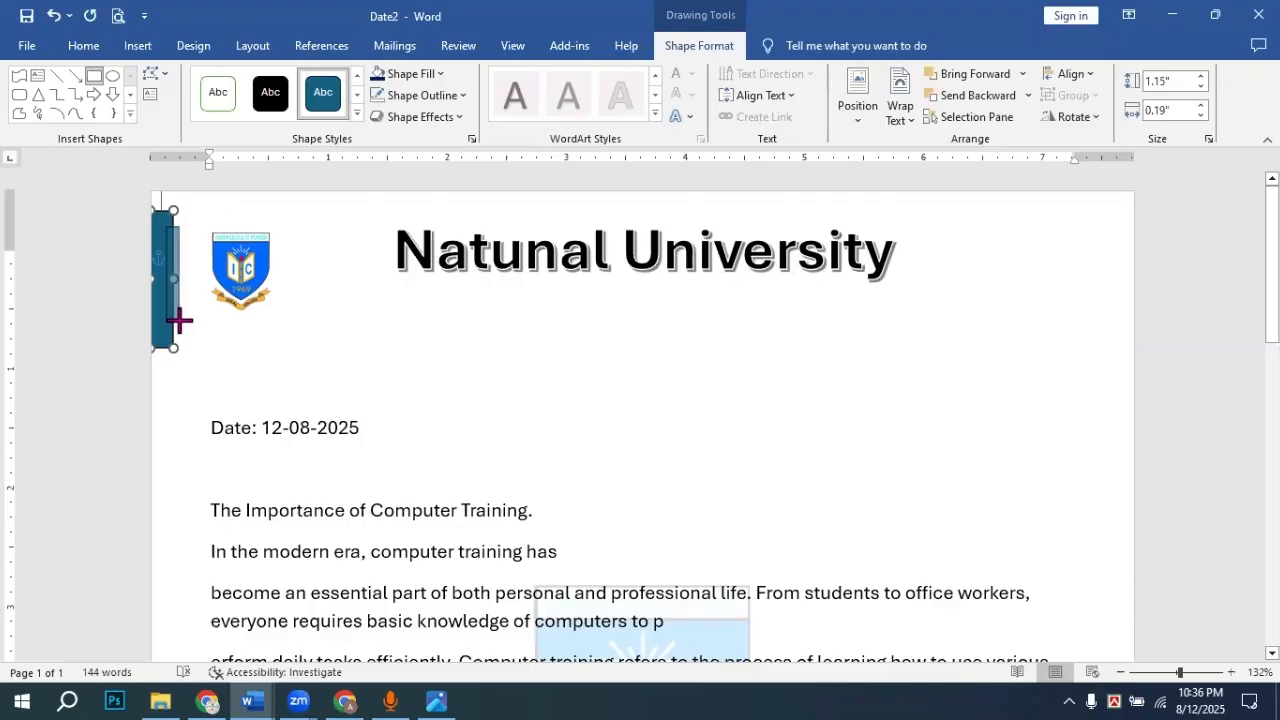
drag(180, 322, 180, 322)
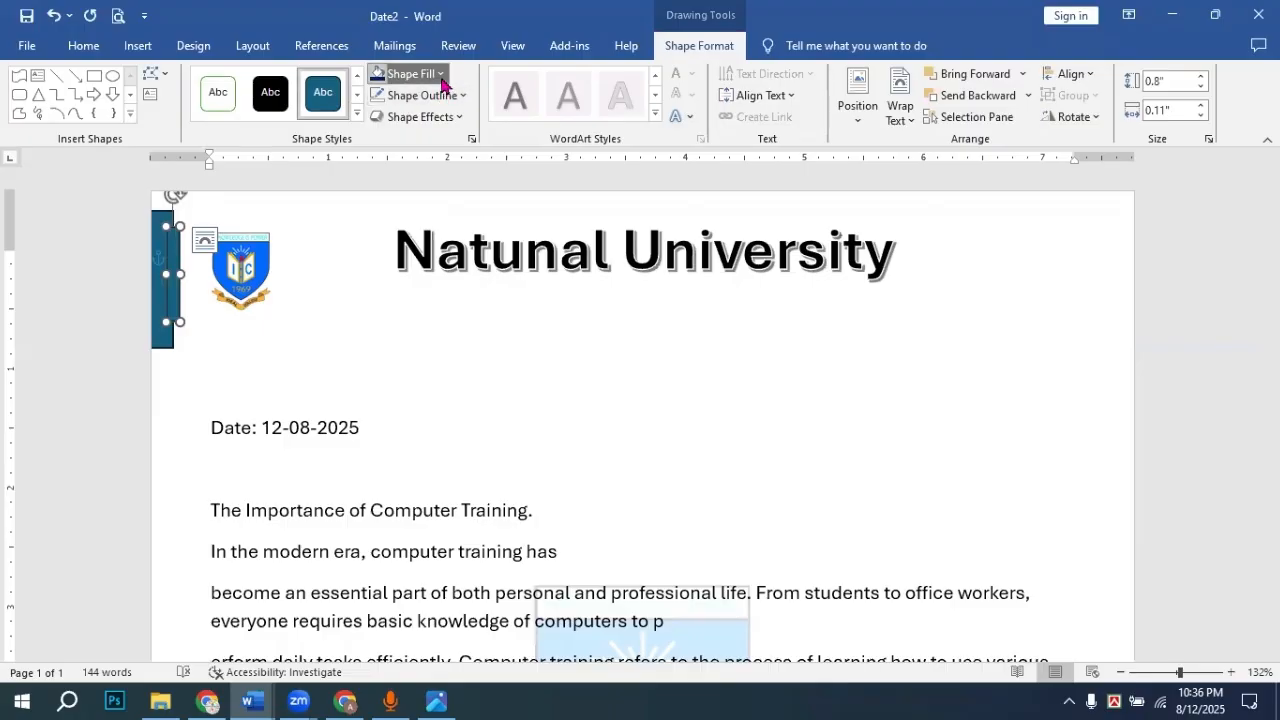
click(410, 74)
click(409, 251)
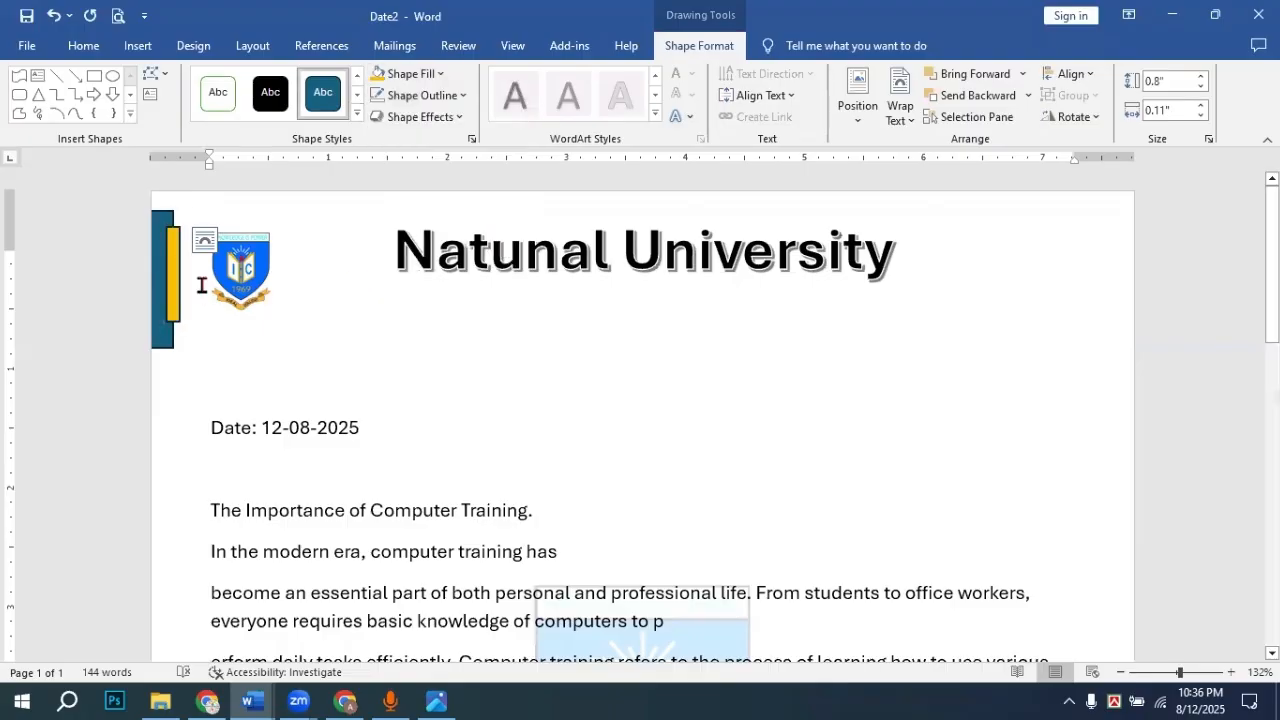
click(429, 97)
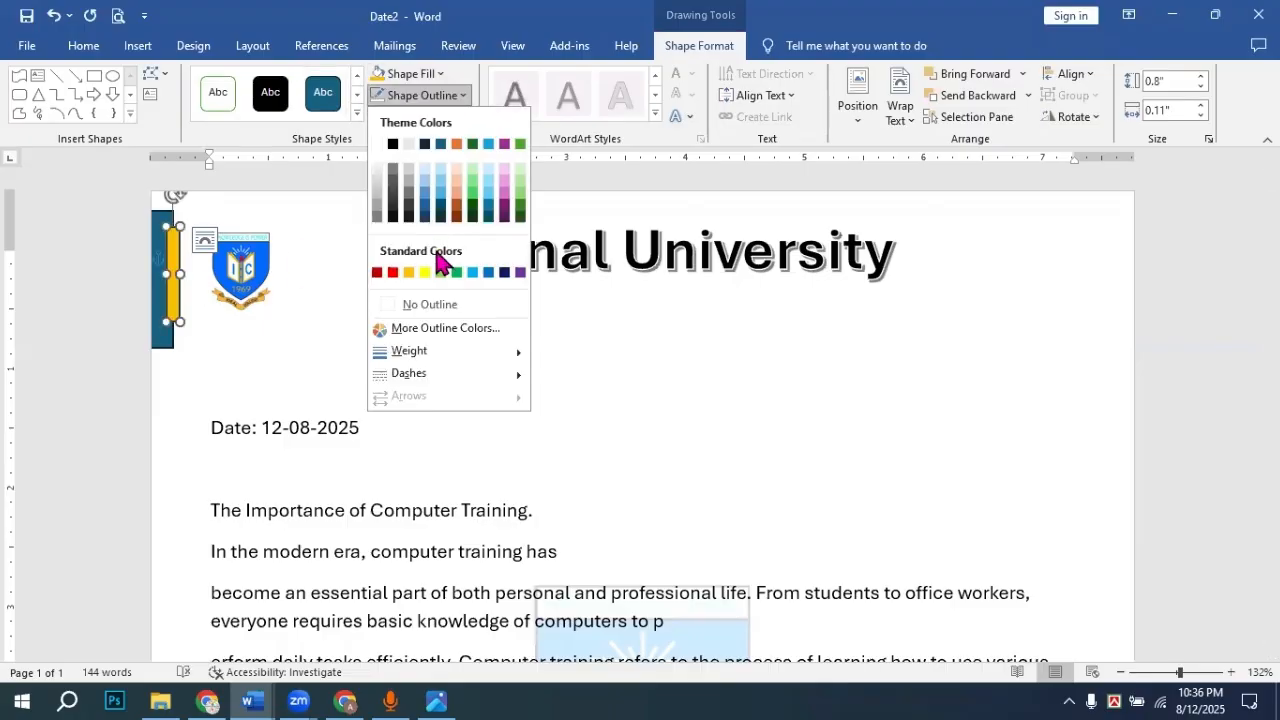
click(428, 300)
click(160, 215)
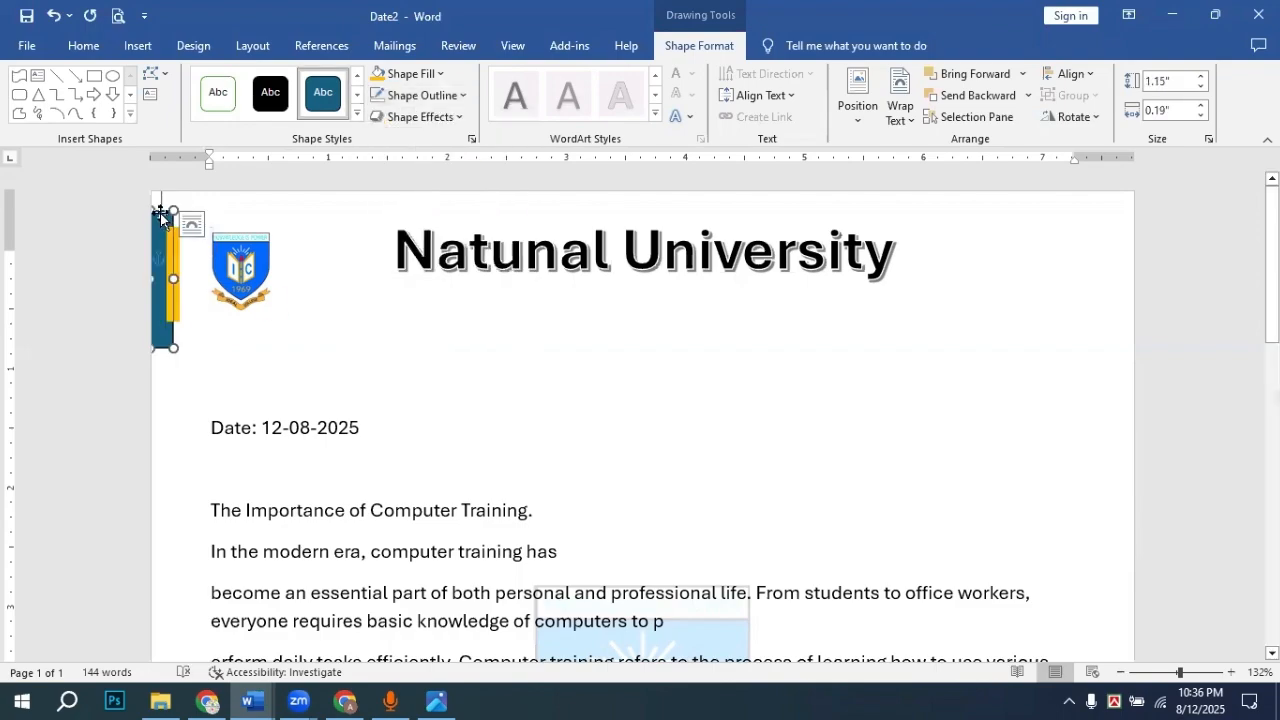
click(437, 100)
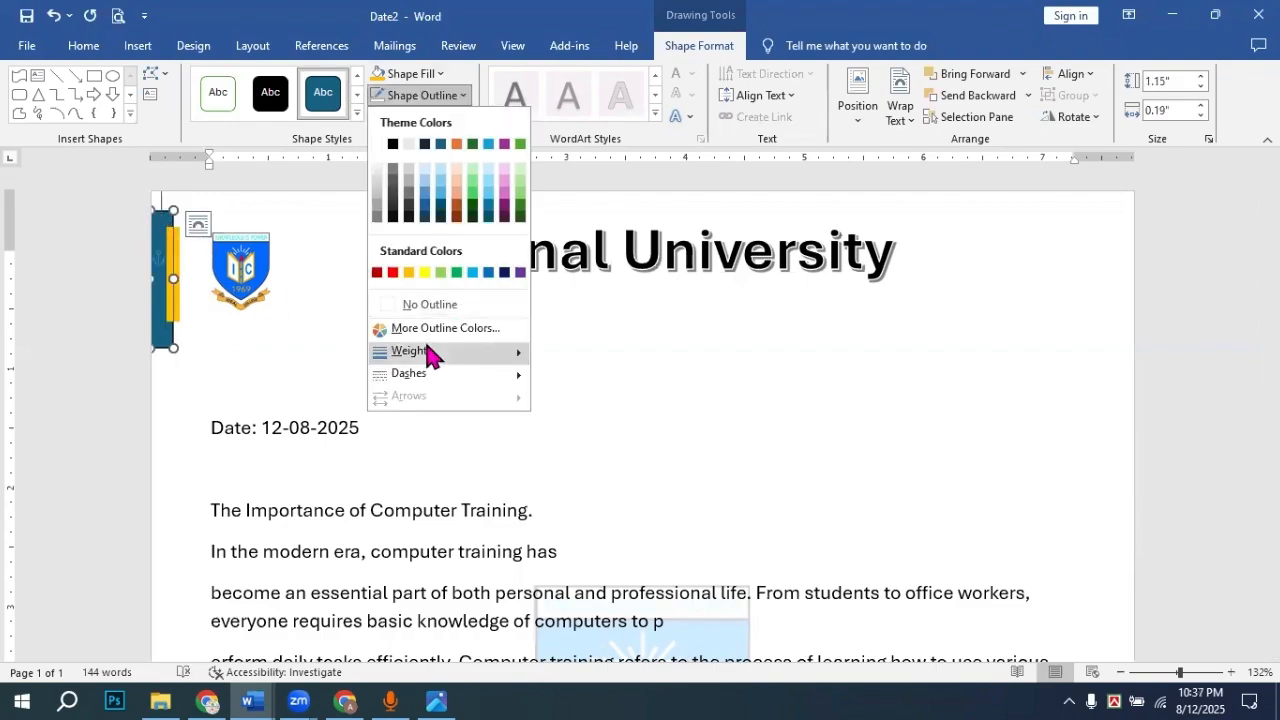
click(429, 303)
click(400, 320)
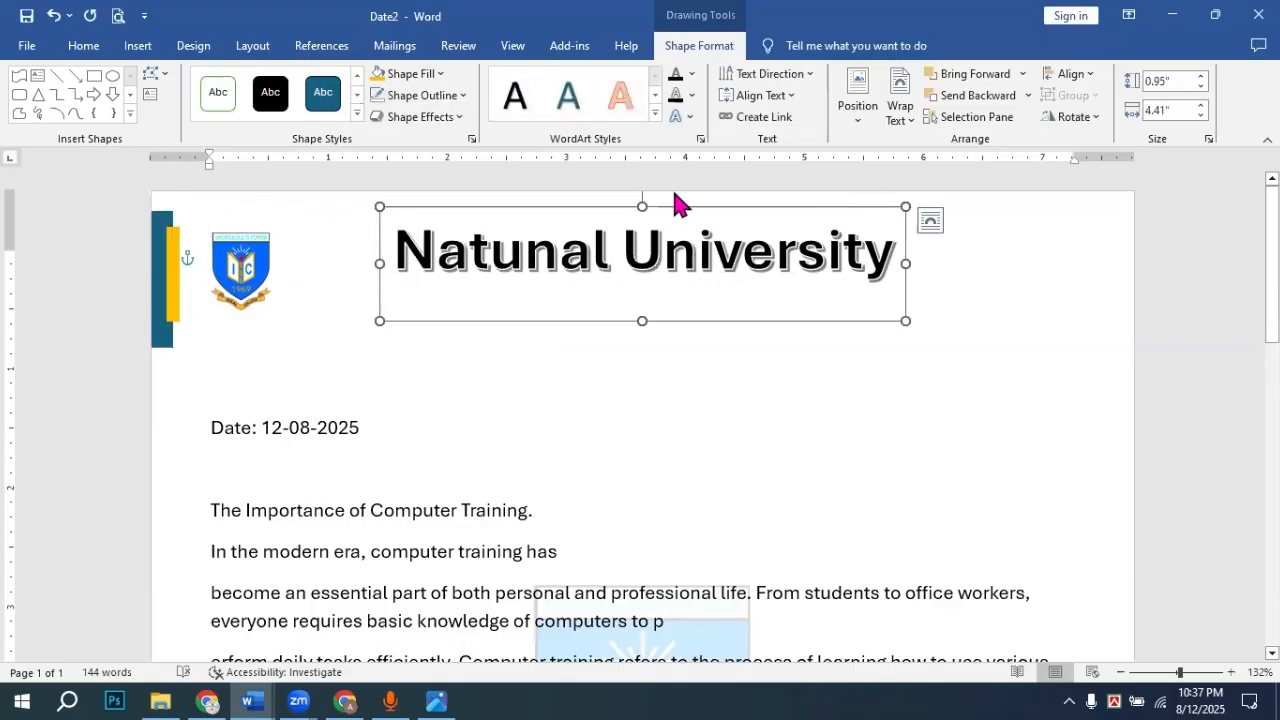
key(alt+Tab)
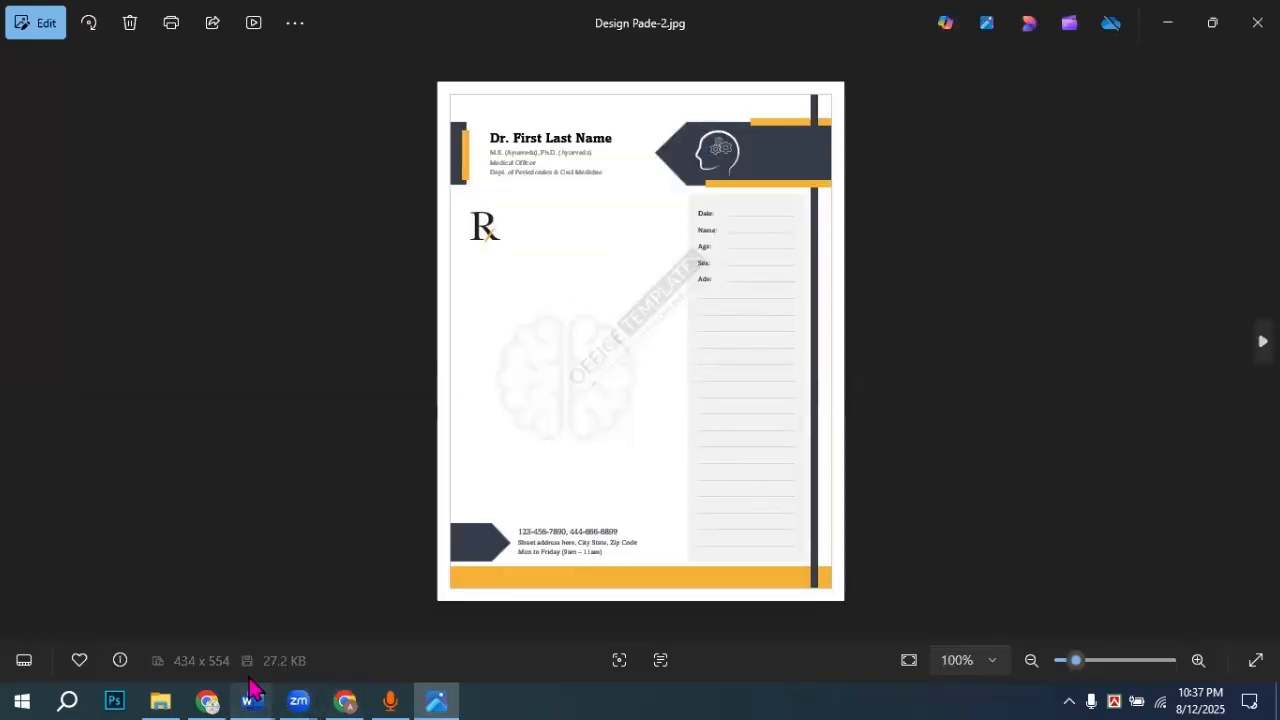
mouse_move(252, 688)
click(317, 631)
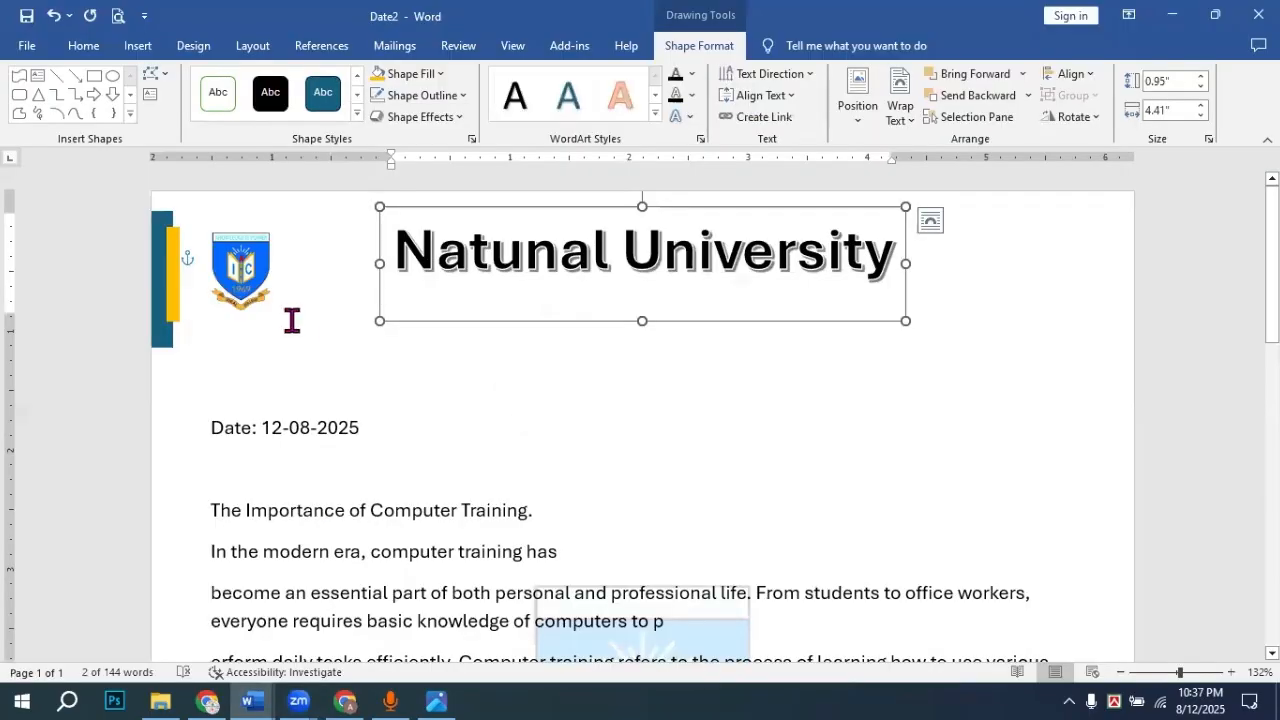
Step: Draw an isosceles triangle at the top-right, rotate it to point left, and move it beside the title
click(130, 115)
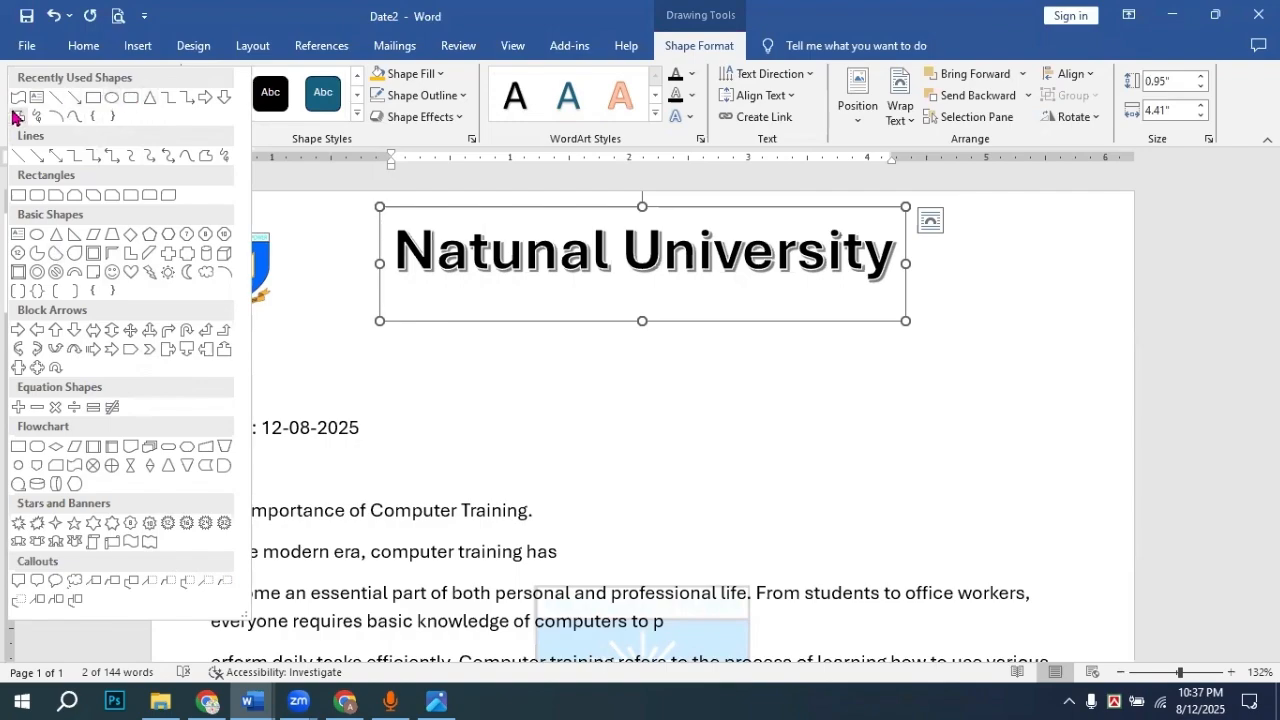
click(58, 243)
drag(1027, 230, 845, 390)
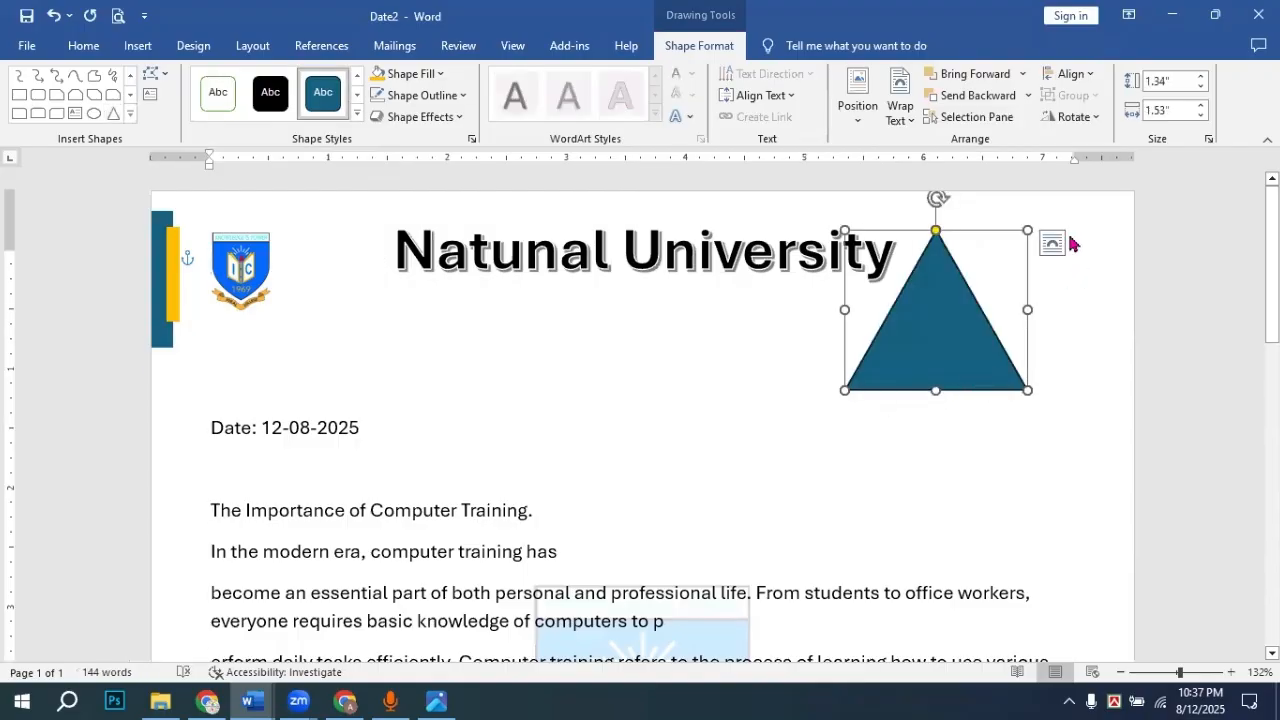
drag(938, 198, 808, 304)
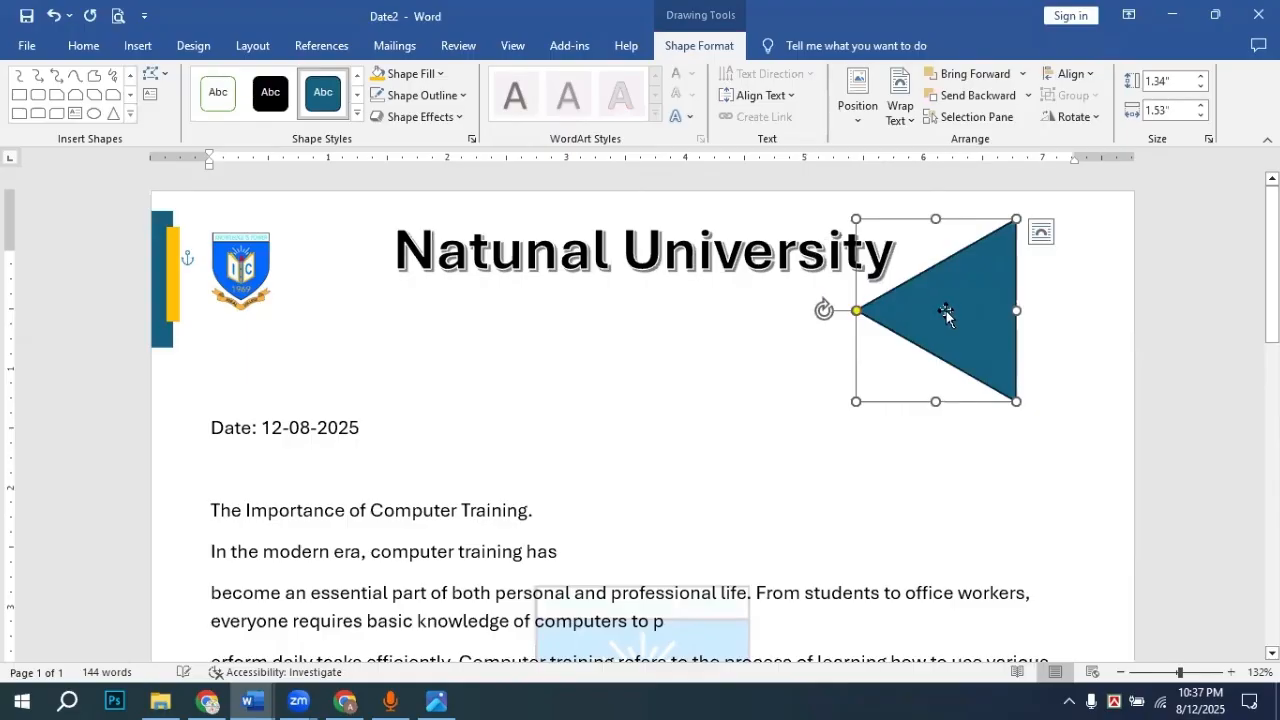
drag(958, 318, 909, 268)
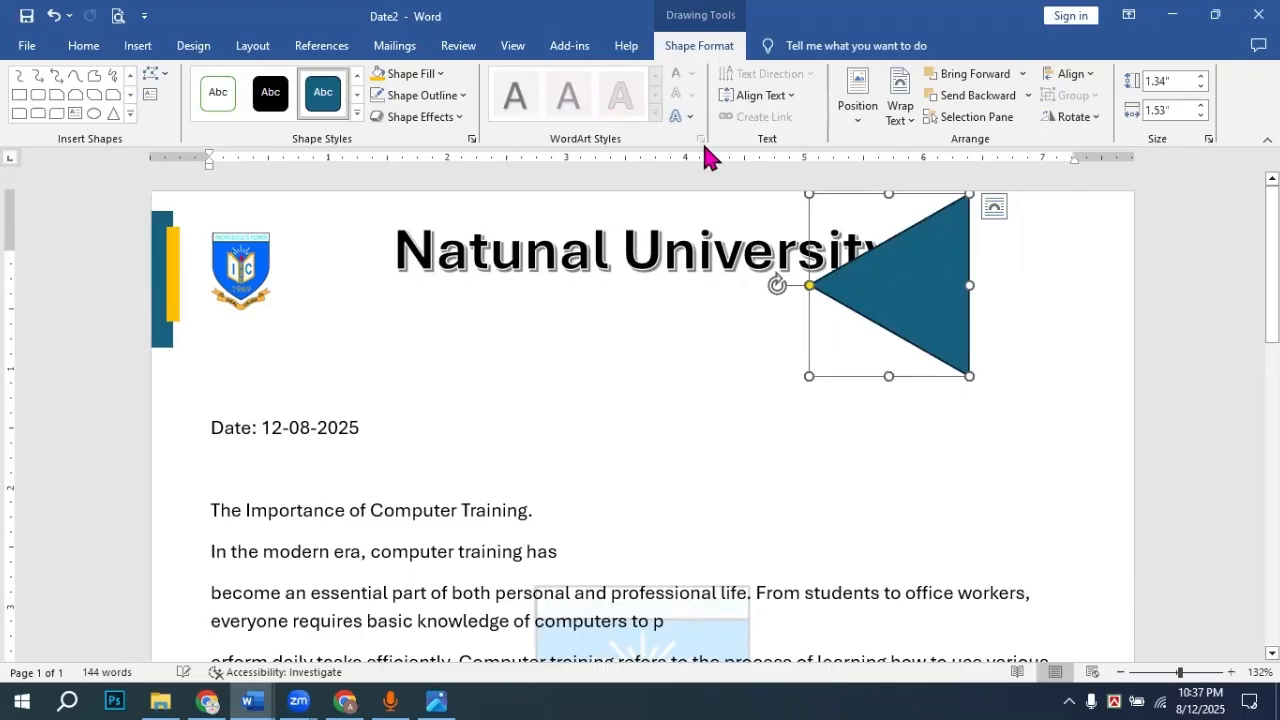
Step: Compare with the reference image, then narrow the triangle to about 0.45 inch
click(252, 700)
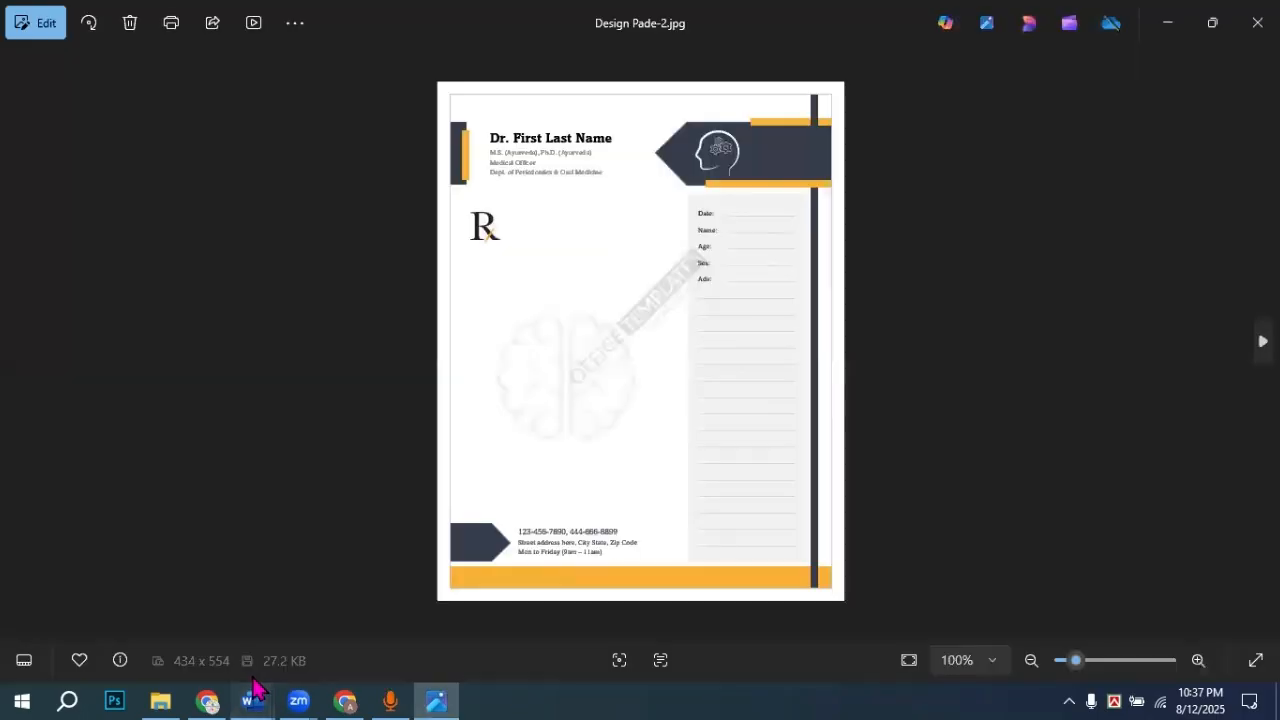
click(357, 647)
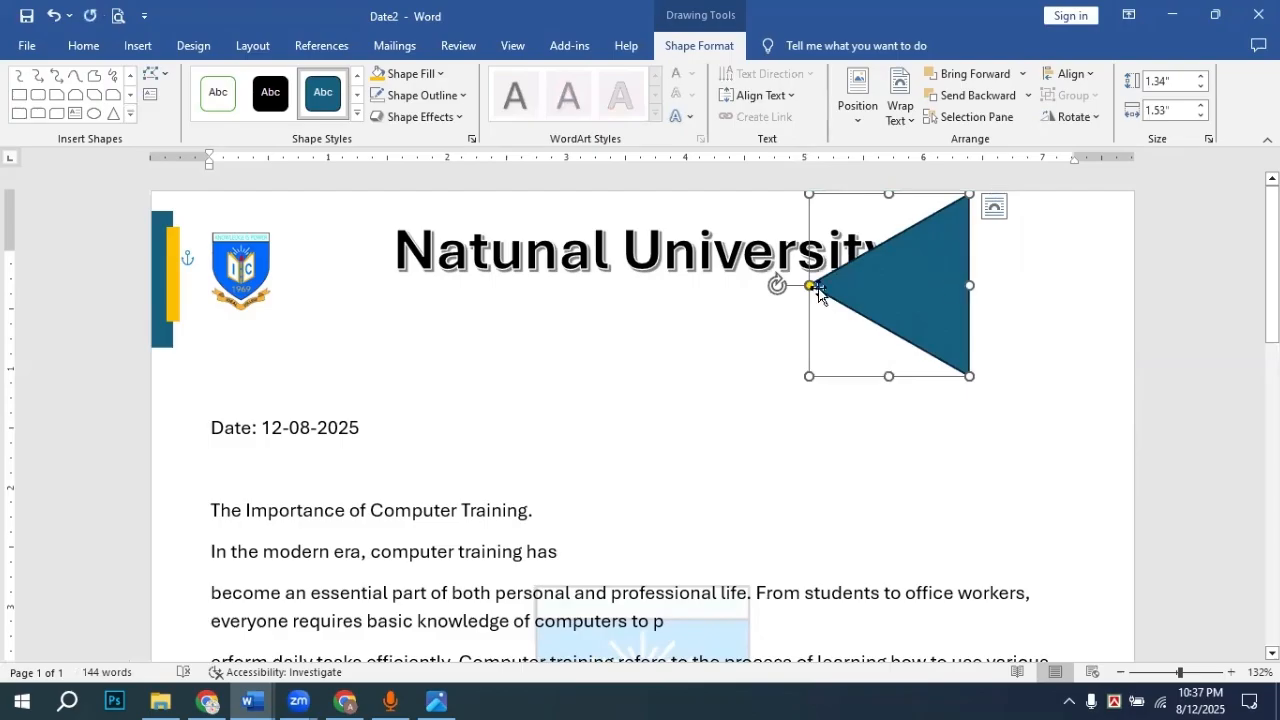
drag(812, 288, 866, 280)
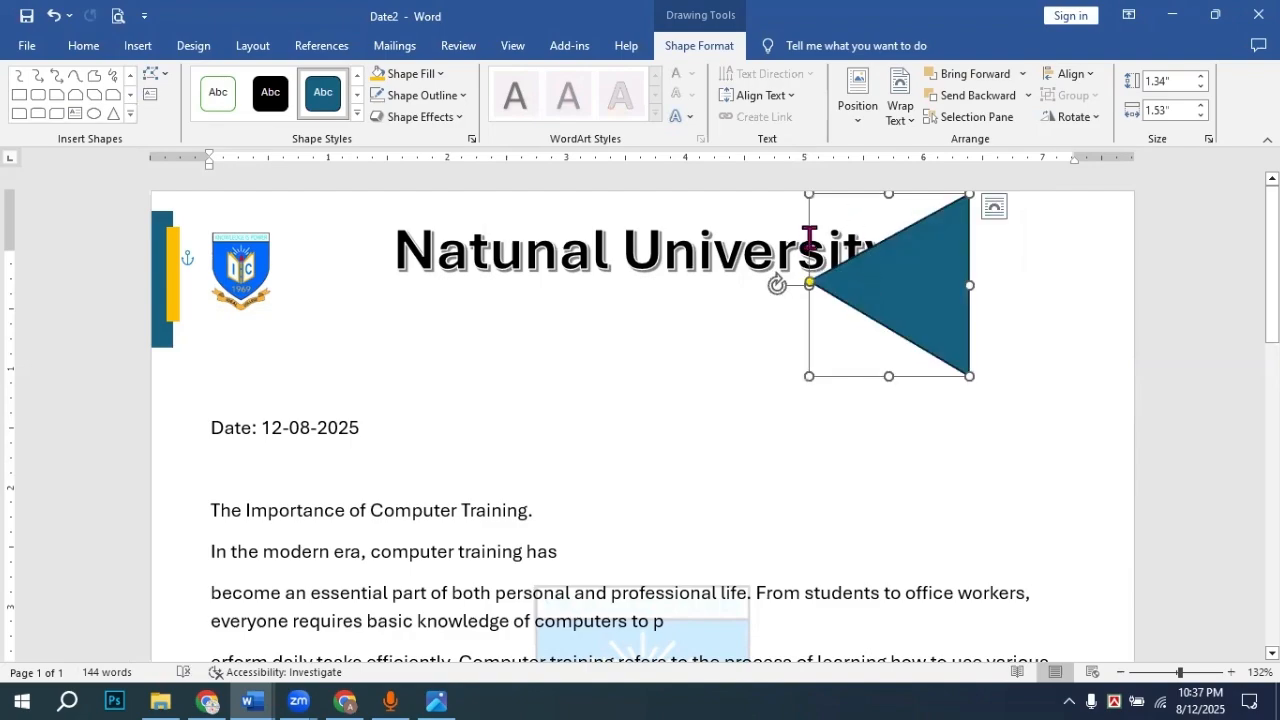
drag(972, 284, 864, 282)
drag(863, 282, 863, 282)
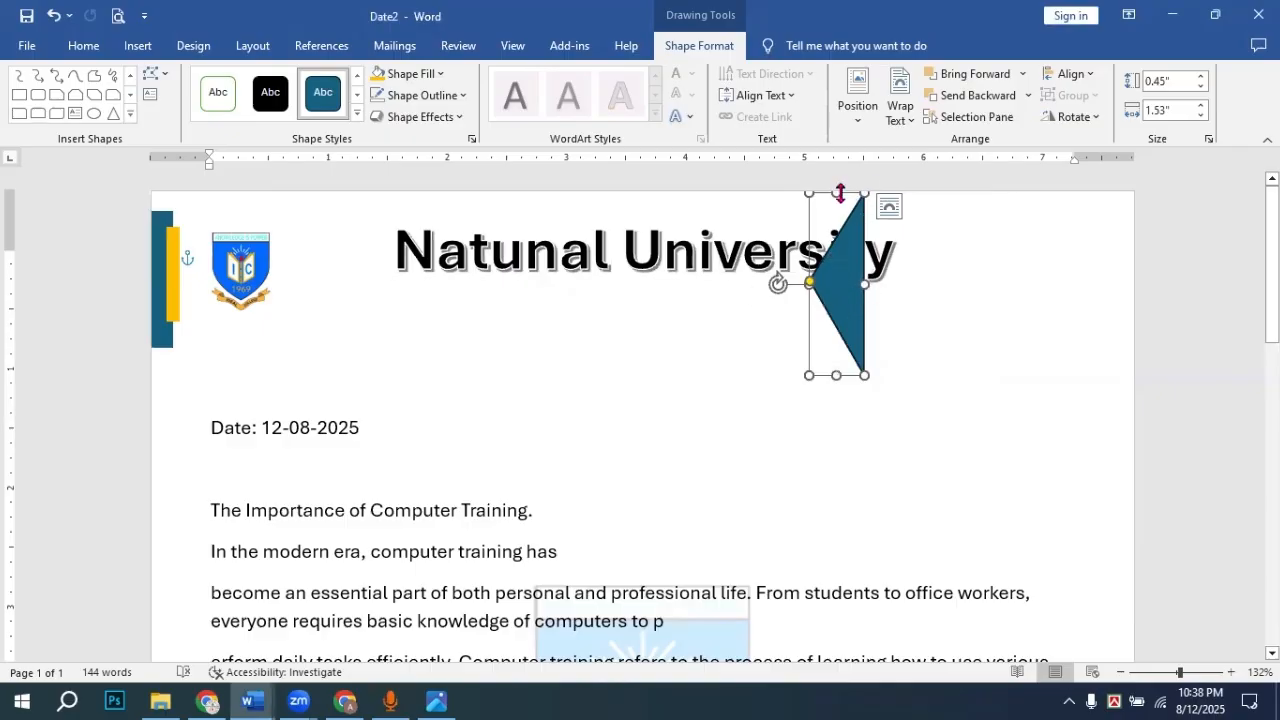
Step: Shorten the triangle to about 1.1 inch and reposition it against the end of the title
drag(839, 198, 830, 210)
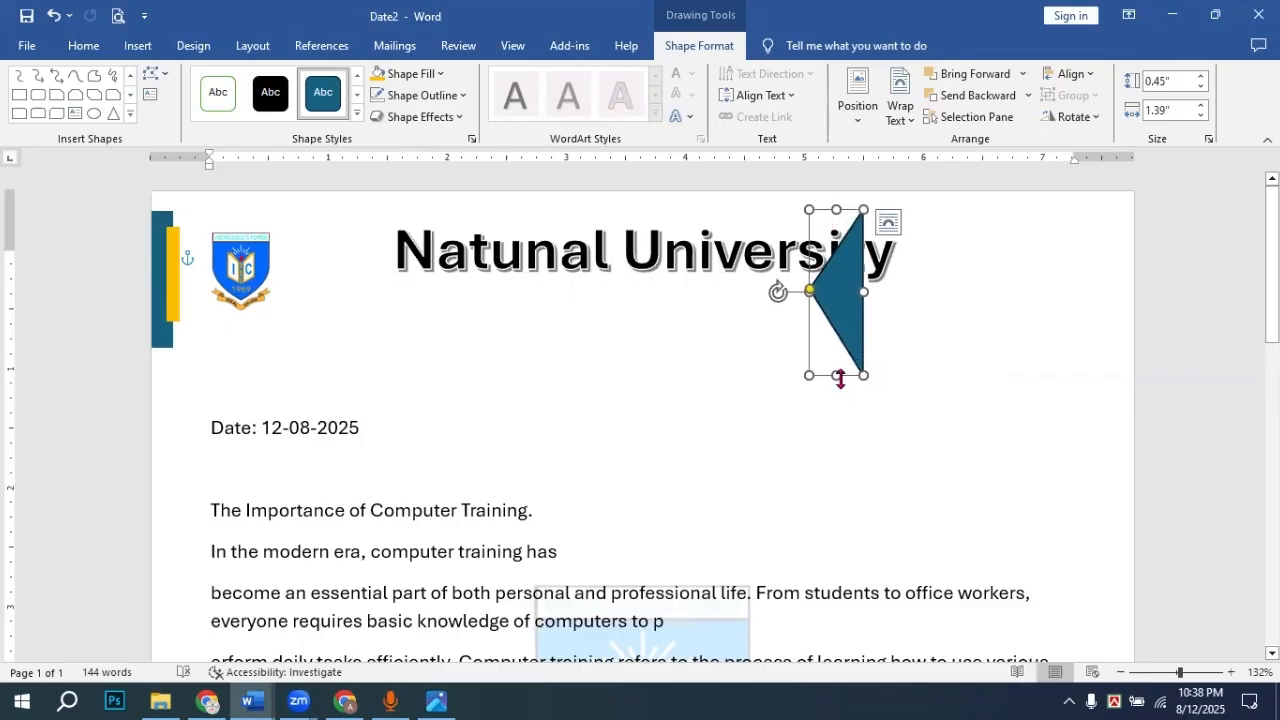
drag(840, 378, 840, 365)
drag(845, 310, 158, 306)
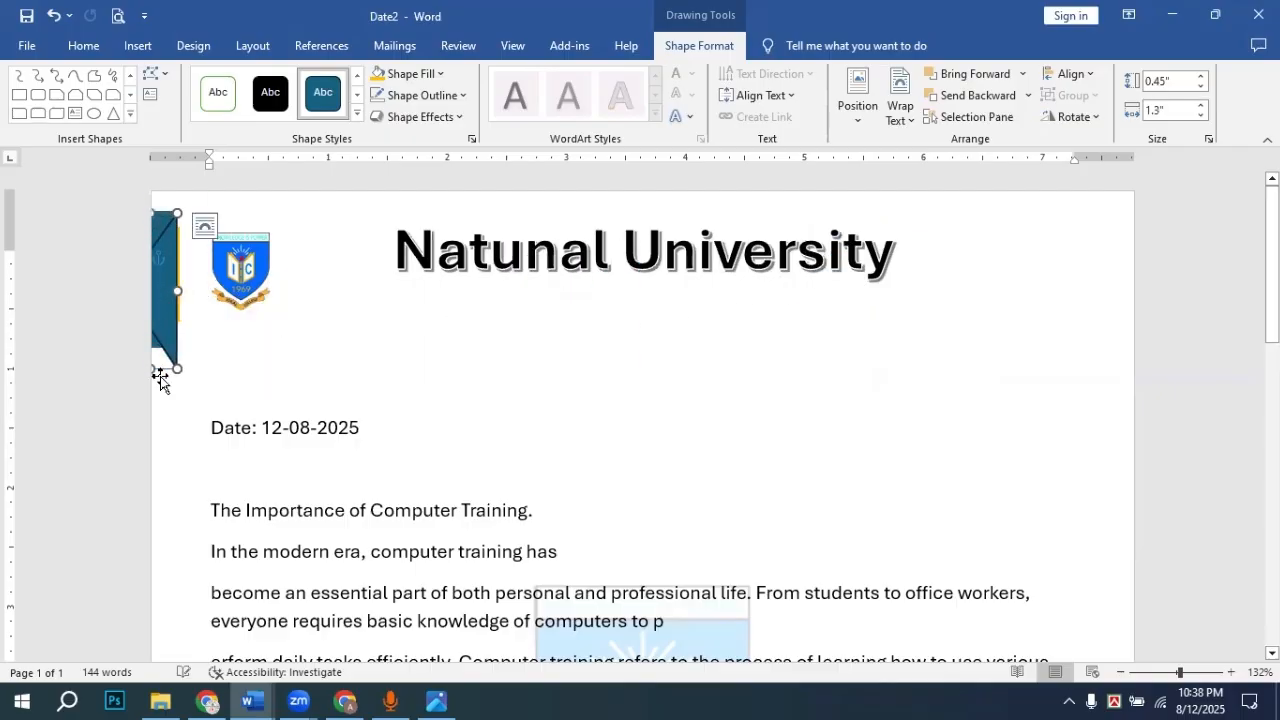
drag(177, 367, 839, 298)
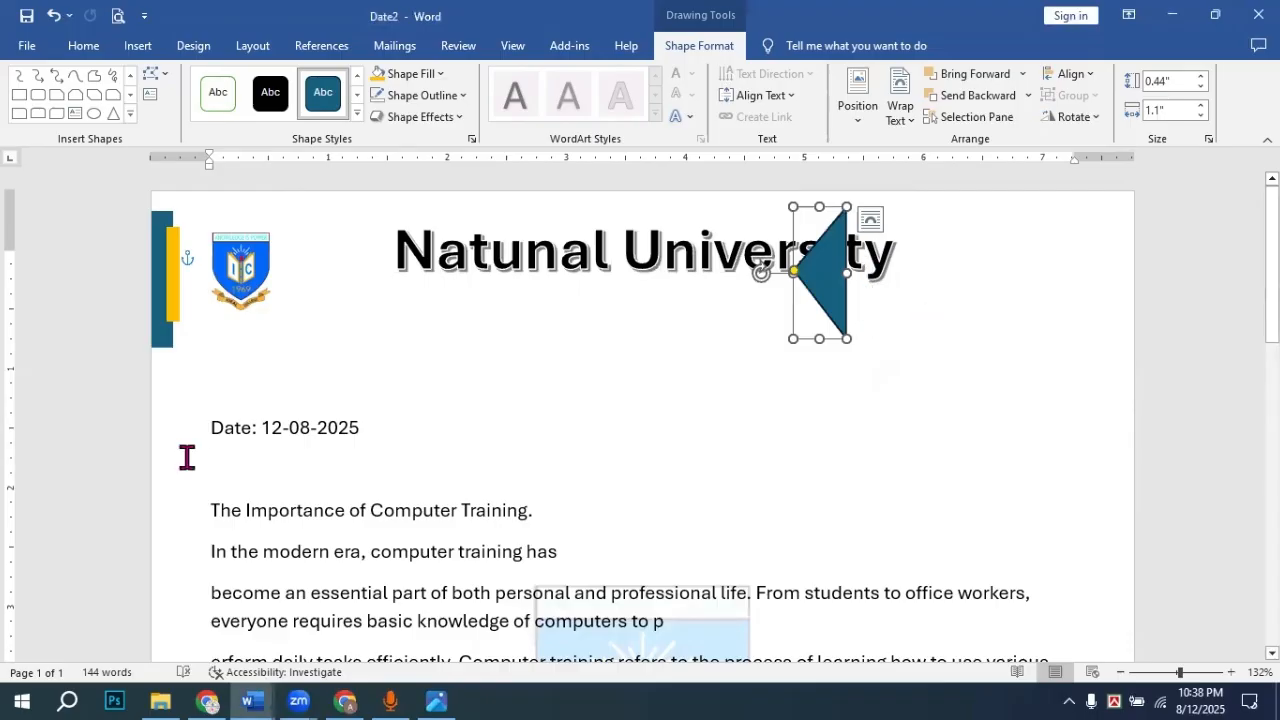
Step: Draw a 1.08" by 2.55" teal rectangle from the triangle to the right page edge, aligning its top
click(17, 97)
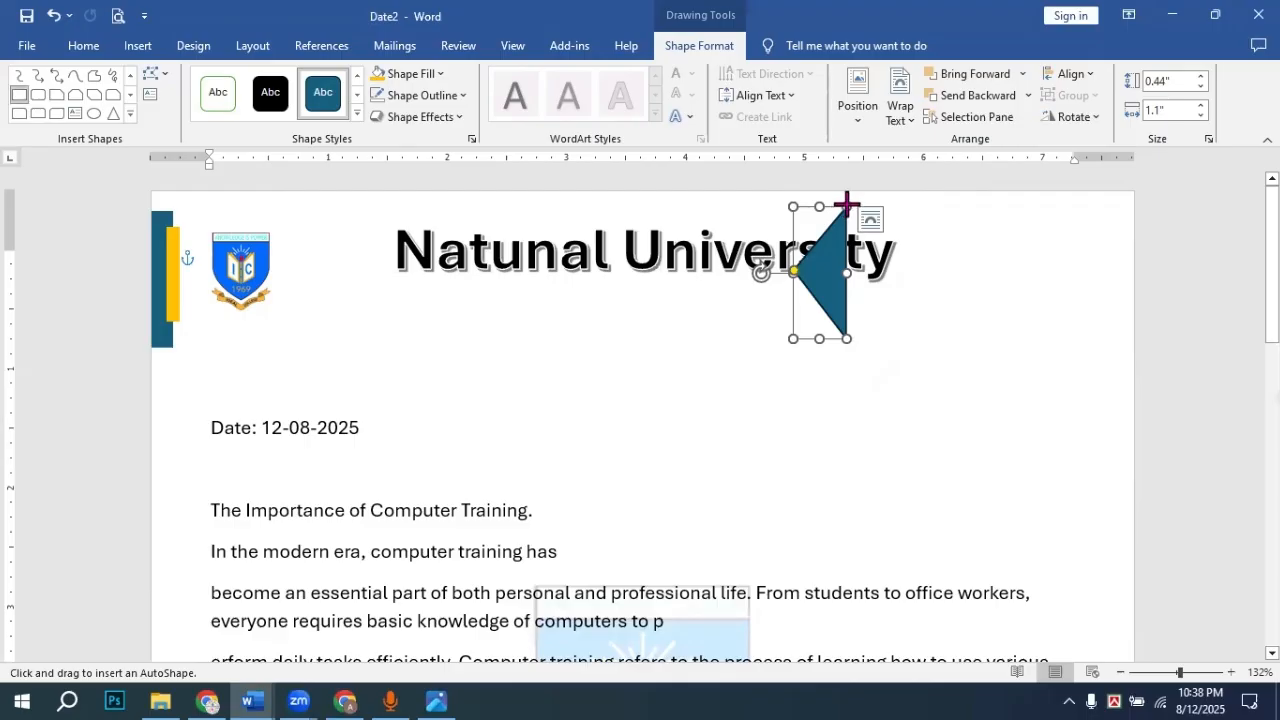
drag(846, 204, 1150, 340)
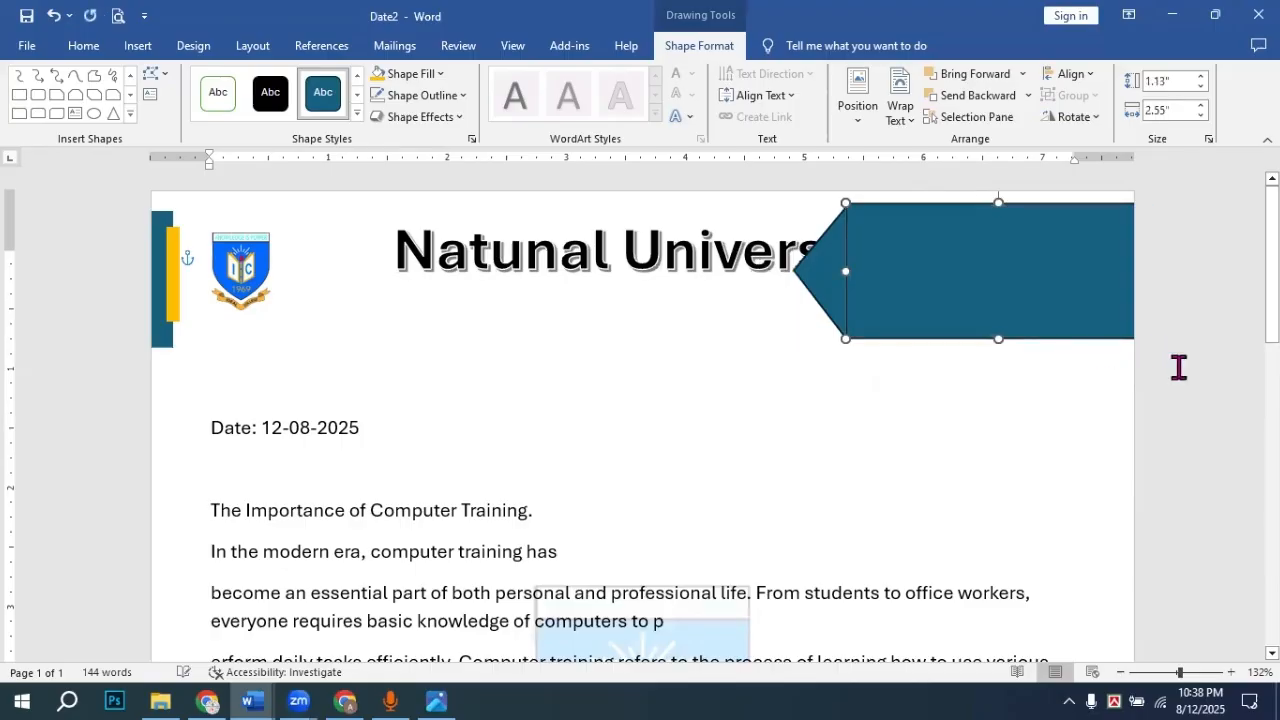
click(1196, 304)
click(889, 240)
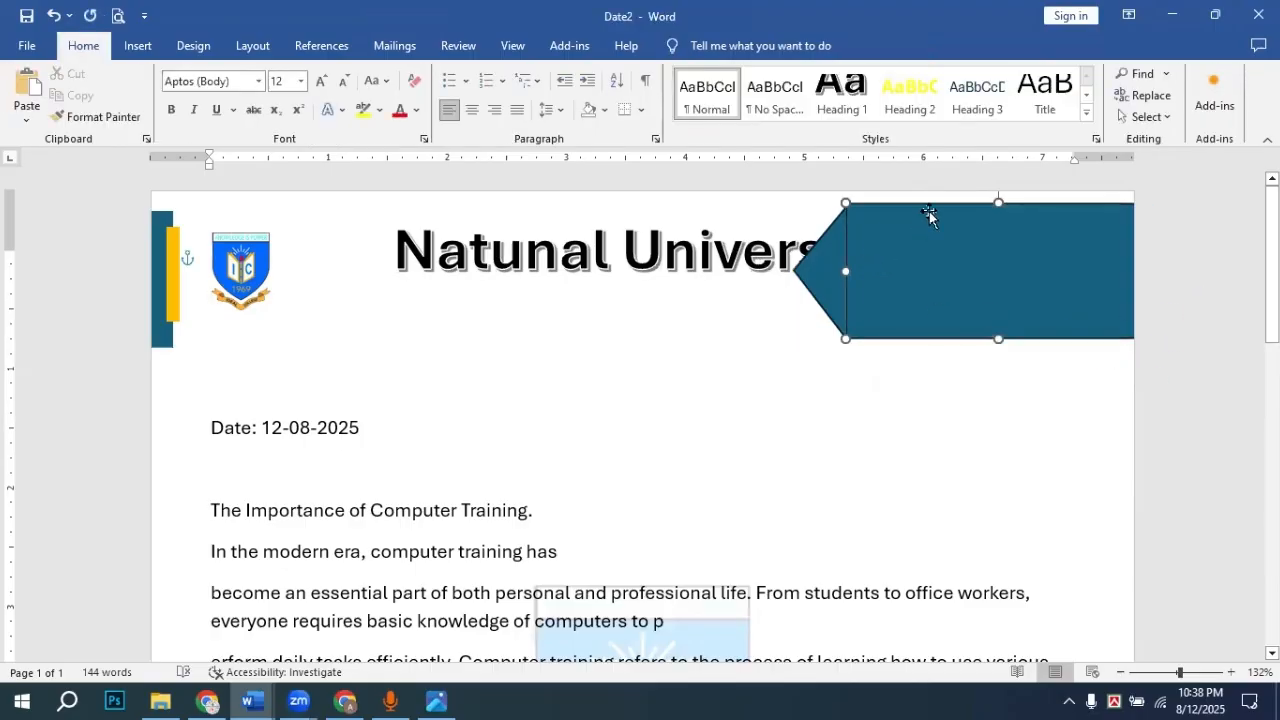
drag(998, 208, 998, 213)
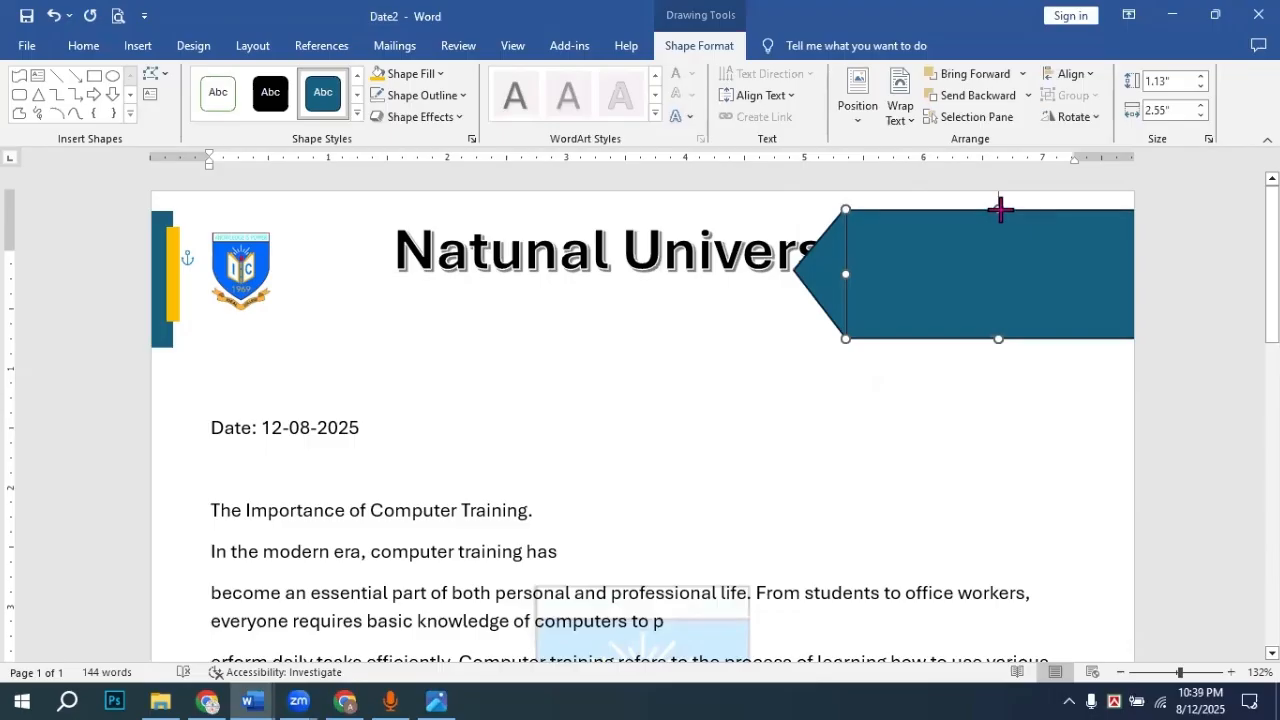
click(1160, 275)
click(936, 240)
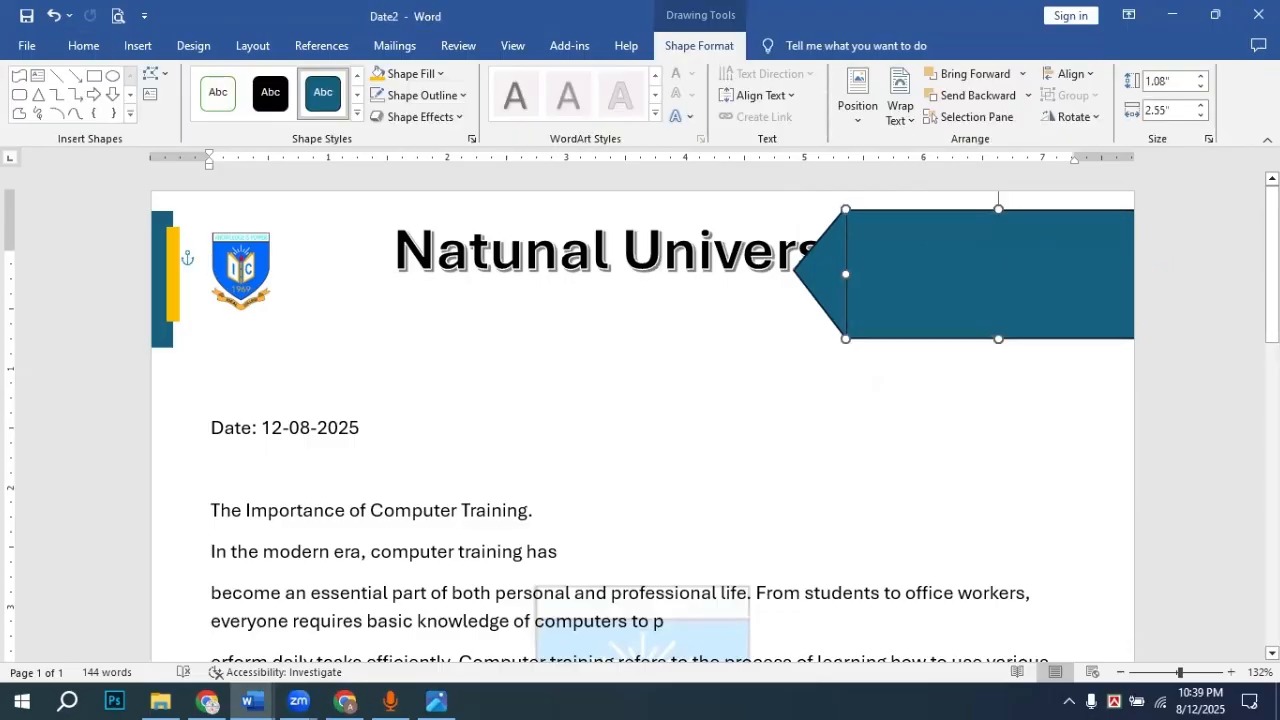
click(1204, 673)
click(1207, 676)
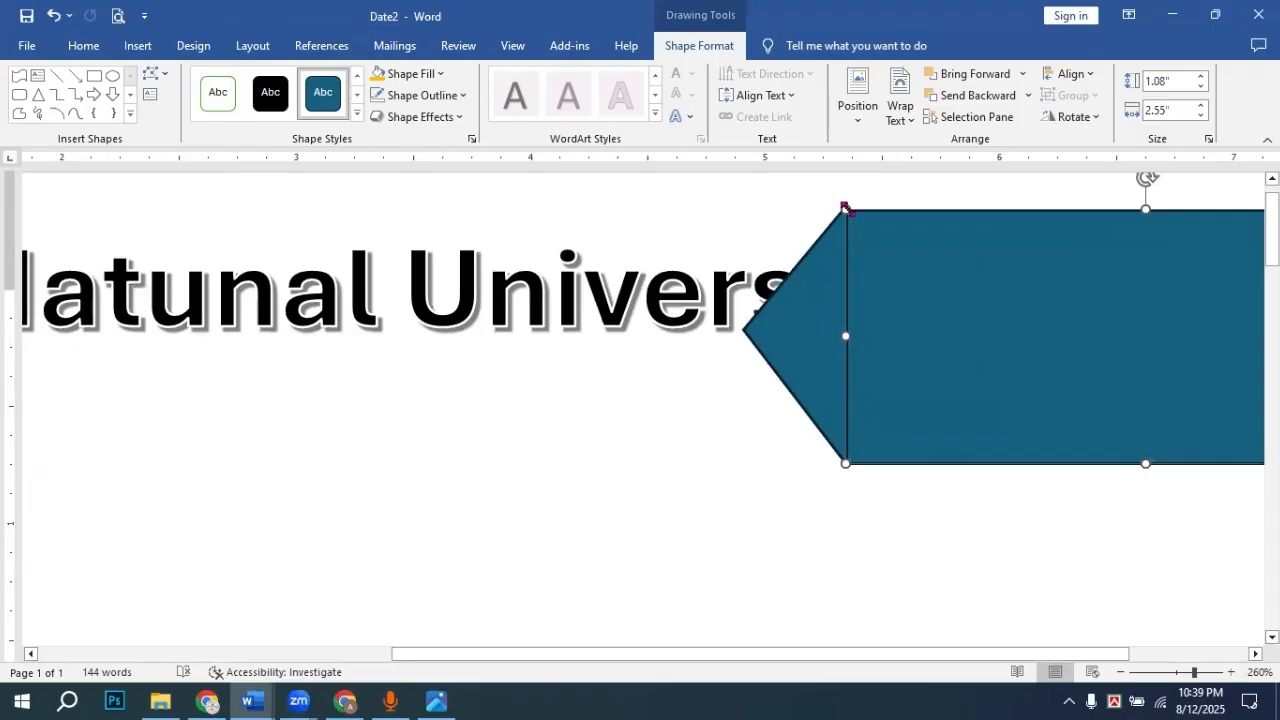
Step: Align the rectangle's top edge with the triangle and remove the triangle's outline
drag(846, 209, 845, 202)
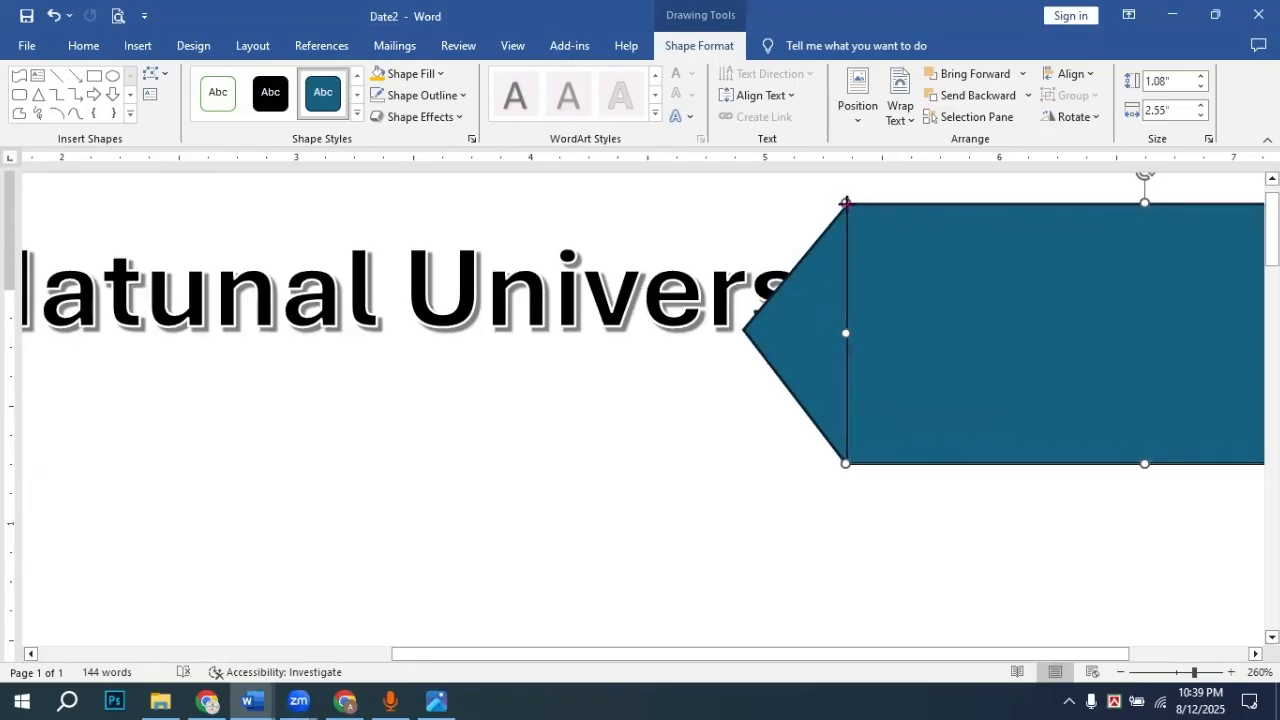
click(880, 194)
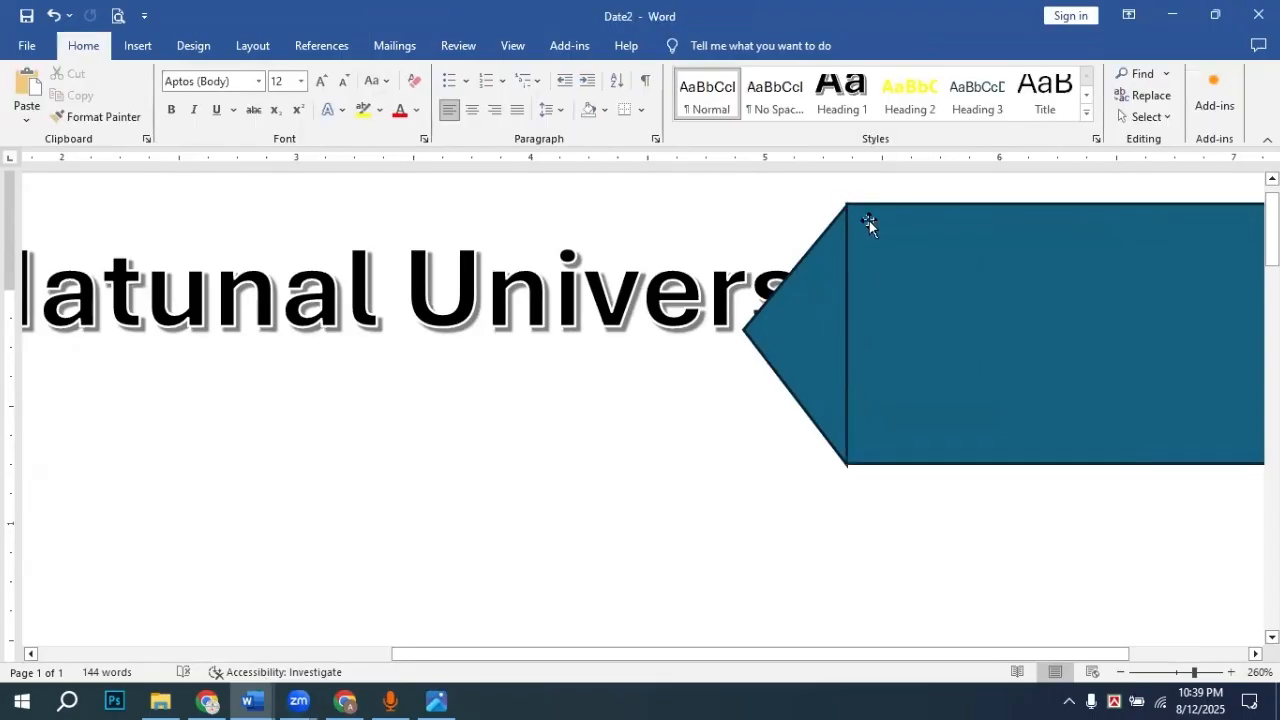
click(820, 263)
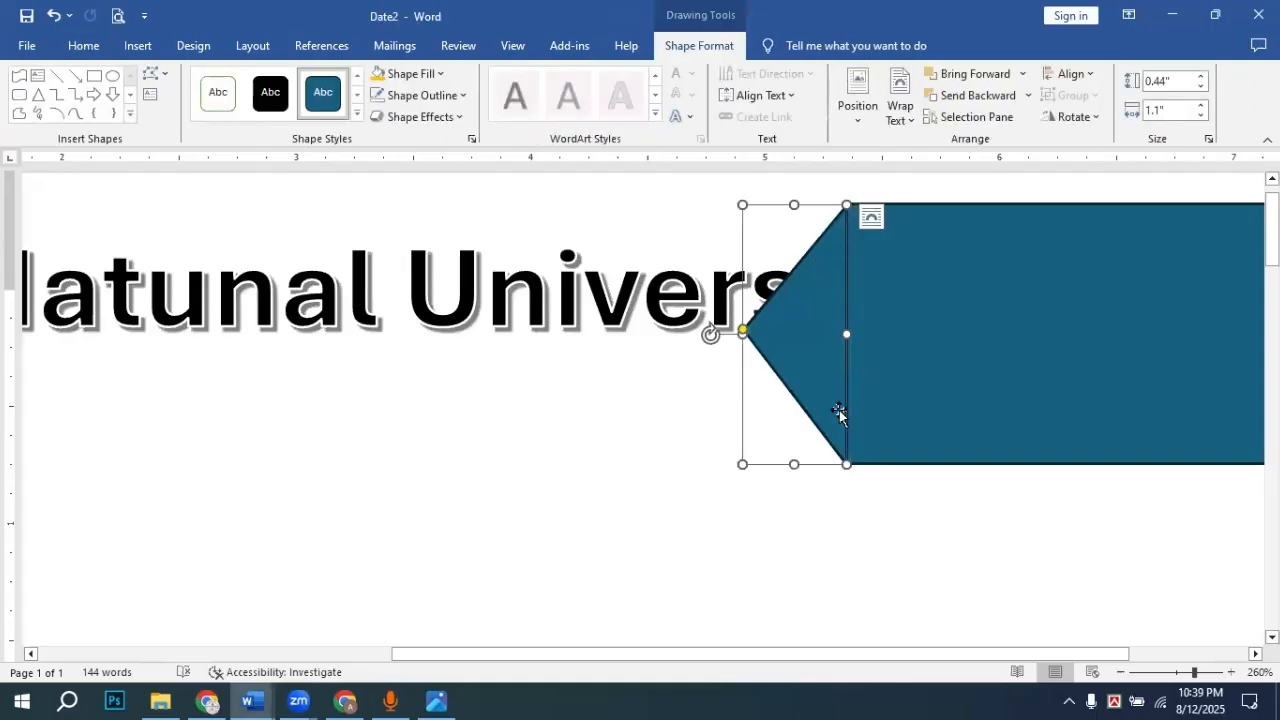
click(420, 96)
click(428, 304)
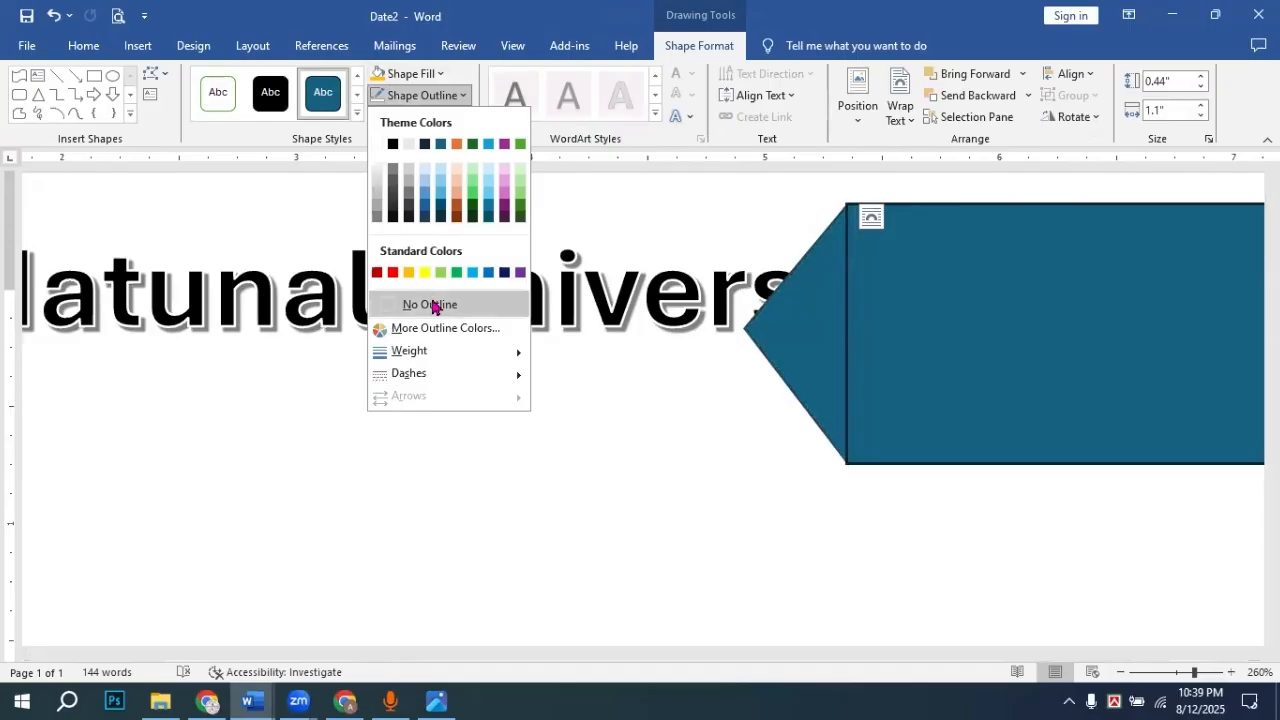
Step: Remove the rectangle's outline and zoom back out to view the whole page
click(1020, 305)
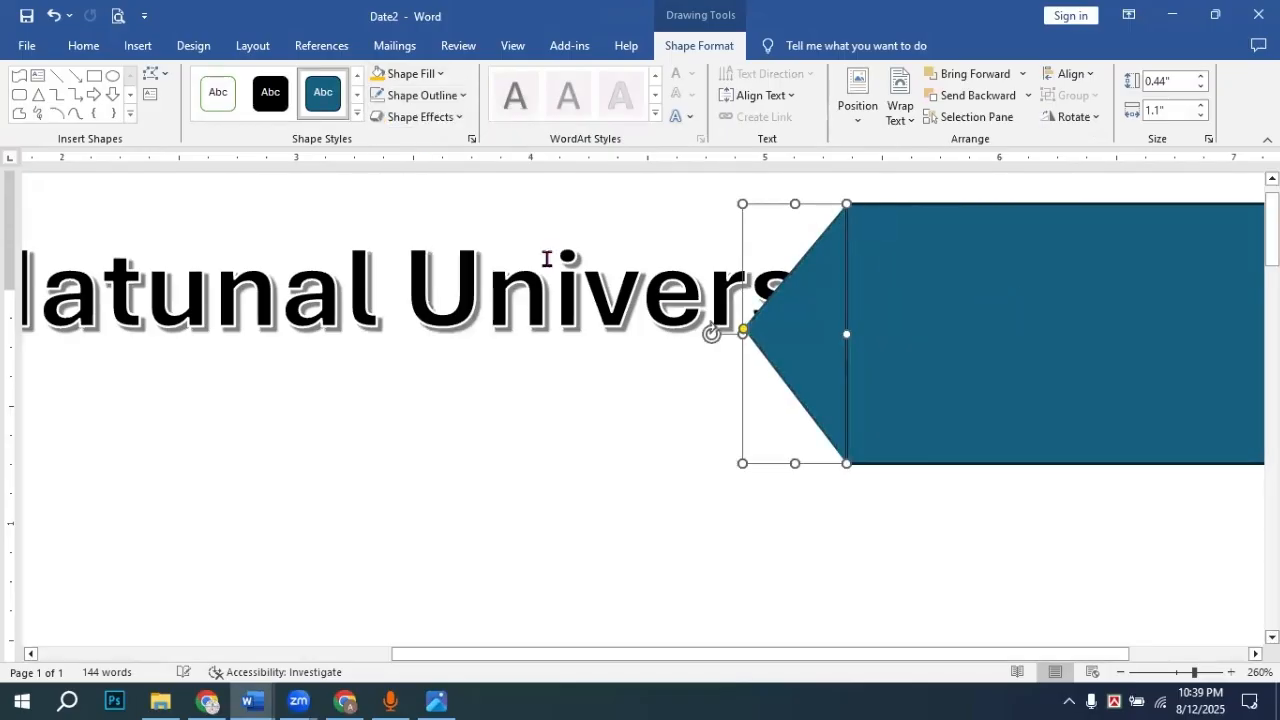
click(414, 117)
click(424, 96)
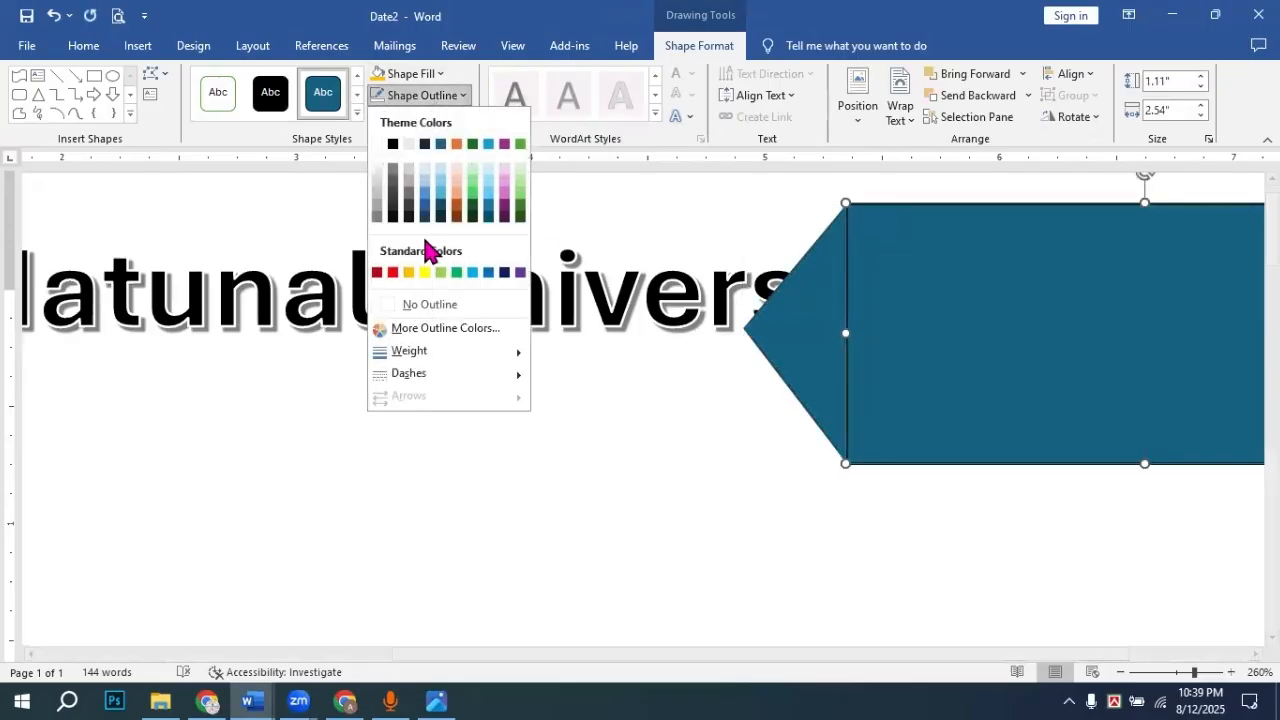
click(400, 305)
click(810, 220)
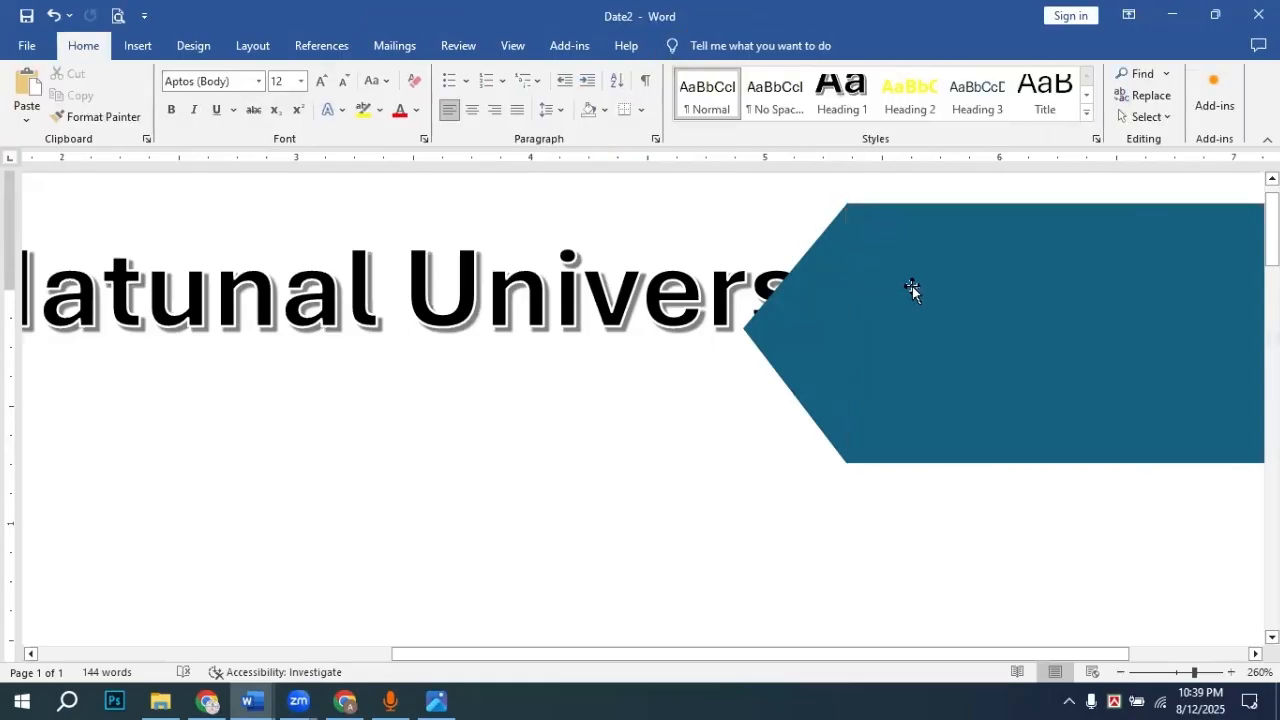
click(829, 306)
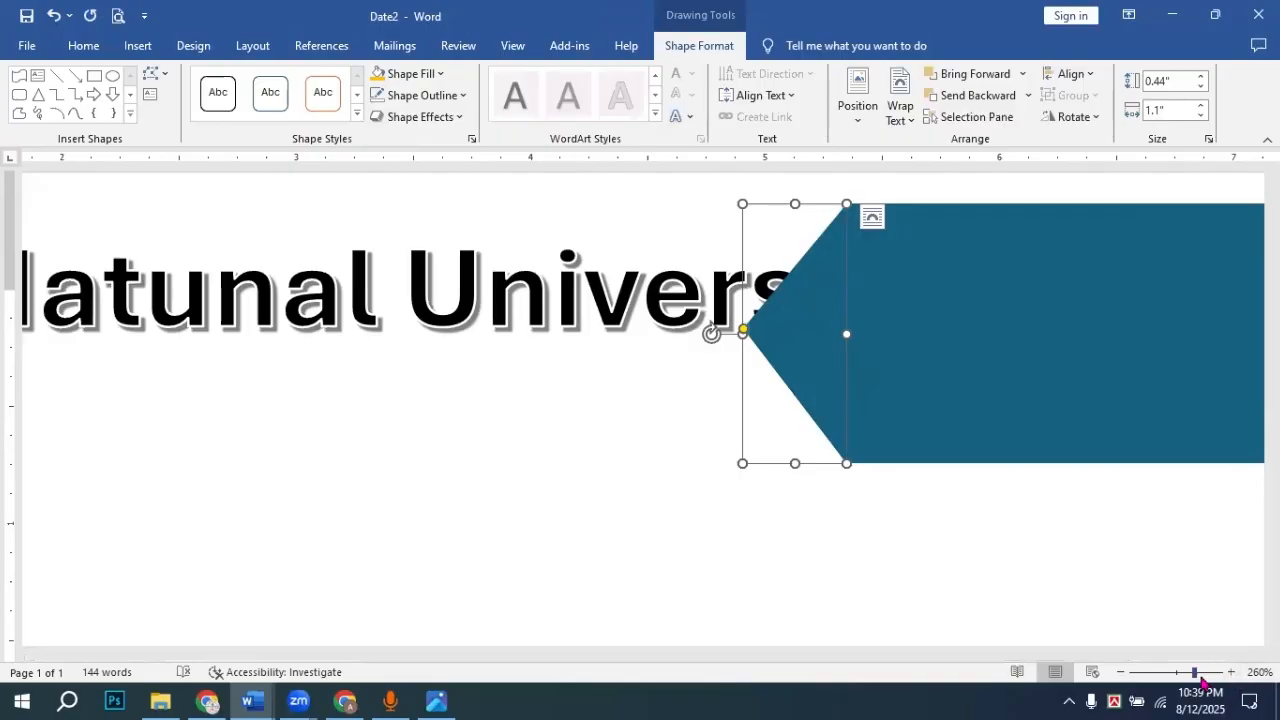
drag(1195, 680, 1176, 674)
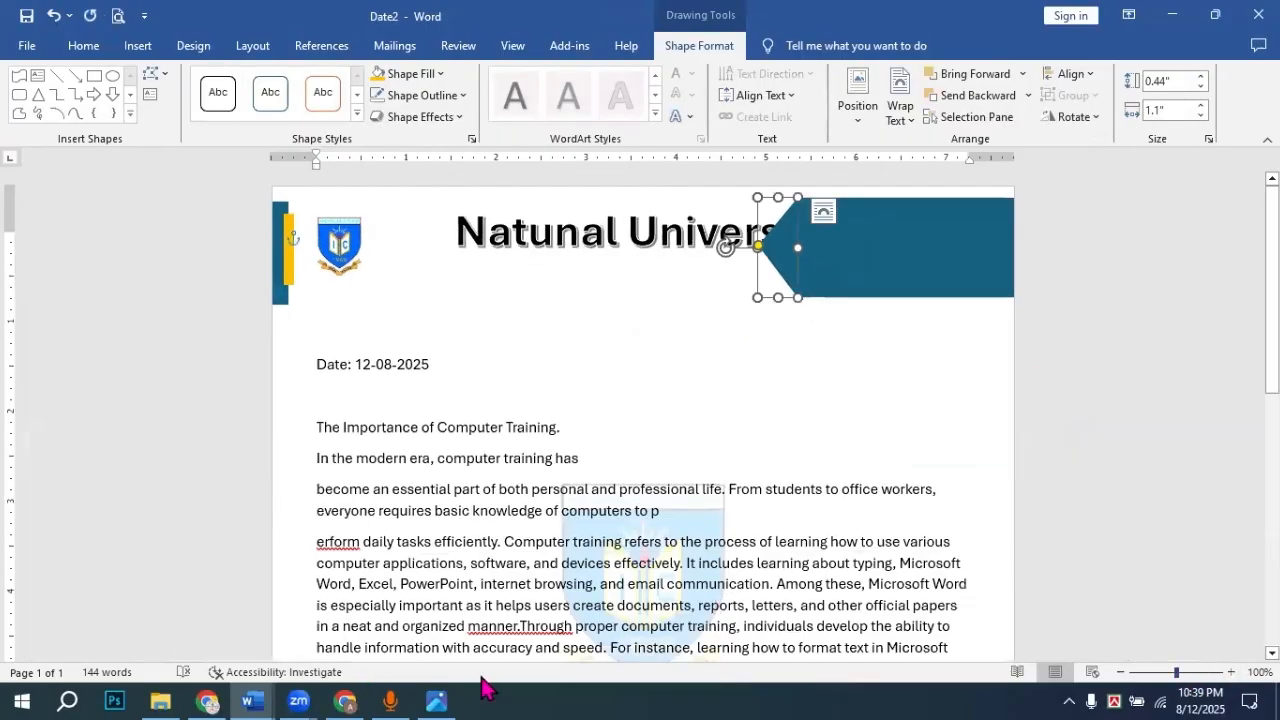
click(438, 701)
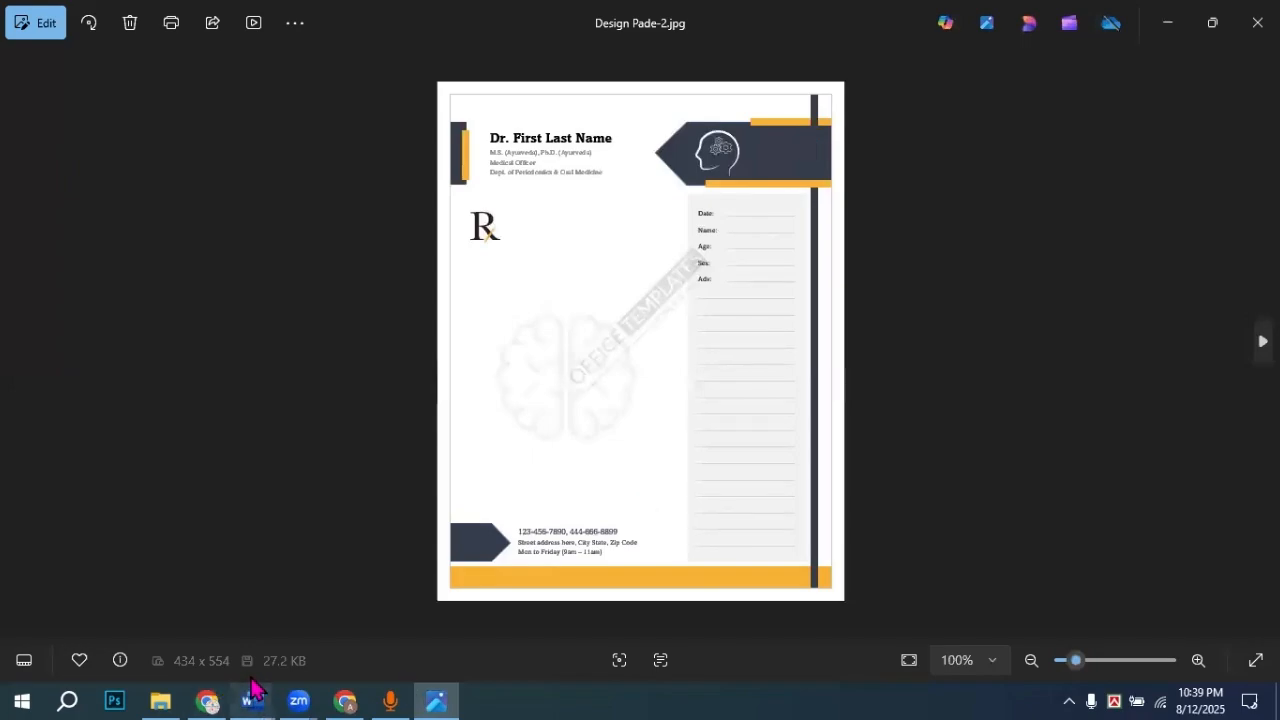
mouse_move(253, 688)
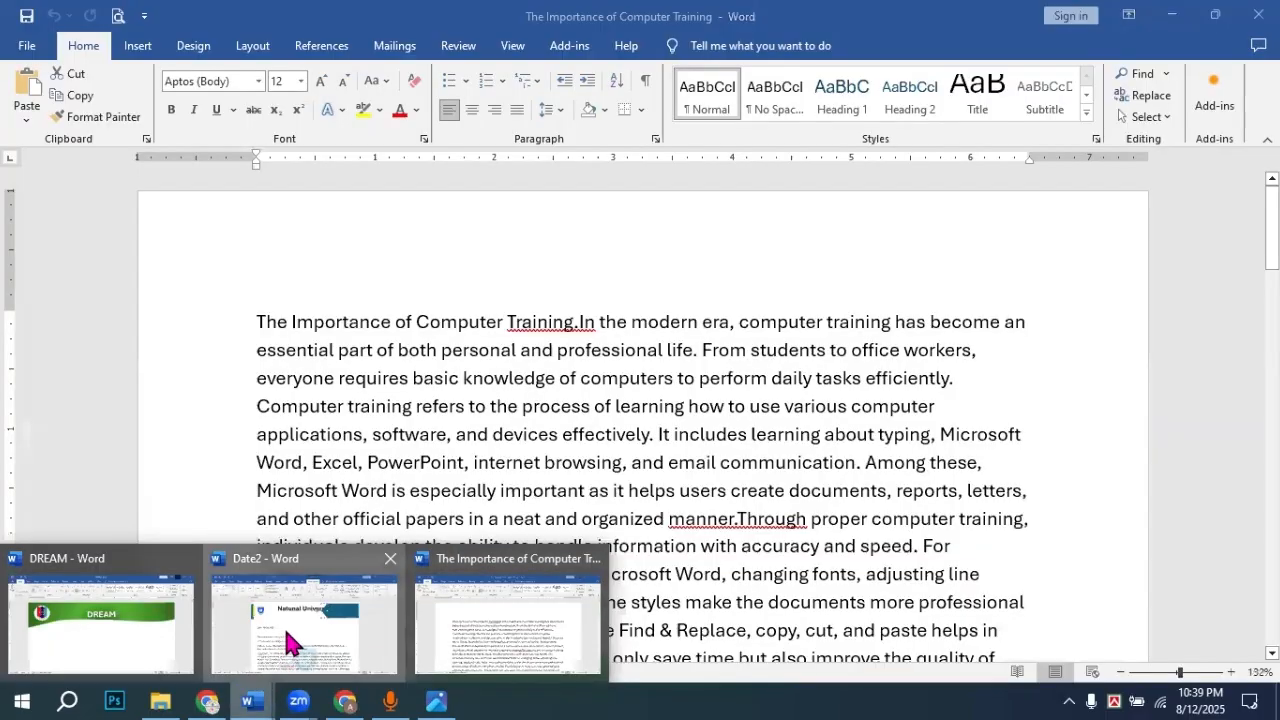
click(284, 626)
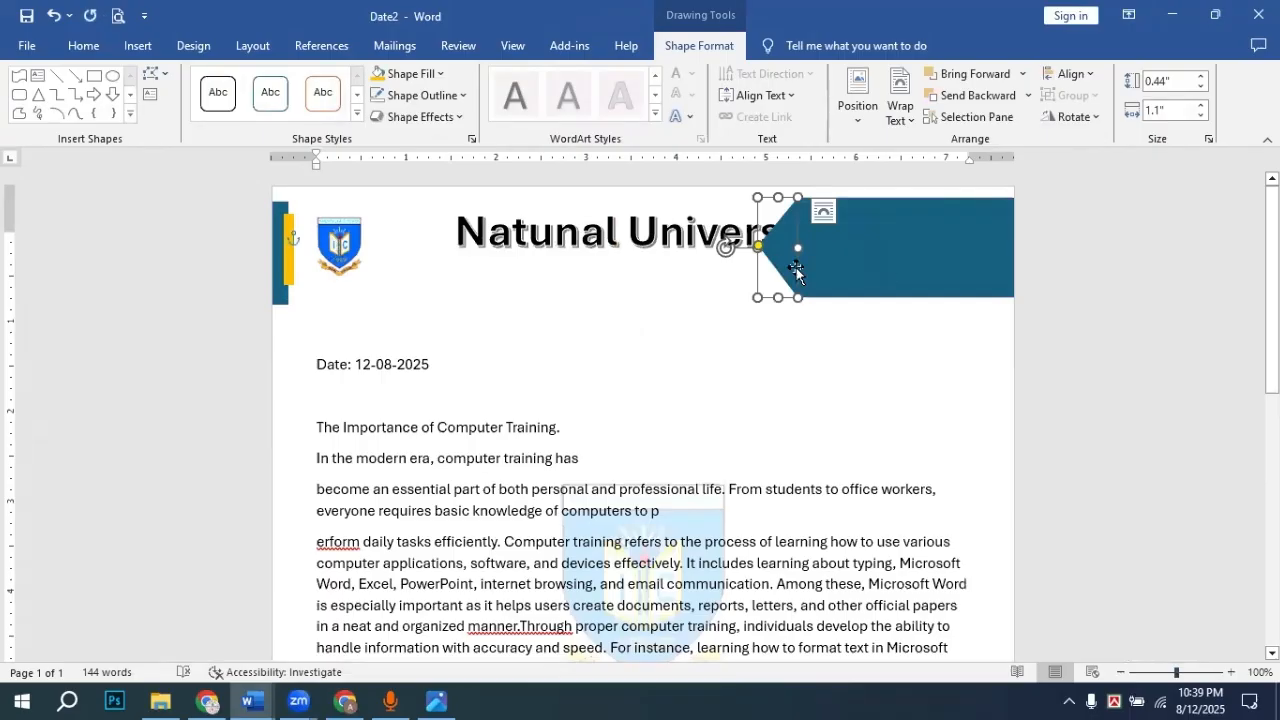
Step: Group the teal pentagon and rectangle into one 1.11" by 2.98" banner shape, then test-drag it
click(880, 254)
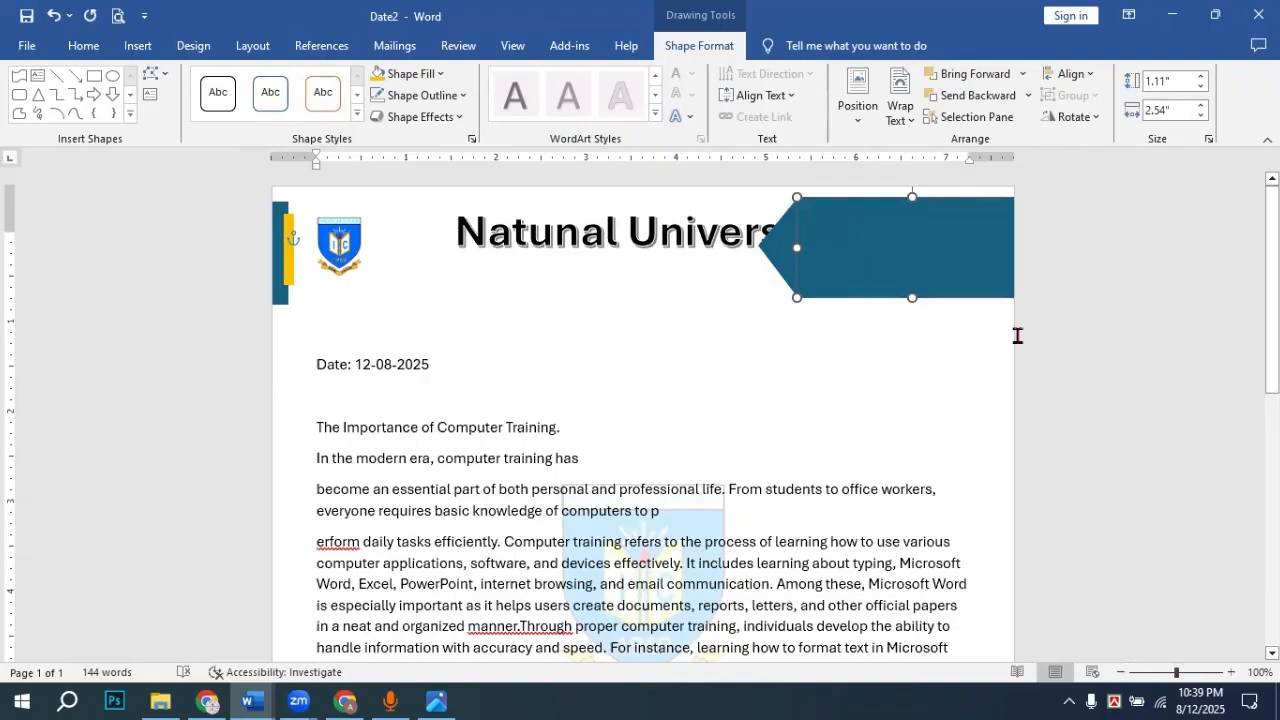
click(1087, 320)
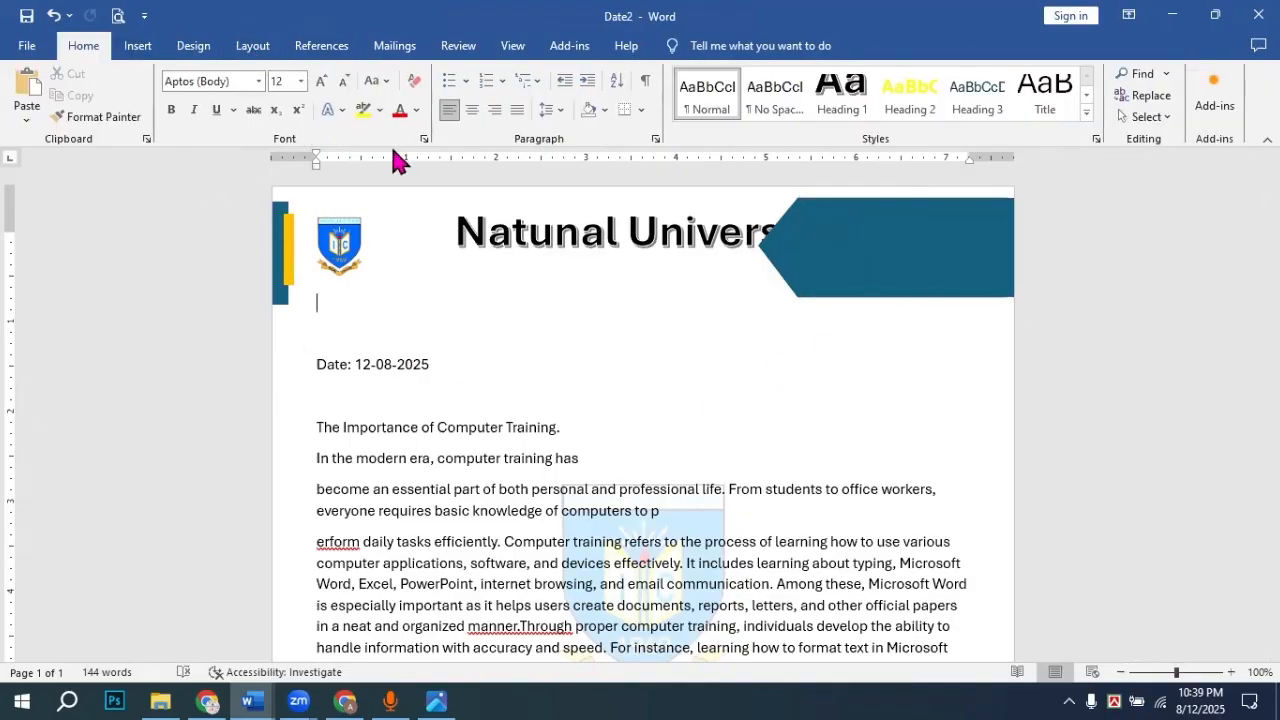
click(780, 248)
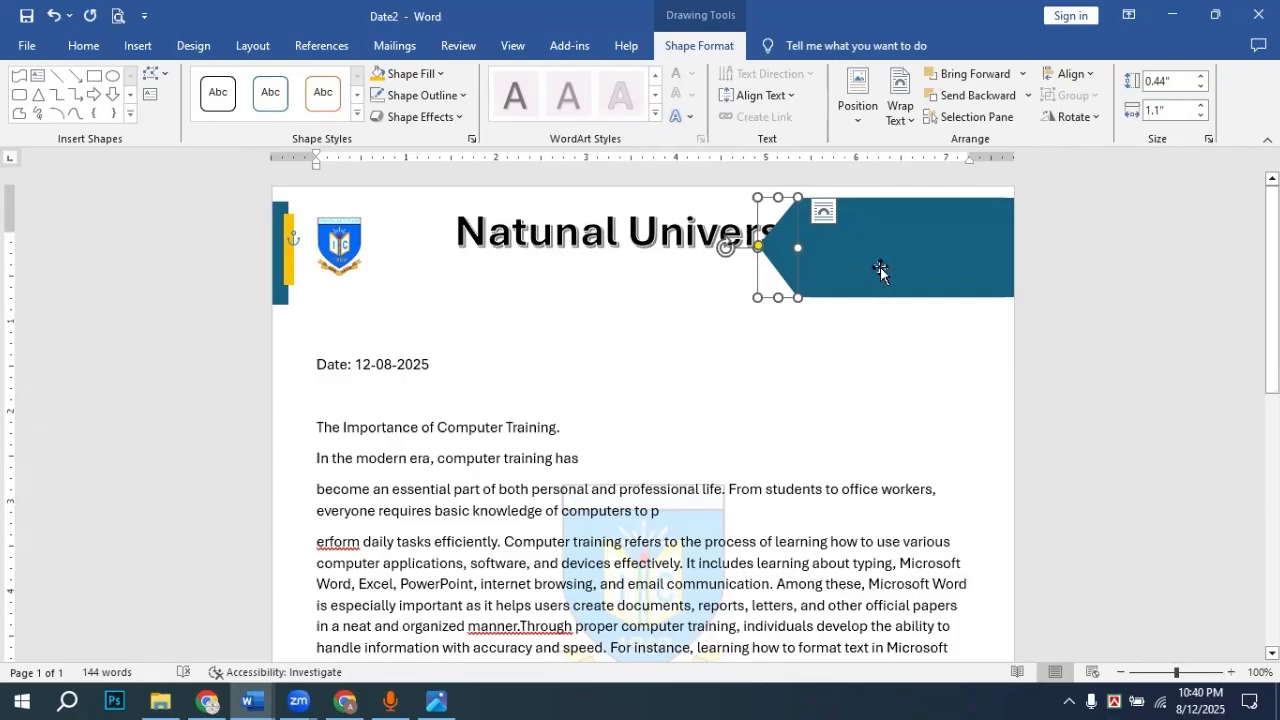
shift+click(914, 257)
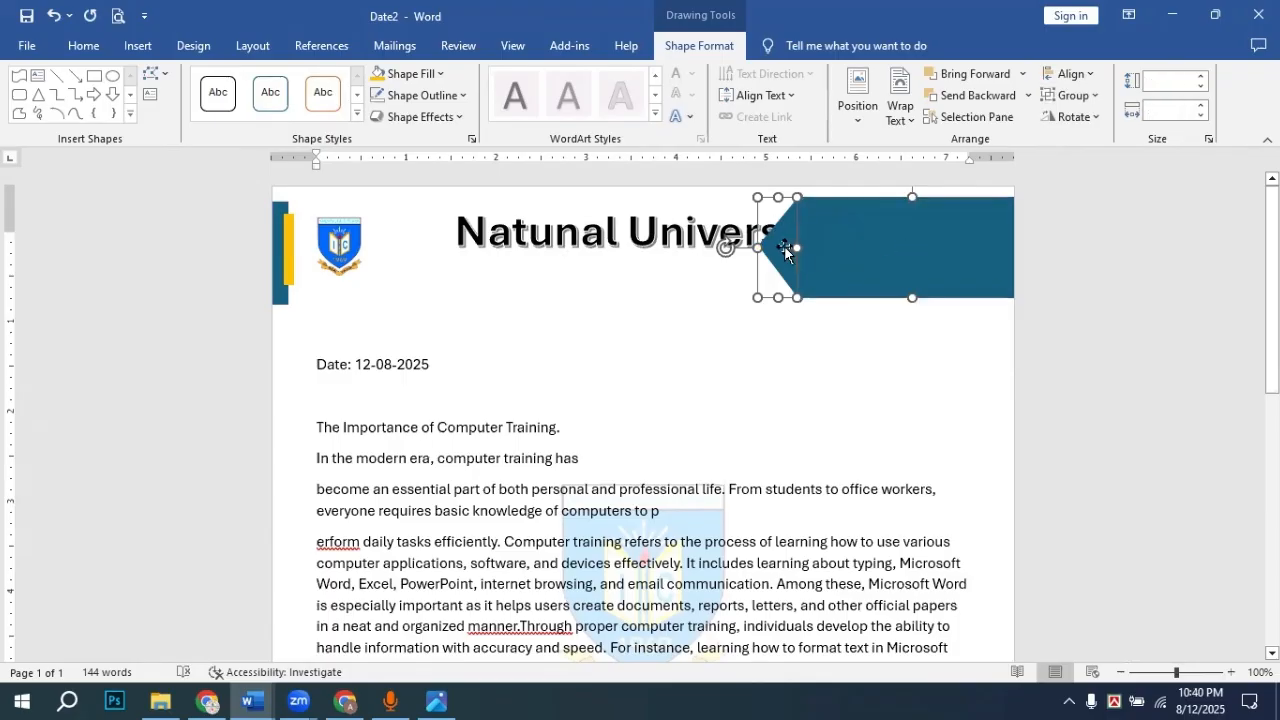
click(1120, 266)
click(781, 262)
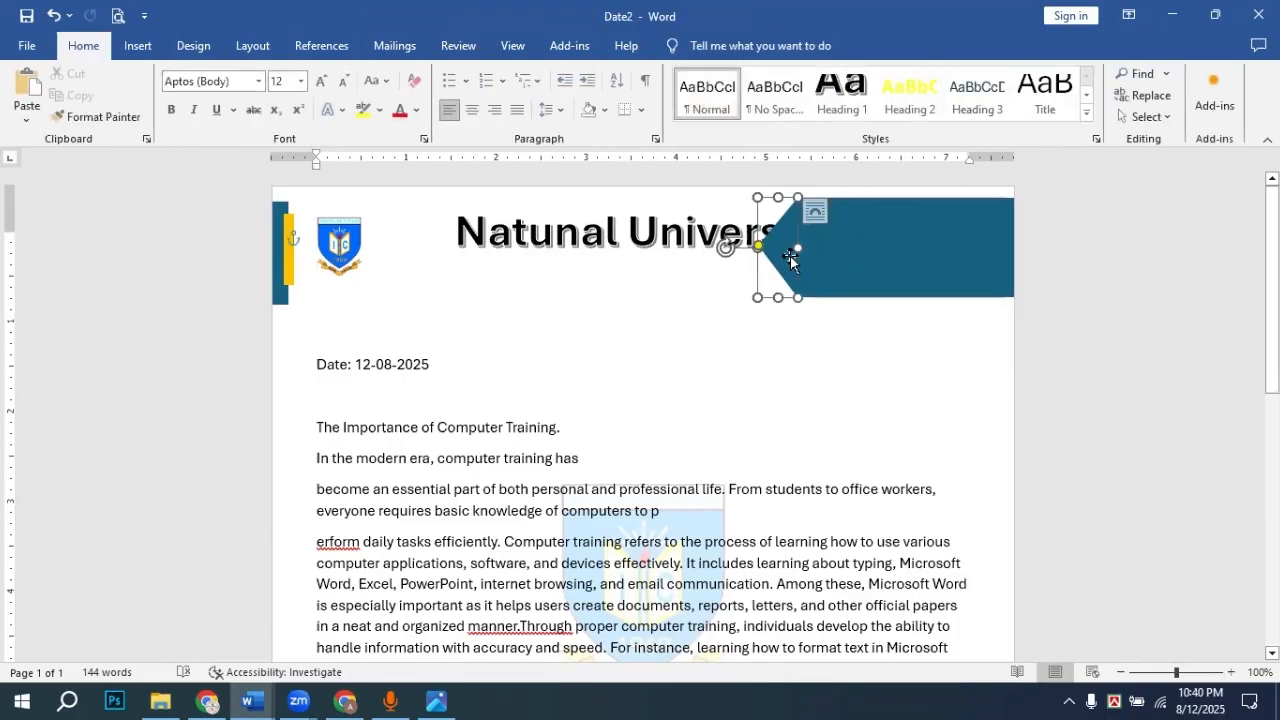
shift+click(880, 245)
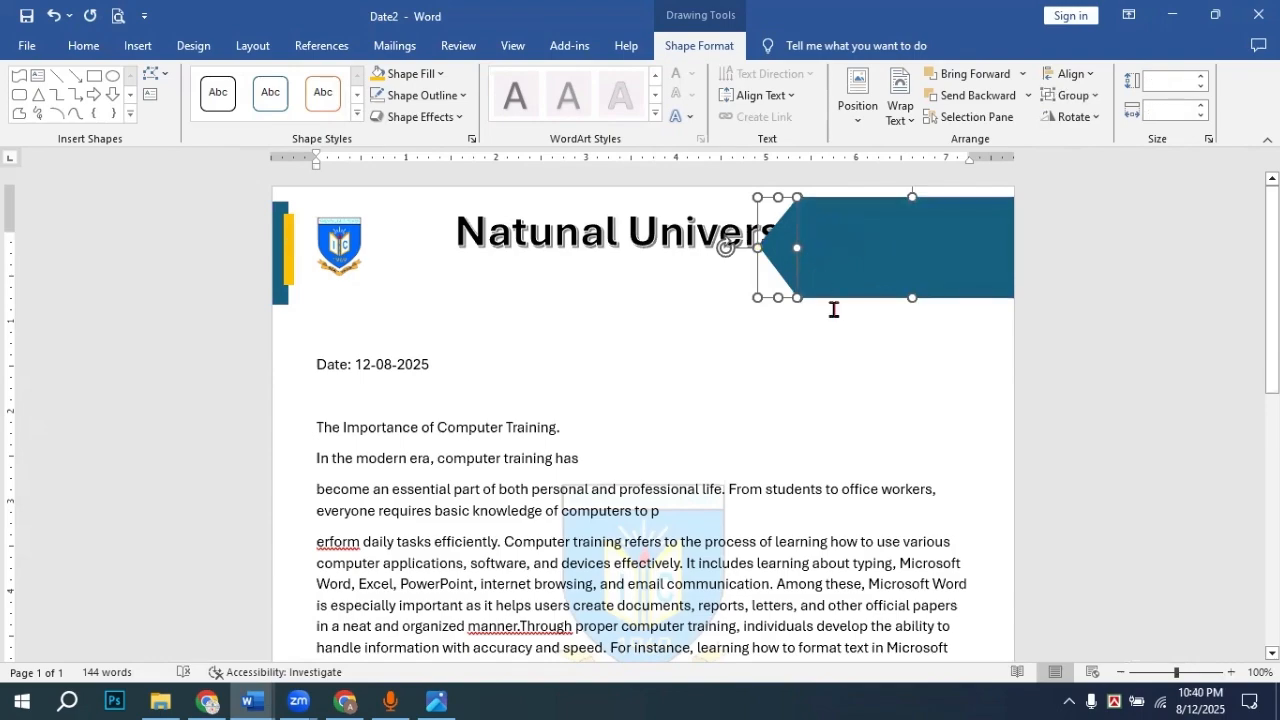
right_click(869, 236)
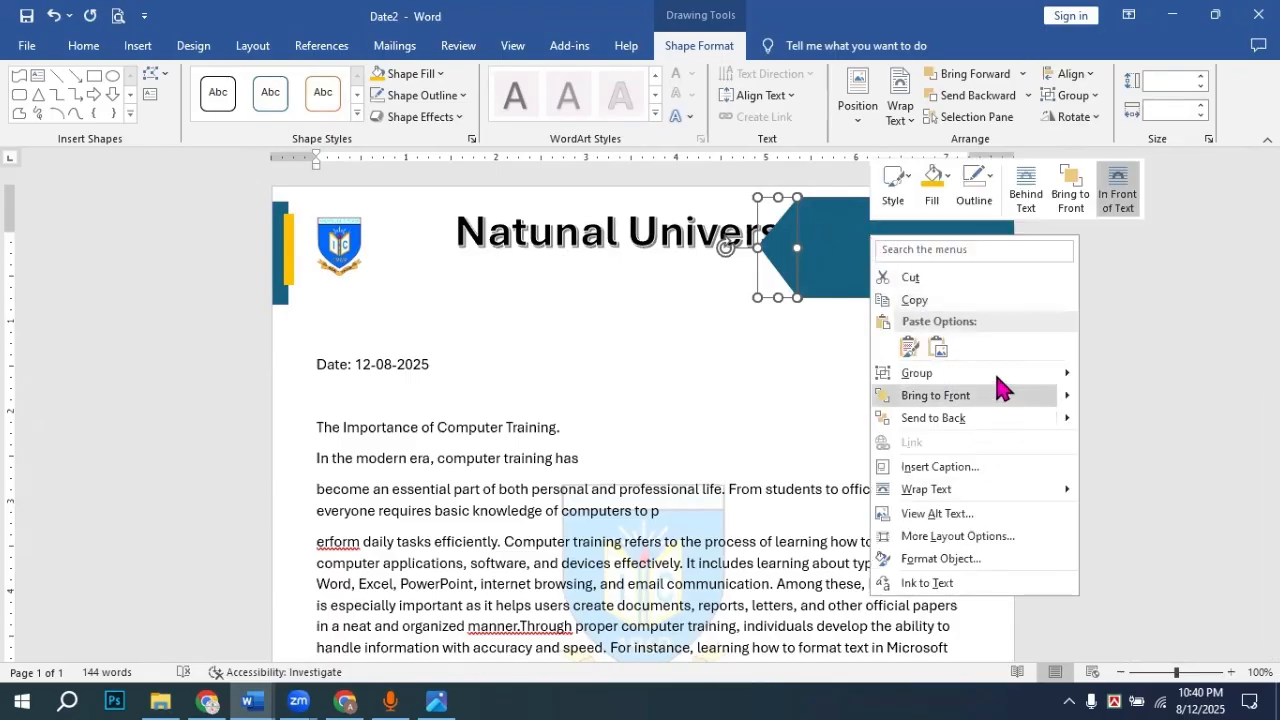
mouse_move(1000, 374)
click(1103, 380)
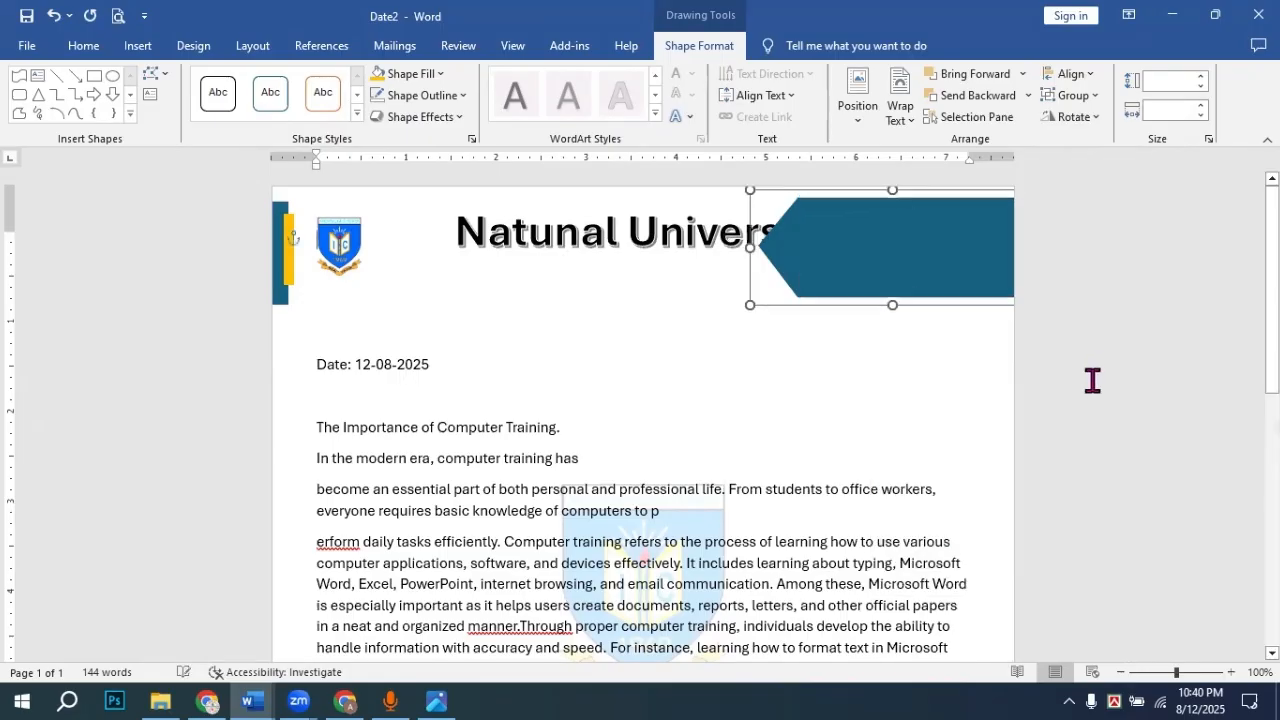
click(1080, 312)
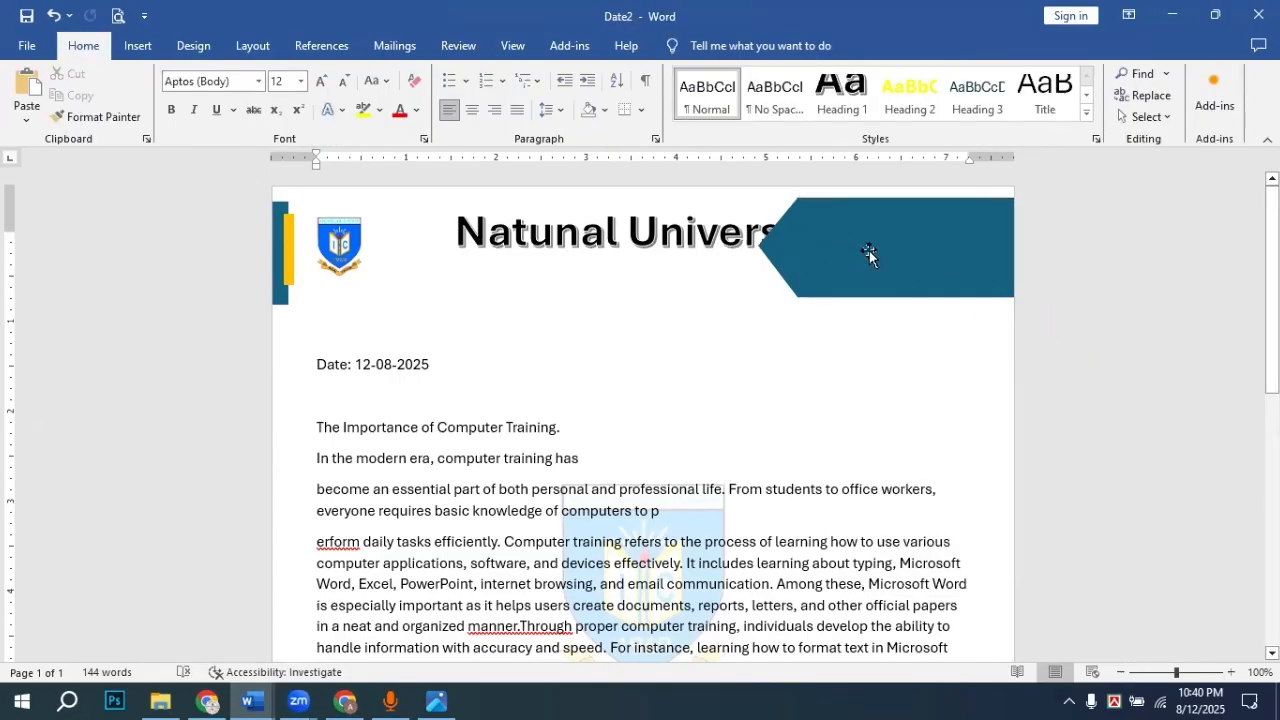
mouse_move(869, 251)
mouse_down()
mouse_move(894, 249)
mouse_move(873, 254)
mouse_up()
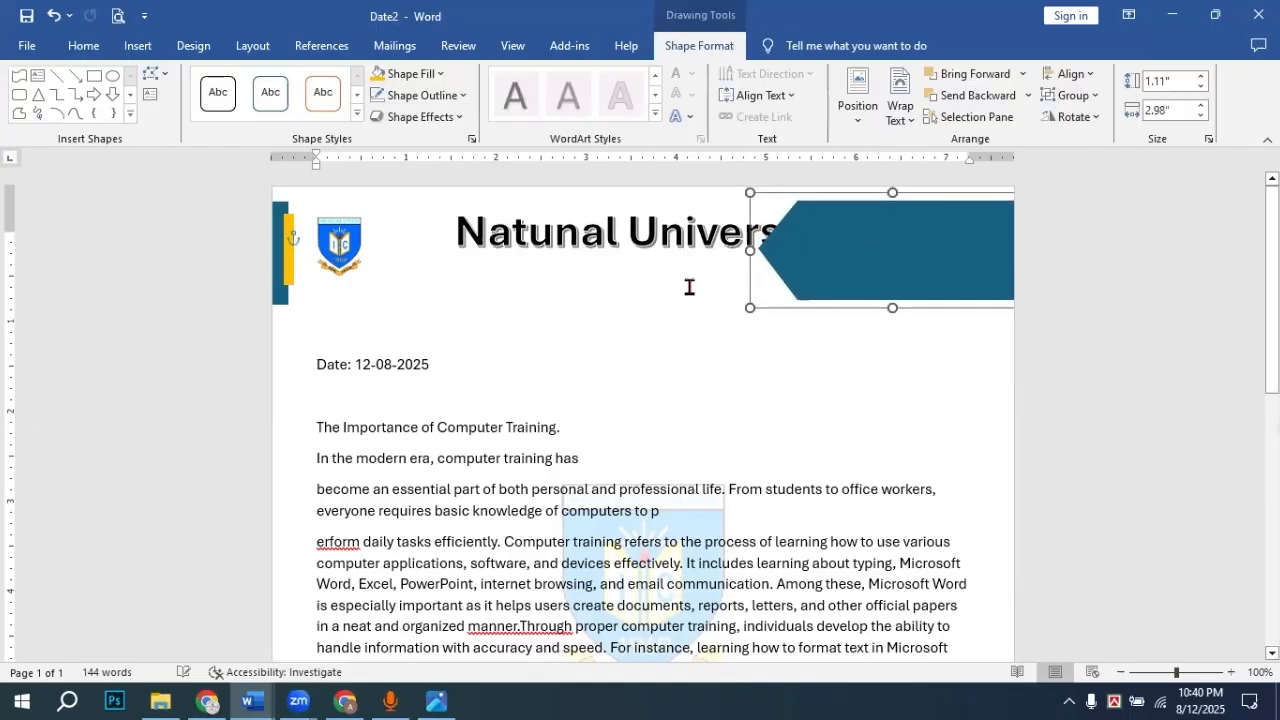
click(1097, 323)
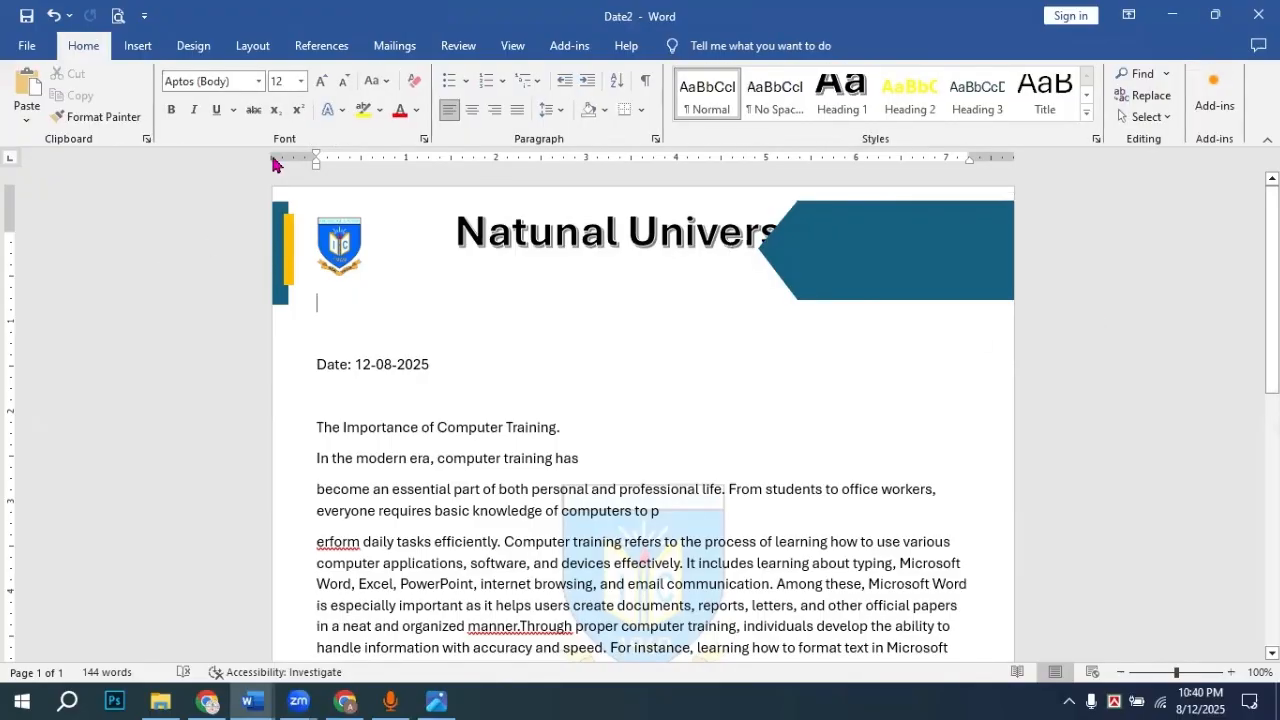
click(436, 698)
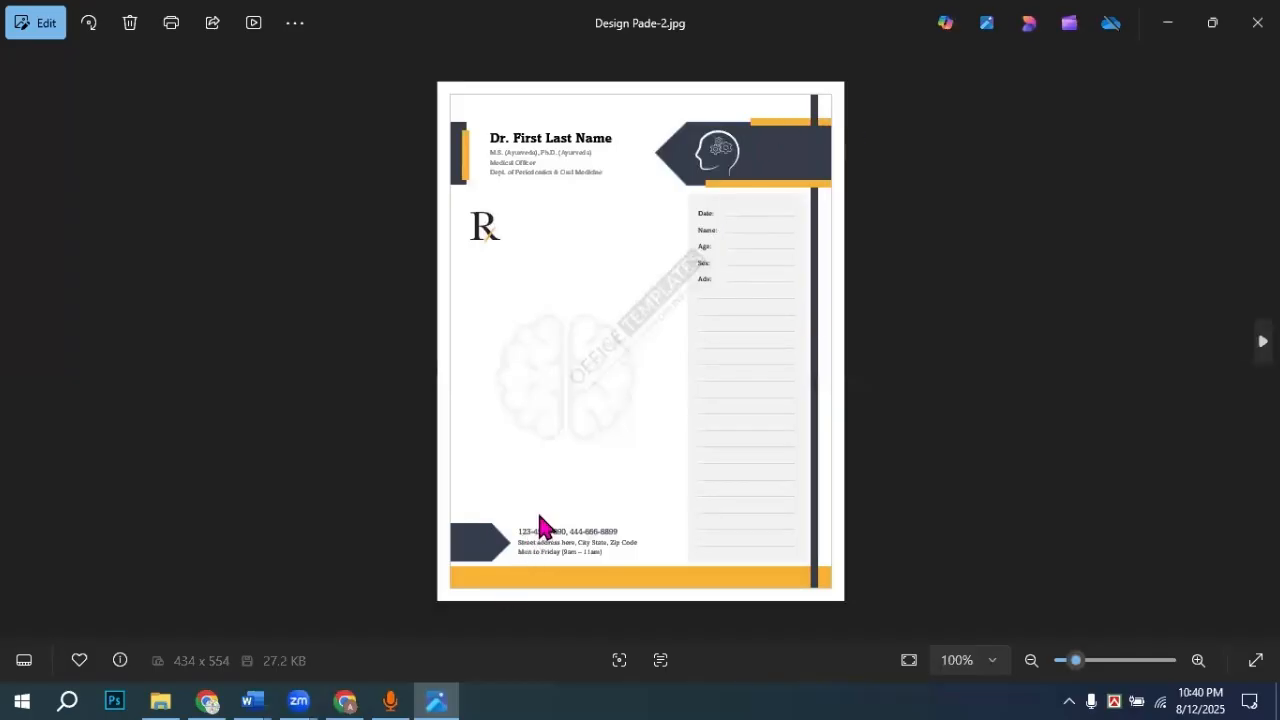
key(alt+Tab)
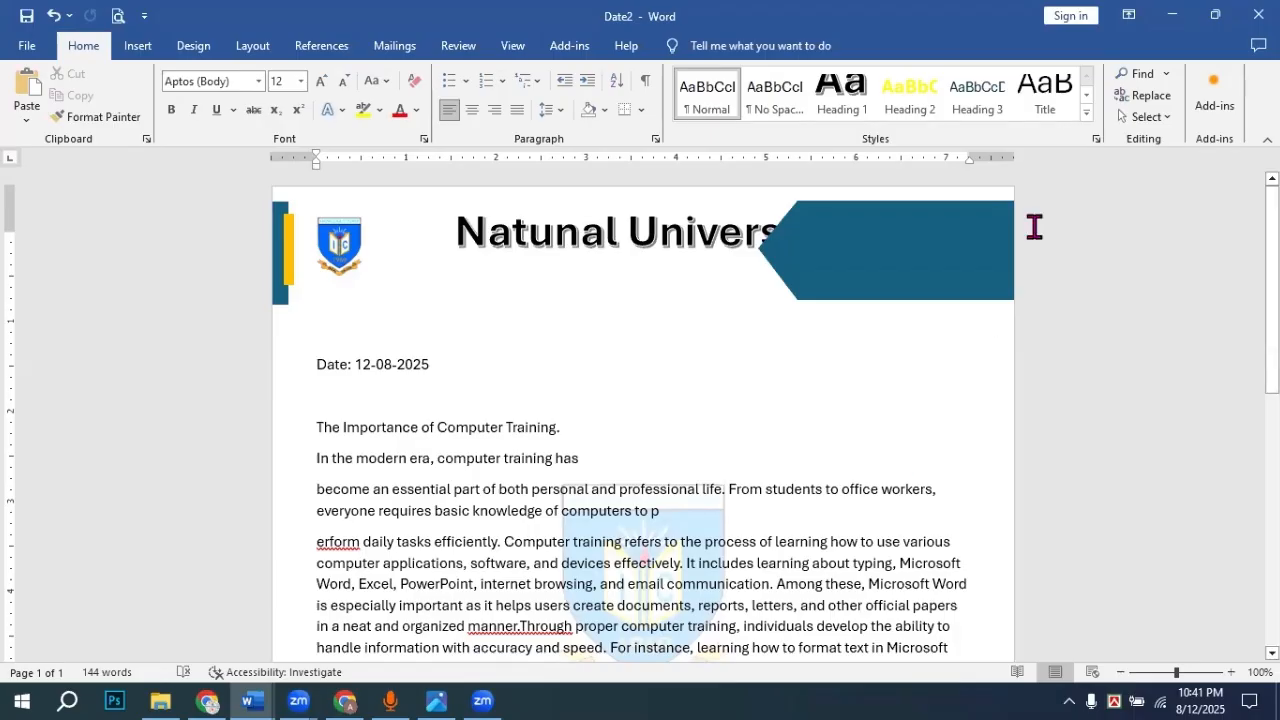
Step: Draw a thin rectangle strip under the teal banner
click(140, 47)
click(255, 110)
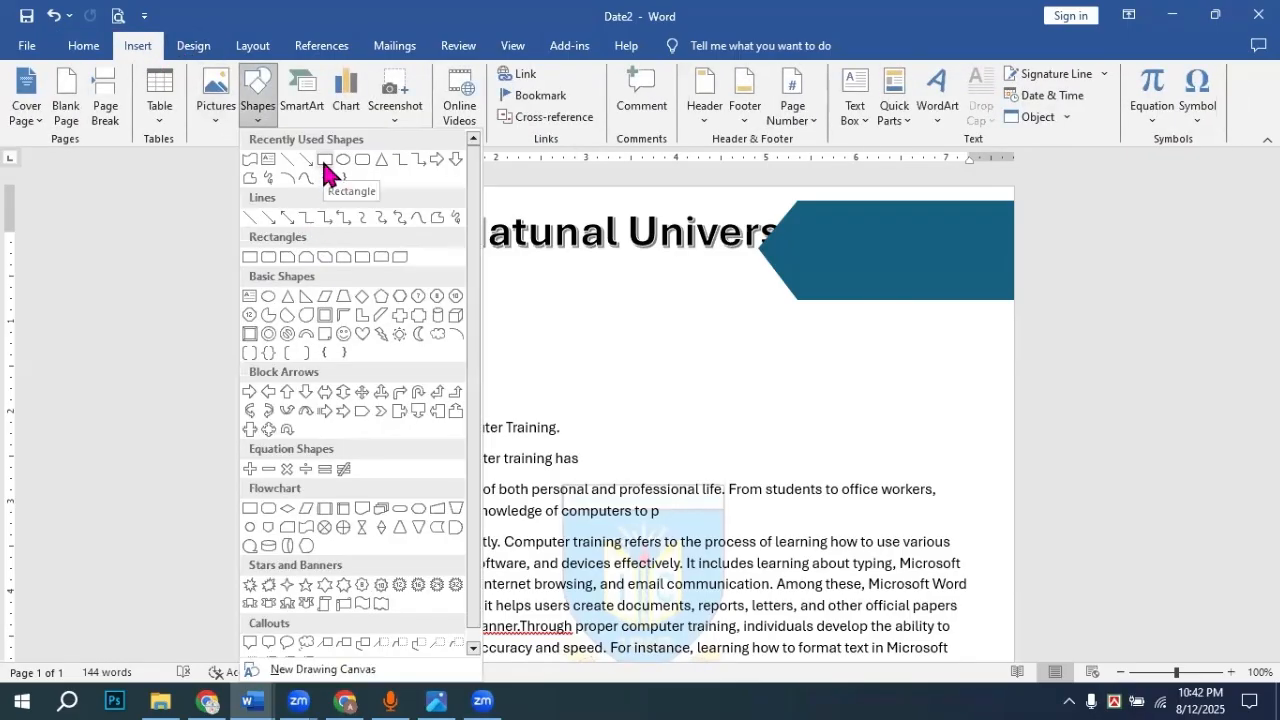
click(322, 162)
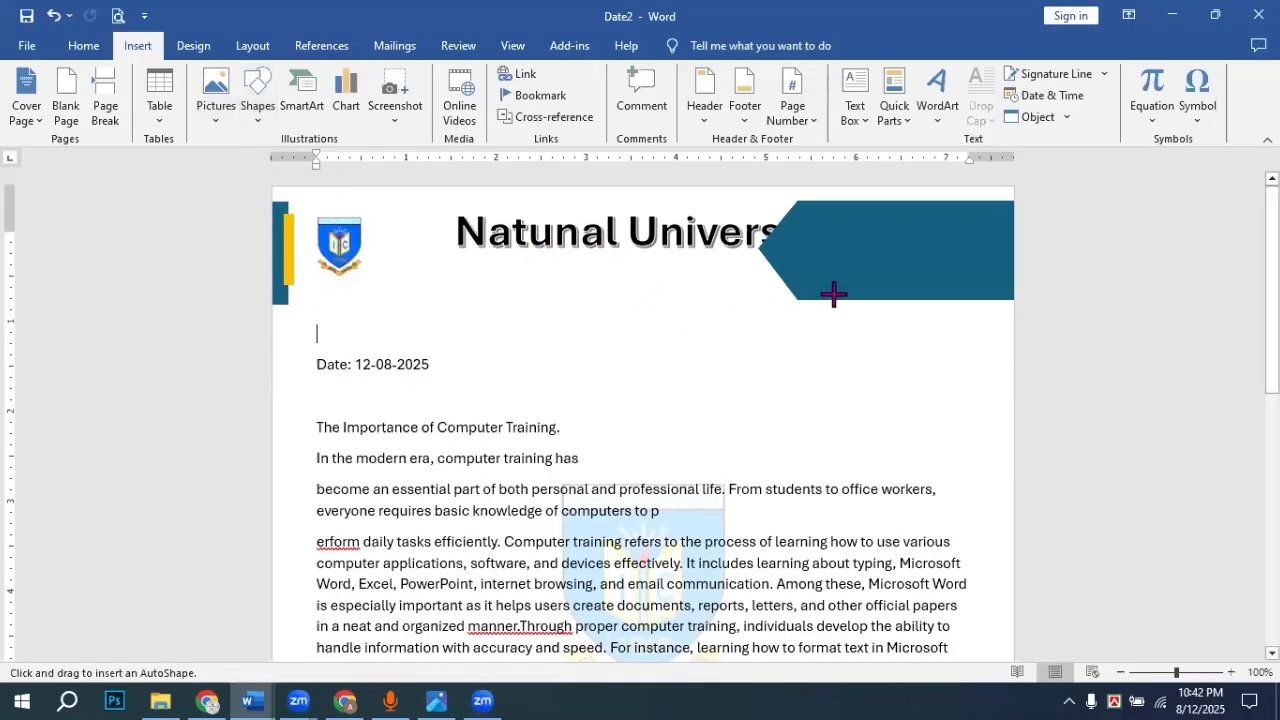
click(438, 680)
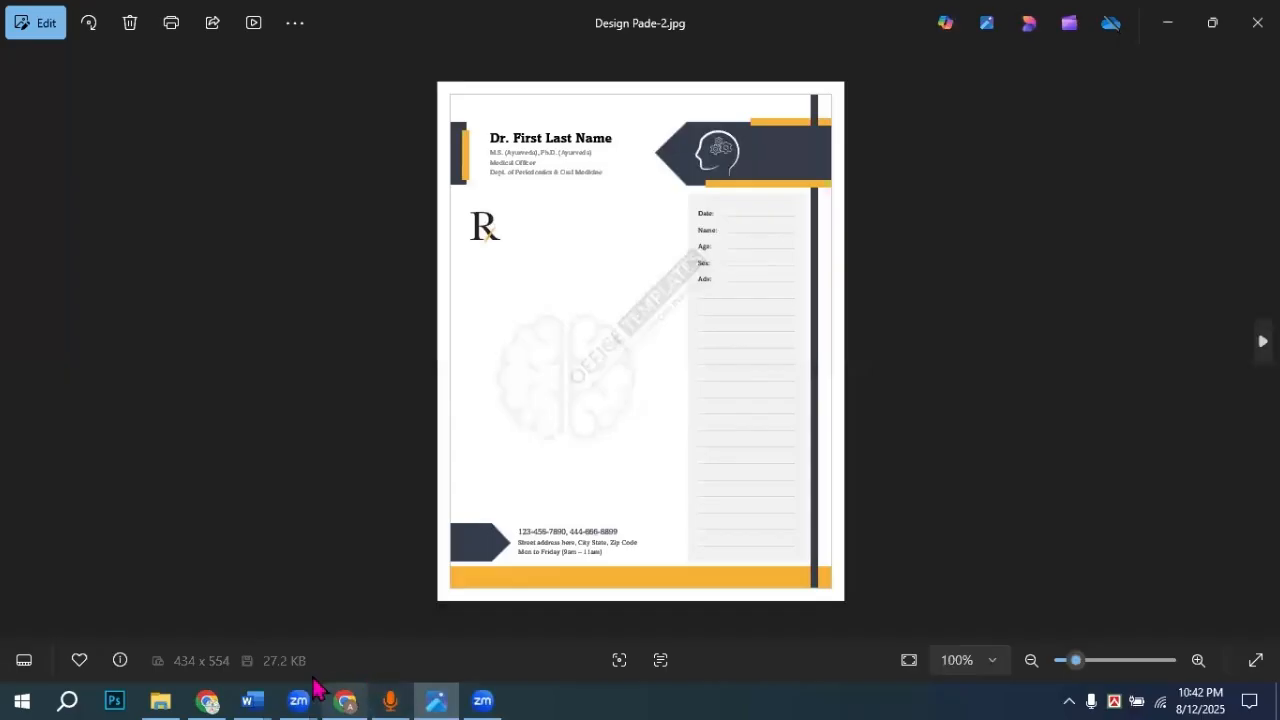
mouse_move(255, 695)
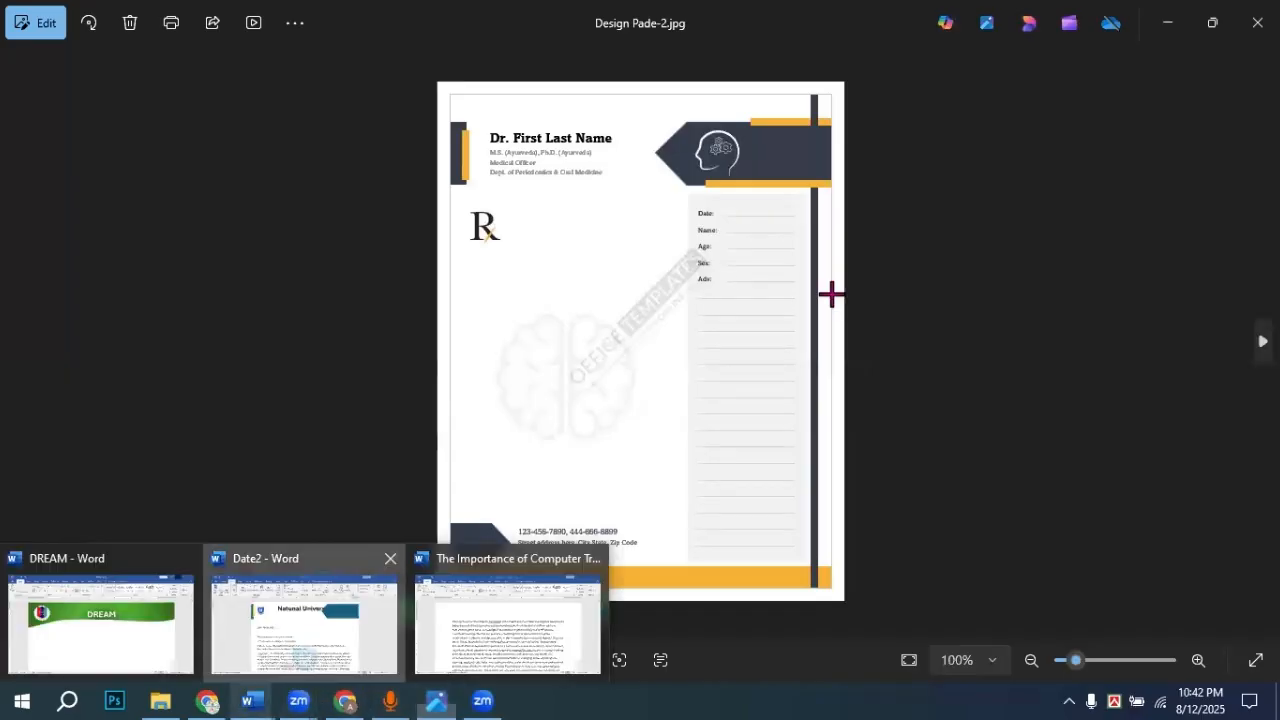
drag(833, 294, 1020, 306)
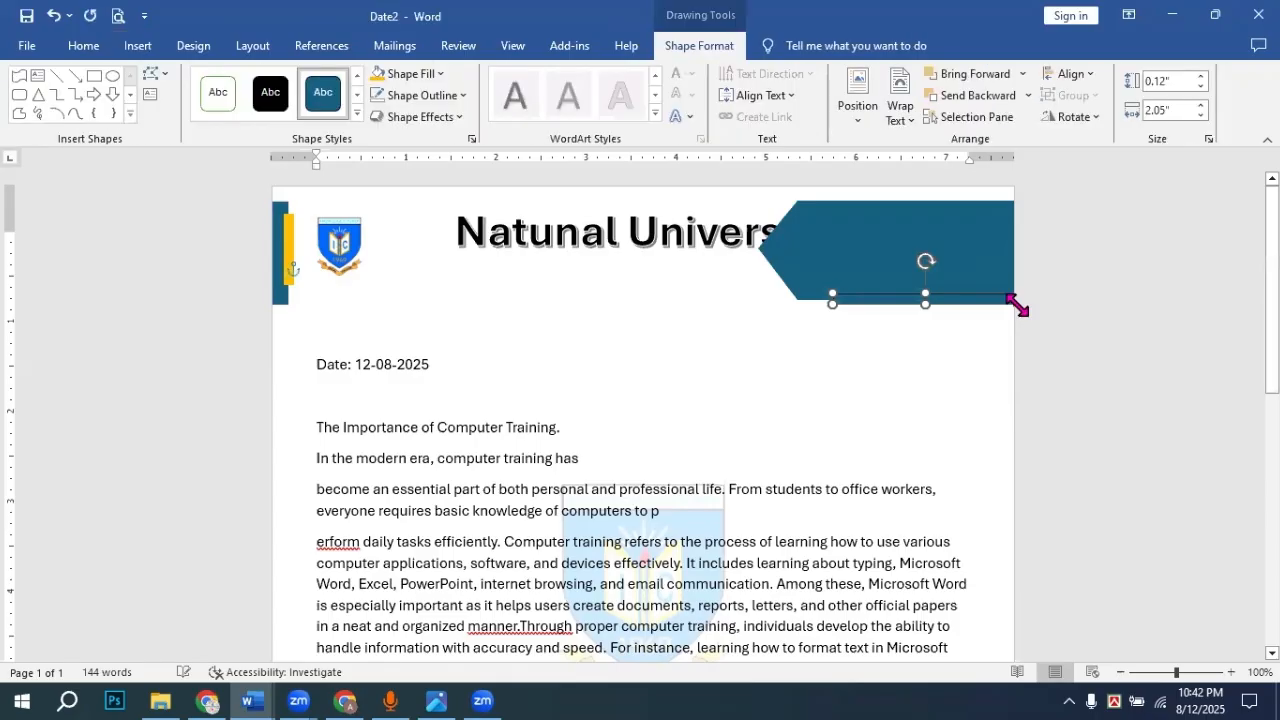
Step: Fill the thin strip yellow and set its outline to No Outline
click(377, 74)
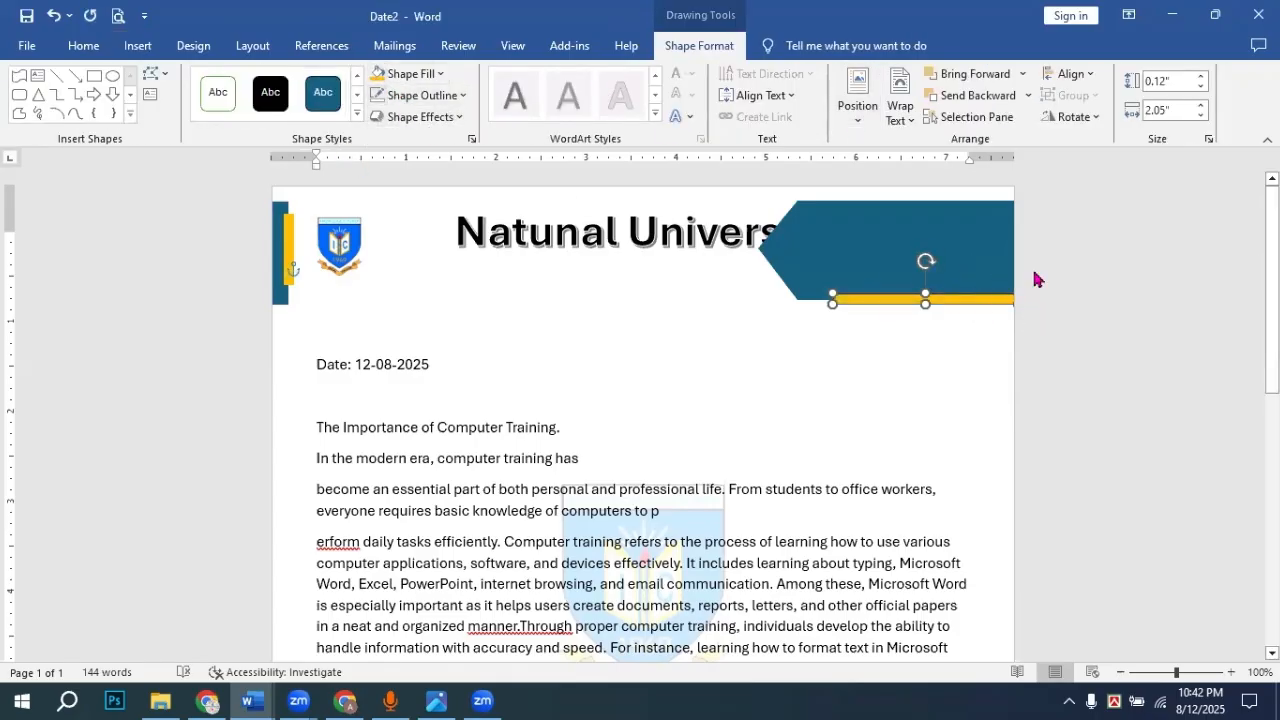
click(1019, 328)
click(910, 298)
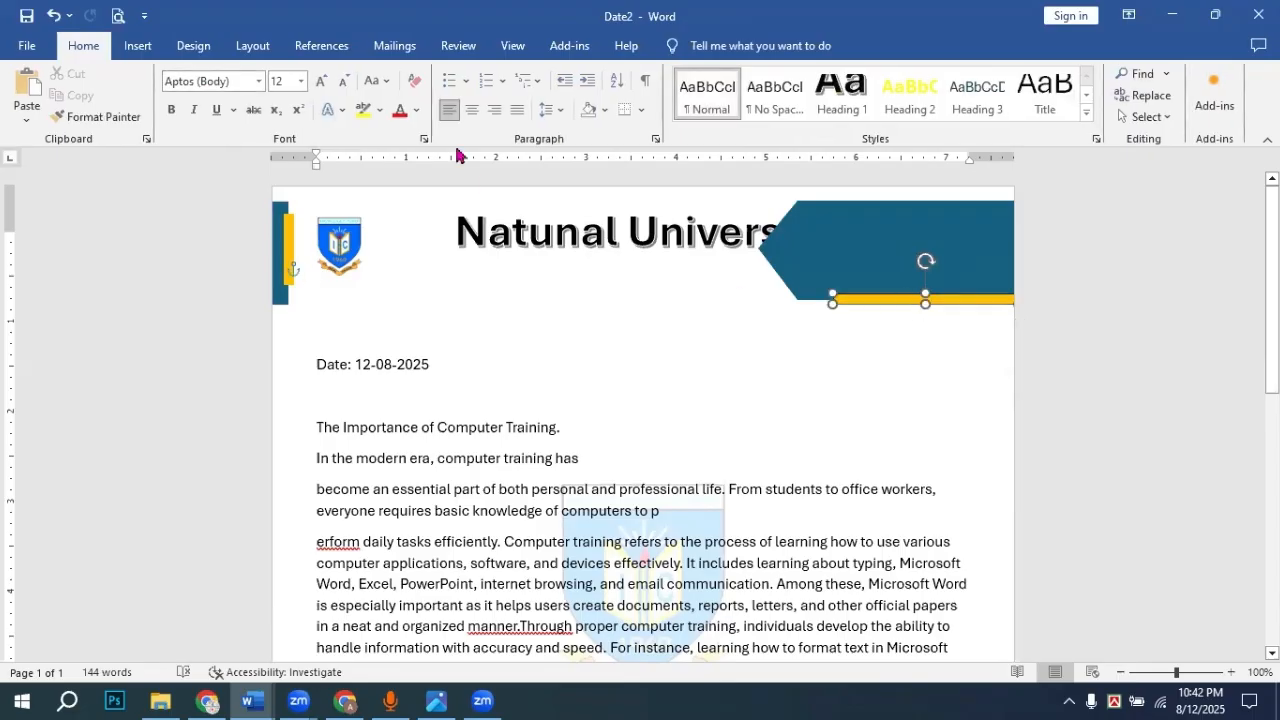
click(463, 95)
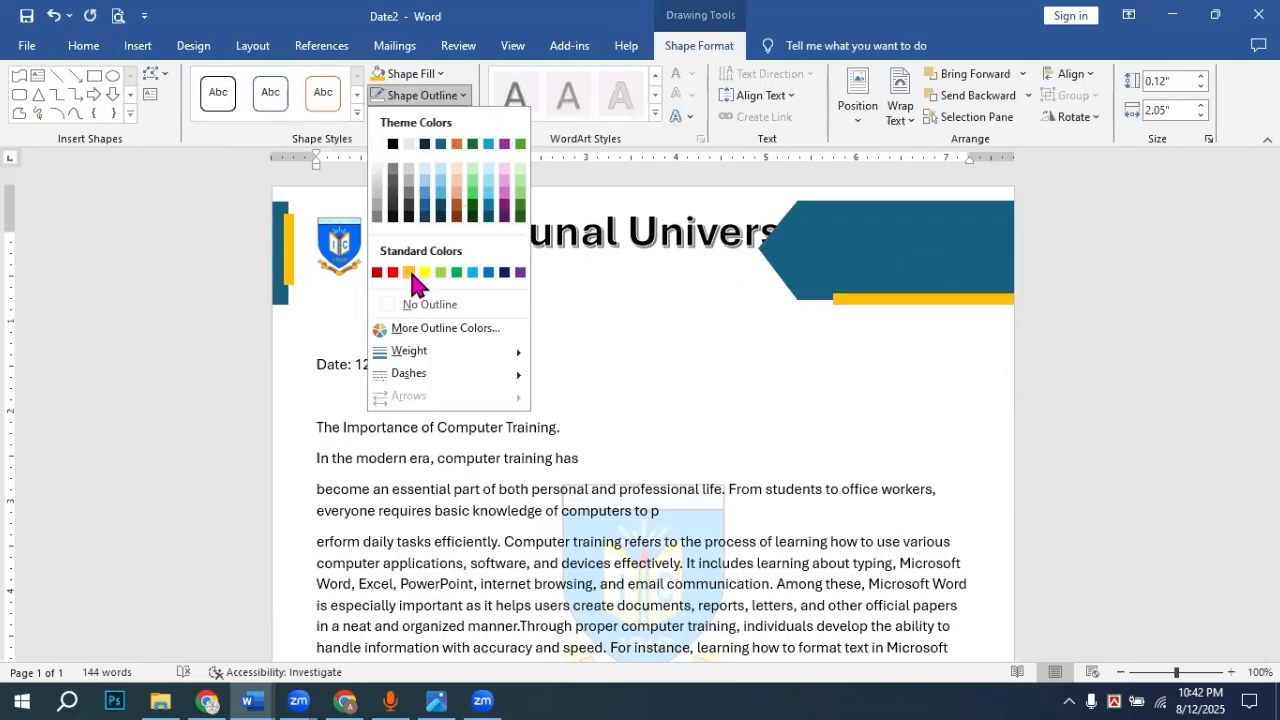
click(383, 304)
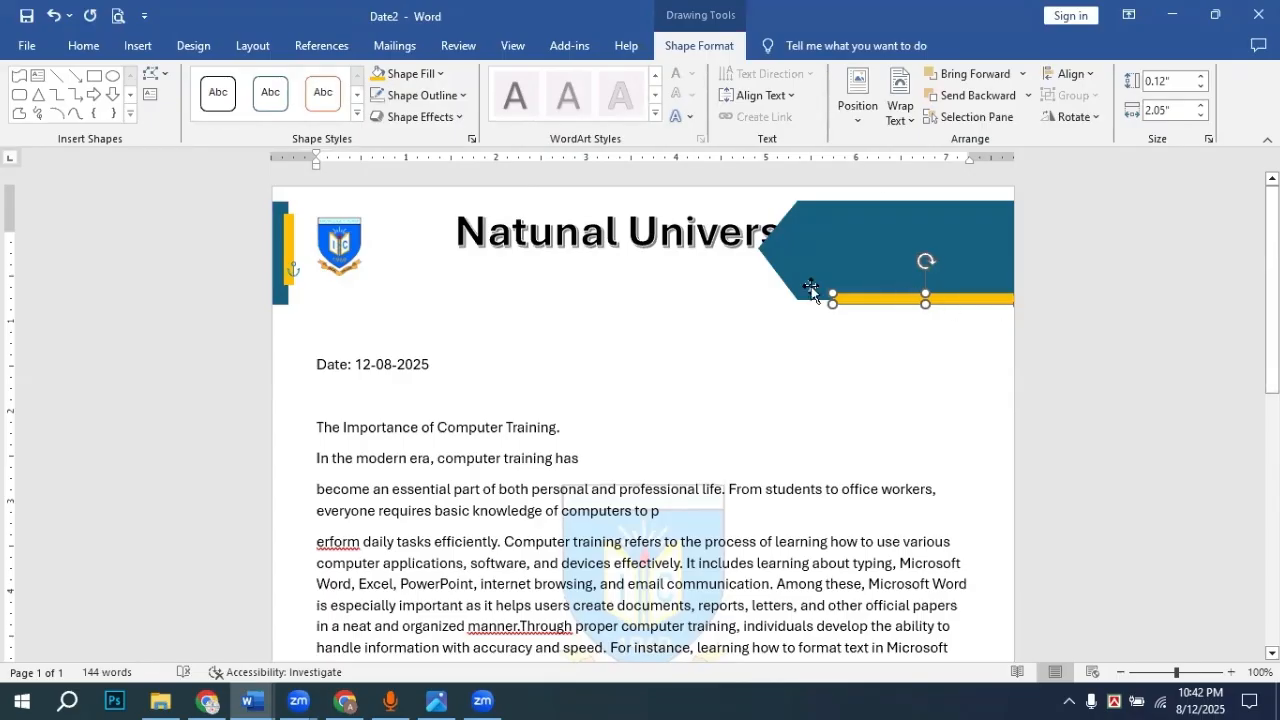
Step: Duplicate the yellow strip and move the copy to the page's top edge above the teal banner
right_click(882, 300)
click(957, 350)
key(ctrl+v)
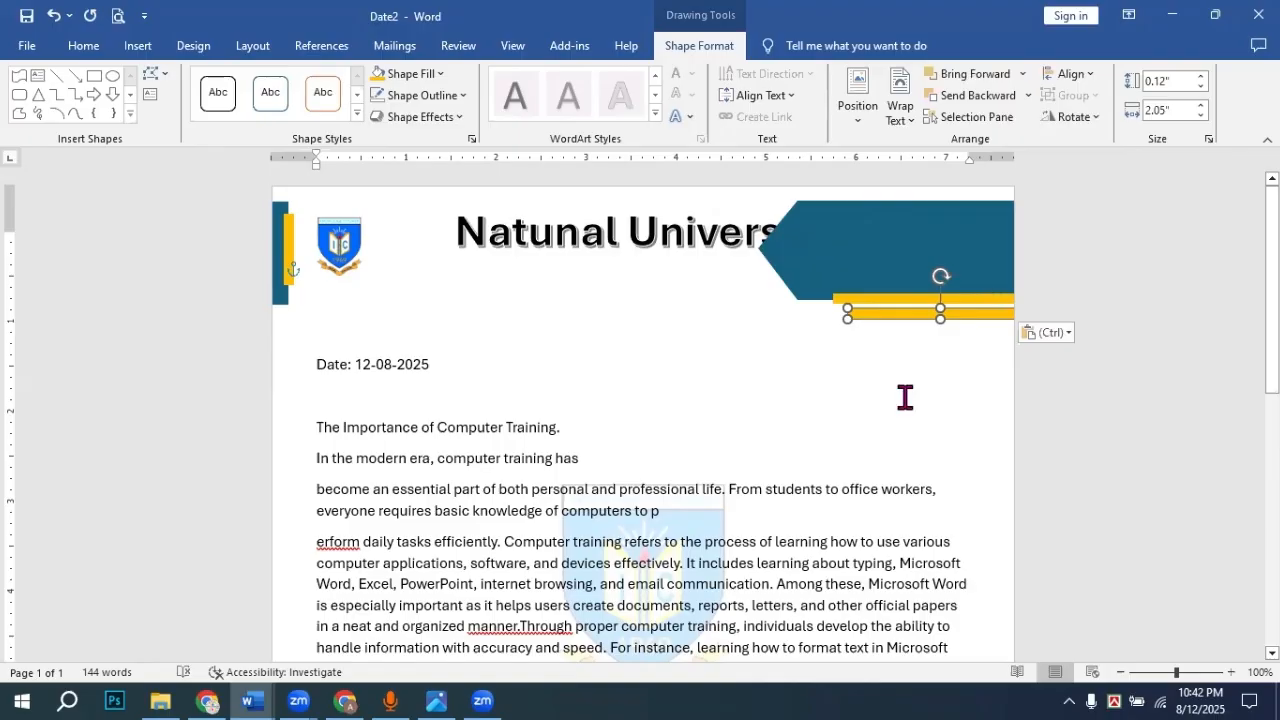
click(790, 563)
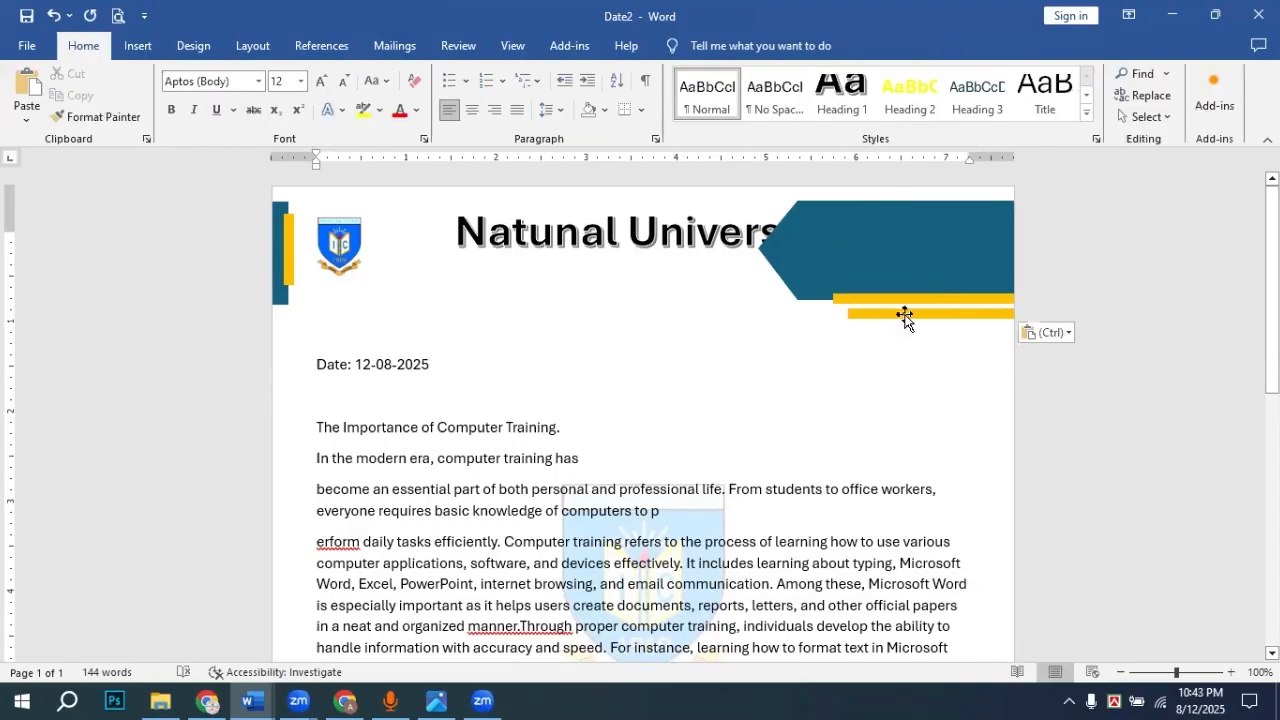
drag(903, 317, 907, 194)
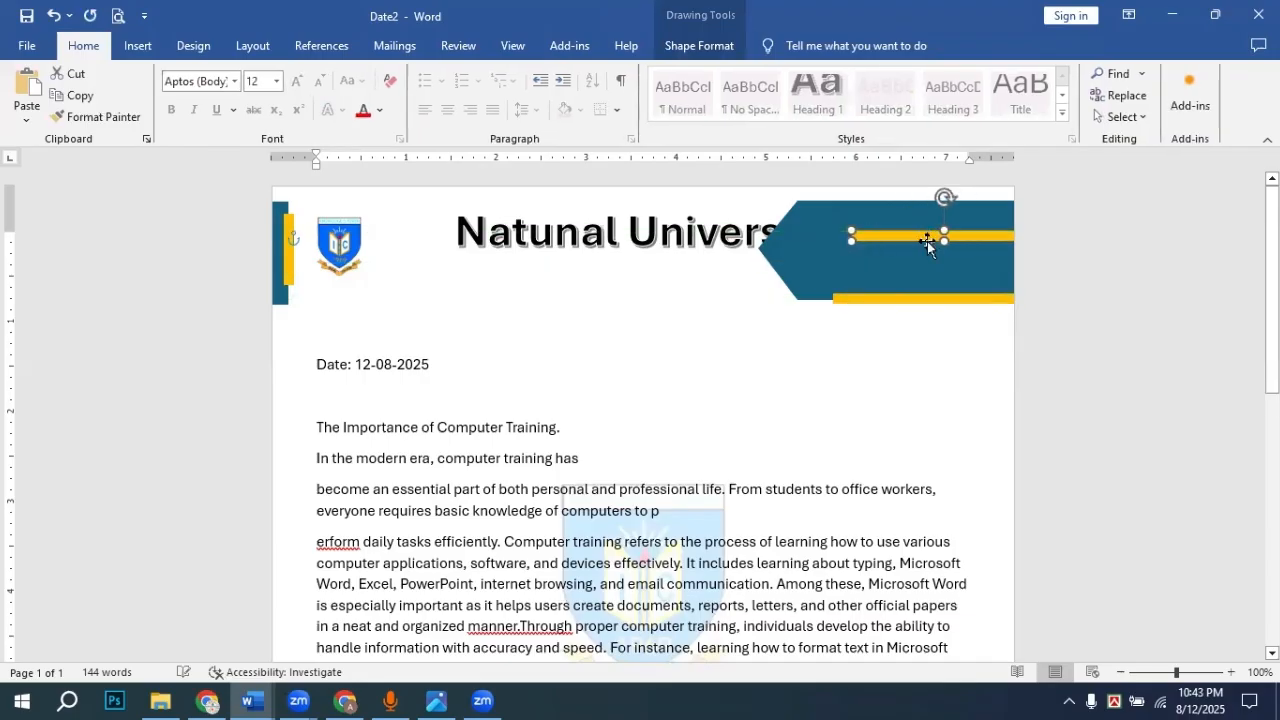
drag(927, 241, 955, 207)
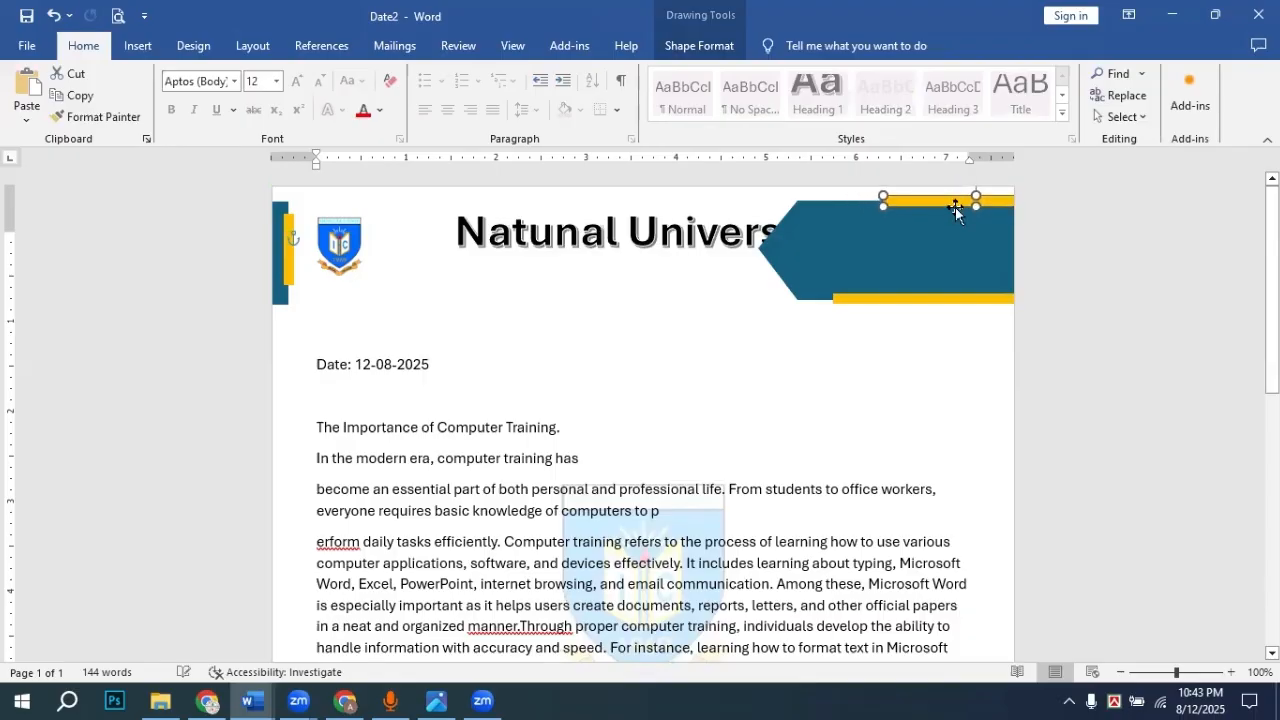
click(1117, 268)
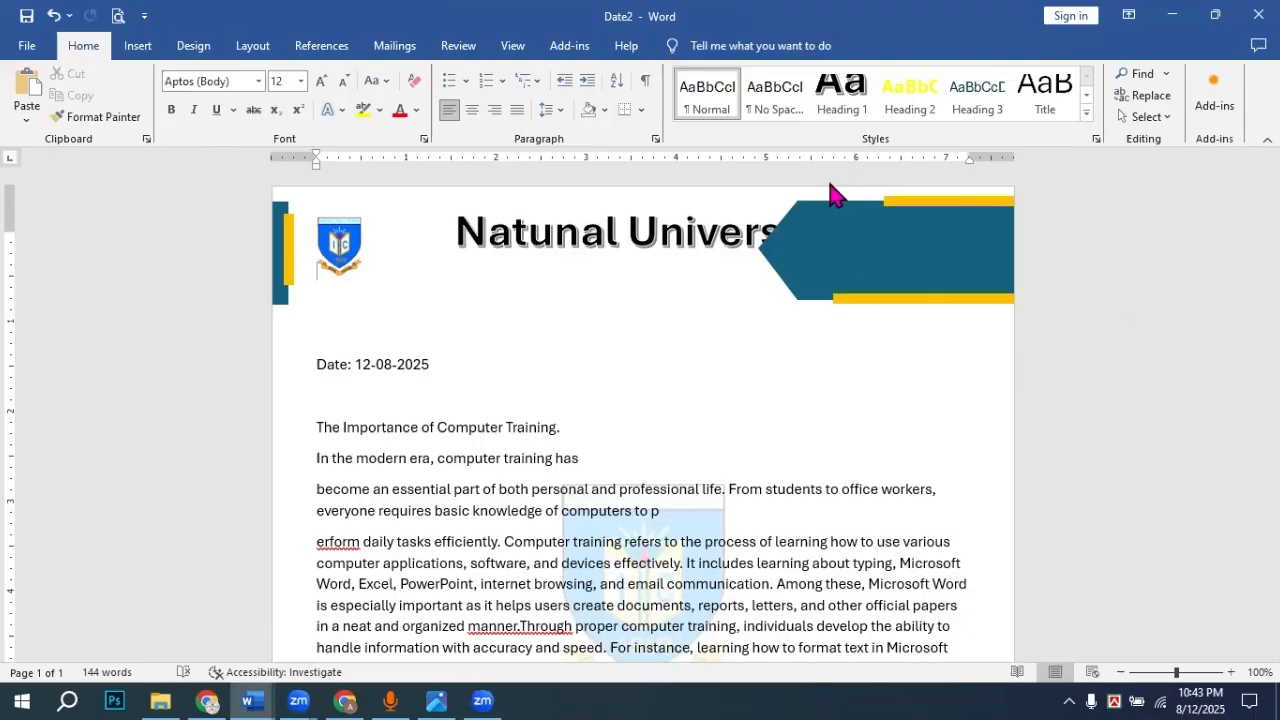
Step: Return to Date2 and drag the Natunal University title text box left beside the logo
click(245, 690)
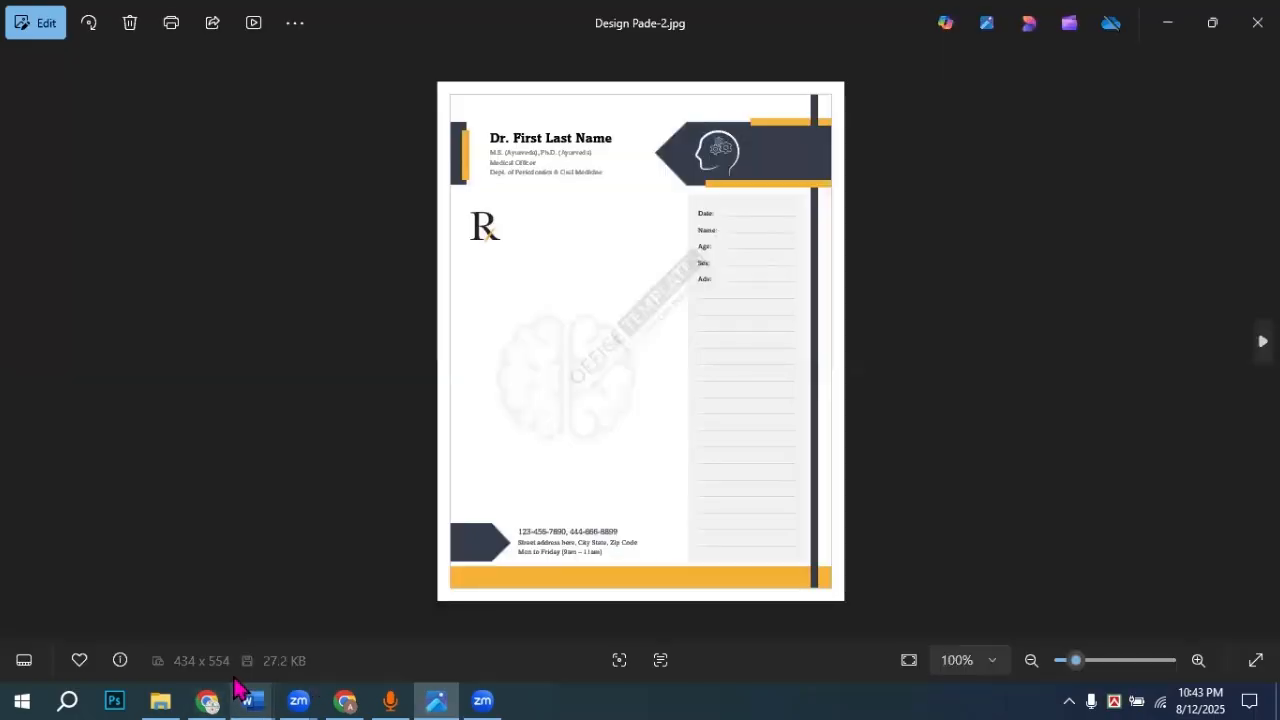
mouse_move(260, 687)
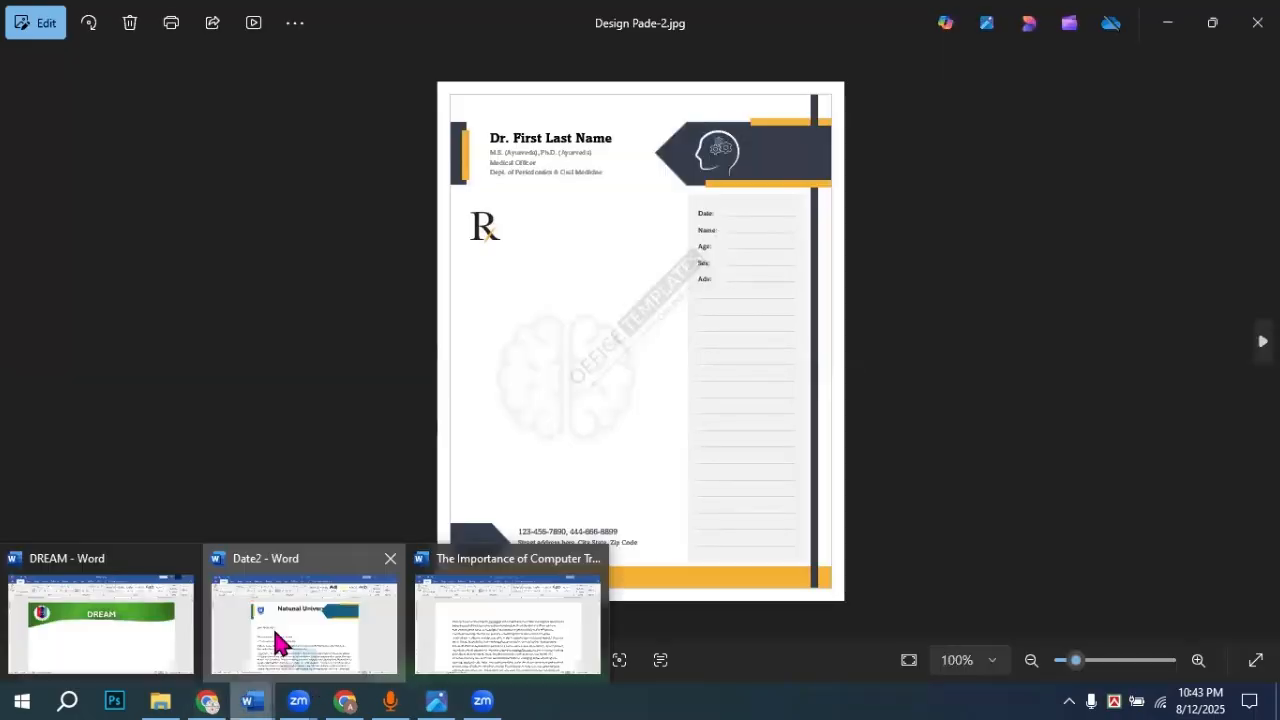
click(279, 634)
click(661, 243)
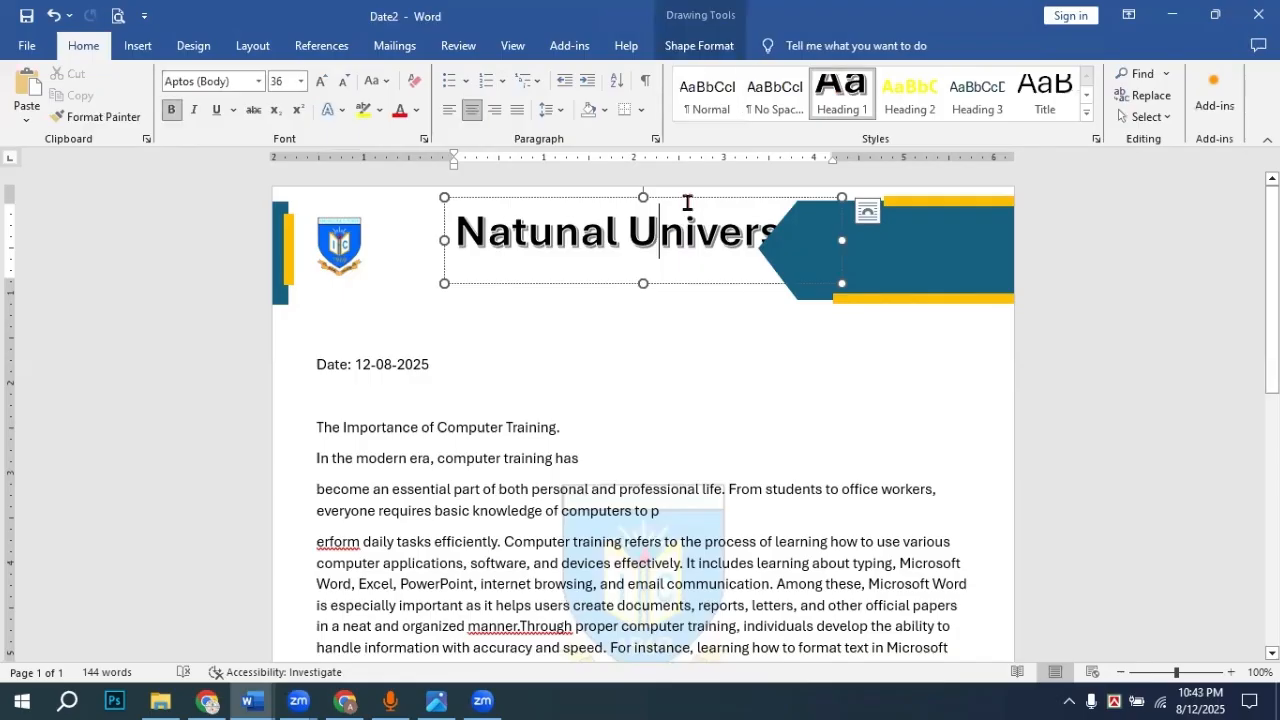
drag(686, 200, 610, 210)
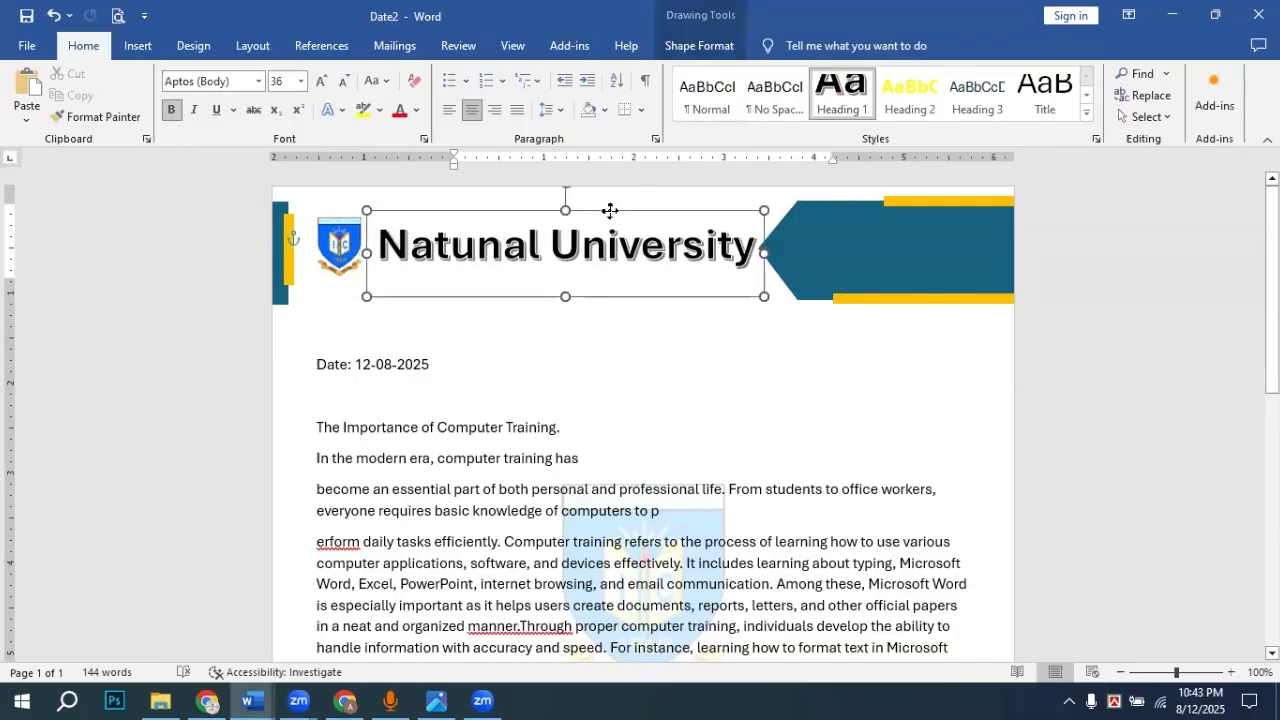
click(990, 271)
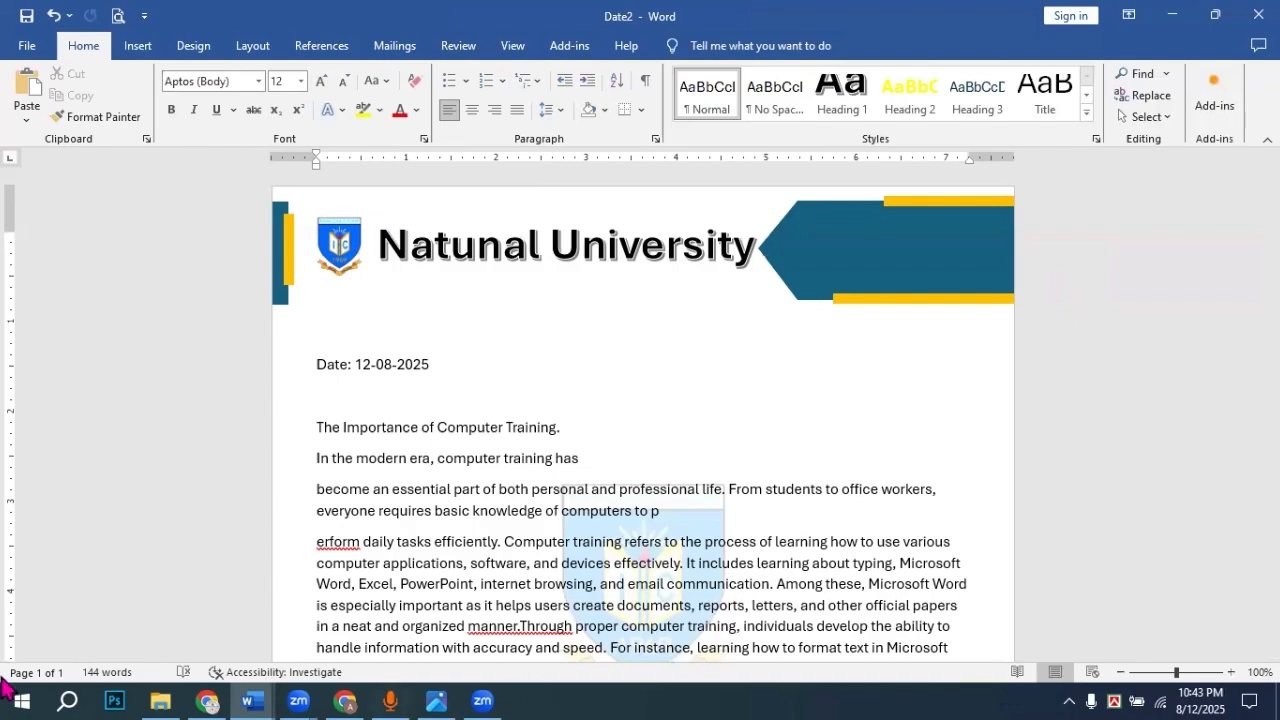
Step: In a new browser tab, search Google Images for 'Man shape'
click(204, 692)
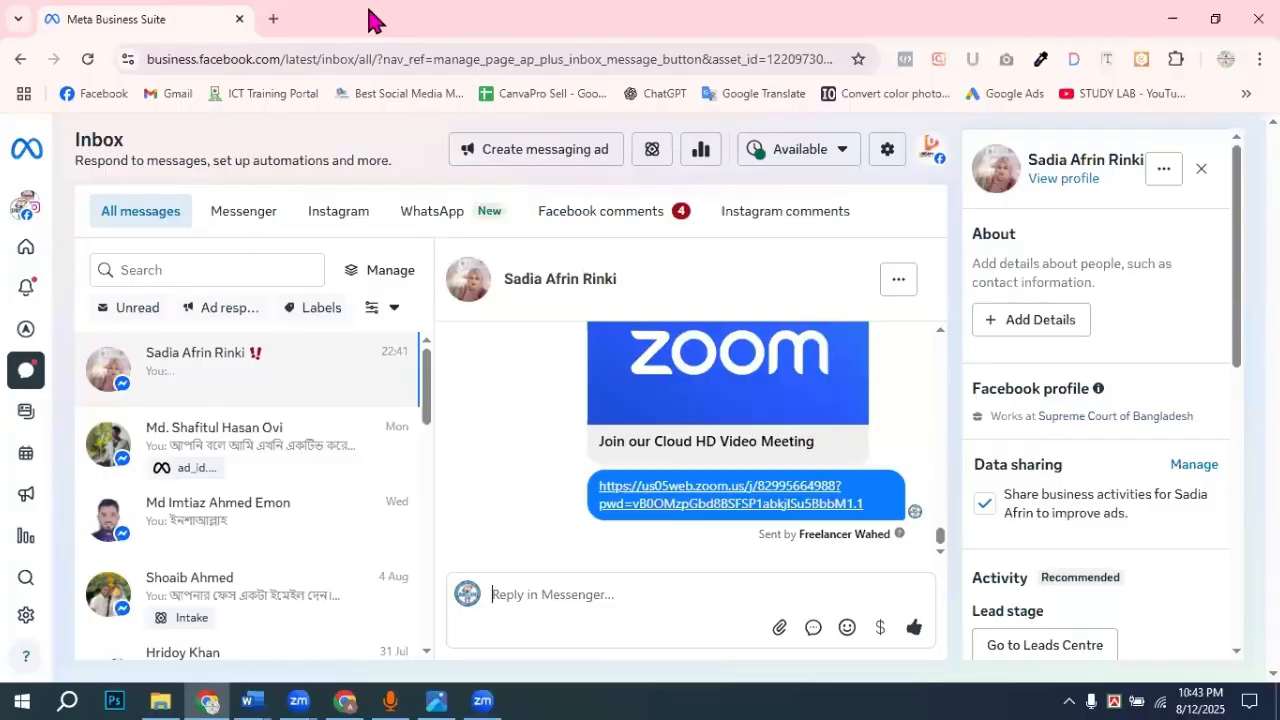
key(ctrl+t)
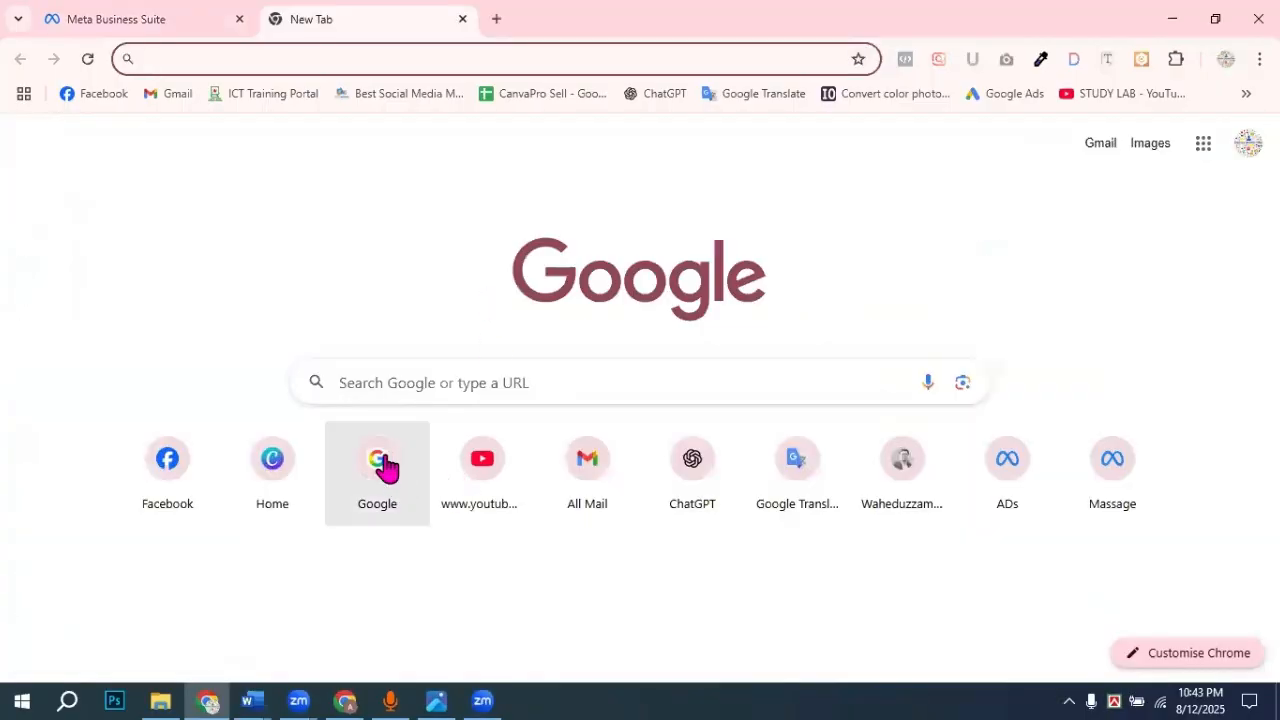
click(386, 466)
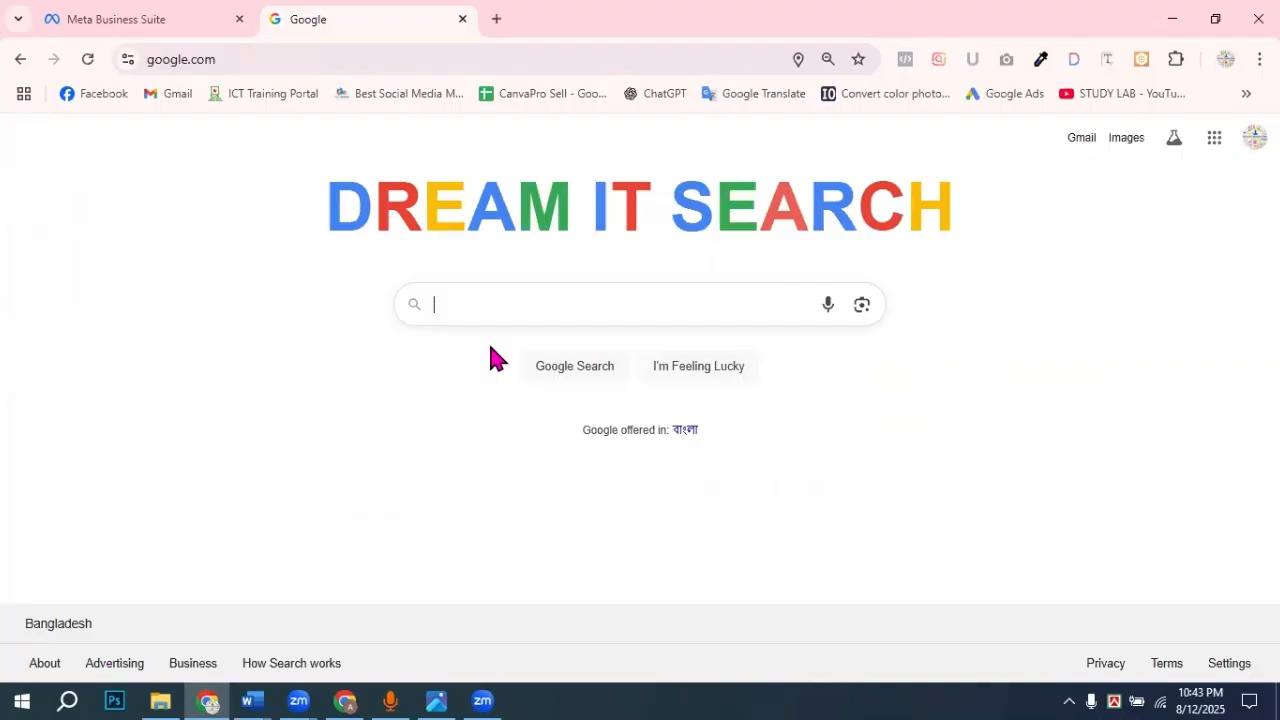
text(M)
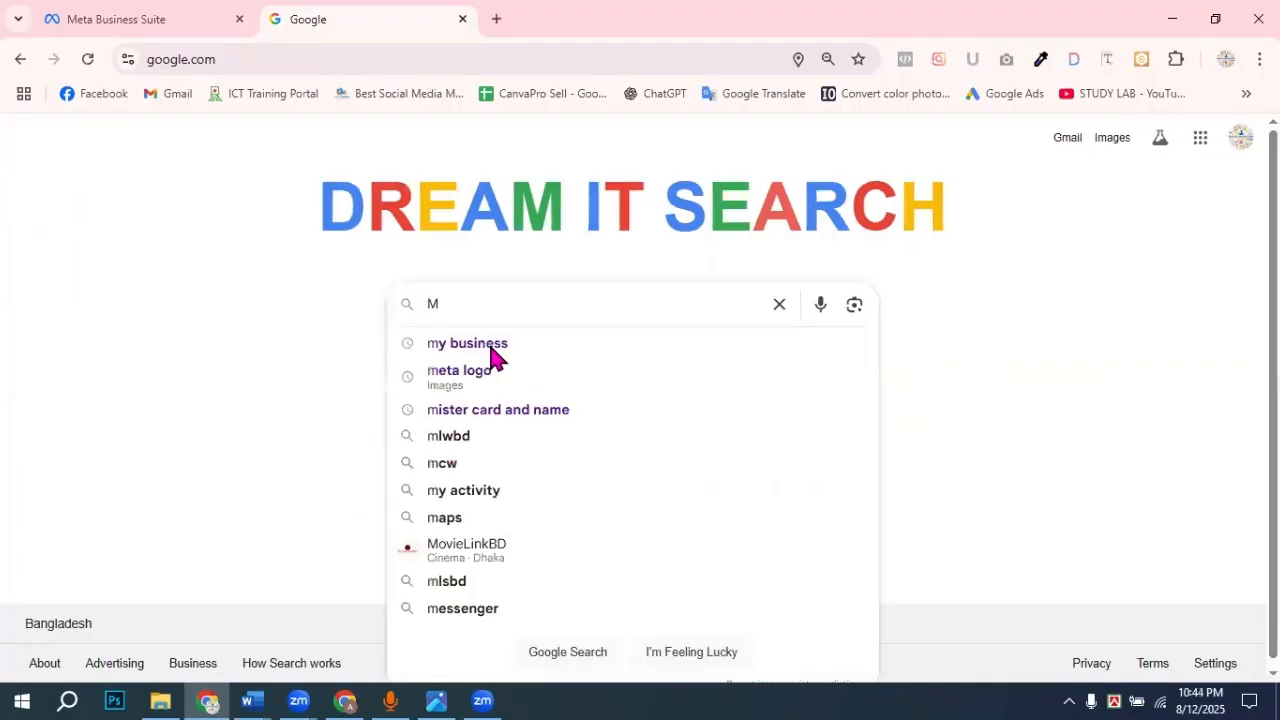
text(an)
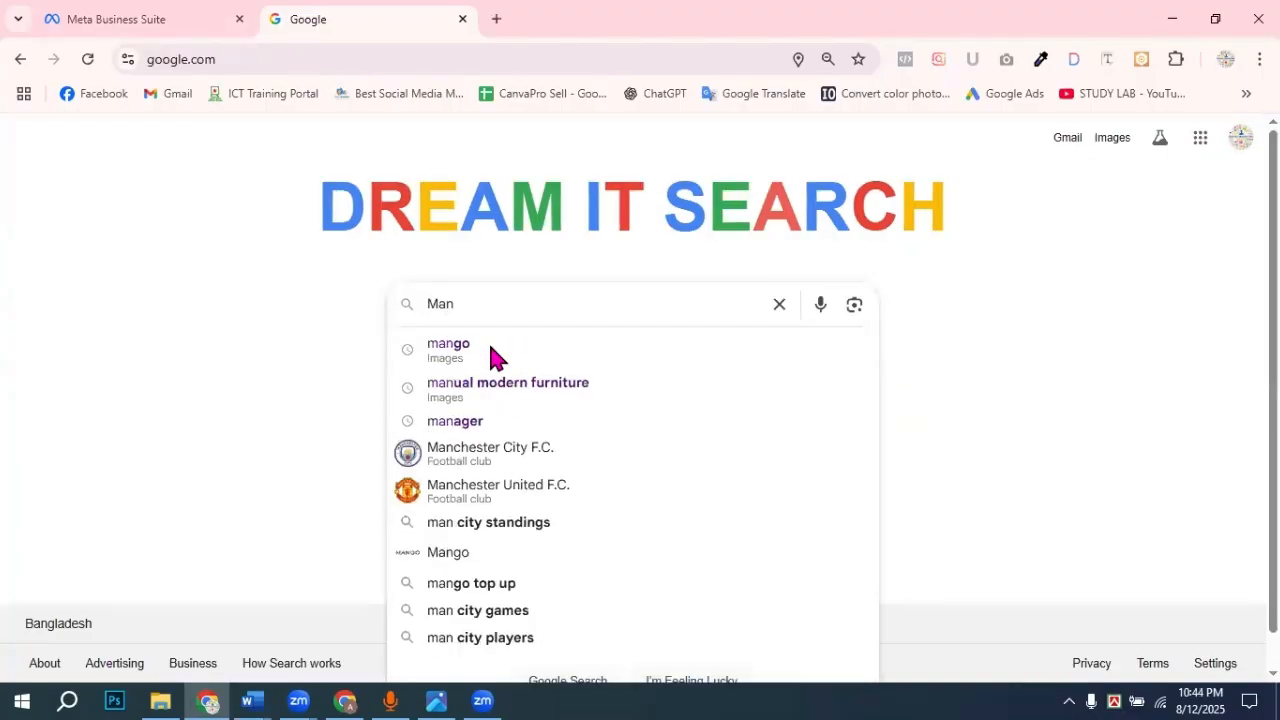
text( s)
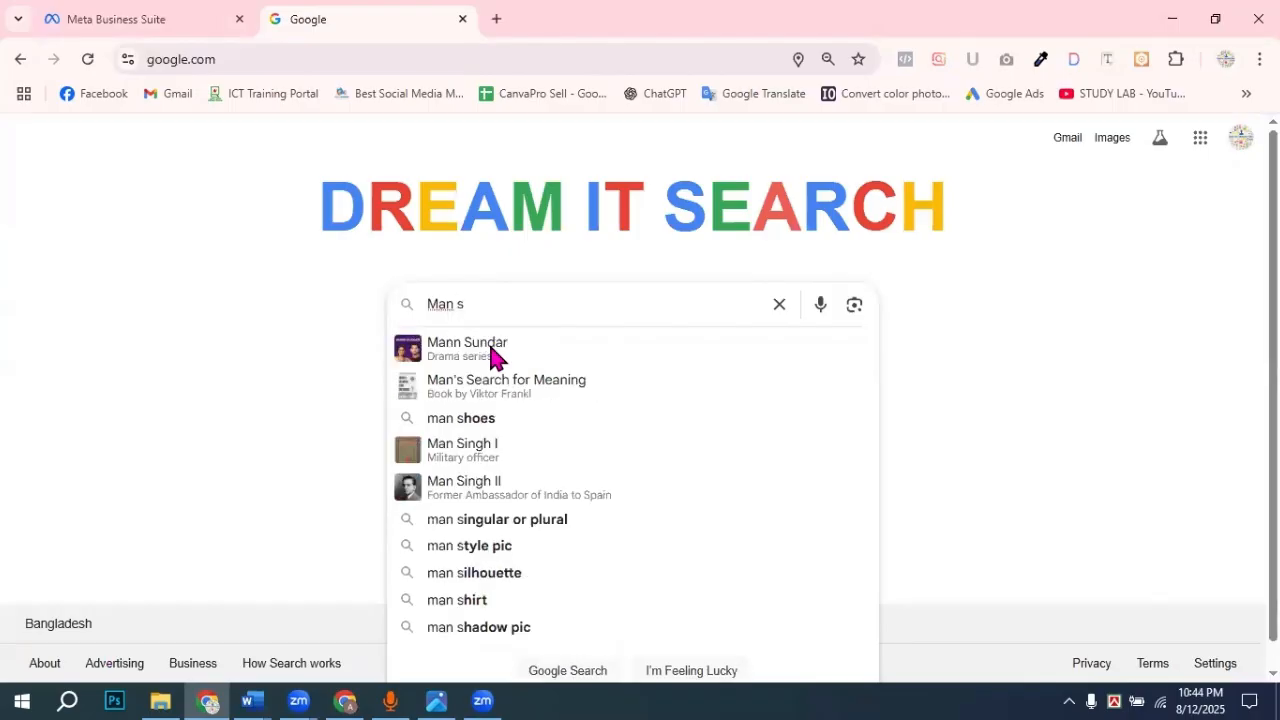
text(hape)
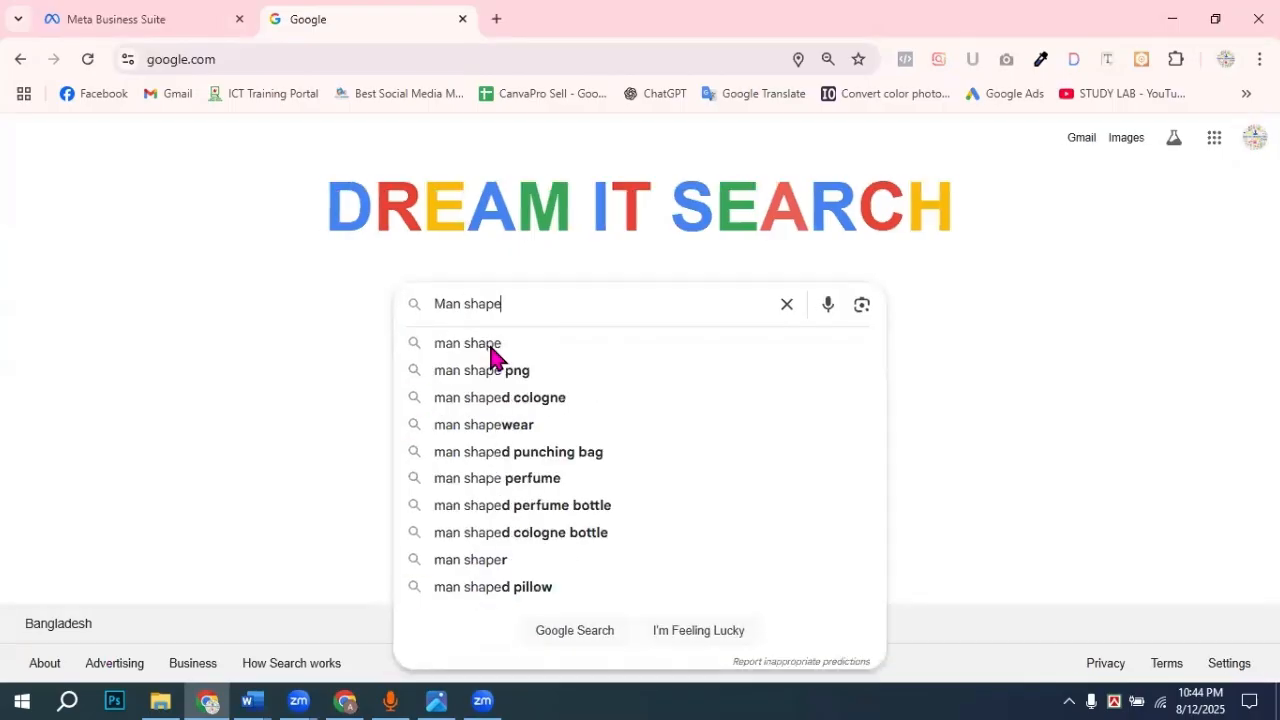
key(Return)
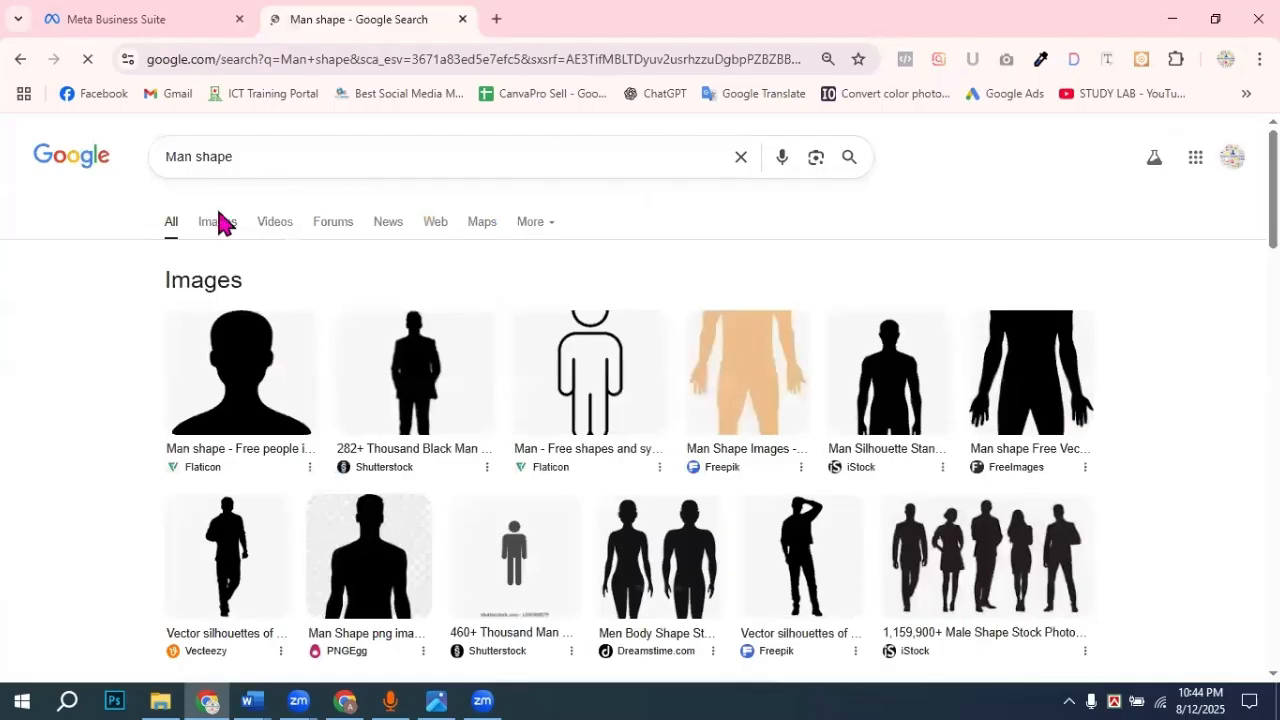
click(765, 378)
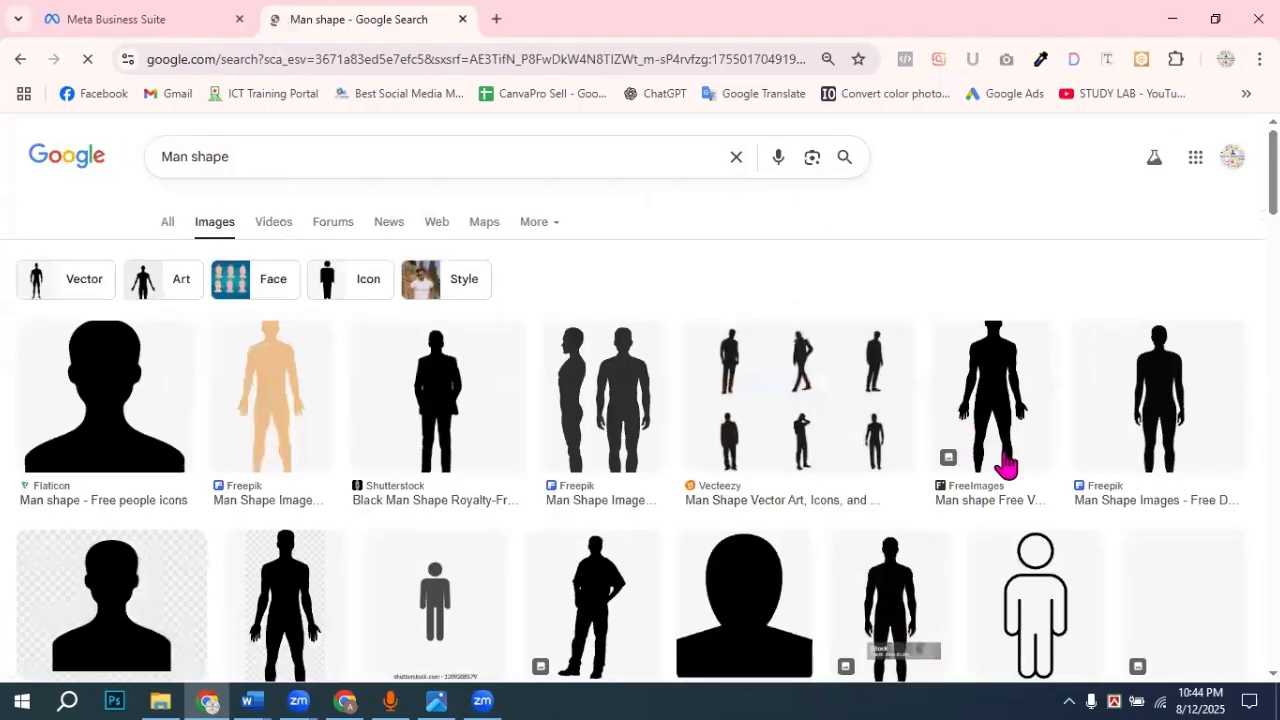
scroll(997, 486, down, 10)
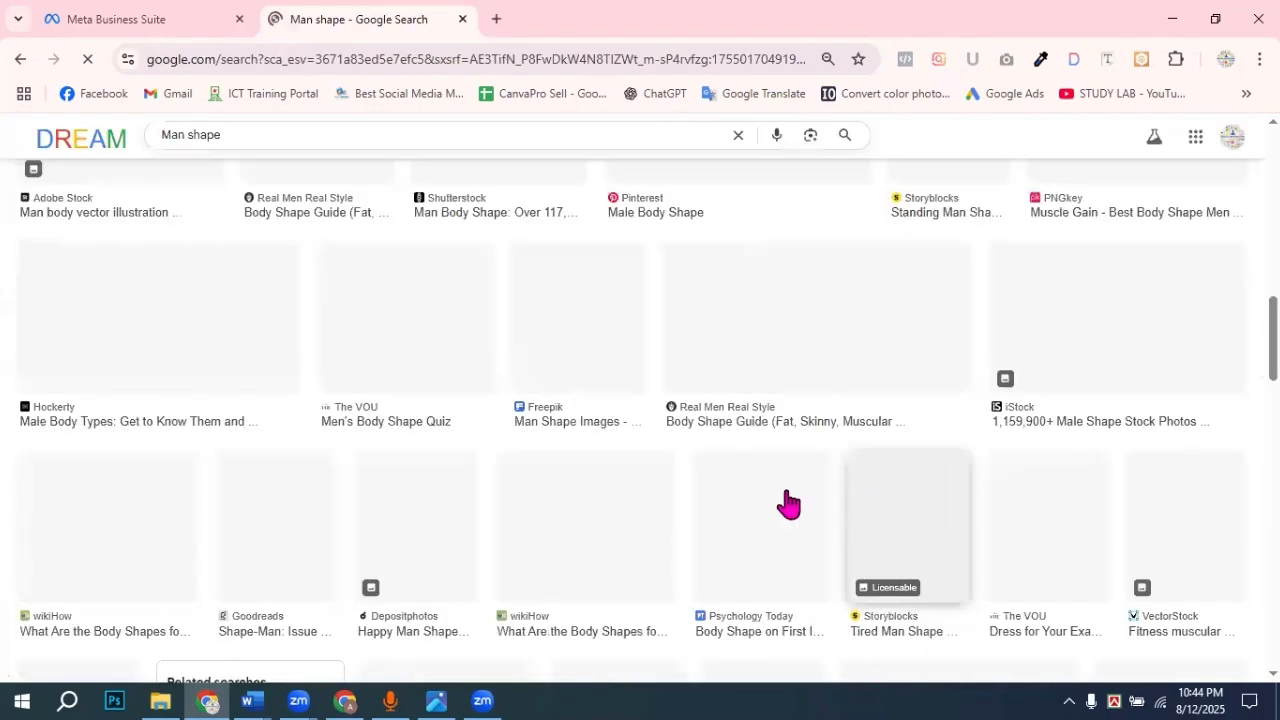
scroll(789, 504, up, 8)
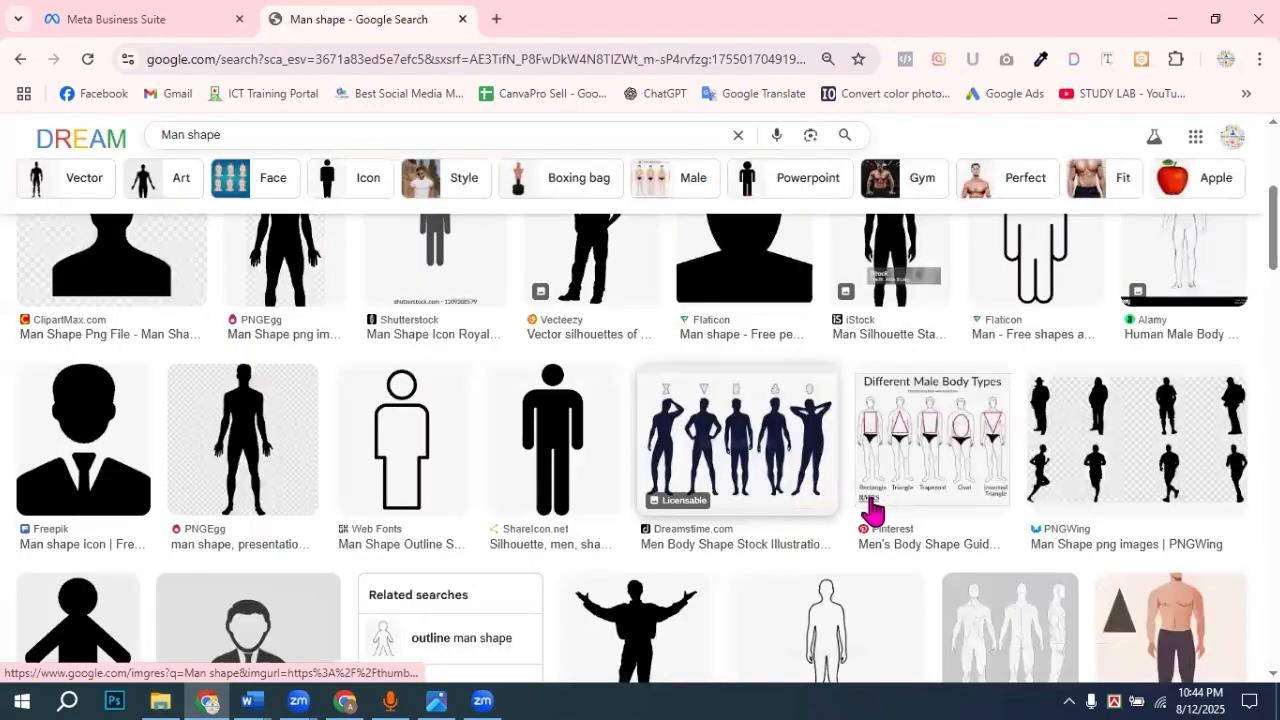
scroll(795, 503, down, 5)
scroll(835, 503, down, 5)
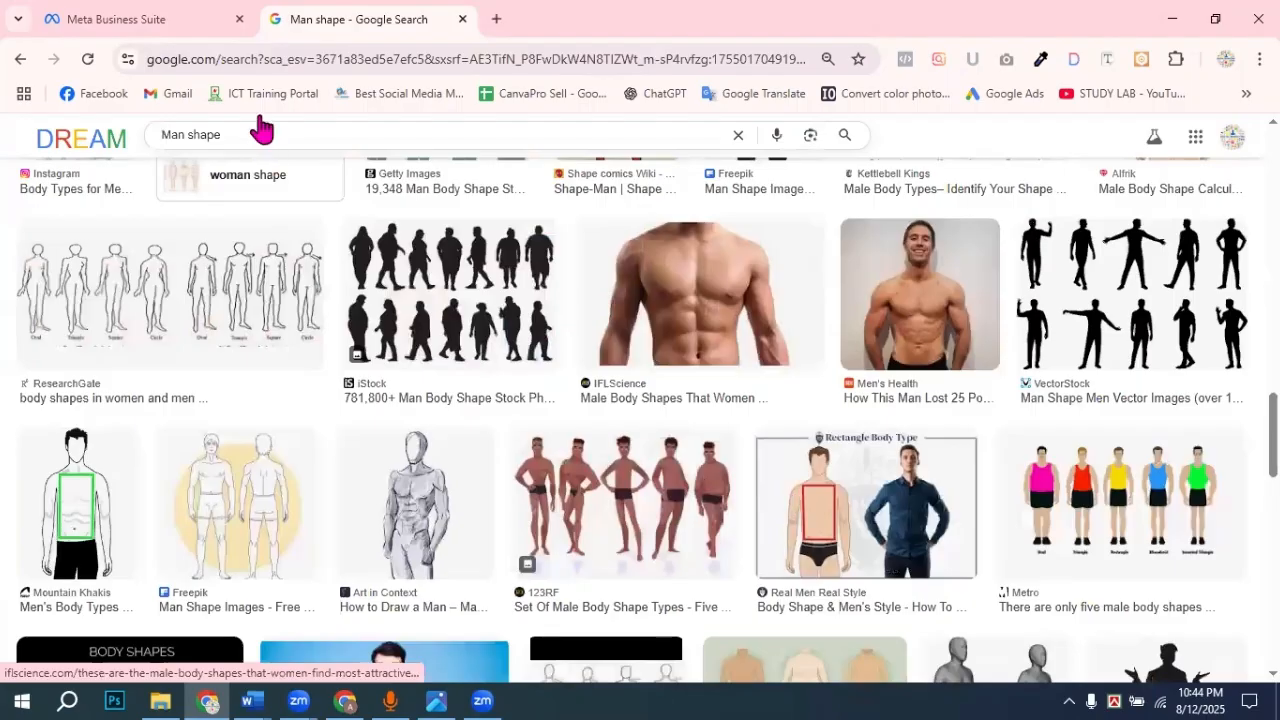
scroll(200, 150, down, 5)
Step: Refine the search to 'Man Head shape' and copy the Shutterstock male face-shapes image
click(190, 134)
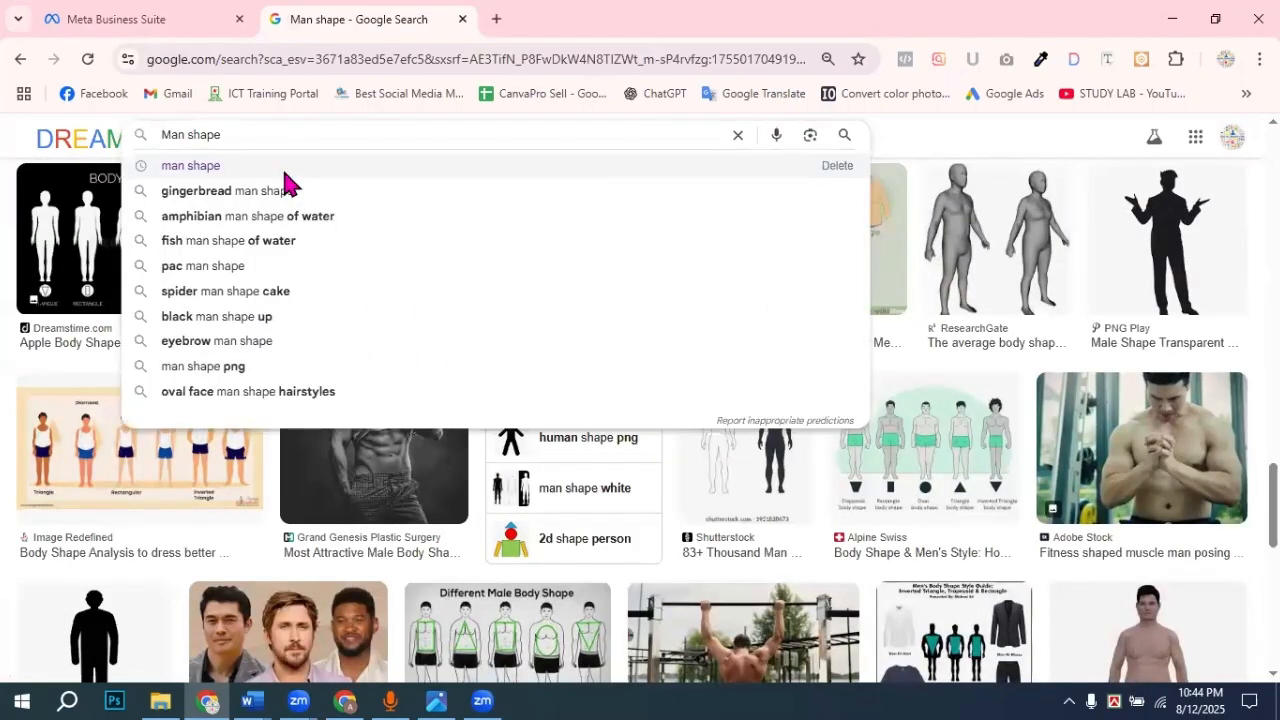
text(Hea)
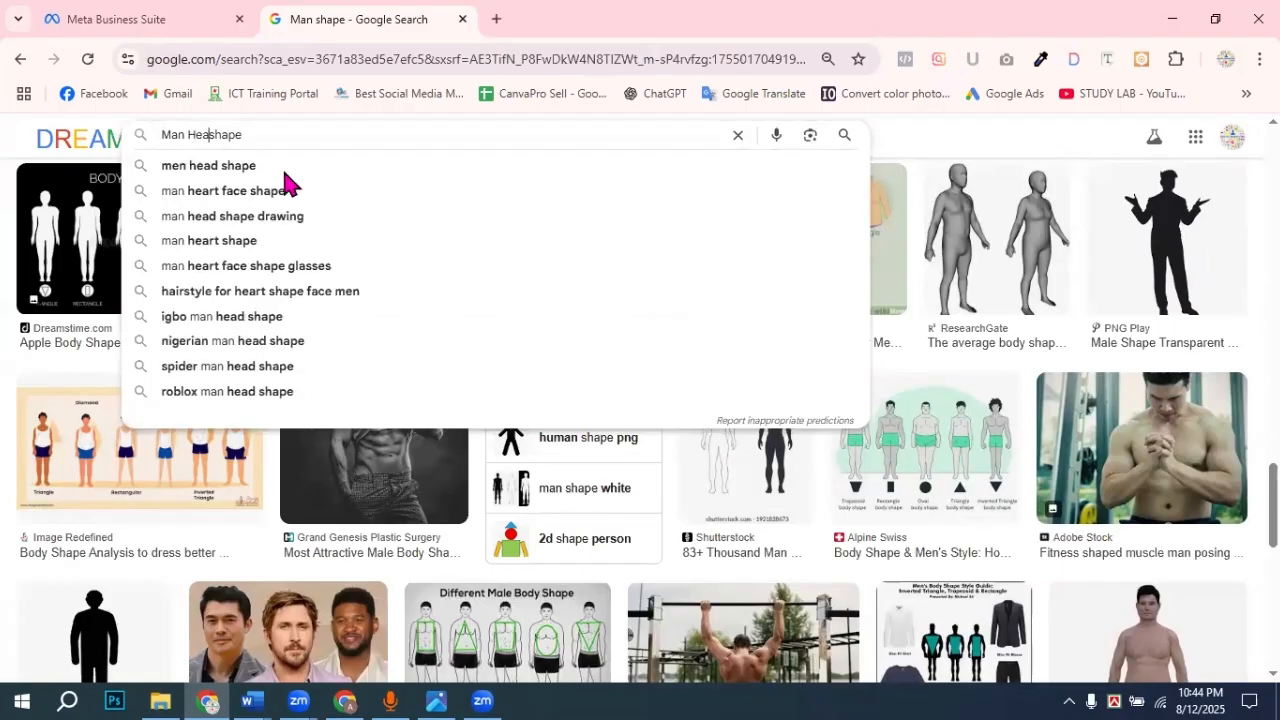
text(d)
key(Return)
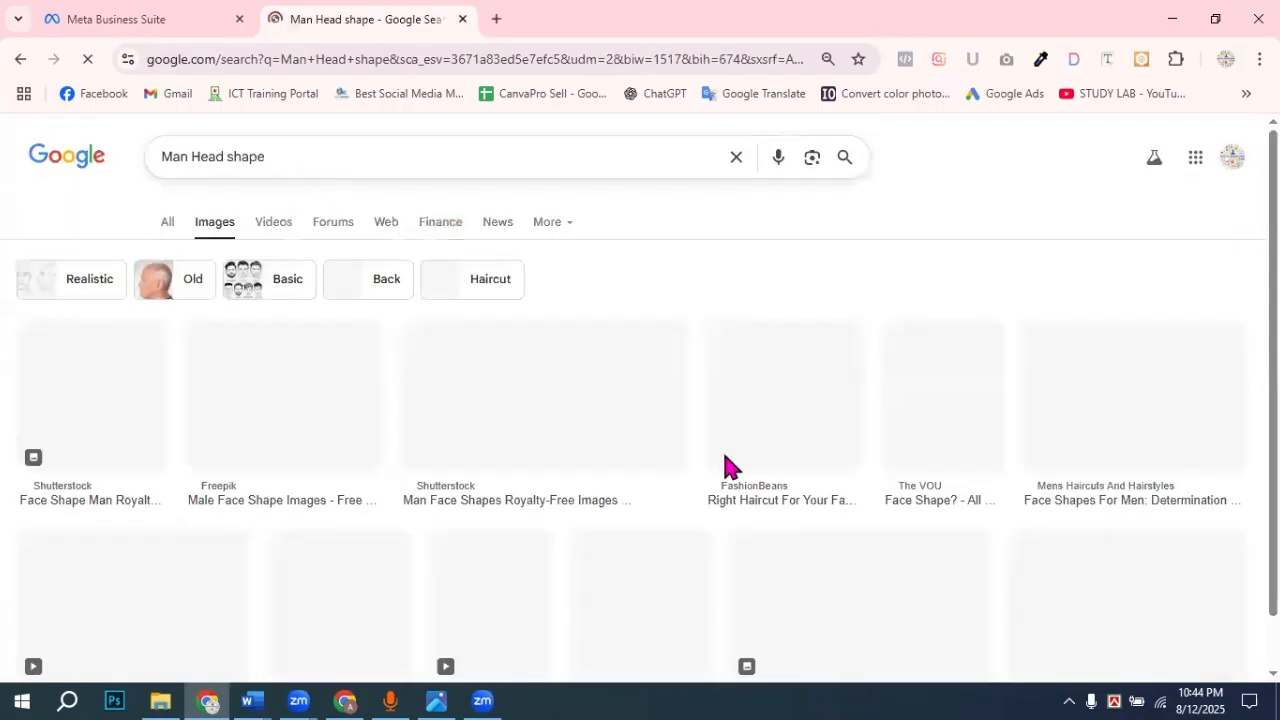
scroll(903, 548, down, 2)
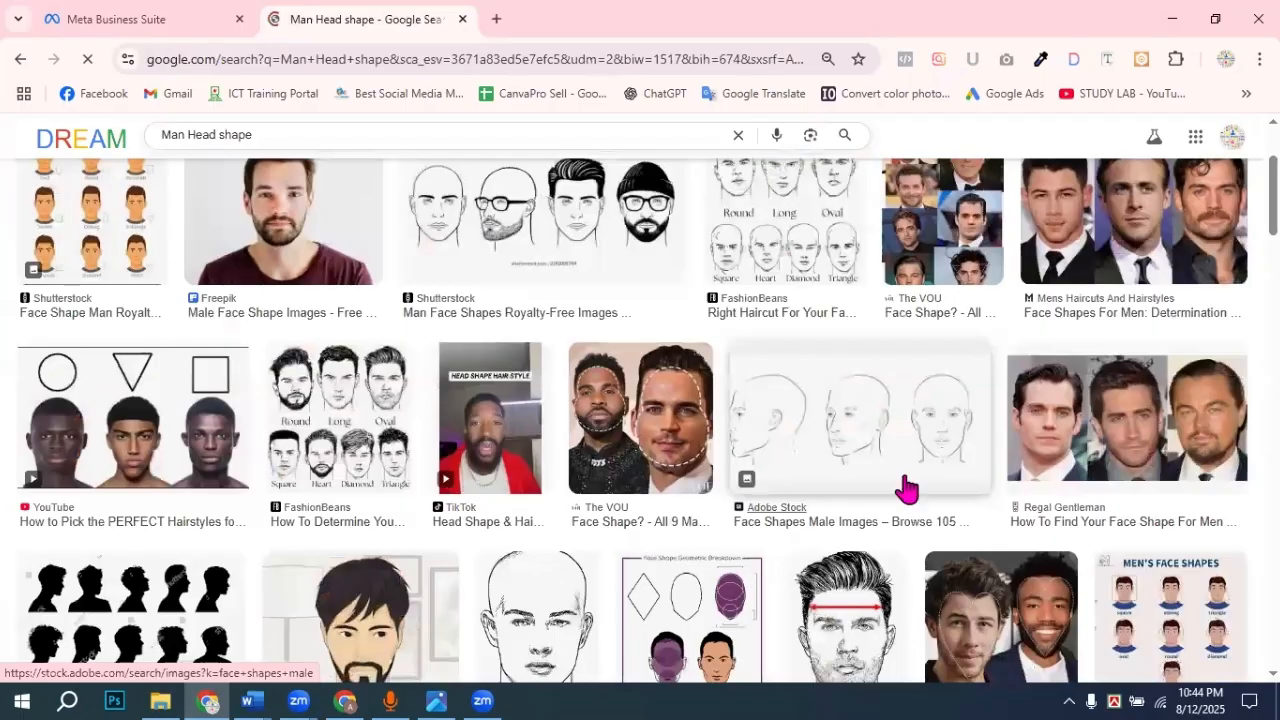
scroll(835, 490, down, 5)
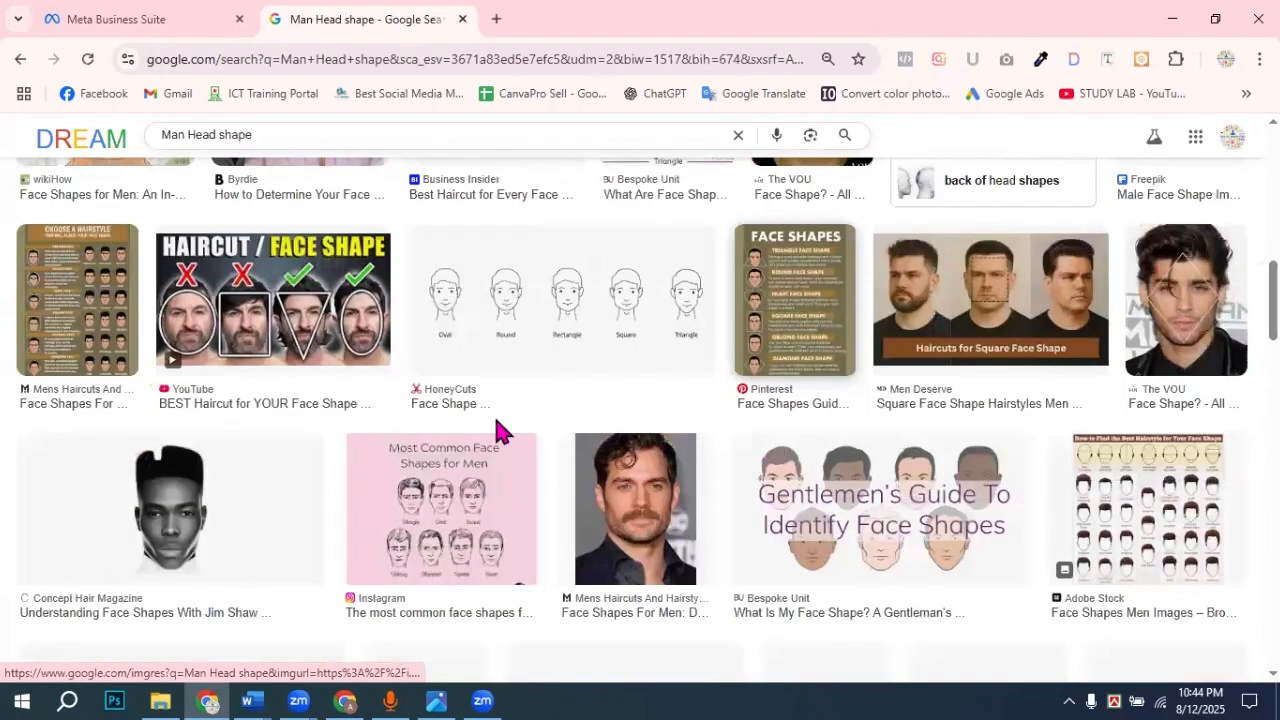
scroll(778, 531, down, 4)
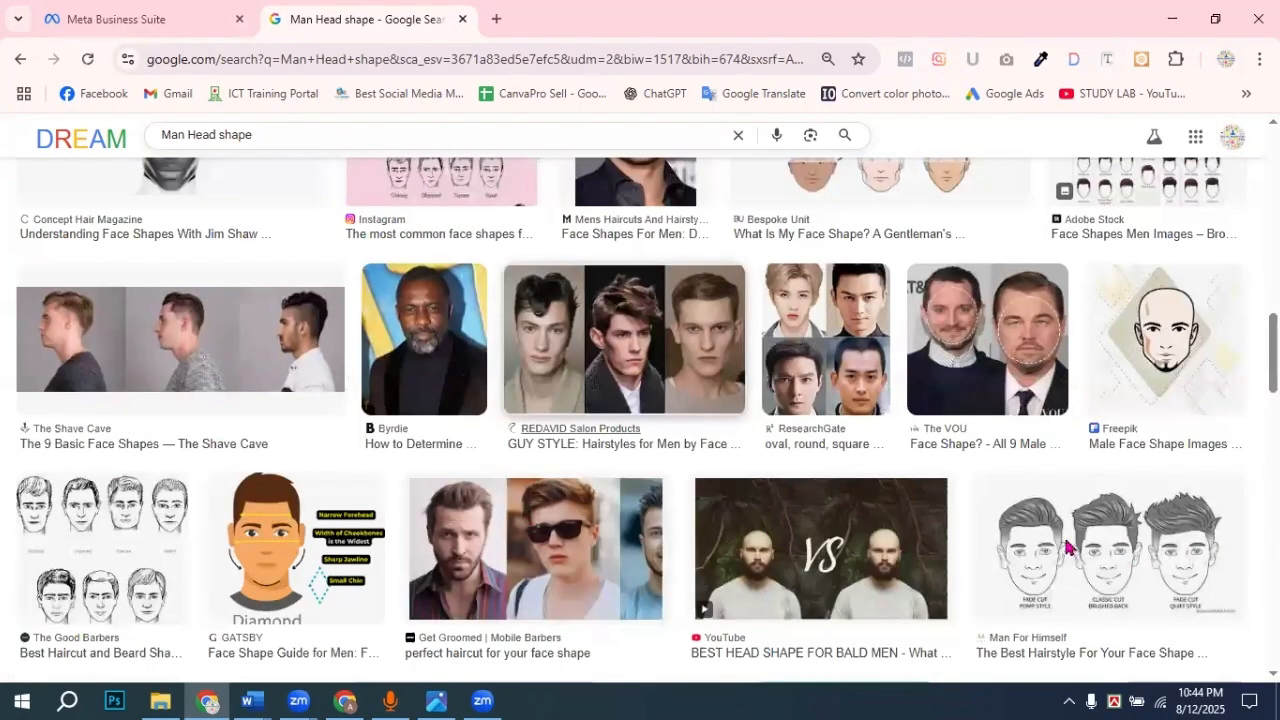
scroll(837, 457, down, 3)
scroll(620, 500, down, 3)
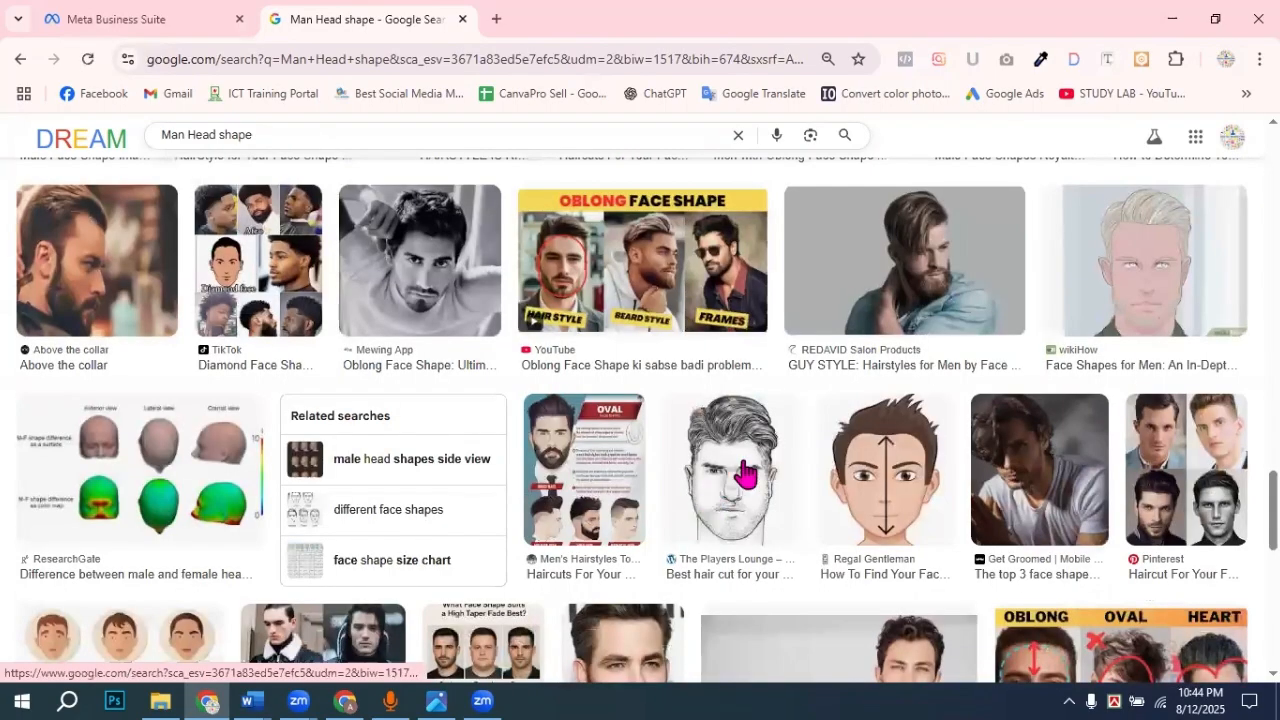
scroll(853, 594, down, 4)
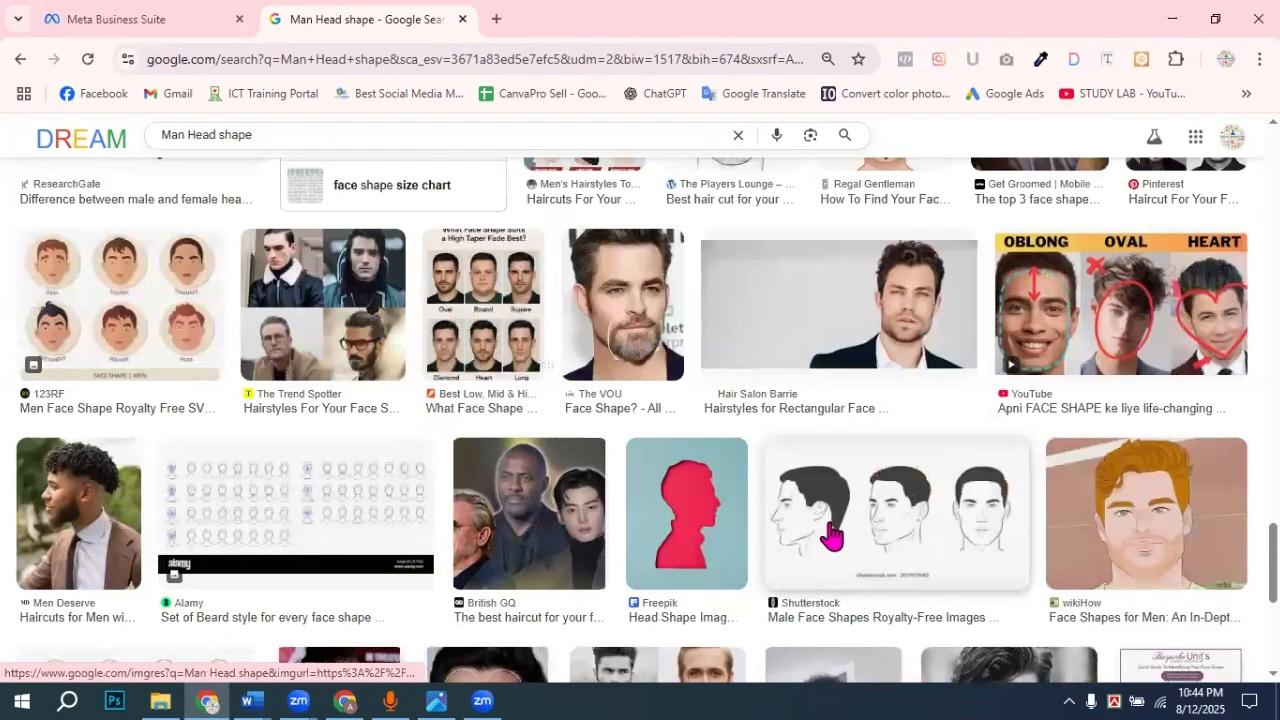
click(832, 537)
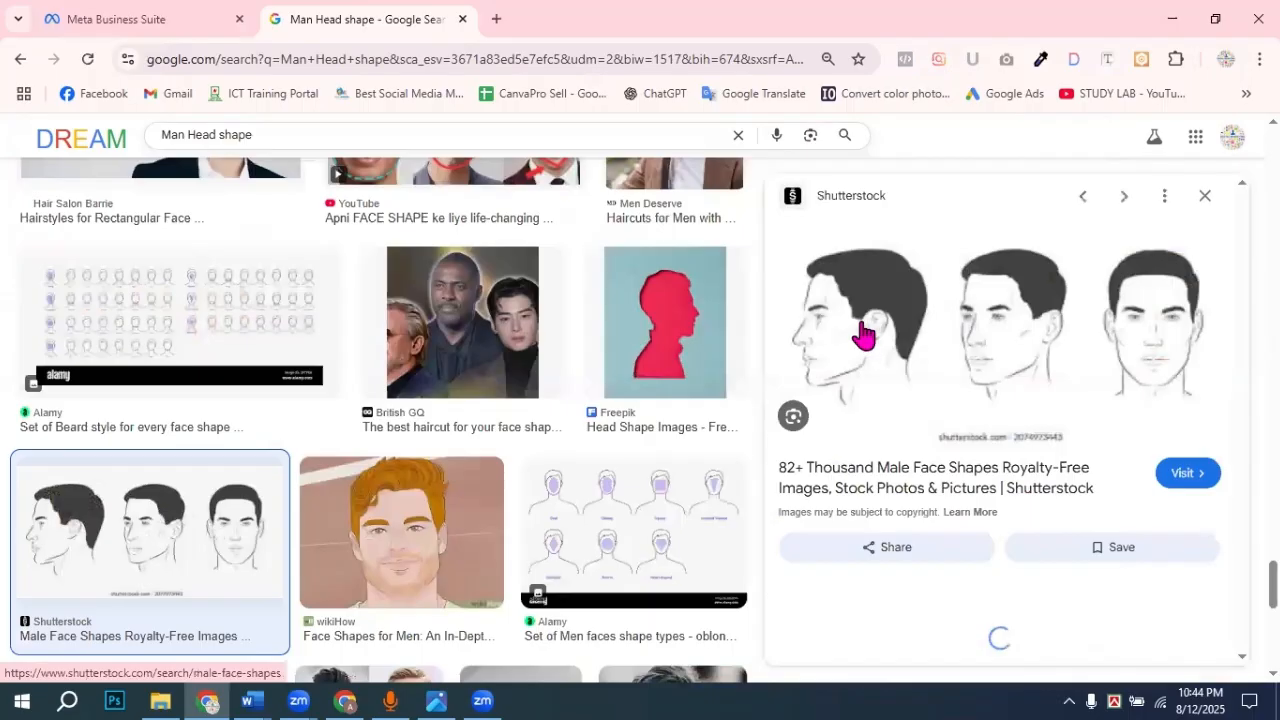
right_click(863, 335)
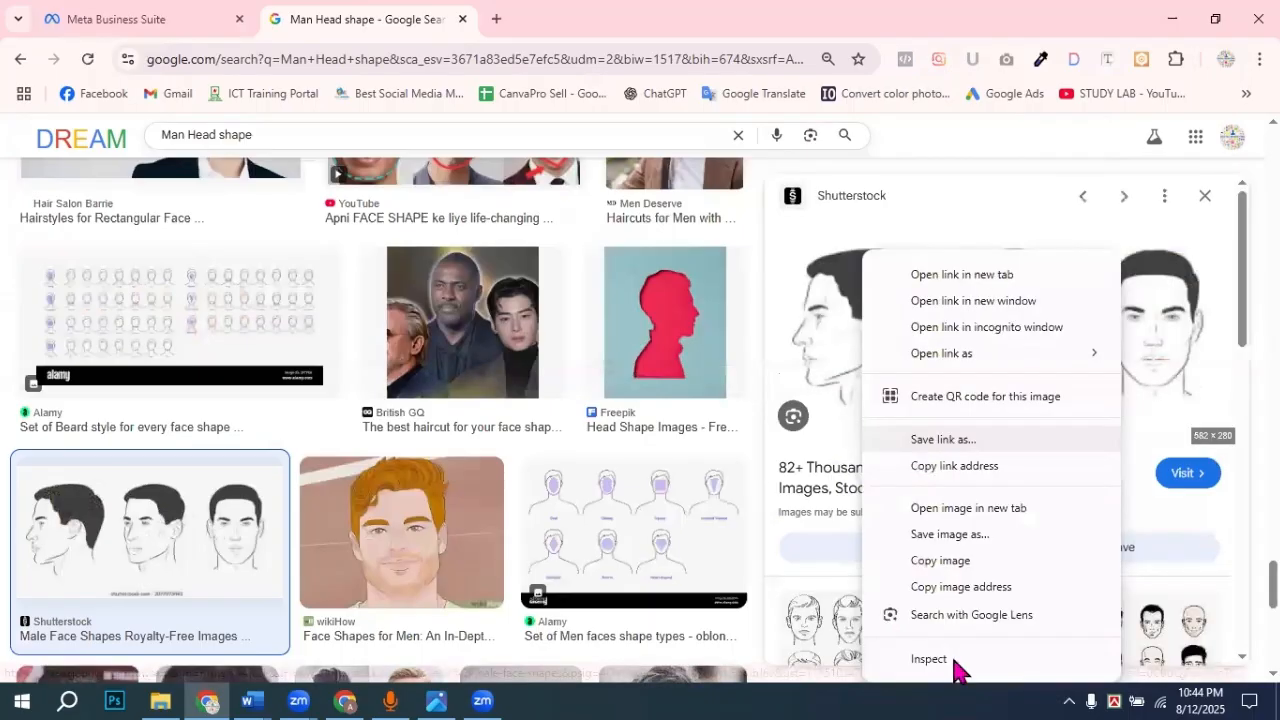
click(946, 562)
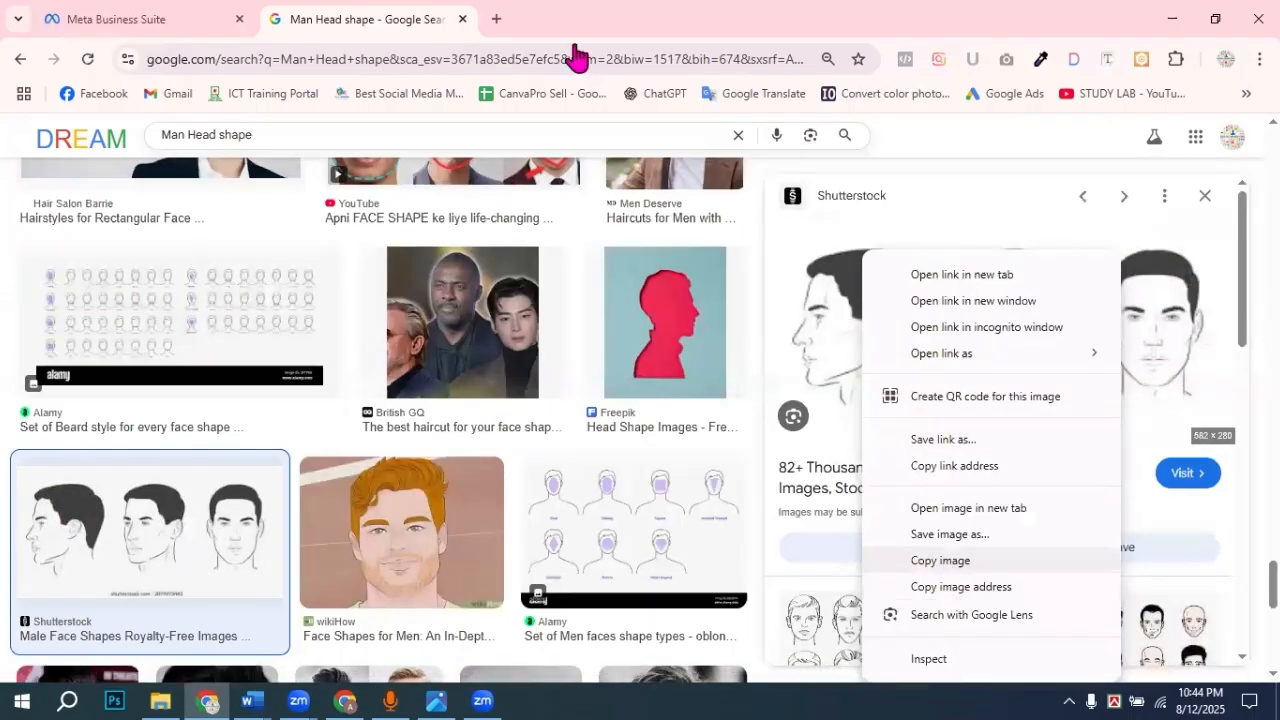
click(1178, 18)
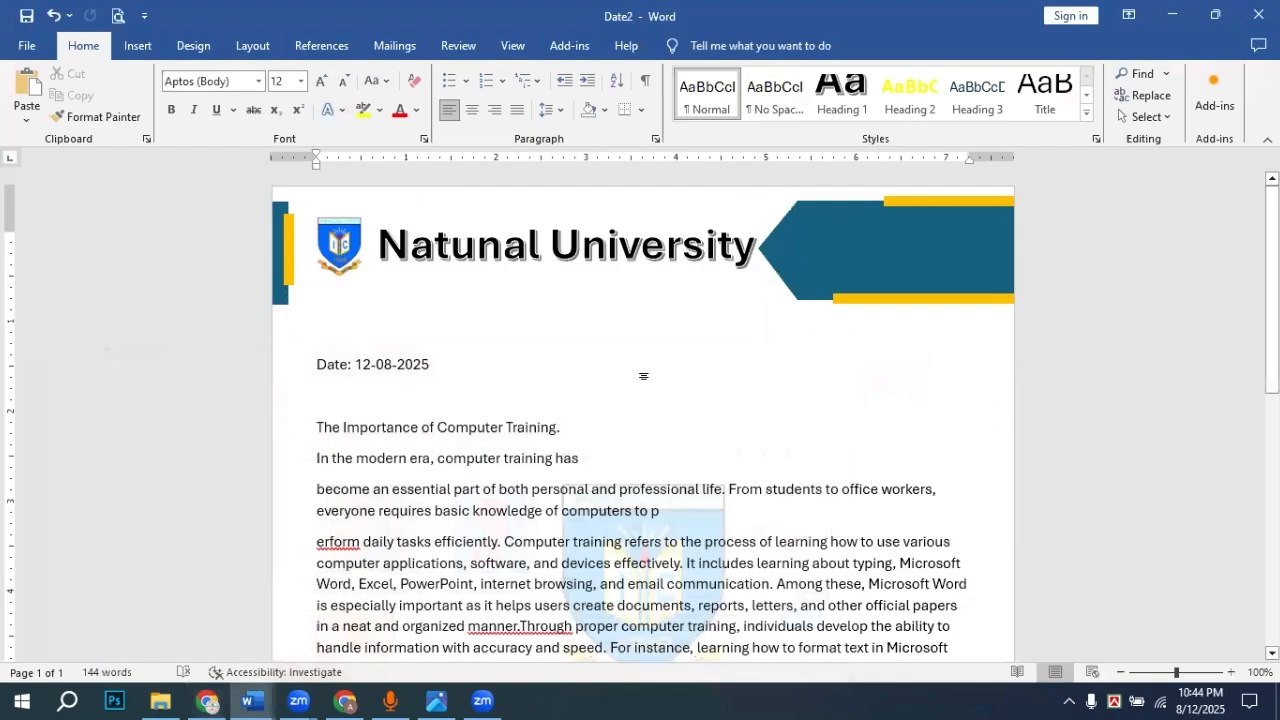
Step: Paste the copied head sketches after the Date line
click(643, 364)
key(ctrl+v)
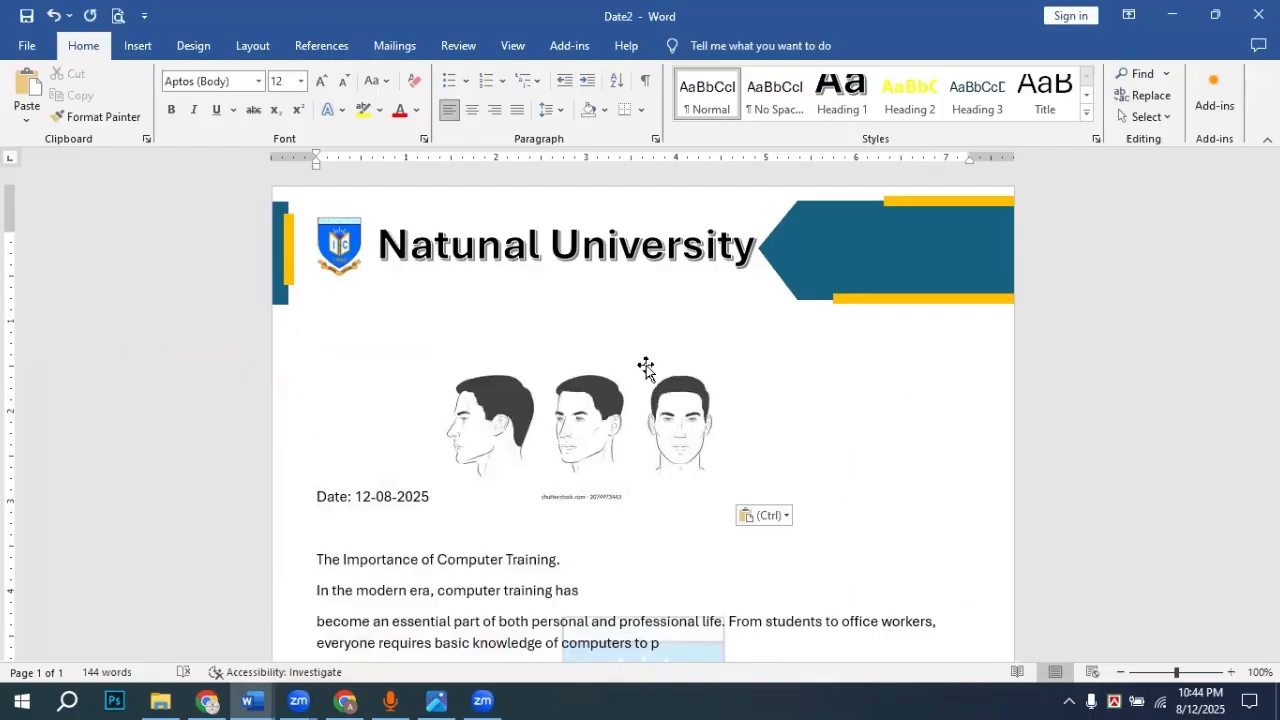
click(690, 432)
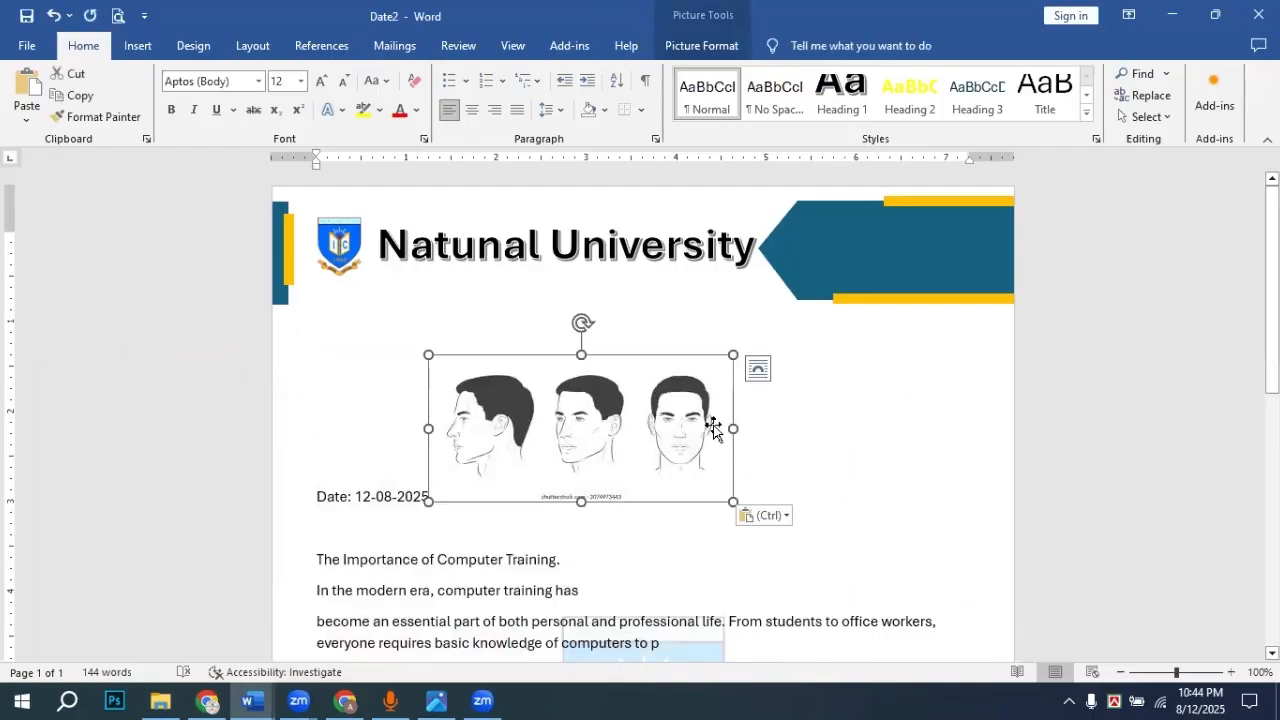
Step: Crop the picture's right side away, keeping only the left-facing profile head
right_click(657, 437)
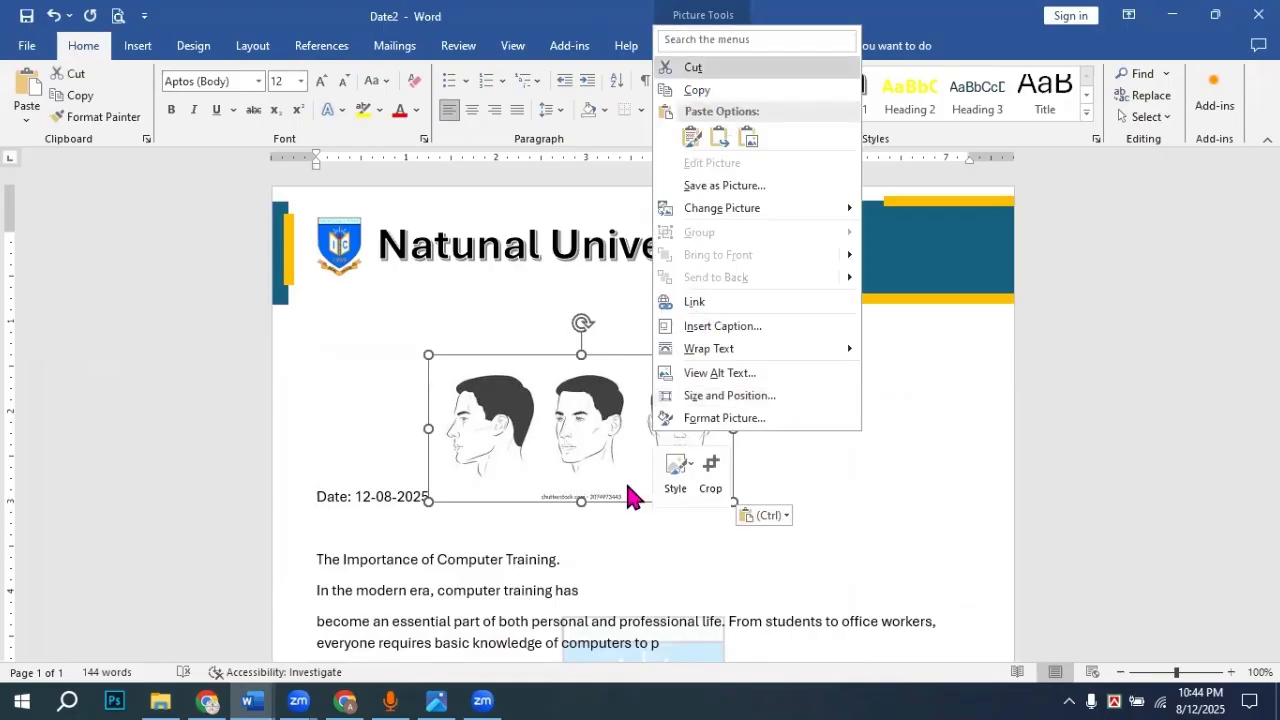
click(600, 434)
drag(647, 424, 706, 446)
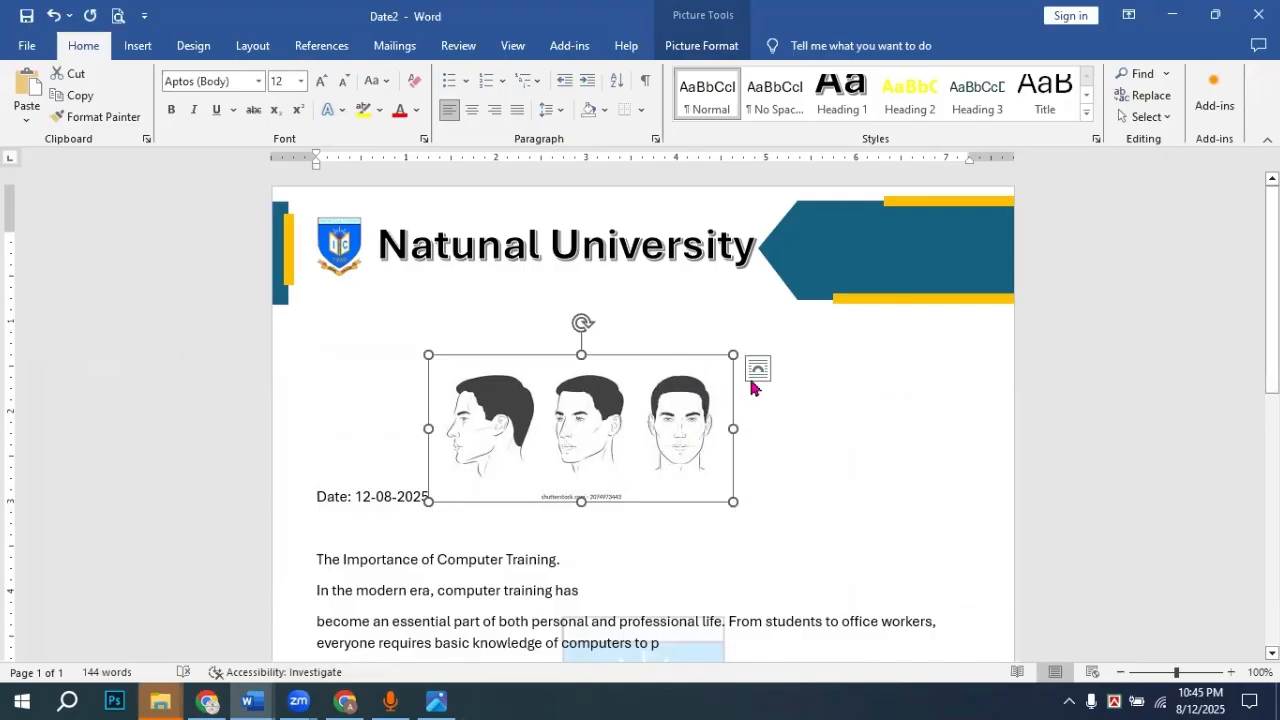
right_click(612, 430)
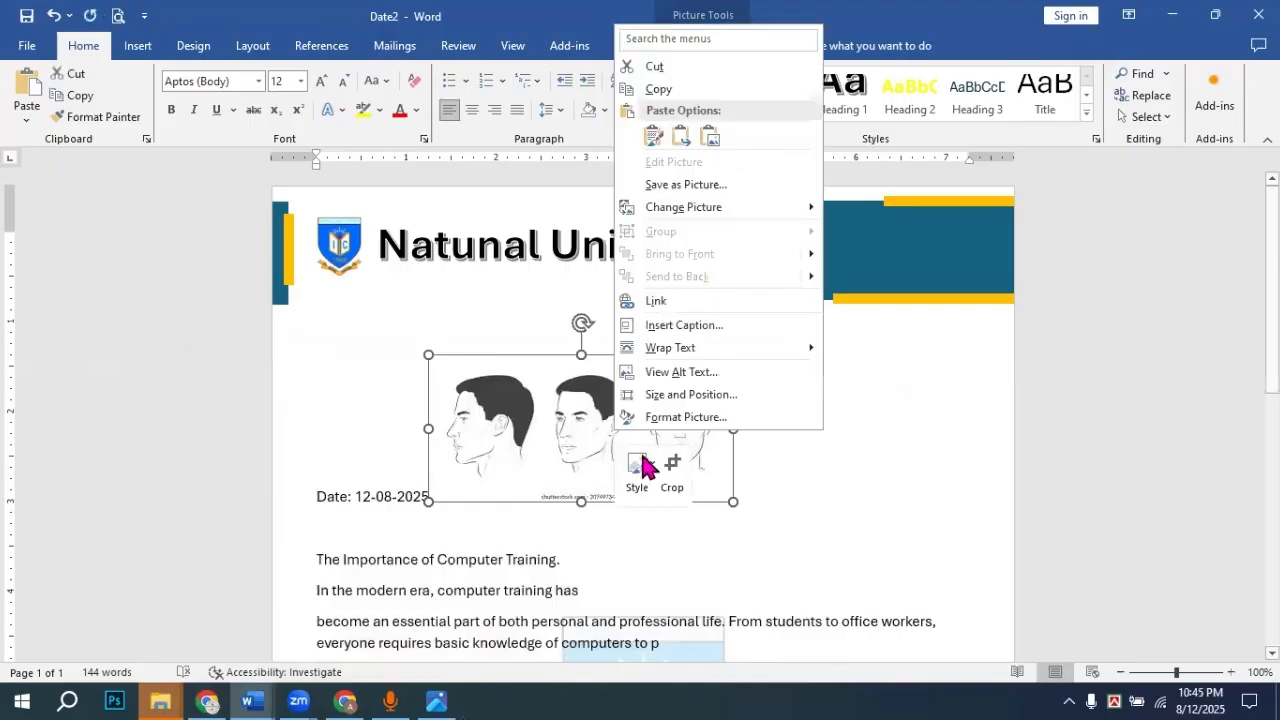
click(674, 468)
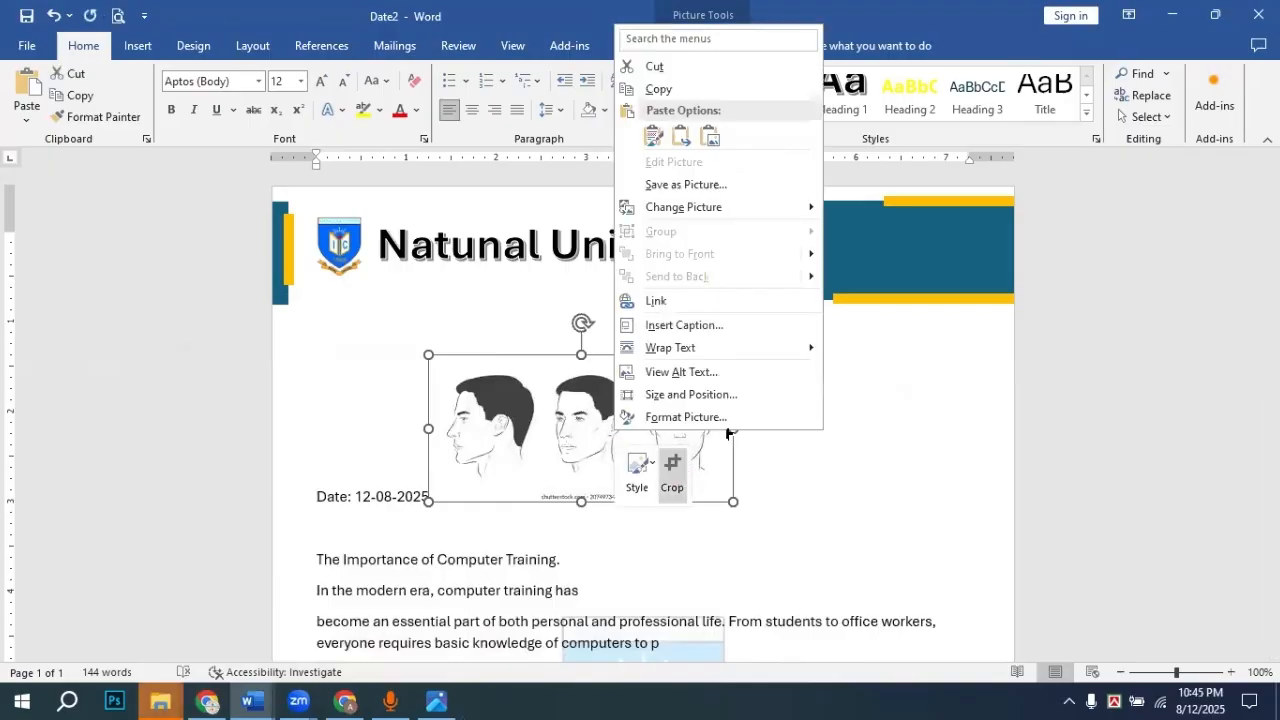
drag(732, 429, 540, 428)
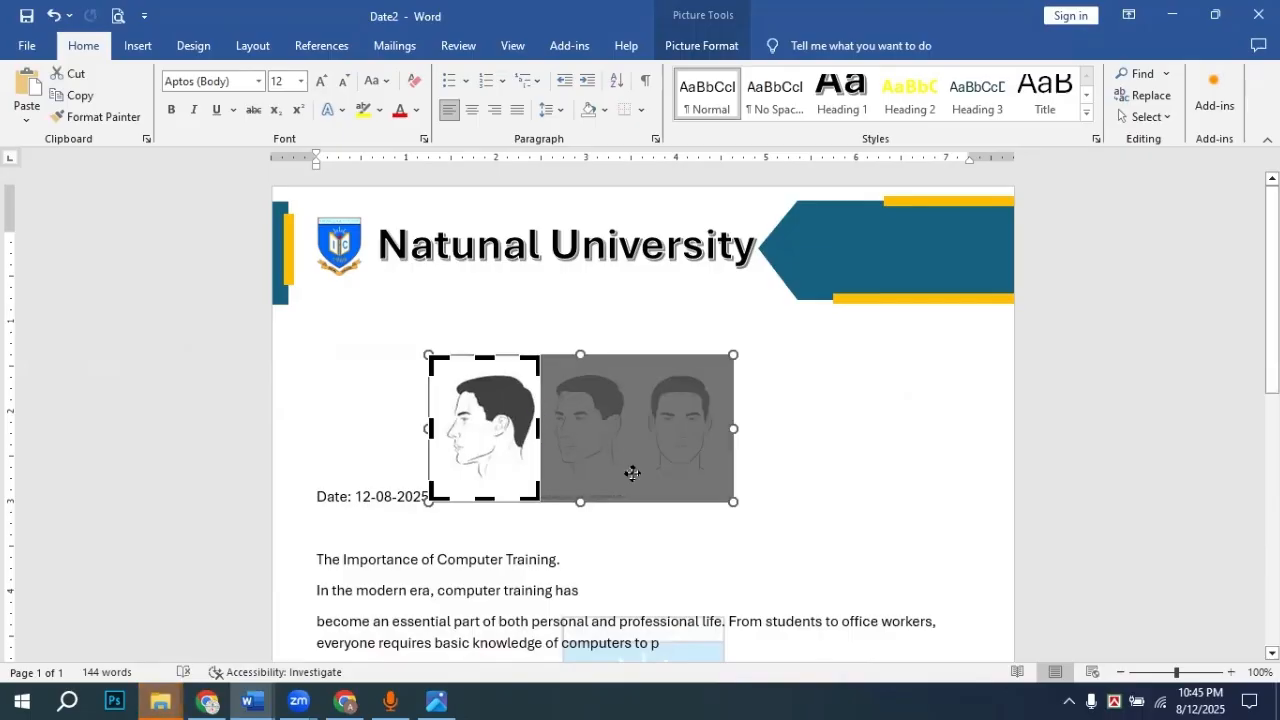
Step: Finish the crop and set the head picture's wrapping to In Front of Text
click(557, 446)
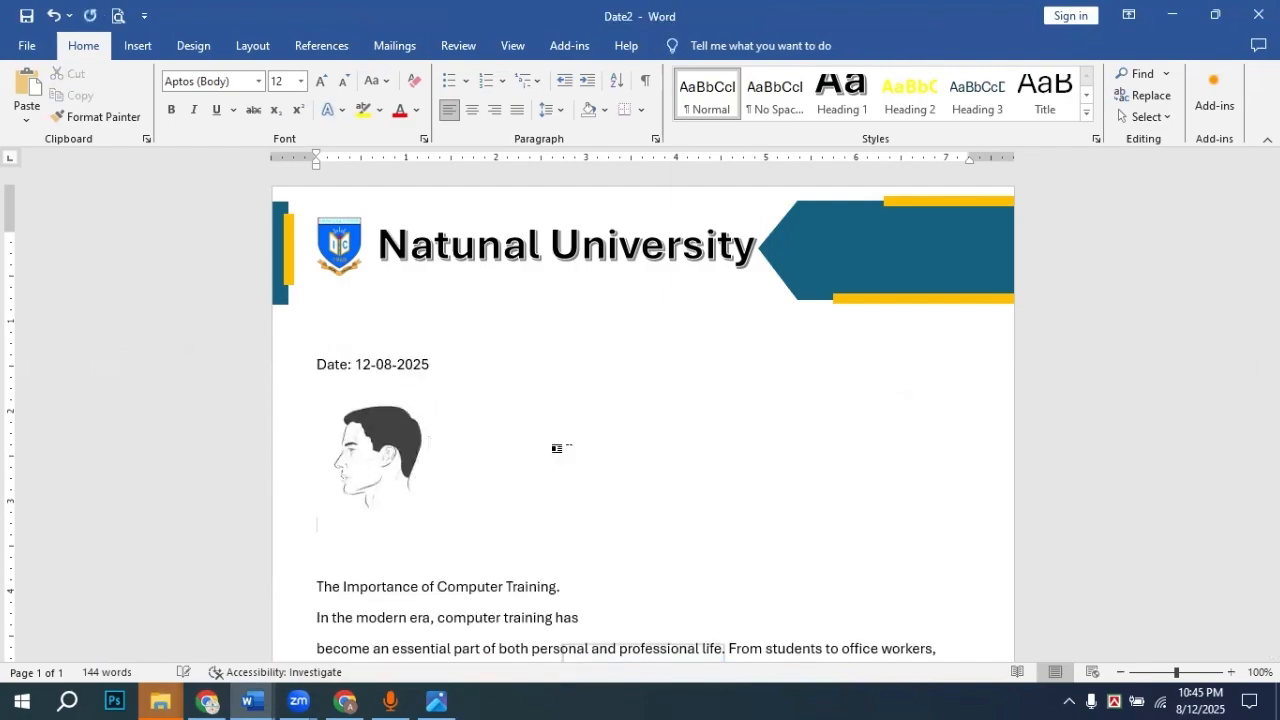
click(408, 468)
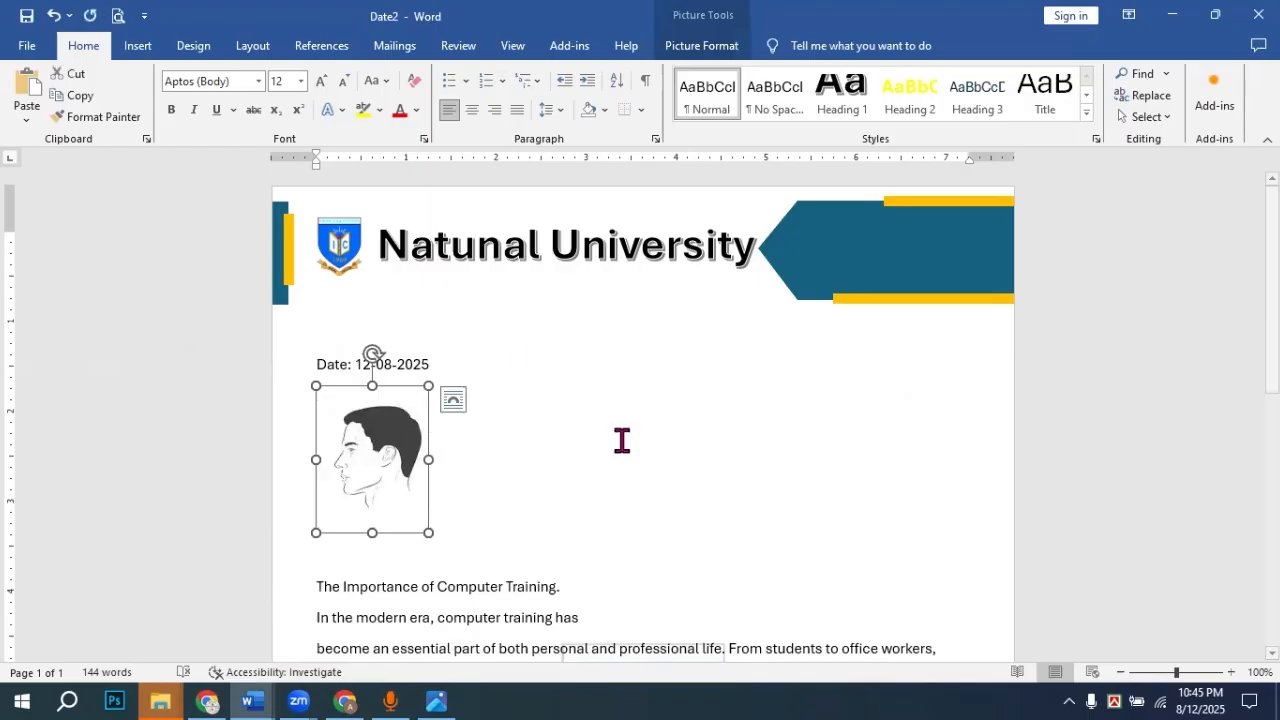
click(705, 46)
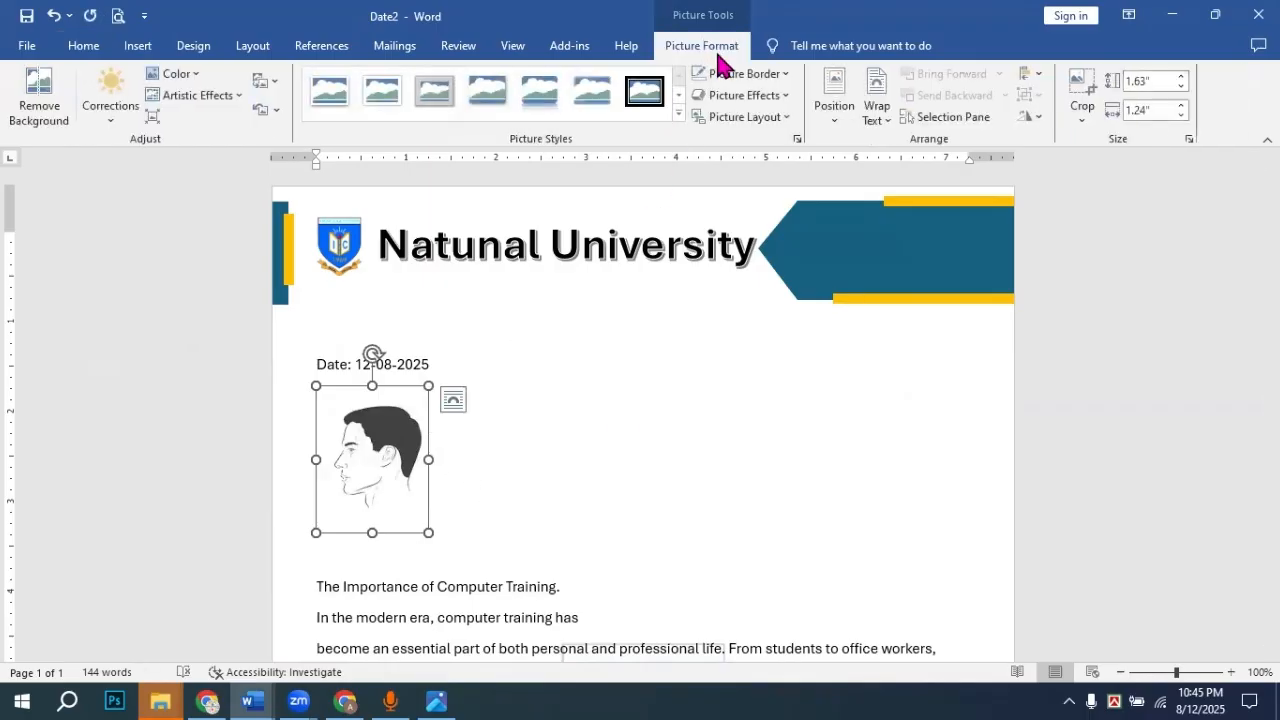
click(877, 125)
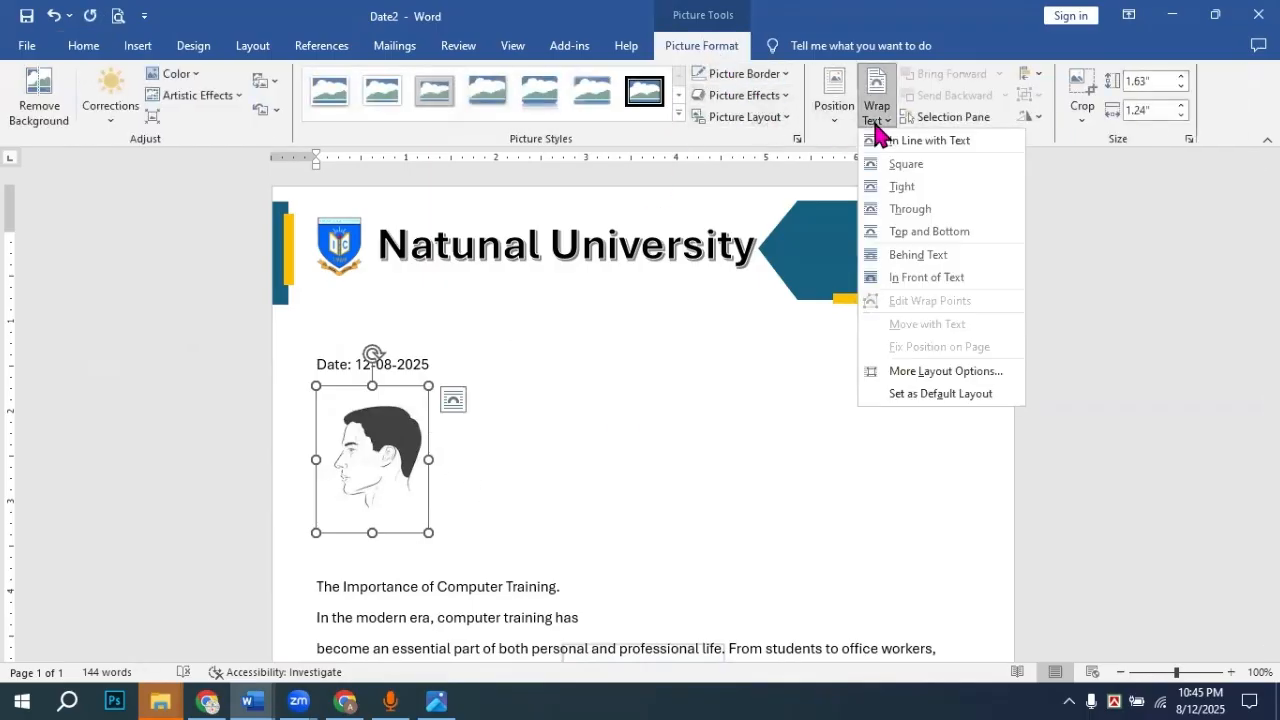
click(928, 287)
Step: Move the head picture onto the top-right teal banner and shrink it to 0.89" by 0.68"
drag(394, 486, 840, 251)
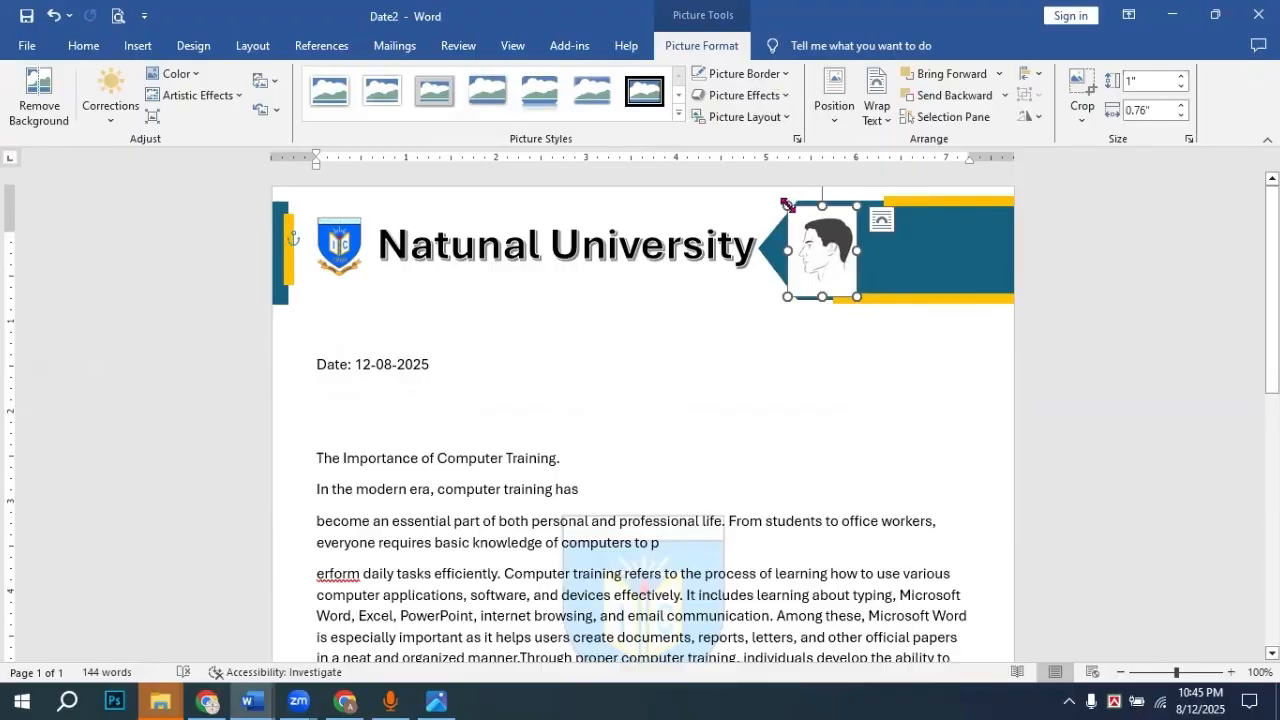
drag(790, 208, 794, 214)
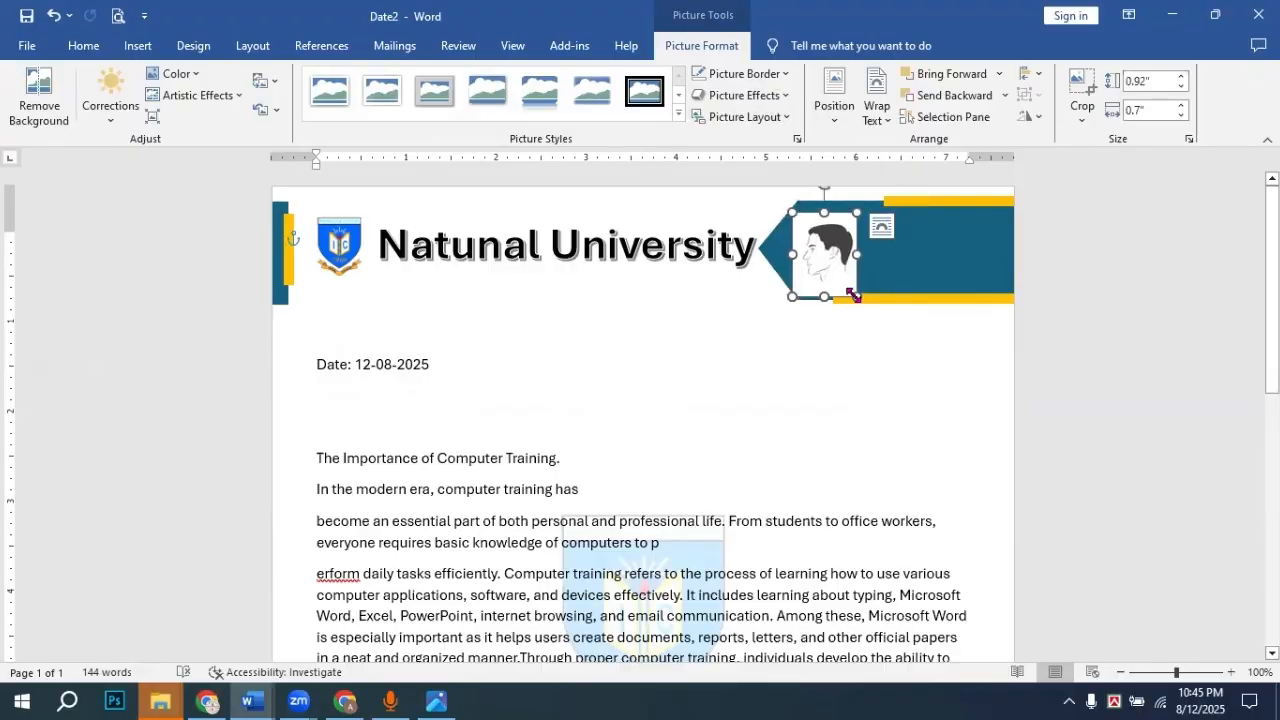
drag(855, 295, 852, 292)
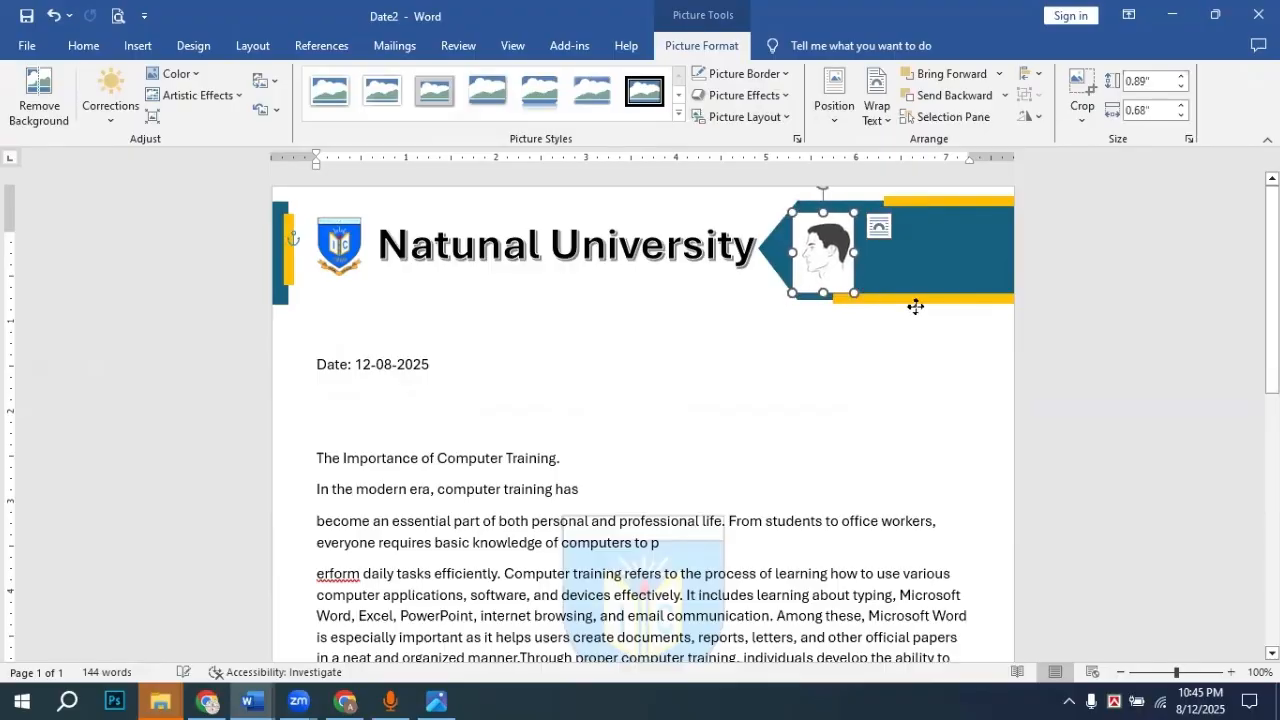
click(914, 304)
right_click(918, 302)
click(830, 279)
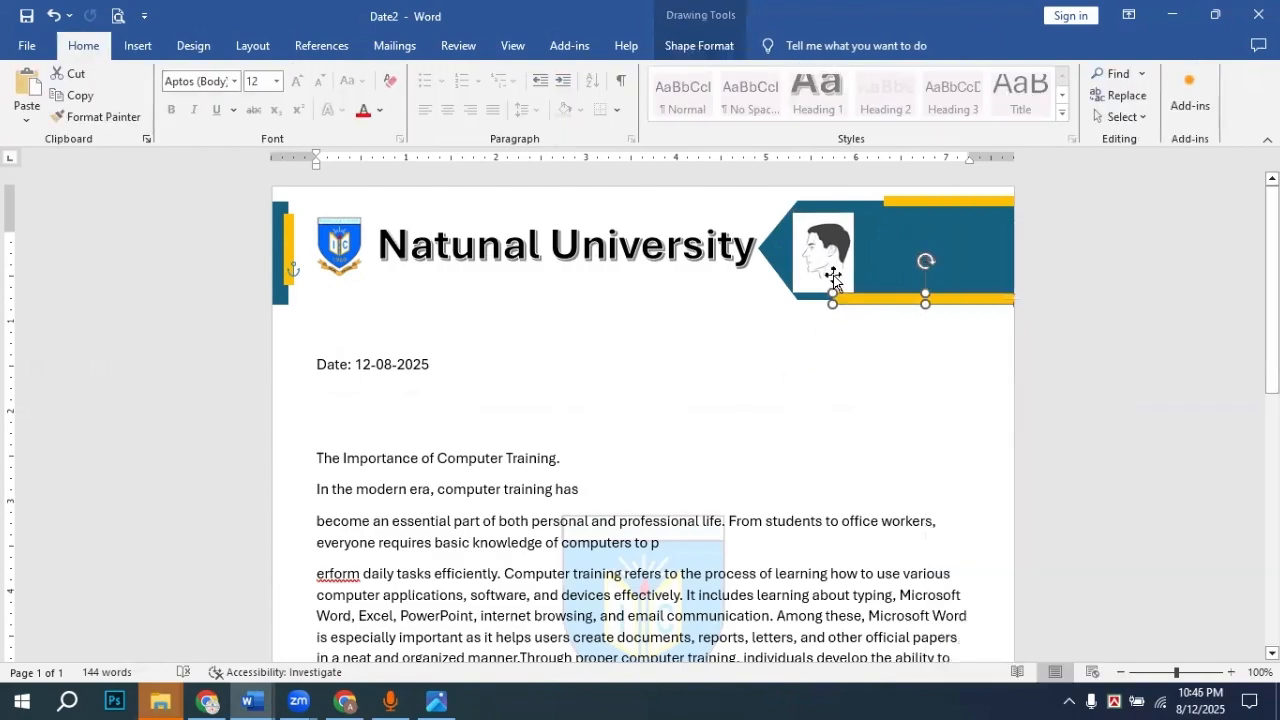
click(33, 100)
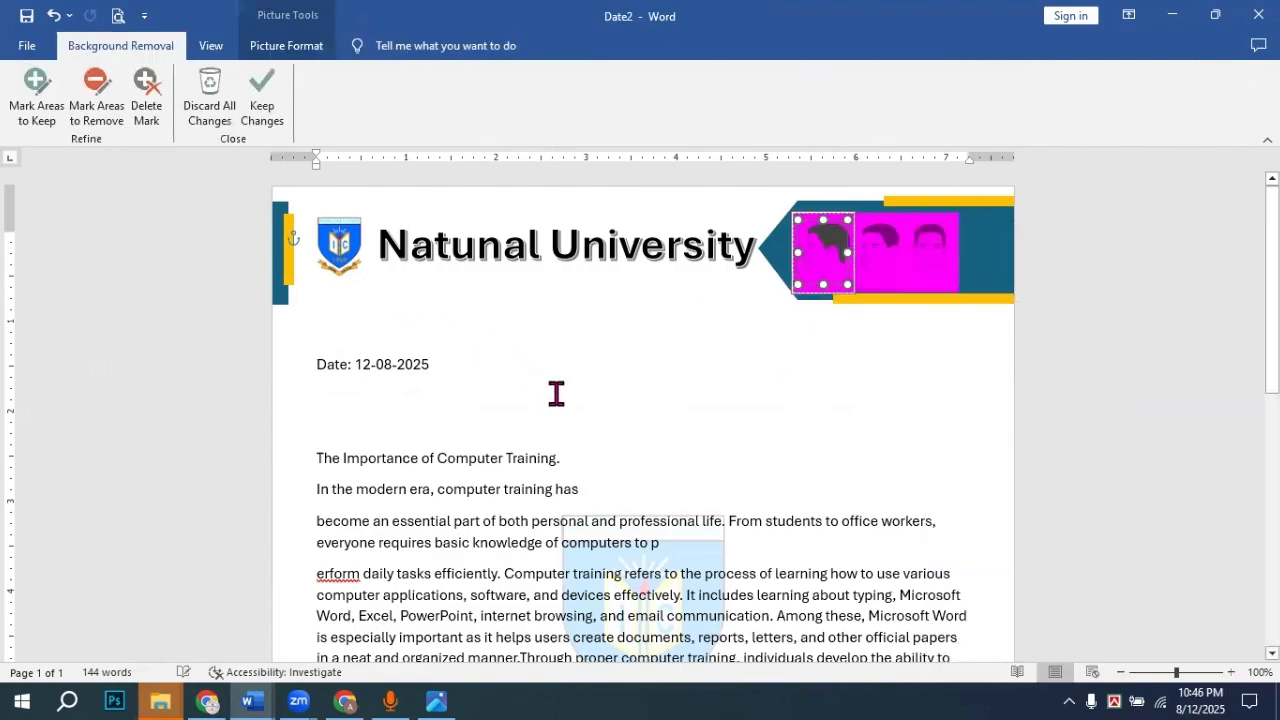
click(257, 95)
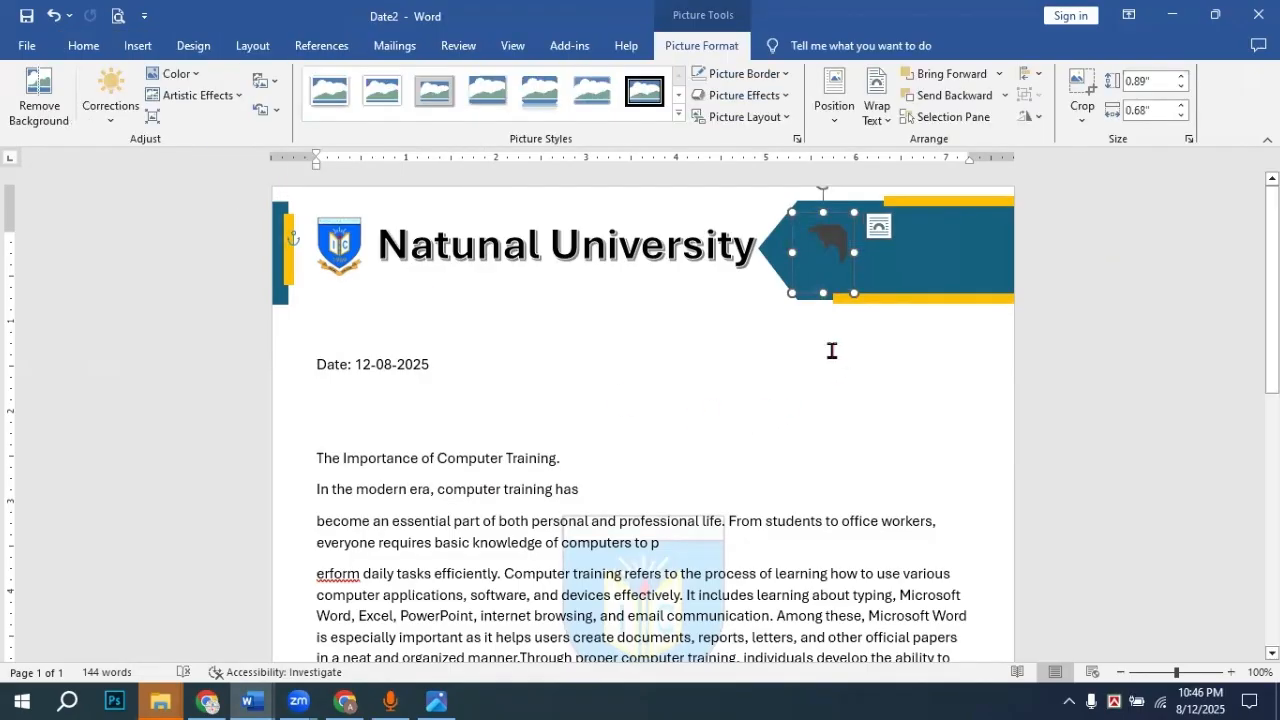
key(ctrl+z)
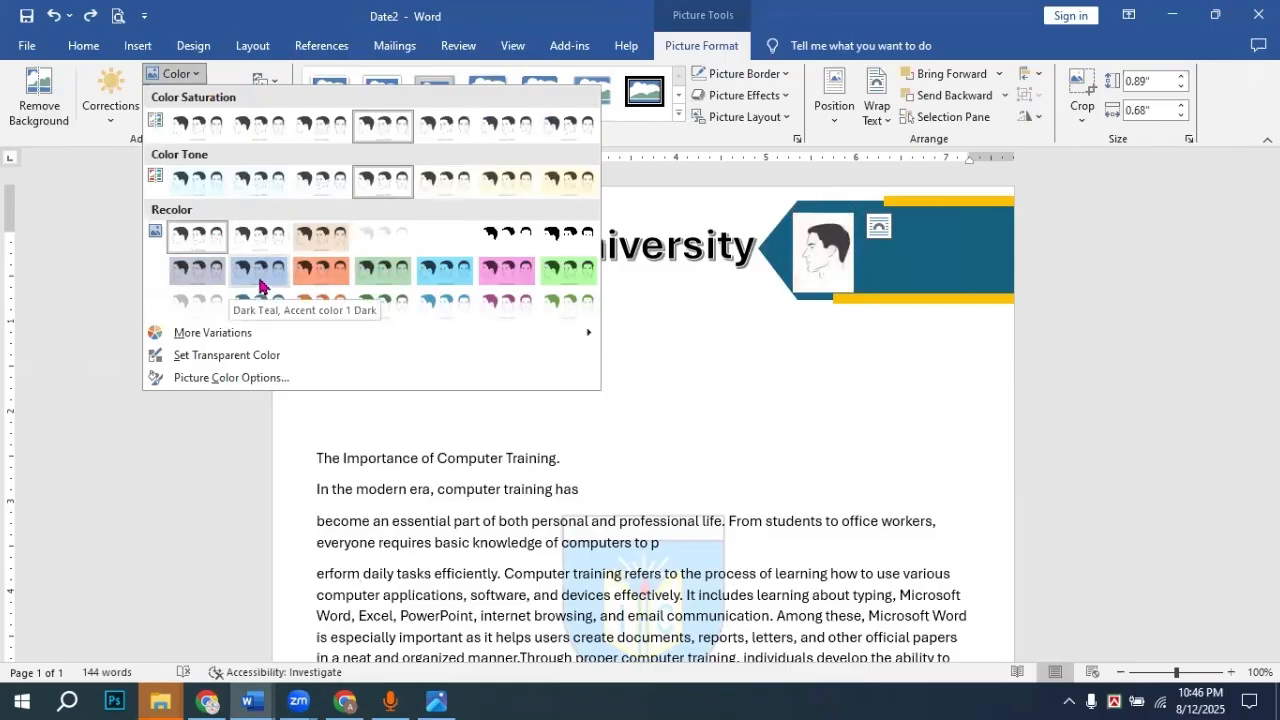
click(113, 100)
click(113, 100)
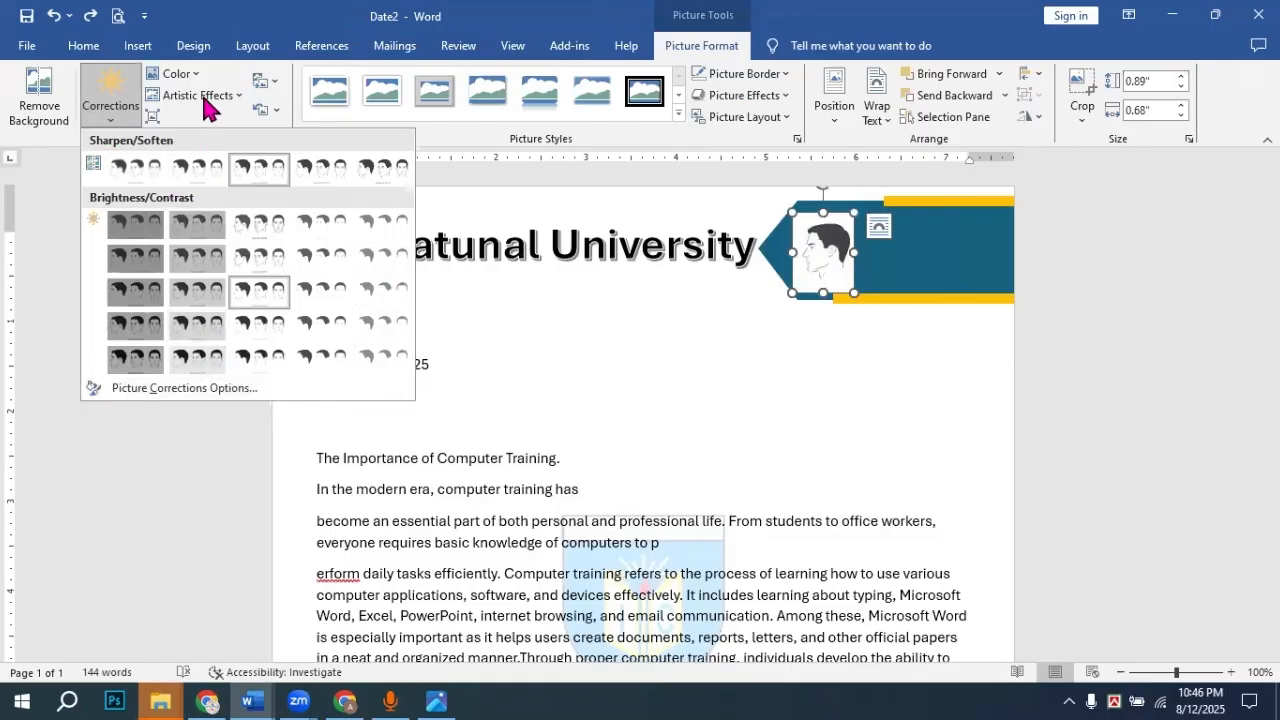
click(210, 98)
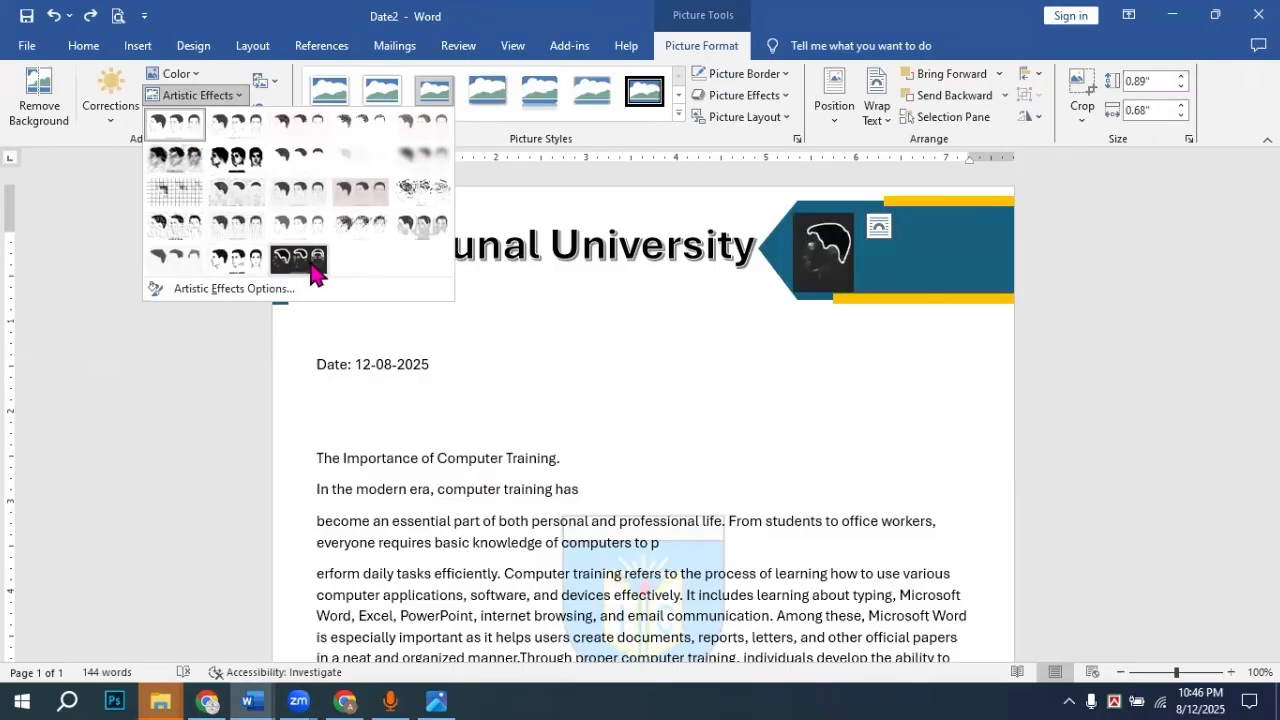
click(100, 194)
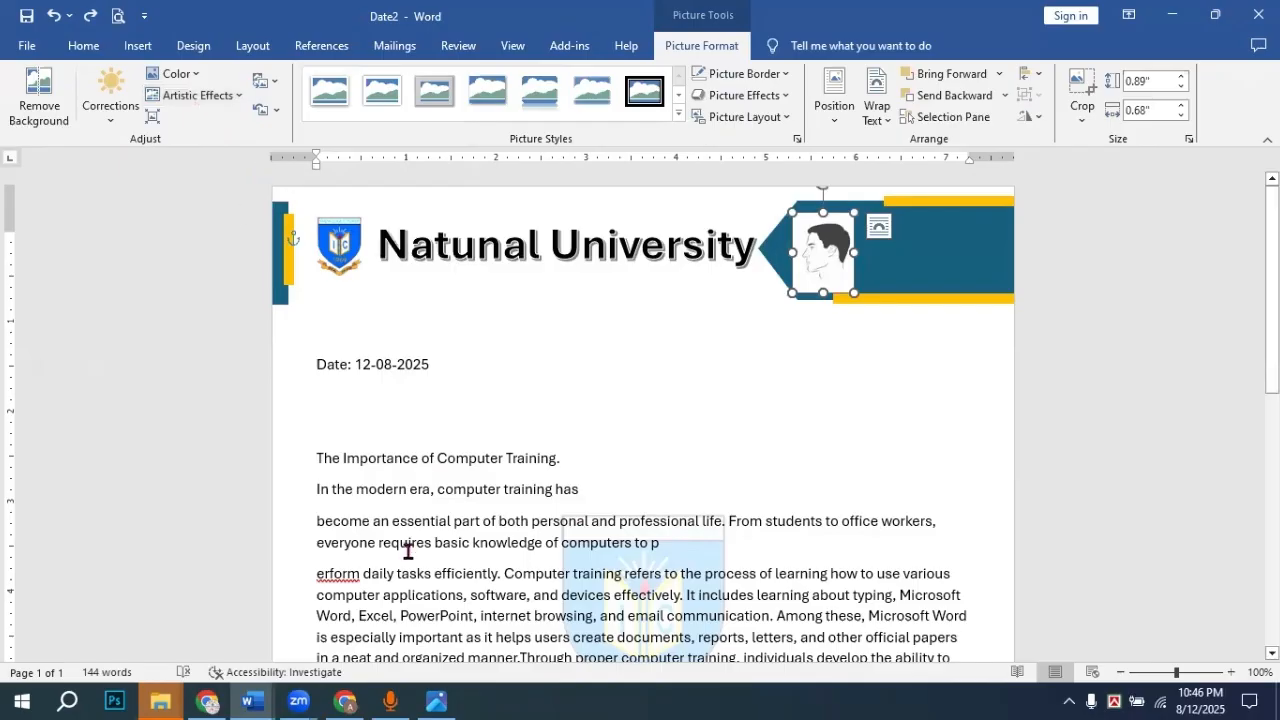
Step: Save the head picture as a PNG named 'ccc' in the Downloads folder
right_click(820, 263)
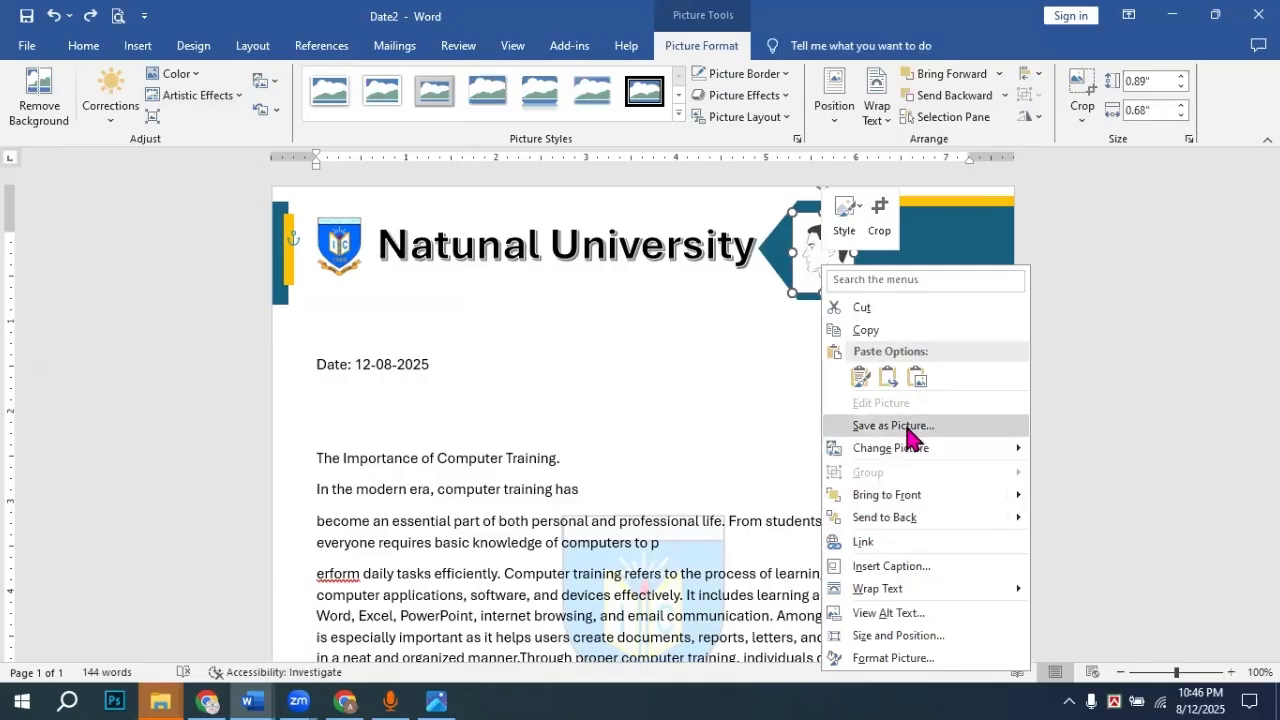
click(838, 426)
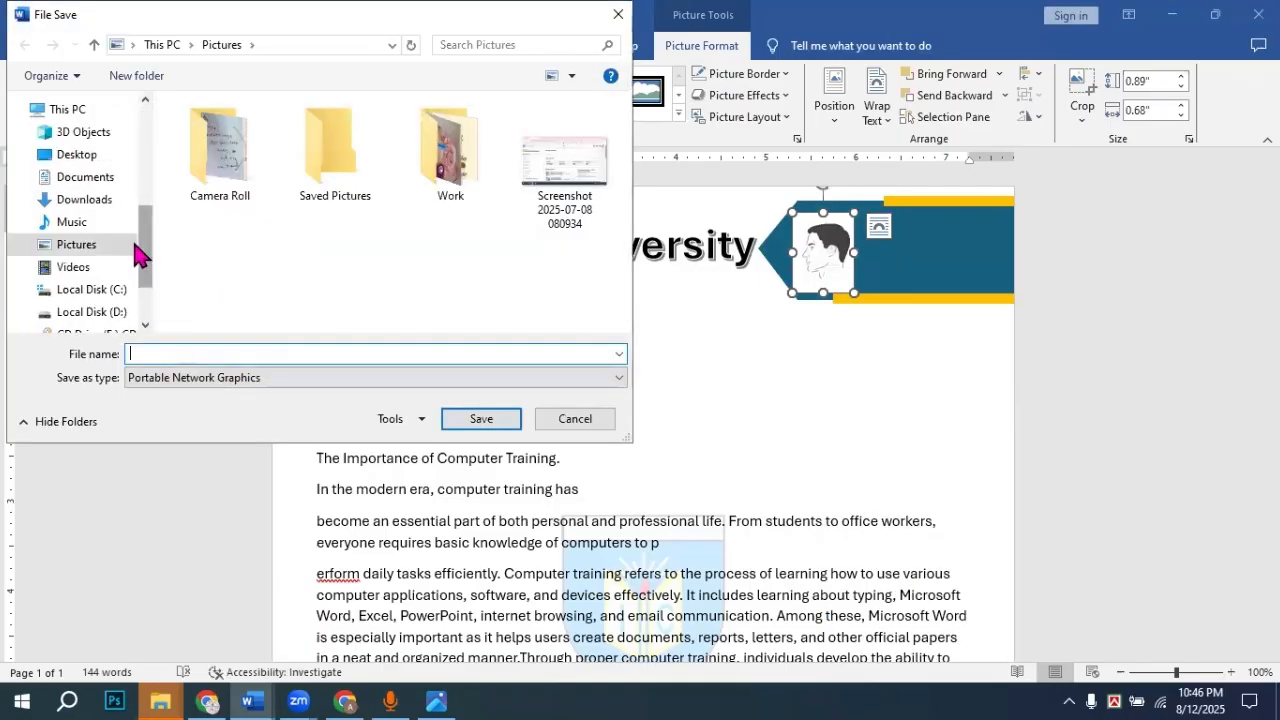
click(84, 199)
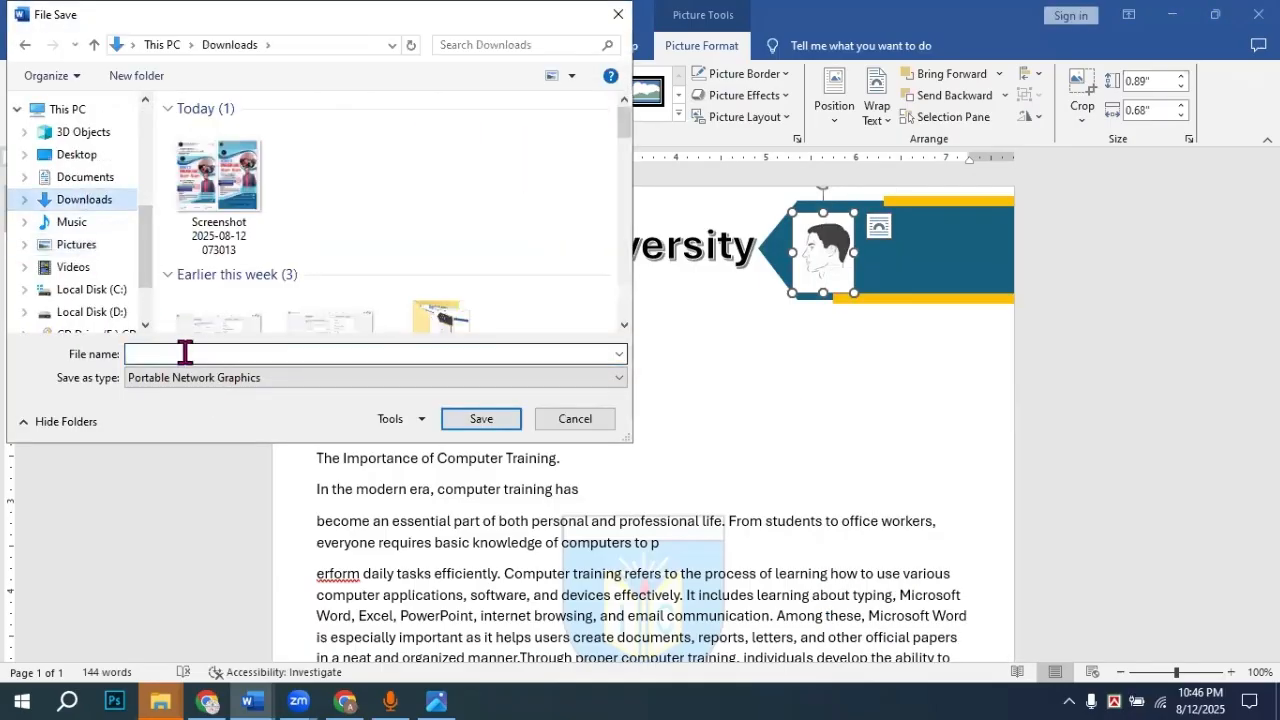
text(ccc)
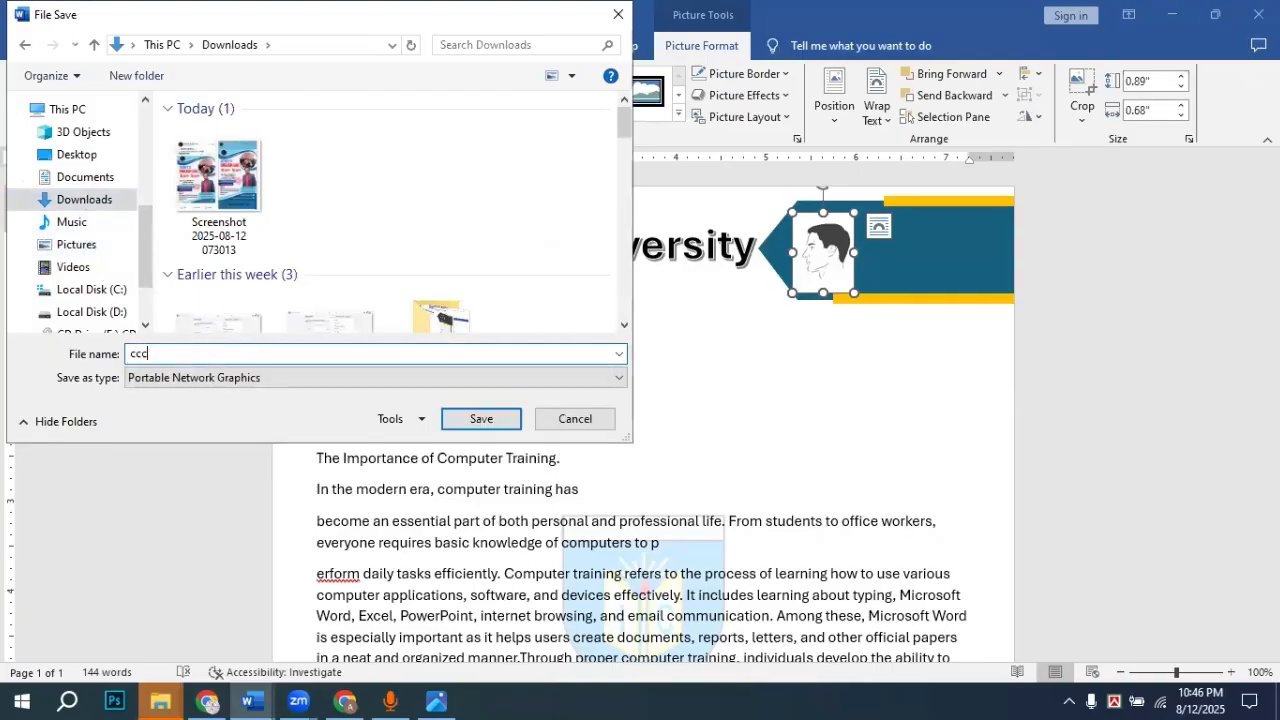
click(497, 424)
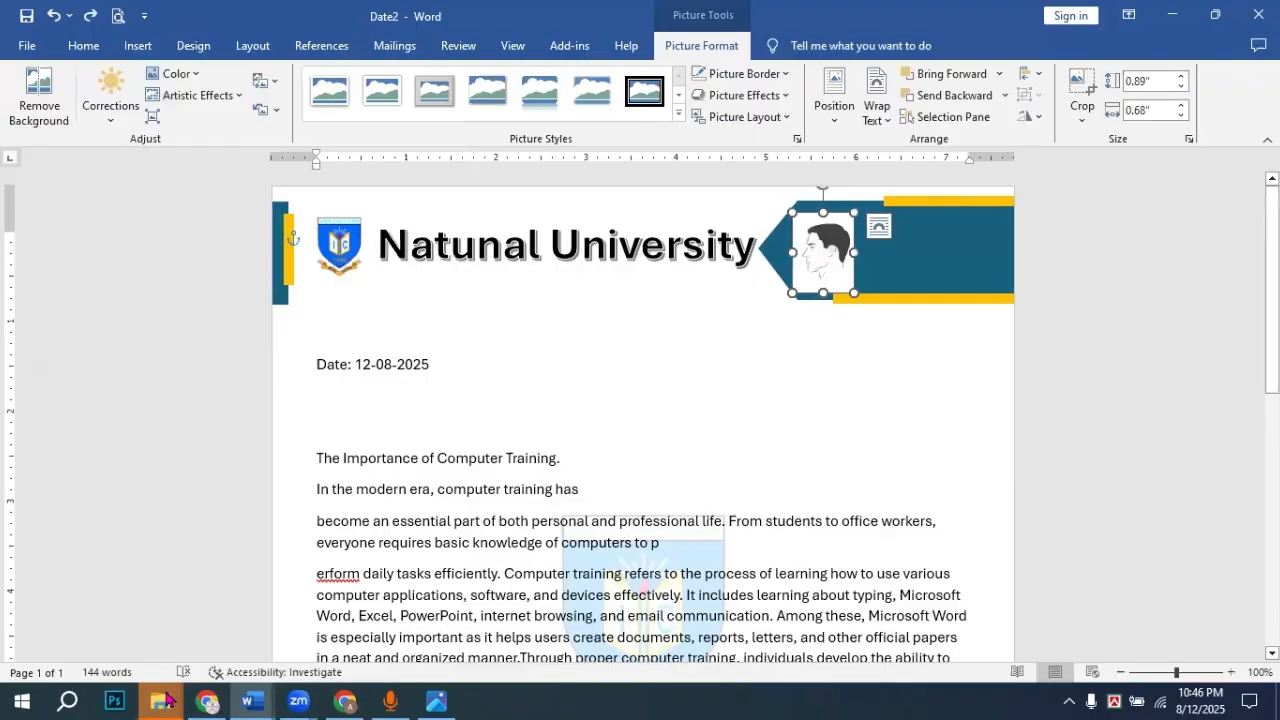
Step: Search for a background remover and open remove.bg's image upload page
click(207, 700)
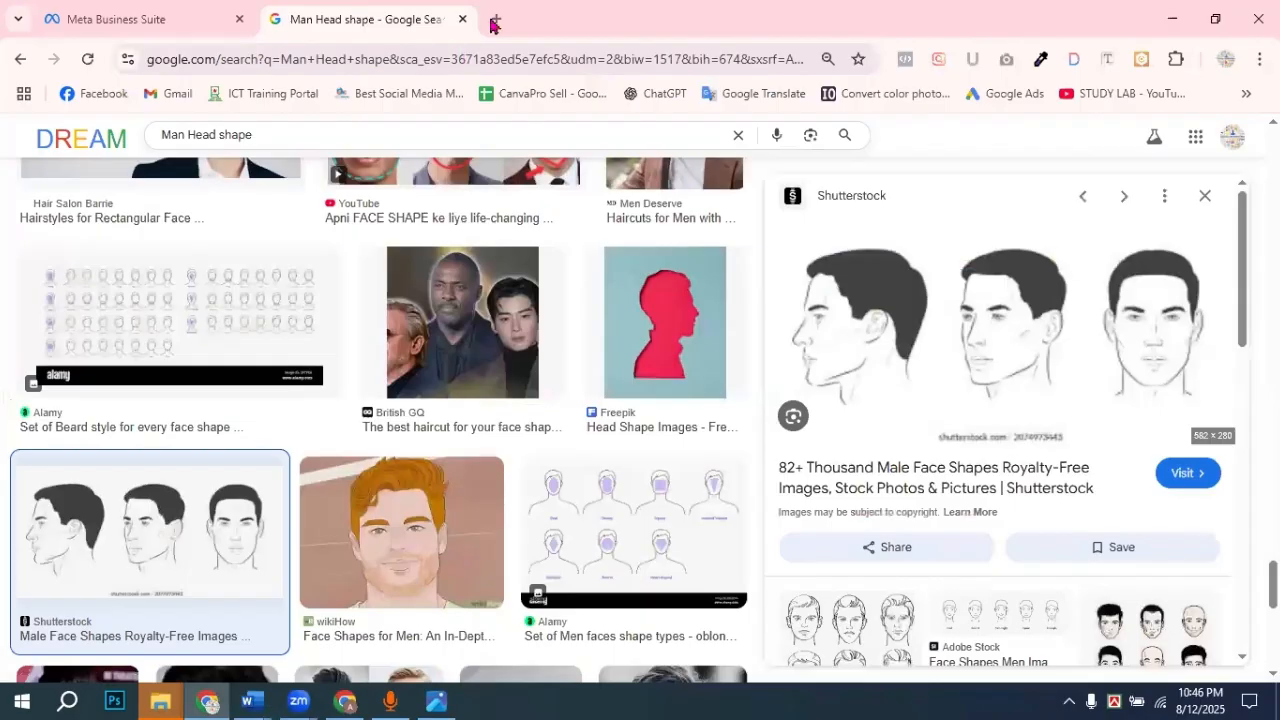
key(ctrl+t)
text(b)
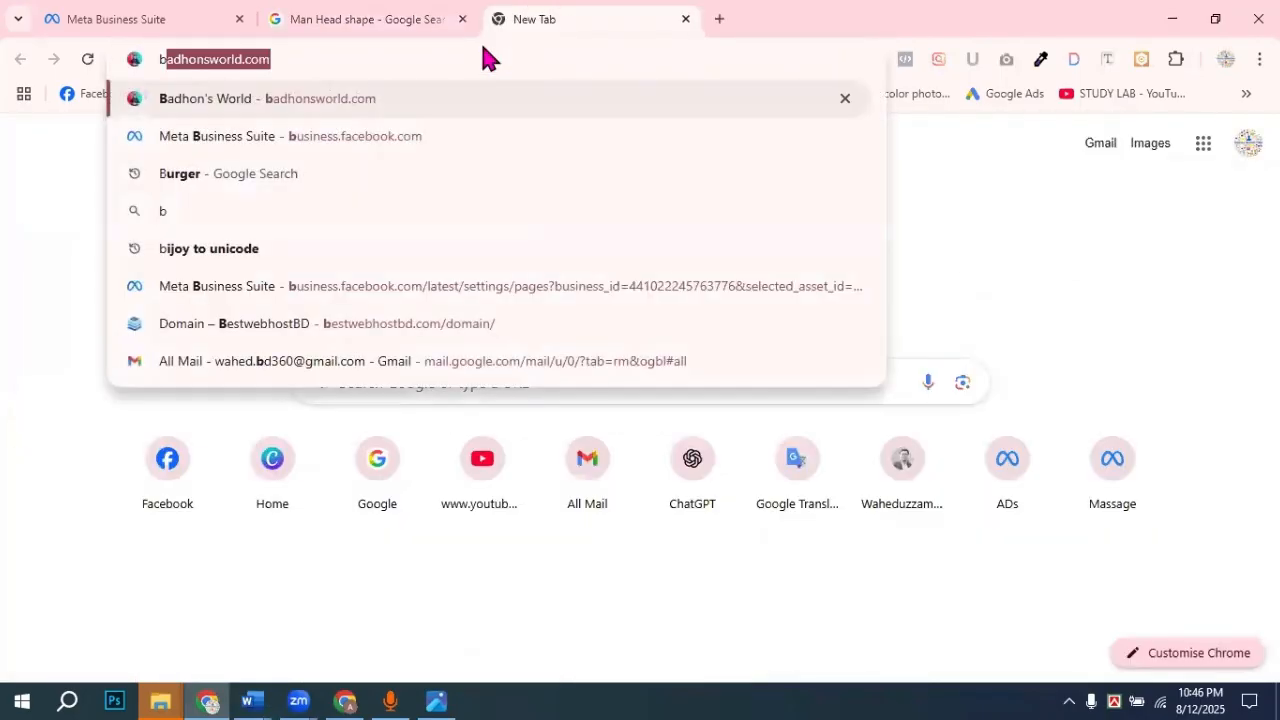
text(g)
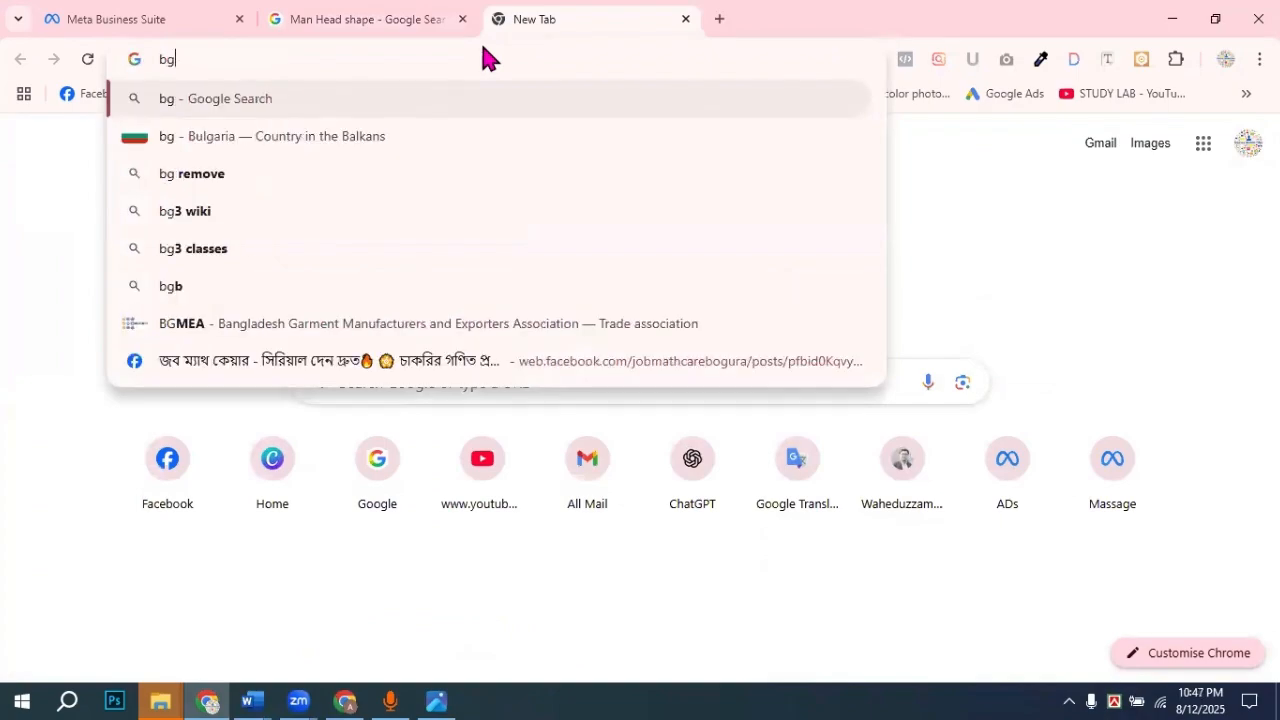
click(215, 176)
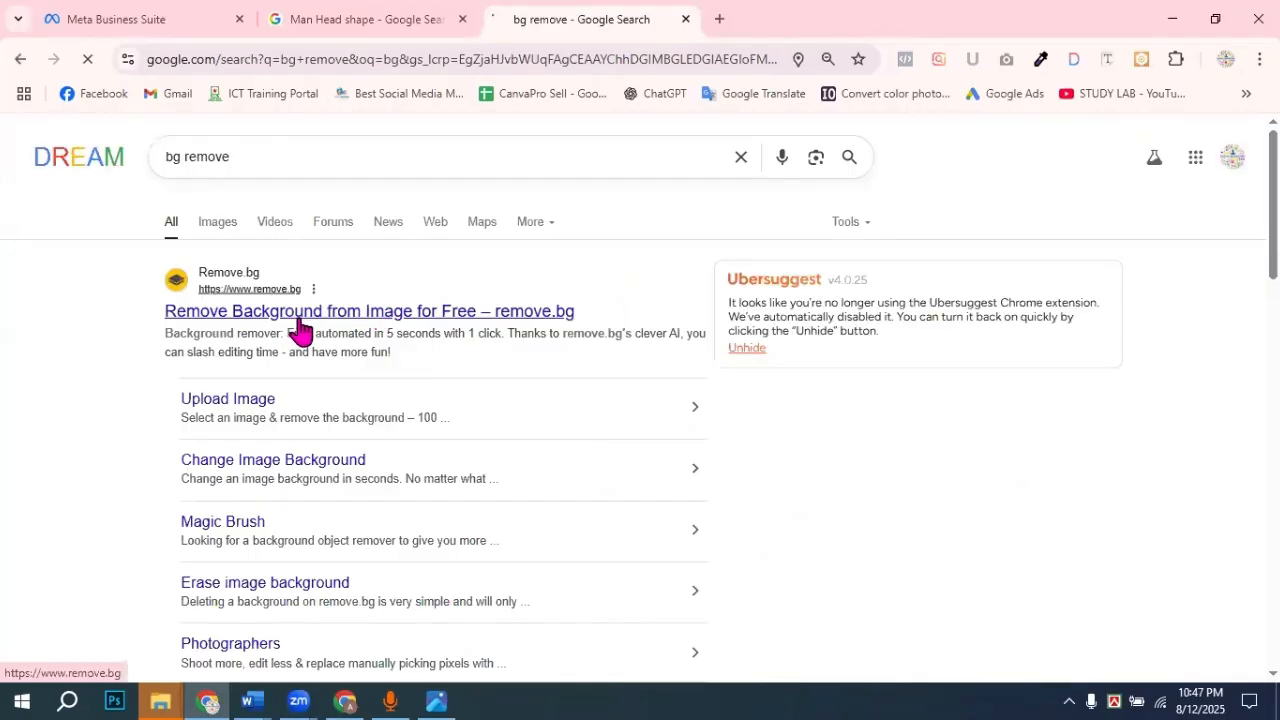
click(299, 318)
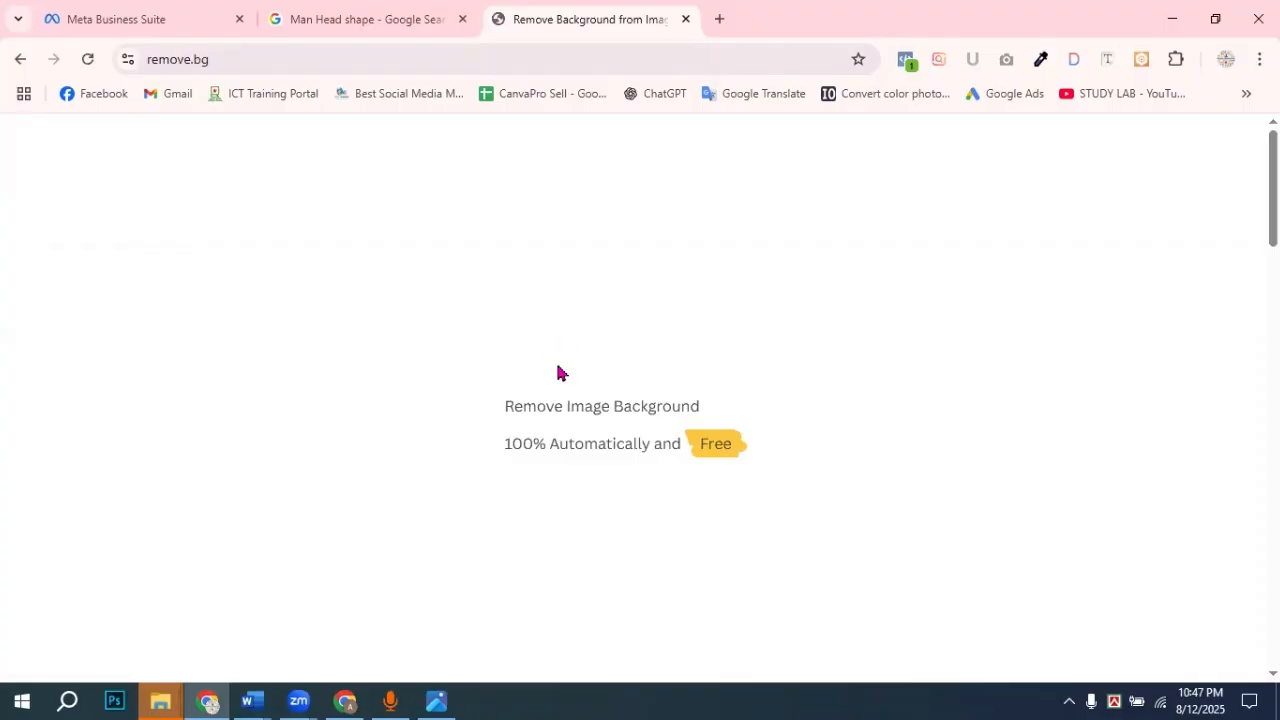
scroll(869, 346, down, 4)
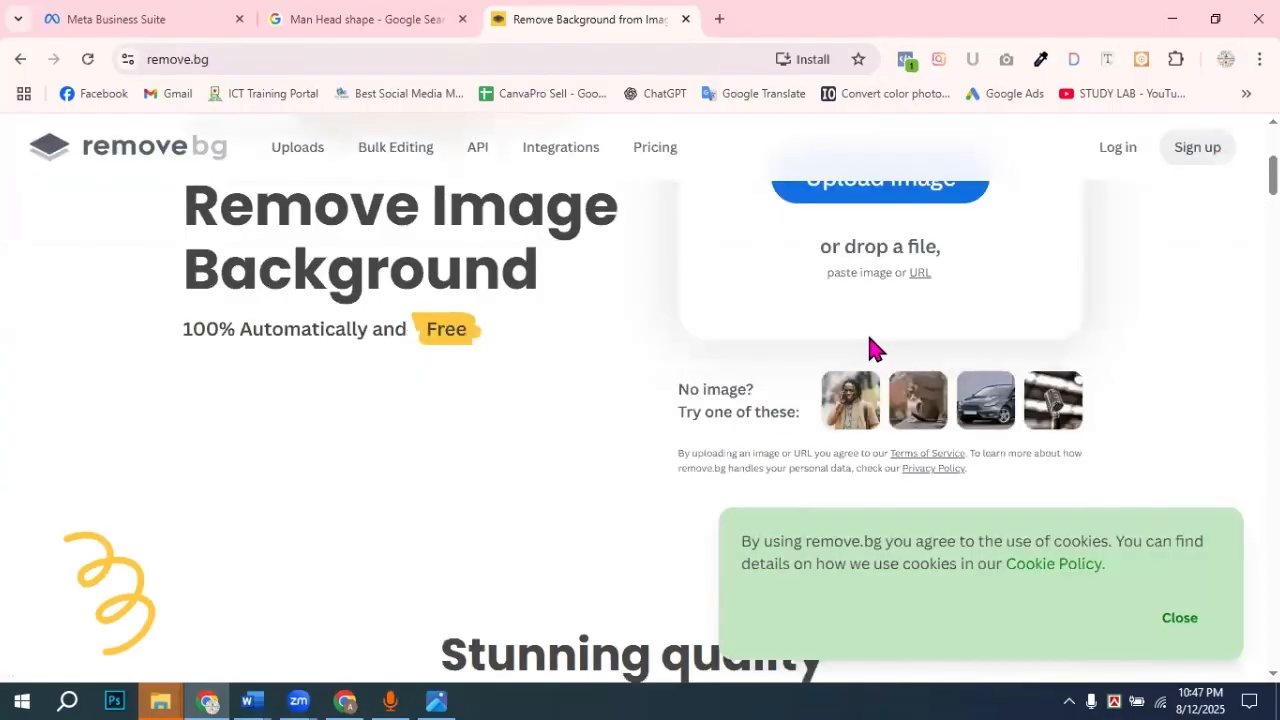
click(852, 392)
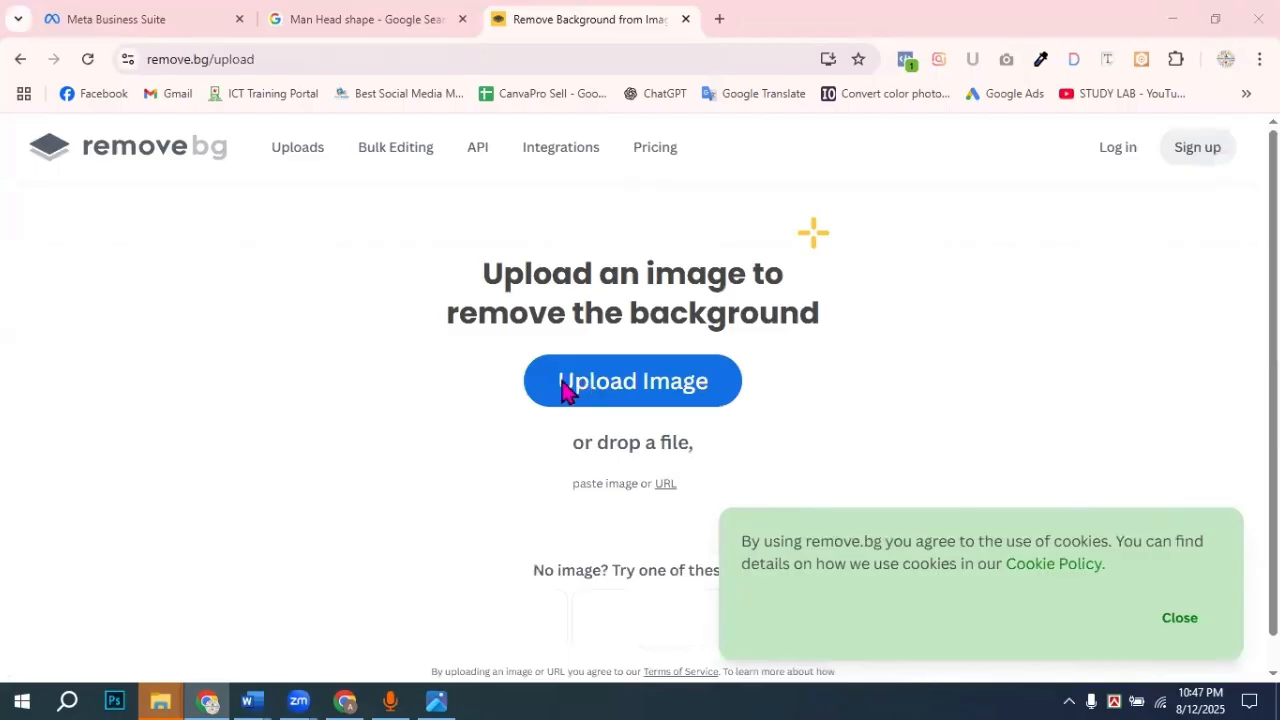
Step: Upload 'ccc', download the preview cutout, and drag ccc-removebg-preview.png into Date2
click(566, 390)
click(235, 210)
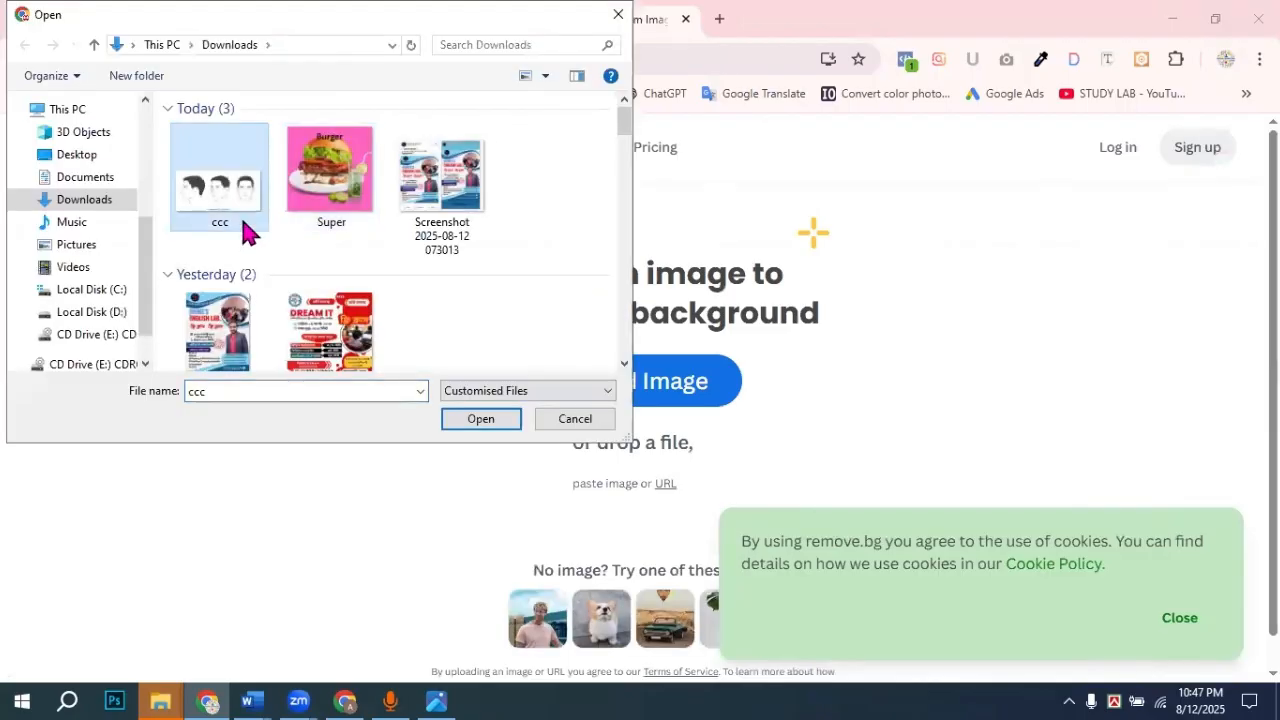
click(475, 425)
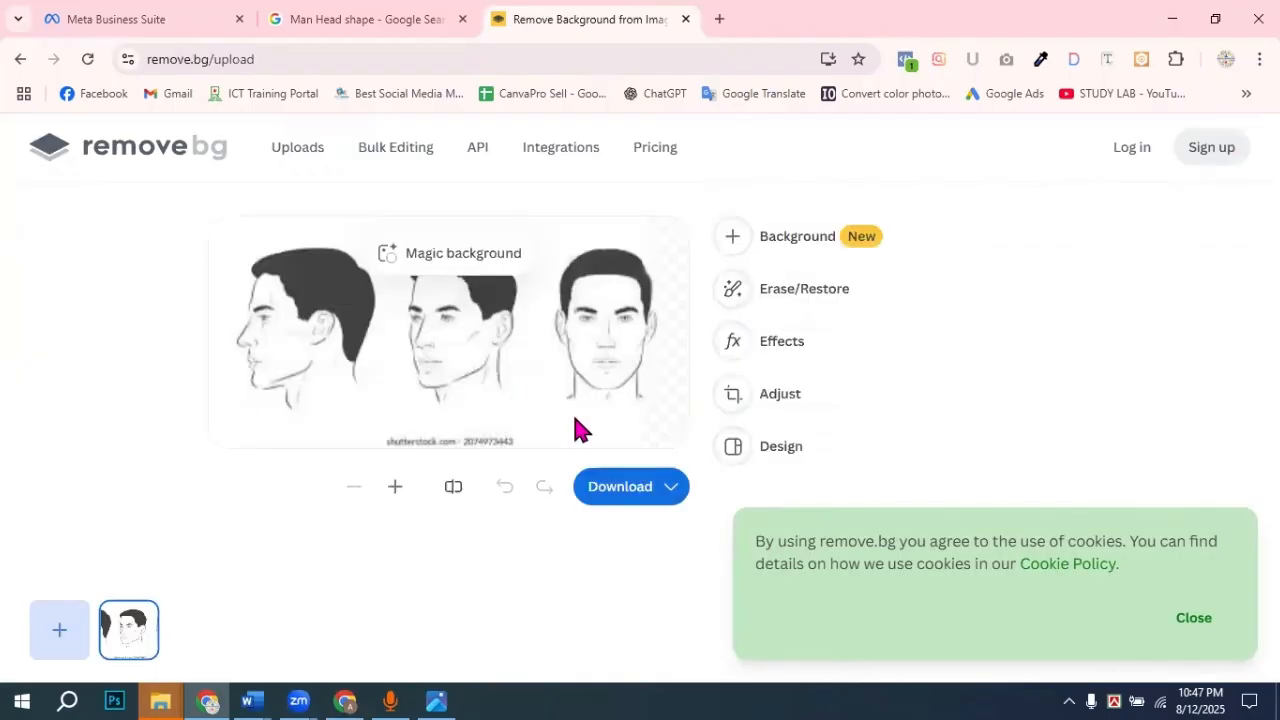
click(626, 490)
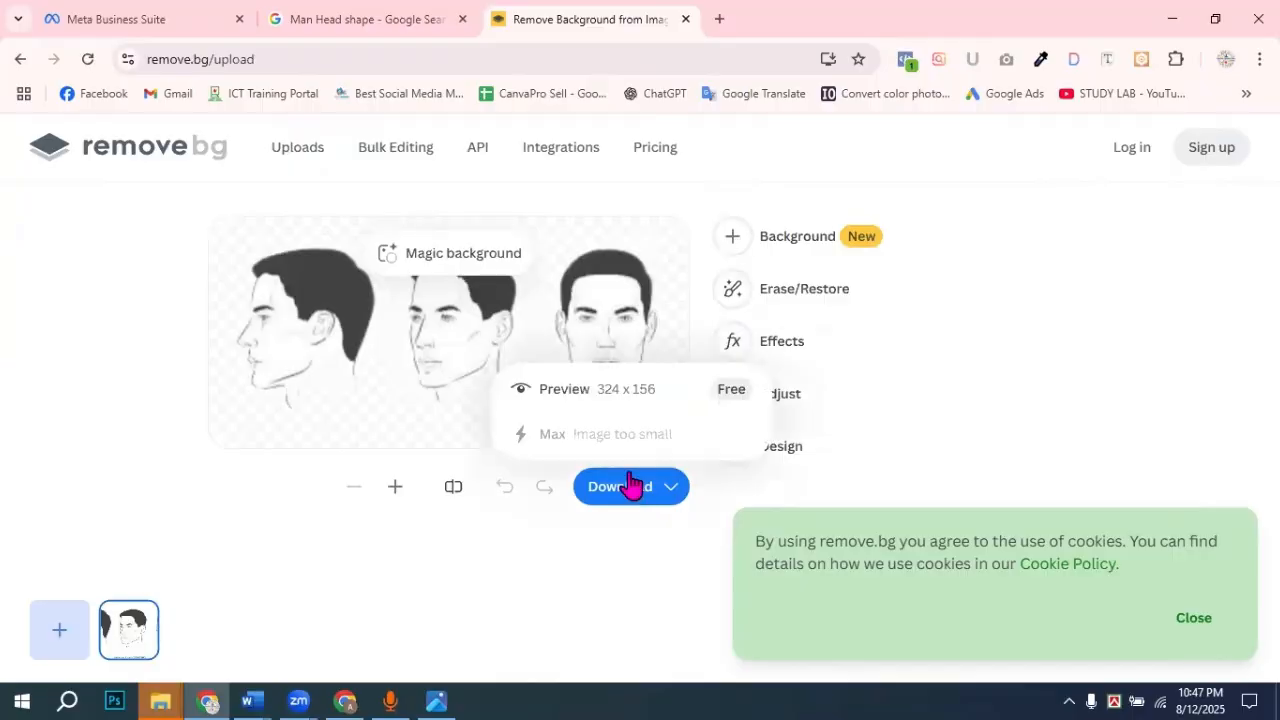
click(626, 398)
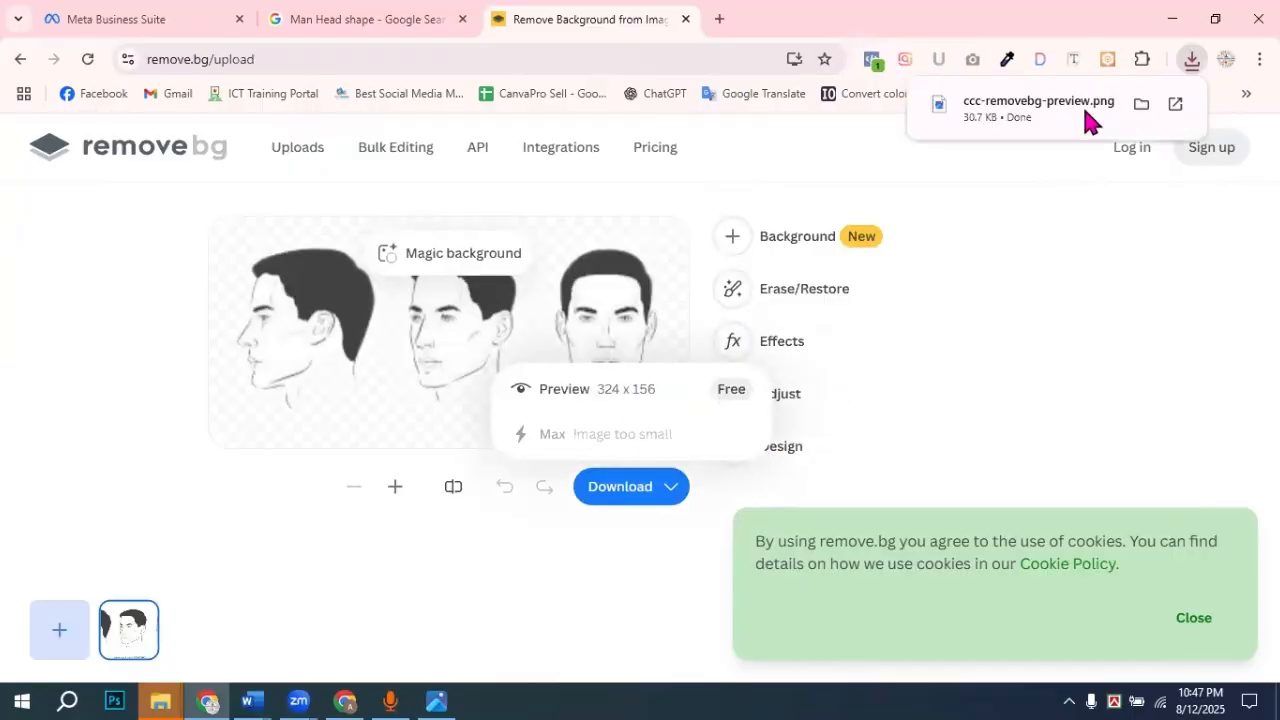
drag(1081, 111, 751, 380)
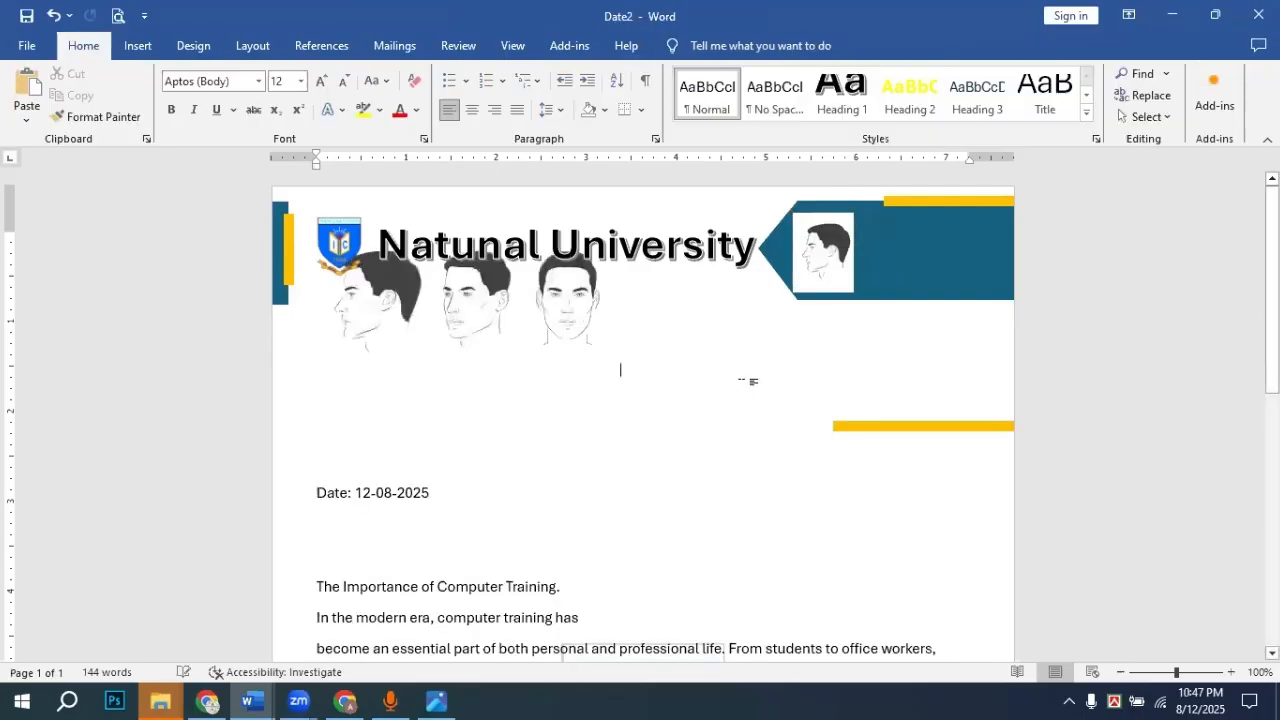
Step: Move the three-heads cutout down beside the date line and nudge its right crop edge
click(585, 314)
right_click(600, 366)
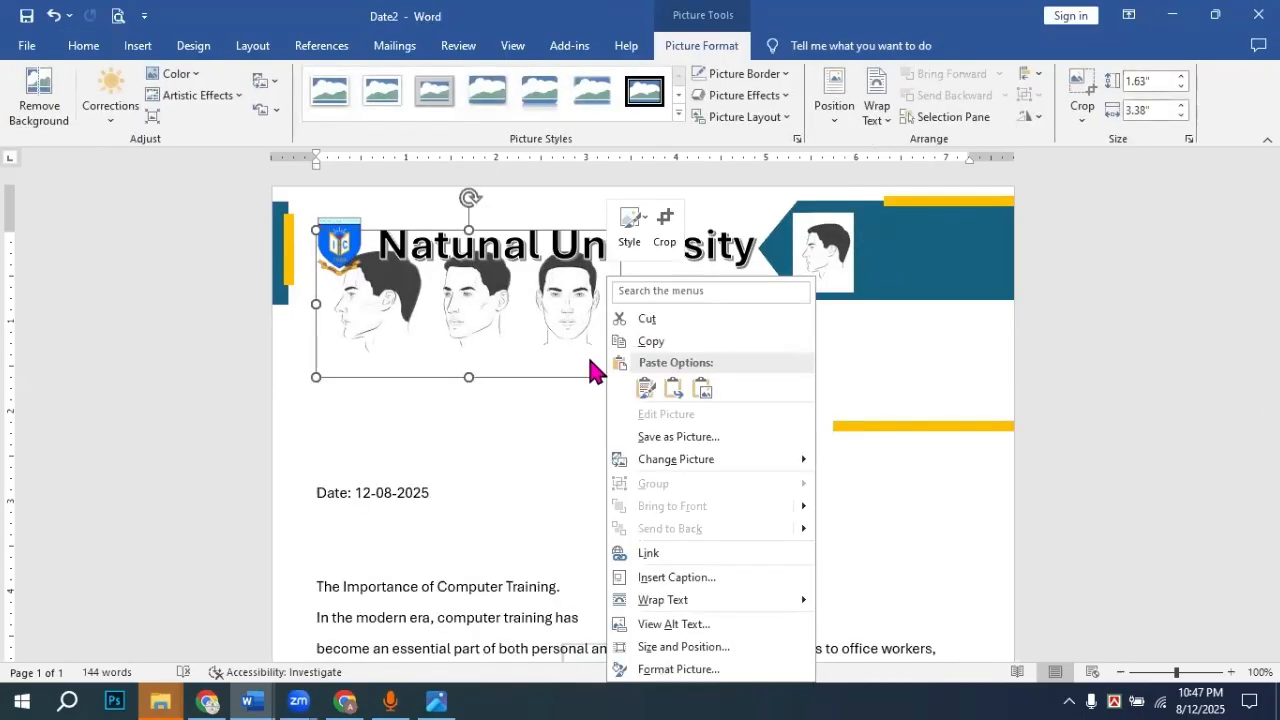
click(588, 356)
drag(601, 385, 713, 507)
right_click(711, 463)
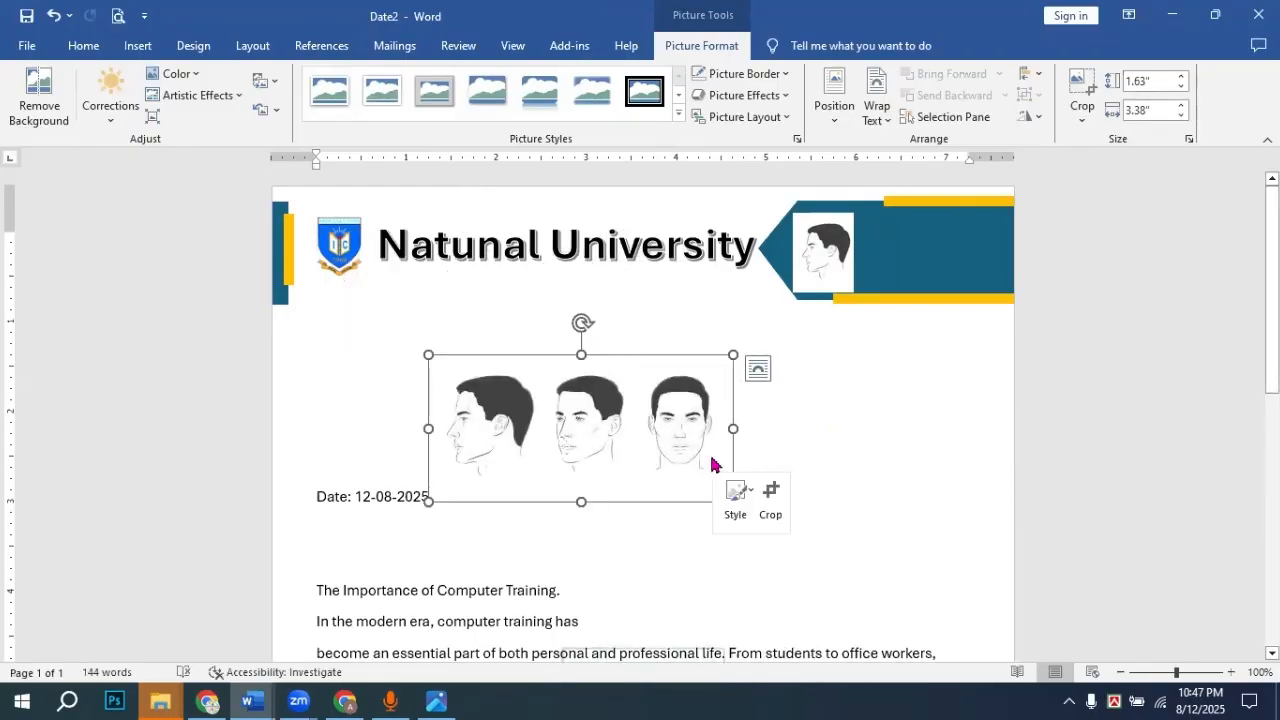
click(770, 496)
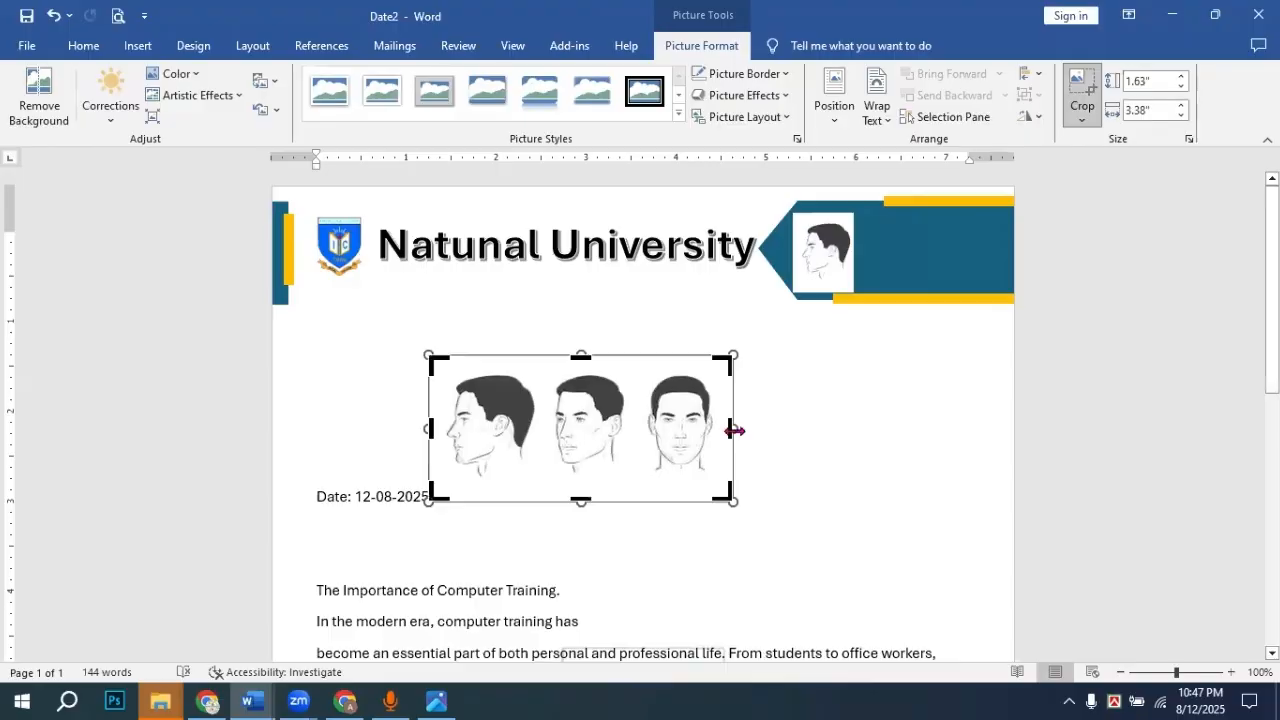
mouse_move(735, 430)
mouse_down()
mouse_move(552, 429)
mouse_move(740, 428)
mouse_up()
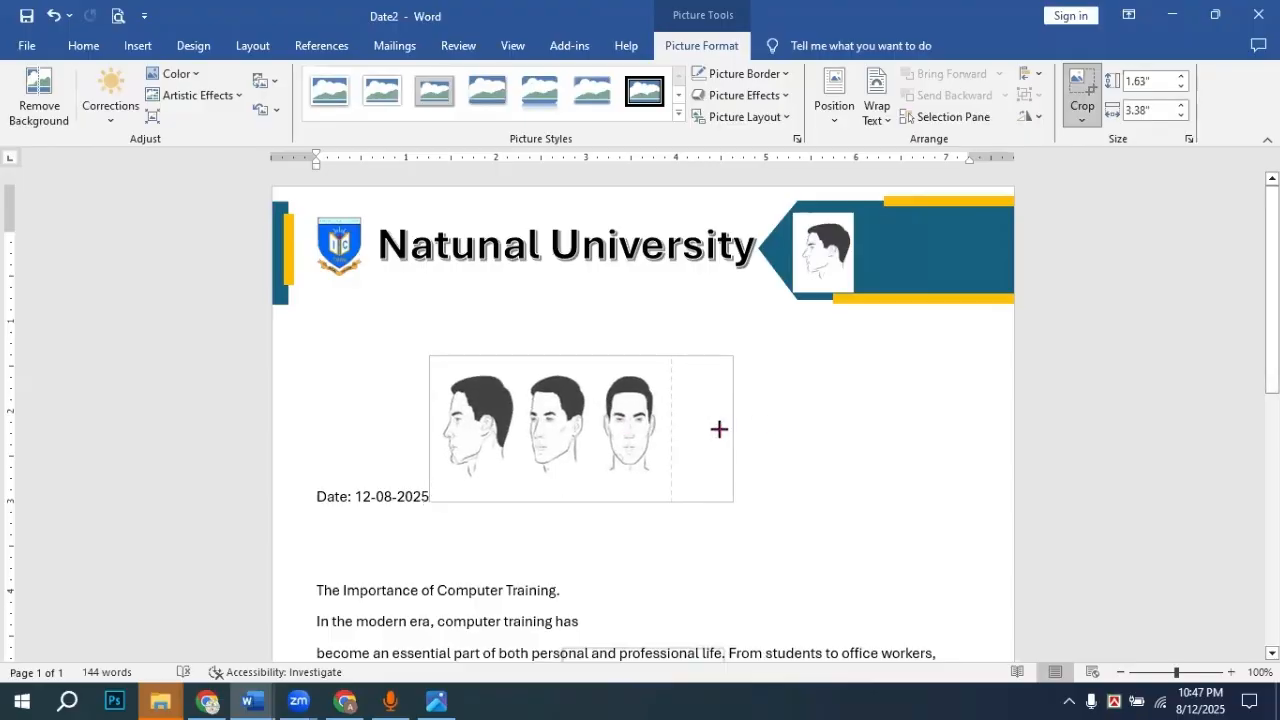
click(755, 441)
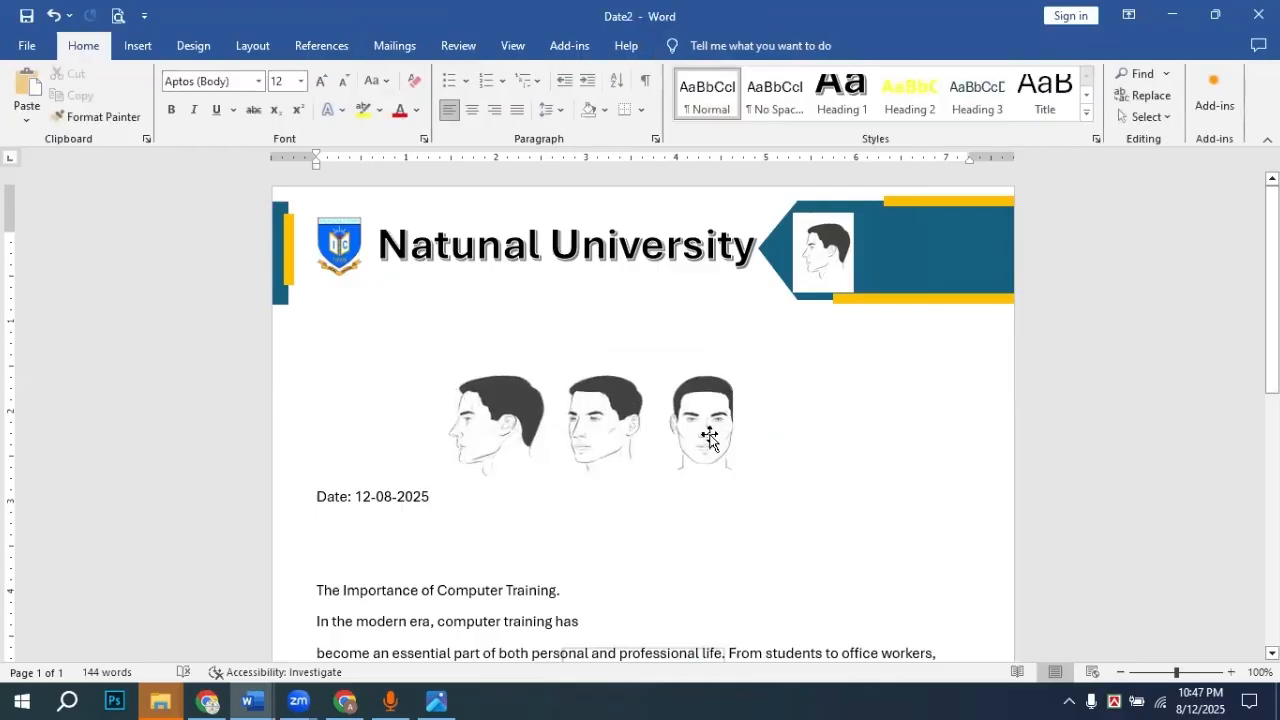
Step: Crop the cutout to the first profile head and place it under the banner above the date
click(703, 435)
right_click(712, 446)
click(771, 472)
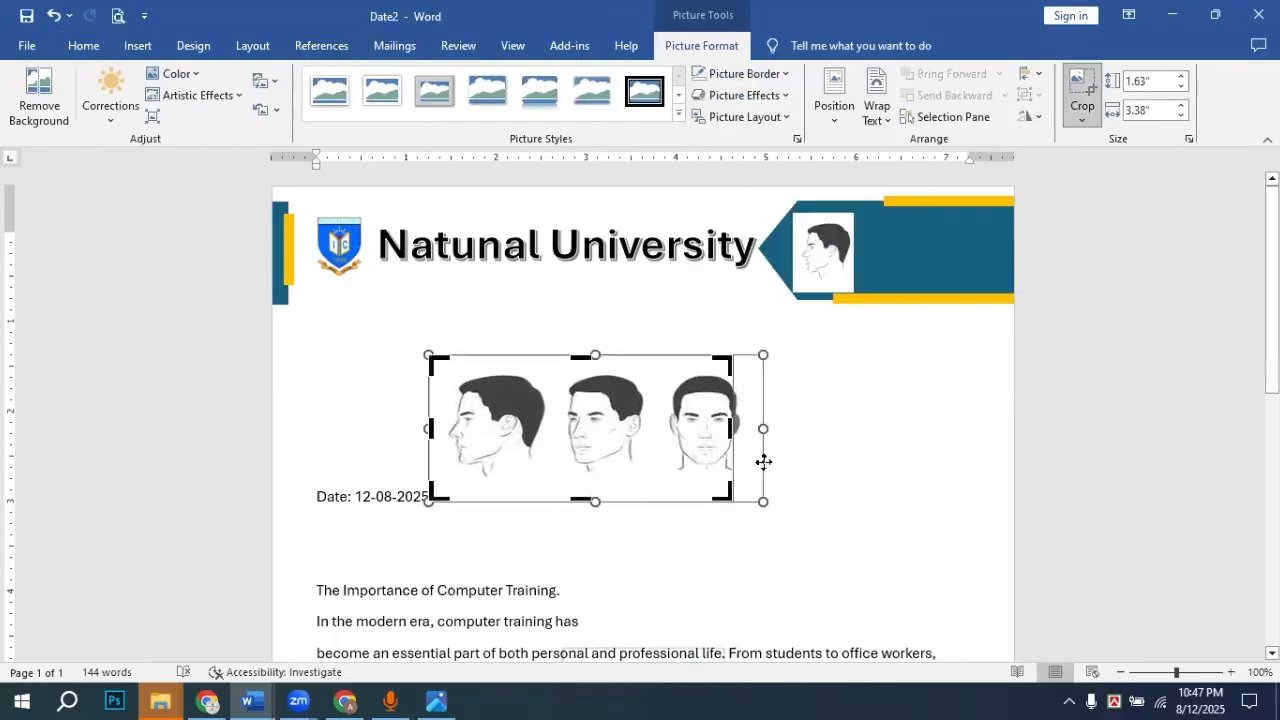
drag(731, 429, 551, 420)
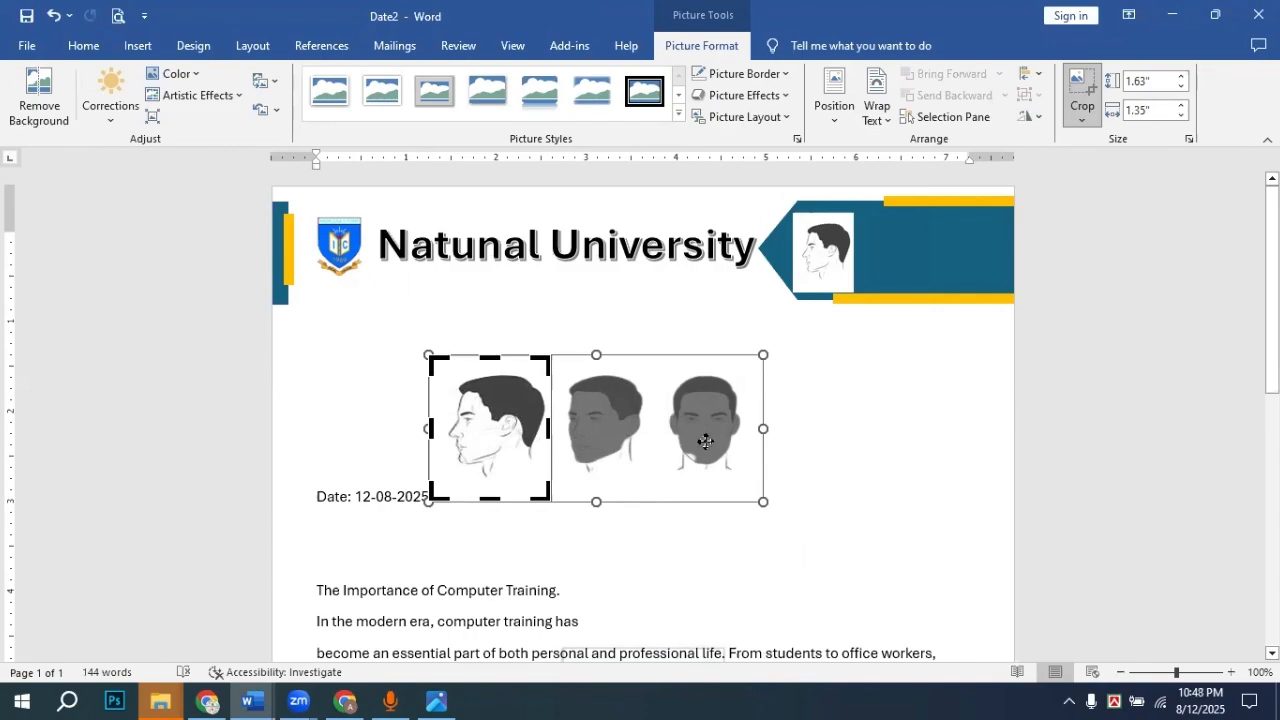
key(Return)
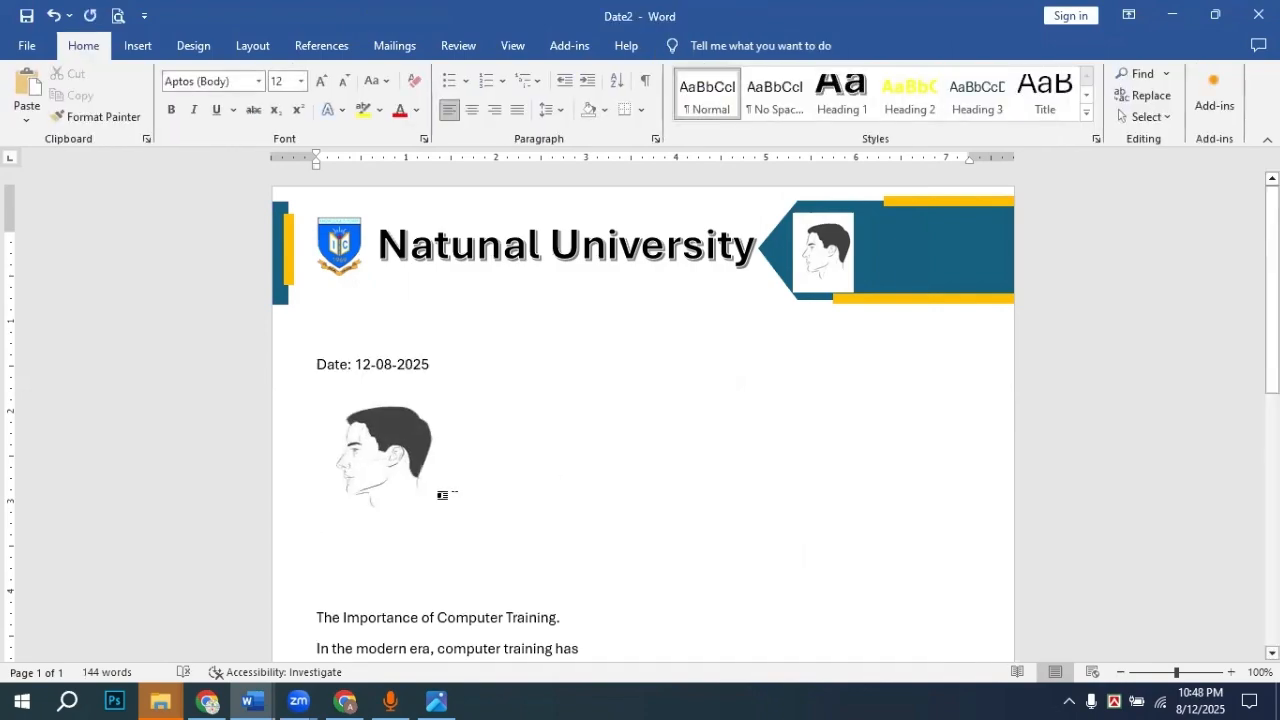
drag(397, 444, 893, 327)
drag(400, 478, 400, 394)
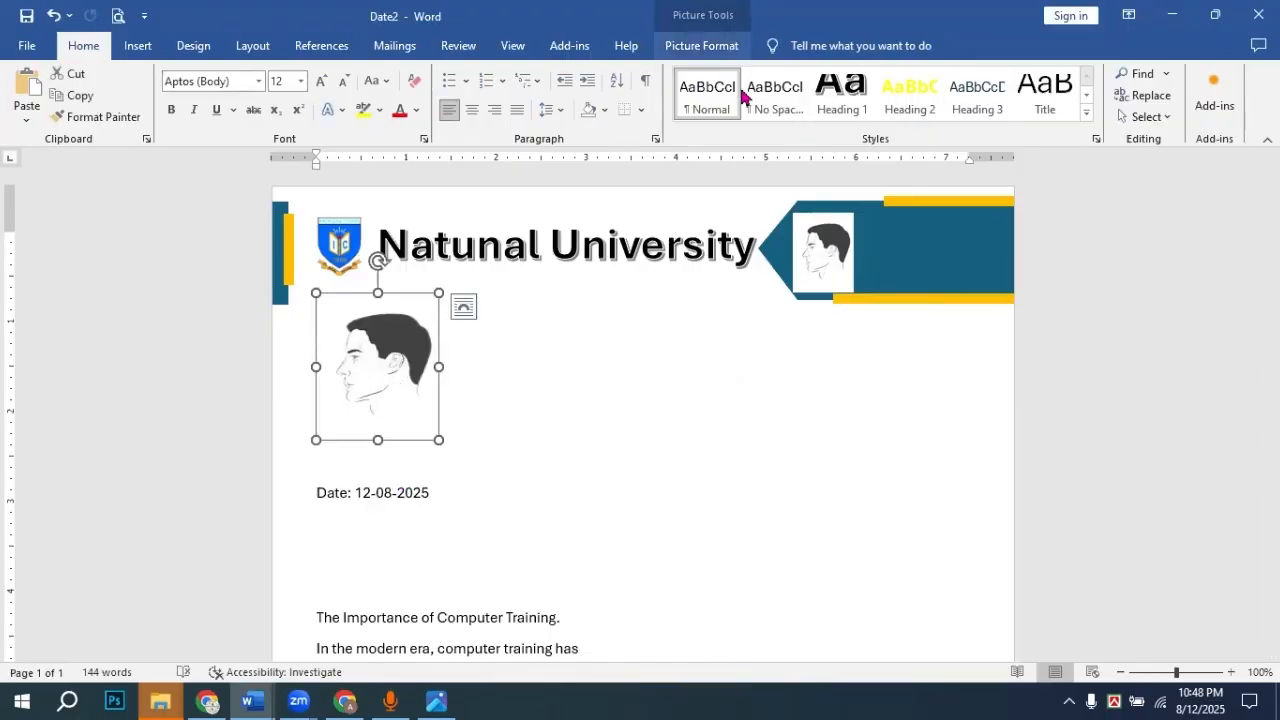
Step: Set the profile head to In Front of Text and drag it into the teal banner
click(701, 45)
click(877, 100)
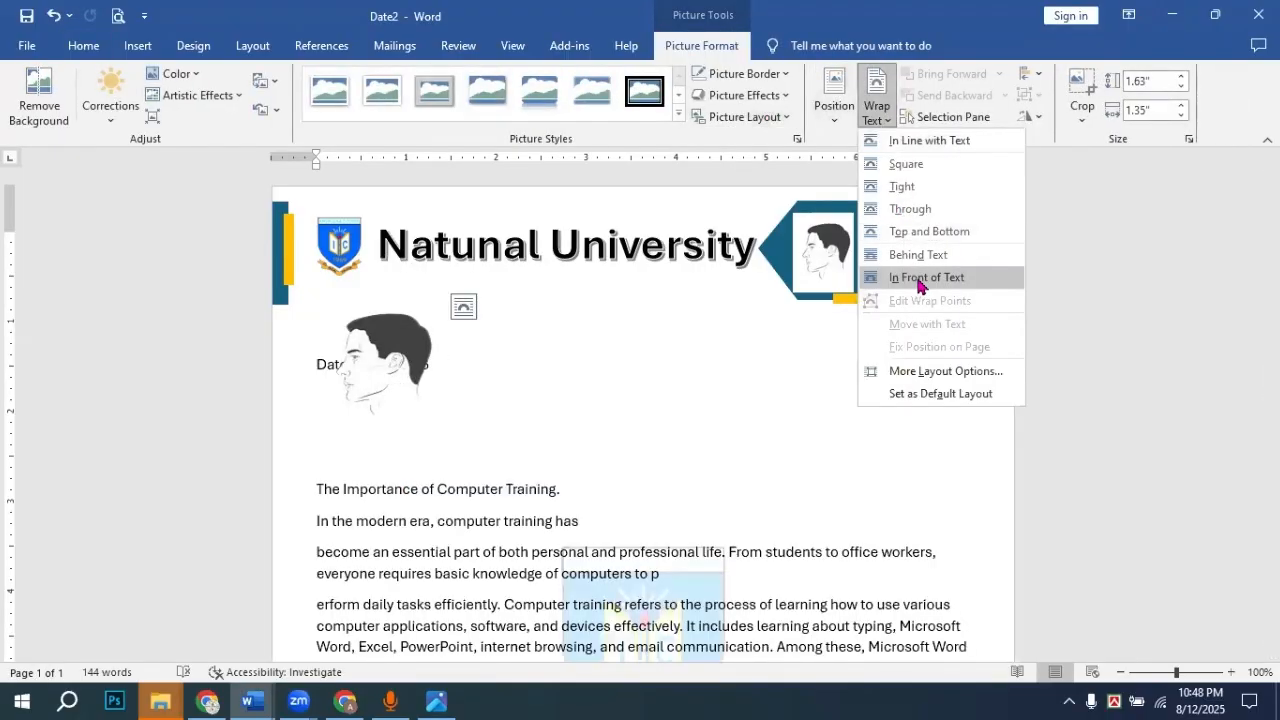
click(921, 285)
drag(392, 379, 949, 278)
Step: Delete the old small boxed head, then position and resize the new head to 1.03" x 0.85"
click(813, 260)
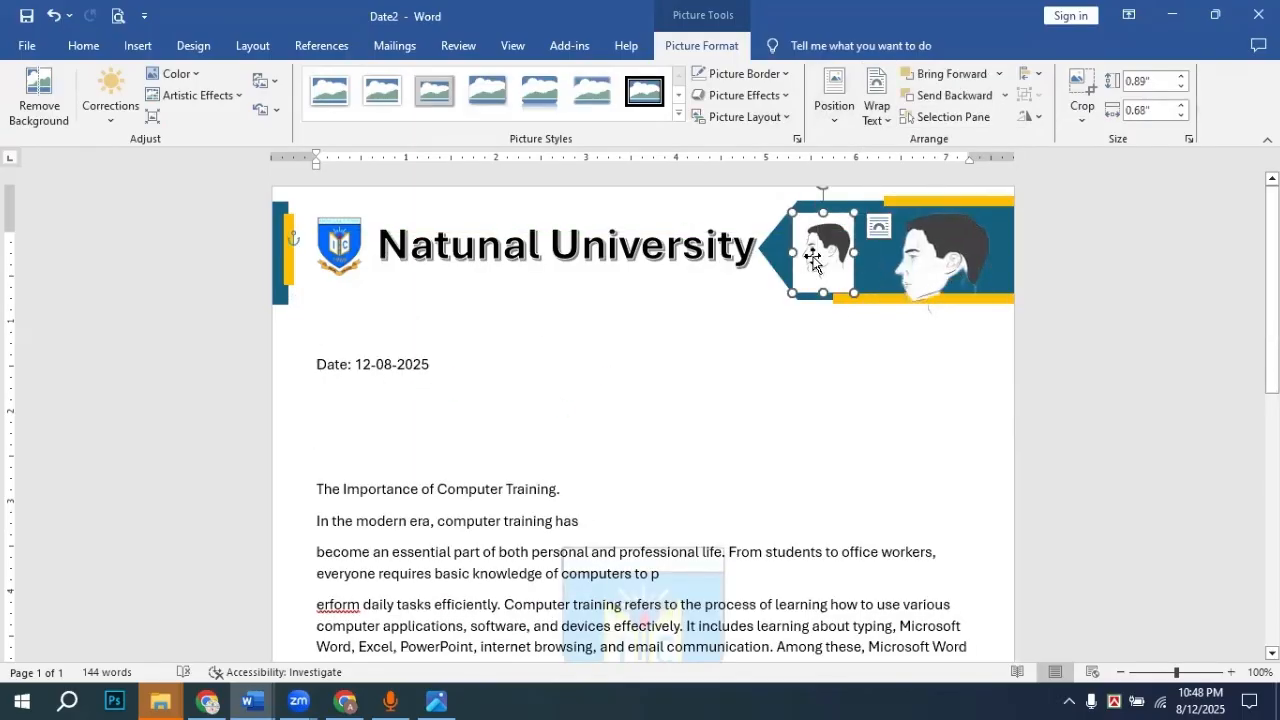
right_click(812, 254)
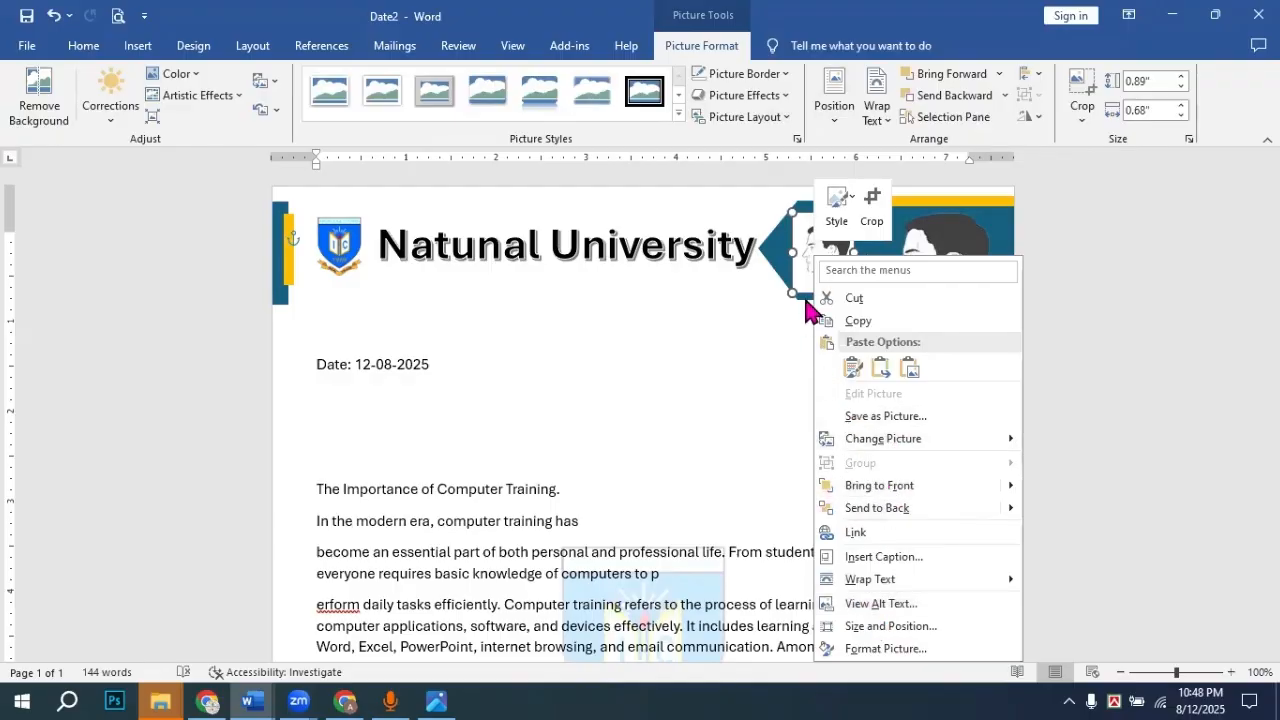
click(803, 262)
key(Delete)
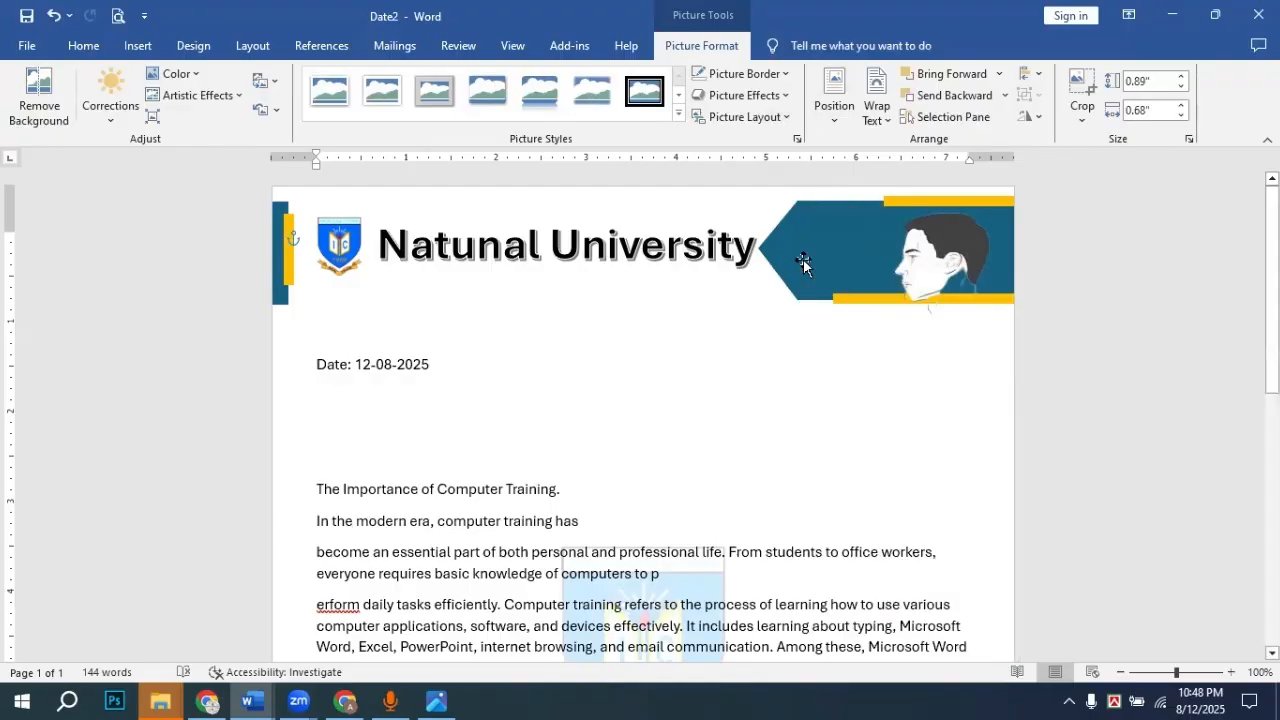
drag(957, 262, 853, 253)
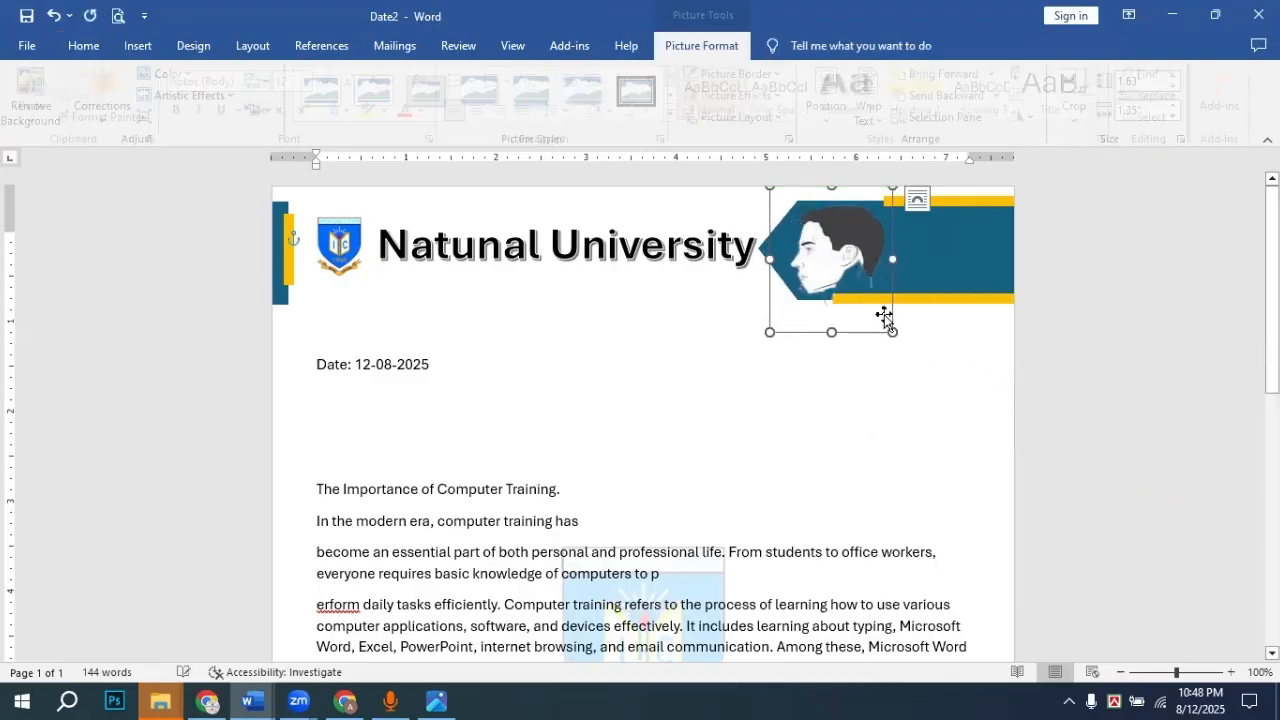
drag(895, 335, 845, 250)
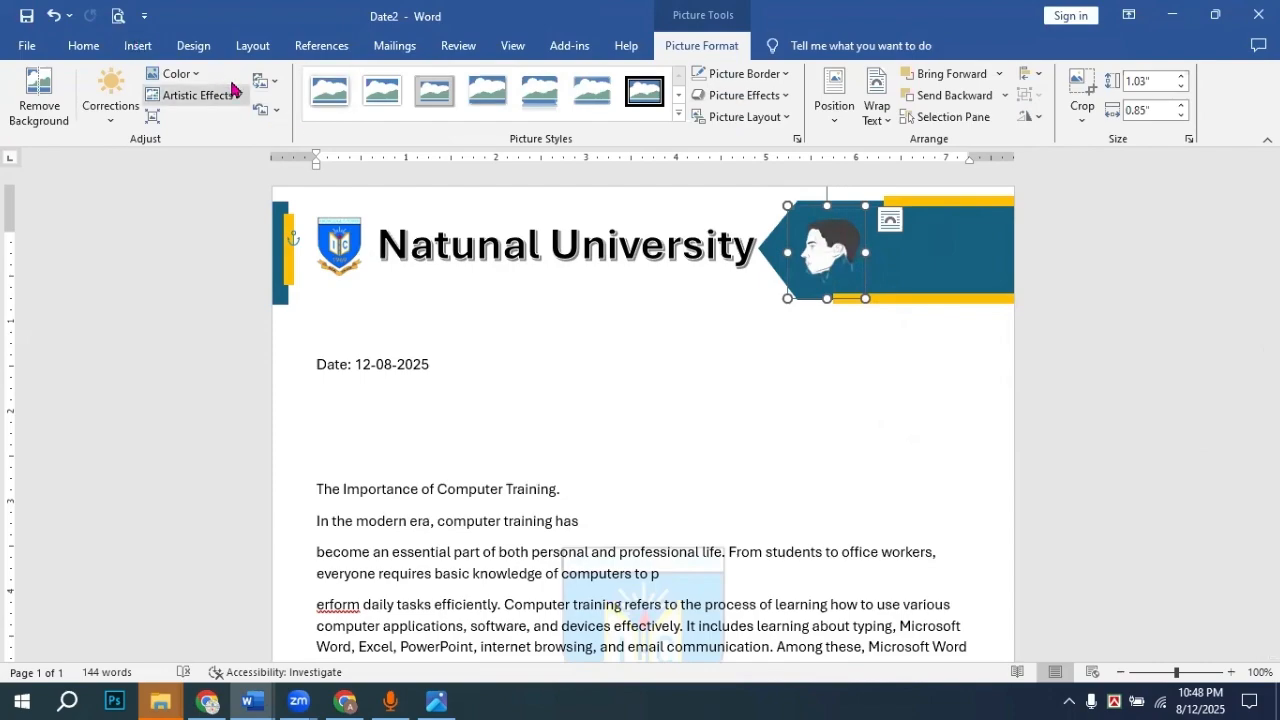
Step: Recolour the banner head Black and White: 75% and apply the Glow Edges artistic effect
click(177, 74)
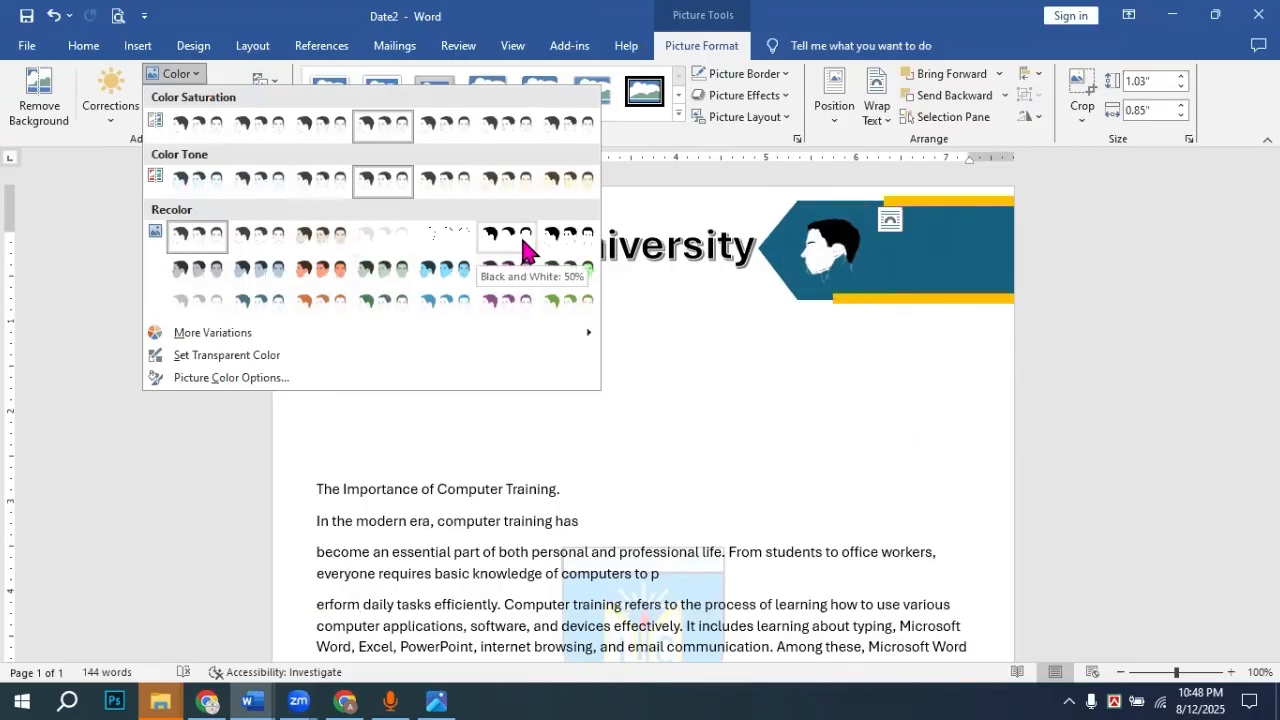
click(588, 250)
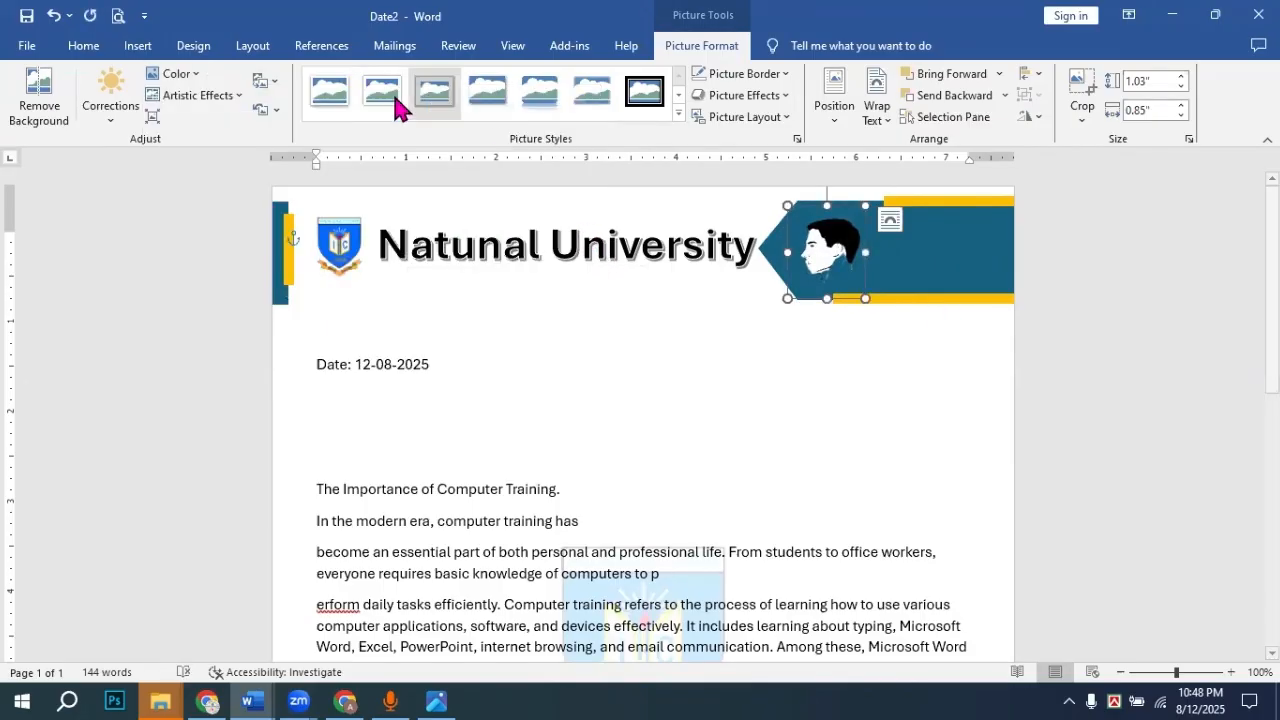
click(205, 97)
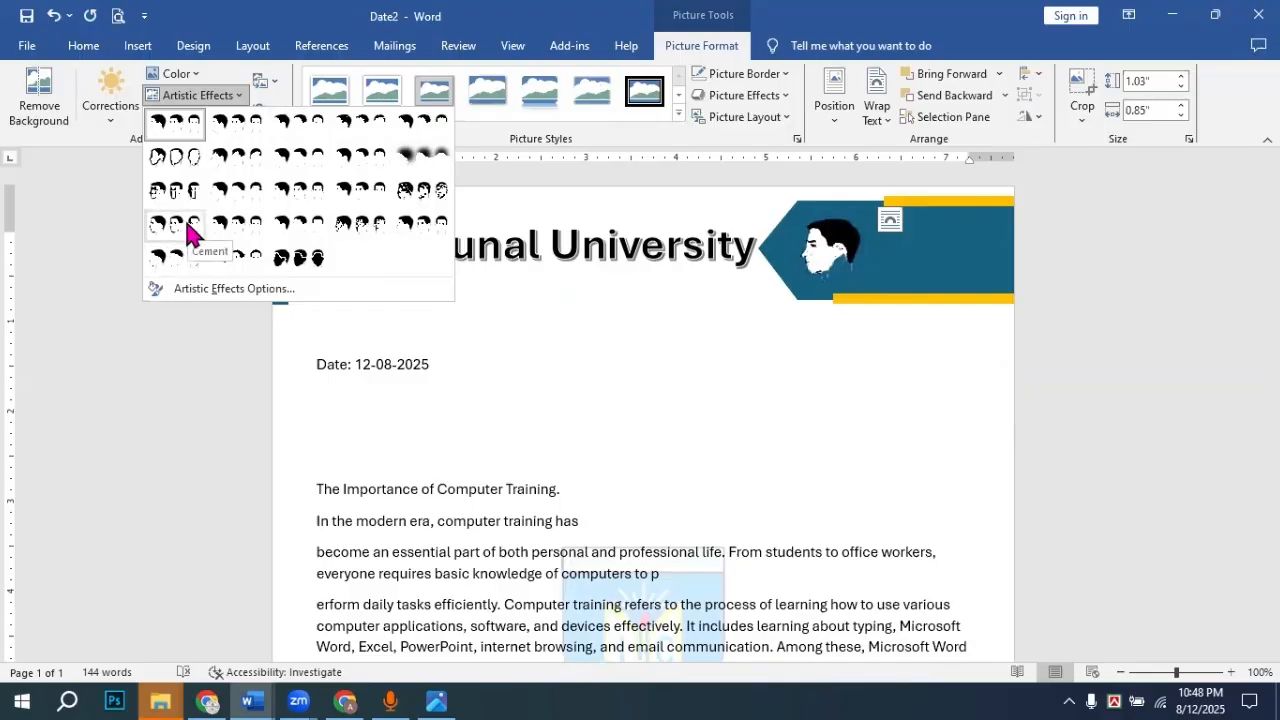
click(305, 258)
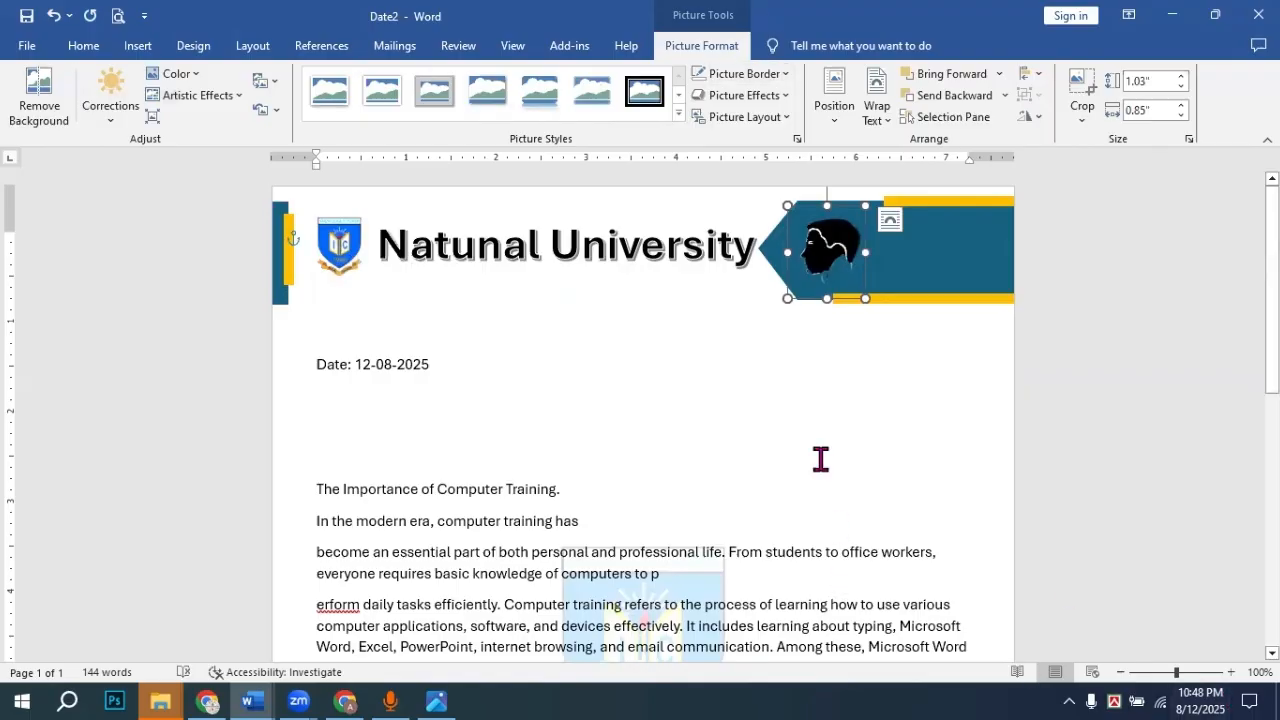
click(889, 360)
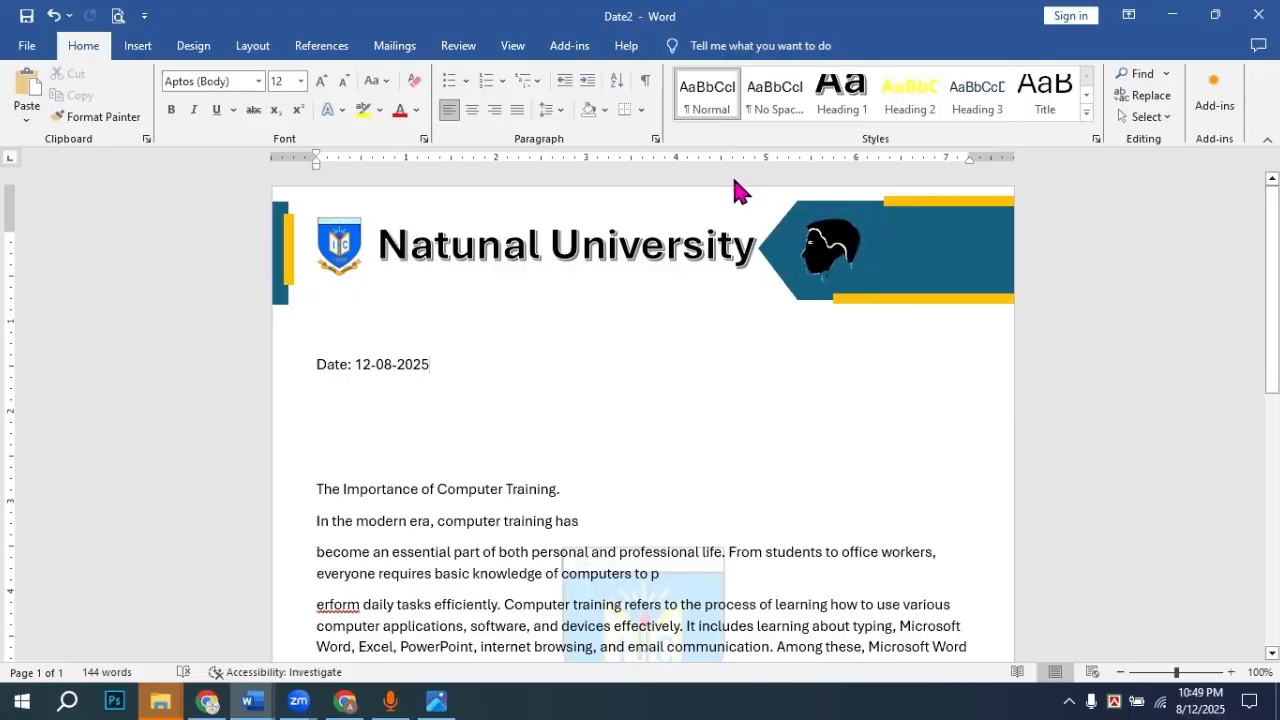
Step: Compare with the reference letterhead, then nudge the head silhouette slightly right in the banner
click(436, 701)
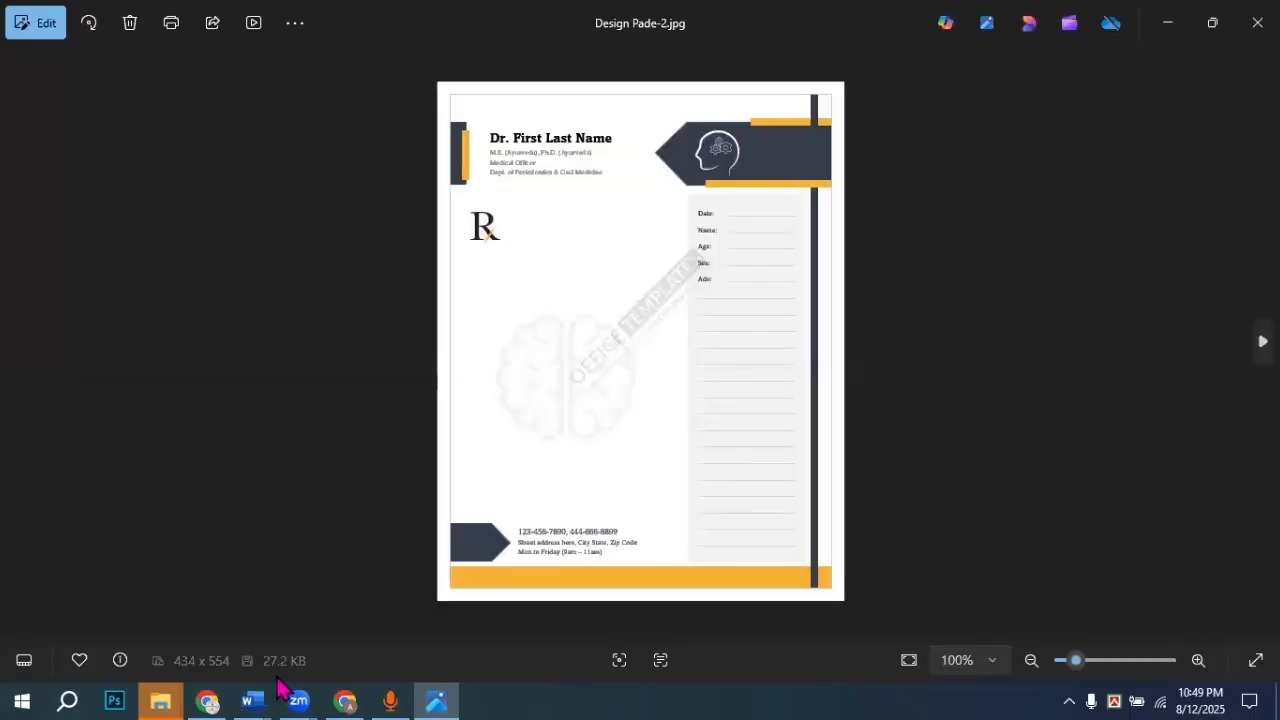
mouse_move(252, 700)
click(343, 643)
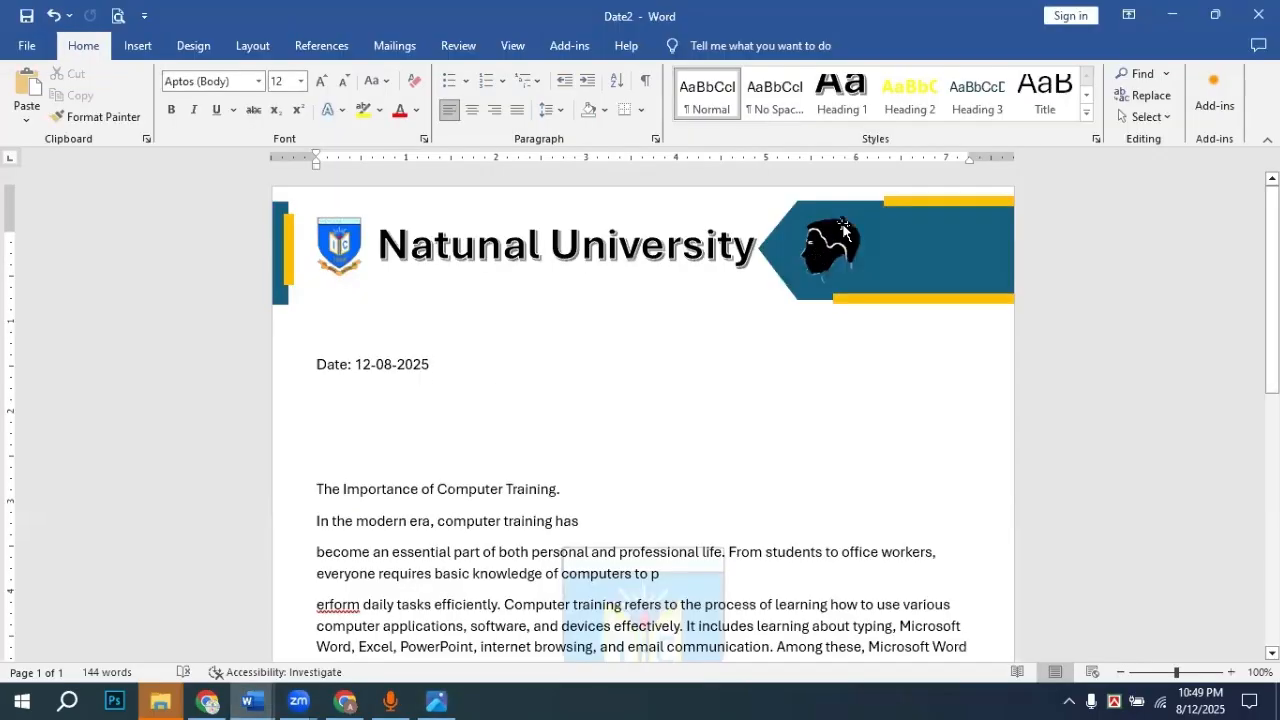
drag(828, 253, 838, 252)
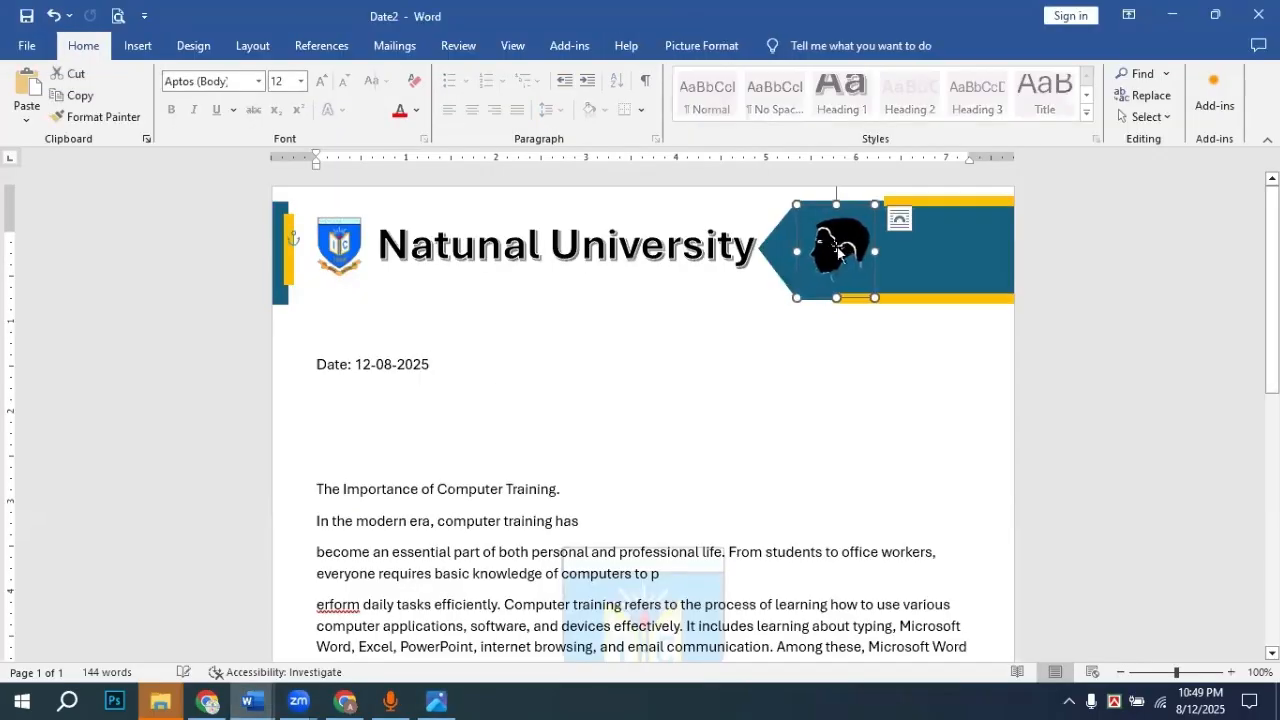
click(1122, 334)
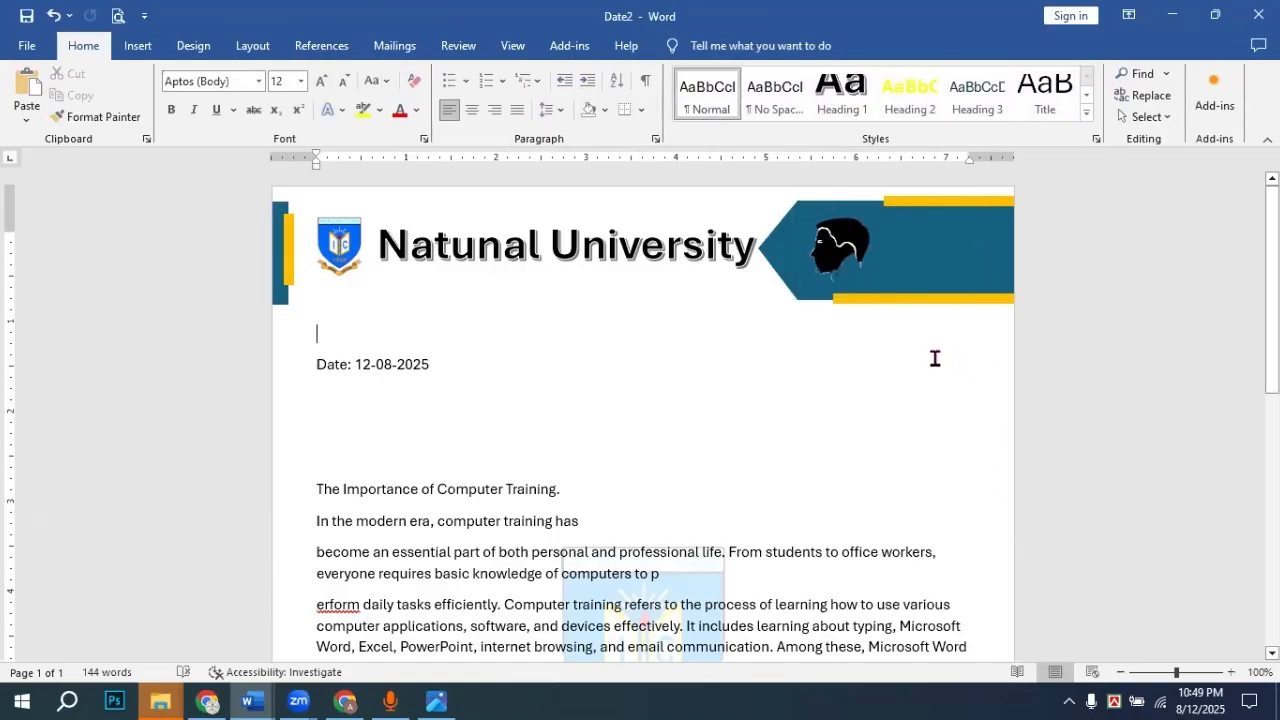
Step: Draw a tall narrow rectangle bar down the right side of the page
click(140, 46)
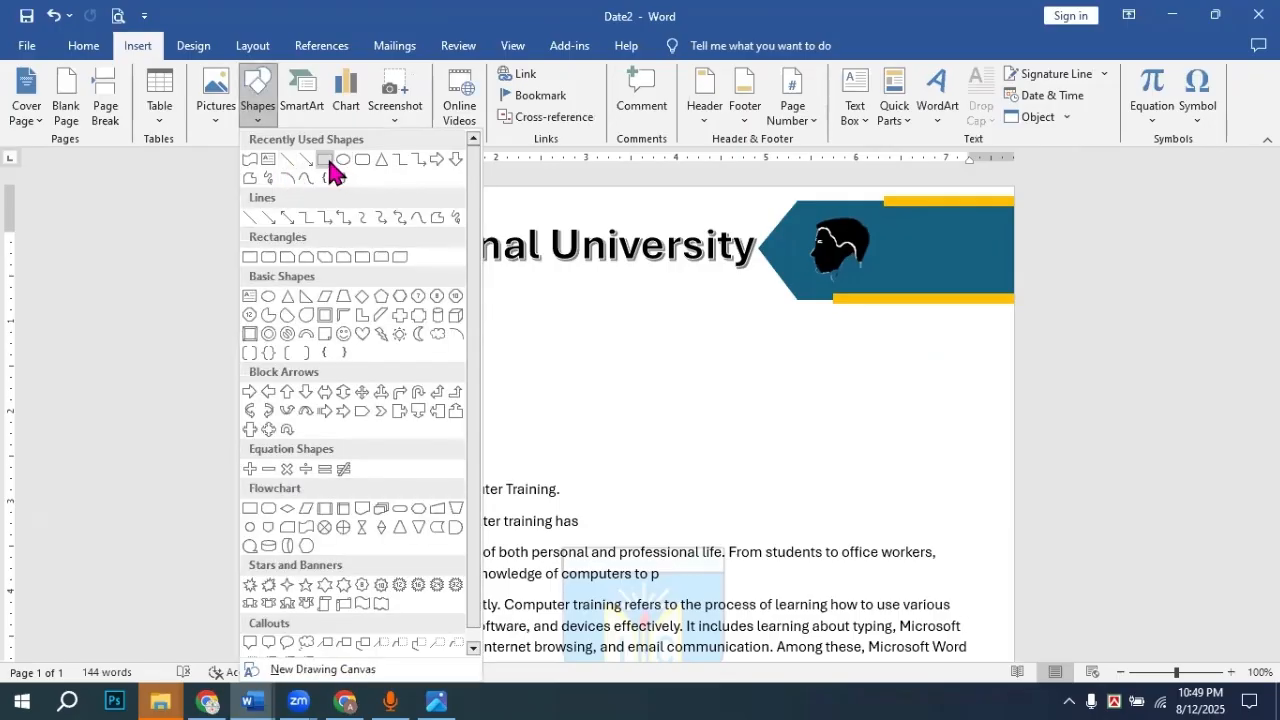
click(326, 158)
drag(978, 187, 986, 690)
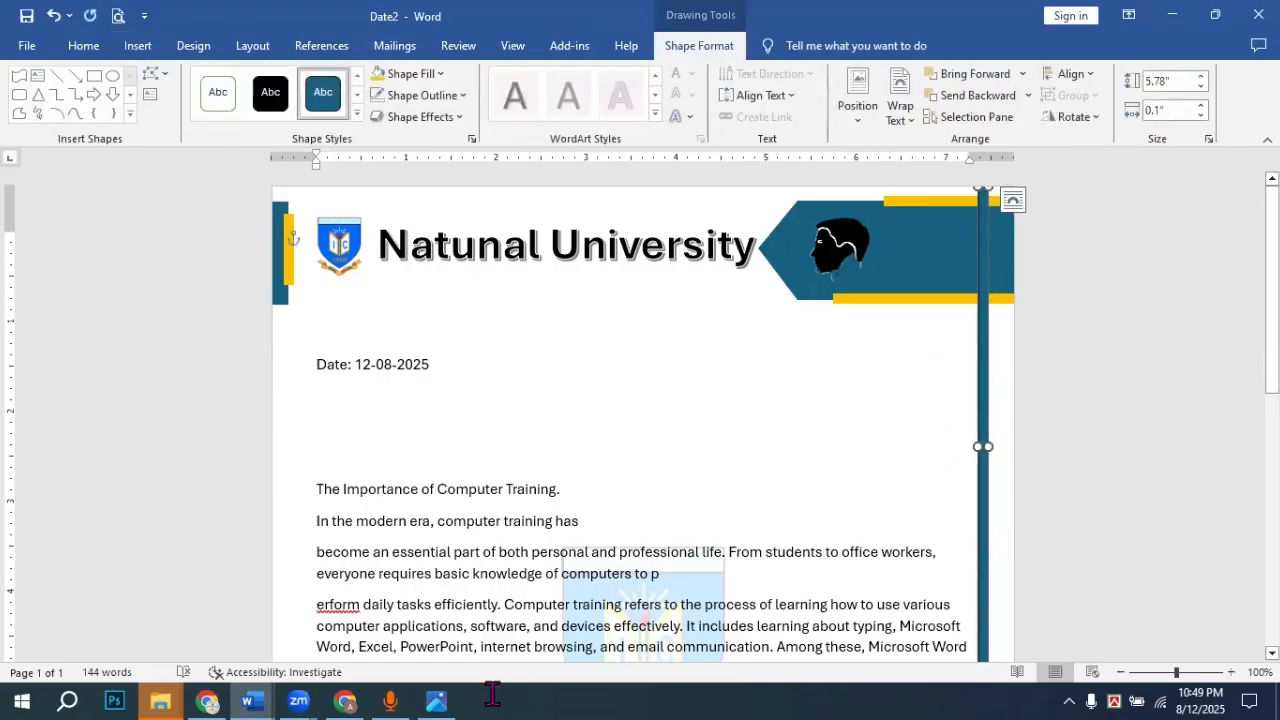
click(437, 697)
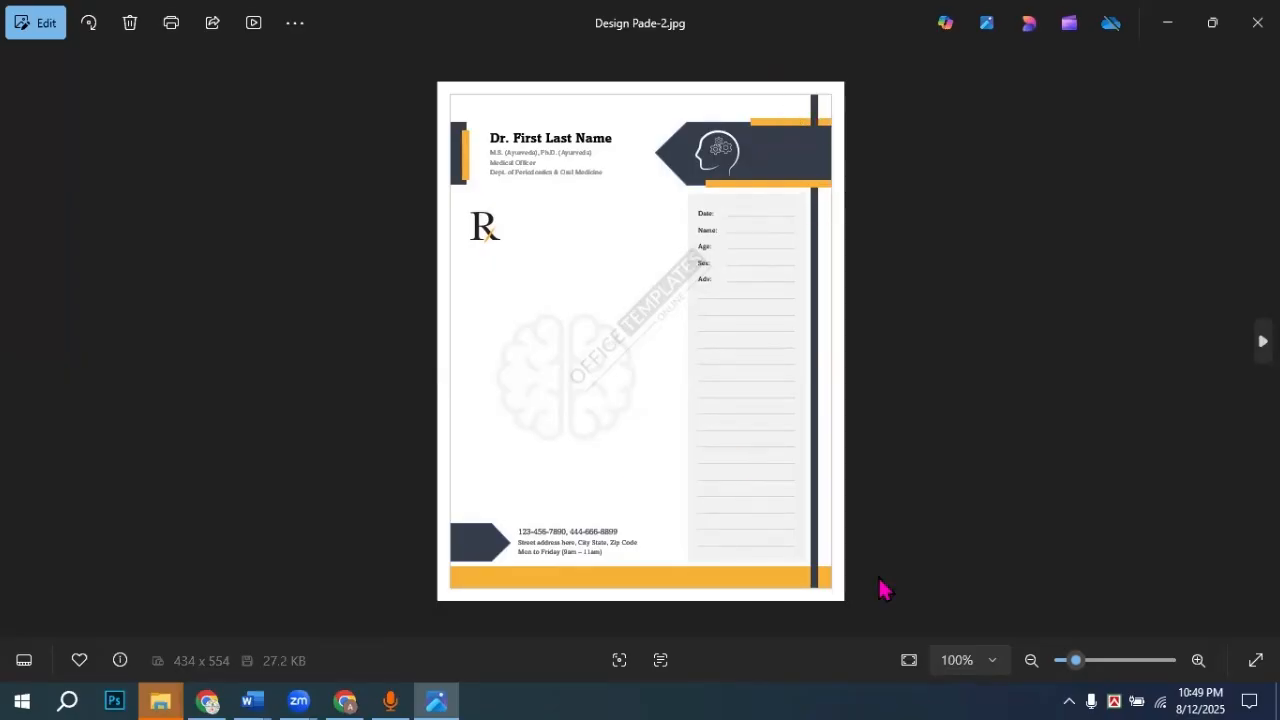
click(251, 690)
click(323, 640)
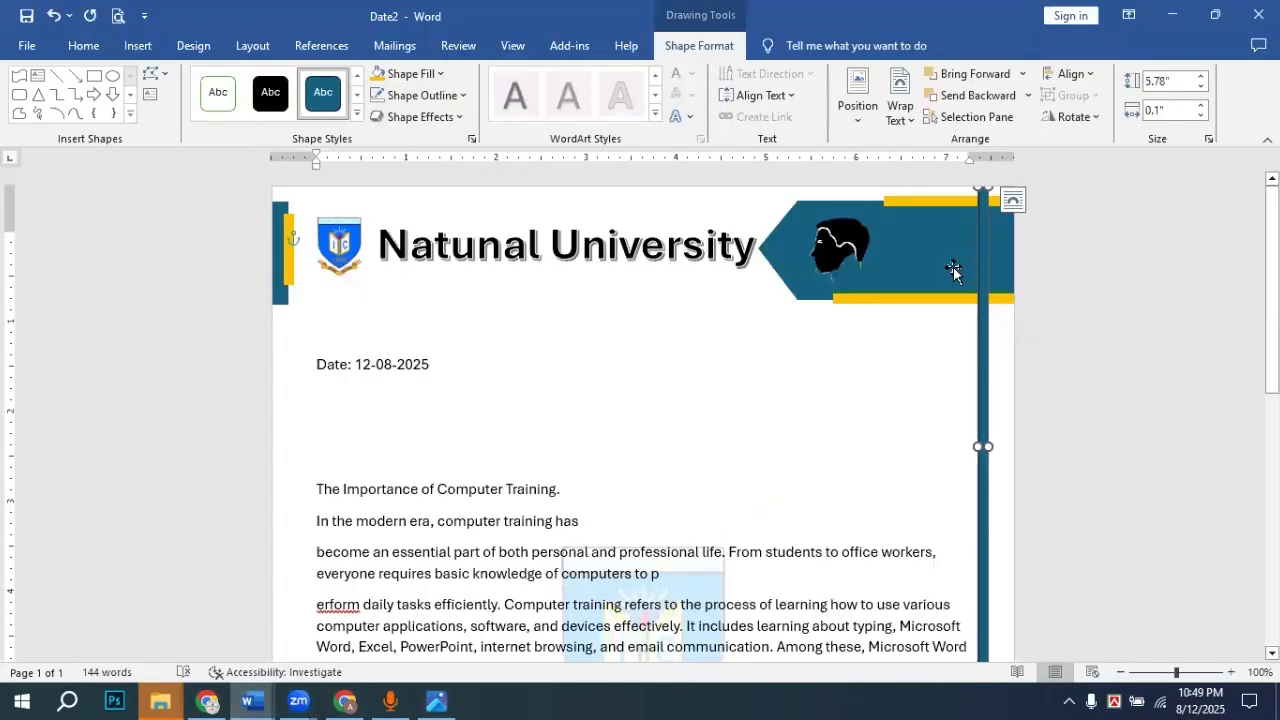
click(1058, 358)
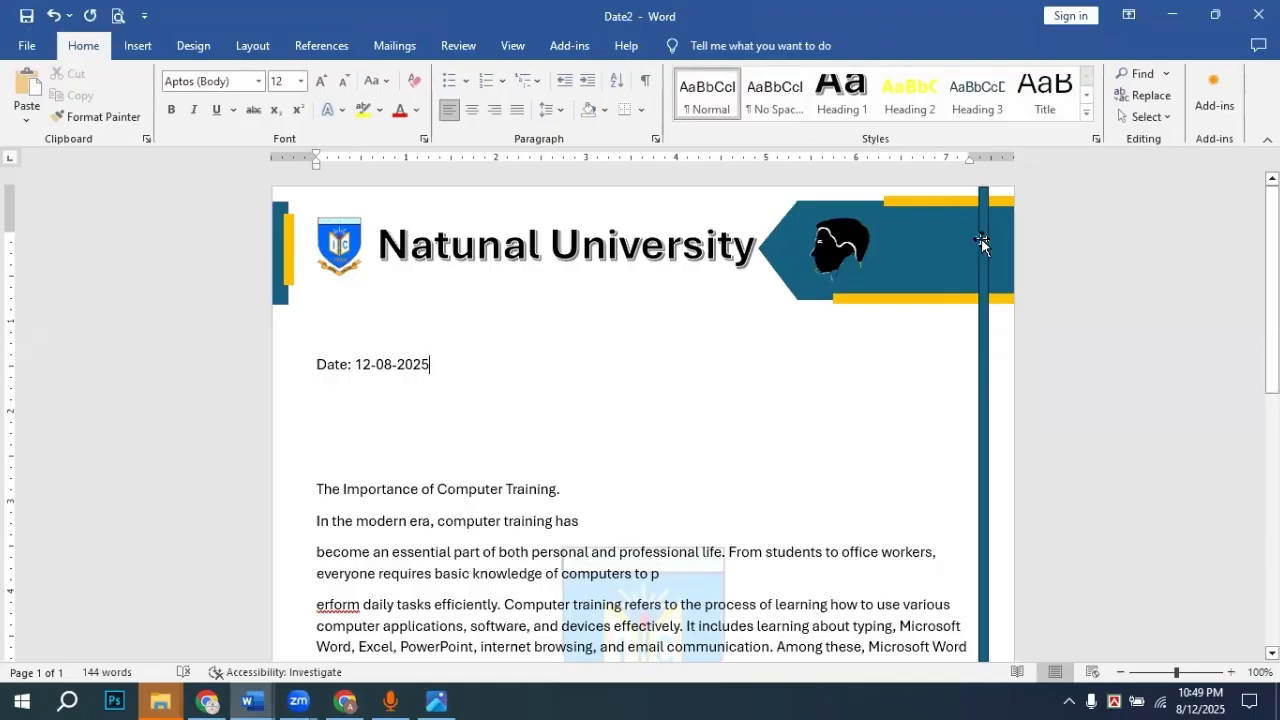
Step: Remove the outline from the vertical teal bar
click(980, 244)
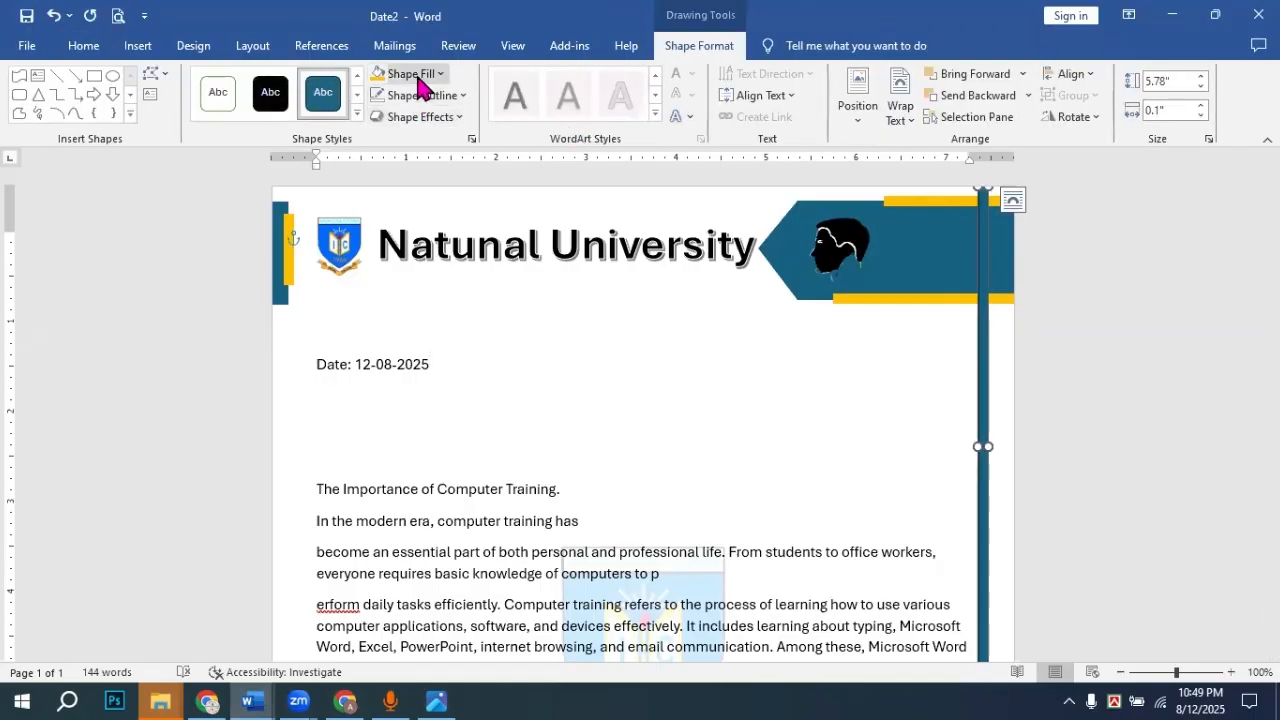
click(438, 75)
click(438, 76)
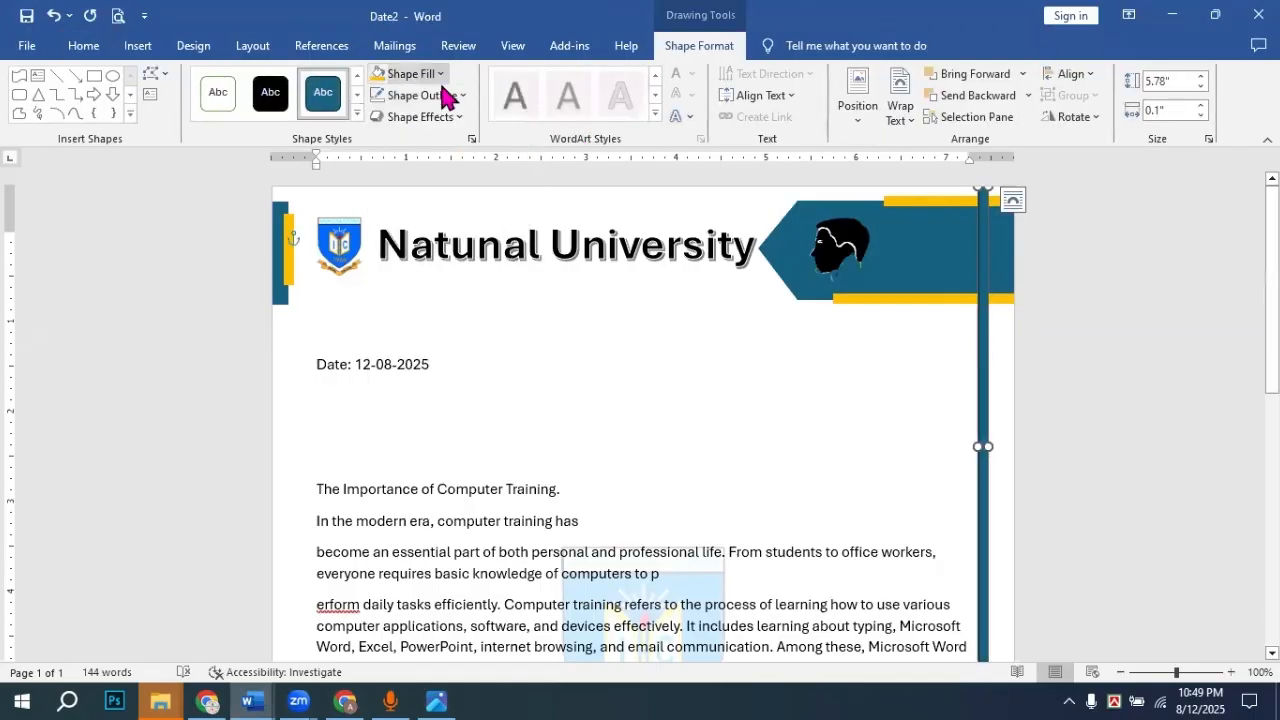
click(432, 96)
click(440, 308)
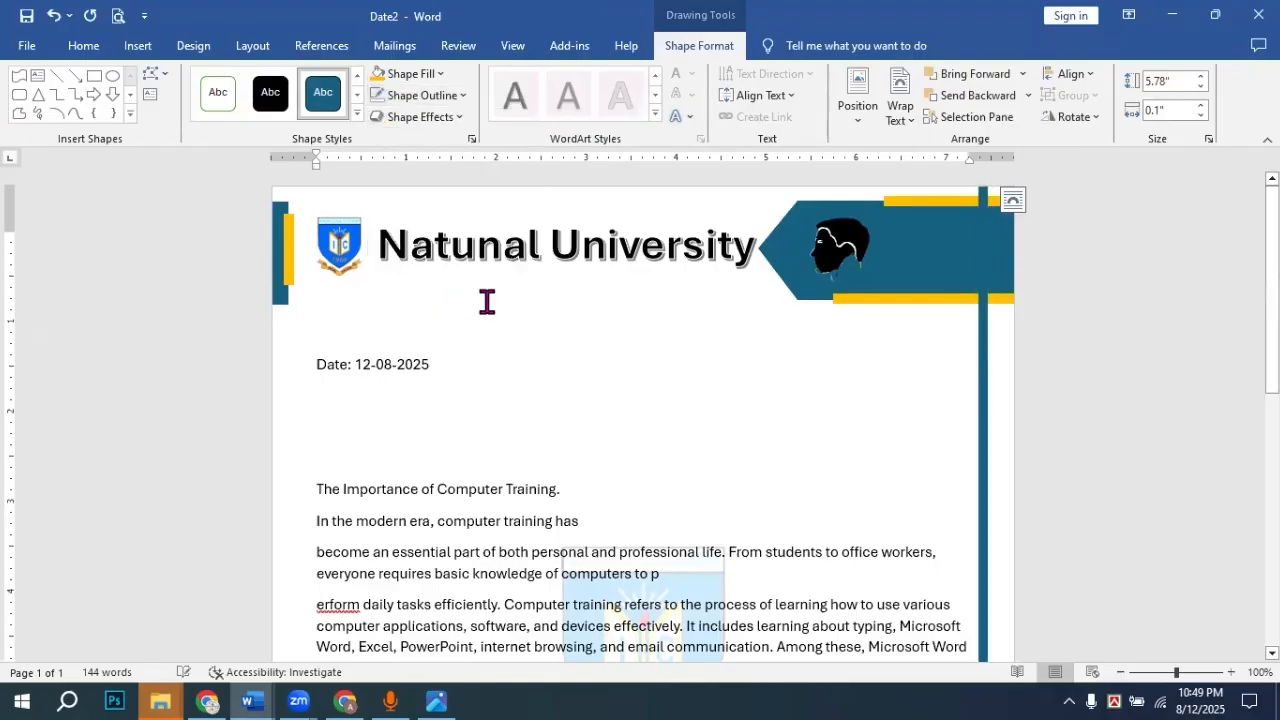
click(1046, 294)
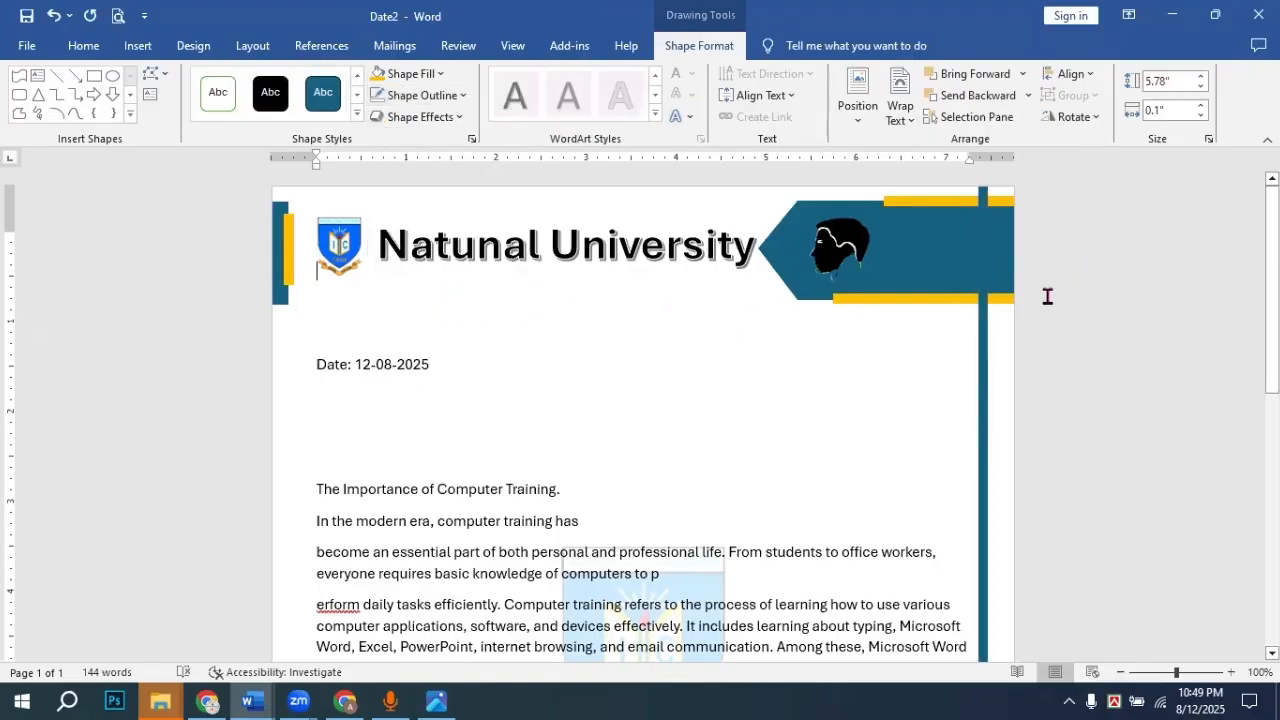
Step: Bring the lower yellow stripe in front of the teal bar
click(965, 205)
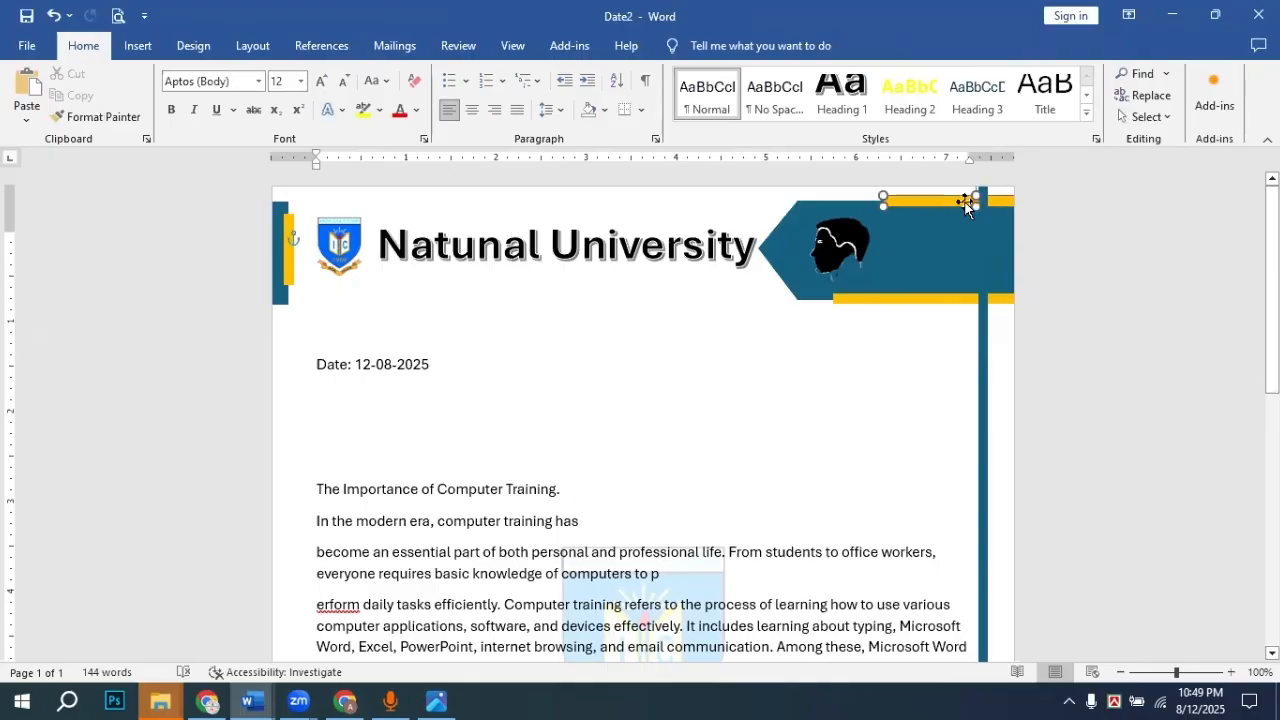
click(1004, 300)
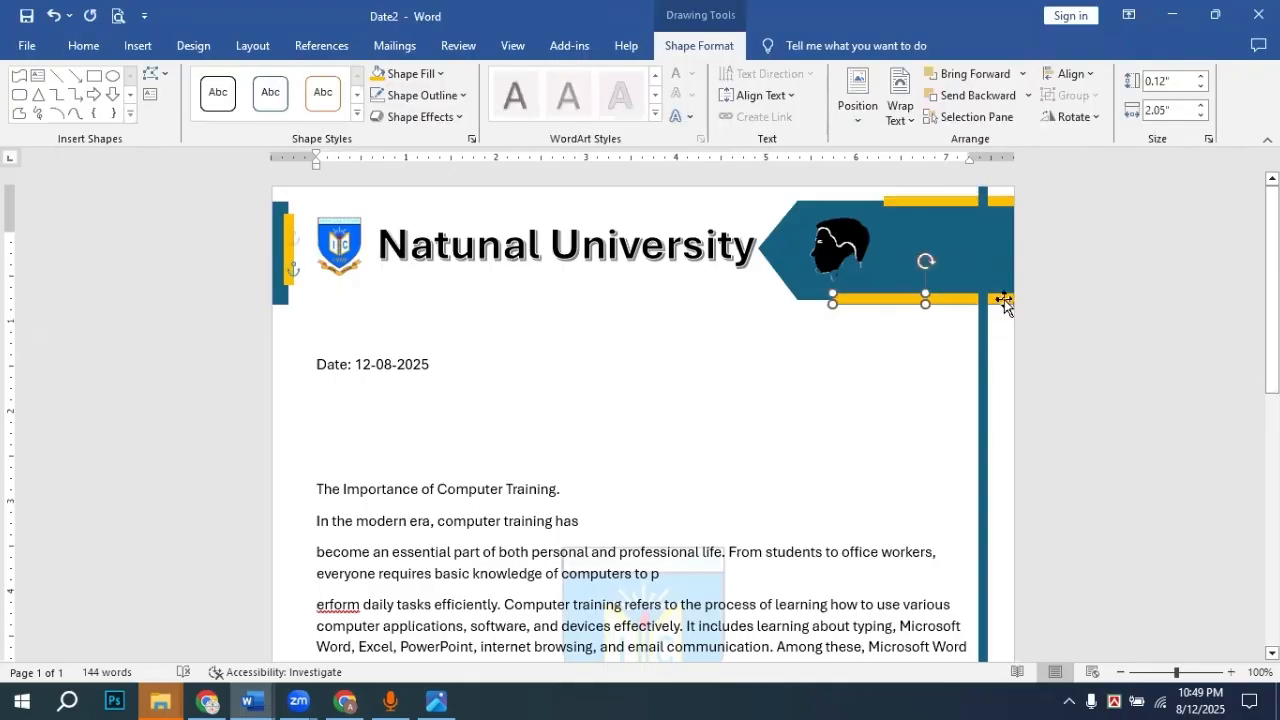
right_click(1002, 297)
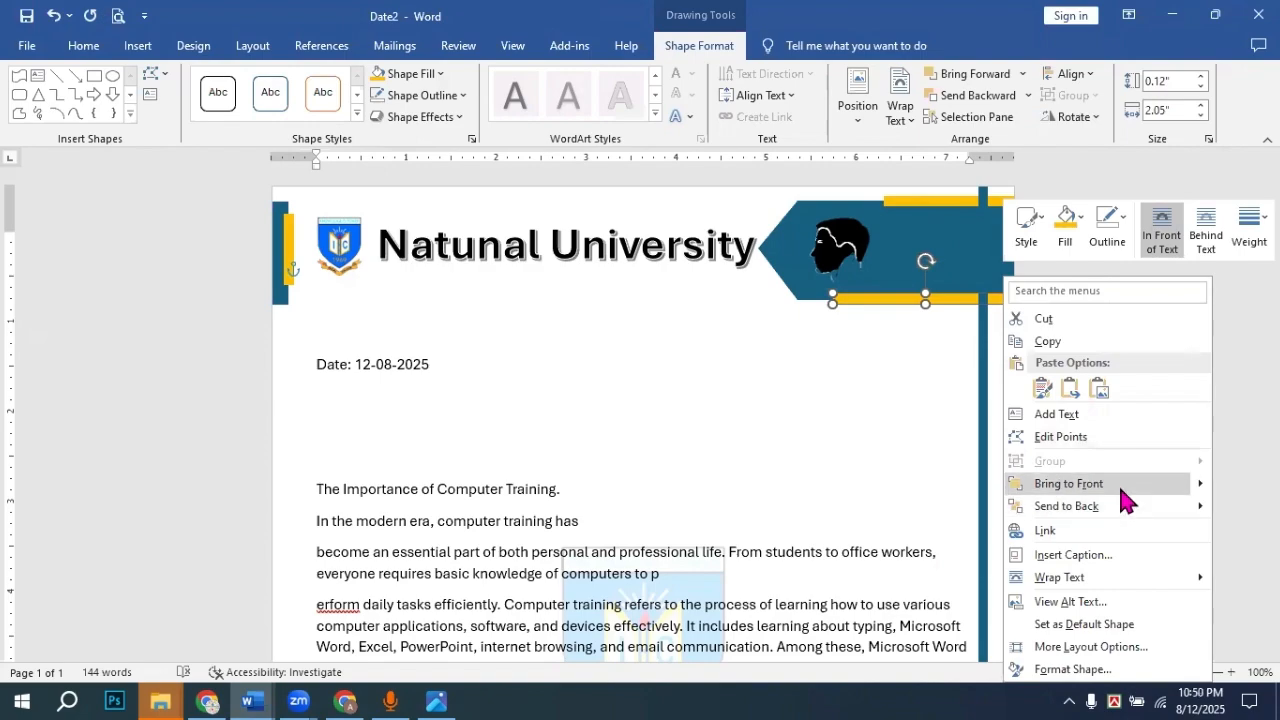
click(1068, 483)
click(991, 303)
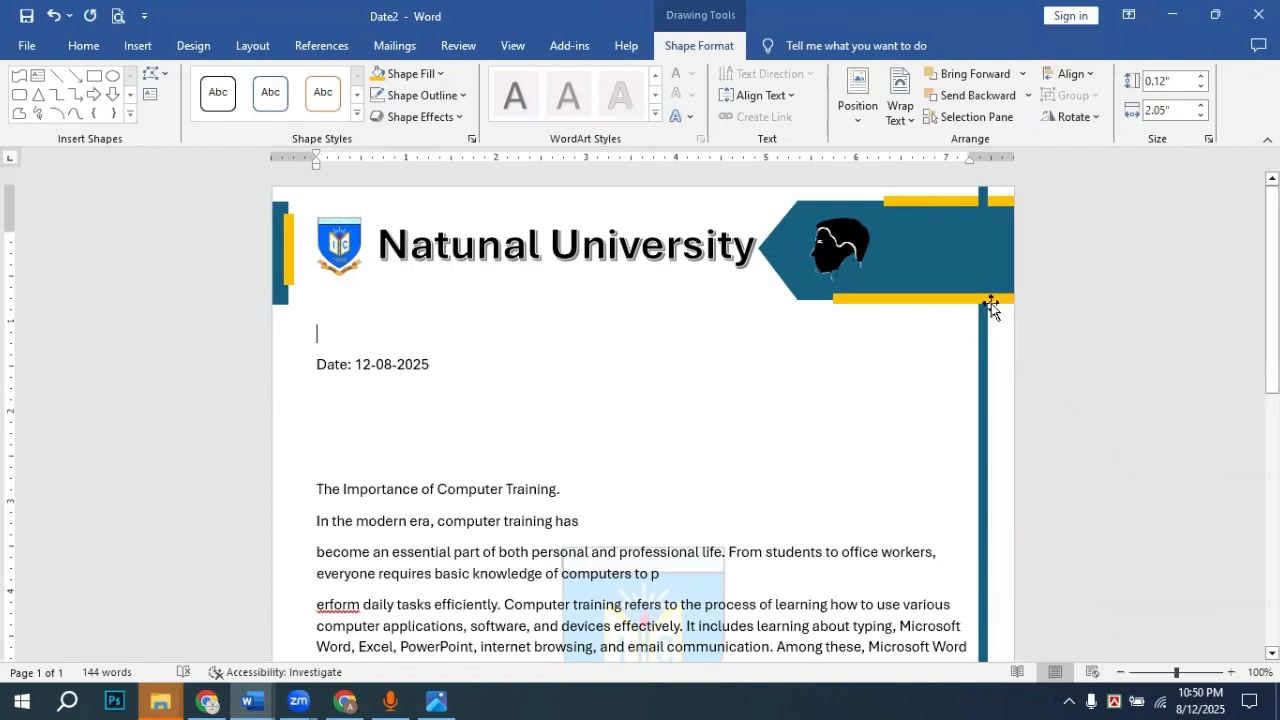
click(966, 297)
right_click(970, 298)
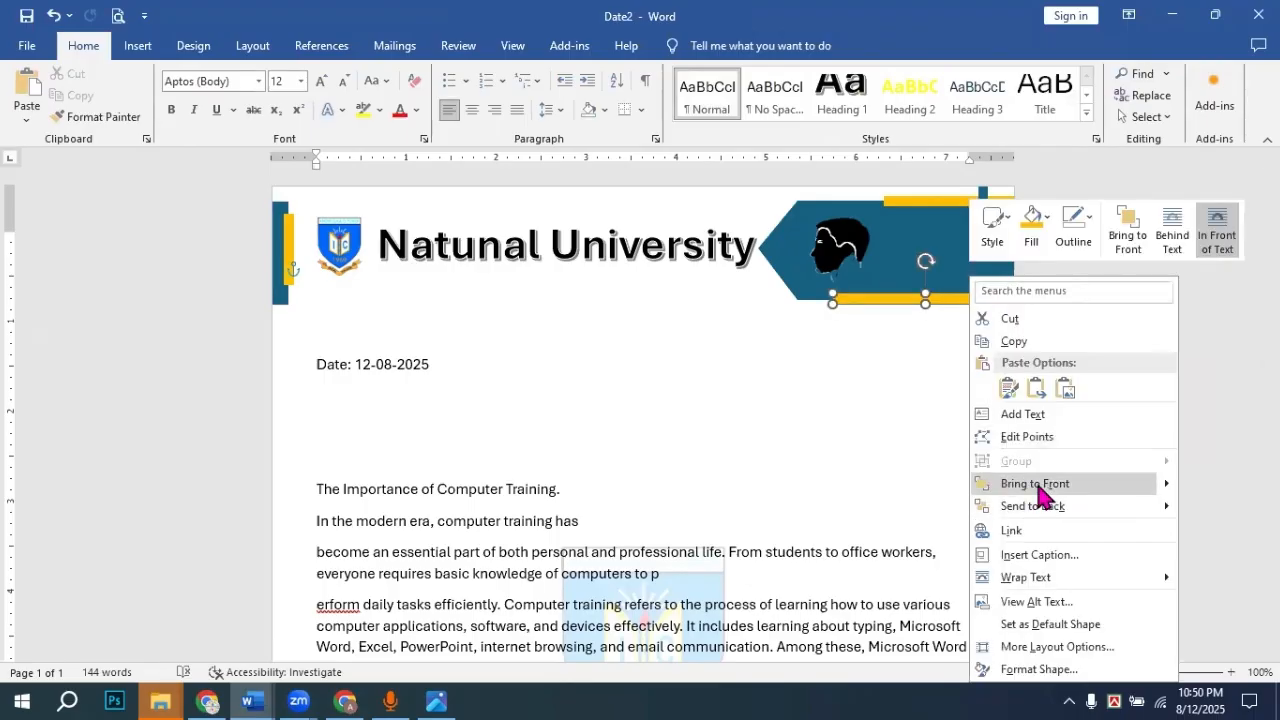
Step: Raise the right teal bar's height to 11.6" in Shape Format so it reaches the page bottom
click(1008, 290)
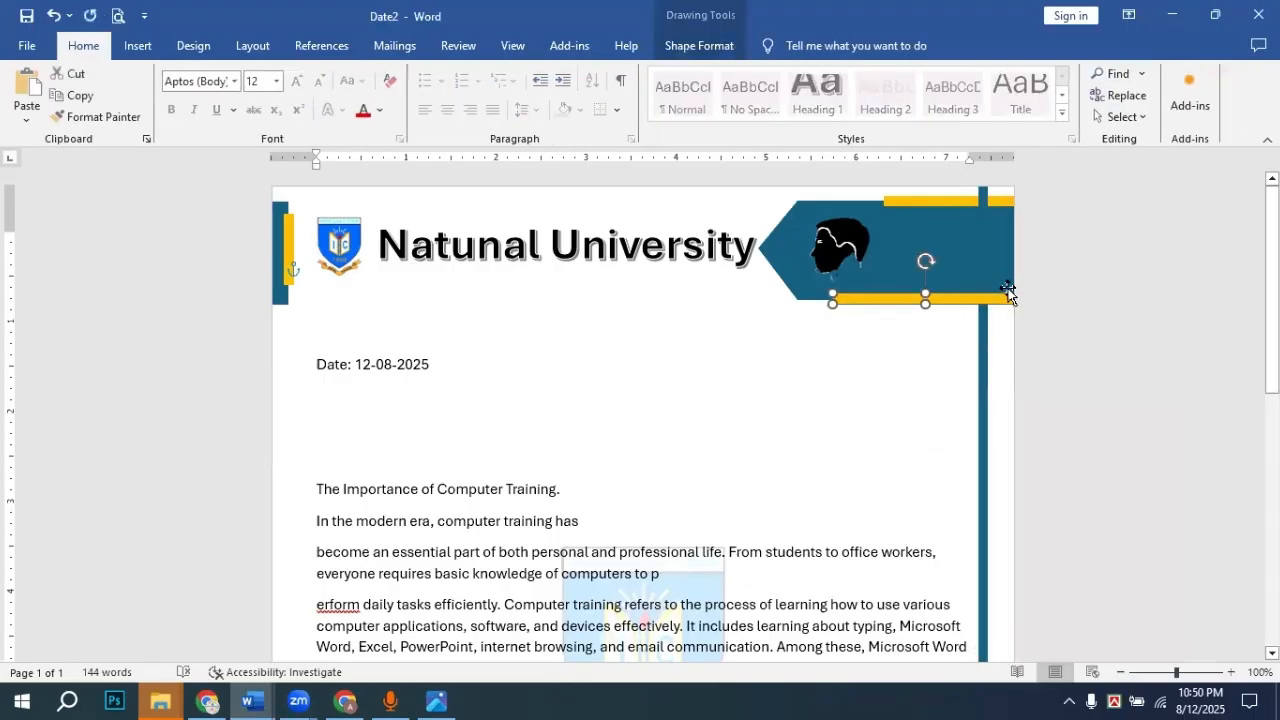
scroll(996, 500, down, 4)
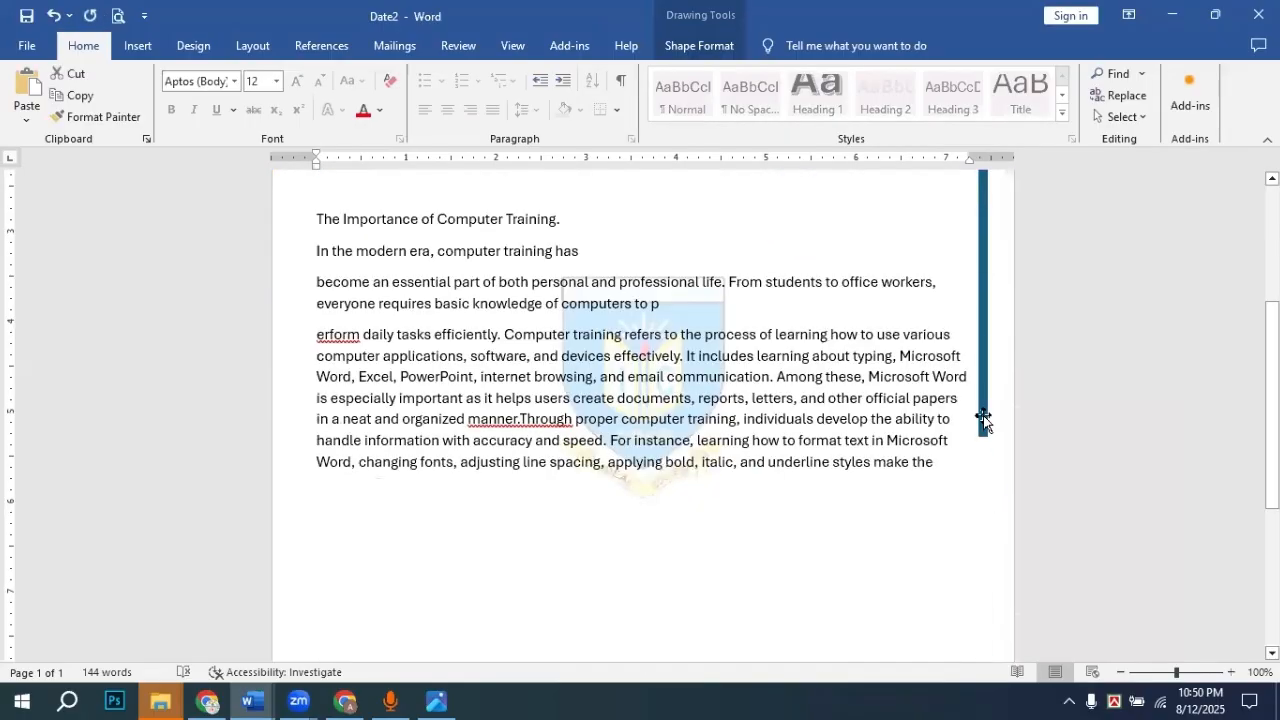
click(986, 448)
scroll(993, 446, down, 3)
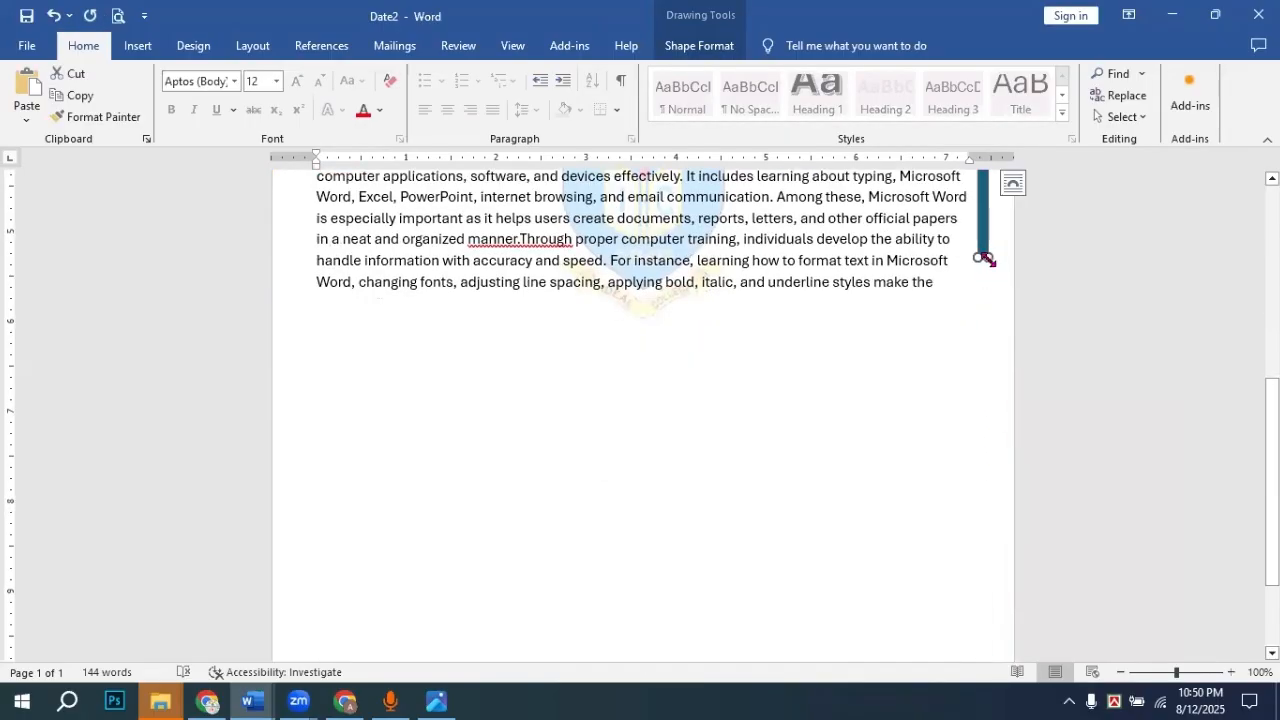
click(726, 48)
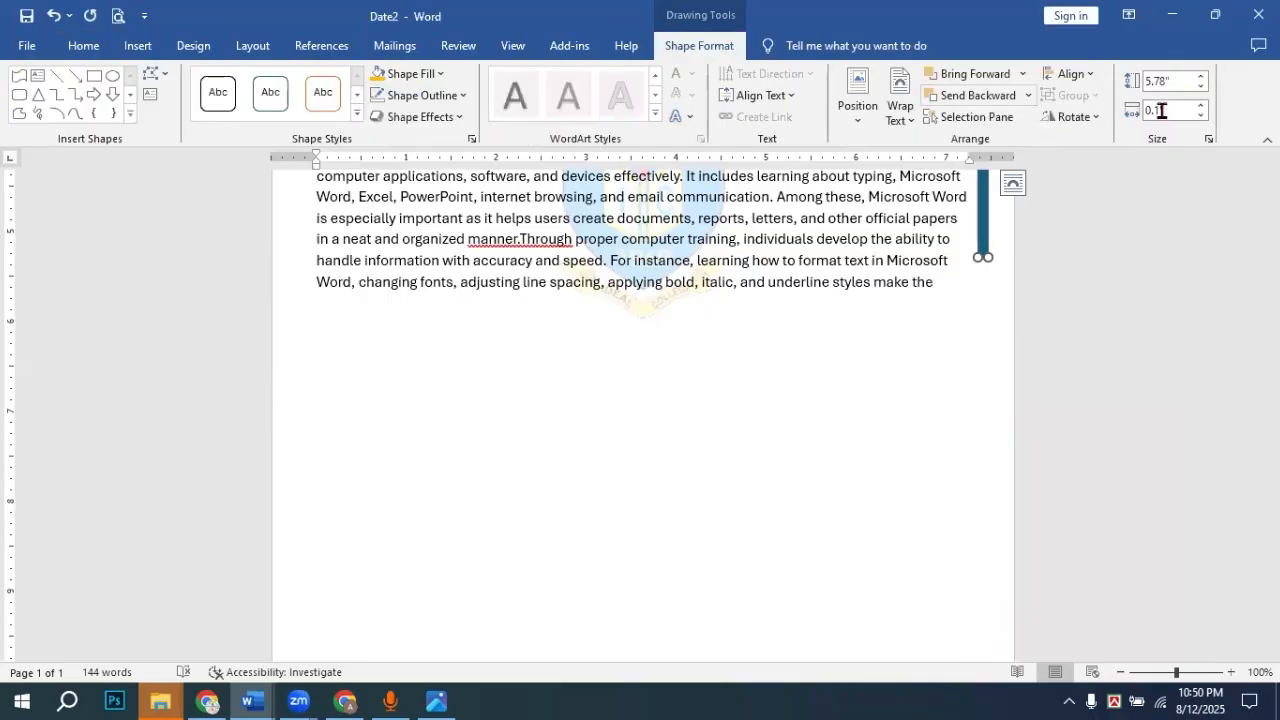
click(1201, 77)
click(1201, 77)
click(1201, 77)
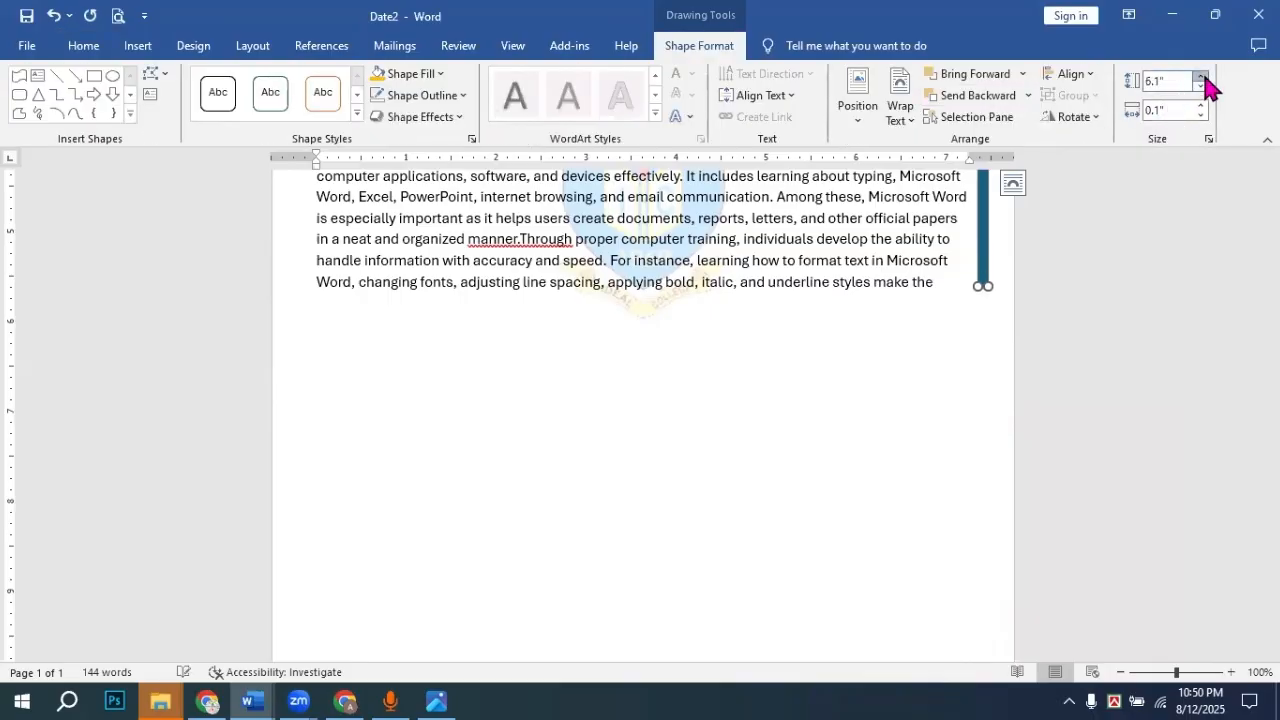
click(1201, 77)
click(1201, 77)
click(1201, 77)
click(1201, 77)
click(1201, 77)
click(1201, 77)
click(1201, 77)
click(1201, 77)
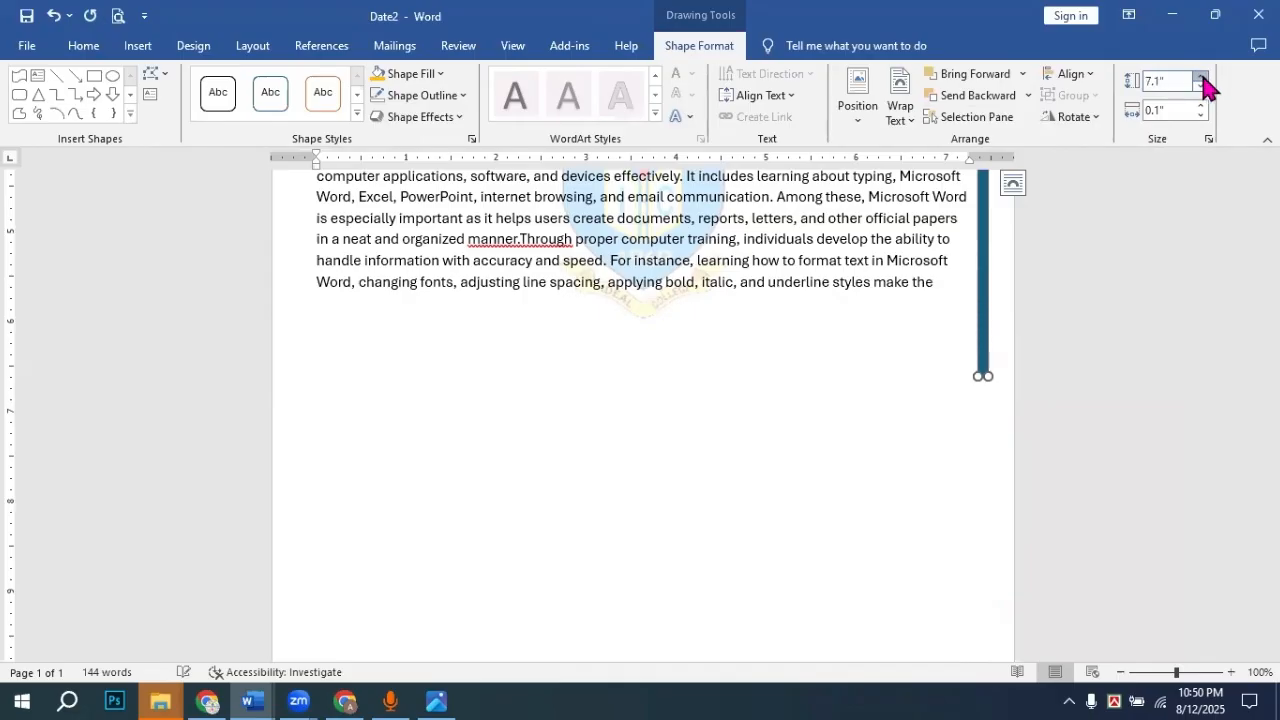
click(1201, 77)
click(1201, 77)
drag(1201, 77, 1203, 79)
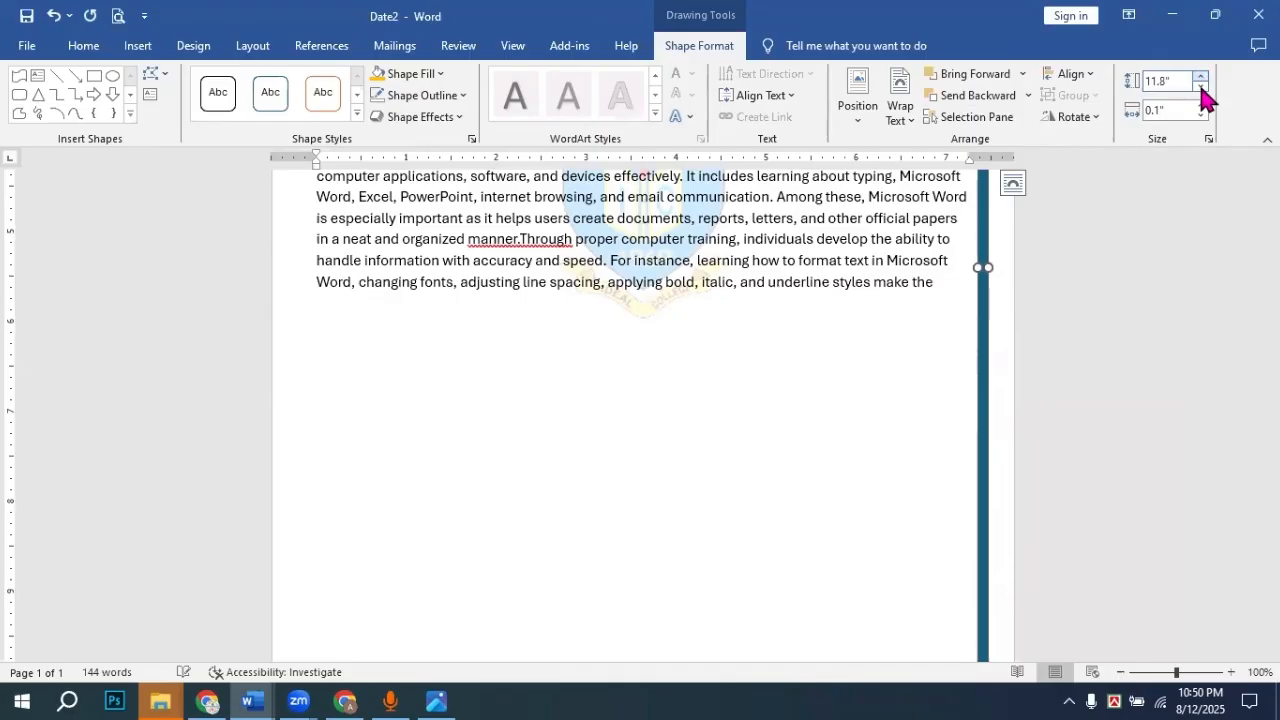
click(1202, 87)
click(1202, 87)
scroll(1140, 189, down, 3)
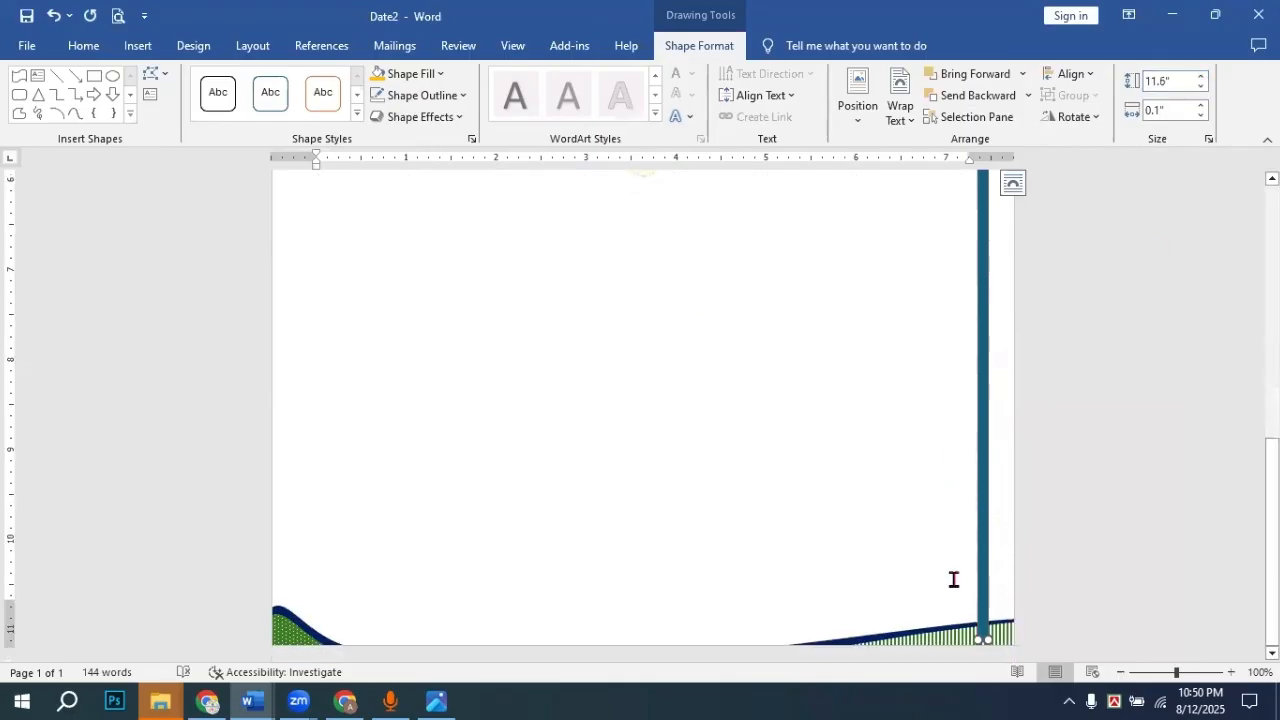
Step: Move the right and bottom-left green wave shapes higher up the page
click(1125, 517)
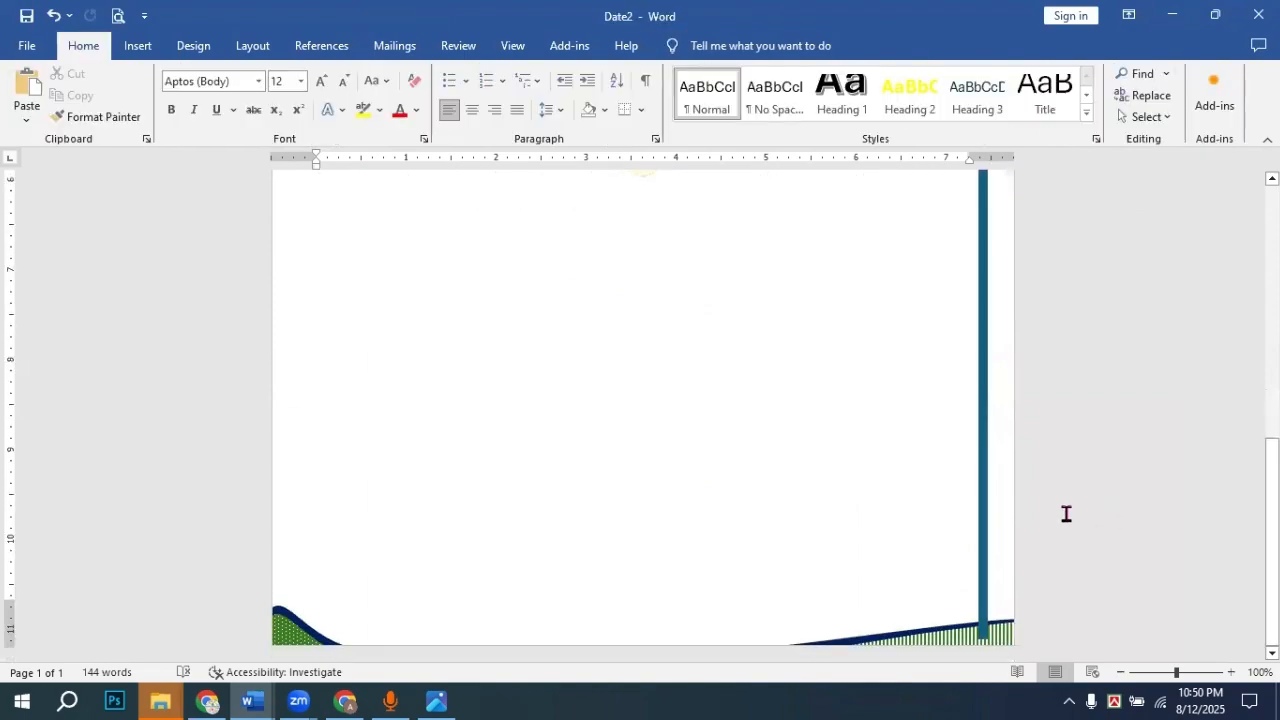
drag(941, 628, 906, 547)
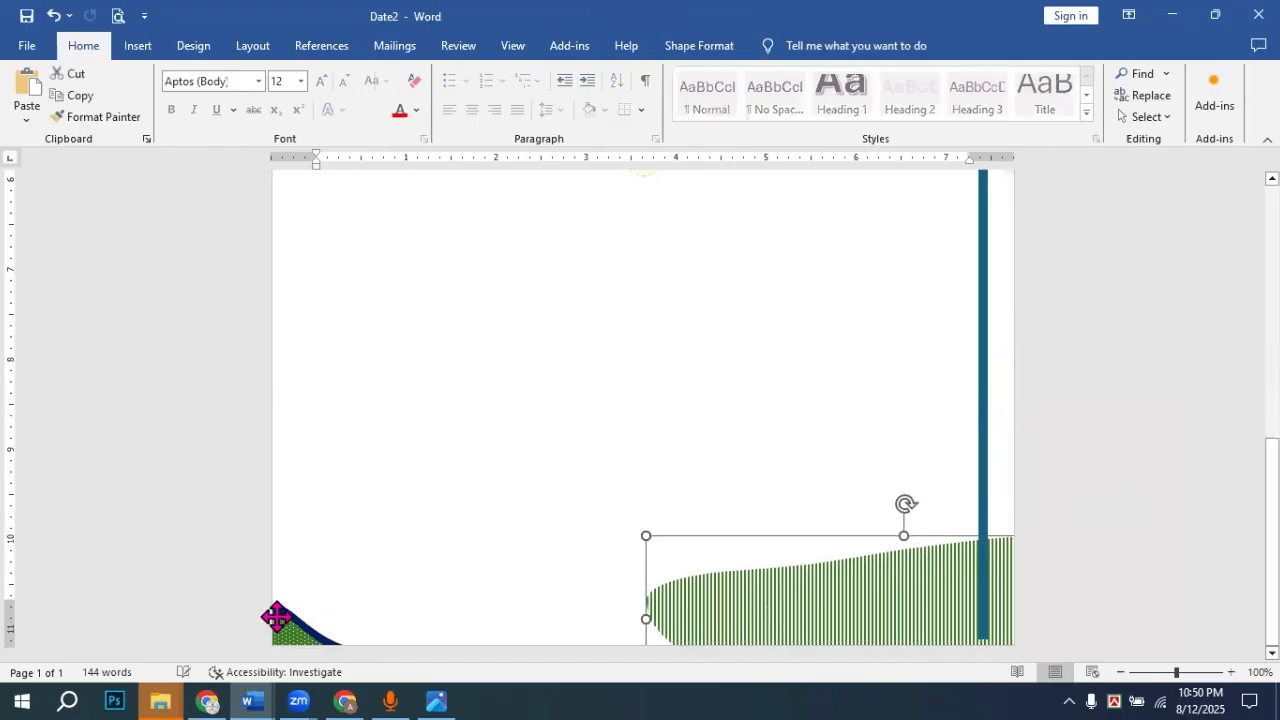
drag(276, 617, 277, 528)
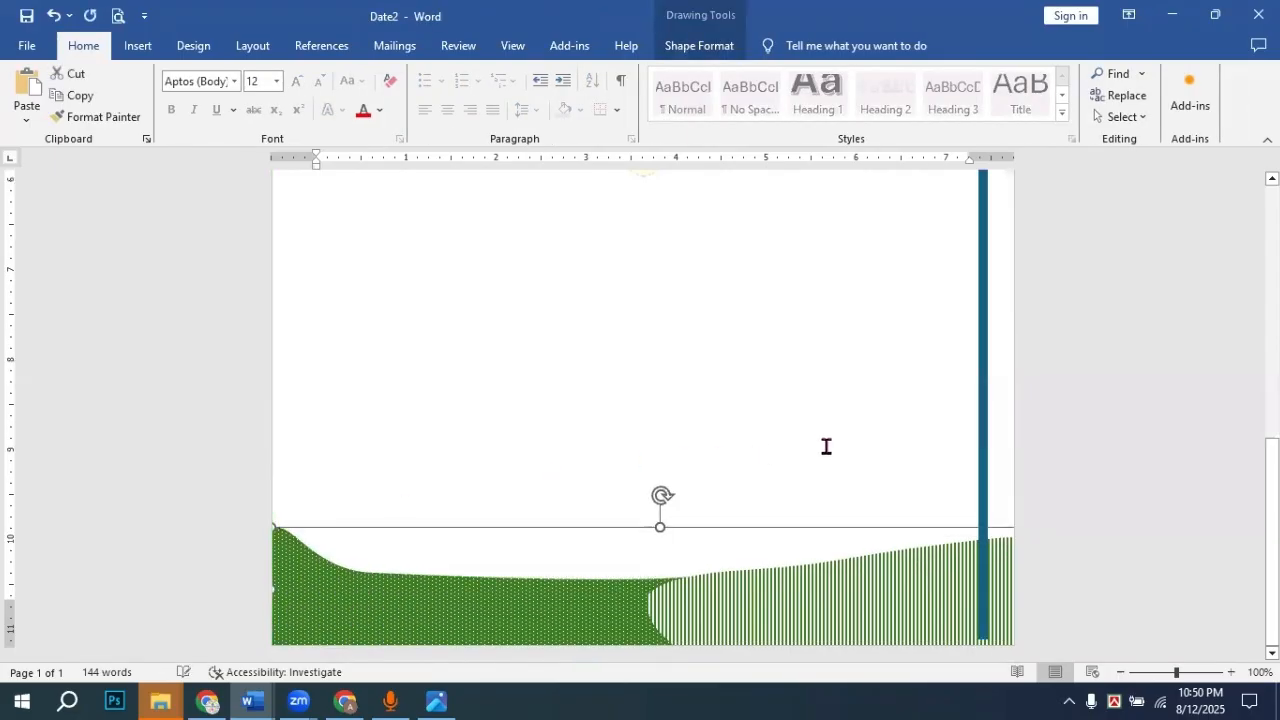
Step: Switch to the Design Pade-2.jpg reference image in Photos
click(1151, 519)
scroll(1150, 512, up, 10)
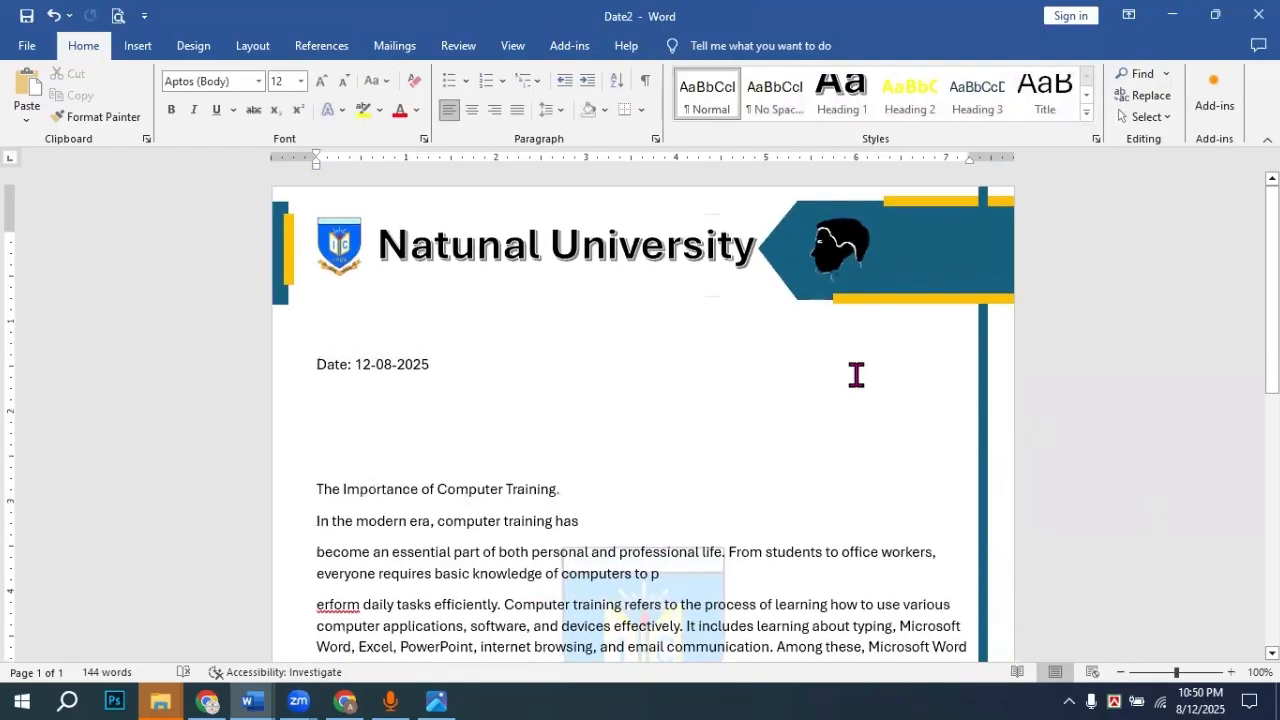
click(436, 700)
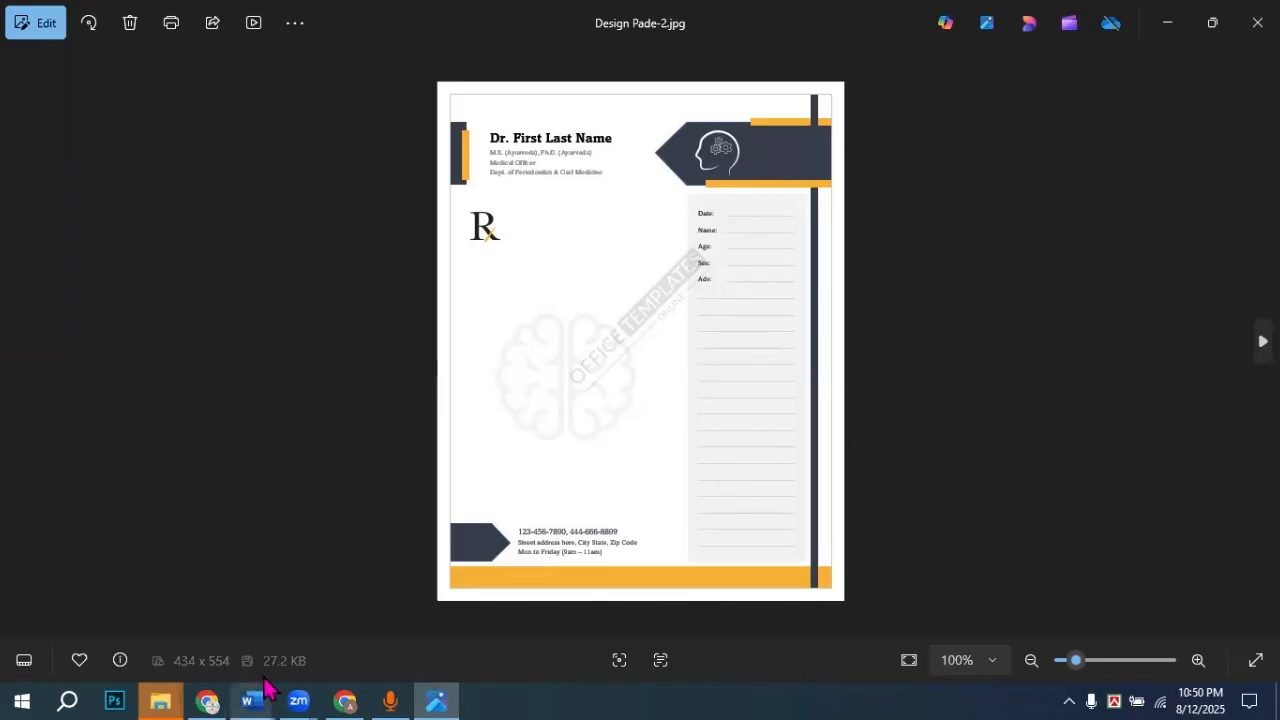
Step: Delete the university logo and the Natunal University title box from the banner
mouse_move(265, 690)
click(286, 618)
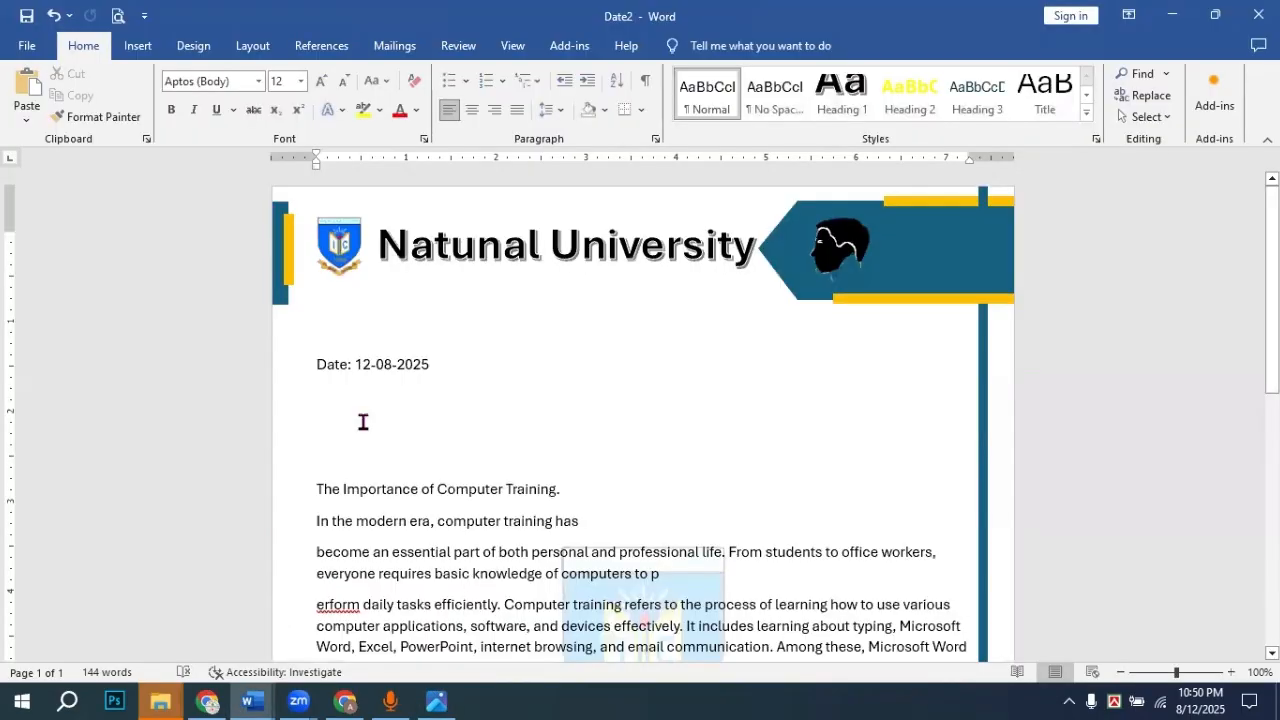
click(408, 240)
click(341, 248)
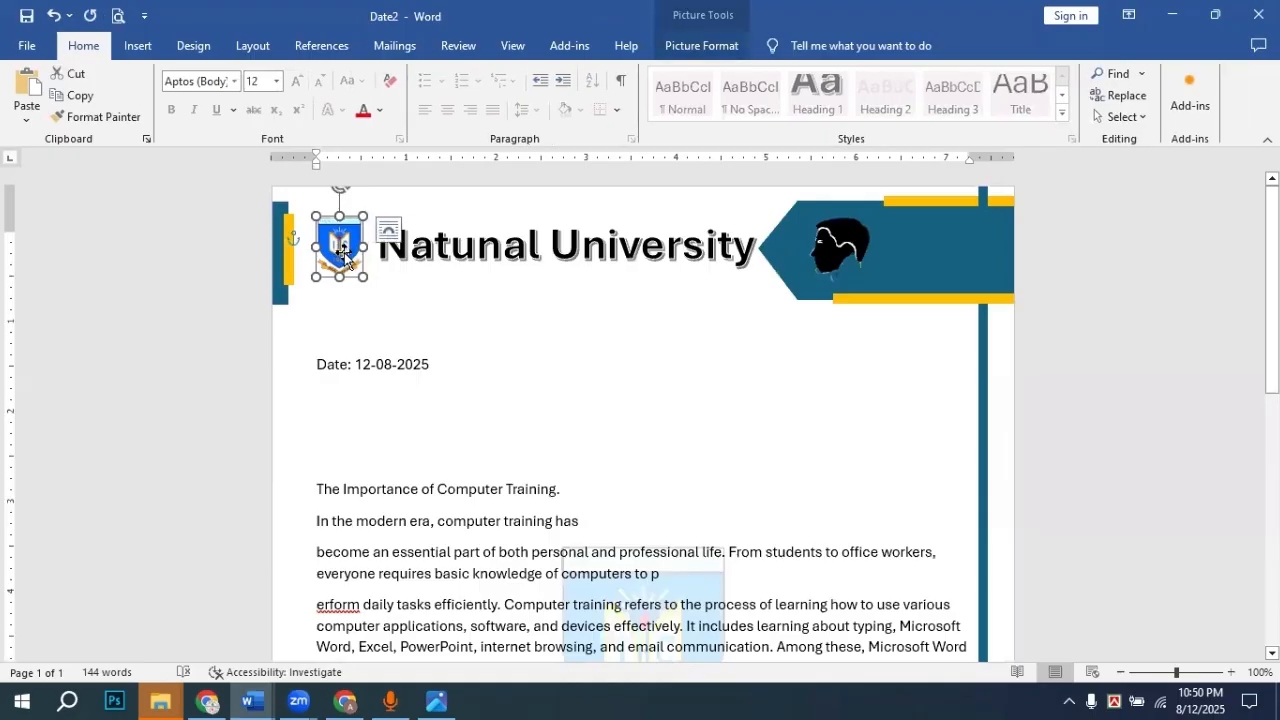
key(Delete)
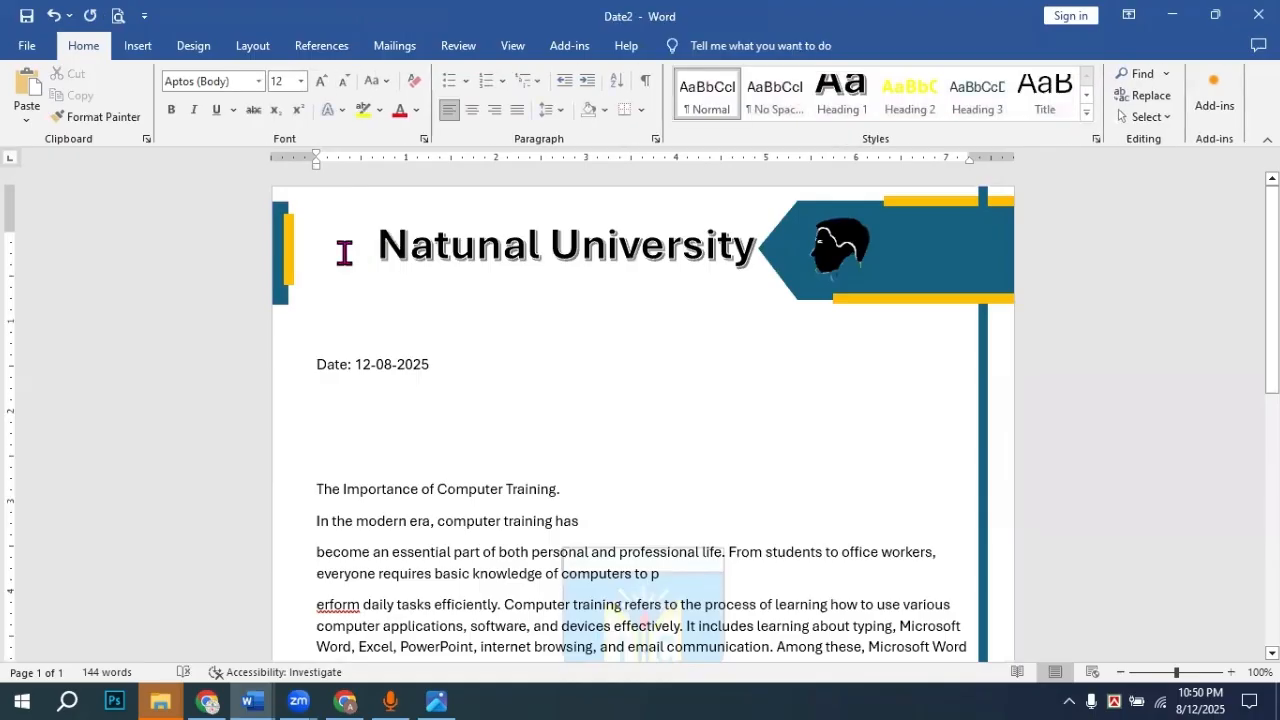
click(447, 254)
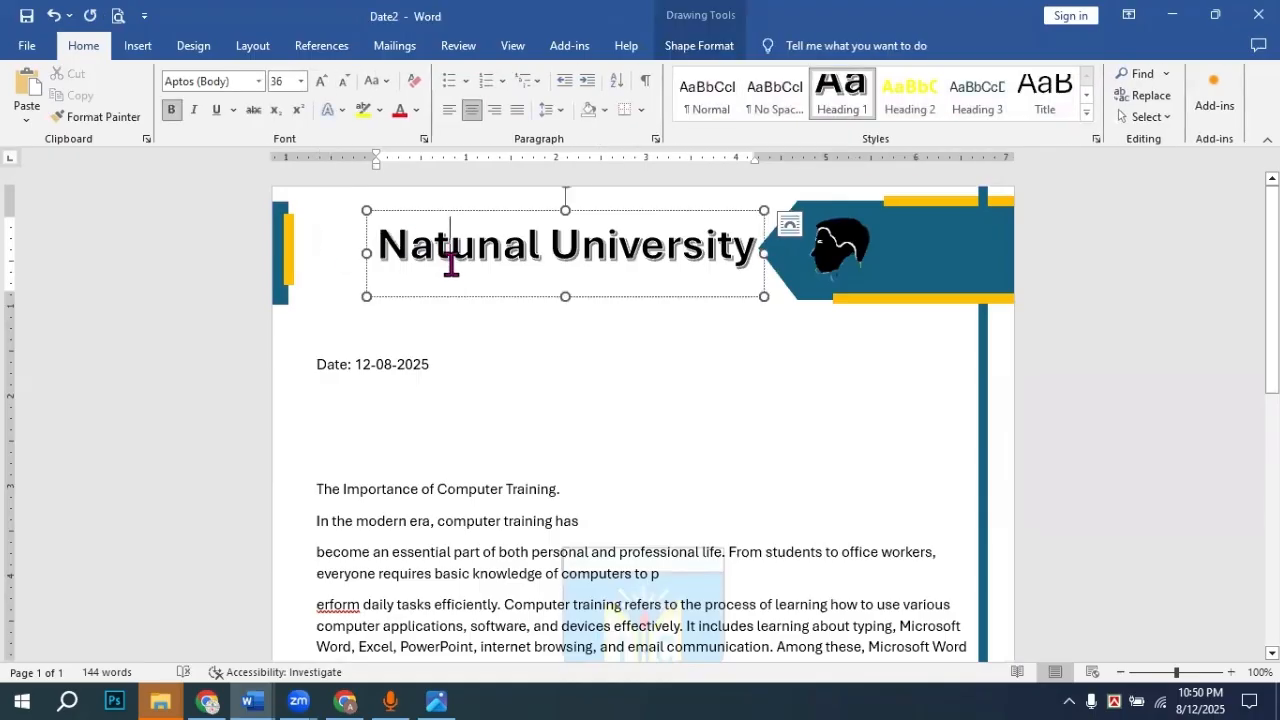
click(502, 214)
click(504, 212)
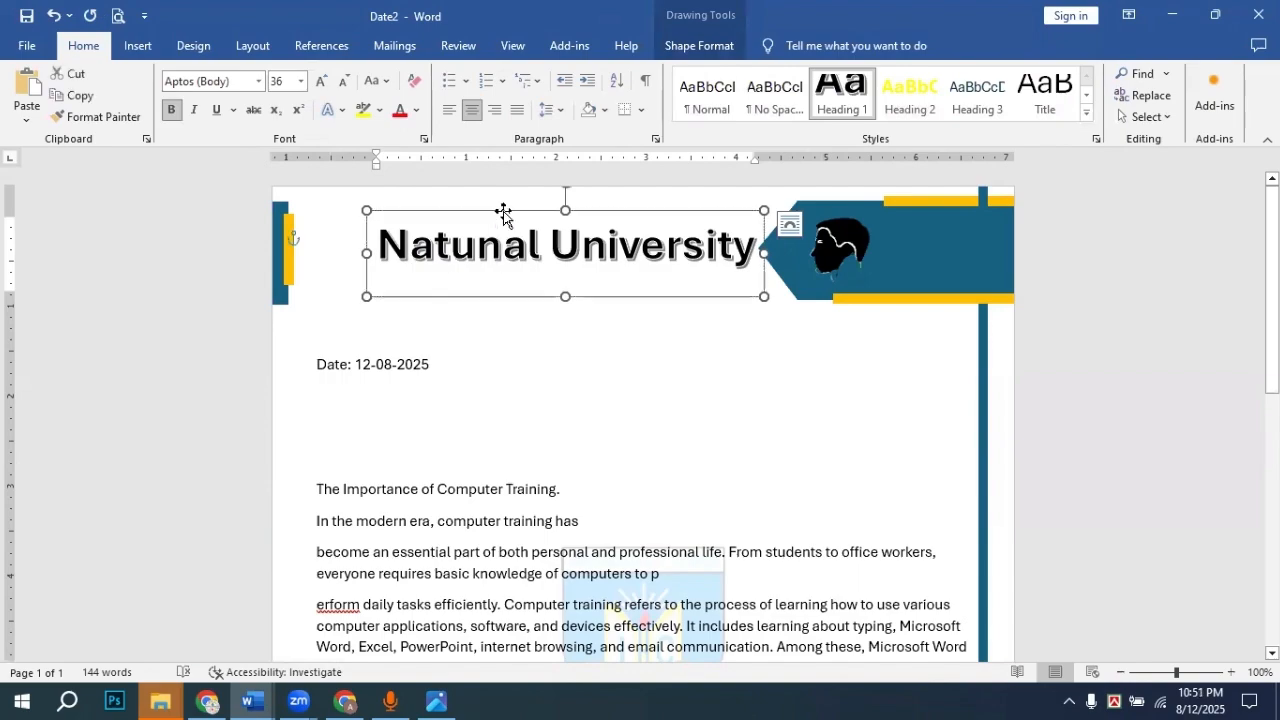
key(Delete)
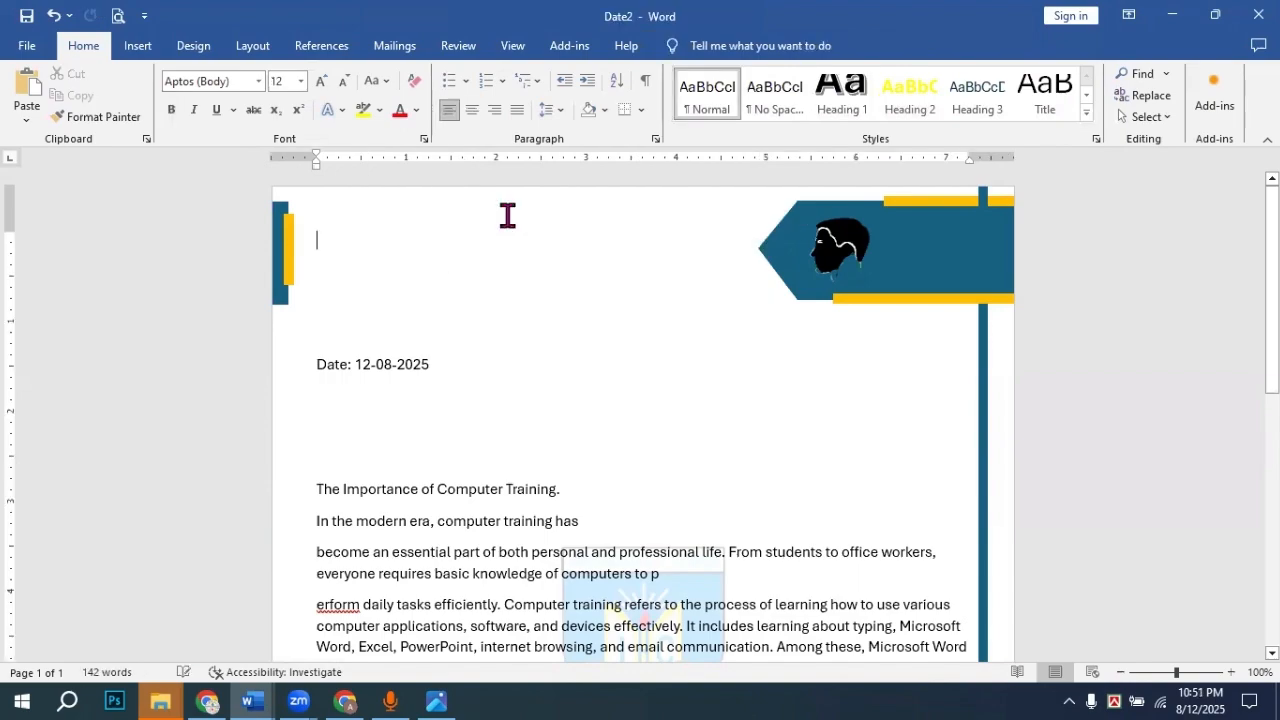
Step: Type 'Dr. Frst Name' at the top with 'MBBS' on the line below
click(132, 47)
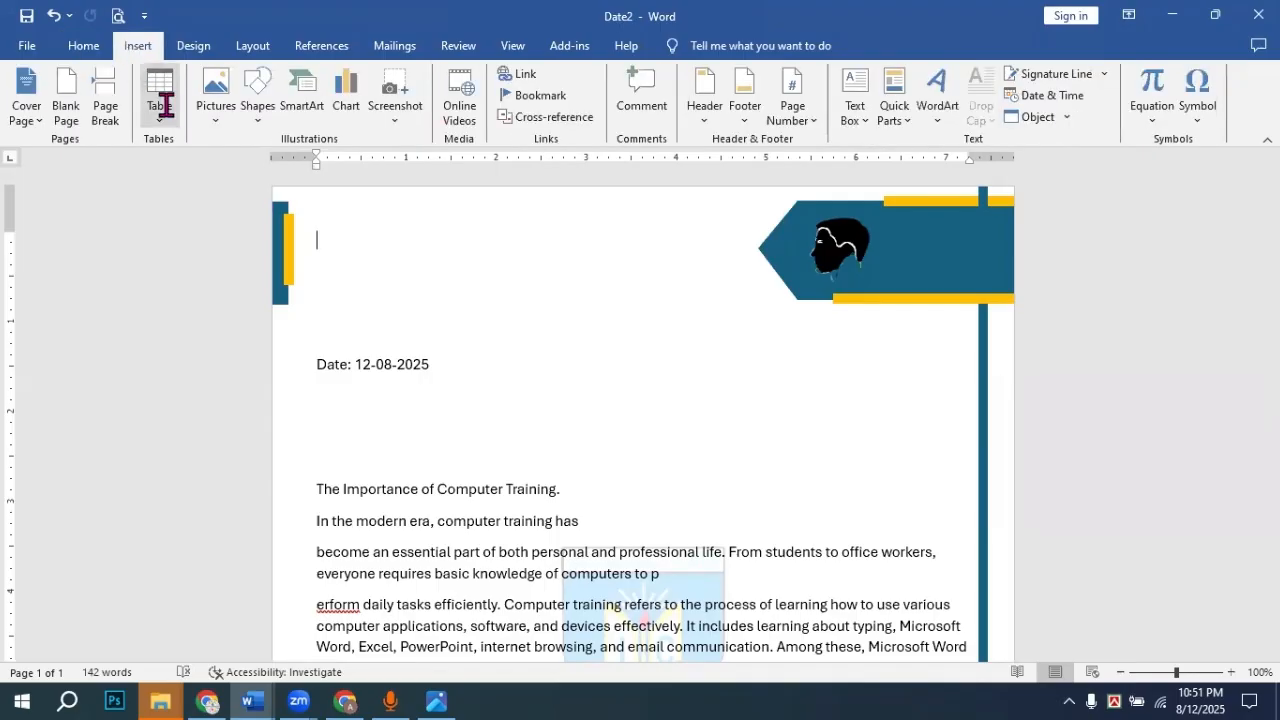
click(335, 248)
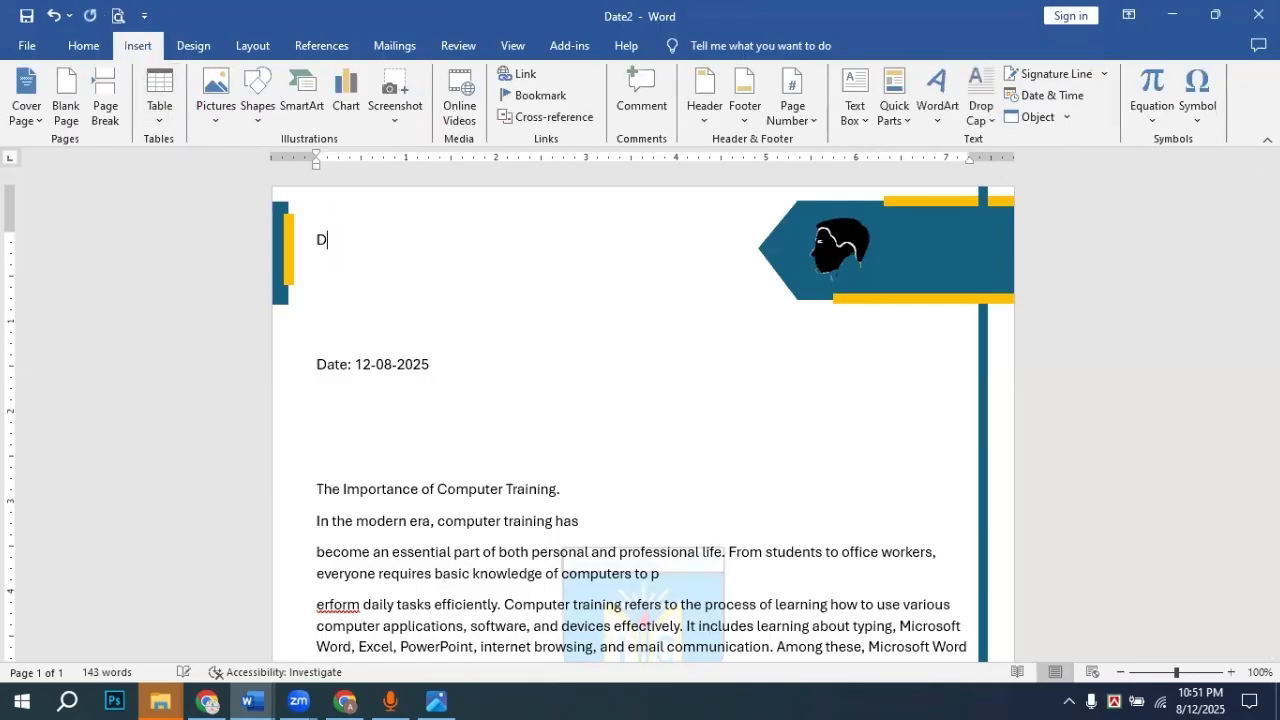
text(D)
text(r. Frst Name)
key(Return)
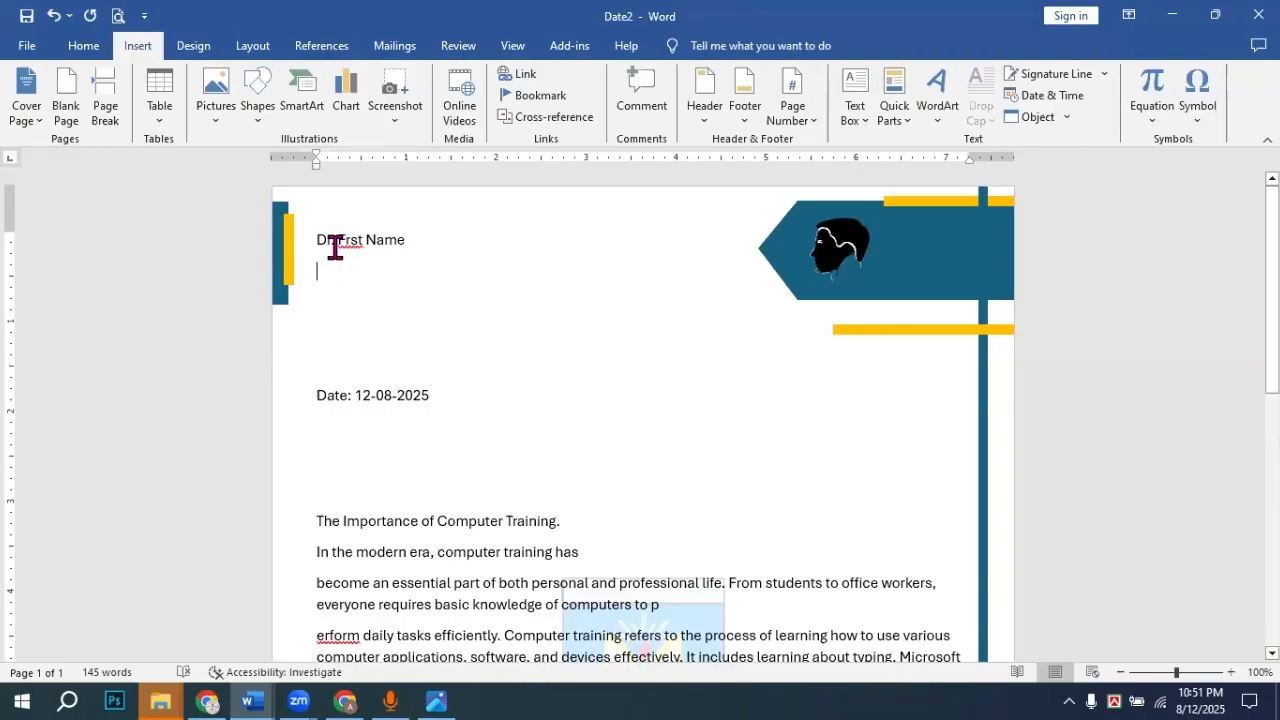
key(BackSpace)
key(Down)
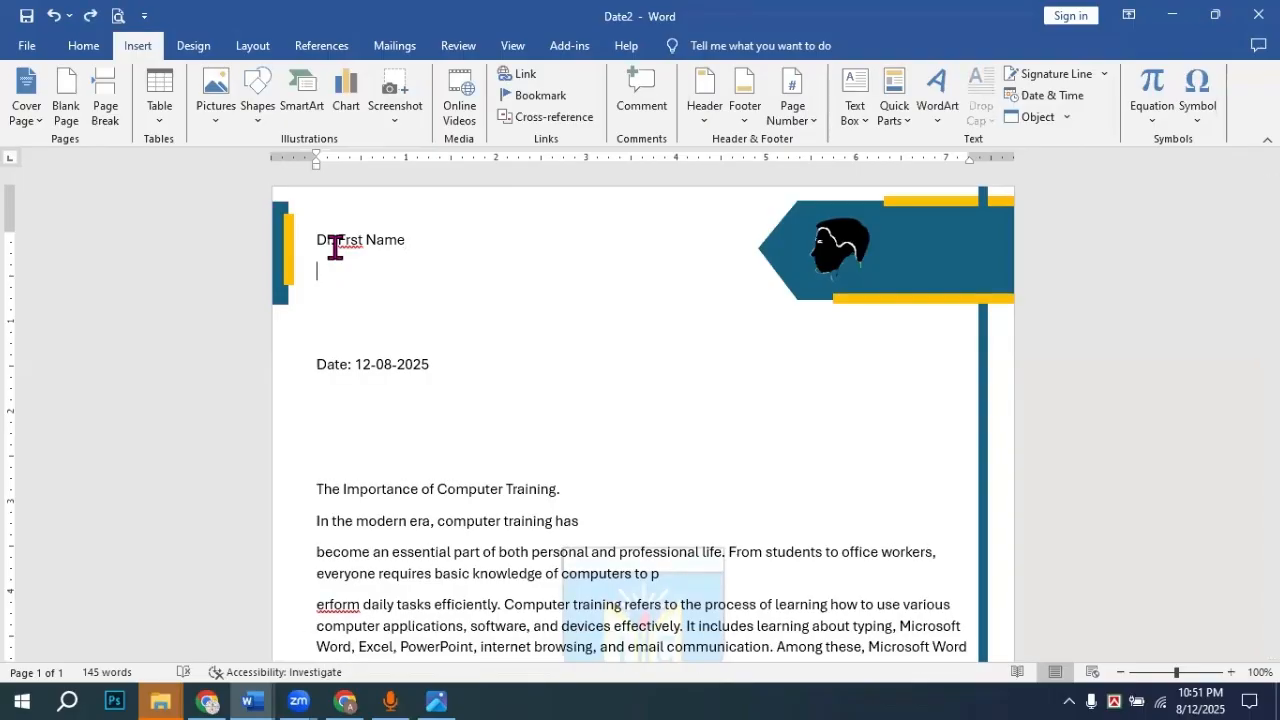
text(MBBS)
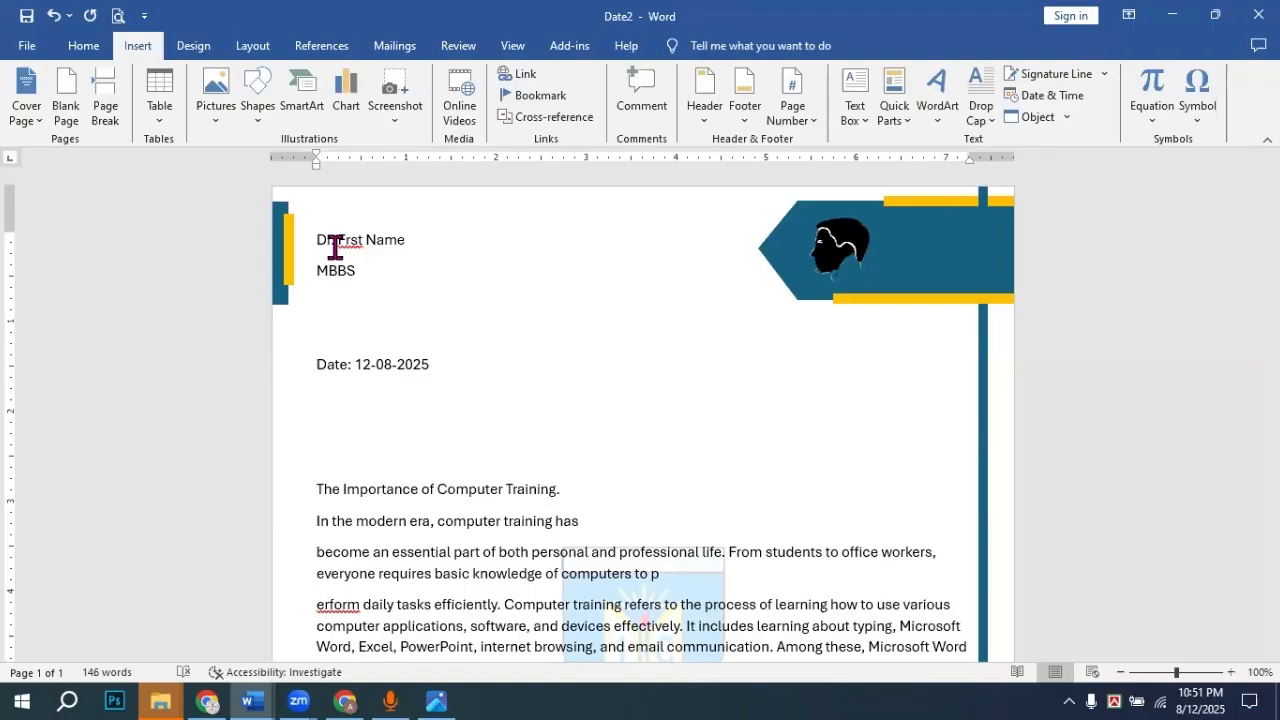
Step: Make the 'Dr. Frst Name' line bold at 14 pt
drag(314, 240, 410, 240)
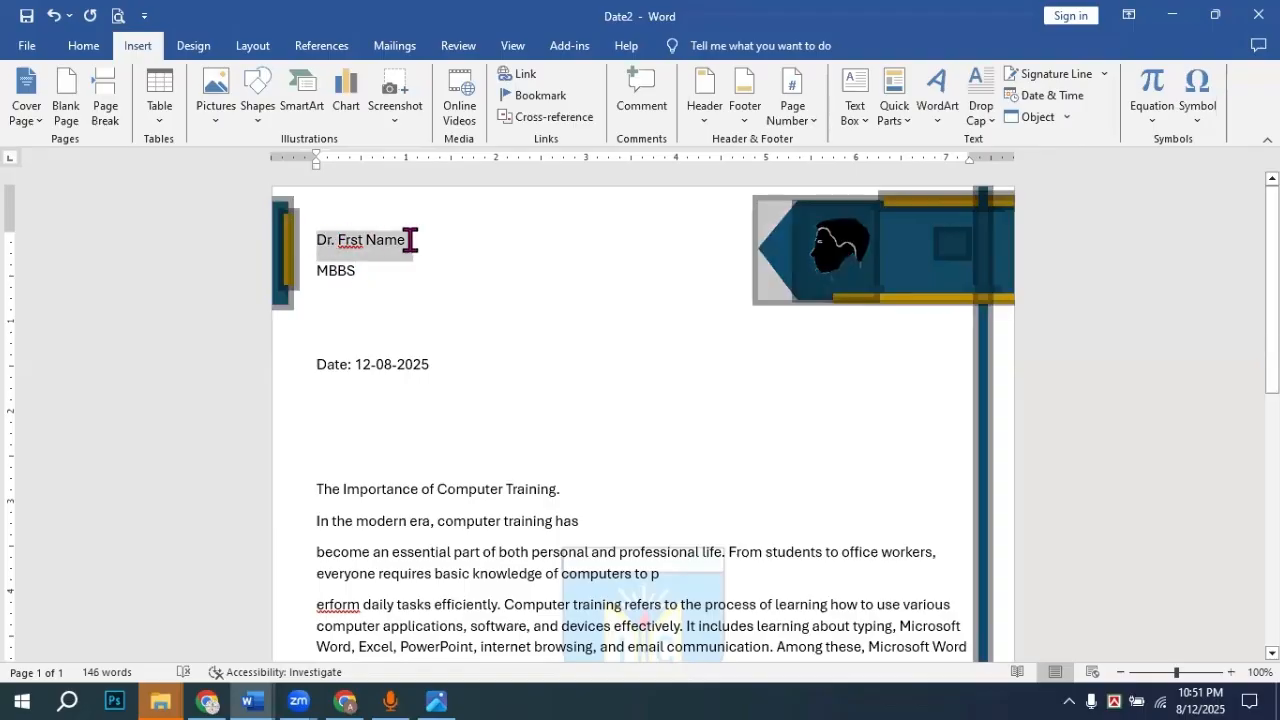
click(326, 240)
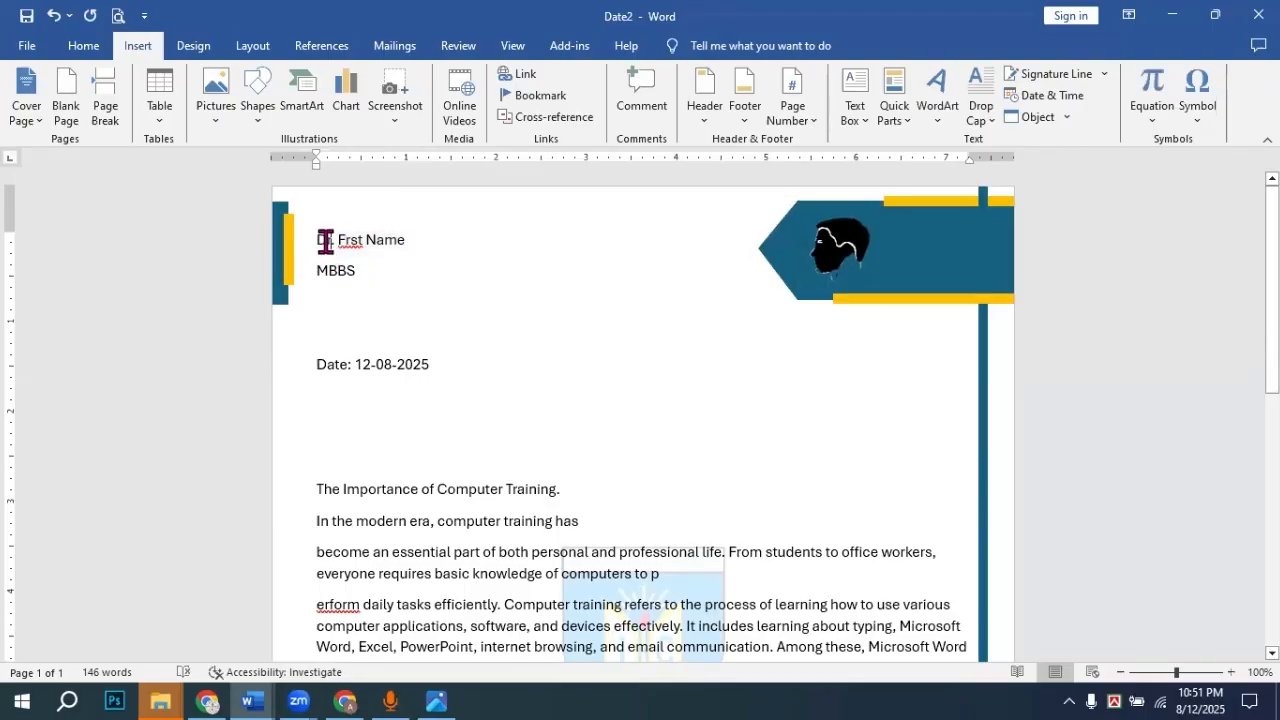
double_click(326, 242)
click(324, 242)
drag(320, 240, 402, 237)
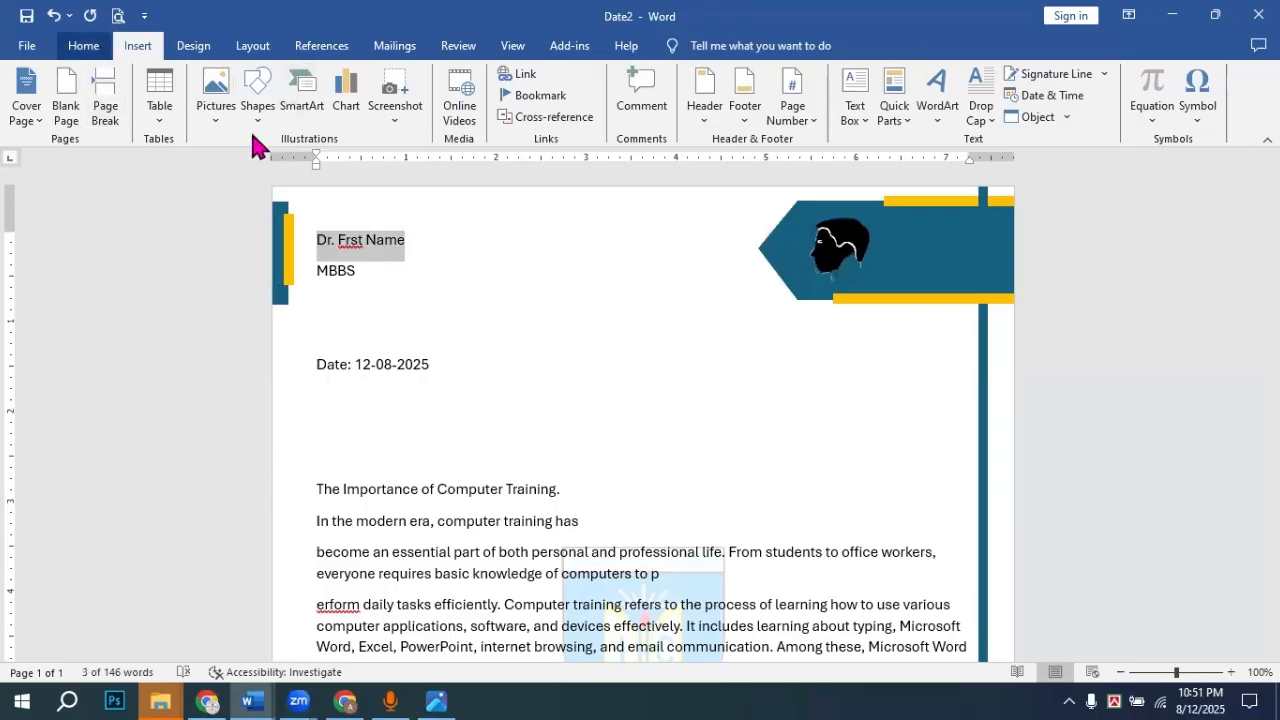
click(83, 45)
click(172, 110)
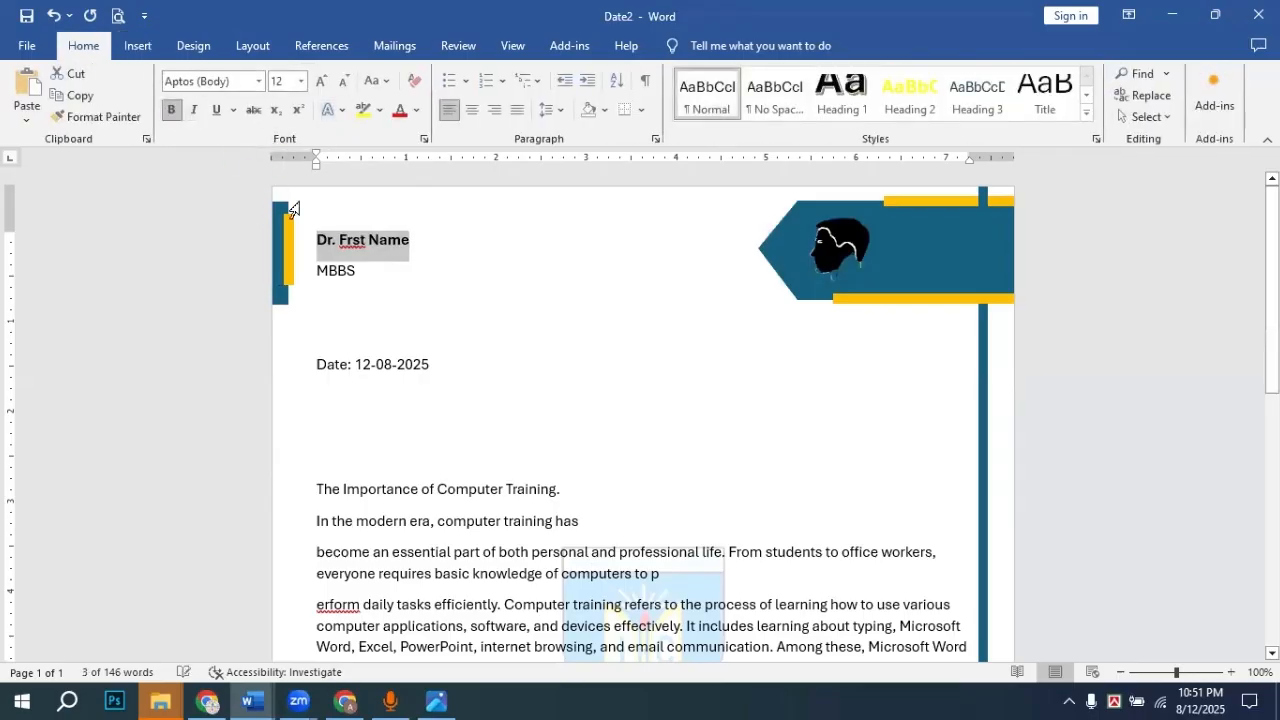
click(300, 81)
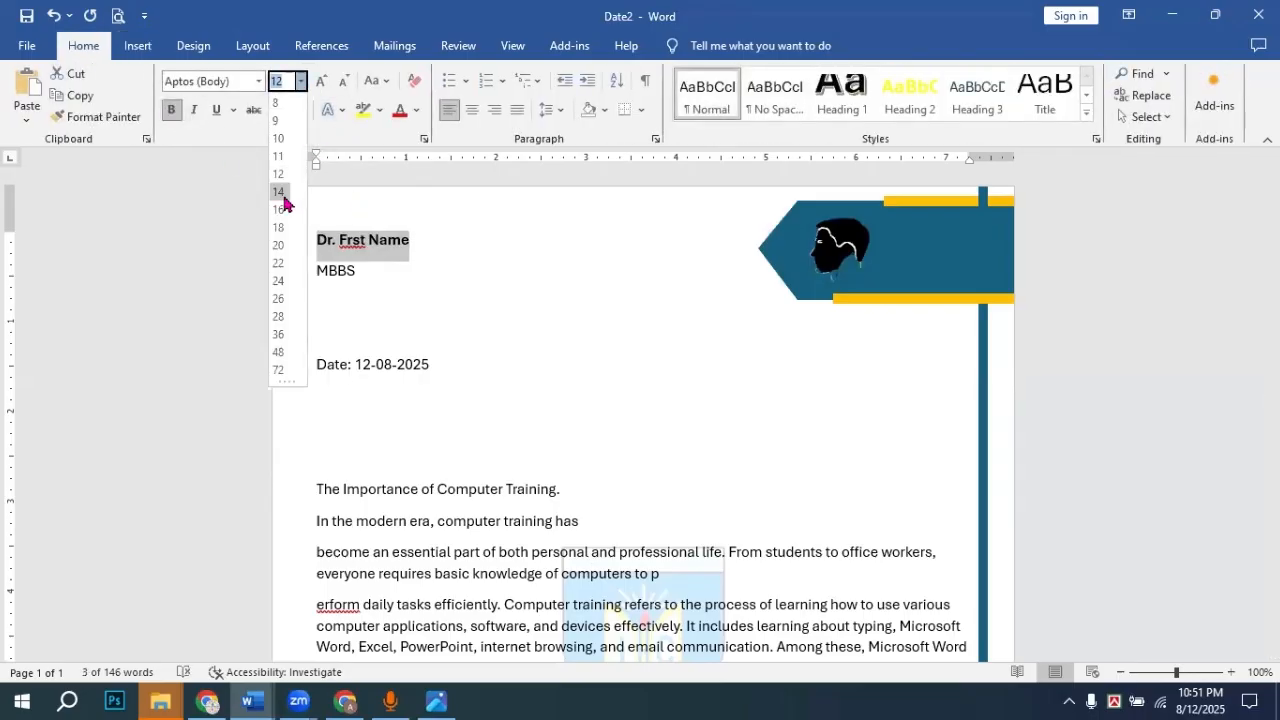
click(281, 193)
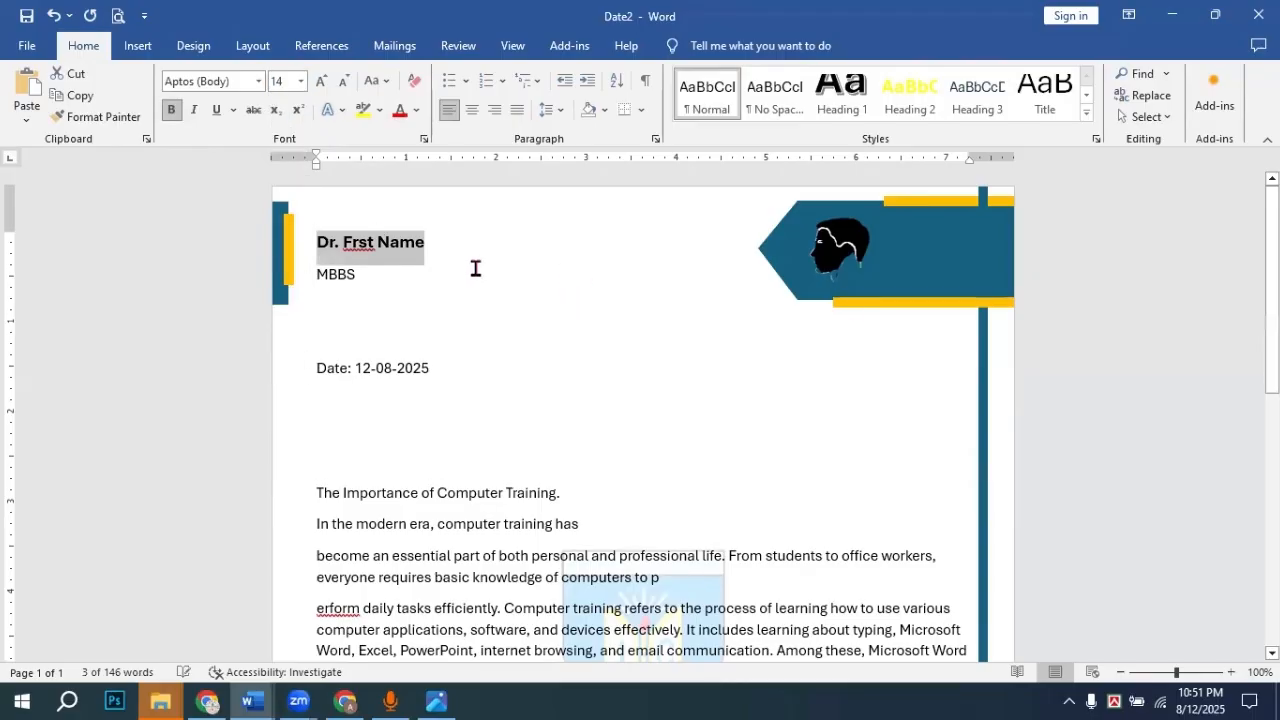
click(858, 303)
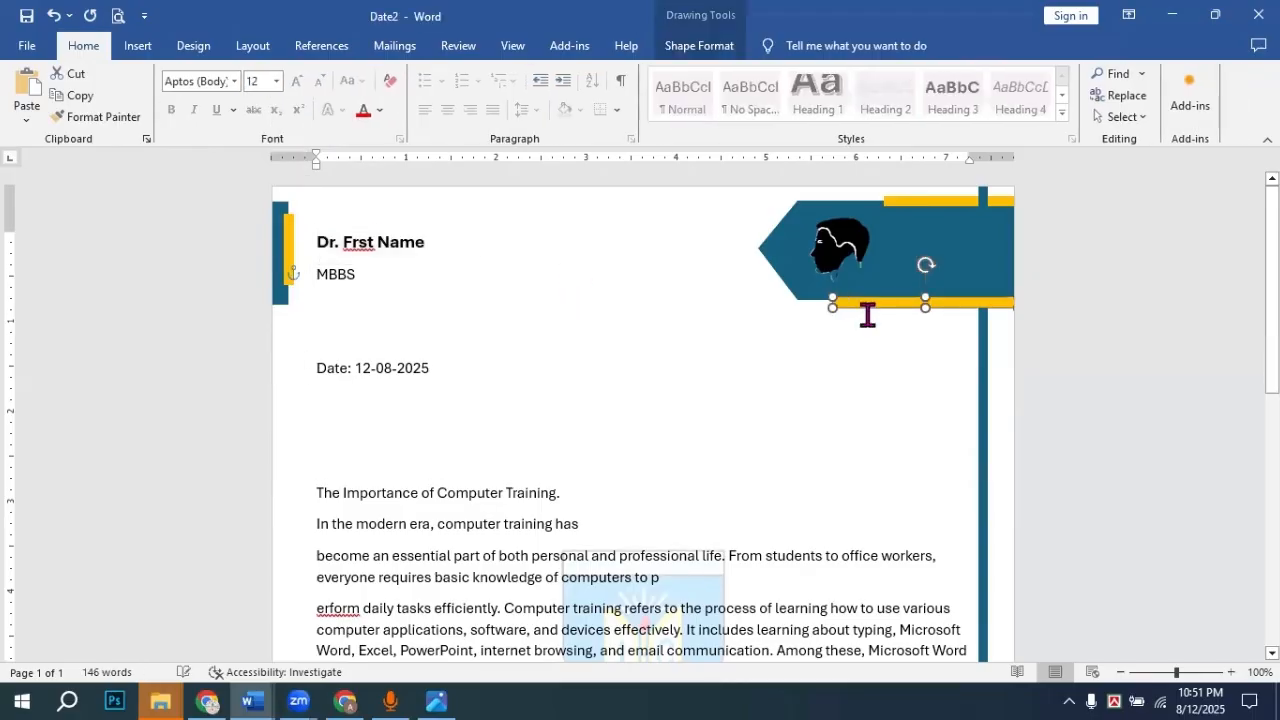
Step: Move the lower yellow stripe up one arrow-key nudge and deselect it
key(Up)
key(Up)
key(Up)
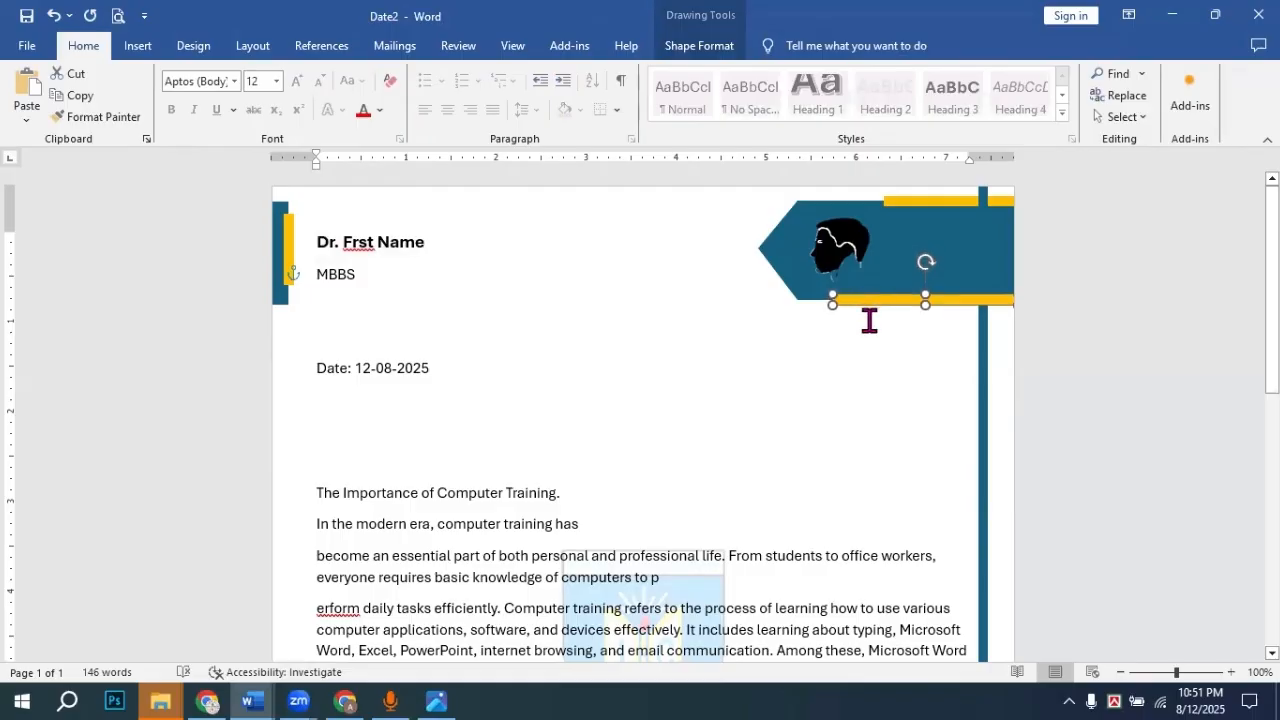
click(410, 316)
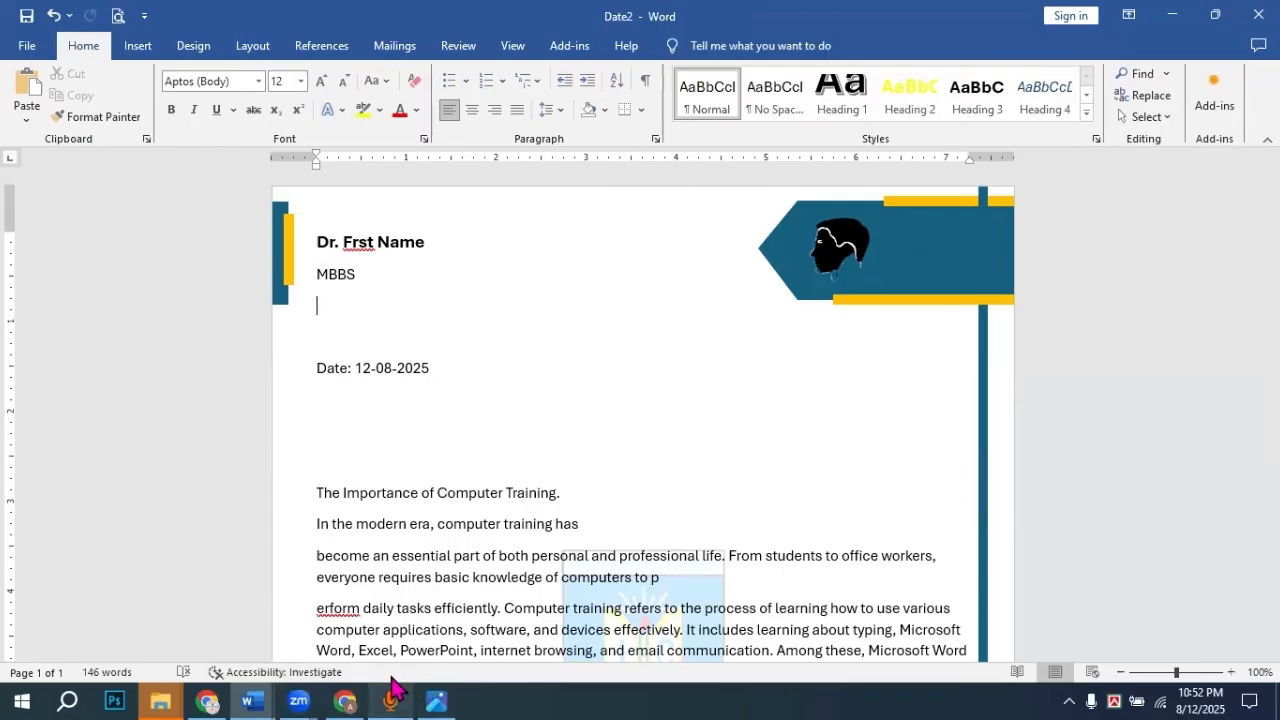
click(438, 699)
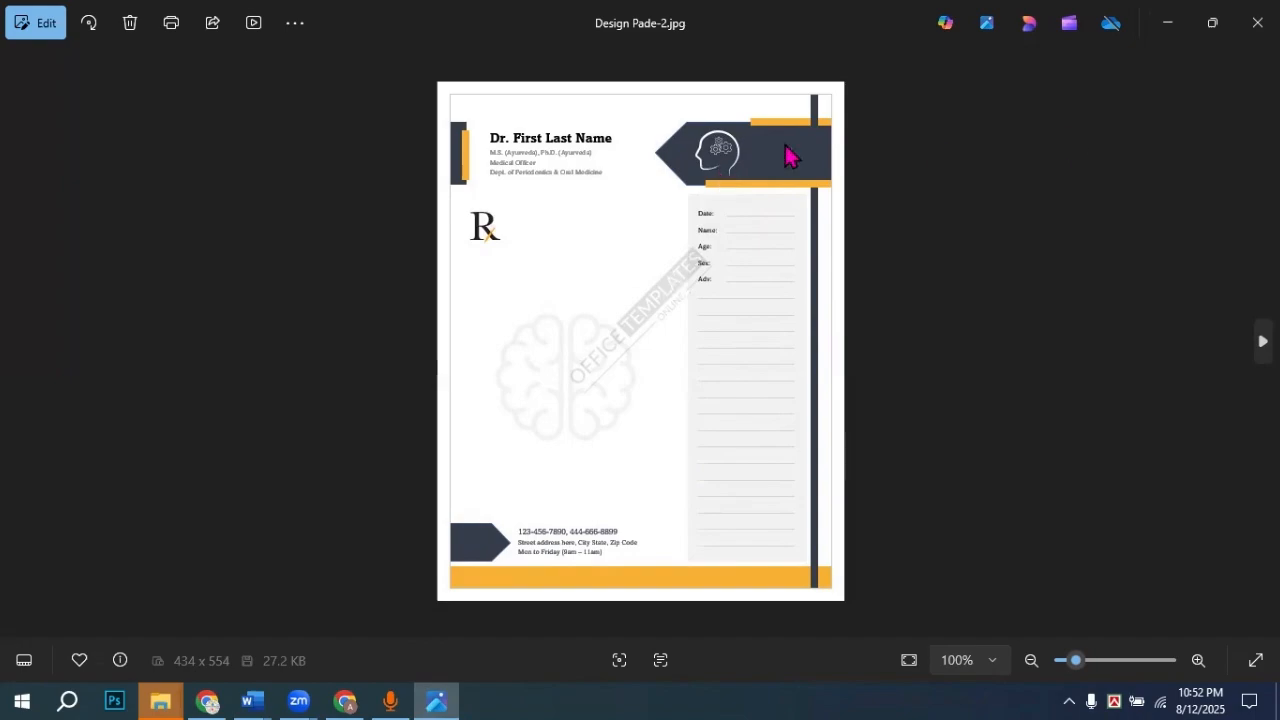
click(1167, 24)
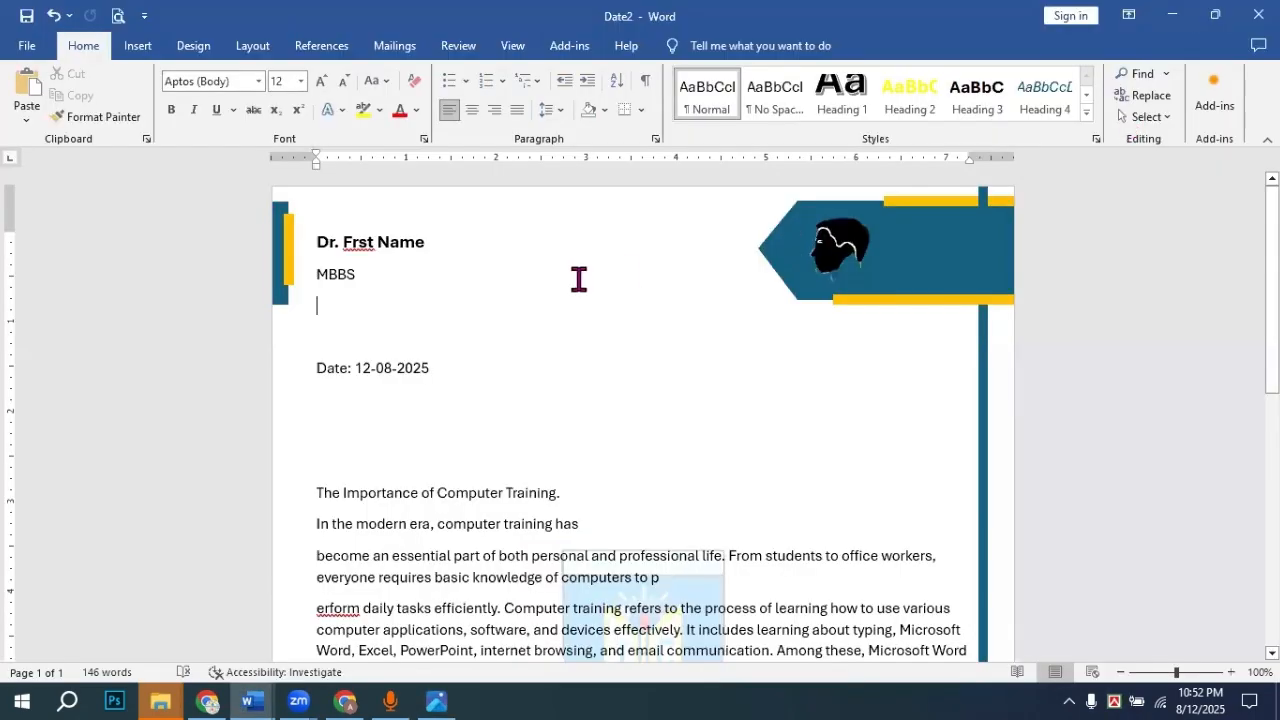
scroll(429, 394, down, 10)
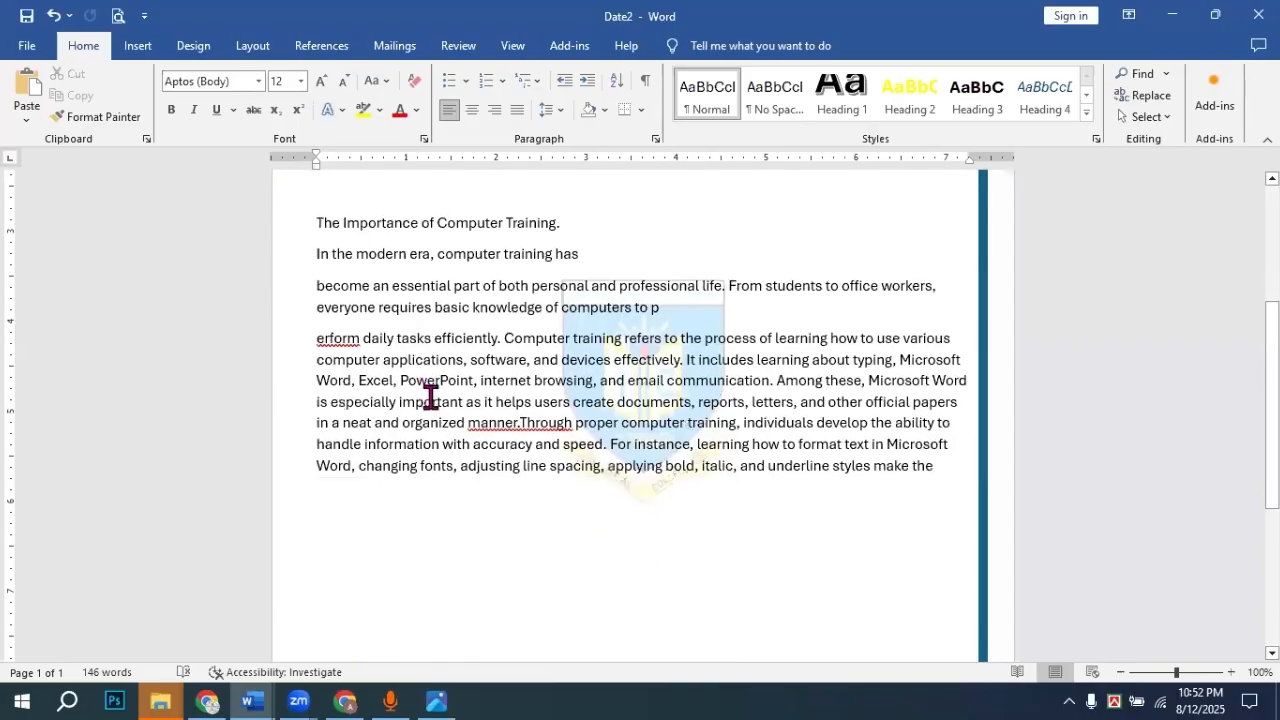